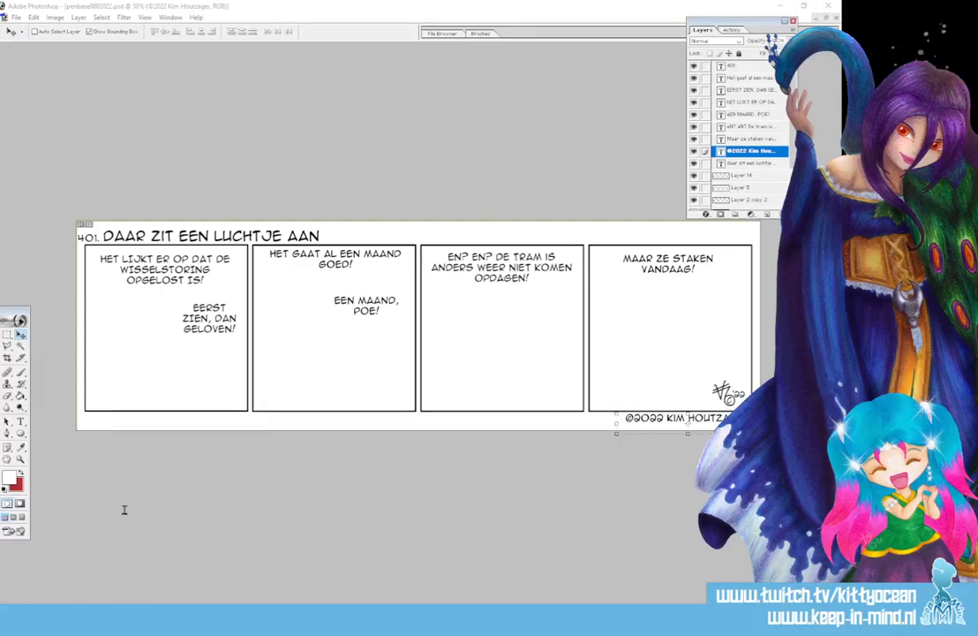
mouse_move(137, 618)
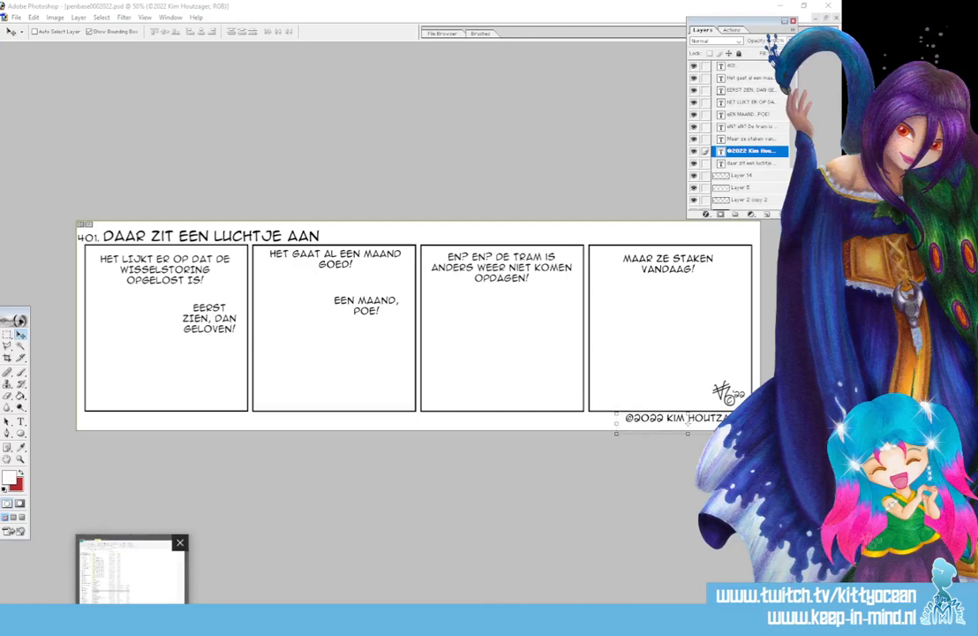
left_click(201, 572)
left_click_drag(350, 9, 669, 41)
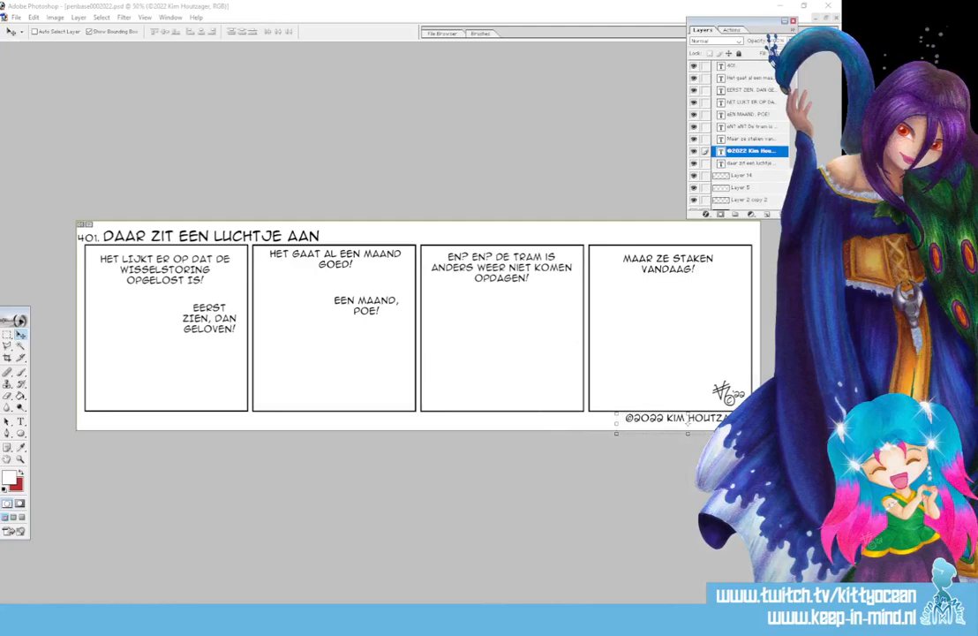
- Save the comic strip template as a new Photoshop file named 749 in the "Jaar 15 - 2022 - 2023 - 729 - 780" folder
left_click(22, 18)
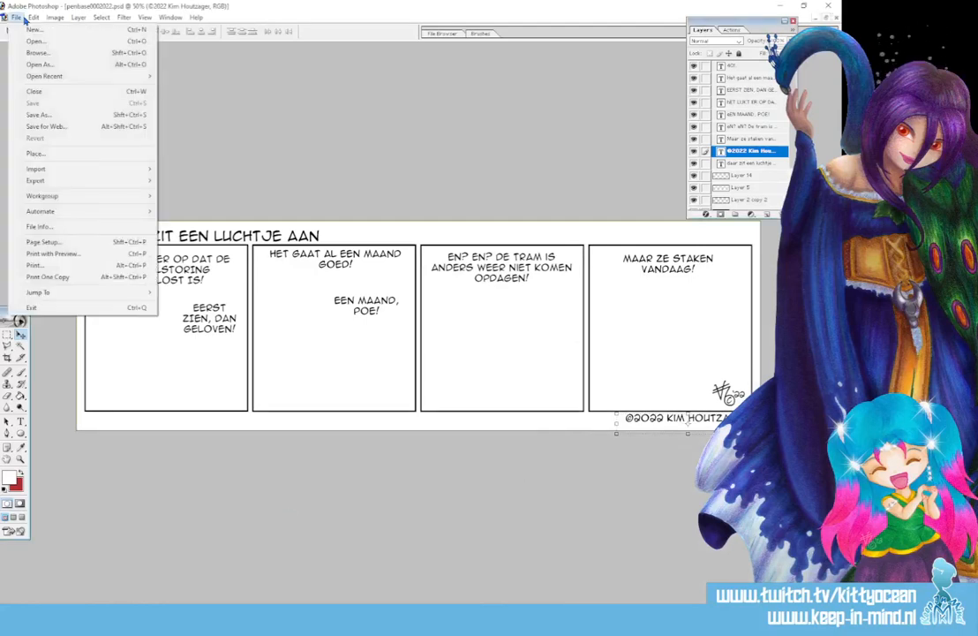
left_click(68, 117)
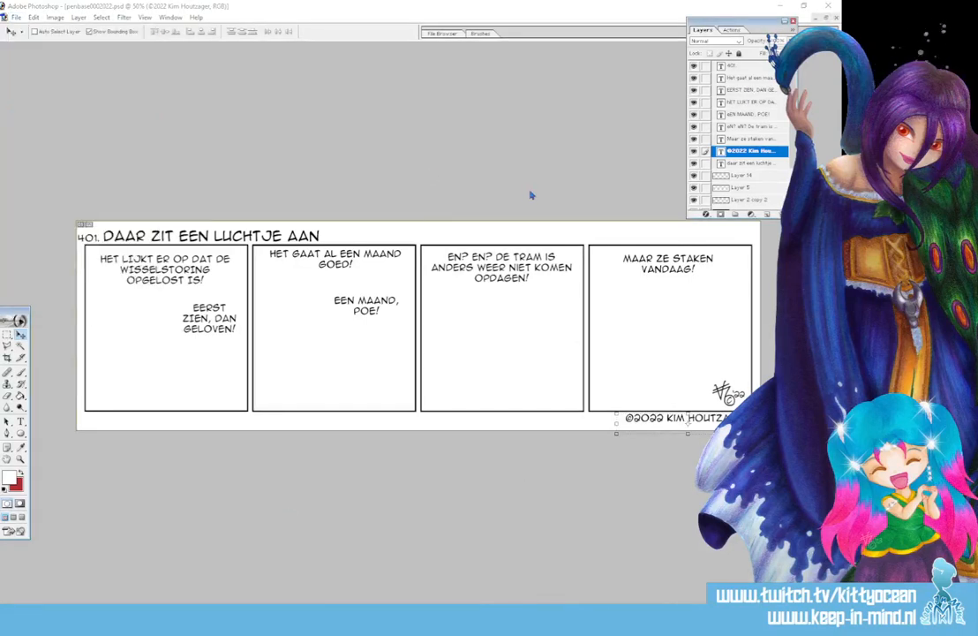
double_click(382, 318)
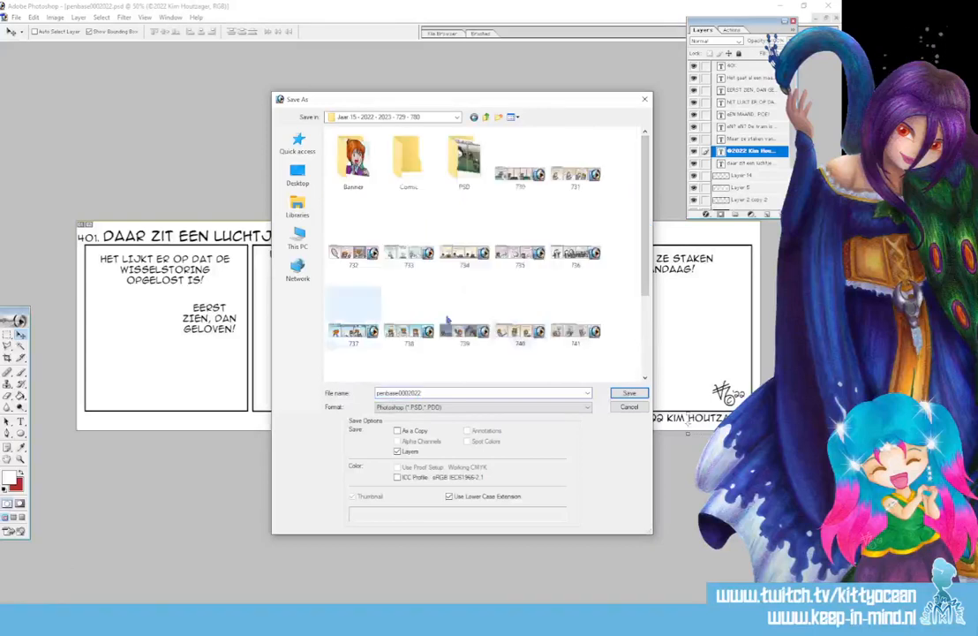
scroll(442, 327, "down", 3)
left_click(407, 371)
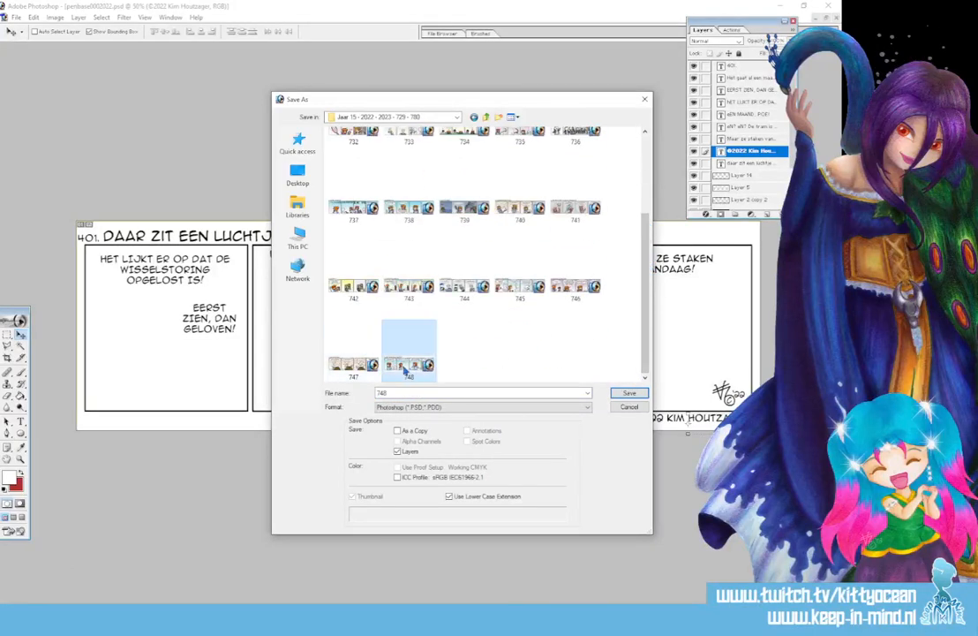
left_click(406, 392)
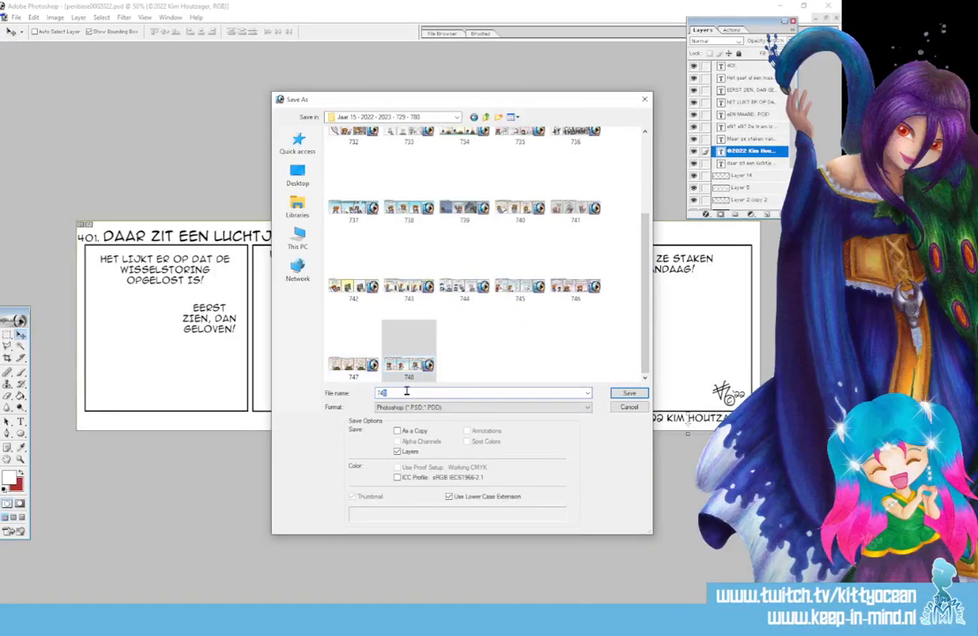
type("749")
key("Return")
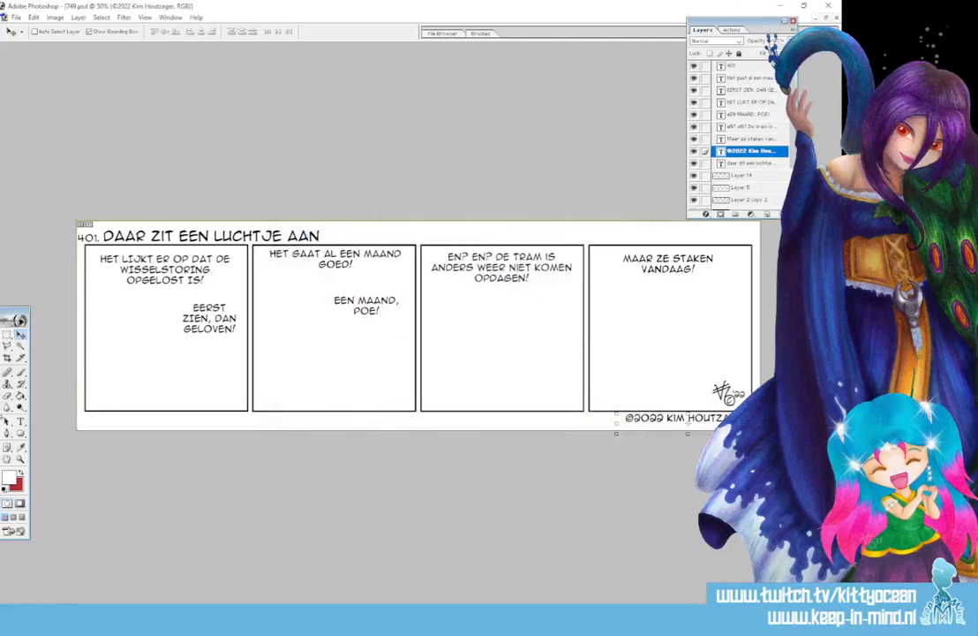
- Change the strip number in front of the comic's title to 749
left_click(20, 421)
left_click_drag(97, 239, 60, 238)
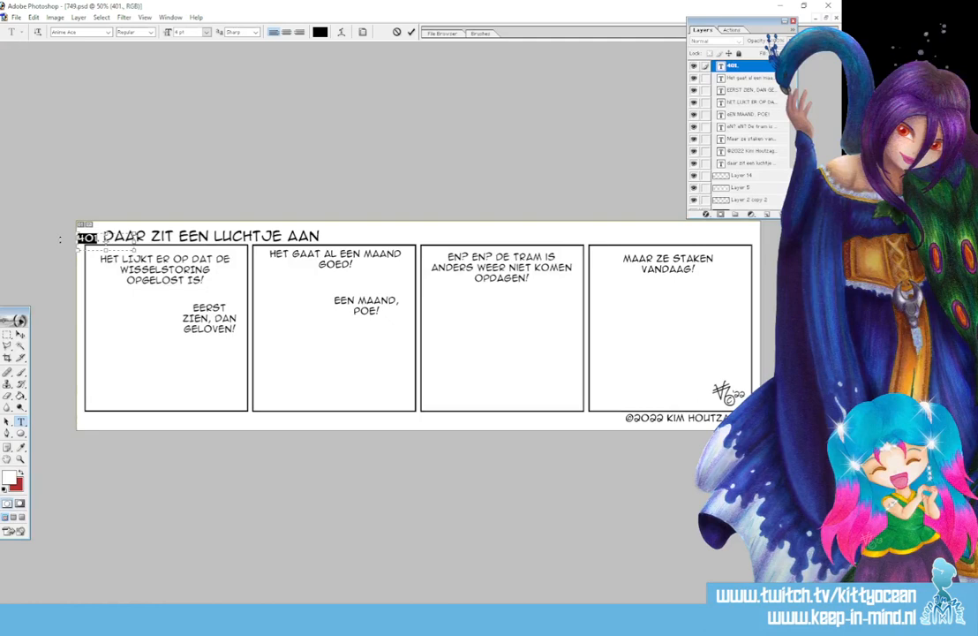
type("749")
left_click(411, 32)
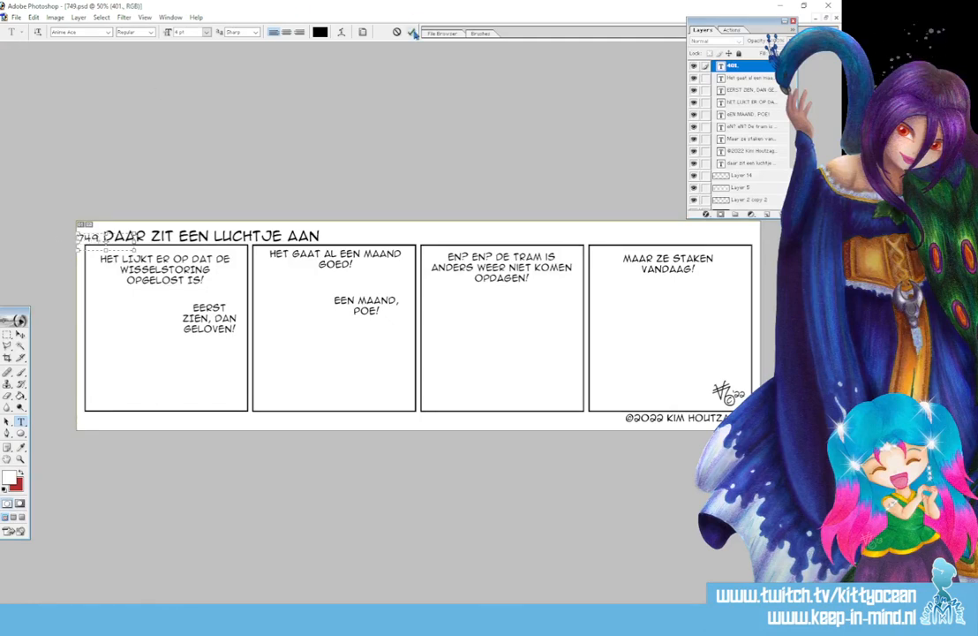
- Replace the first panel's upper dialogue with "EN DAAR GAAN ZE! 10 KILOMETER, DOOR VREESWIJK, OVER DE SLUIZEN!" and enlarge its text box to fit
left_click(131, 264)
key("ctrl+a")
type("EN DAAR G")
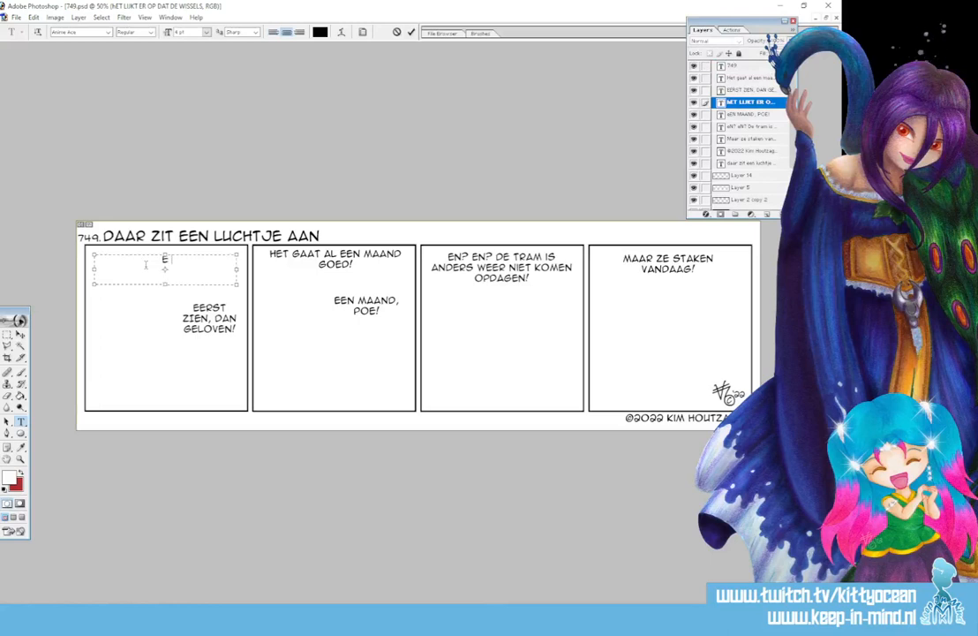
type("AAN ZE")
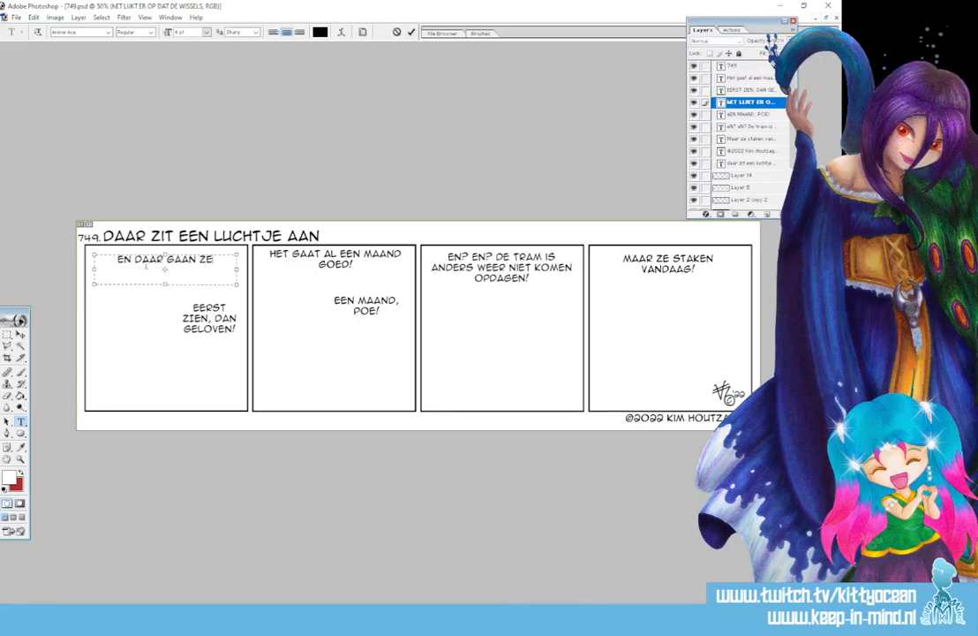
type("! 1")
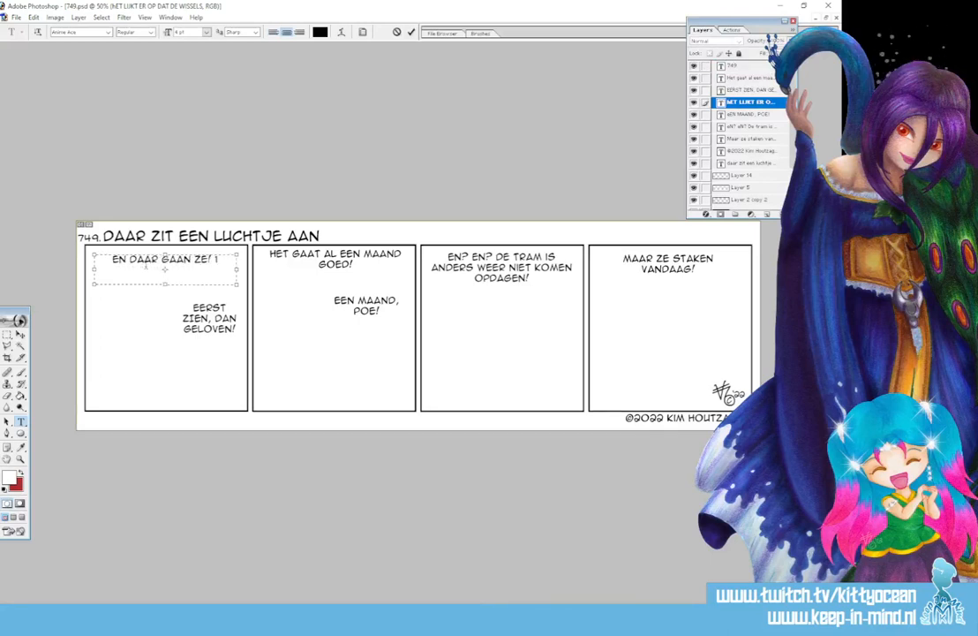
type("0 KILOMETE")
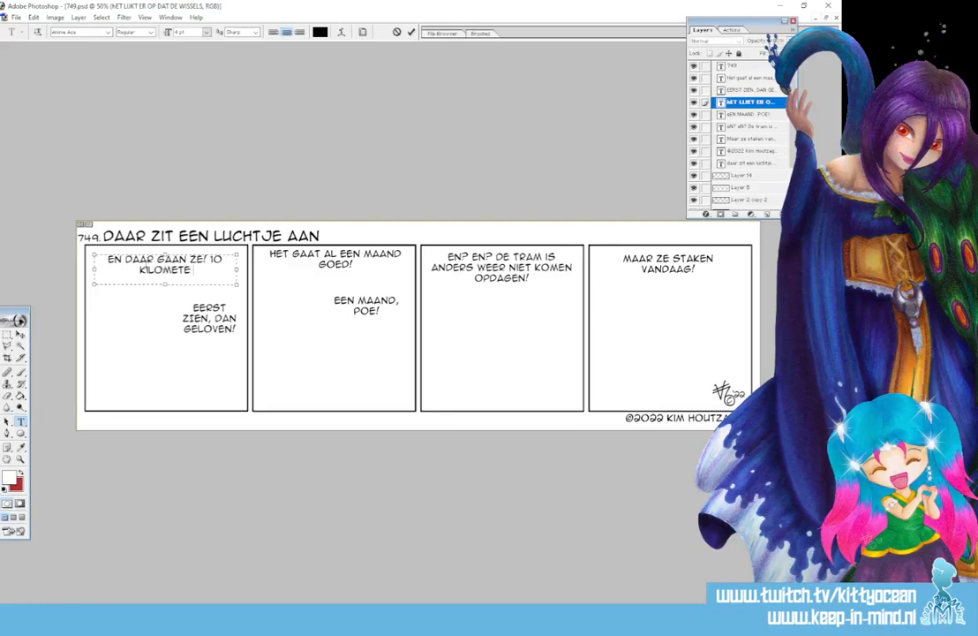
type("R, DOOR VREE")
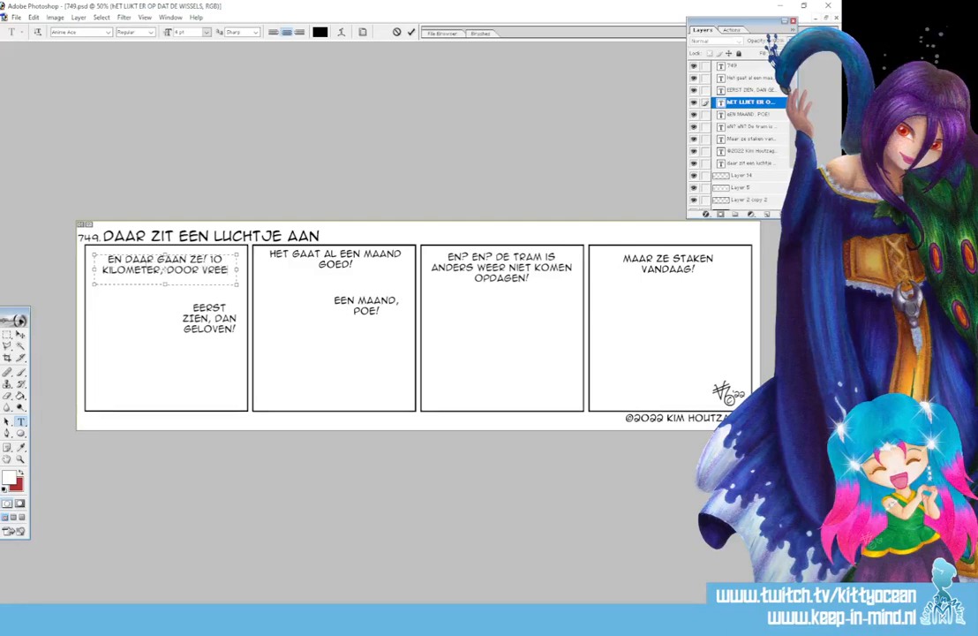
type("SWIJK, OVER DE")
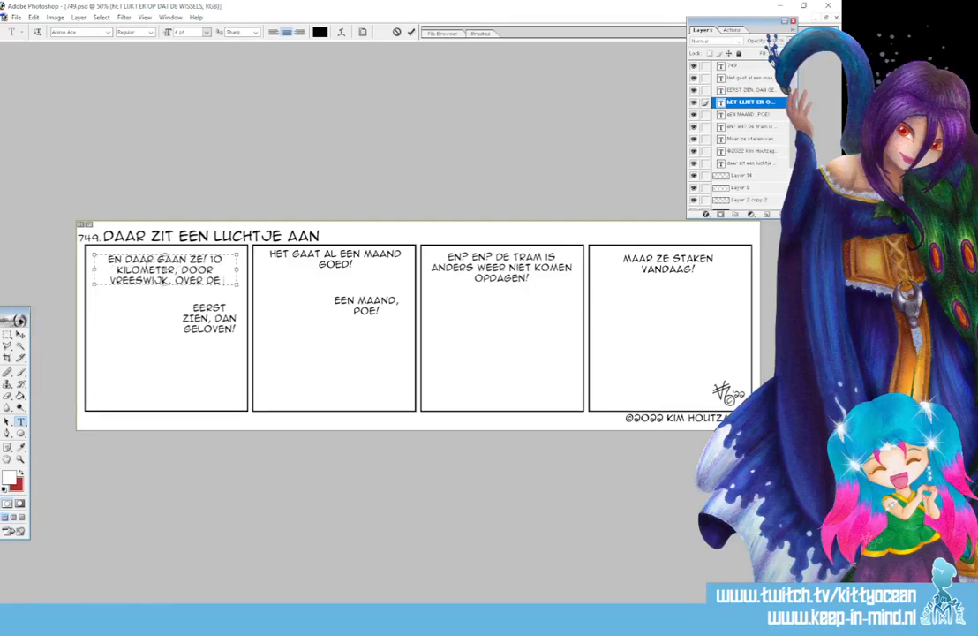
type(" SLUIZEN!")
left_click_drag(236, 284, 241, 306)
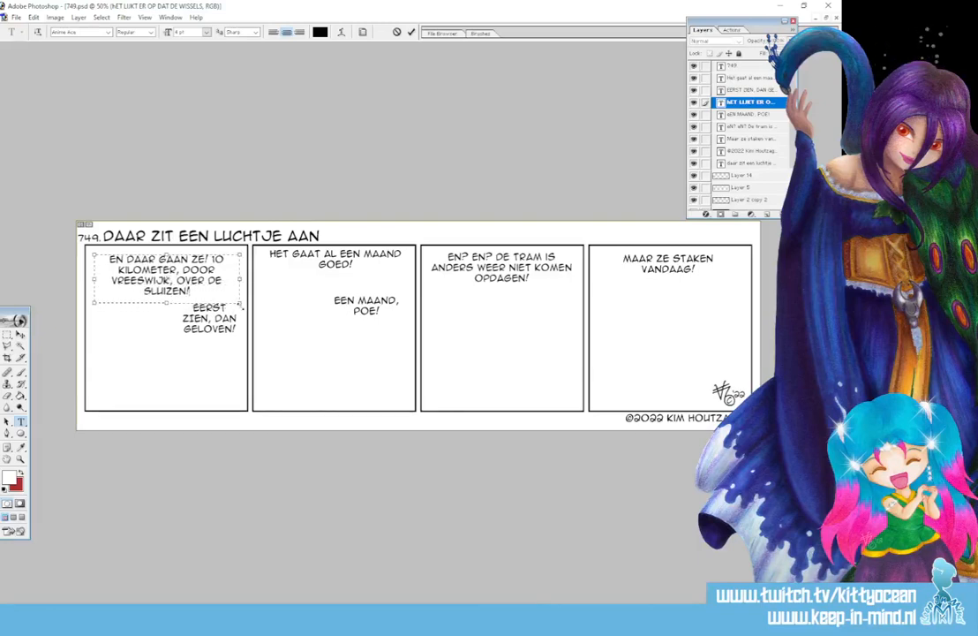
left_click(410, 33)
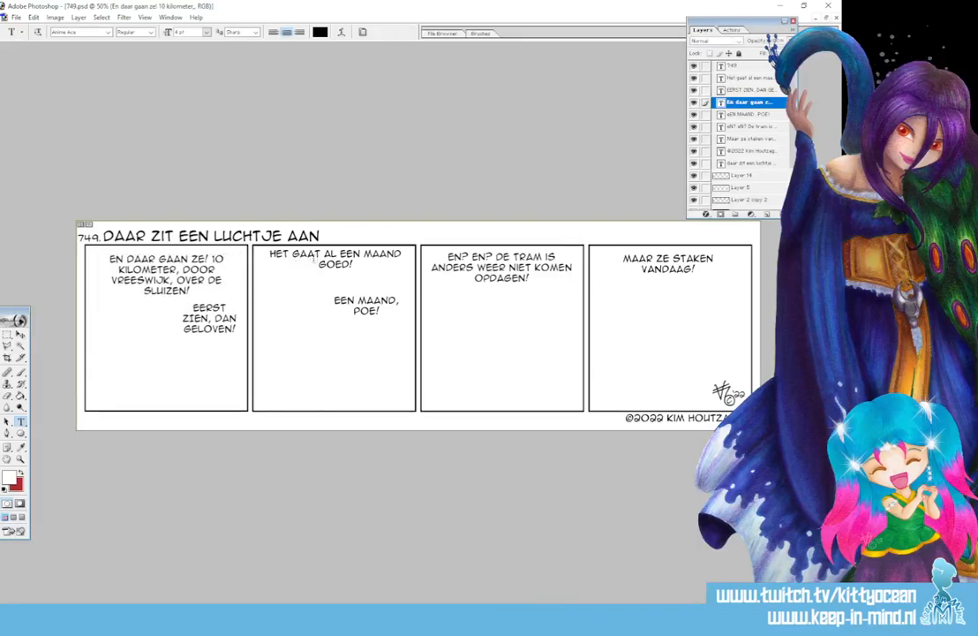
- Replace the second panel's upper dialogue with "EN DAAR IS DAN DE NUMMER 1! GEFELICITEERD! MAAR WIE IS NUMMER 2...?"
left_click(335, 260)
key("ctrl+a")
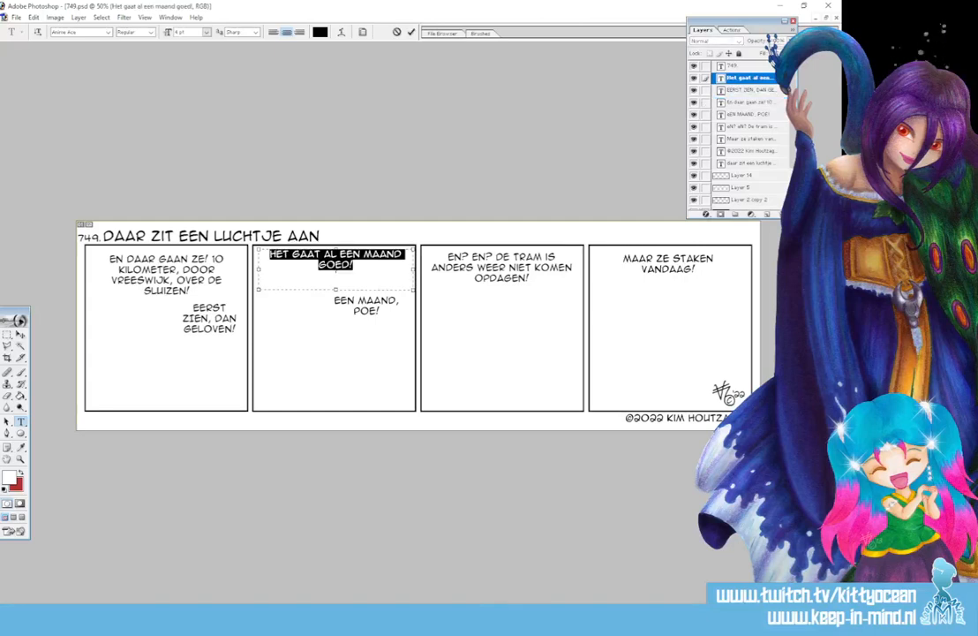
key("BackSpace")
type("EN DAAR I")
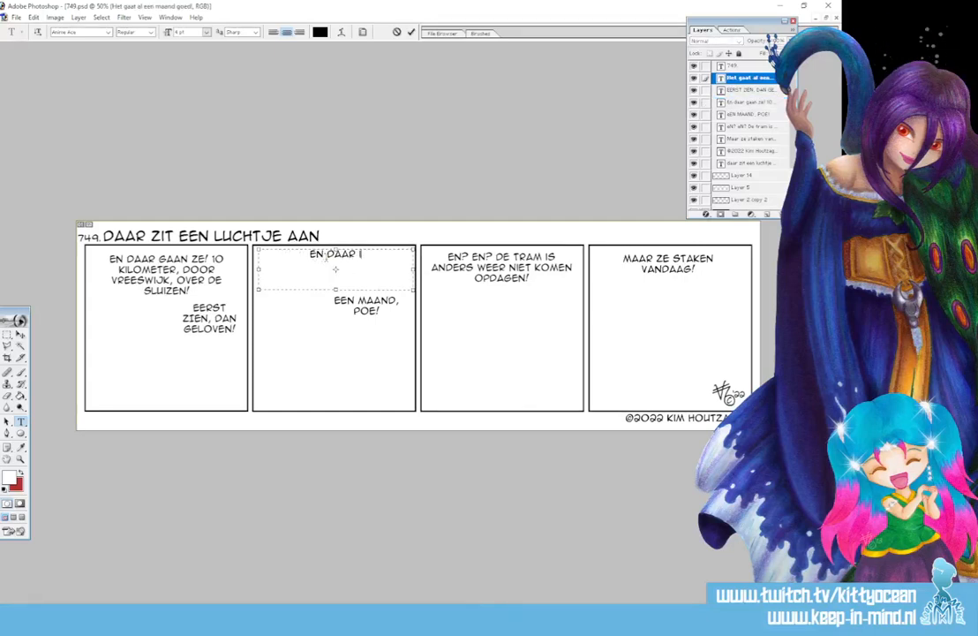
type("S DAN DE NUMMER")
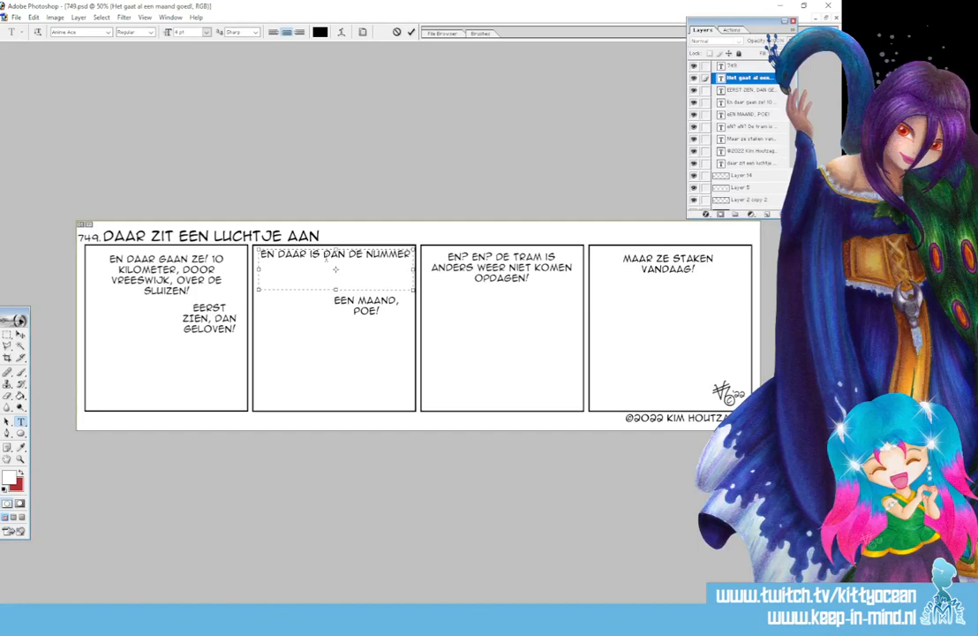
type(" 16EFELEICIT")
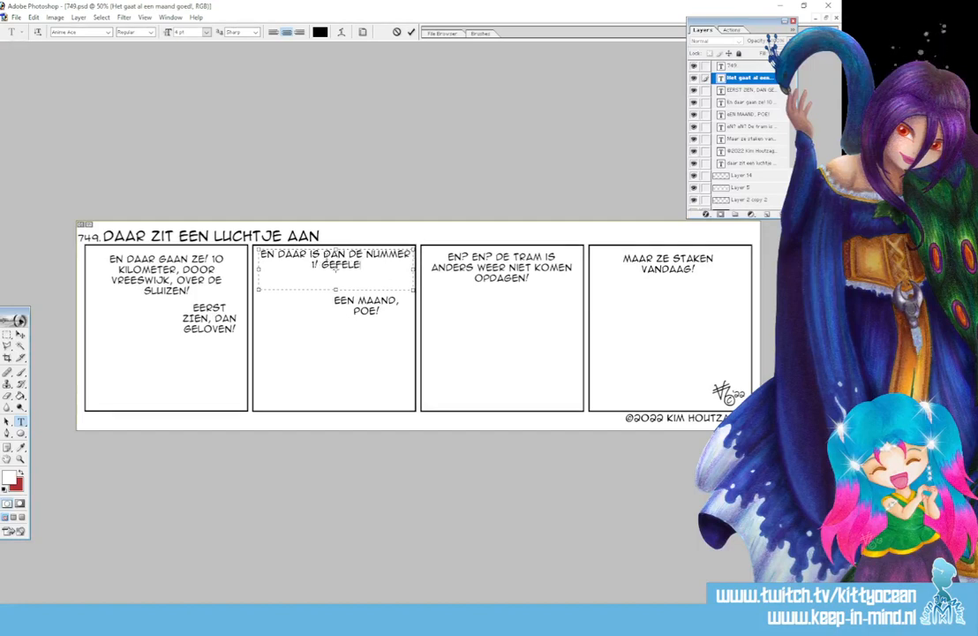
key("BackSpace")
key("BackSpace")
key("BackSpace")
key("BackSpace")
key("BackSpace")
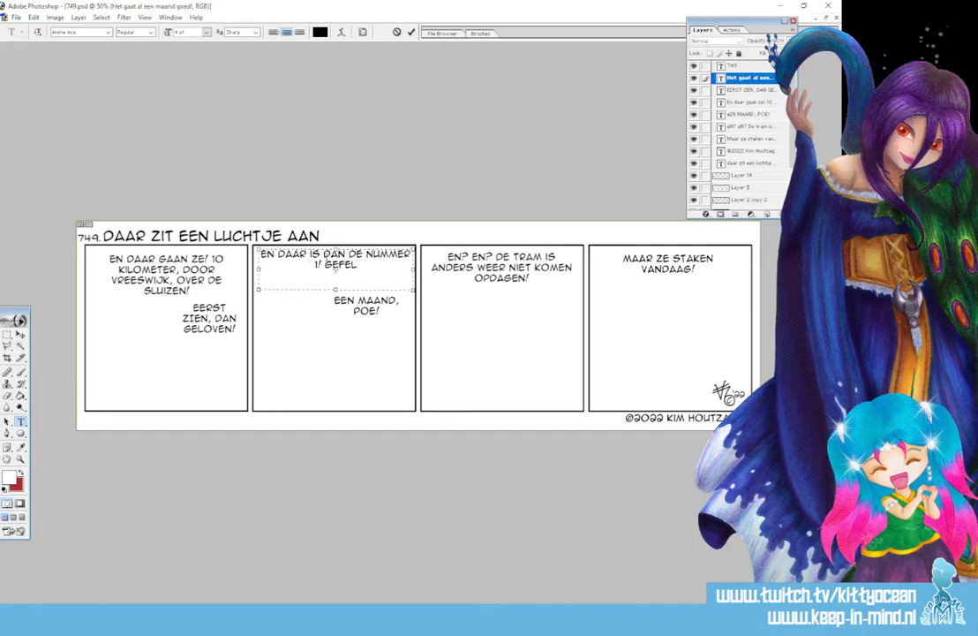
type("ICITEERD! M")
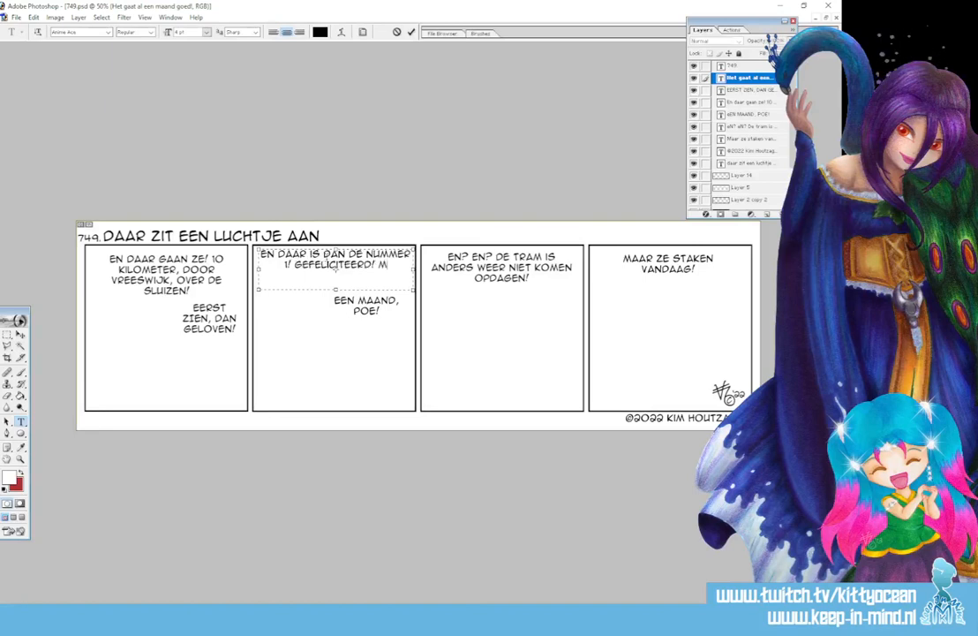
type("AAR WIE IS NUMM")
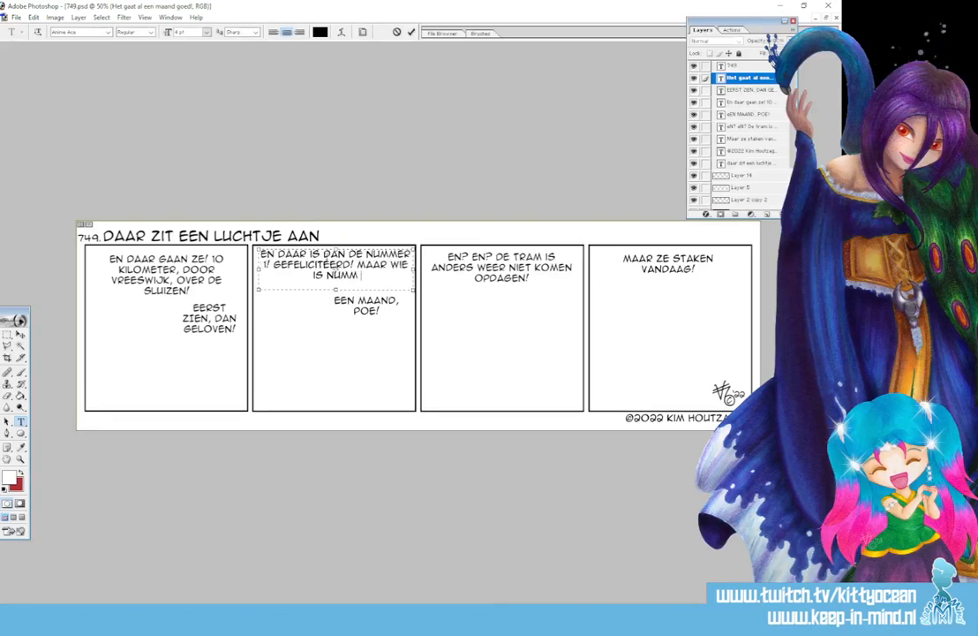
type("ER 2...?")
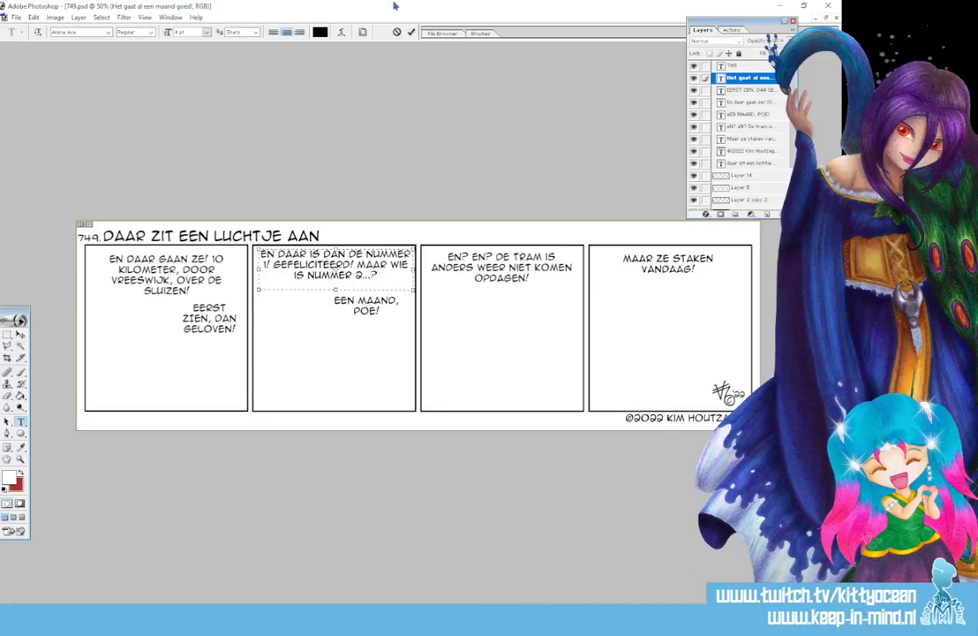
key("ctrl+Return")
- Replace the third panel's dialogue about the tram with an ellipsis, "..."
left_click(514, 262)
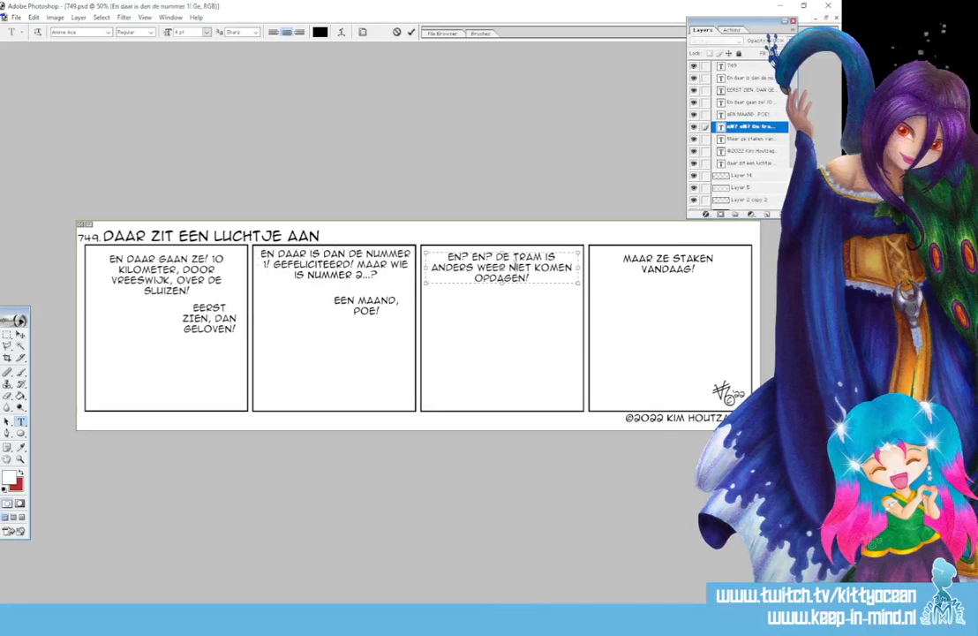
key("ctrl+a")
key("BackSpace")
type("....#")
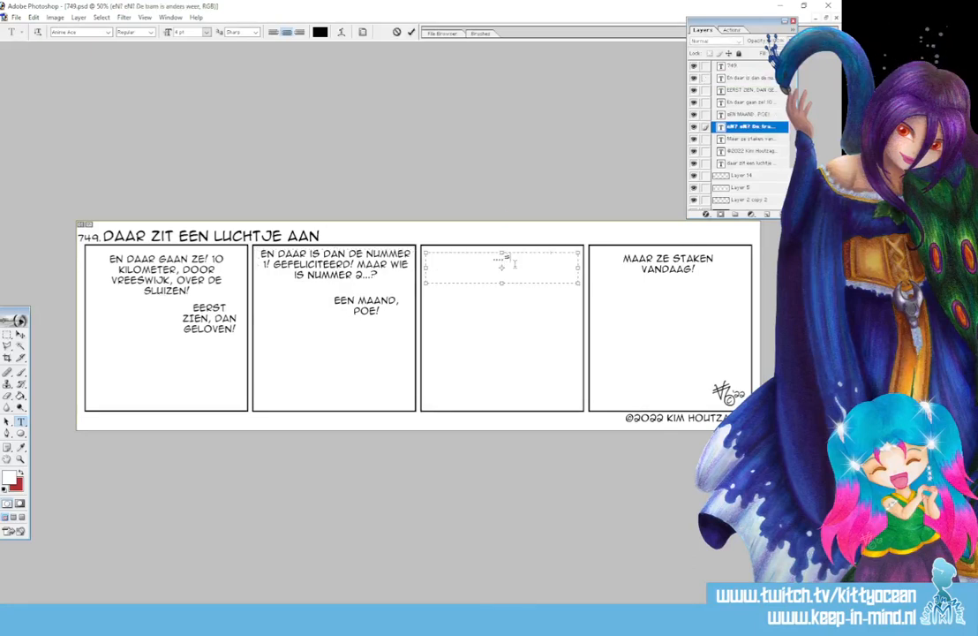
key("BackSpace")
key("BackSpace")
key("BackSpace")
key("BackSpace")
key("BackSpace")
type("...")
- Replace the fourth panel's dialogue with "HOEVEEL VOORSPRONG HEEFT HIJ WEL NIET?!"
left_click(669, 263)
key("ctrl+a")
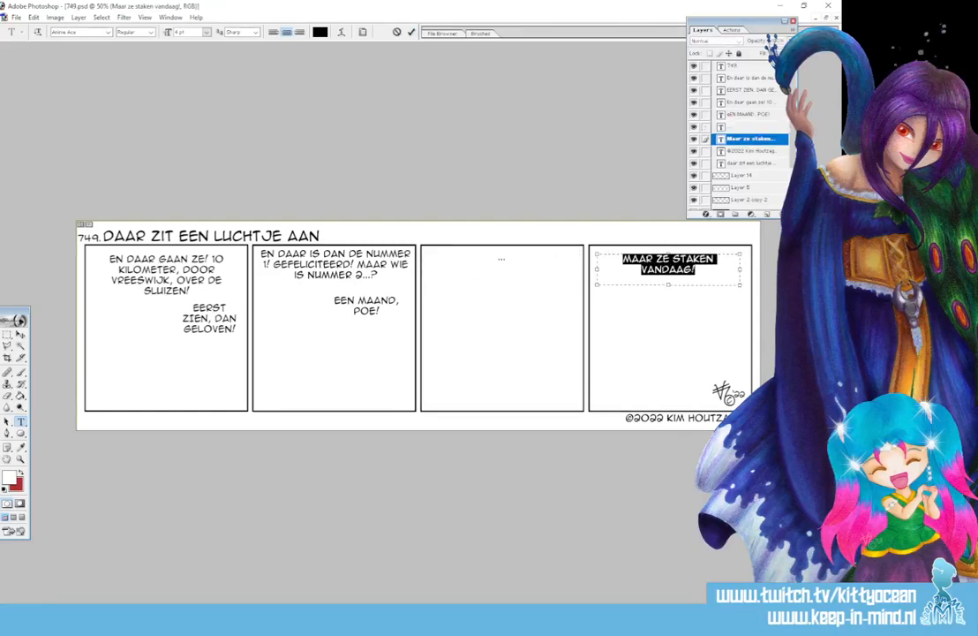
type("HOE!VEEL VOORSPRO")
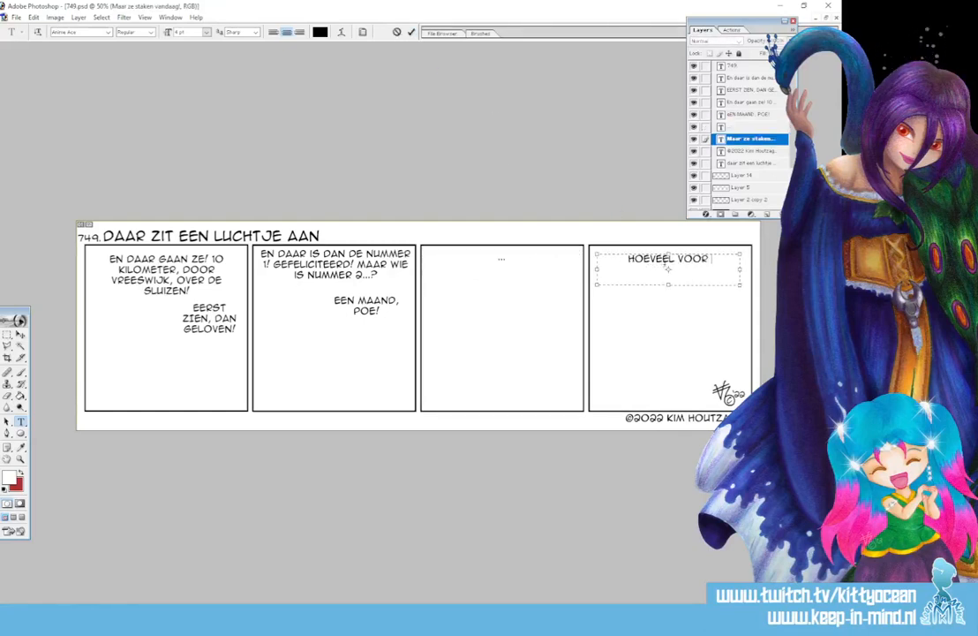
type("NG HAD H")
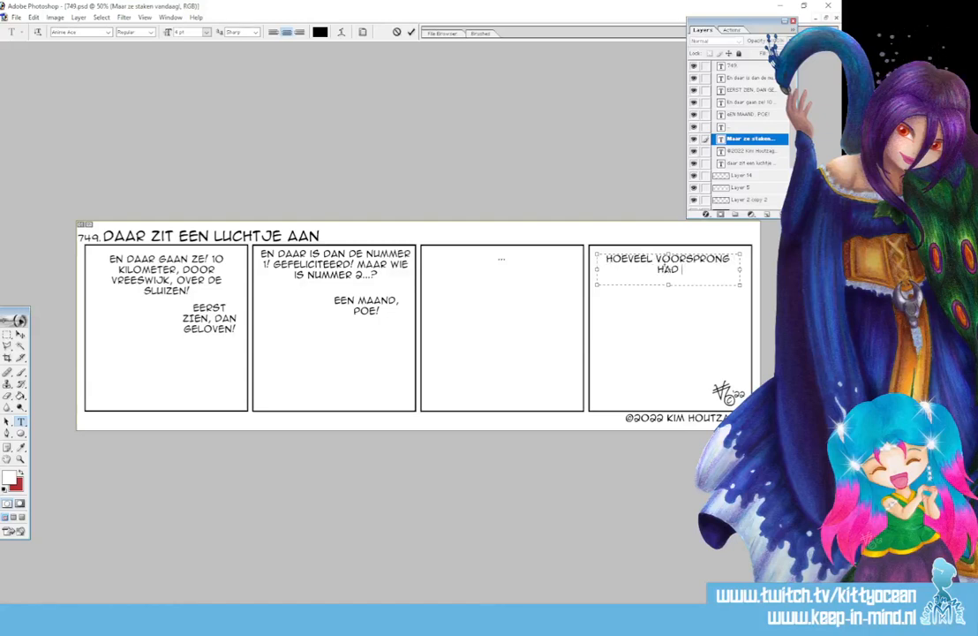
key("BackSpace")
key("BackSpace")
key("BackSpace")
key("BackSpace")
type("E")
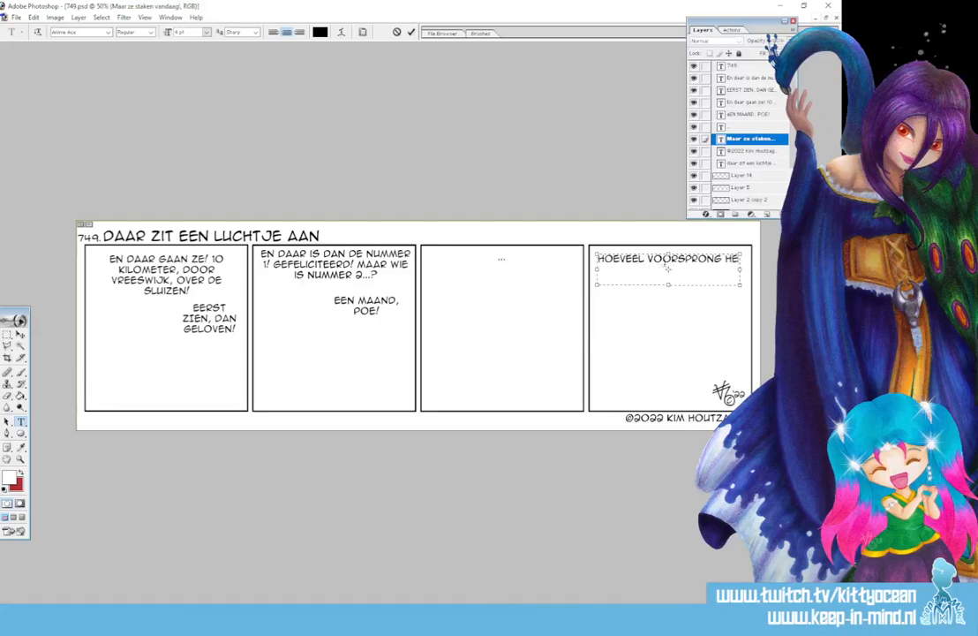
type("EFT HIJ WEL NIET?@!")
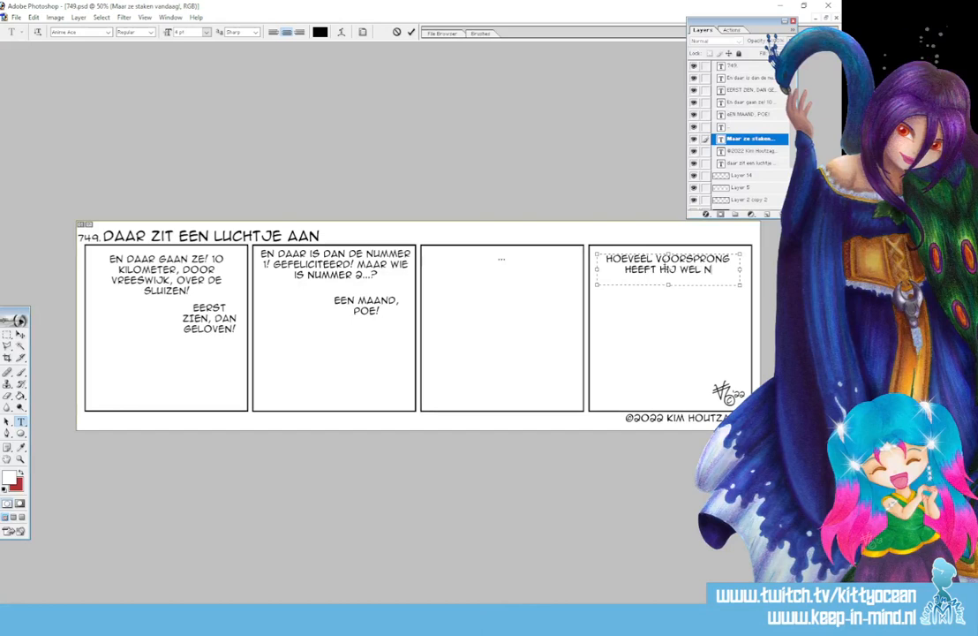
key("BackSpace")
key("BackSpace")
type("!")
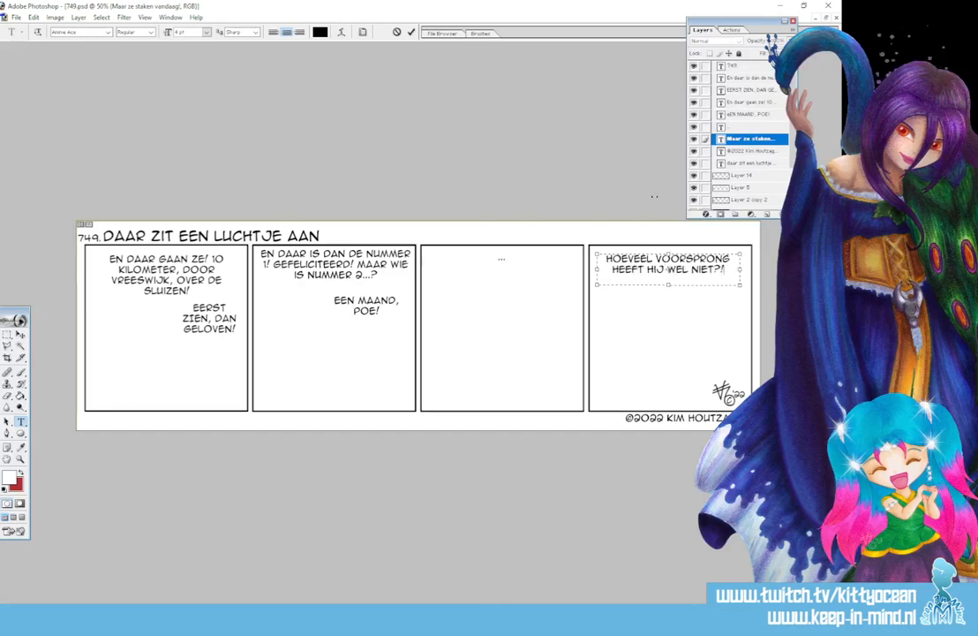
left_click(410, 31)
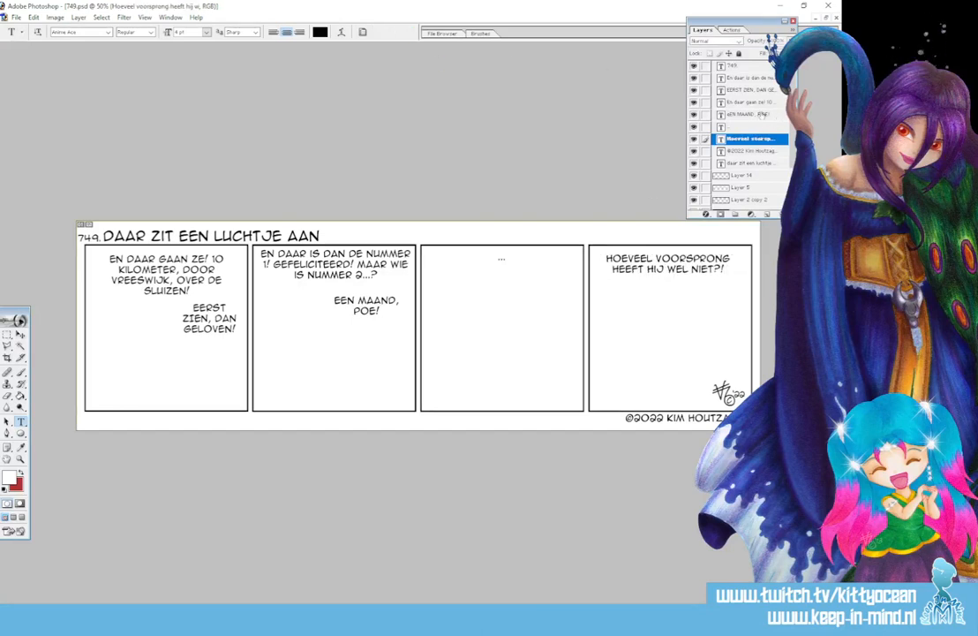
- Delete the leftover text layers "EEN MAAND, POE!" and "EERST ZIEN, DAN GELOVEN!" from the strip
left_click(750, 113)
left_click(766, 213)
left_click(399, 232)
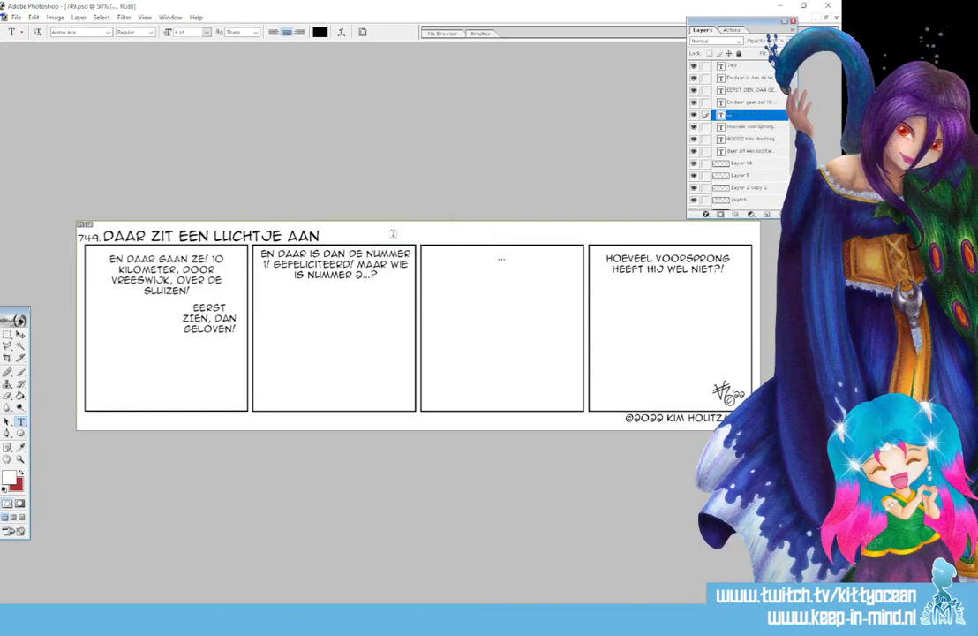
left_click(750, 90)
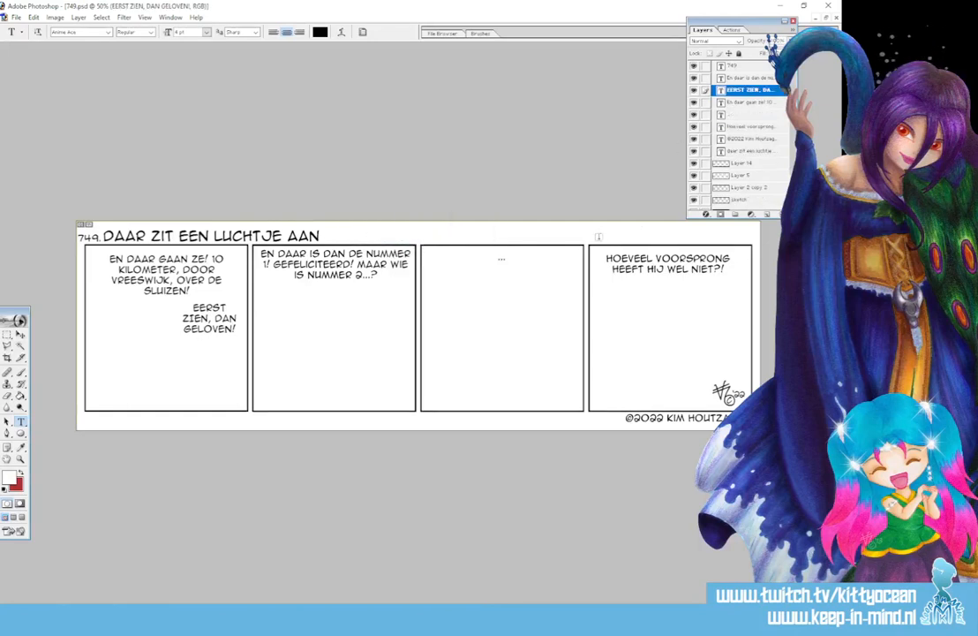
left_click(766, 214)
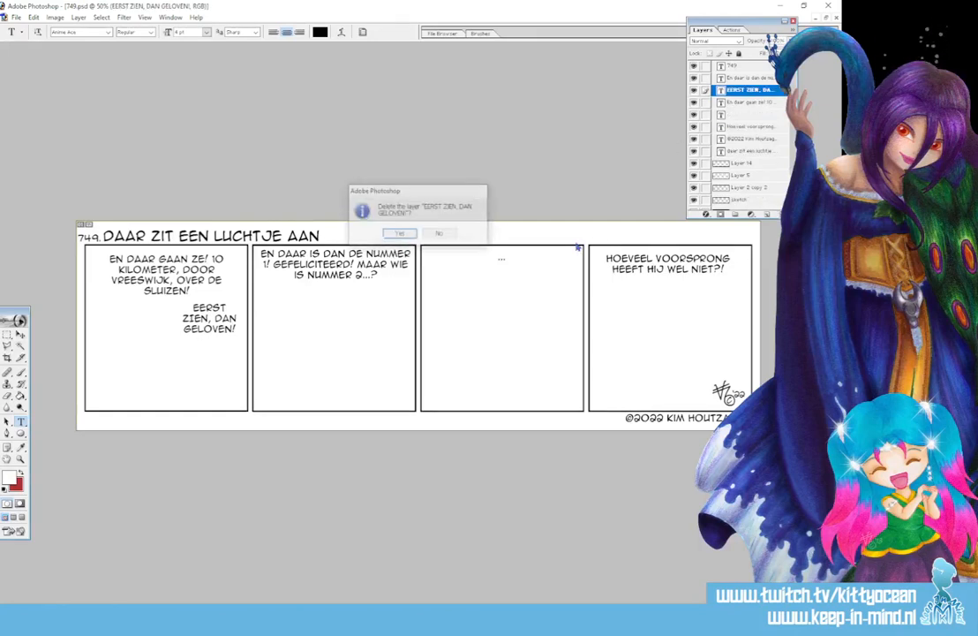
left_click(388, 231)
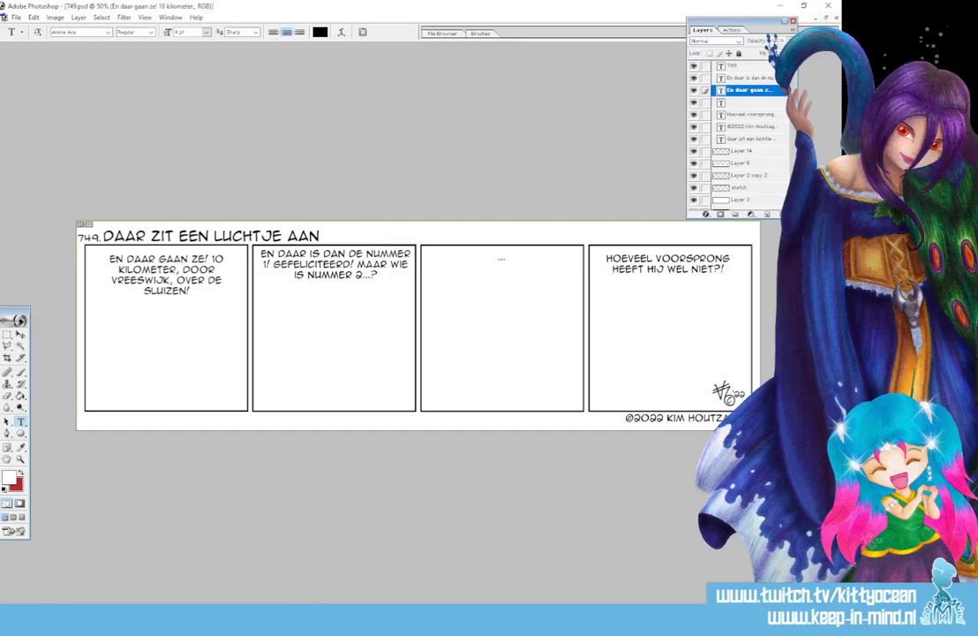
- Switch to Snipping Tool, capture the whole comic strip as a snip, and close it without saving
left_click(472, 618)
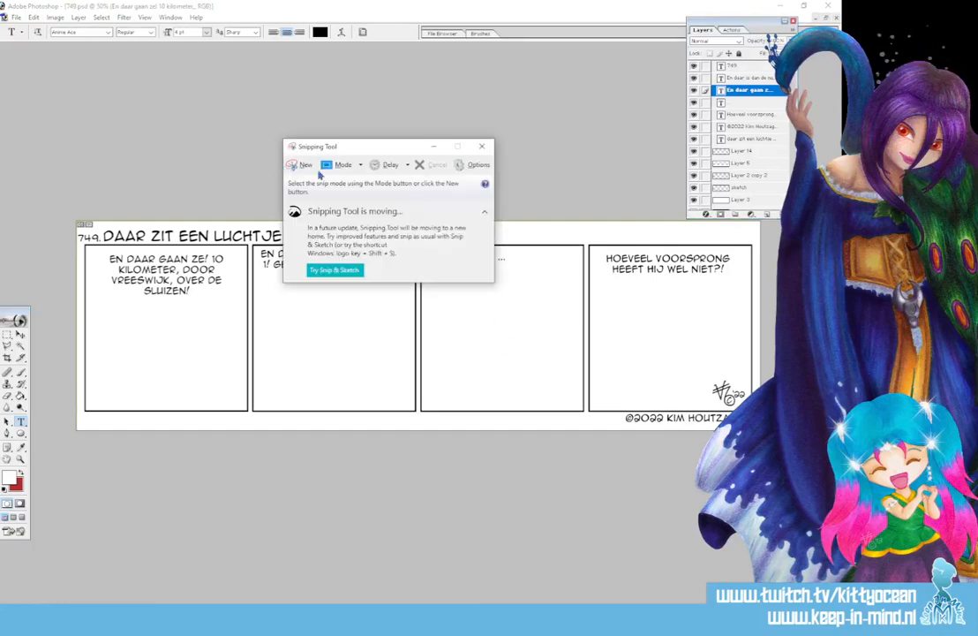
left_click(305, 165)
left_click_drag(73, 214, 762, 433)
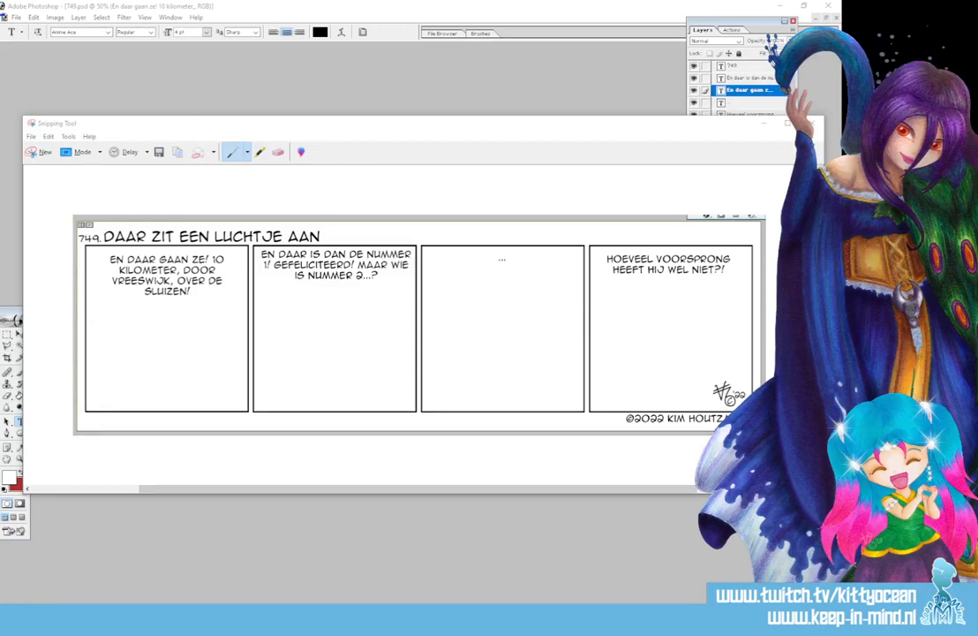
left_click(810, 123)
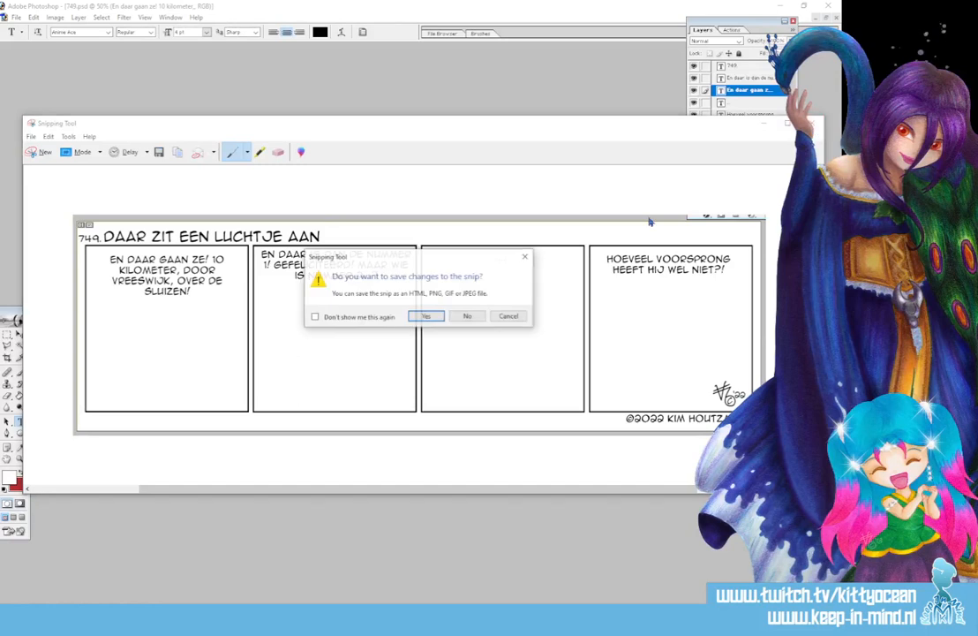
left_click(467, 316)
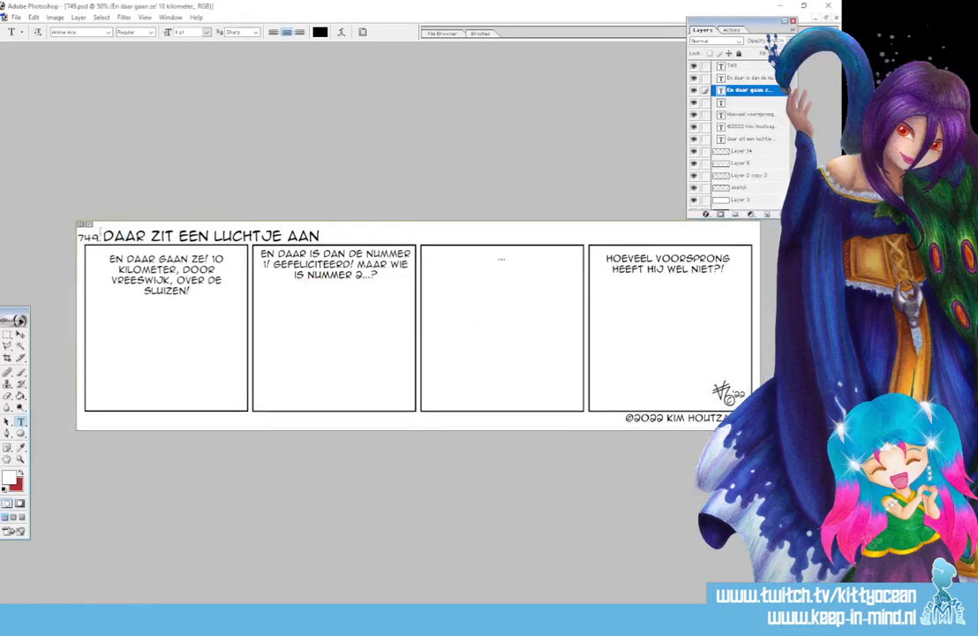
left_click(91, 235)
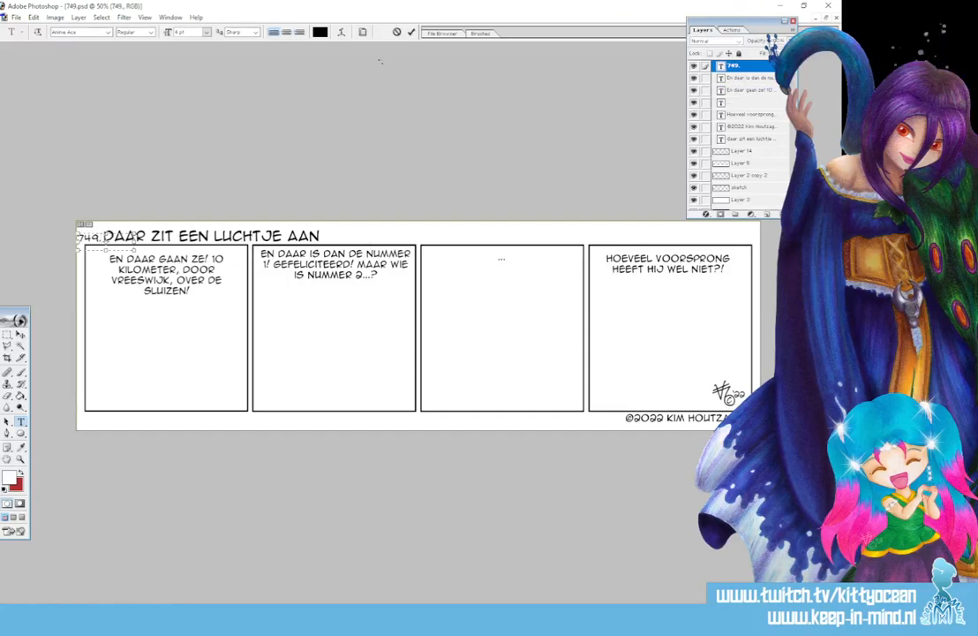
left_click(409, 31)
left_click(254, 230)
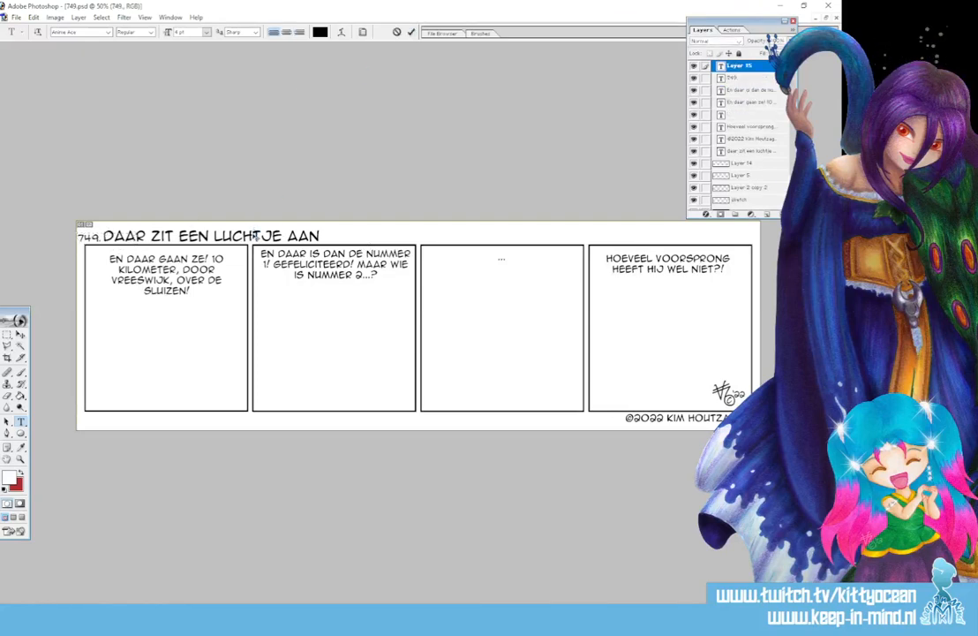
left_click(396, 32)
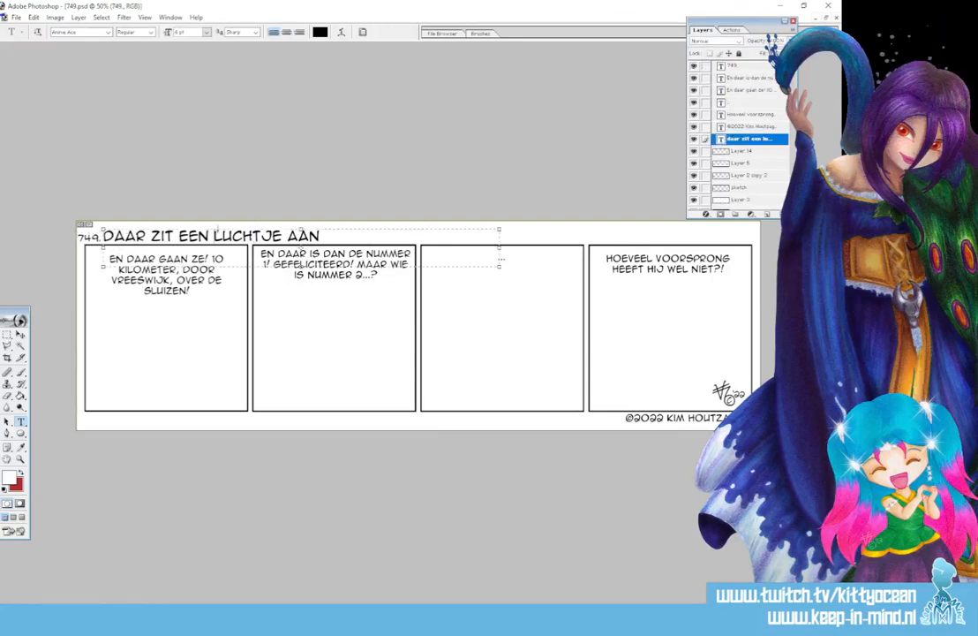
- Replace the strip title with "SLUIZENLOOP 2022"
triple_click(217, 230)
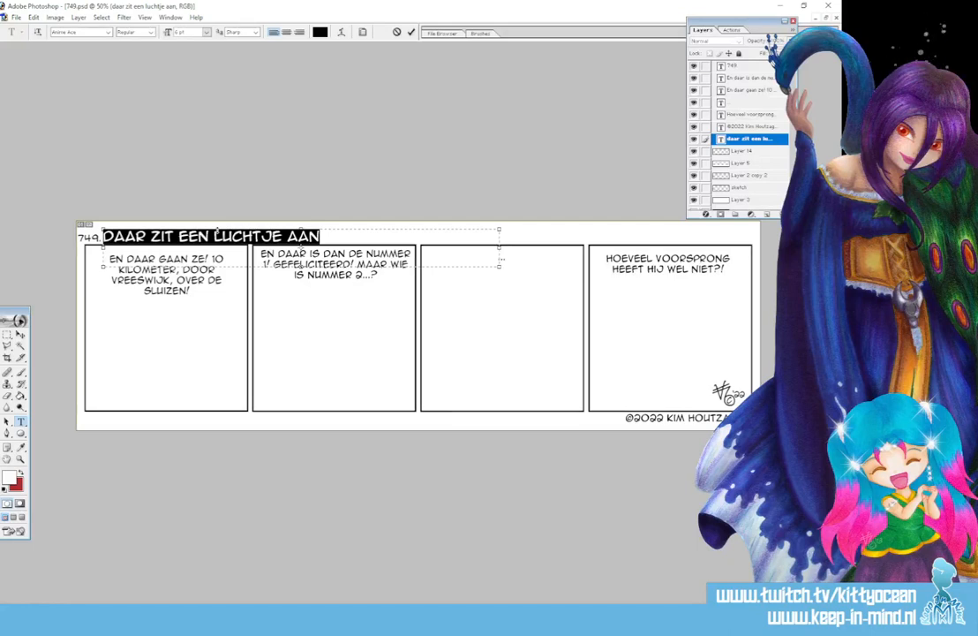
type("SLU")
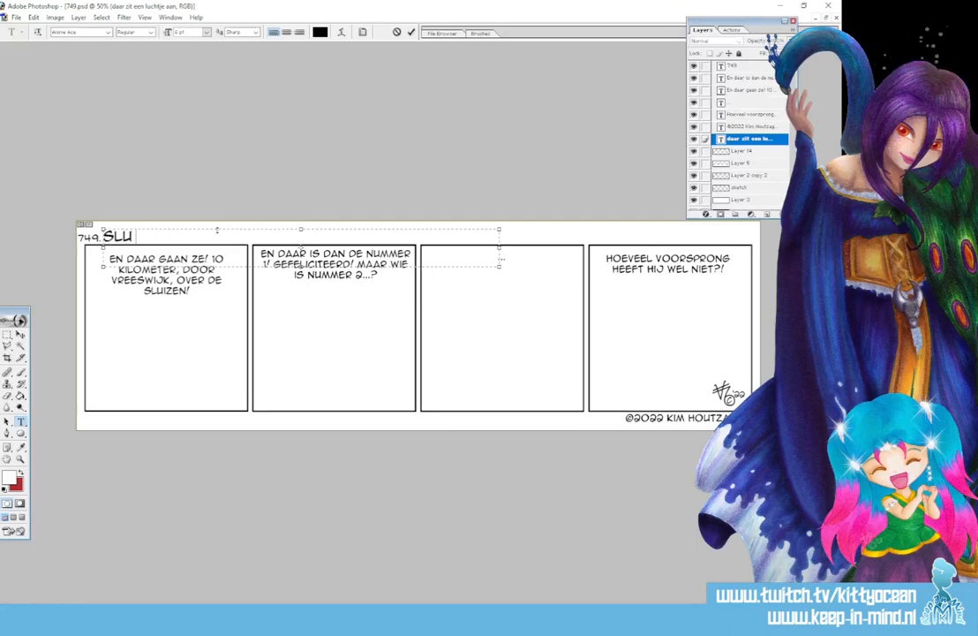
type("IZENLOOP 2022")
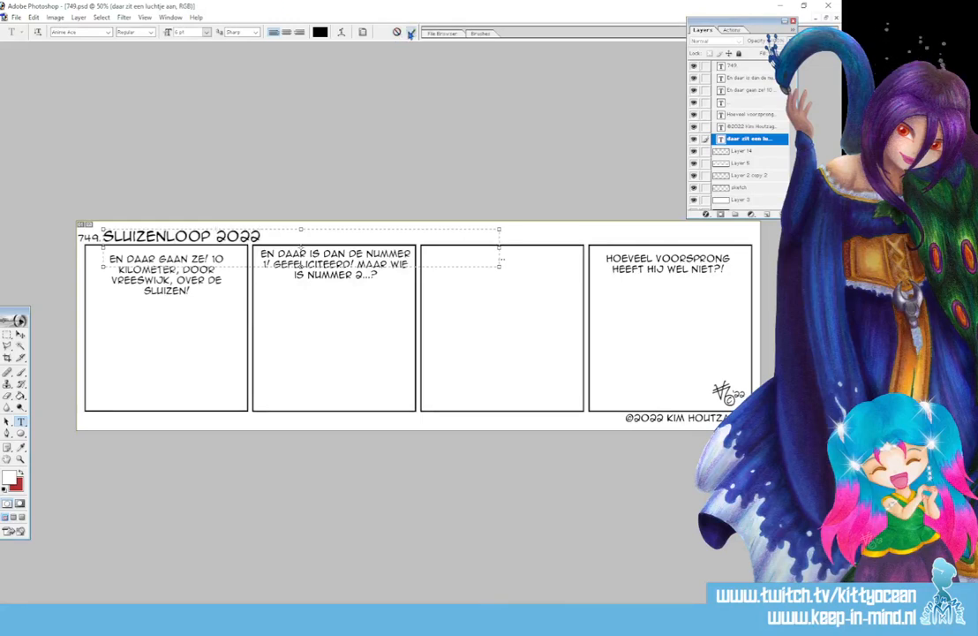
left_click(410, 33)
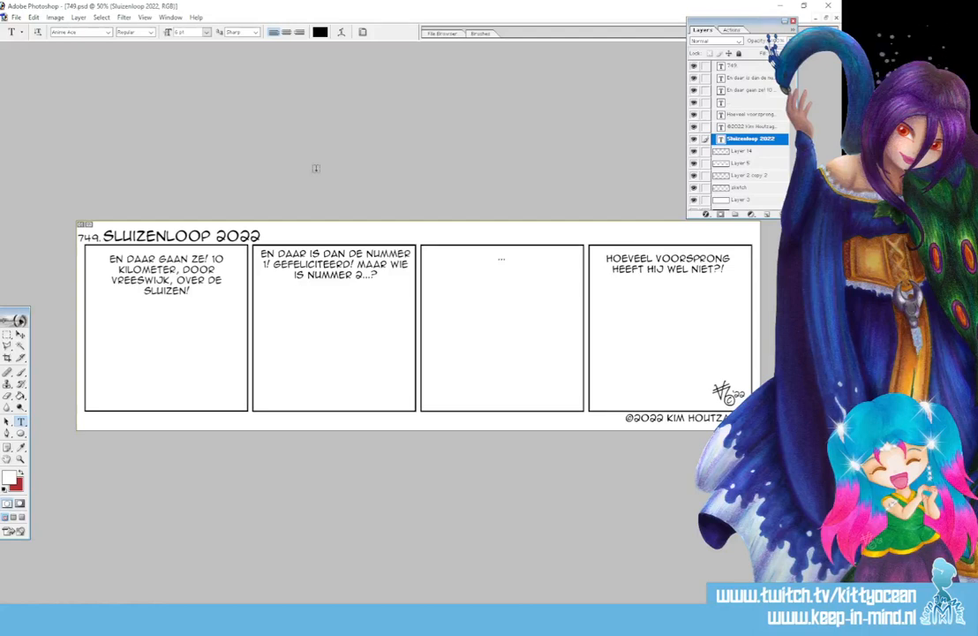
- Make the sketch layer active and set up a 9 px brush with red as the foreground colour
left_click(738, 188)
left_click(21, 473)
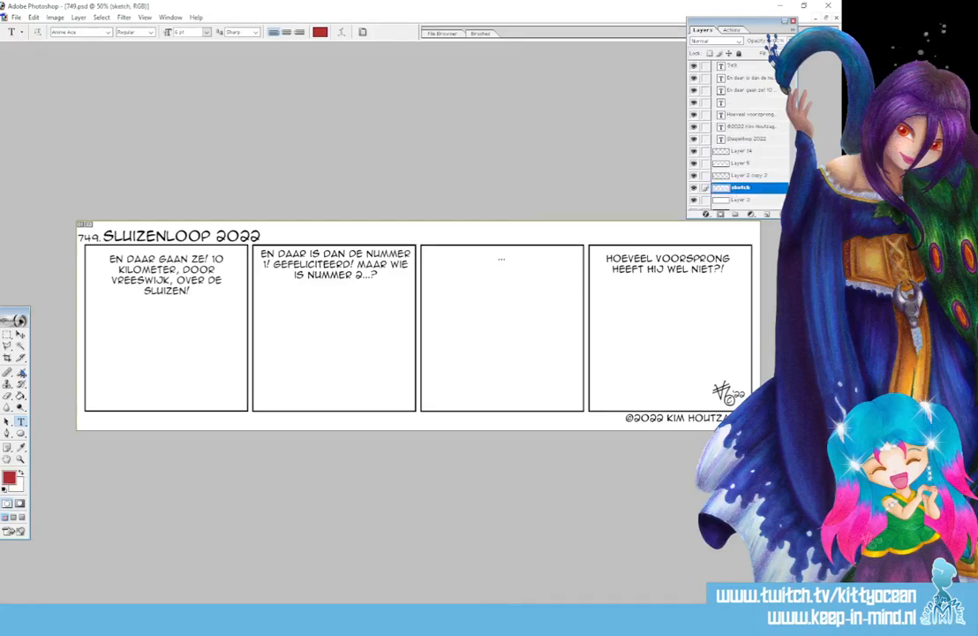
left_click(19, 369)
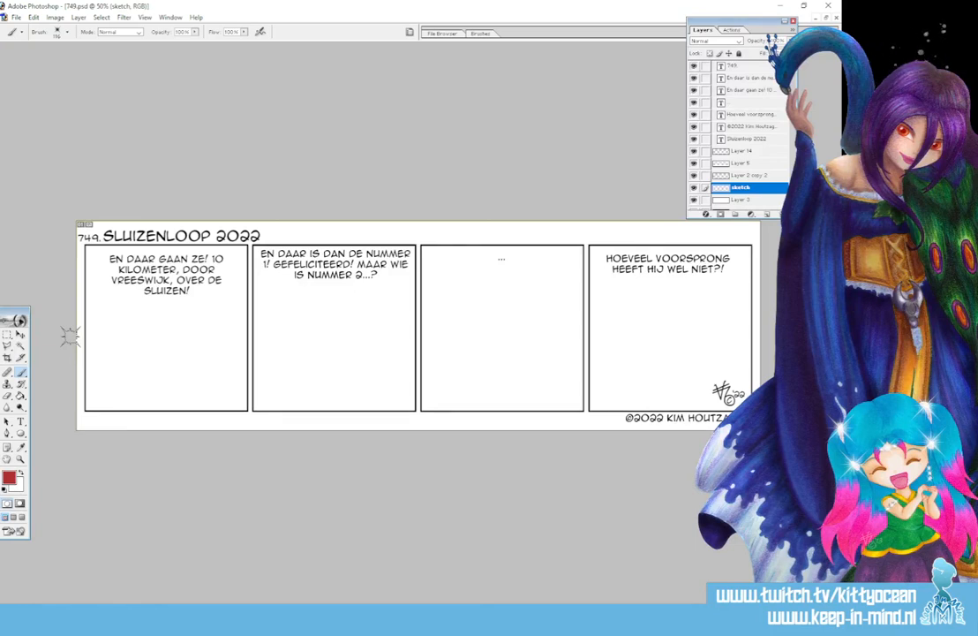
left_click(481, 32)
left_click(585, 102)
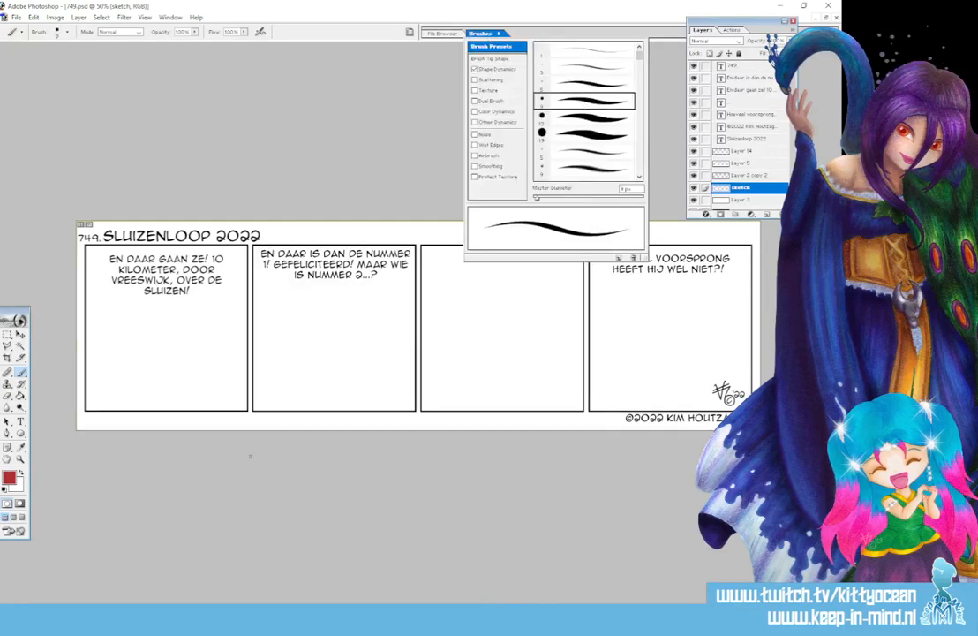
- Sketch two rounded crowd barriers with vertical bars along the lower edge of the first panel
left_click_drag(85, 368, 197, 366)
mouse_move(141, 366)
left_mouse_down()
mouse_move(177, 364)
mouse_move(200, 409)
mouse_move(87, 375)
mouse_move(189, 370)
mouse_move(174, 410)
left_mouse_up()
mouse_move(167, 374)
left_mouse_down()
mouse_move(167, 410)
mouse_move(139, 409)
left_mouse_up()
left_click_drag(126, 385, 126, 409)
left_click_drag(95, 374, 96, 410)
left_click_drag(111, 373, 110, 410)
left_click_drag(150, 369, 150, 409)
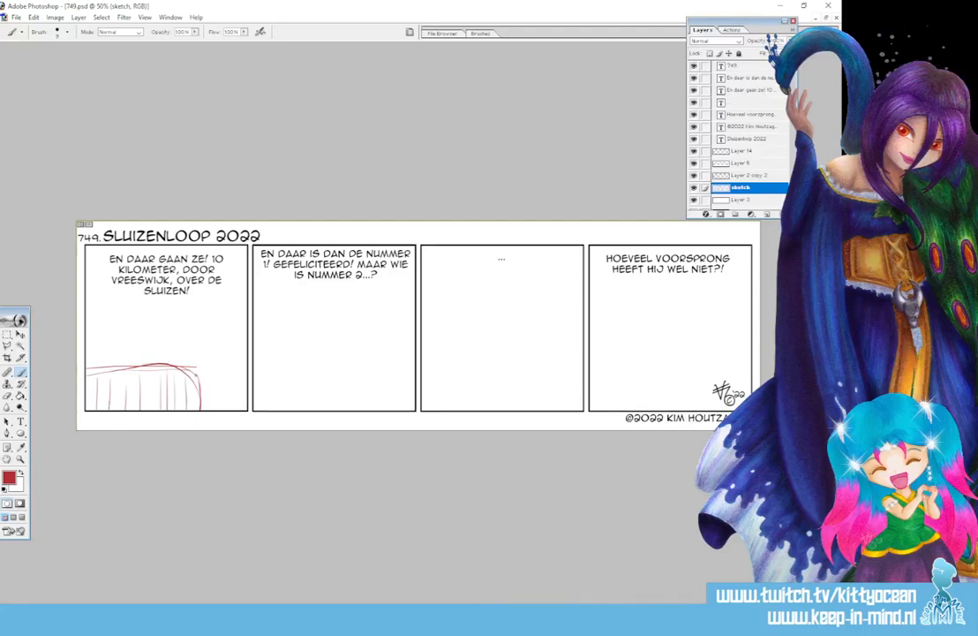
left_click_drag(208, 377, 209, 410)
mouse_move(206, 378)
left_mouse_down()
mouse_move(246, 367)
mouse_move(219, 410)
left_mouse_up()
mouse_move(231, 369)
left_mouse_down()
mouse_move(231, 409)
mouse_move(240, 409)
left_mouse_up()
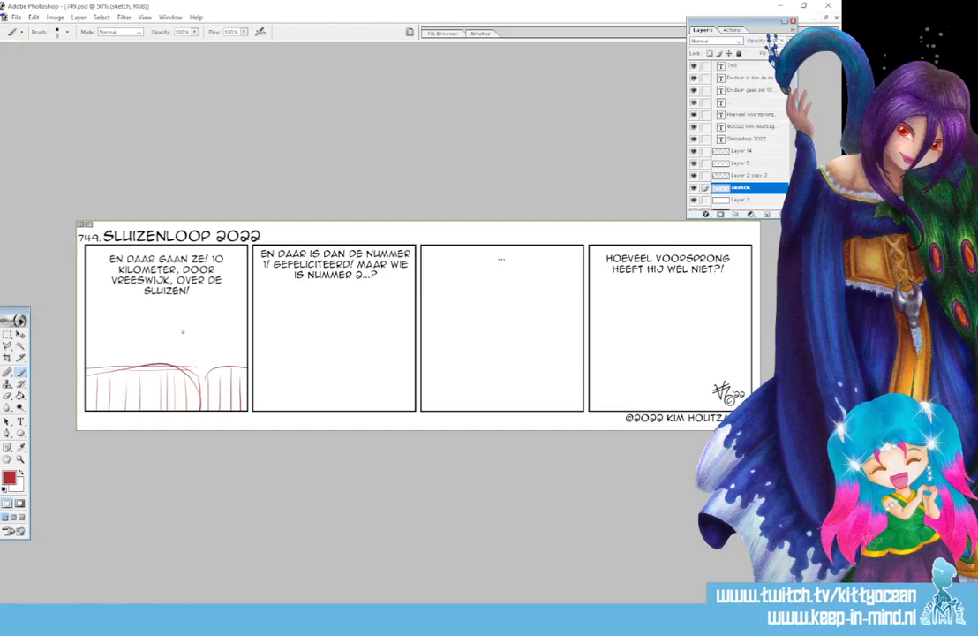
- Sketch a large round foreground head with slanted guide lines and its body below, over the barriers at the first panel's lower right
left_click_drag(192, 324, 238, 324)
mouse_move(210, 318)
left_mouse_down()
mouse_move(177, 370)
mouse_move(199, 321)
mouse_move(181, 370)
mouse_move(203, 379)
left_mouse_up()
mouse_move(179, 355)
left_mouse_down()
mouse_move(209, 381)
mouse_move(228, 372)
mouse_move(232, 334)
mouse_move(222, 377)
left_mouse_up()
left_click_drag(234, 338, 225, 378)
mouse_move(220, 320)
left_mouse_down()
mouse_move(240, 349)
mouse_move(226, 389)
left_mouse_up()
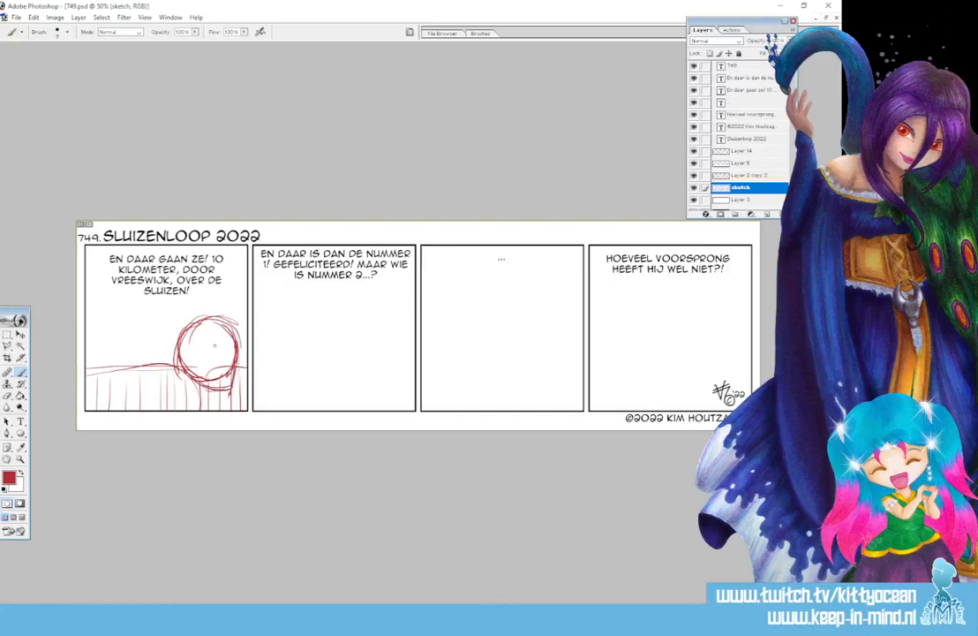
left_click_drag(181, 362, 242, 340)
left_click_drag(180, 354, 239, 332)
mouse_move(187, 351)
left_mouse_down()
mouse_move(224, 336)
mouse_move(228, 347)
left_mouse_up()
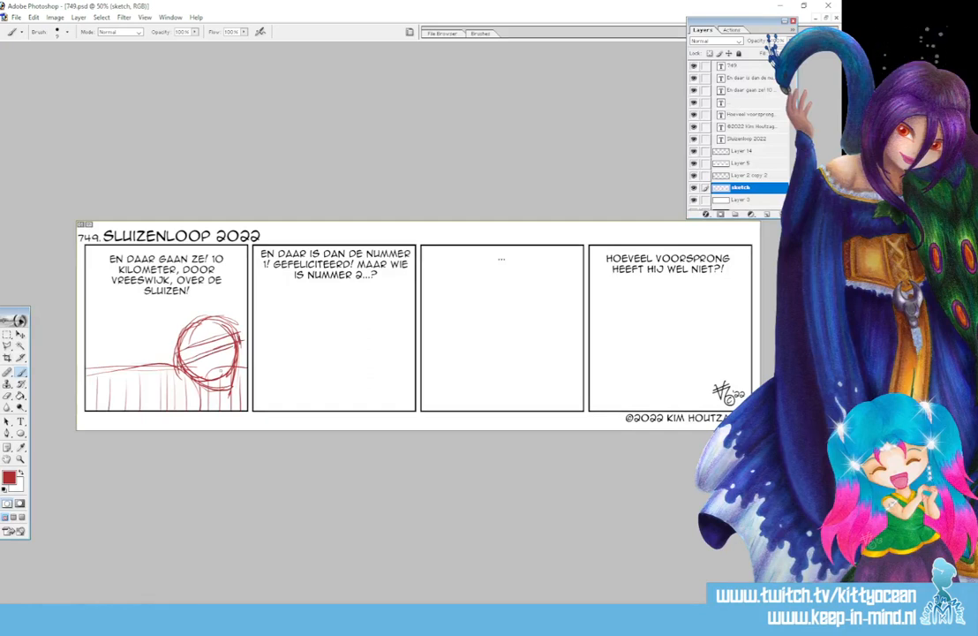
mouse_move(190, 379)
left_mouse_down()
mouse_move(182, 394)
mouse_move(209, 404)
mouse_move(161, 407)
left_mouse_up()
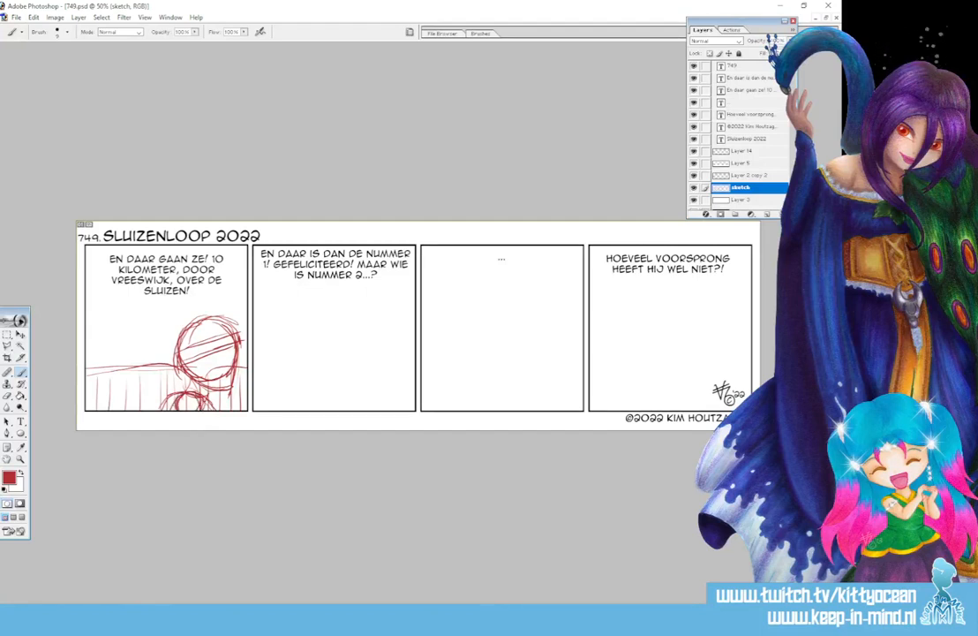
- Sketch a small background figure with one raised arm behind the barrier in the first panel
mouse_move(129, 323)
left_mouse_down()
mouse_move(105, 331)
mouse_move(111, 344)
mouse_move(130, 346)
mouse_move(118, 348)
mouse_move(119, 360)
mouse_move(109, 348)
left_mouse_up()
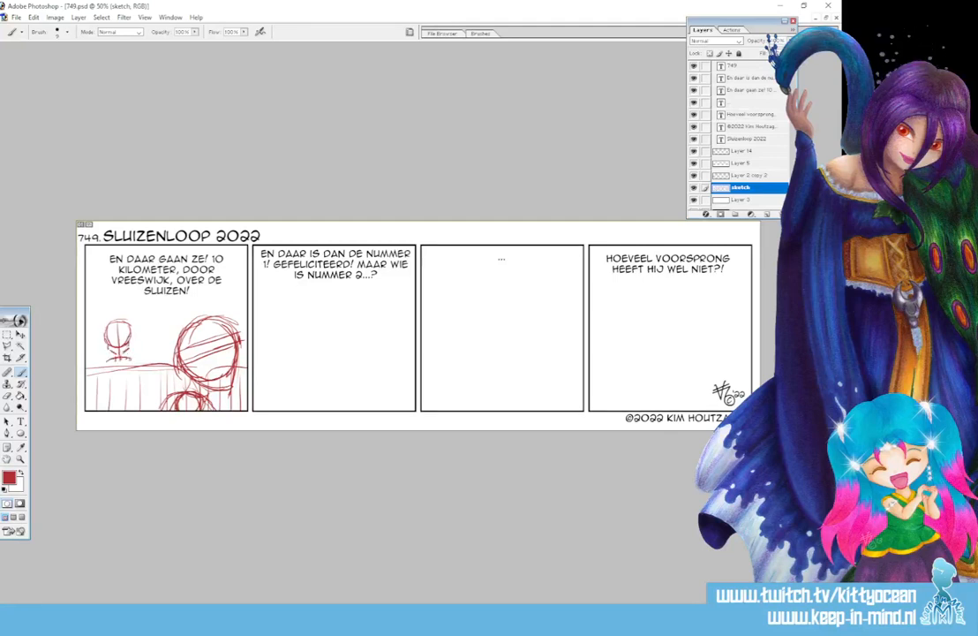
mouse_move(125, 350)
left_mouse_down()
mouse_move(134, 359)
mouse_move(146, 338)
left_mouse_up()
mouse_move(139, 358)
left_mouse_down()
mouse_move(156, 329)
mouse_move(96, 370)
left_mouse_up()
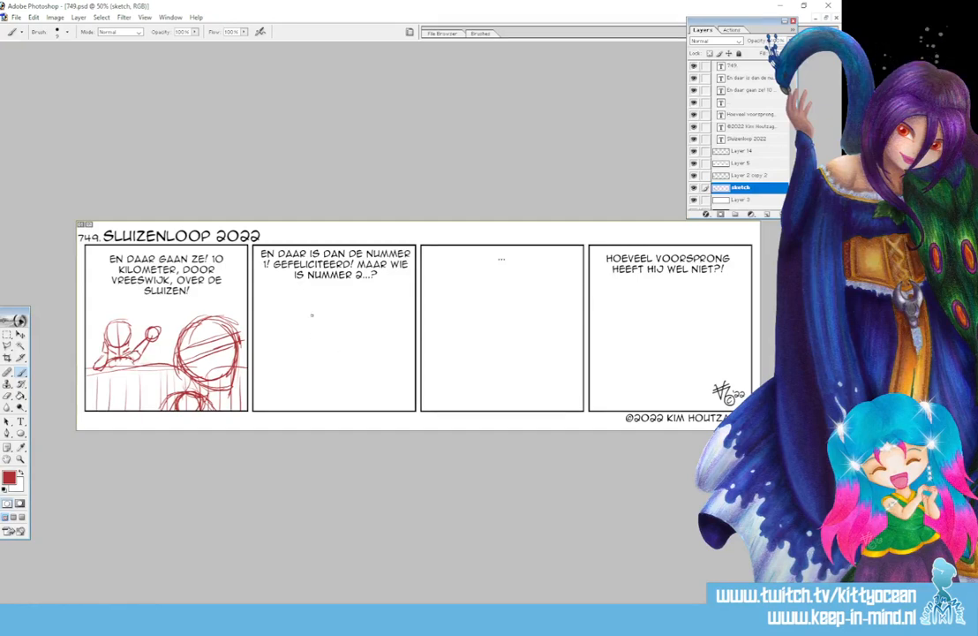
- Sketch a standing runner with a round head, body, legs and both arms bent in the middle of the second panel
mouse_move(308, 344)
left_mouse_down()
mouse_move(329, 310)
mouse_move(352, 316)
mouse_move(338, 349)
mouse_move(355, 331)
mouse_move(329, 311)
mouse_move(314, 331)
left_mouse_up()
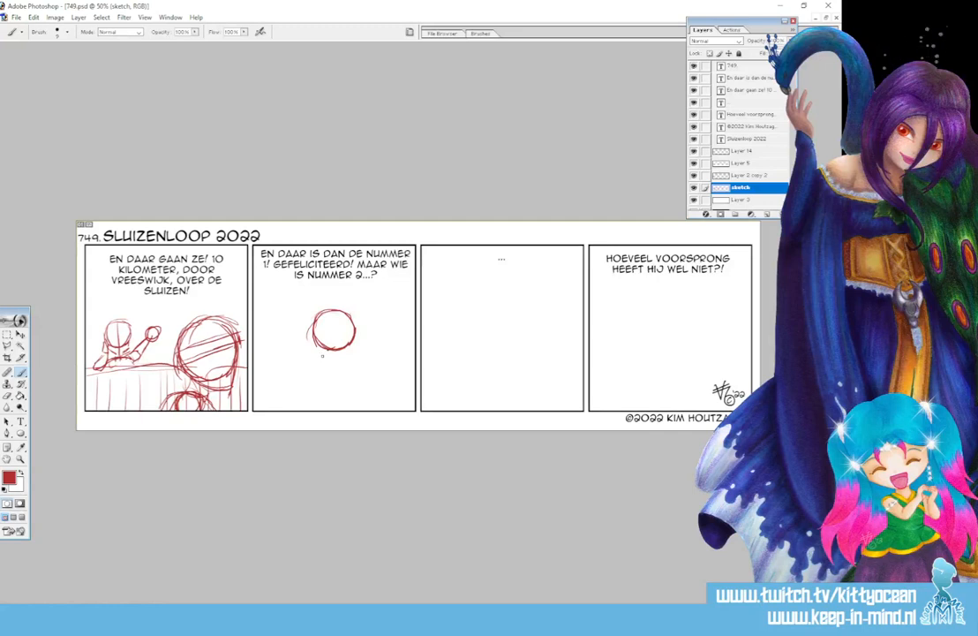
left_click_drag(317, 355, 315, 397)
left_click_drag(316, 351, 313, 409)
left_click_drag(350, 353, 356, 409)
mouse_move(313, 357)
left_mouse_down()
mouse_move(307, 375)
mouse_move(323, 357)
mouse_move(324, 372)
mouse_move(311, 381)
left_mouse_up()
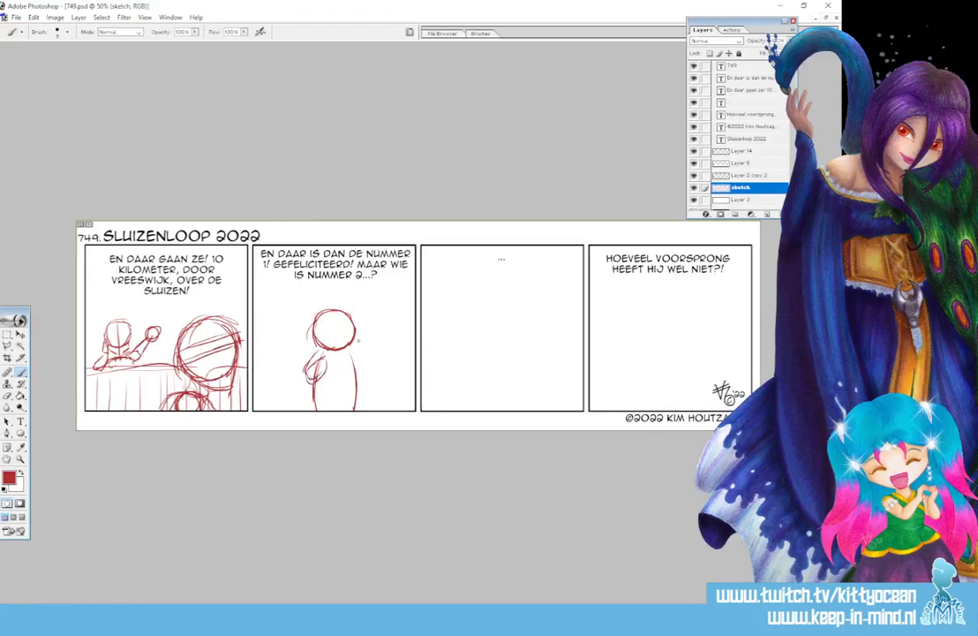
mouse_move(360, 350)
left_mouse_down()
mouse_move(370, 369)
mouse_move(362, 381)
mouse_move(357, 369)
mouse_move(359, 383)
left_mouse_up()
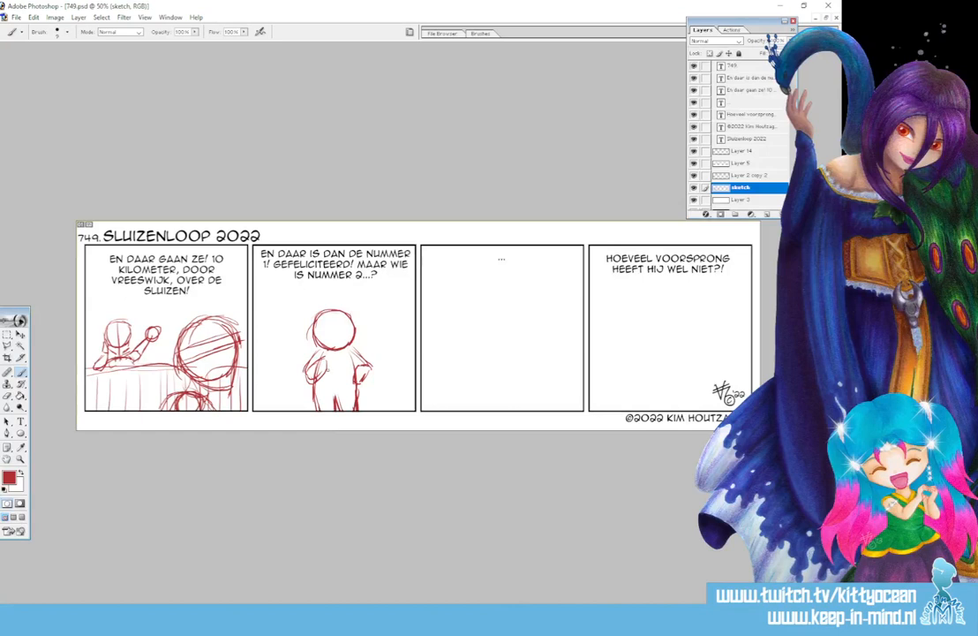
- Add a numbered race bib to the second panel's runner and sketch the facial features
mouse_move(327, 369)
left_mouse_down()
mouse_move(344, 368)
mouse_move(344, 378)
left_mouse_up()
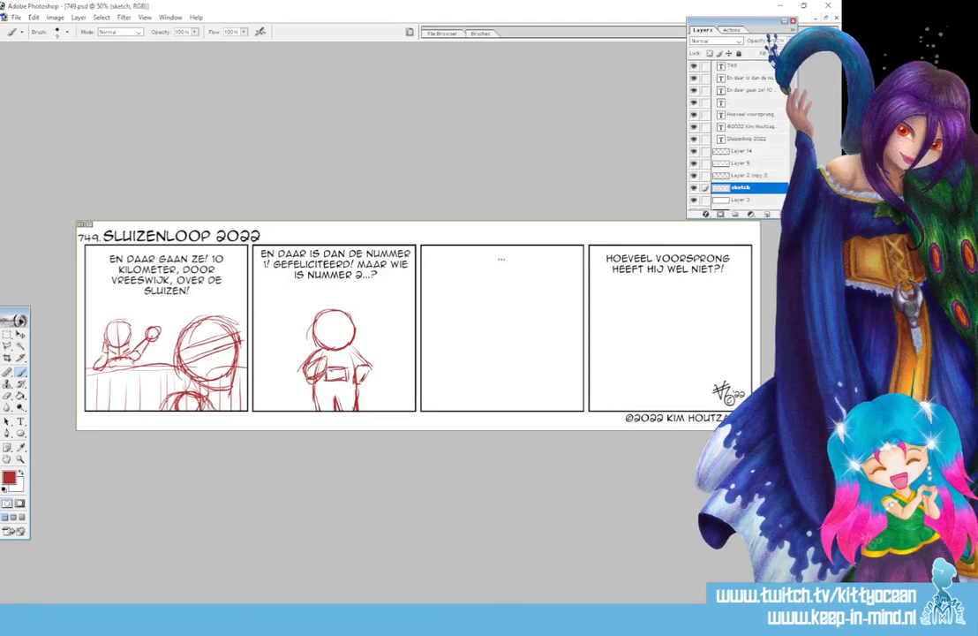
mouse_move(332, 370)
left_mouse_down()
mouse_move(329, 376)
mouse_move(342, 371)
left_mouse_up()
mouse_move(337, 325)
left_mouse_down()
mouse_move(338, 348)
mouse_move(352, 332)
mouse_move(323, 335)
mouse_move(349, 329)
mouse_move(344, 336)
left_mouse_up()
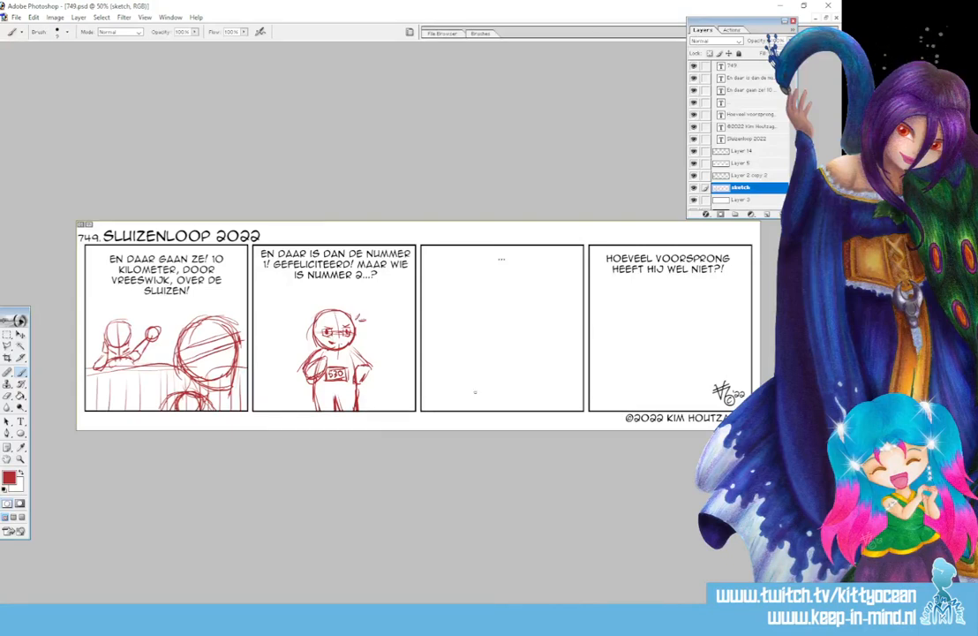
mouse_move(422, 345)
left_mouse_down()
mouse_move(501, 409)
mouse_move(457, 379)
mouse_move(486, 410)
left_mouse_up()
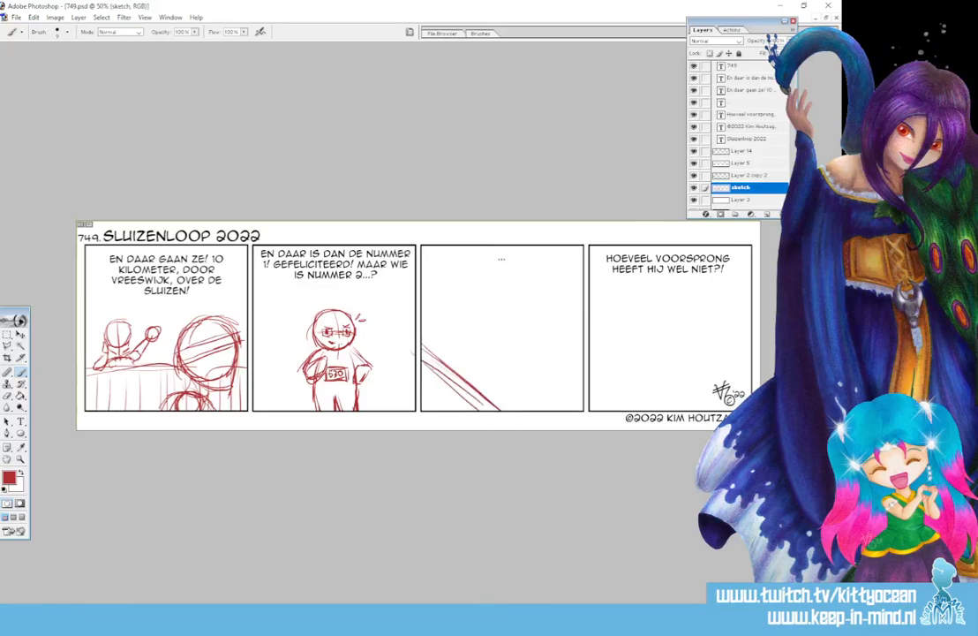
mouse_move(425, 368)
left_mouse_down()
mouse_move(493, 417)
mouse_move(421, 374)
mouse_move(428, 406)
left_mouse_up()
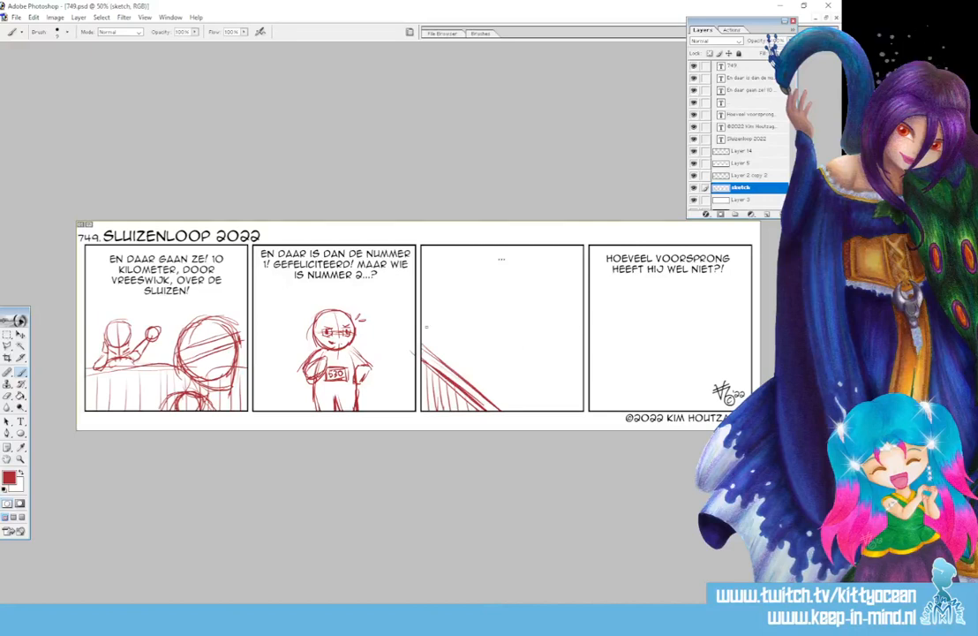
key("l")
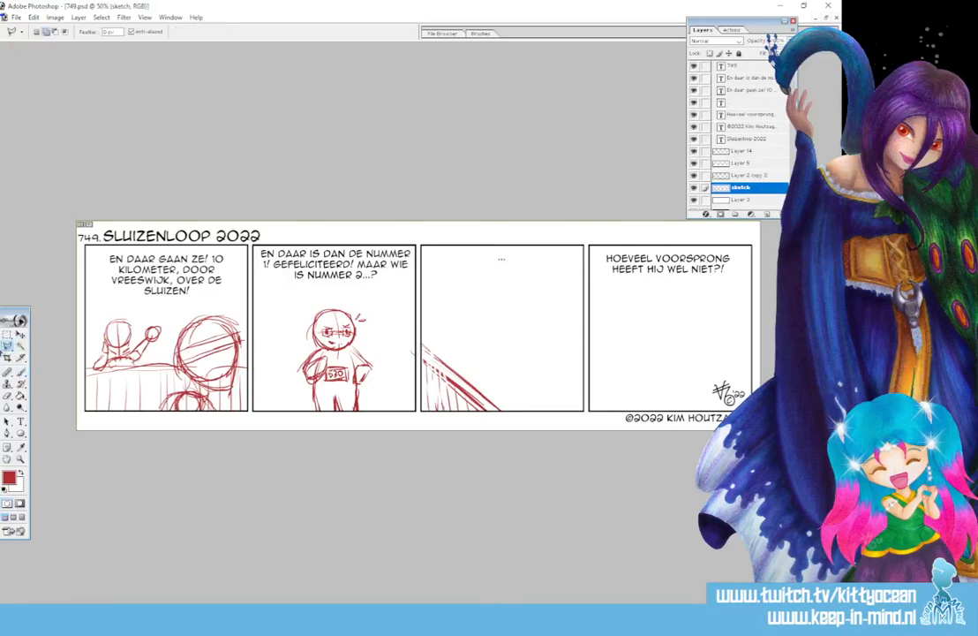
mouse_move(7, 347)
left_mouse_down()
mouse_move(26, 354)
mouse_move(45, 345)
left_mouse_up()
mouse_move(419, 419)
left_mouse_down()
mouse_move(550, 386)
mouse_move(416, 424)
left_mouse_up()
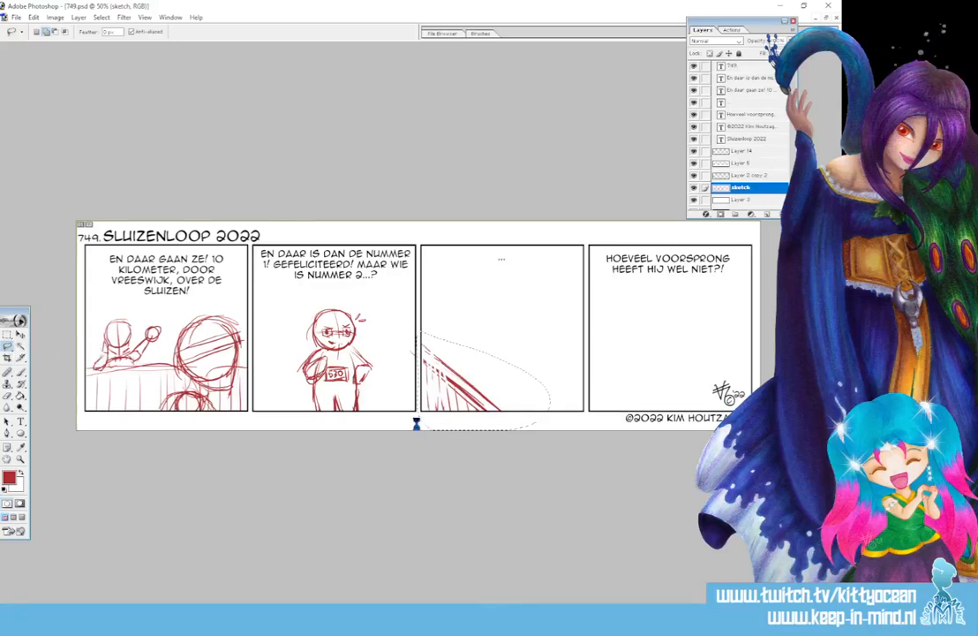
key("Delete")
key("ctrl+d")
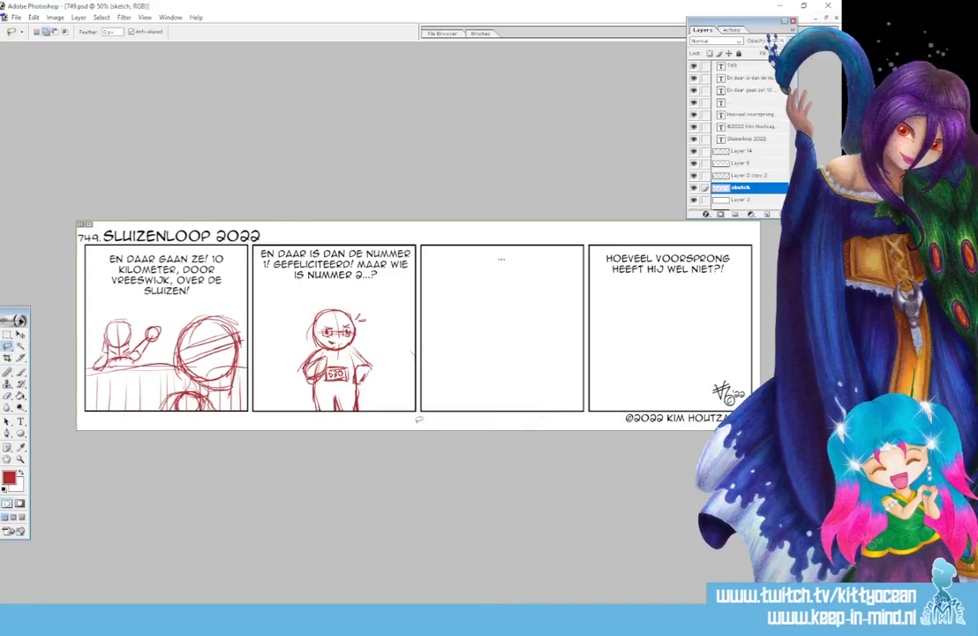
- Sketch red diagonal perspective lines fanning out from the third panel's upper-left corner to its bottom and right edges
left_click(21, 372)
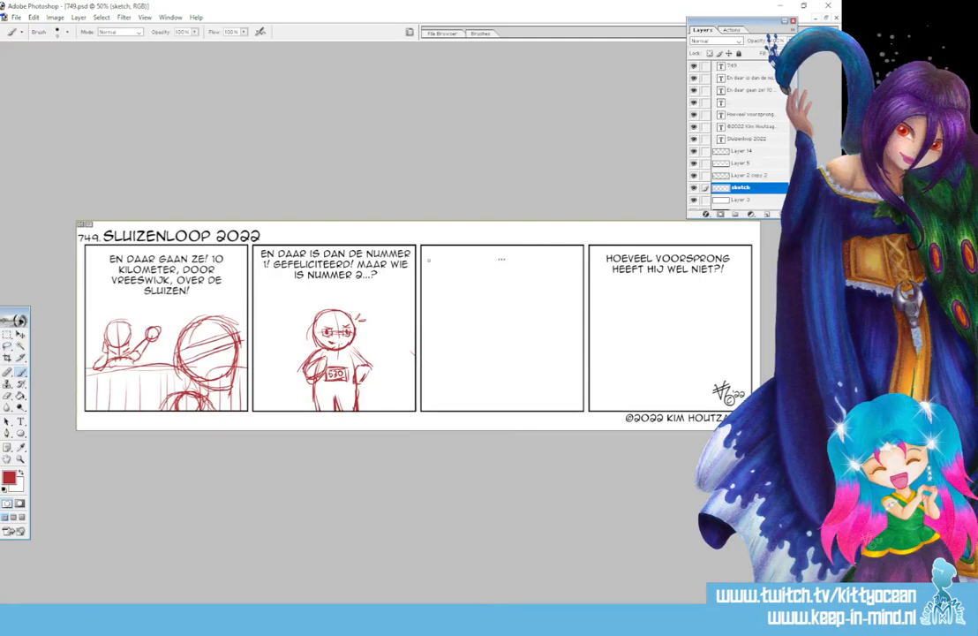
mouse_move(441, 250)
left_mouse_down()
mouse_move(477, 389)
mouse_move(498, 410)
left_mouse_up()
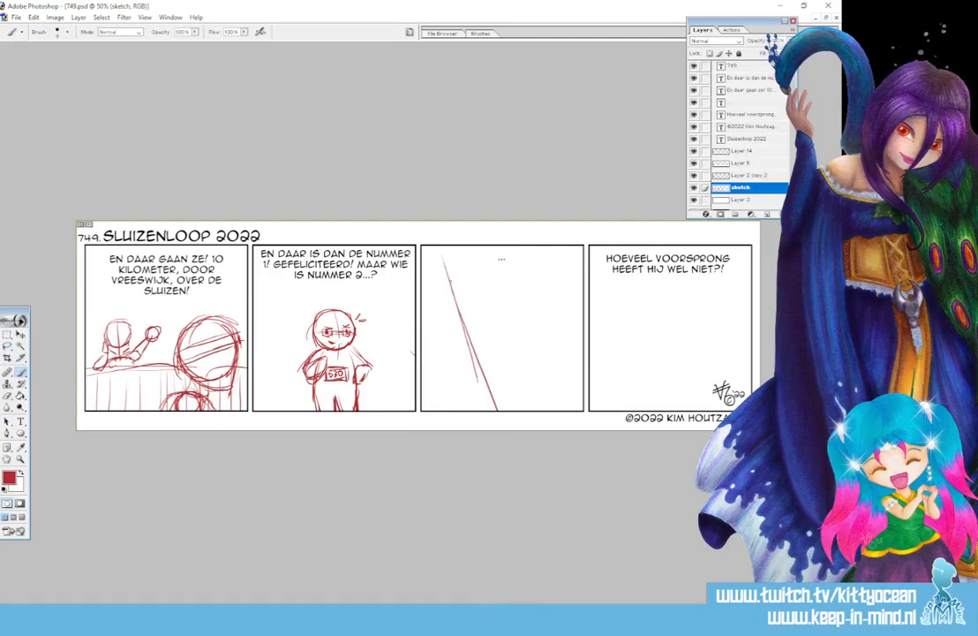
mouse_move(442, 251)
left_mouse_down()
mouse_move(584, 367)
mouse_move(556, 348)
left_mouse_up()
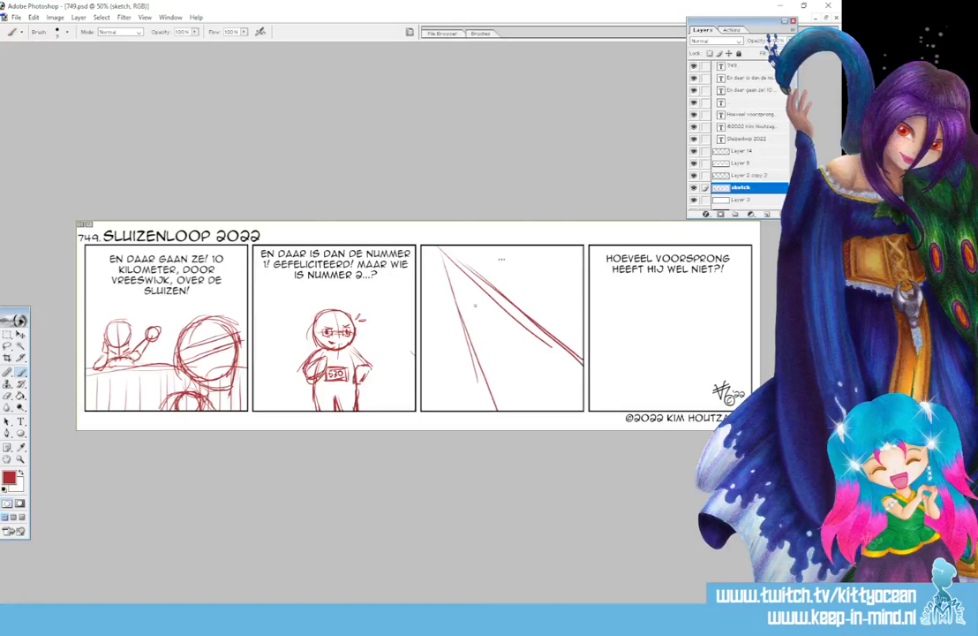
left_click_drag(435, 253, 513, 383)
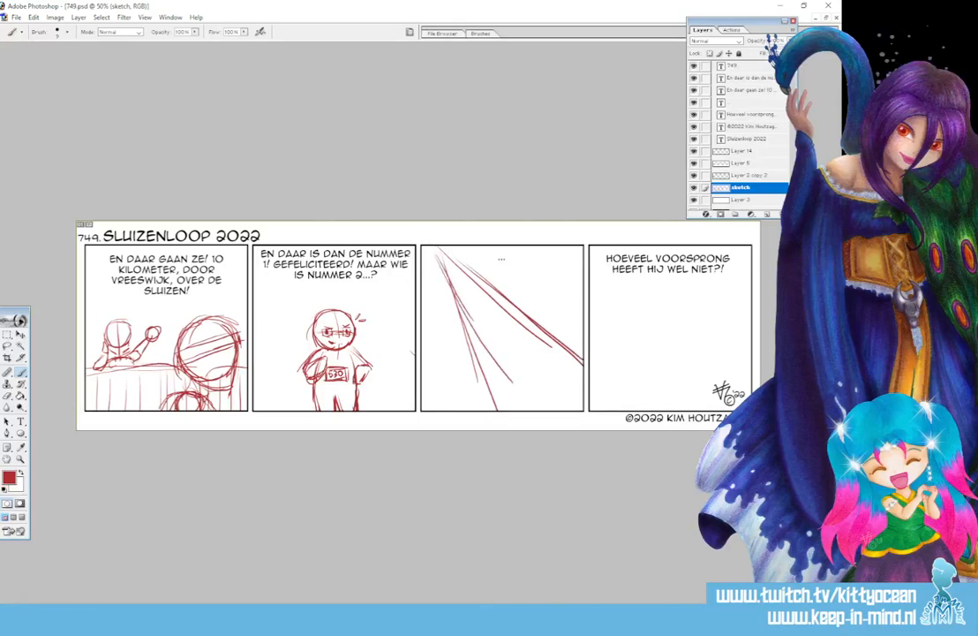
left_click_drag(452, 294, 517, 410)
left_click_drag(464, 322, 519, 411)
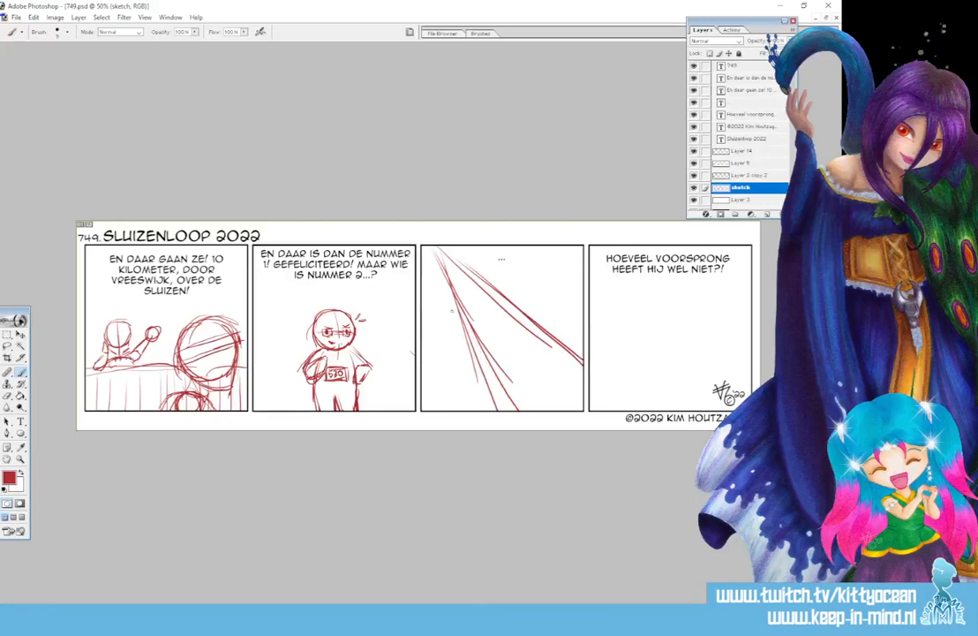
- Sketch a doubled horizontal line across the third panel at about mid-height
left_click_drag(429, 317, 576, 319)
left_click_drag(472, 320, 583, 321)
left_click_drag(453, 322, 578, 321)
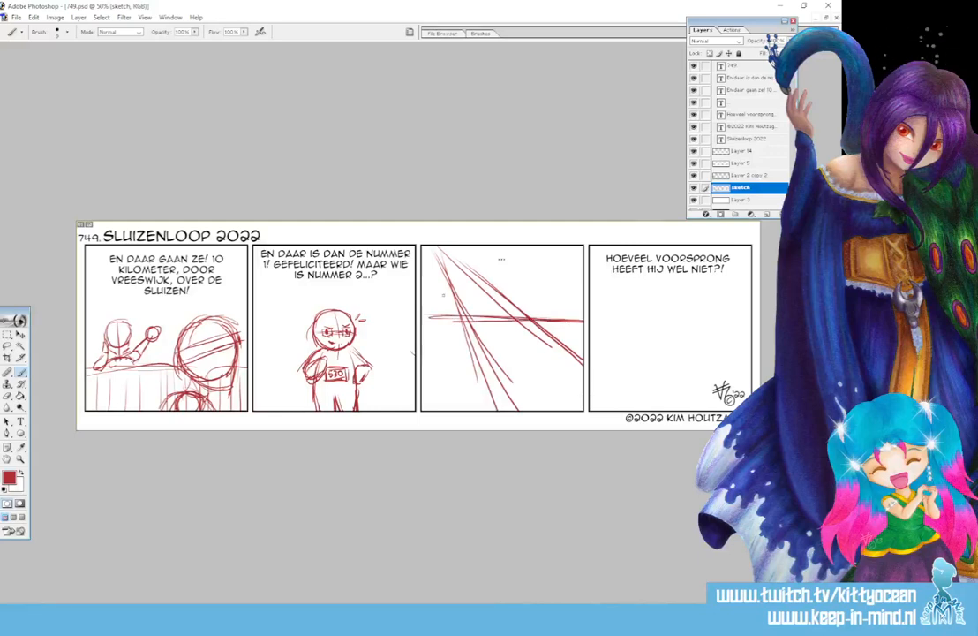
- Lasso the areas above and below the third panel's horizontal line and delete the diagonal strokes inside them
left_click(7, 346)
mouse_move(474, 429)
left_mouse_down()
mouse_move(569, 332)
mouse_move(576, 430)
left_mouse_up()
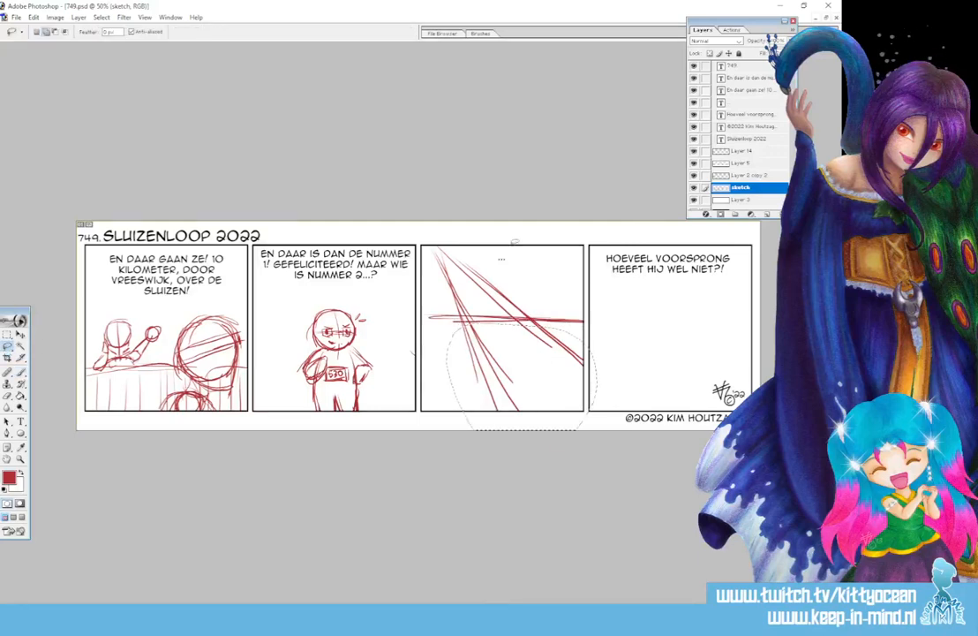
mouse_move(511, 239)
left_mouse_down()
mouse_move(446, 305)
mouse_move(535, 241)
mouse_move(473, 227)
left_mouse_up()
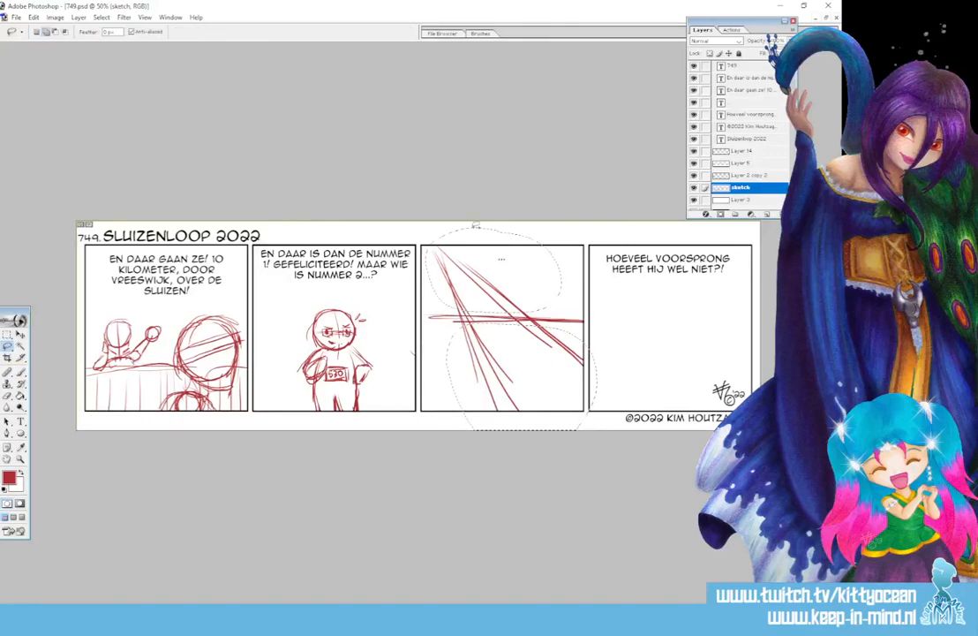
key("Delete")
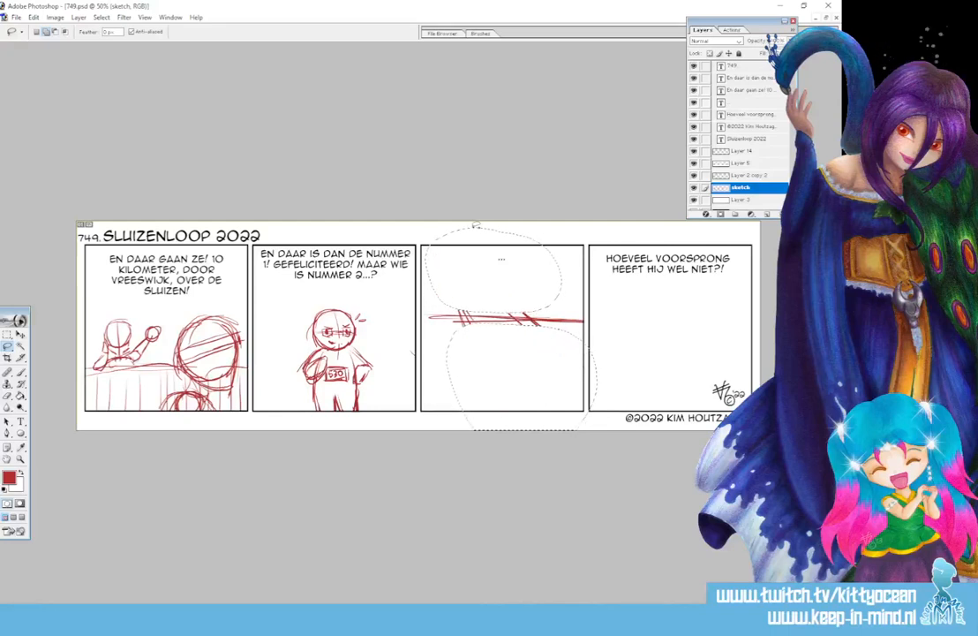
key("ctrl+d")
- Extend the horizontal line over the third panel's full width and sketch a curve from its left end down to the bottom edge
left_click(22, 371)
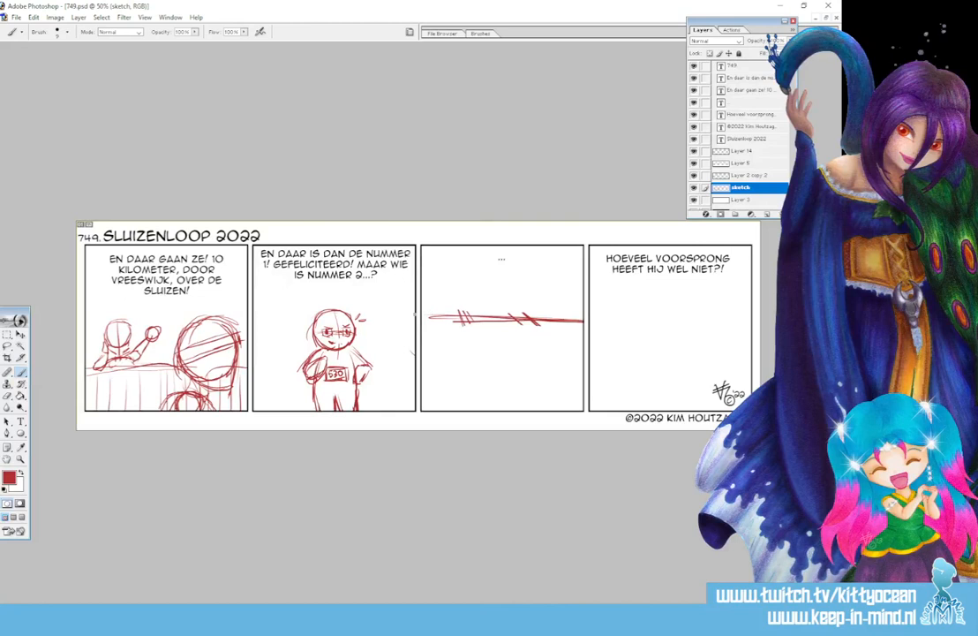
mouse_move(415, 314)
left_mouse_down()
mouse_move(593, 313)
mouse_move(561, 319)
left_mouse_up()
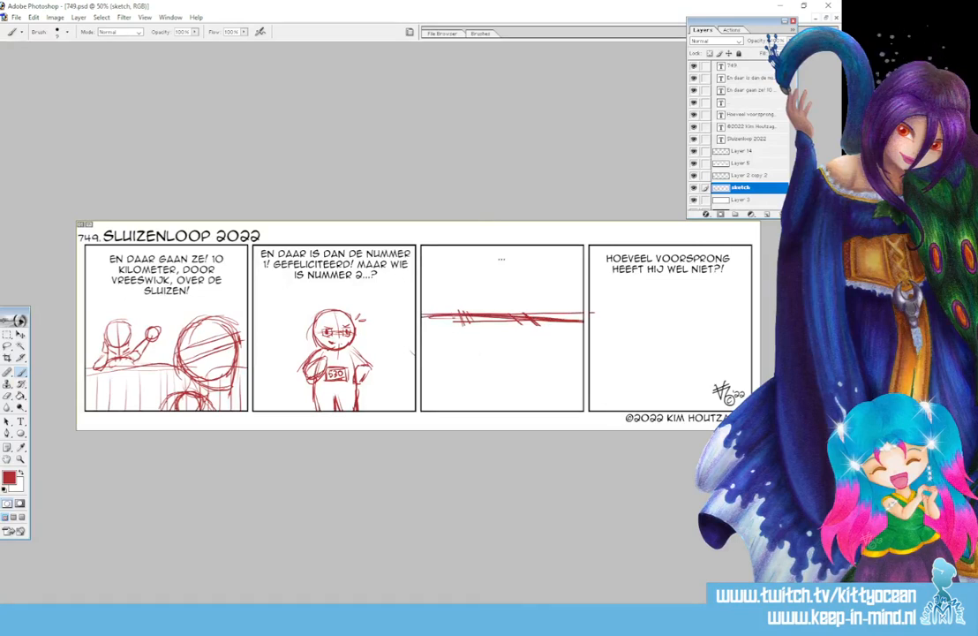
mouse_move(423, 320)
left_mouse_down()
mouse_move(466, 365)
mouse_move(462, 409)
mouse_move(423, 321)
mouse_move(458, 410)
left_mouse_up()
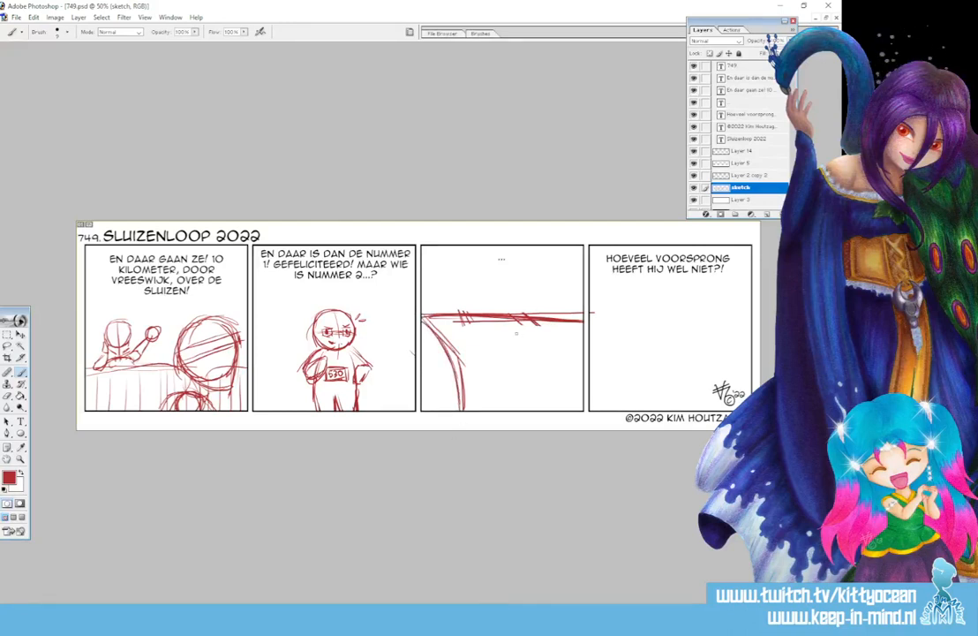
- Sketch a diagonal beam with zigzag bracing across the third panel, continuing its lines up into the second panel's upper-right corner
left_click_drag(503, 320, 582, 374)
left_click_drag(536, 339, 584, 375)
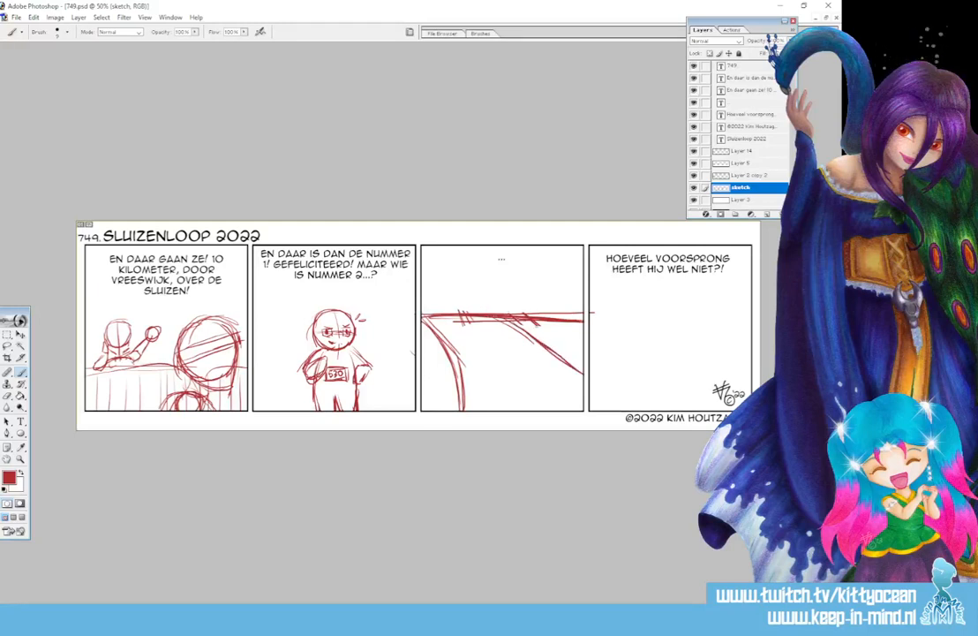
left_click_drag(524, 321, 582, 352)
left_click_drag(475, 292, 509, 316)
mouse_move(450, 277)
left_mouse_down()
mouse_move(514, 324)
mouse_move(482, 304)
left_mouse_up()
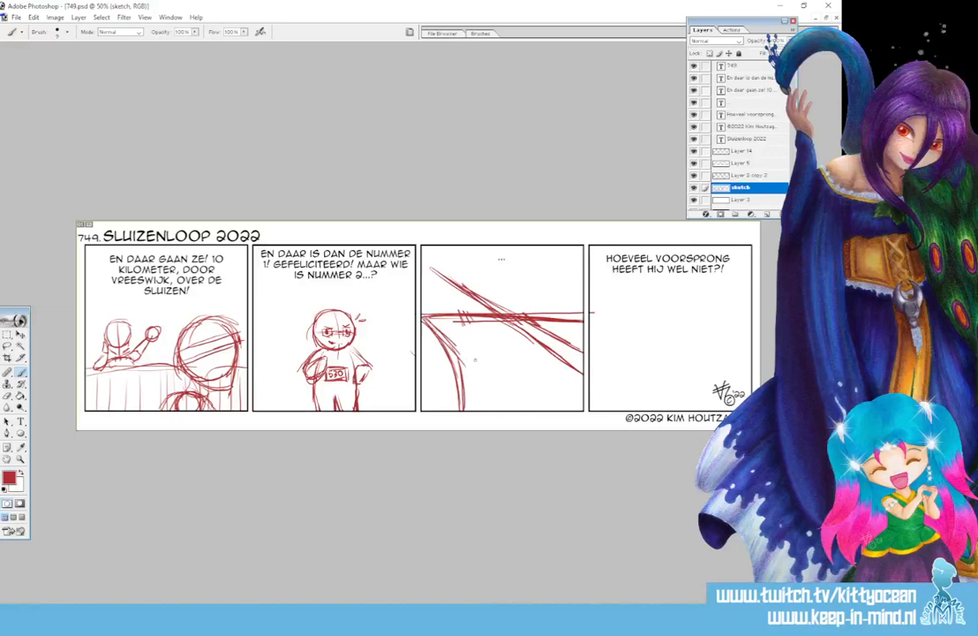
mouse_move(437, 272)
left_mouse_down()
mouse_move(385, 233)
mouse_move(414, 300)
left_mouse_up()
mouse_move(373, 248)
left_mouse_down()
mouse_move(430, 325)
mouse_move(415, 304)
left_mouse_up()
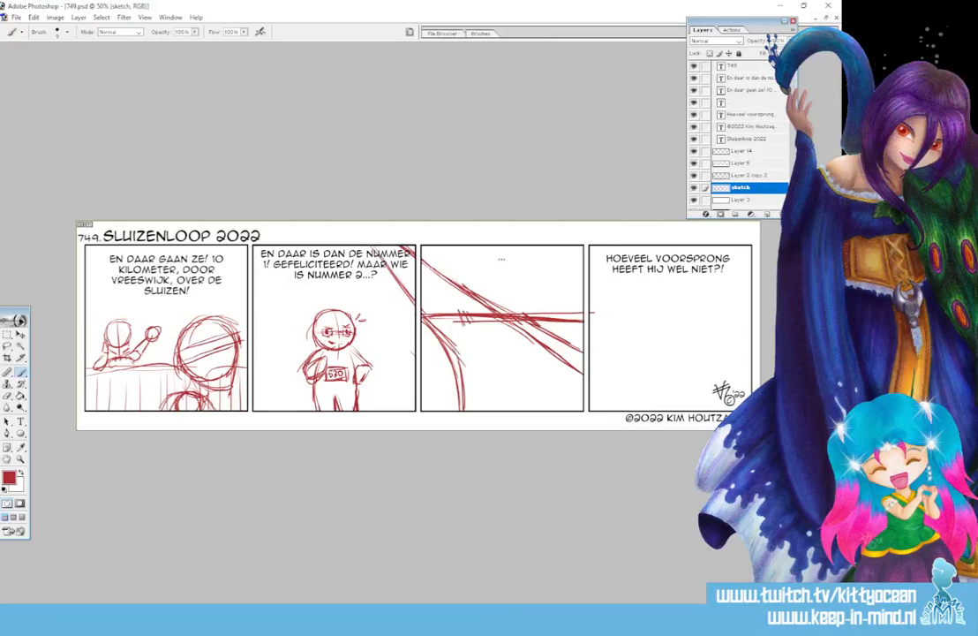
left_click_drag(519, 320, 582, 373)
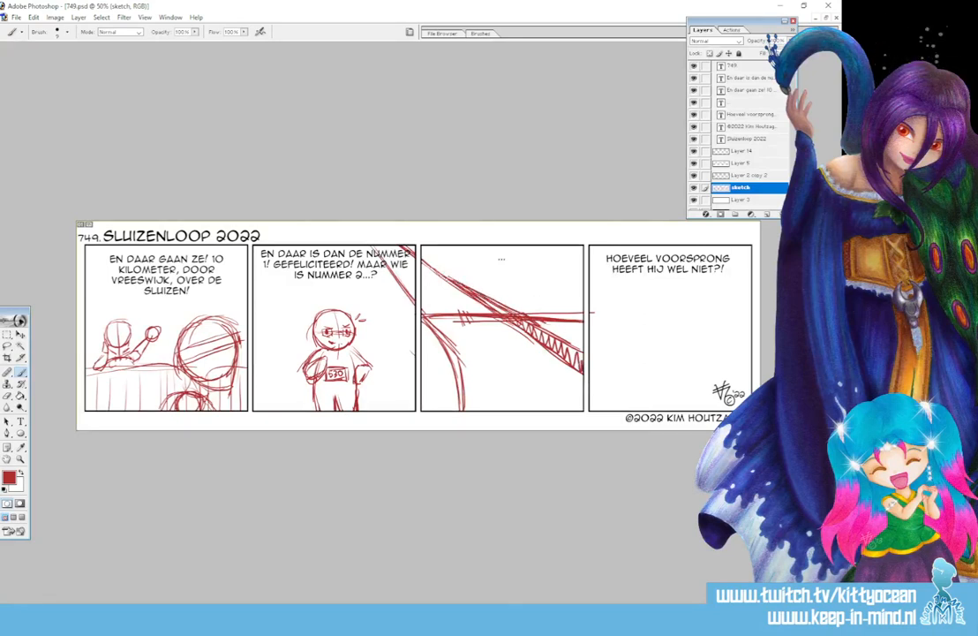
left_click_drag(409, 251, 480, 300)
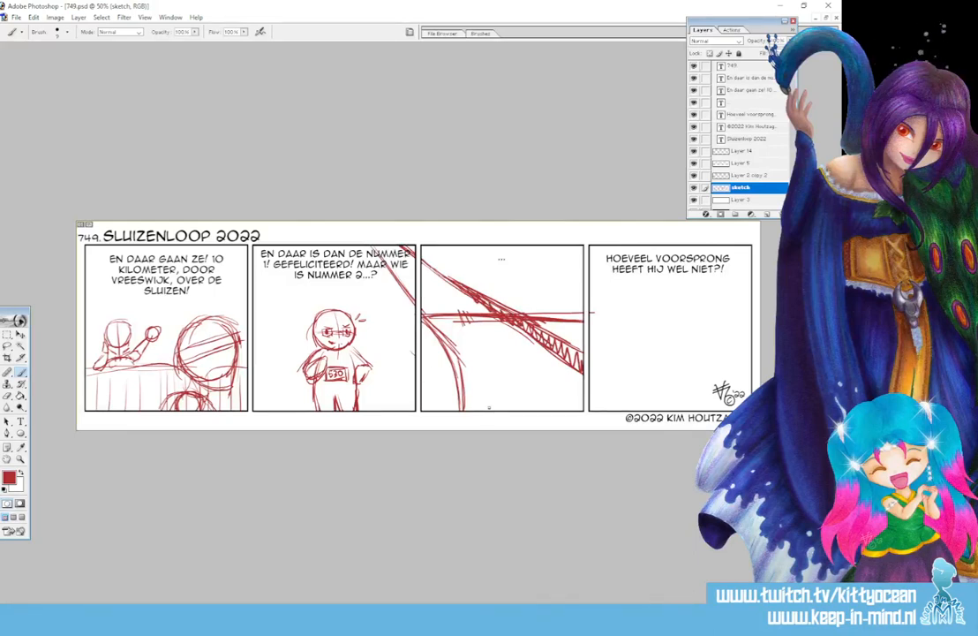
- Thicken the curved shape in the third panel's lower-left corner and add a narrow pointed post beside its lower end
left_click_drag(430, 325, 473, 408)
left_click_drag(427, 330, 469, 395)
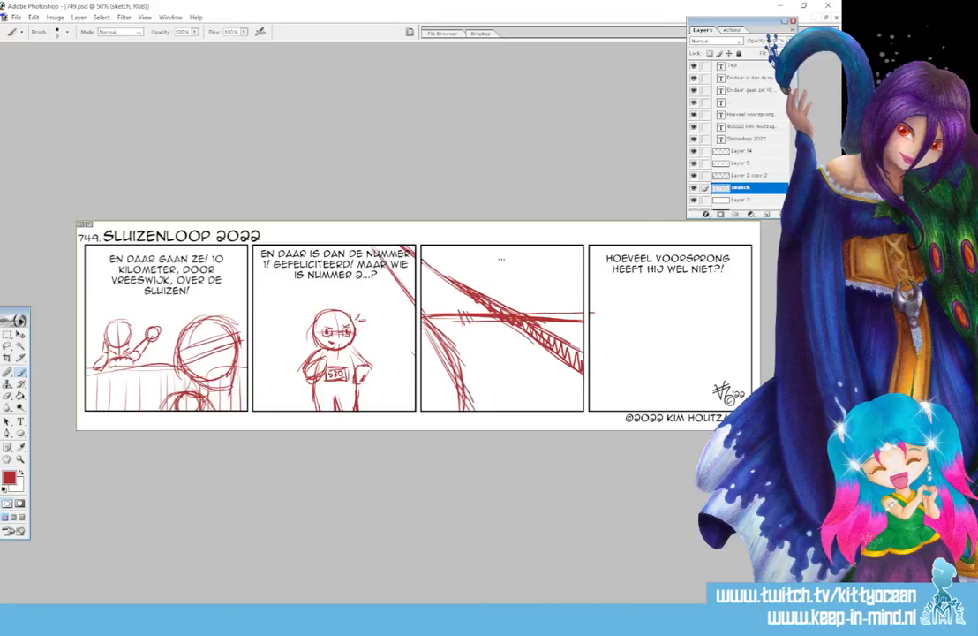
mouse_move(422, 321)
left_mouse_down()
mouse_move(468, 351)
mouse_move(471, 409)
left_mouse_up()
mouse_move(479, 346)
left_mouse_down()
mouse_move(468, 392)
mouse_move(484, 387)
left_mouse_up()
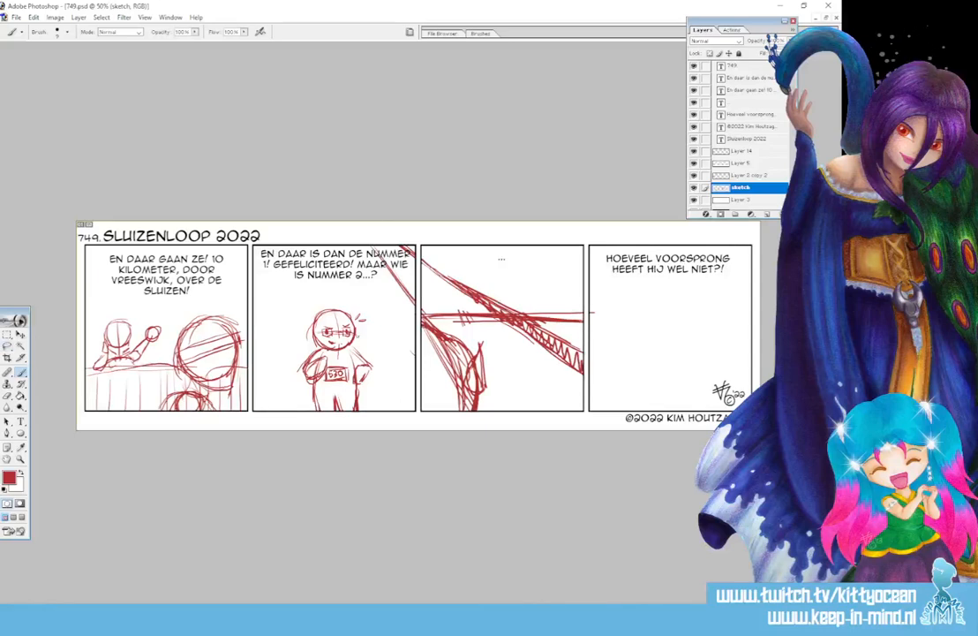
- Lasso and delete the diagonal beam and horizontal line, including the overlap into the second panel, keeping the third panel's lower-left curved shape
left_click(8, 345)
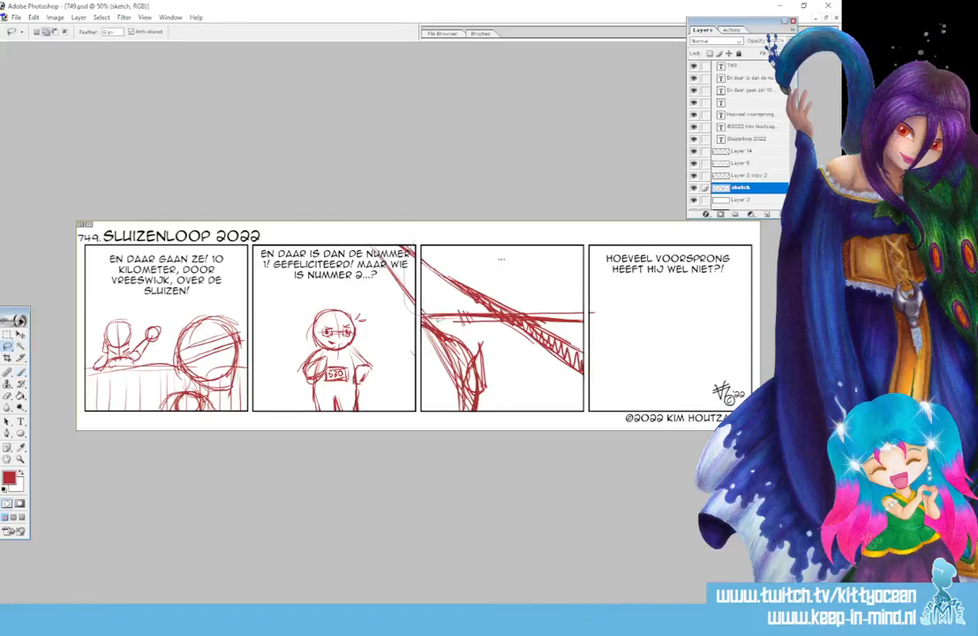
mouse_move(411, 302)
left_mouse_down()
mouse_move(527, 383)
mouse_move(582, 406)
mouse_move(590, 307)
mouse_move(479, 220)
mouse_move(376, 237)
left_mouse_up()
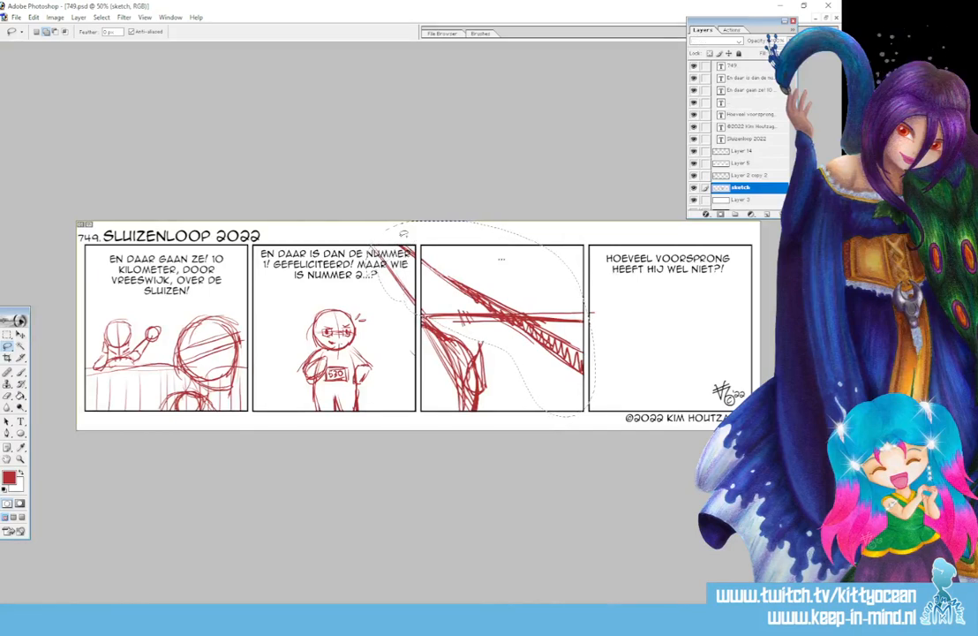
key("Delete")
key("ctrl+d")
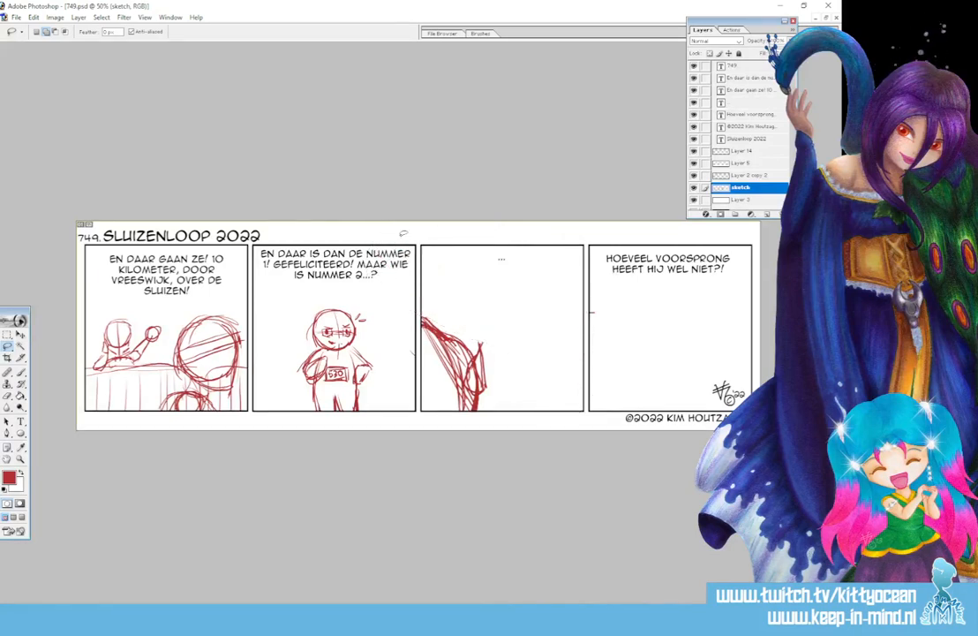
- Sketch a thin horizontal line and new parallel diagonals descending from the third panel's upper left to its right edge
key("b")
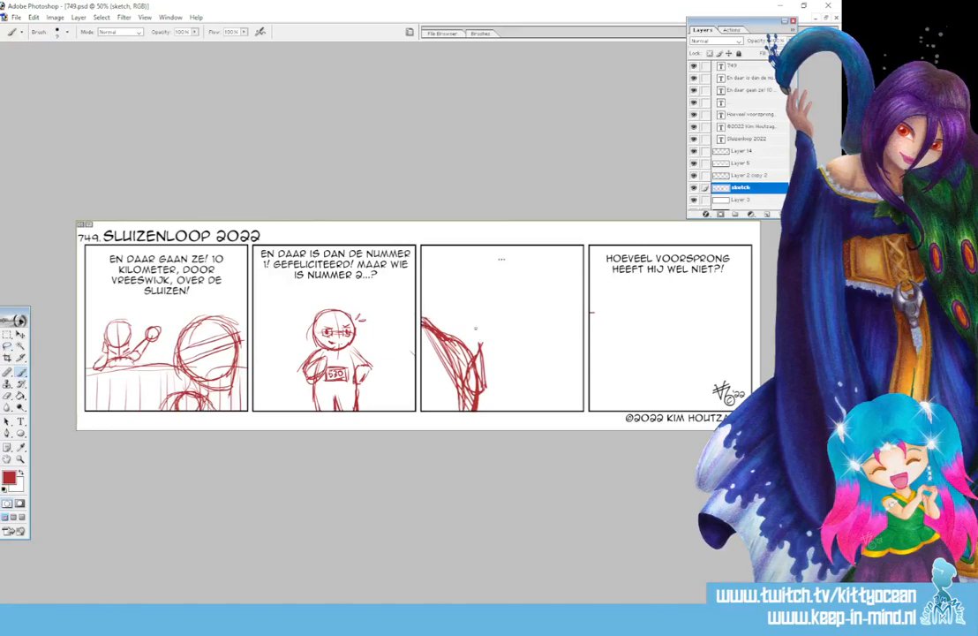
left_click_drag(462, 336, 568, 334)
left_click_drag(461, 316, 549, 362)
left_click_drag(503, 308, 571, 346)
left_click_drag(502, 308, 592, 357)
left_click_drag(462, 292, 563, 340)
left_click_drag(463, 292, 501, 313)
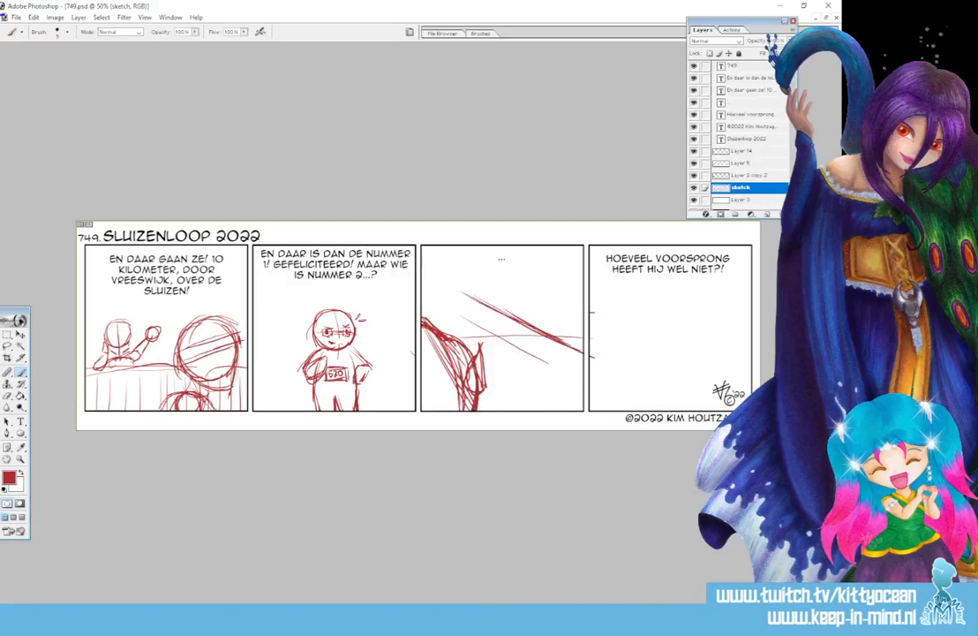
- Sketch a steep slanted support at the diagonals' upper end and a narrow upright along the third panel's upper-left edge
mouse_move(447, 282)
left_mouse_down()
mouse_move(494, 305)
mouse_move(463, 343)
left_mouse_up()
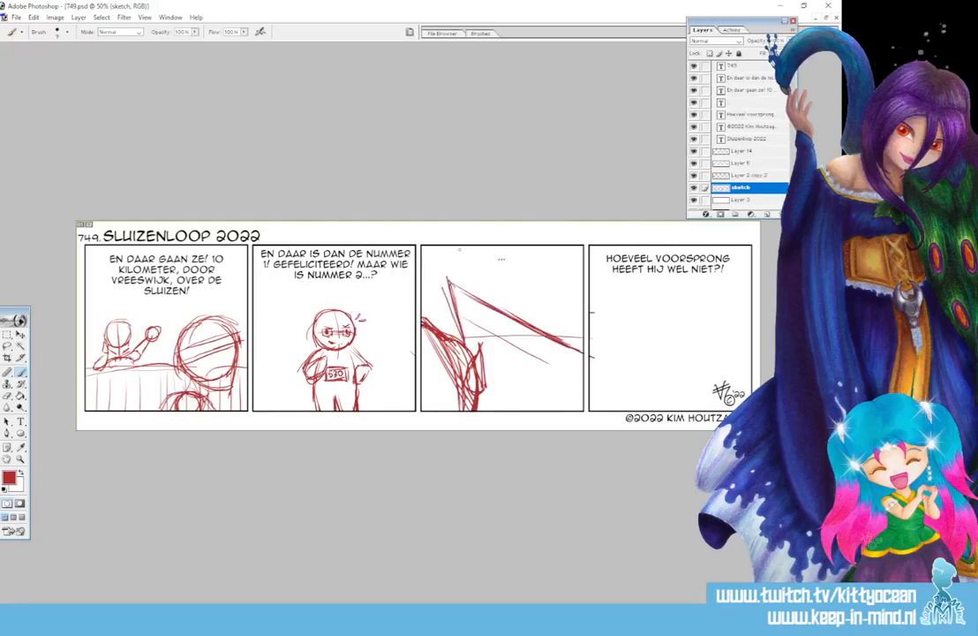
left_click_drag(444, 276, 457, 337)
left_click_drag(447, 291, 457, 324)
left_click_drag(434, 250, 429, 297)
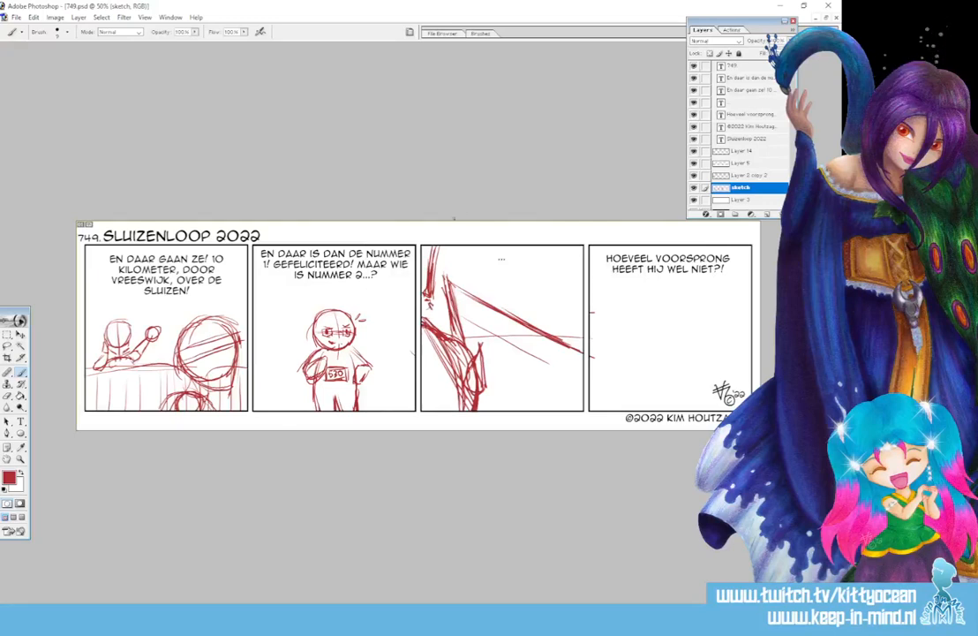
- Turn the third panel's main diagonal into a double-edged beam filled with zigzag bracing
mouse_move(460, 281)
left_mouse_down()
mouse_move(583, 343)
mouse_move(481, 286)
mouse_move(575, 348)
left_mouse_up()
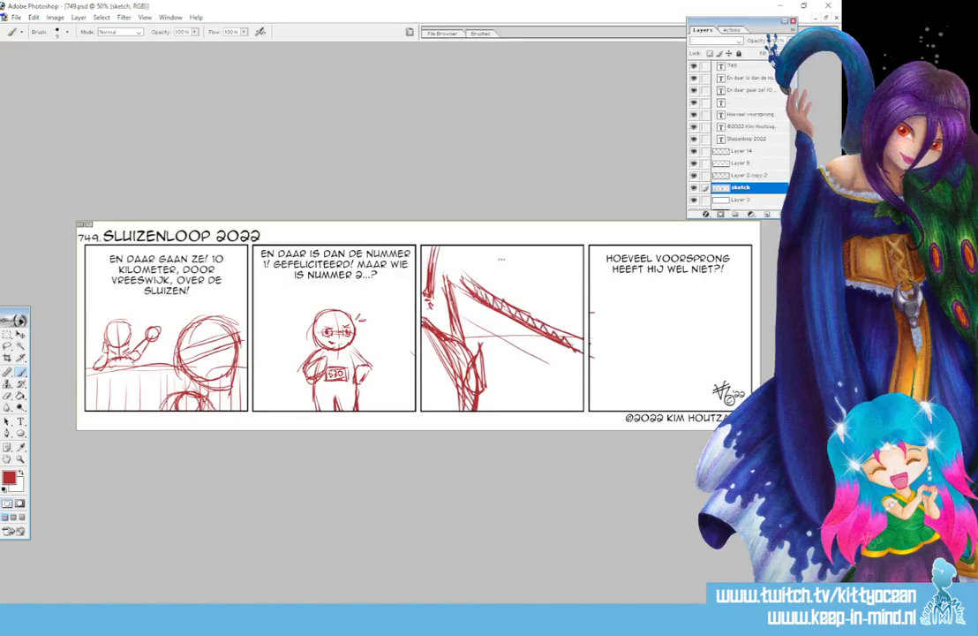
mouse_move(488, 291)
left_mouse_down()
mouse_move(548, 321)
mouse_move(600, 331)
left_mouse_up()
left_click_drag(528, 317, 572, 343)
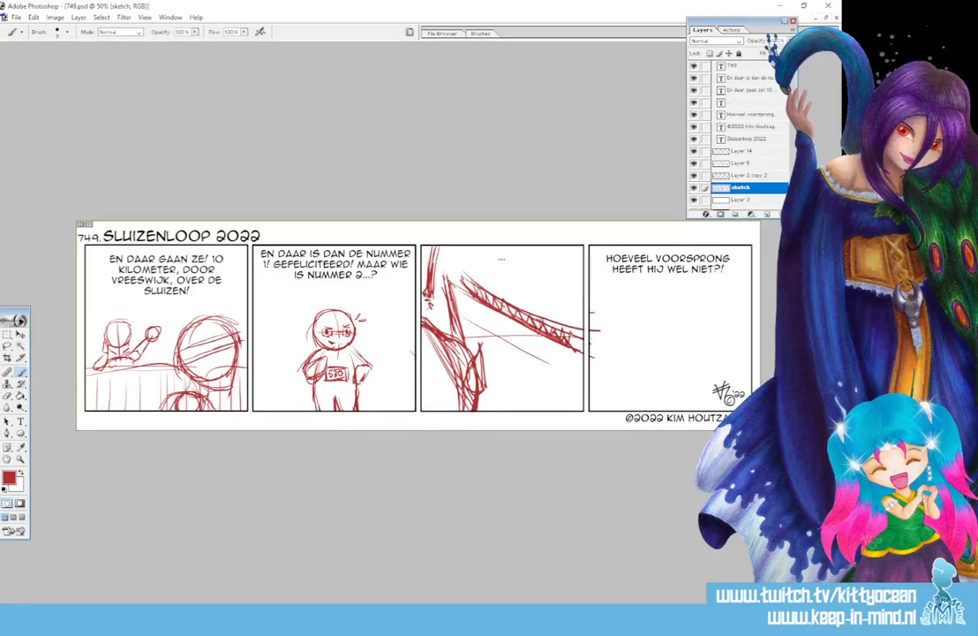
left_click_drag(494, 288, 507, 305)
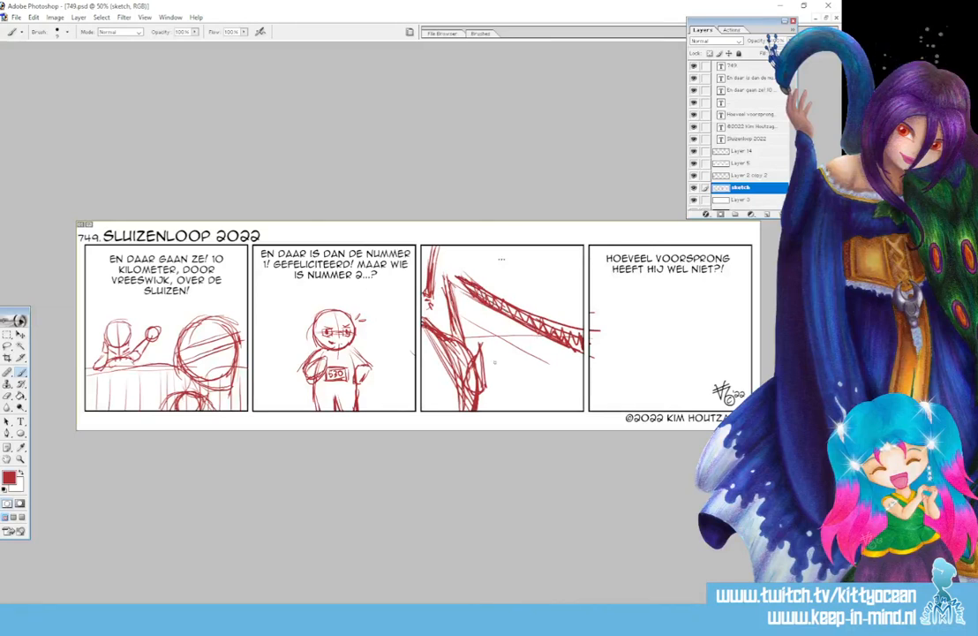
- Sketch a slanted banner below the beam in the third panel and letter it "FINISH"
left_click_drag(479, 376, 583, 356)
left_click_drag(476, 376, 565, 358)
left_click_drag(479, 402, 578, 383)
mouse_move(477, 403)
left_mouse_down()
mouse_move(590, 383)
mouse_move(557, 387)
left_mouse_up()
left_click_drag(491, 378, 503, 376)
mouse_move(495, 378)
left_mouse_down()
mouse_move(491, 393)
mouse_move(502, 385)
left_mouse_up()
mouse_move(512, 380)
left_mouse_down()
mouse_move(510, 390)
mouse_move(528, 374)
mouse_move(539, 385)
mouse_move(578, 369)
mouse_move(579, 381)
left_mouse_up()
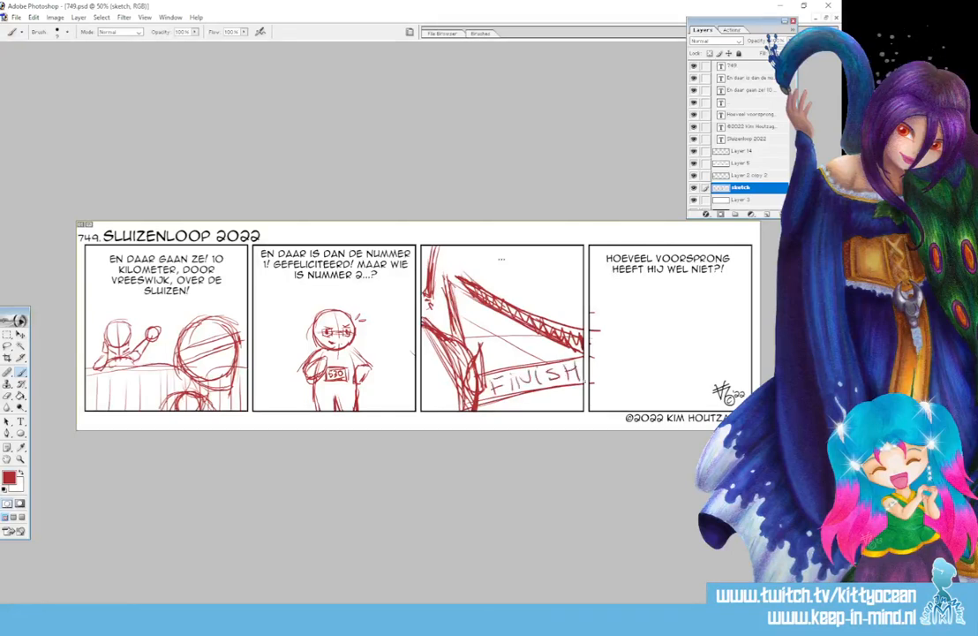
- Rework the slanted support at the third panel's left into a line running down from the narrow upright
mouse_move(462, 337)
left_mouse_down()
mouse_move(444, 276)
mouse_move(453, 334)
left_mouse_up()
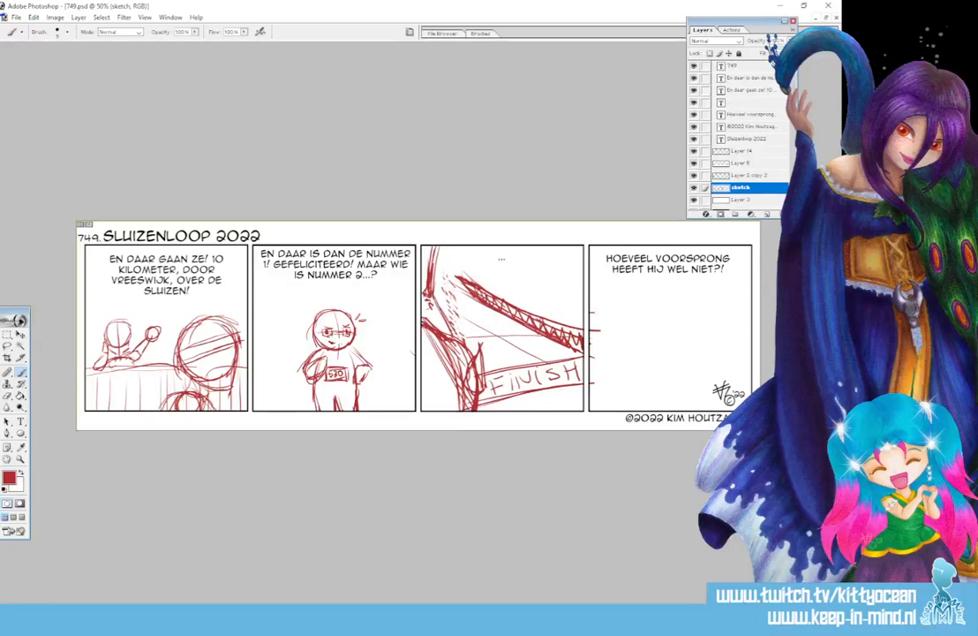
mouse_move(431, 279)
left_mouse_down()
mouse_move(457, 338)
mouse_move(448, 316)
left_mouse_up()
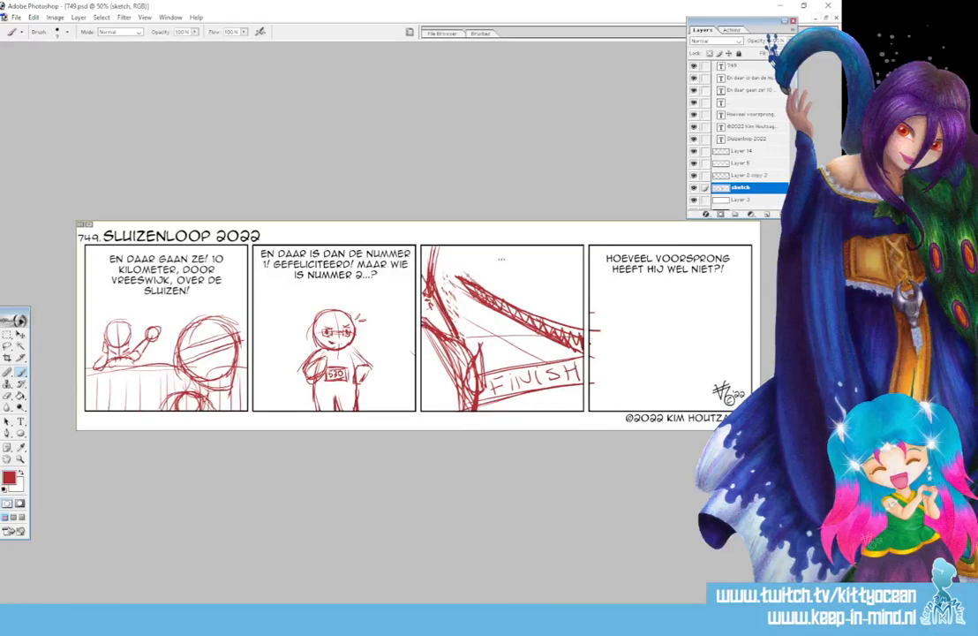
- Redraw the beam's upper end as a steeper curve rising toward the third panel's upper-left corner, and add small circles along the structure
key("ctrl+alt+z")
key("ctrl+alt+z")
key("ctrl+alt+z")
key("ctrl+alt+z")
key("ctrl+alt+z")
key("ctrl+alt+z")
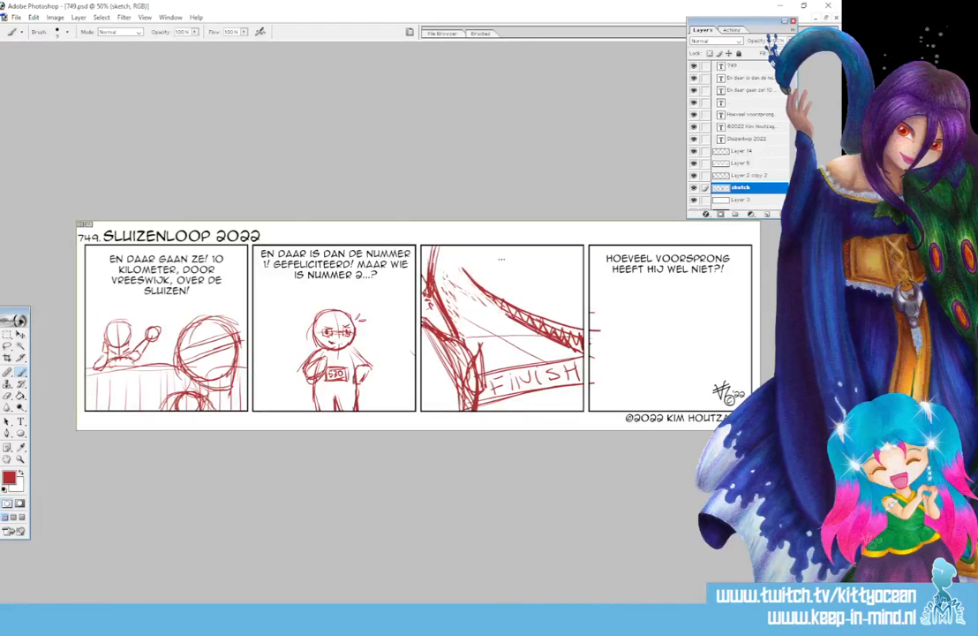
left_click_drag(455, 263, 523, 323)
left_click_drag(512, 308, 584, 330)
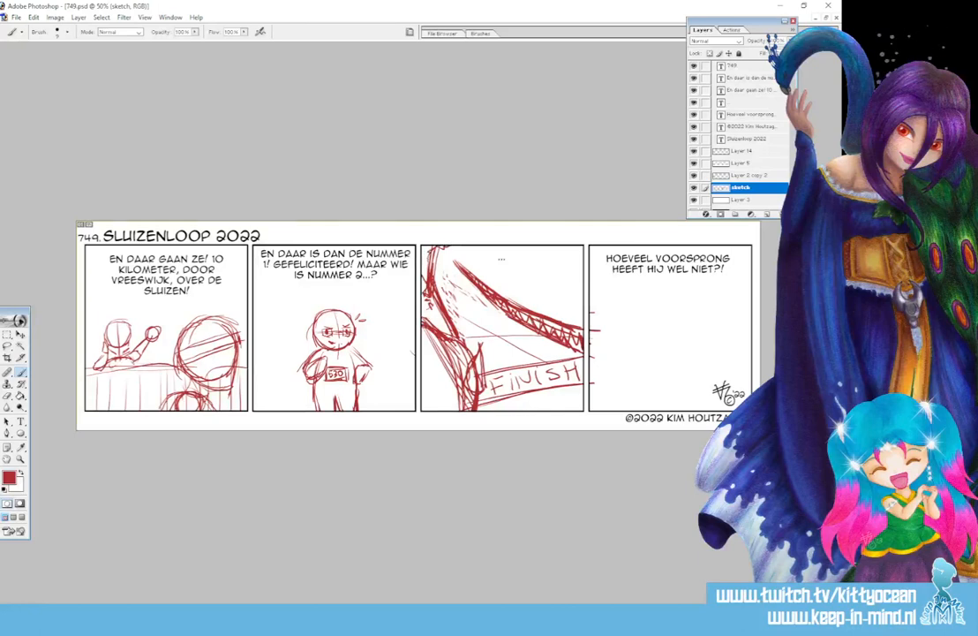
mouse_move(427, 305)
left_mouse_down()
mouse_move(438, 287)
mouse_move(431, 303)
mouse_move(447, 314)
mouse_move(445, 302)
left_mouse_up()
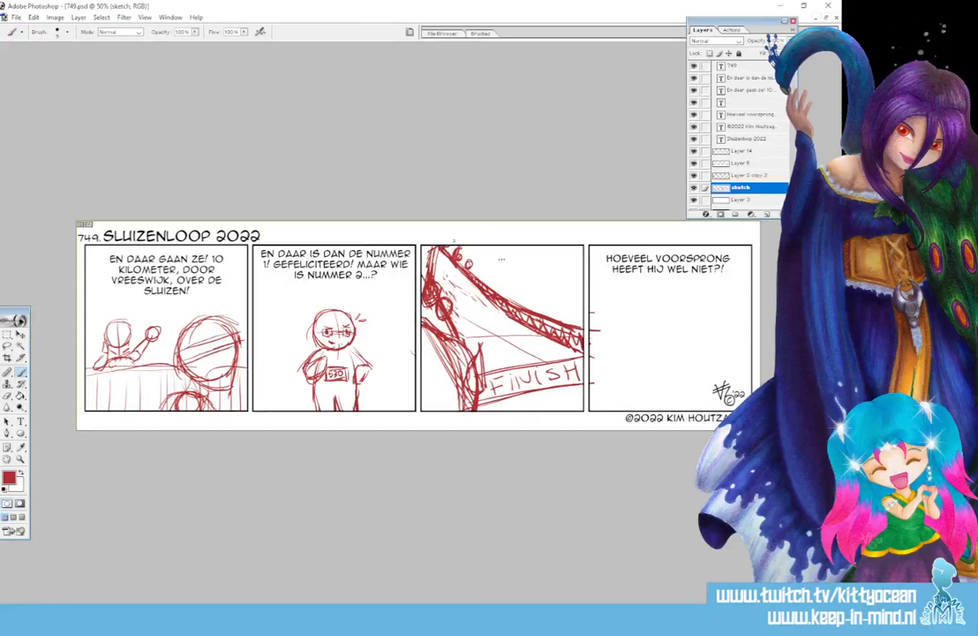
- Select the beam's upper stretch in the third panel with the Lasso and delete it, keeping the zigzag part at its lower end
mouse_move(439, 249)
left_mouse_down()
mouse_move(500, 312)
mouse_move(573, 350)
left_mouse_up()
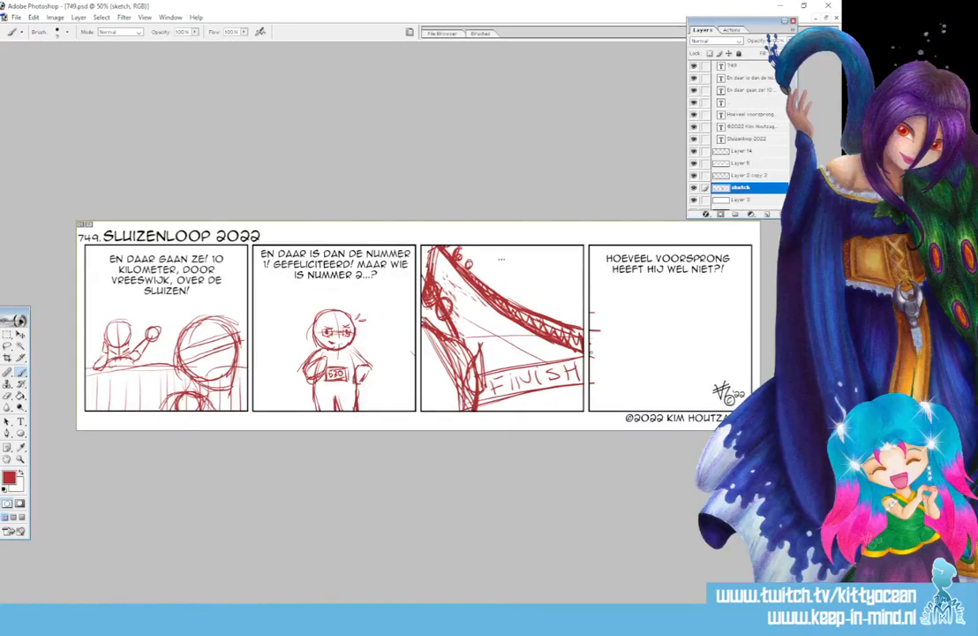
left_click(7, 346)
mouse_move(445, 226)
left_mouse_down()
mouse_move(451, 267)
mouse_move(524, 255)
mouse_move(432, 219)
left_mouse_up()
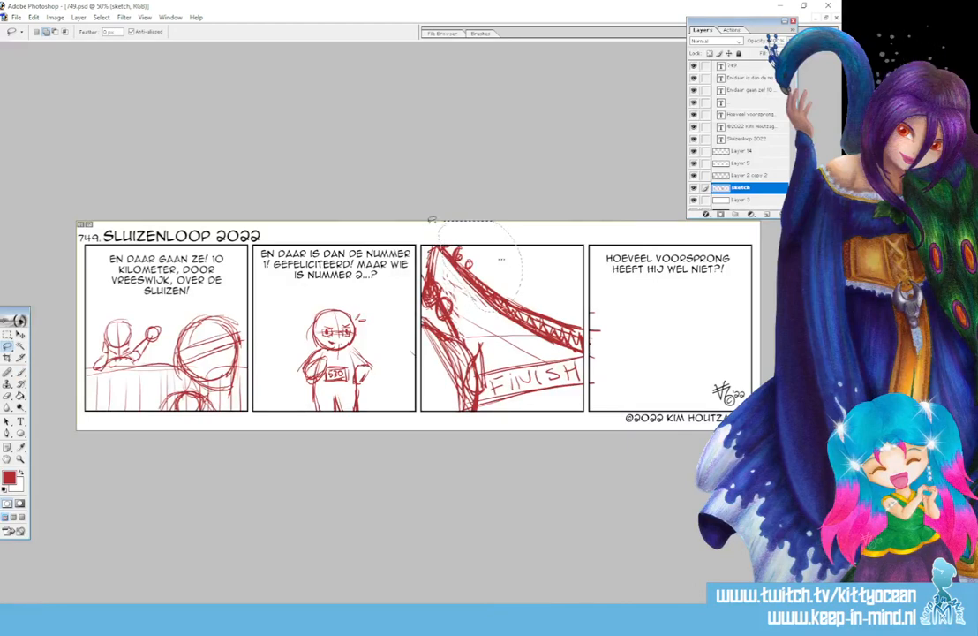
key("Delete")
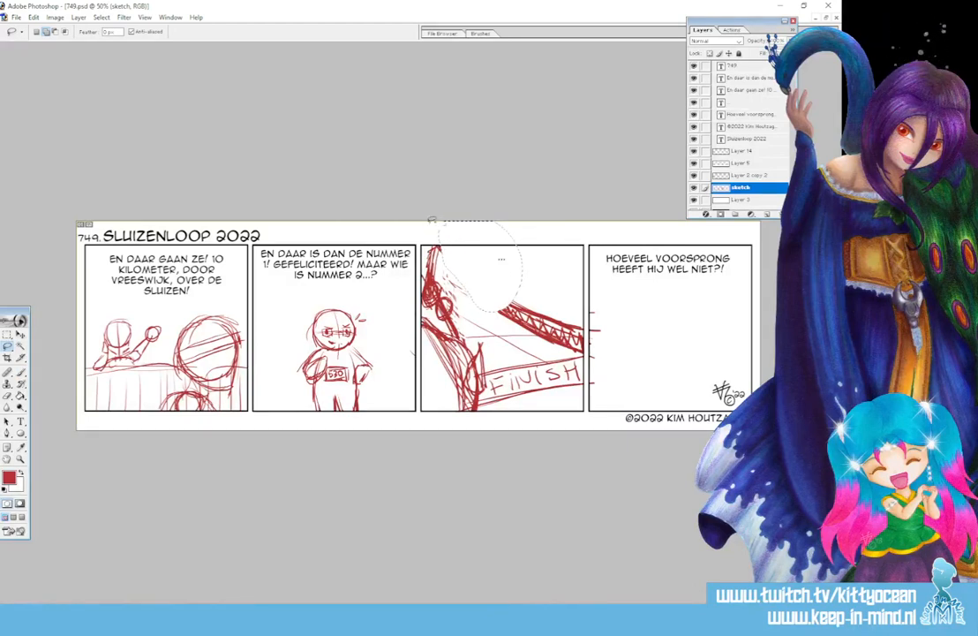
key("ctrl+d")
key("b")
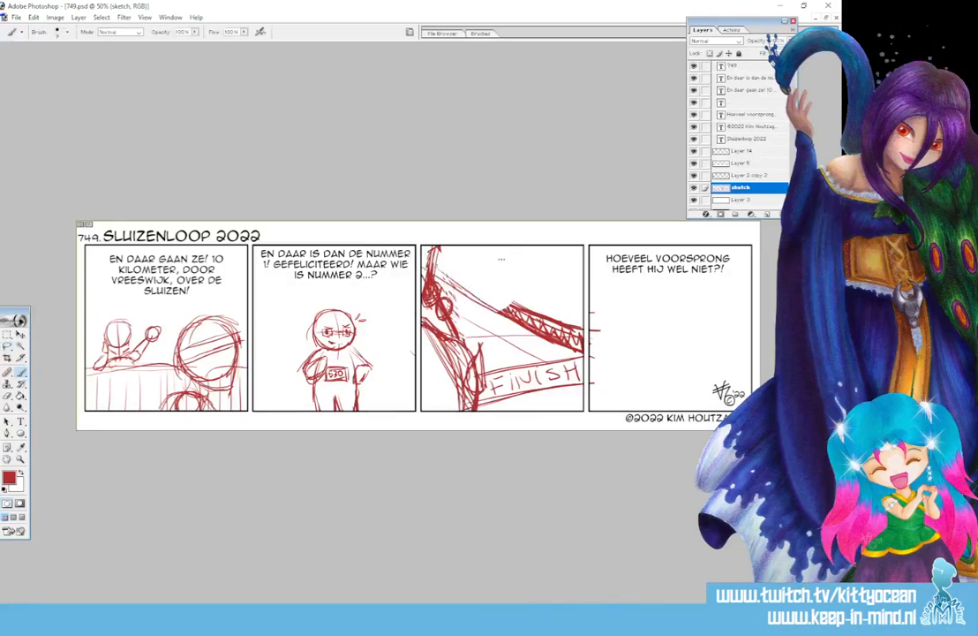
- Clear the remaining beam, the upper upright and most of the FINISH banner from the third panel using a lasso selection
left_click_drag(449, 255, 521, 303)
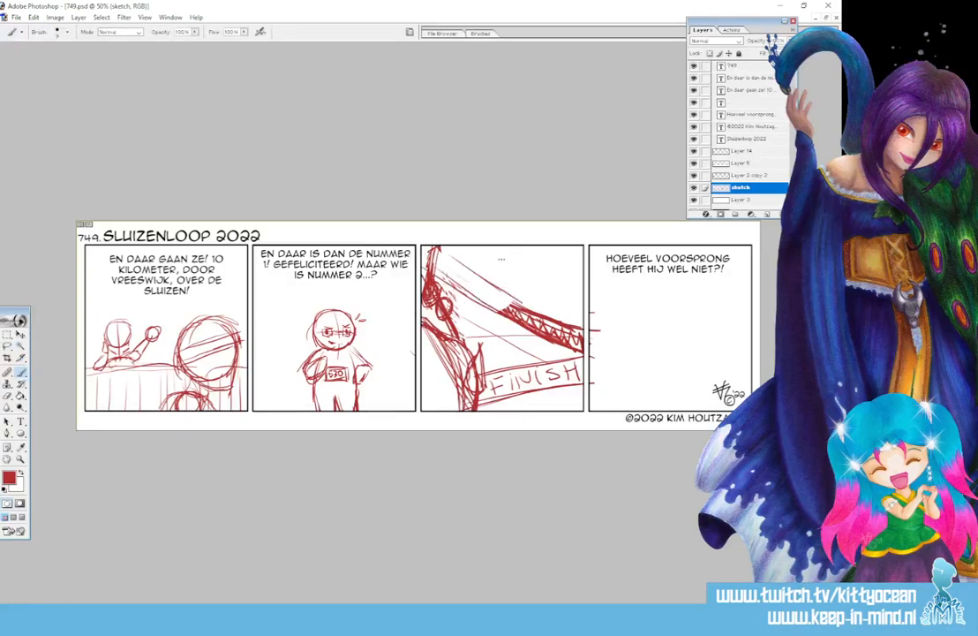
key("l")
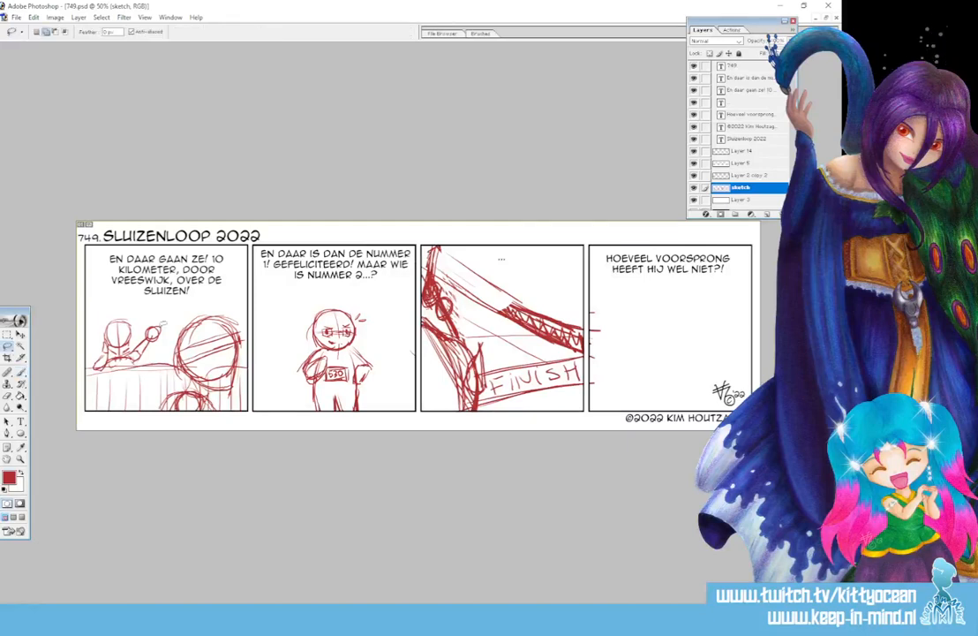
left_click_drag(584, 378, 432, 233)
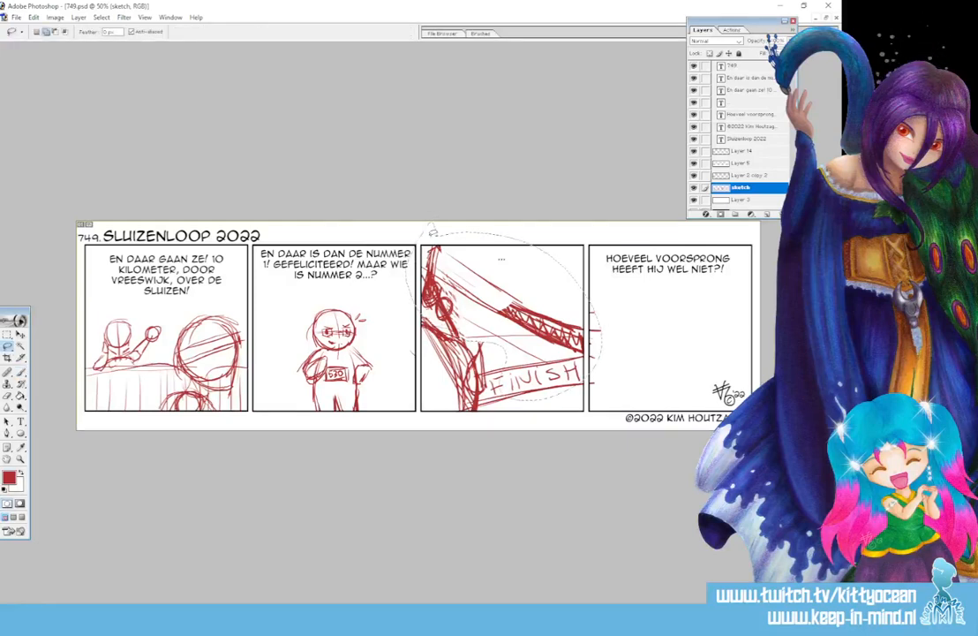
key("Delete")
key("ctrl+d")
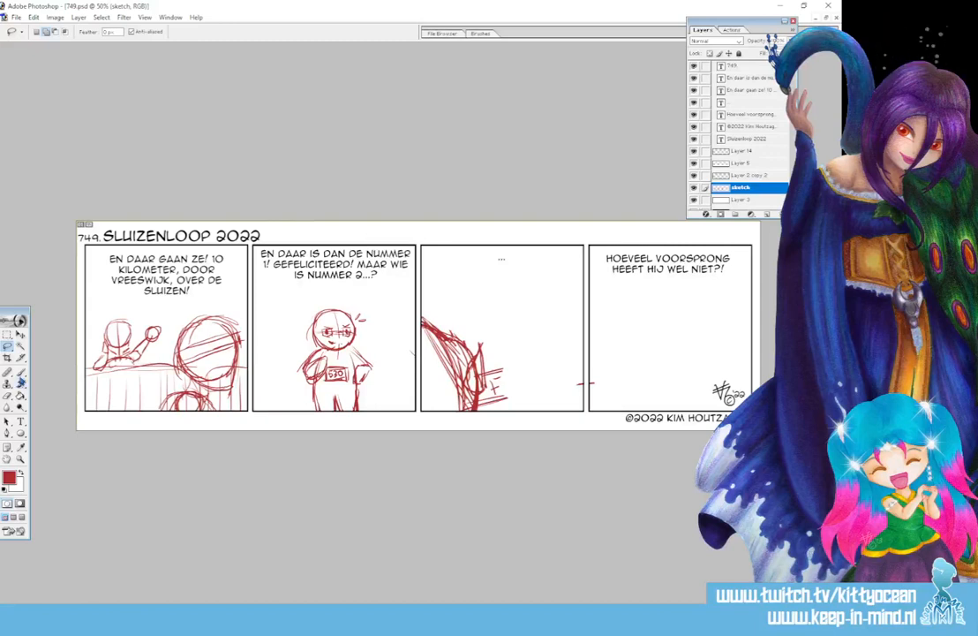
- Try a thin sloping line from a dot near the third panel's upper edge and a steep multi-line beam descending from its upper-left corner
left_click(21, 374)
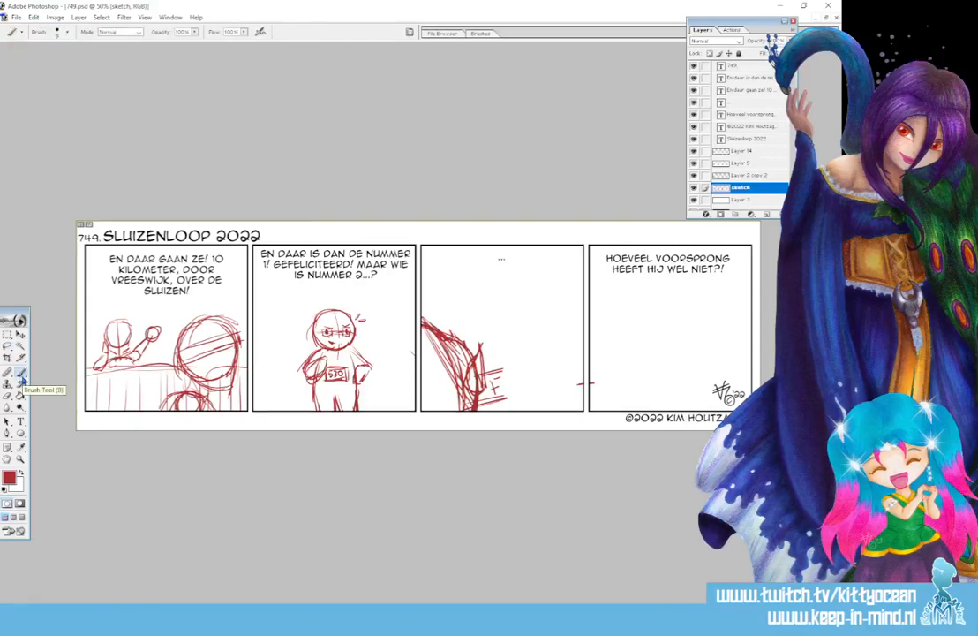
left_click_drag(447, 250, 583, 284)
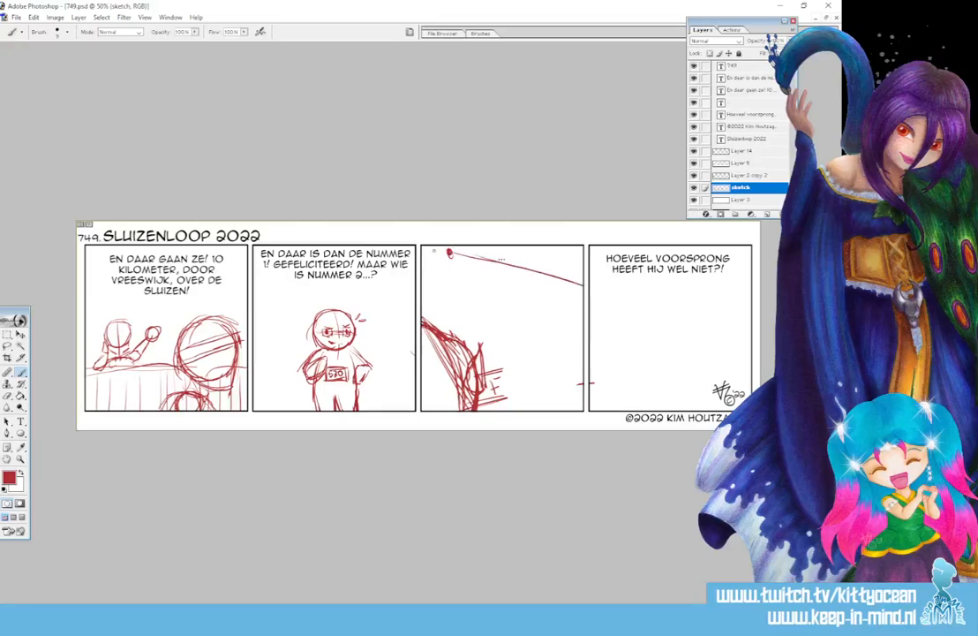
mouse_move(435, 250)
left_mouse_down()
mouse_move(478, 352)
mouse_move(464, 314)
left_mouse_up()
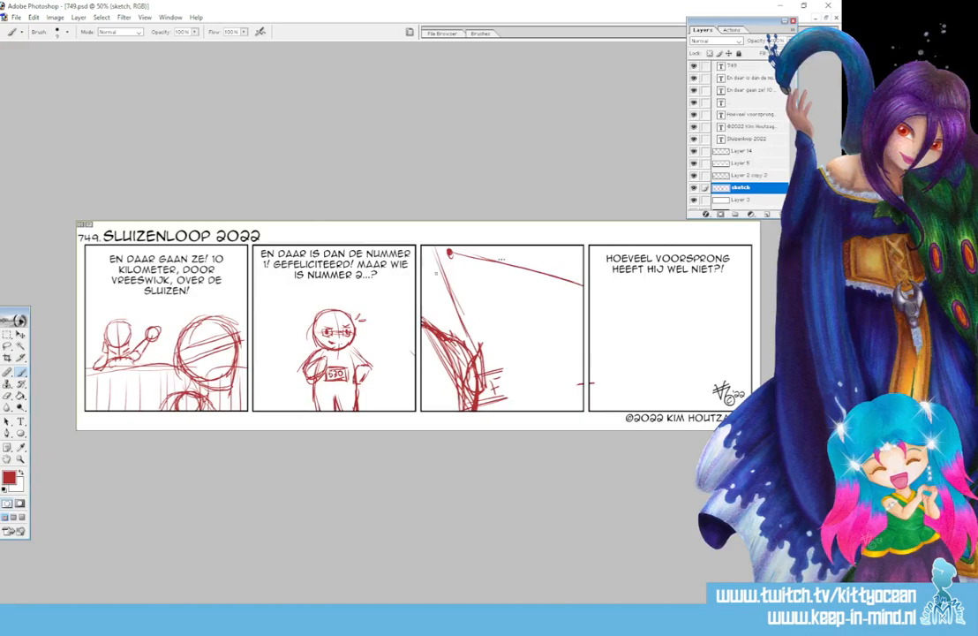
left_click_drag(436, 263, 519, 410)
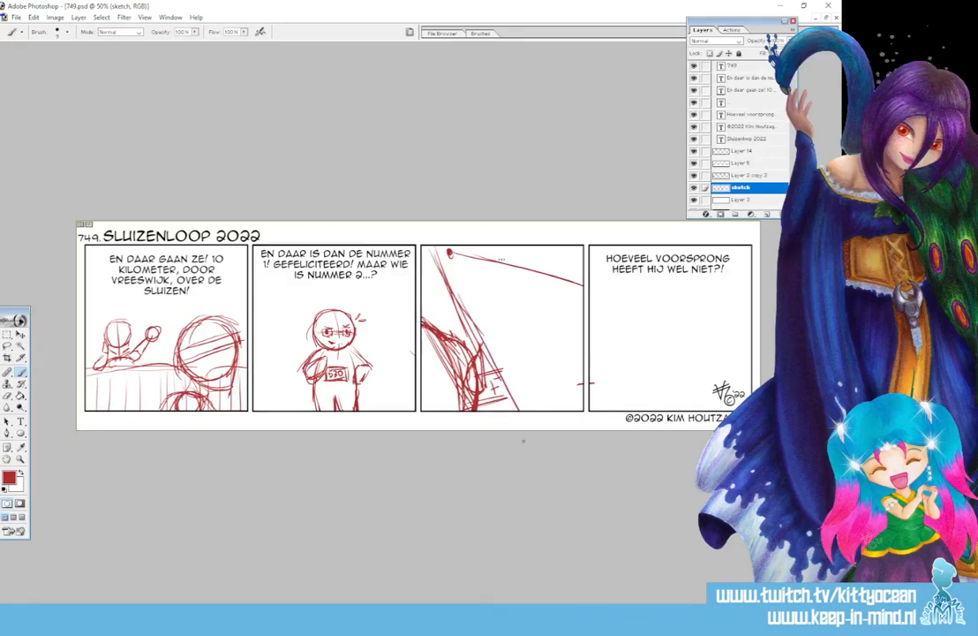
left_click_drag(424, 274, 482, 344)
left_click_drag(435, 275, 517, 402)
left_click_drag(440, 290, 519, 410)
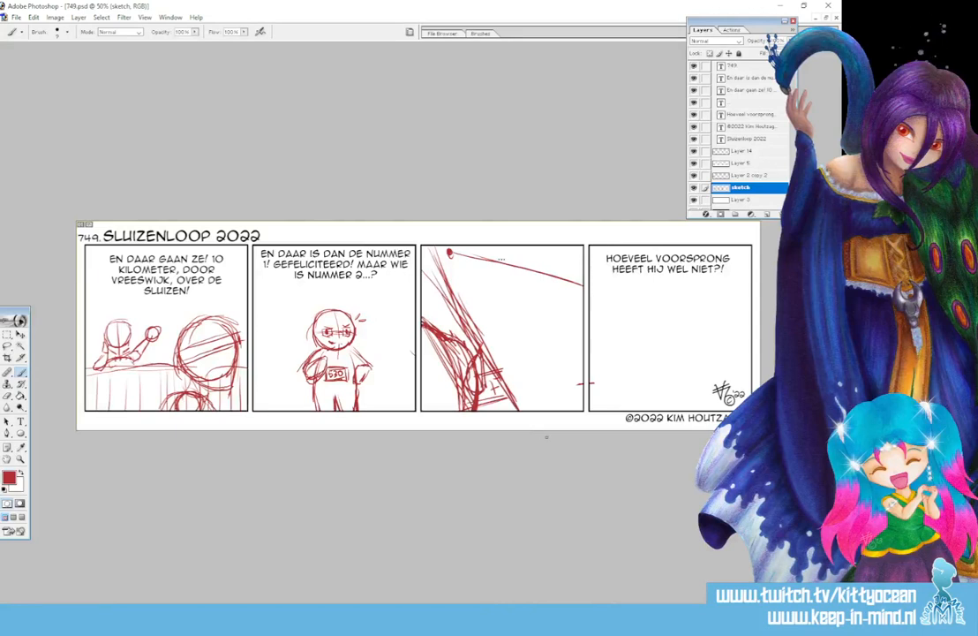
mouse_move(443, 276)
left_mouse_down()
mouse_move(468, 324)
mouse_move(437, 258)
mouse_move(449, 251)
mouse_move(470, 308)
left_mouse_up()
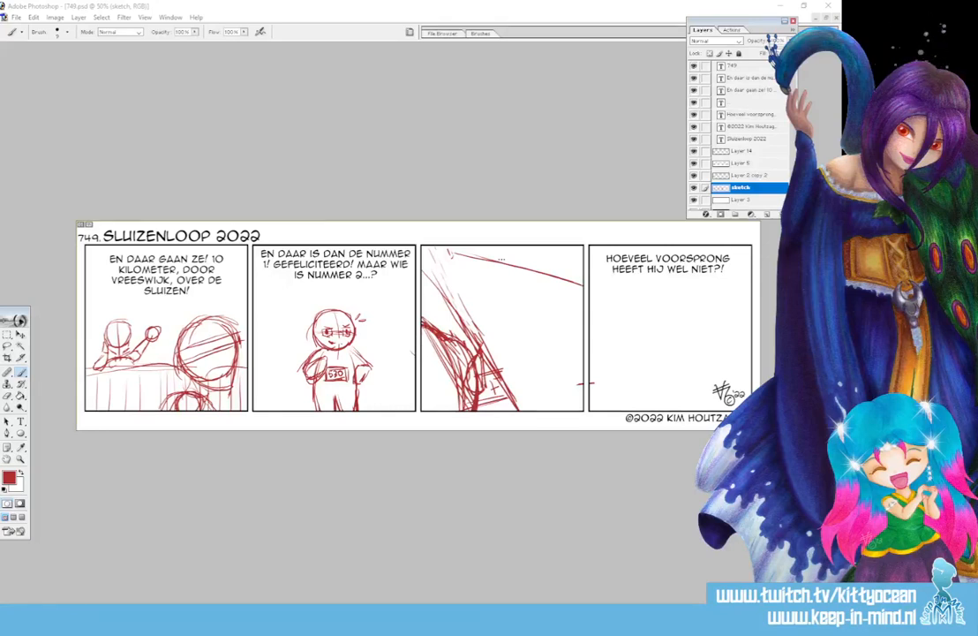
- Erase the sloping line, the steep beam and the banner remnants in the third panel with a larger eraser brush
left_click(8, 395)
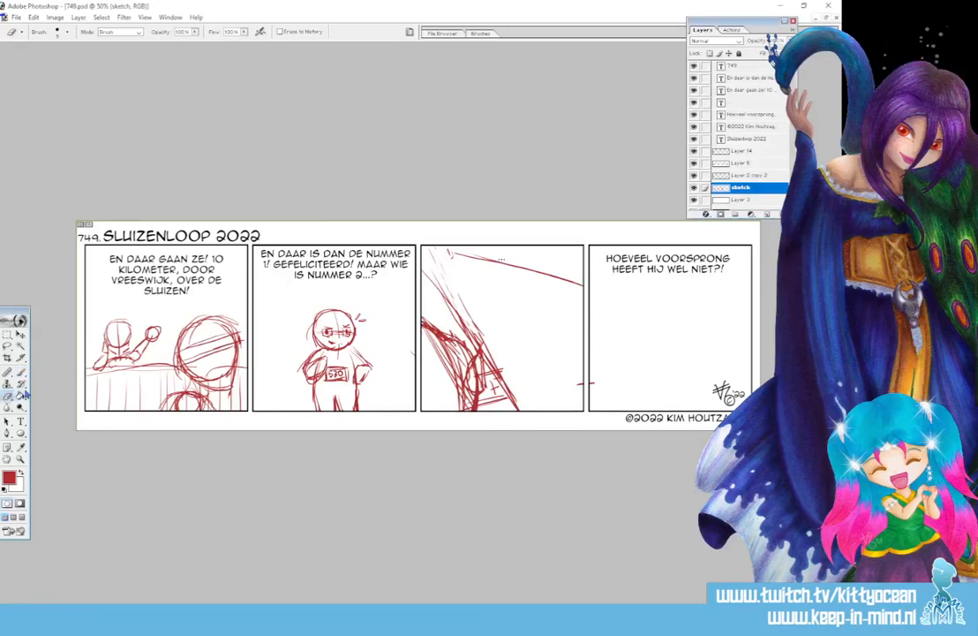
left_click(481, 32)
left_click(578, 133)
mouse_move(436, 276)
left_mouse_down()
mouse_move(511, 402)
mouse_move(498, 414)
mouse_move(492, 400)
left_mouse_up()
mouse_move(535, 269)
left_mouse_down()
mouse_move(580, 284)
mouse_move(448, 252)
left_mouse_up()
mouse_move(516, 407)
left_mouse_down()
mouse_move(487, 353)
mouse_move(452, 373)
mouse_move(467, 409)
left_mouse_up()
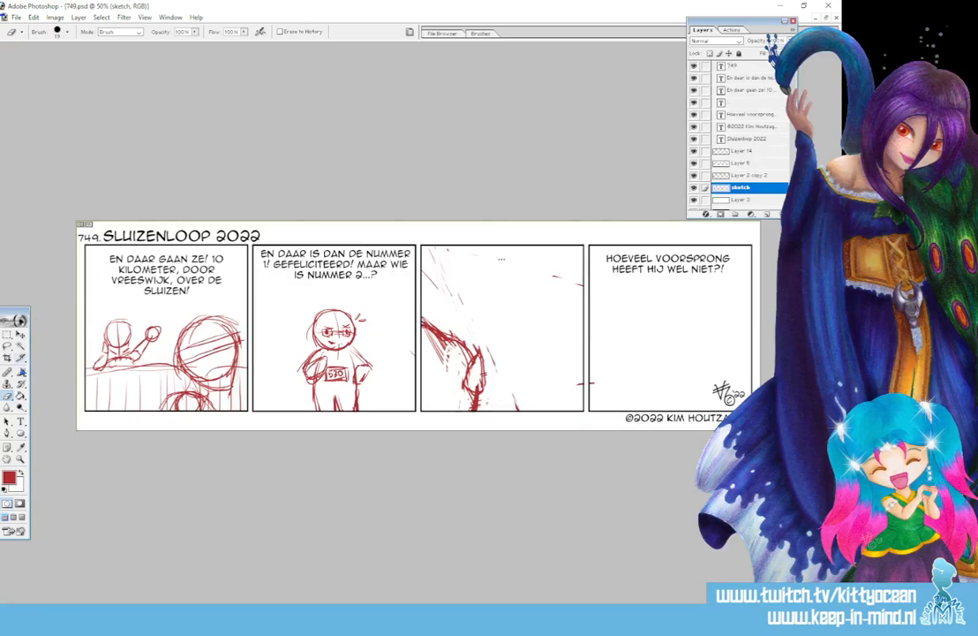
- Sketch a bent pillar at the third panel's left and a double diagonal line running from its bend to the lower part of the right border
key("b")
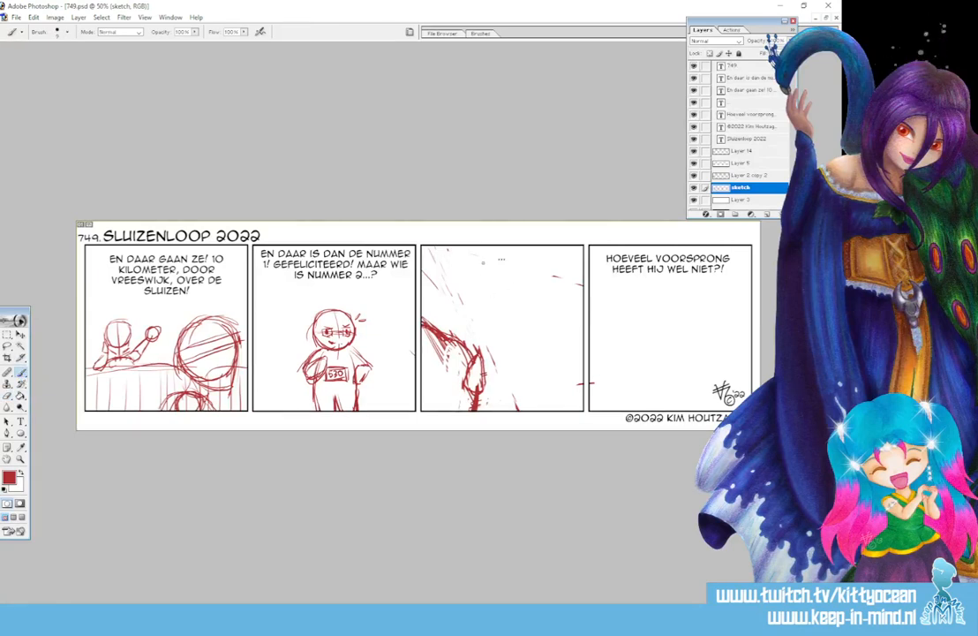
mouse_move(479, 258)
left_mouse_down()
mouse_move(450, 278)
mouse_move(494, 339)
left_mouse_up()
mouse_move(459, 295)
left_mouse_down()
mouse_move(476, 349)
mouse_move(551, 346)
mouse_move(582, 376)
mouse_move(456, 278)
left_mouse_up()
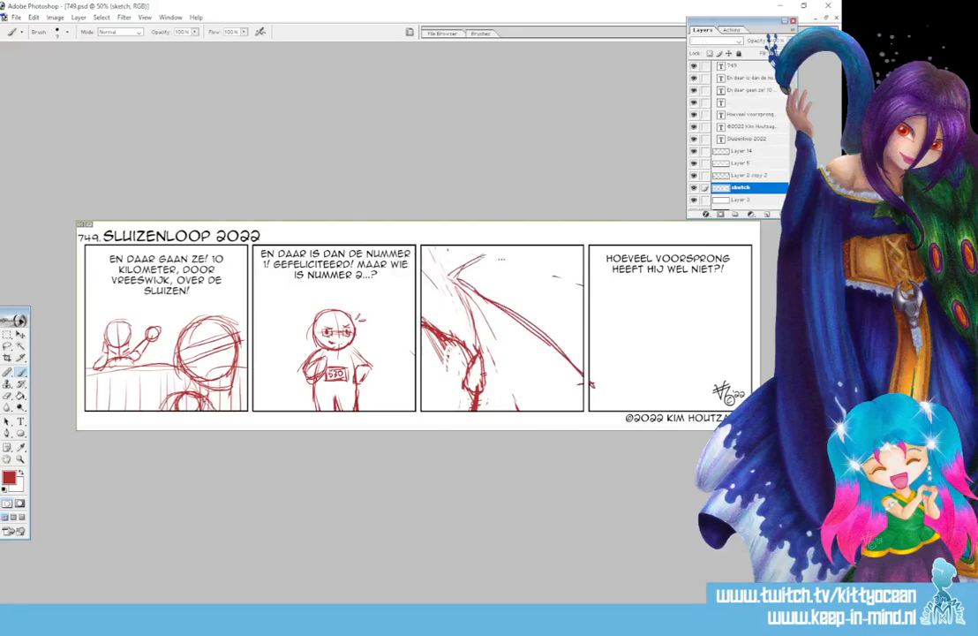
mouse_move(486, 247)
left_mouse_down()
mouse_move(449, 272)
mouse_move(474, 347)
left_mouse_up()
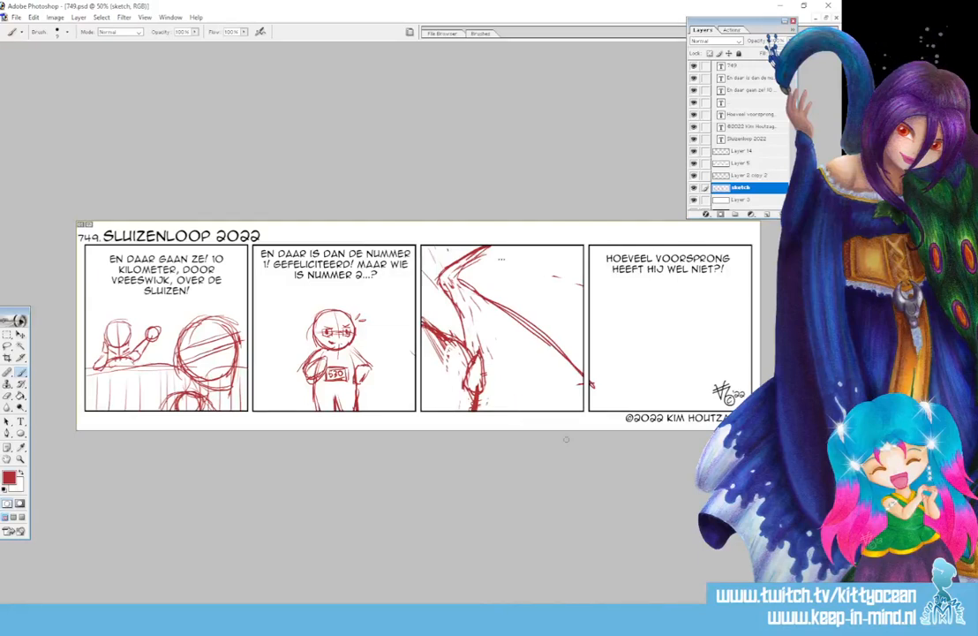
- Add an upper edge to the diagonal beam in the third panel and hatch its underside with short vertical strokes
left_click_drag(459, 276, 590, 341)
left_click_drag(405, 245, 505, 316)
left_click_drag(581, 336, 581, 358)
left_click_drag(575, 336, 570, 350)
mouse_move(564, 330)
left_mouse_down()
mouse_move(565, 344)
mouse_move(557, 338)
left_mouse_up()
left_click_drag(551, 323, 551, 334)
mouse_move(544, 319)
left_mouse_down()
mouse_move(544, 328)
mouse_move(527, 316)
left_mouse_up()
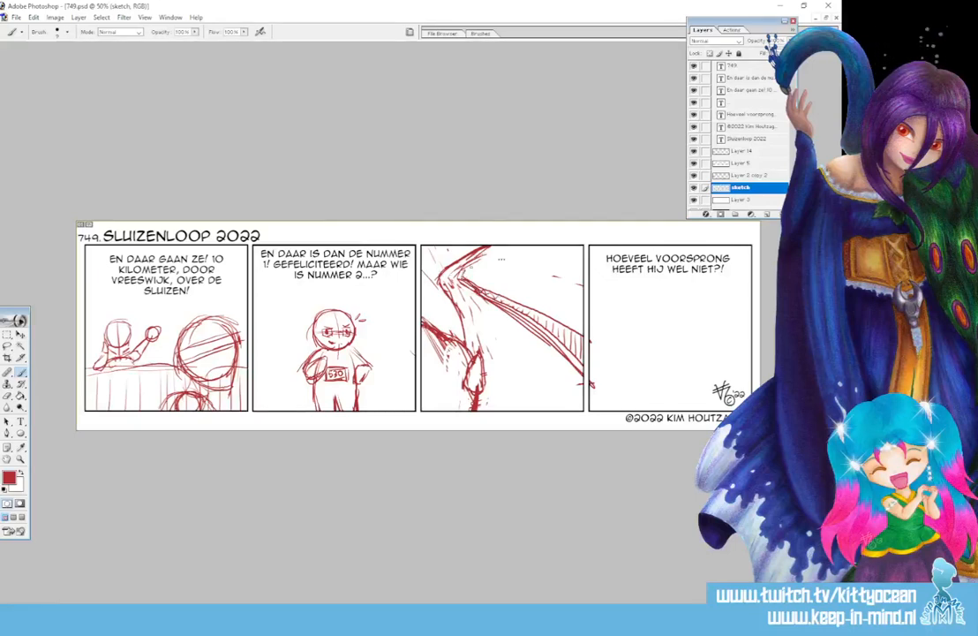
- Sketch a wider band above the hatched beam with a row of growing circles and uprights on top, and shade the pillar's left side
mouse_move(467, 245)
left_mouse_down()
mouse_move(463, 278)
mouse_move(463, 251)
mouse_move(539, 288)
left_mouse_up()
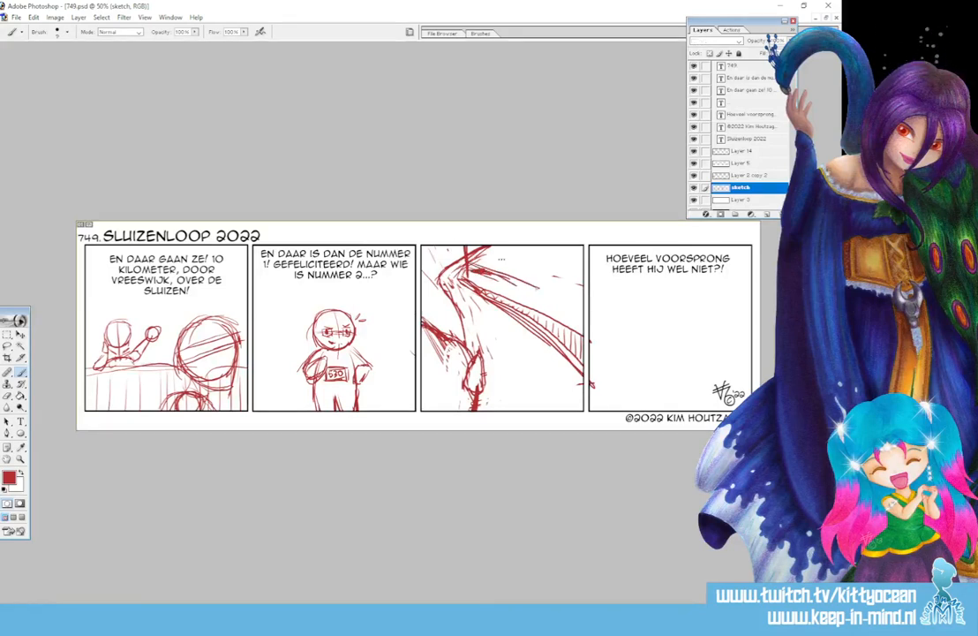
left_click_drag(482, 264, 581, 307)
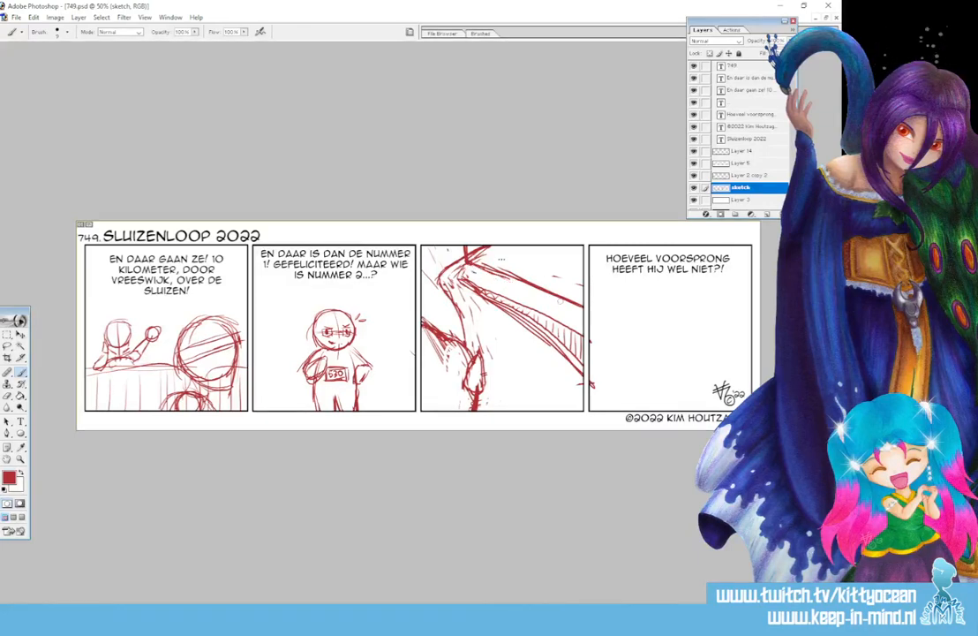
mouse_move(491, 267)
left_mouse_down()
mouse_move(494, 248)
mouse_move(499, 268)
mouse_move(538, 244)
mouse_move(539, 283)
left_mouse_up()
mouse_move(560, 308)
left_mouse_down()
mouse_move(552, 315)
mouse_move(561, 310)
mouse_move(520, 299)
left_mouse_up()
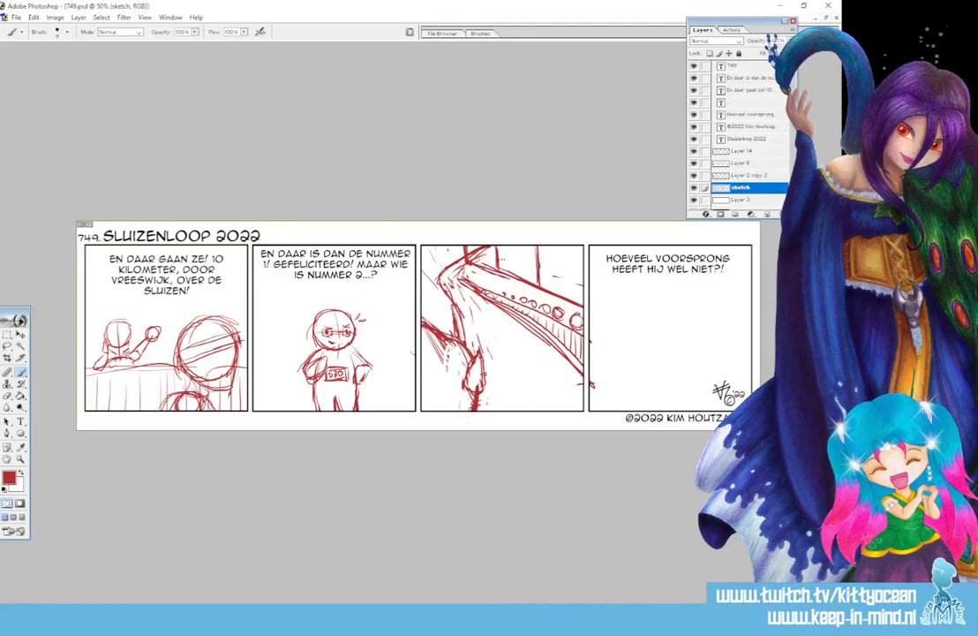
left_click_drag(437, 296, 450, 318)
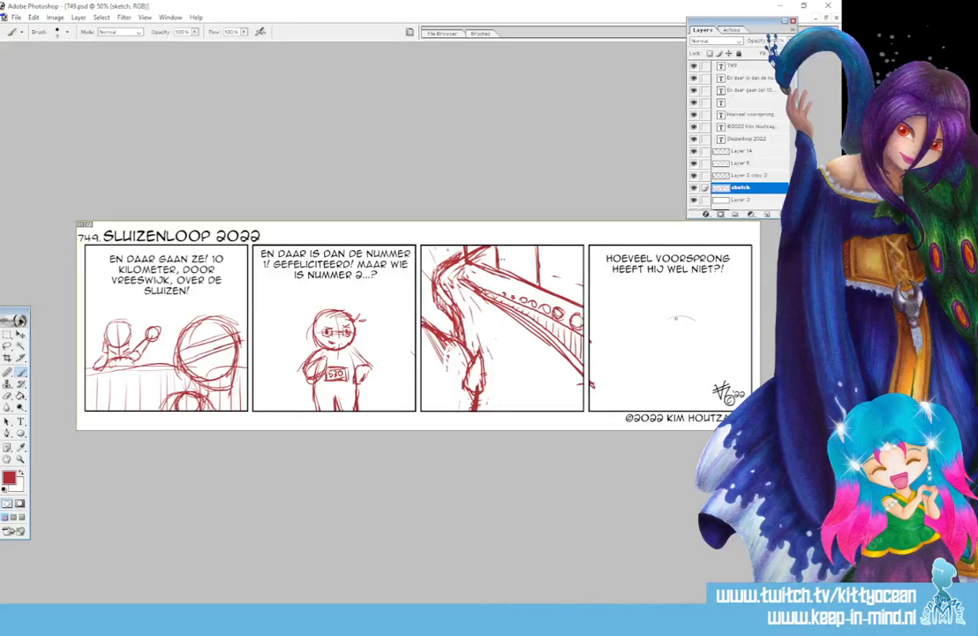
- Sketch a figure in the fourth panel with a round head, closed eyes, a mouth and a simple upper body
mouse_move(703, 319)
left_mouse_down()
mouse_move(662, 320)
mouse_move(653, 345)
mouse_move(672, 361)
mouse_move(704, 325)
mouse_move(708, 346)
mouse_move(693, 362)
mouse_move(671, 360)
left_mouse_up()
mouse_move(659, 322)
left_mouse_down()
mouse_move(695, 314)
mouse_move(697, 392)
left_mouse_up()
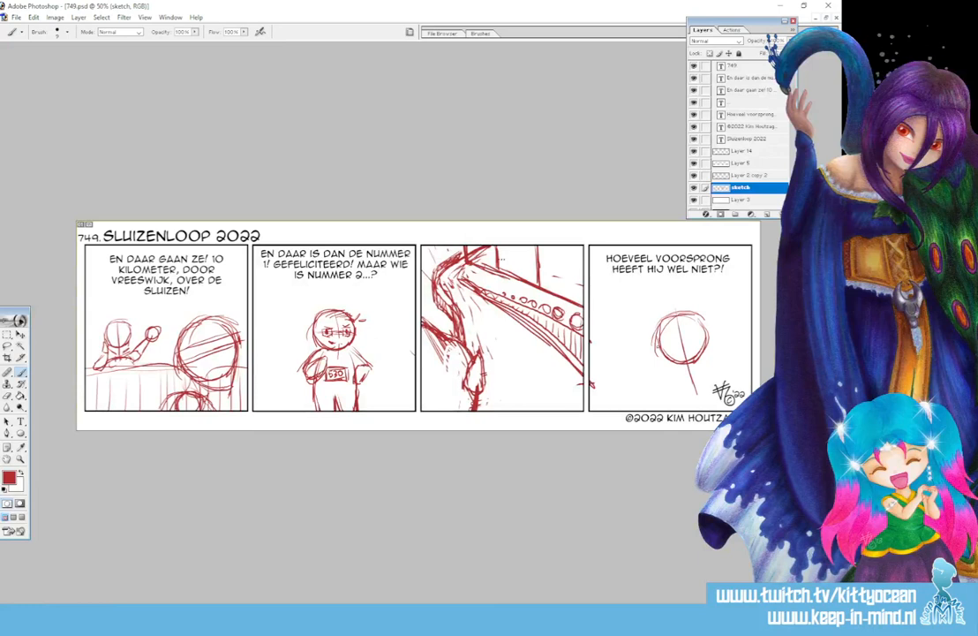
mouse_move(666, 357)
left_mouse_down()
mouse_move(673, 376)
mouse_move(696, 371)
mouse_move(683, 389)
mouse_move(702, 384)
mouse_move(673, 388)
mouse_move(681, 388)
left_mouse_up()
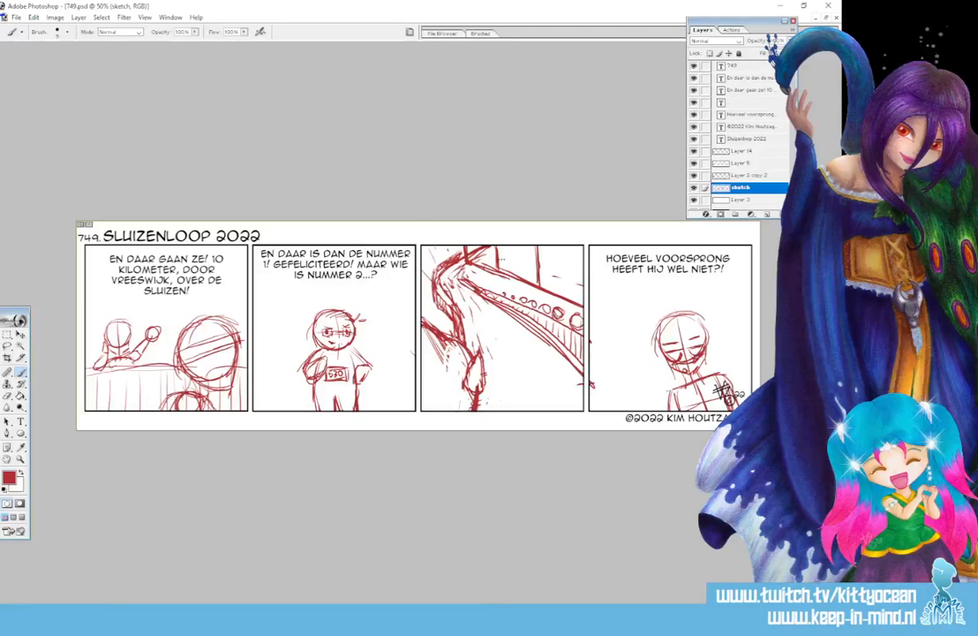
- Draw long straight hair falling along both sides of the fourth-panel figure's face down to the shoulders
left_click_drag(659, 339, 666, 395)
mouse_move(711, 328)
left_mouse_down()
mouse_move(722, 374)
mouse_move(712, 371)
left_mouse_up()
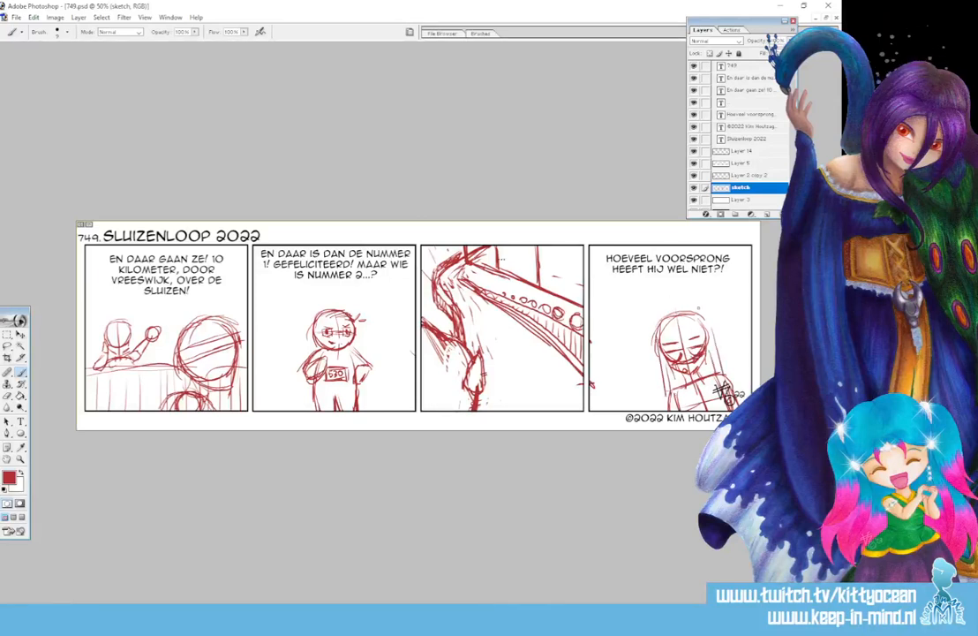
left_click_drag(668, 331, 671, 385)
left_click_drag(662, 350, 676, 391)
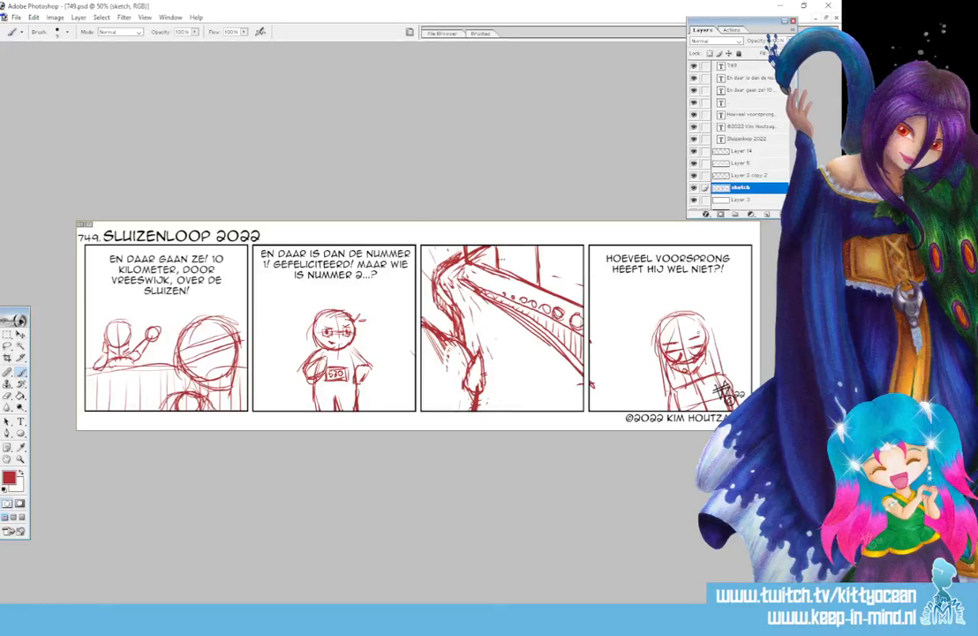
left_click_drag(699, 332, 705, 374)
left_click_drag(705, 339, 712, 377)
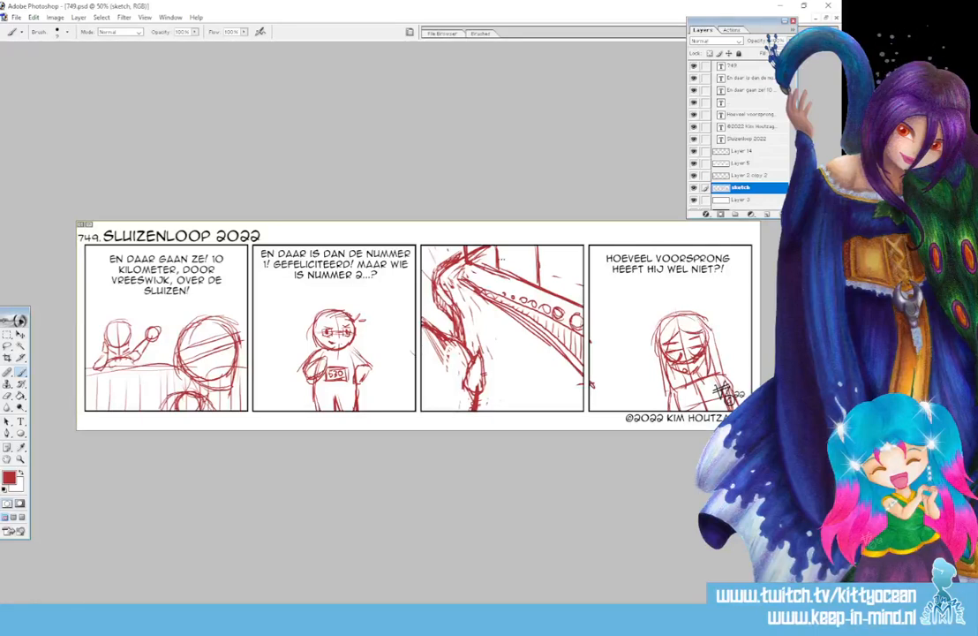
- Undo the last strokes on the fourth-panel figure and redraw it with large round eyes, raised eyebrows and a V-shaped collar
key("ctrl+alt+z")
key("ctrl+alt+z")
key("ctrl+alt+z")
key("ctrl+alt+z")
key("ctrl+alt+z")
key("ctrl+alt+z")
key("ctrl+alt+z")
key("ctrl+alt+z")
mouse_move(679, 343)
left_mouse_down()
mouse_move(668, 354)
mouse_move(702, 351)
mouse_move(693, 340)
left_mouse_up()
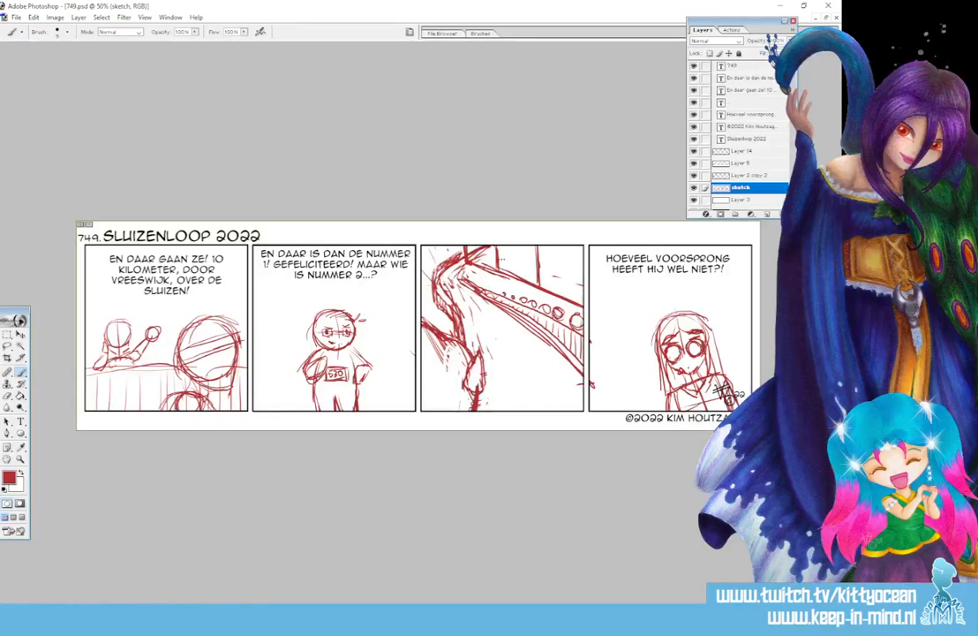
- Switch to the Snipping Tool, capture the whole comic strip, and close the snip without saving it
left_click(413, 618)
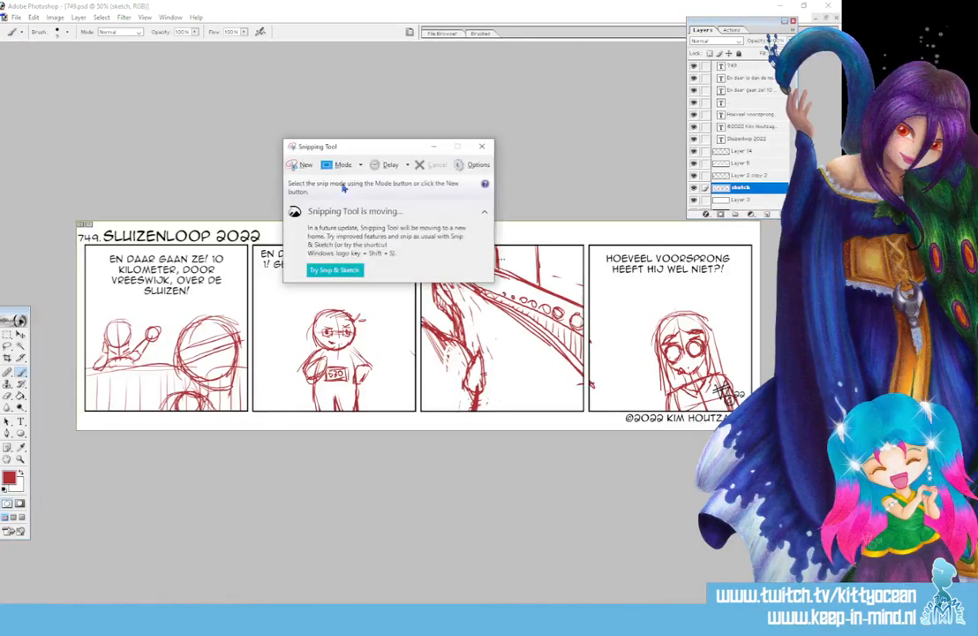
left_click(300, 166)
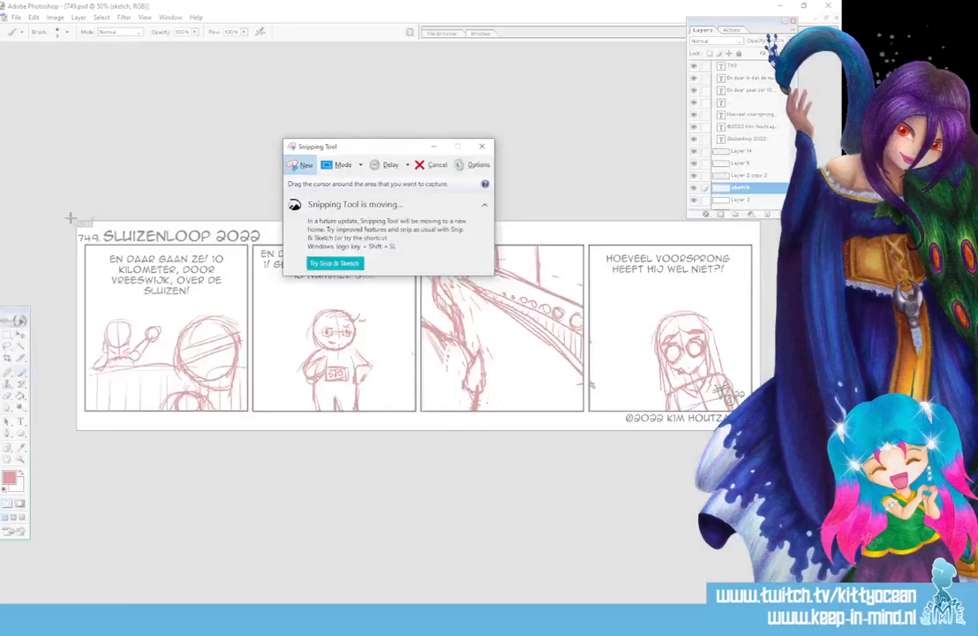
left_click_drag(72, 215, 212, 414)
left_click_drag(284, 452, 754, 431)
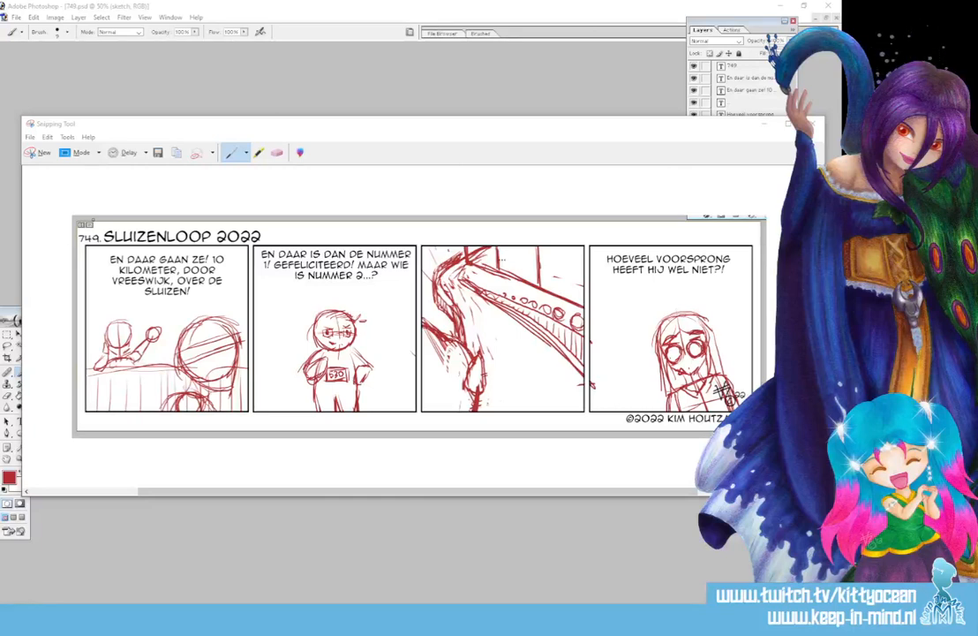
left_click(811, 123)
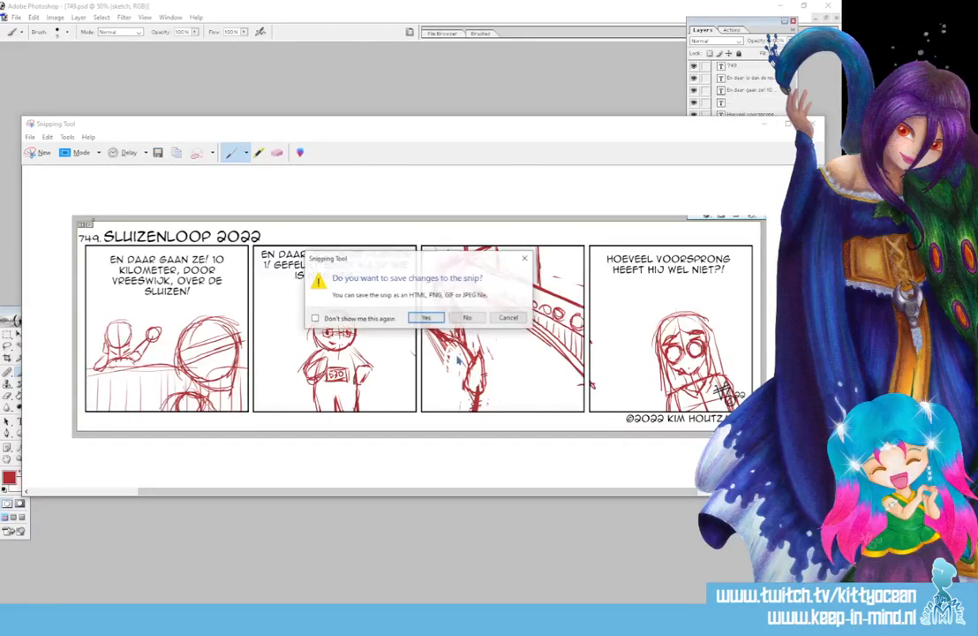
left_click(462, 317)
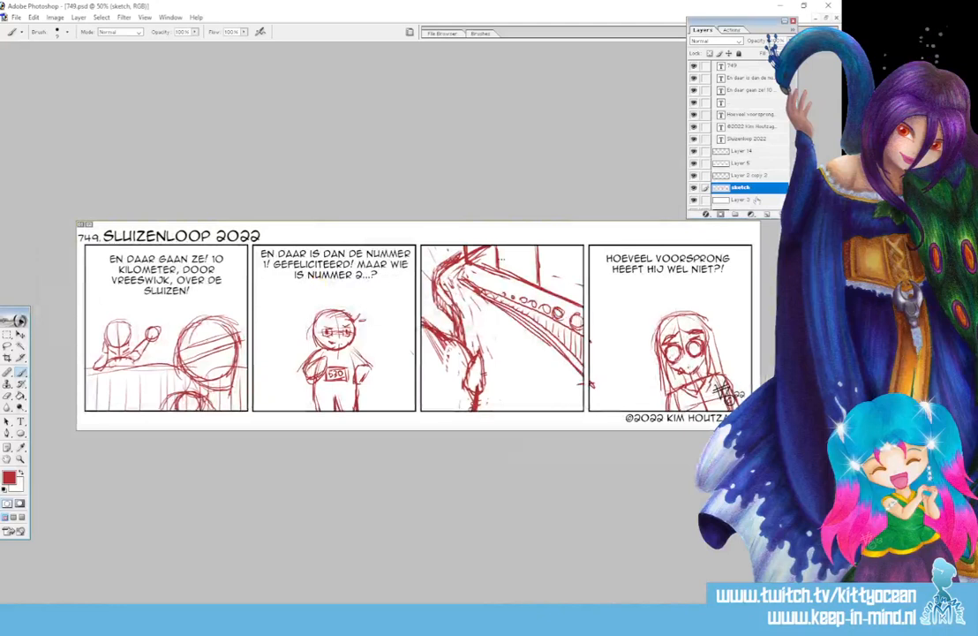
right_click(722, 189)
left_click(742, 220)
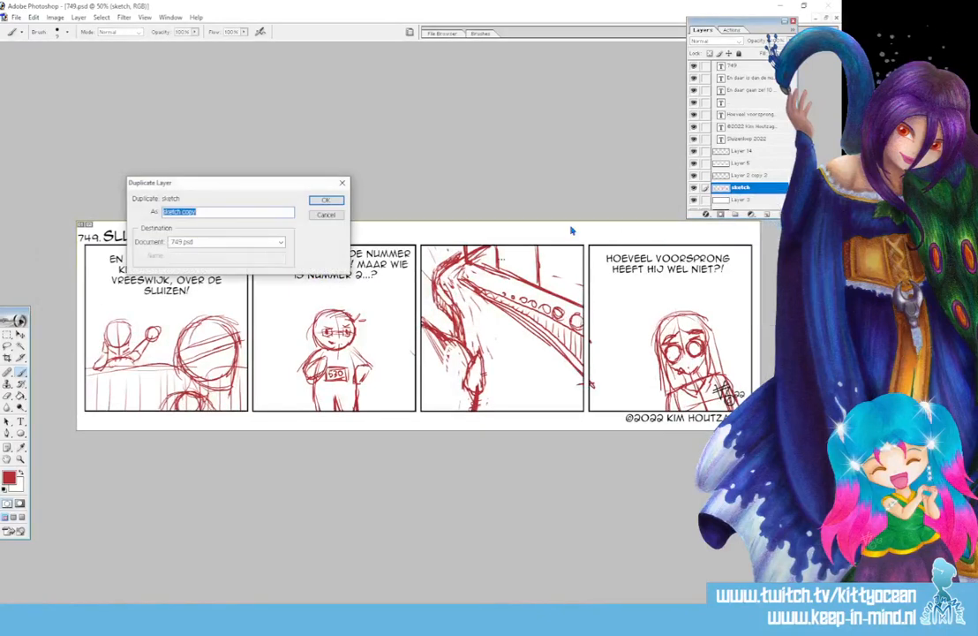
left_click(326, 199)
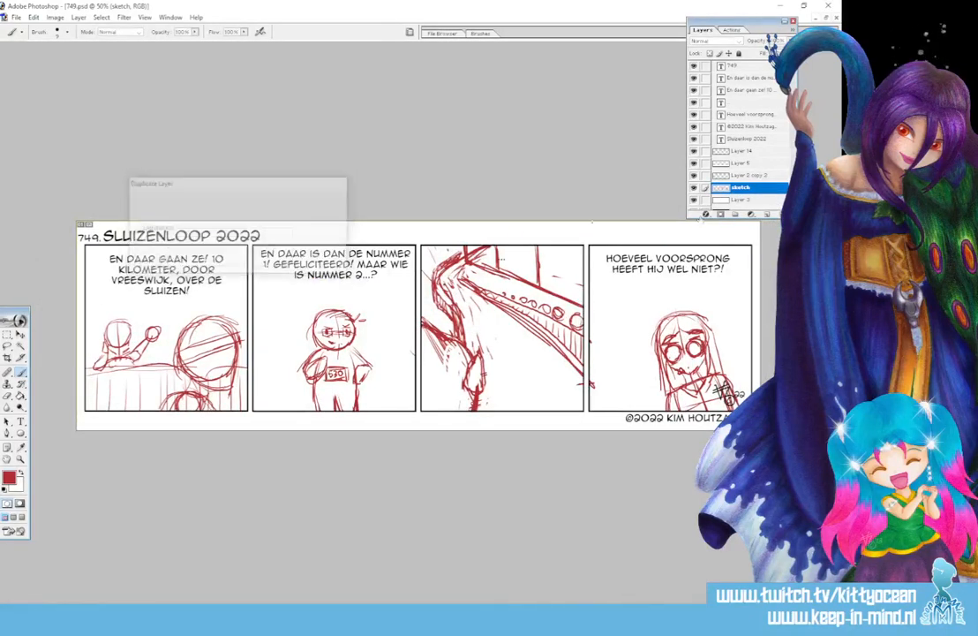
- Add a new layer above the sketch layer and lower the sketch layer's opacity so the red lines fade
left_click(766, 215)
left_click(759, 200)
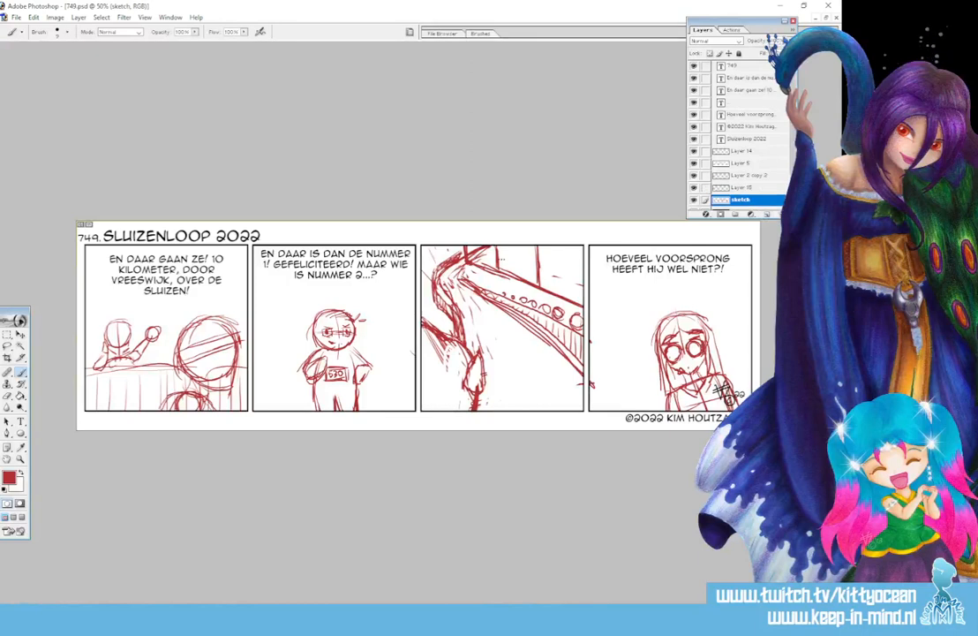
left_click(779, 41)
left_click(755, 51)
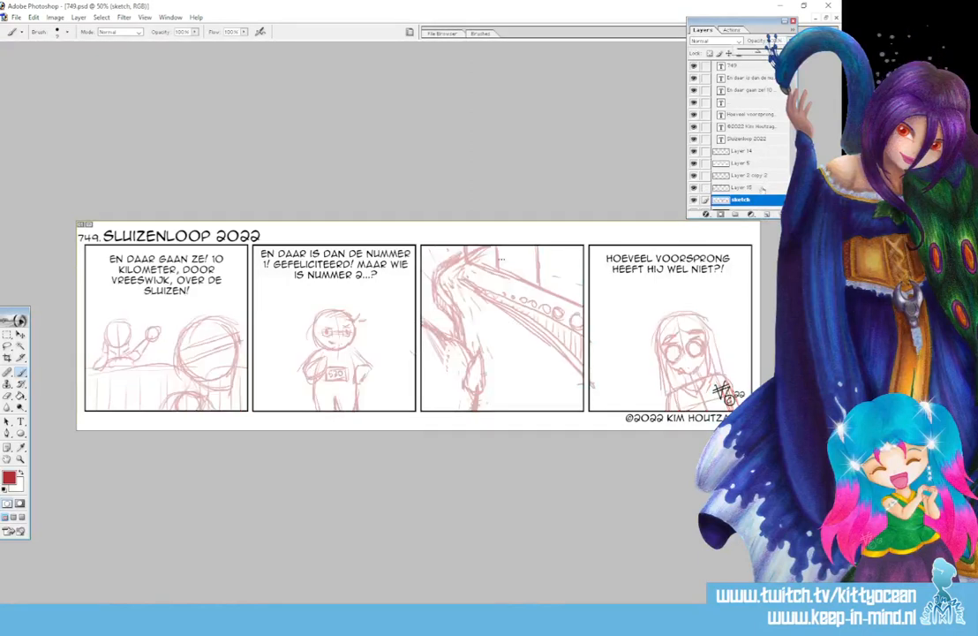
- Make Layer 15 active, reset the drawing colour to black and choose the 5 px brush preset
left_click(759, 188)
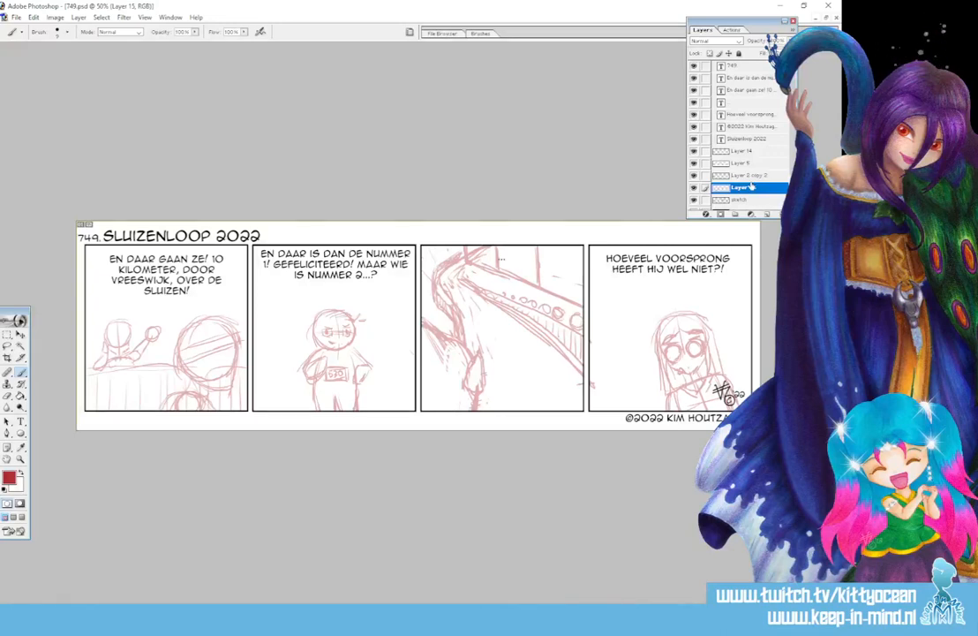
key("ctrl+plus")
key("ctrl+plus")
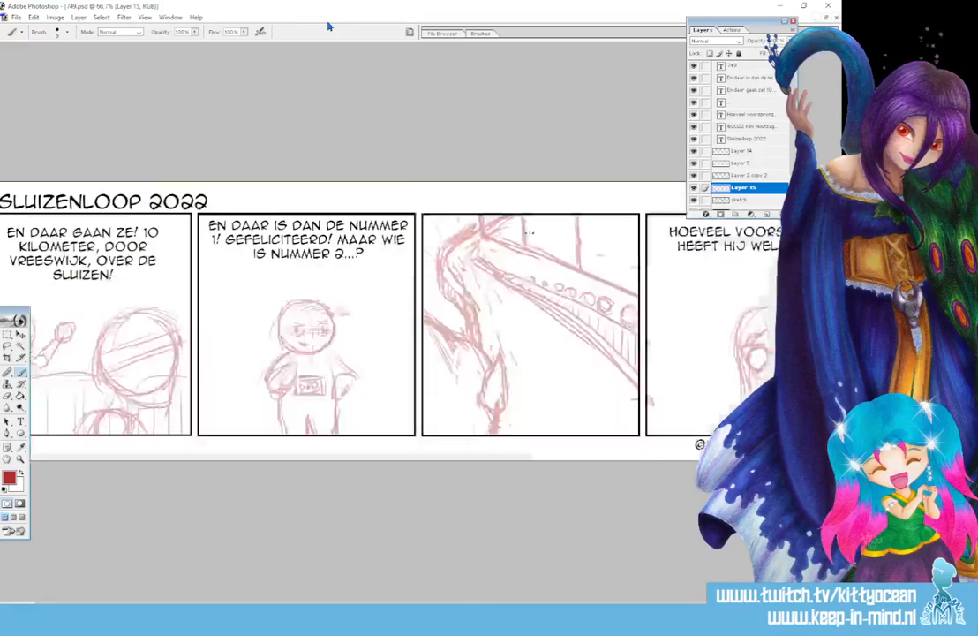
scroll(339, 318, "left", 3)
key("d")
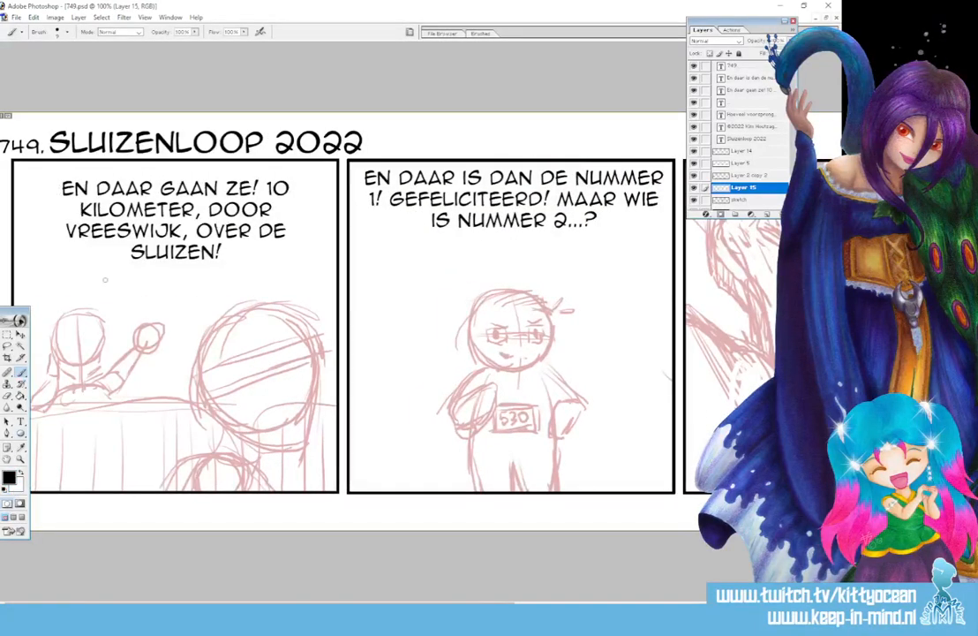
left_click(482, 34)
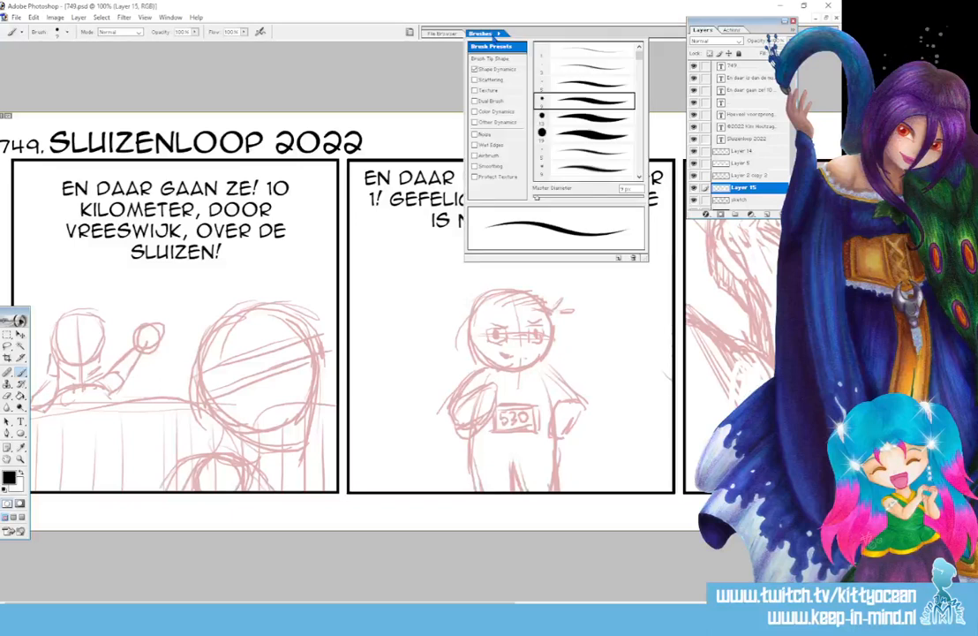
left_click(575, 85)
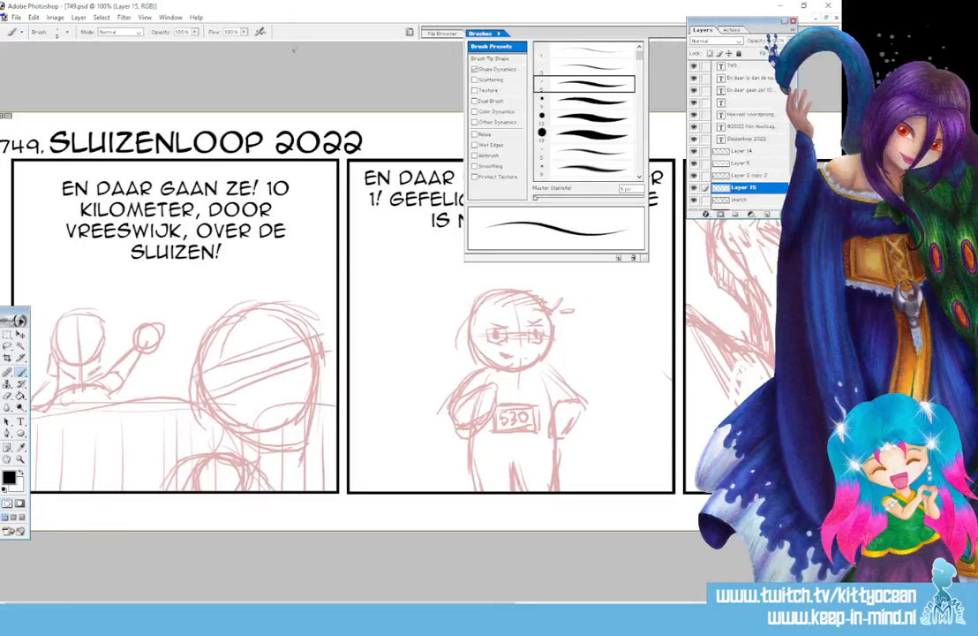
left_click(481, 33)
- Ink curved closed eyes and an open laughing mouth on the waving figure in the first panel
key("ctrl+plus")
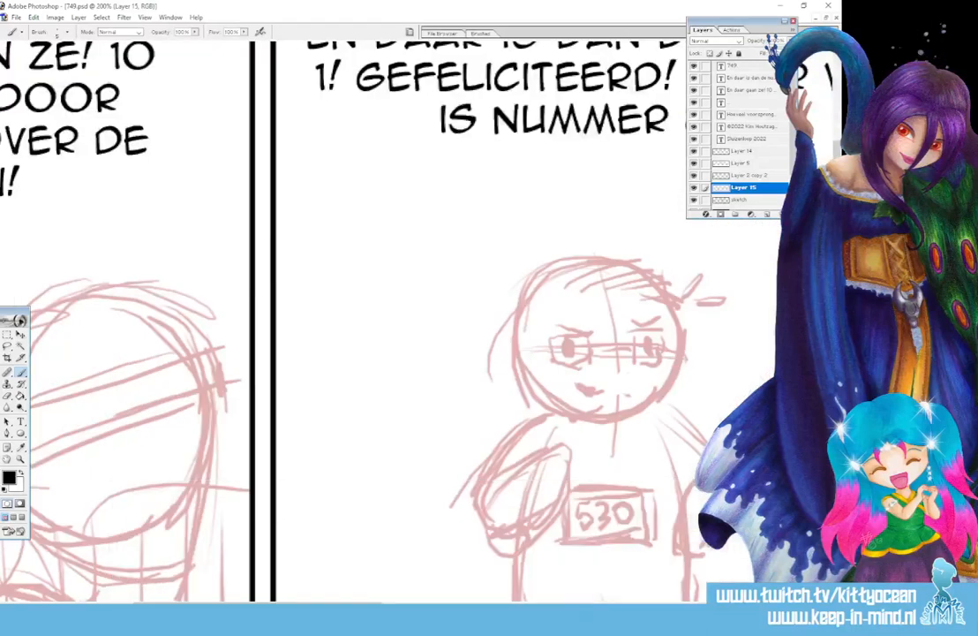
left_click_drag(258, 602, 128, 602)
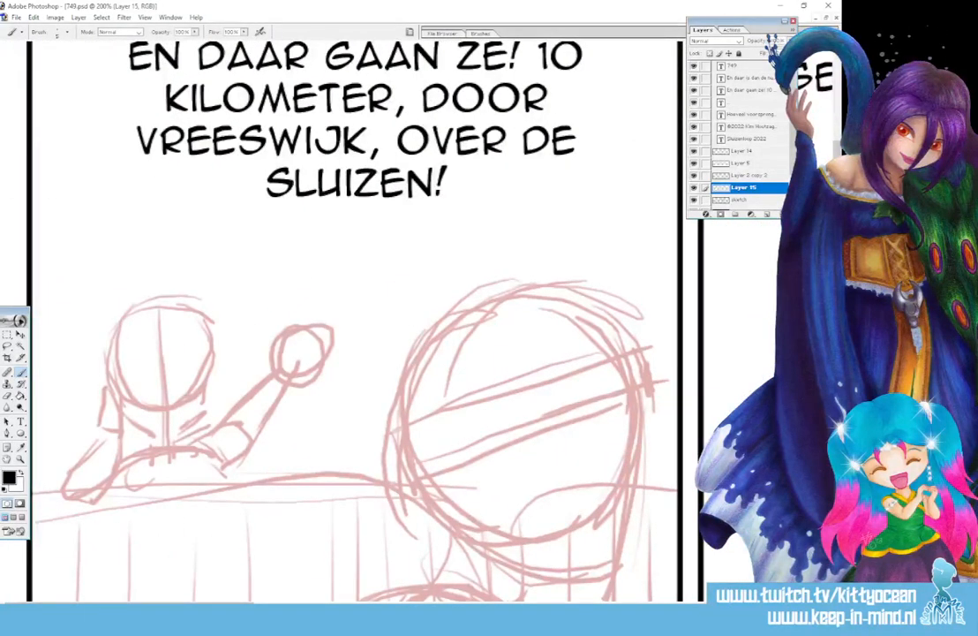
key("ctrl+plus")
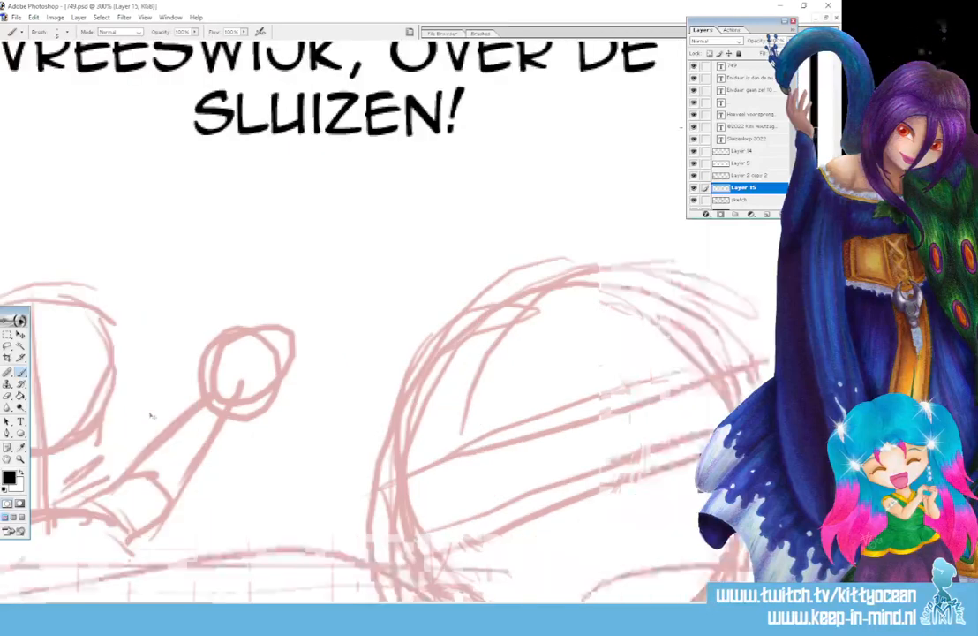
left_click_drag(130, 602, 89, 602)
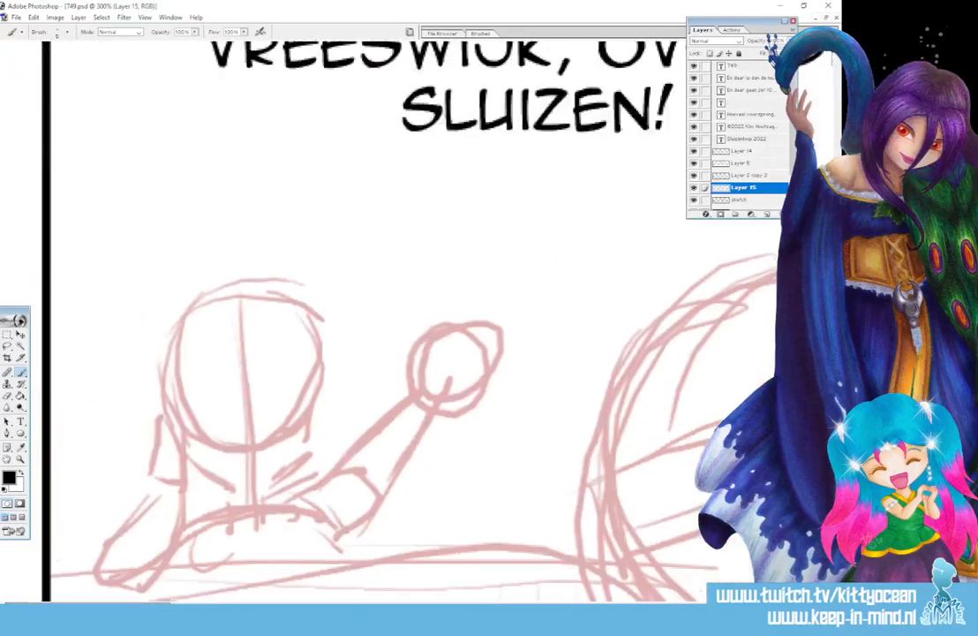
scroll(398, 353, "down", 3)
mouse_move(201, 303)
left_mouse_down()
mouse_move(228, 299)
mouse_move(295, 301)
left_mouse_up()
mouse_move(226, 325)
left_mouse_down()
mouse_move(276, 312)
mouse_move(269, 358)
mouse_move(275, 313)
mouse_move(270, 332)
left_mouse_up()
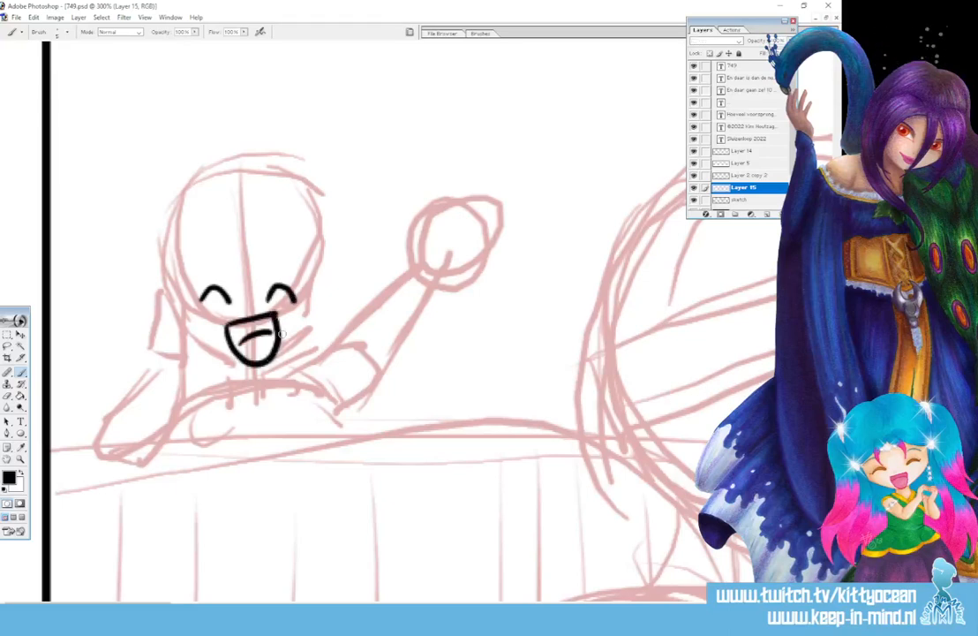
- Ink the waving figure's eyebrows and the long hair strands framing both sides of the face
left_click_drag(273, 254, 295, 252)
mouse_move(192, 261)
left_mouse_down()
mouse_move(217, 259)
mouse_move(220, 399)
left_mouse_up()
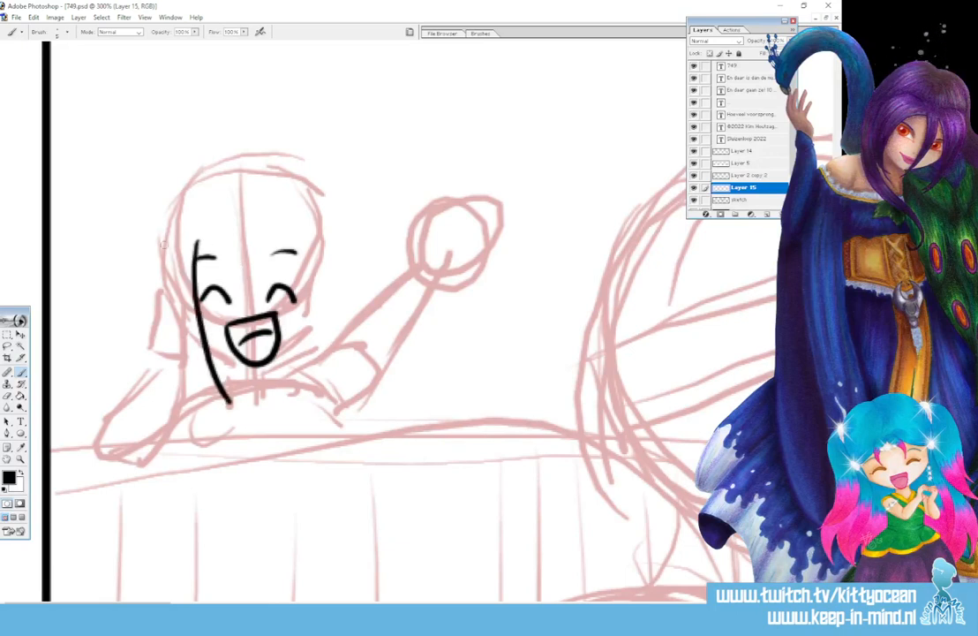
mouse_move(163, 240)
left_mouse_down()
mouse_move(223, 418)
mouse_move(219, 441)
left_mouse_up()
left_click_drag(285, 250, 311, 447)
left_click_drag(322, 225, 321, 458)
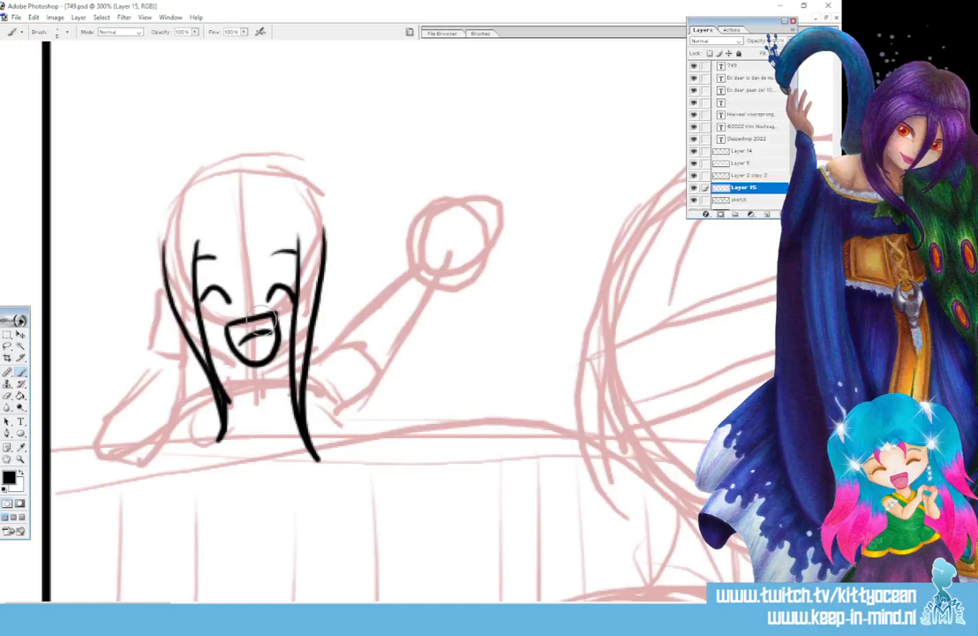
- Erase and redraw the waving figure's open mouth, and add the rounded chin and a centre-parted hairline
mouse_move(237, 324)
left_mouse_down()
mouse_move(264, 356)
mouse_move(243, 345)
mouse_move(227, 315)
mouse_move(270, 313)
mouse_move(246, 361)
mouse_move(270, 325)
left_mouse_up()
key("b")
left_click_drag(205, 340, 244, 363)
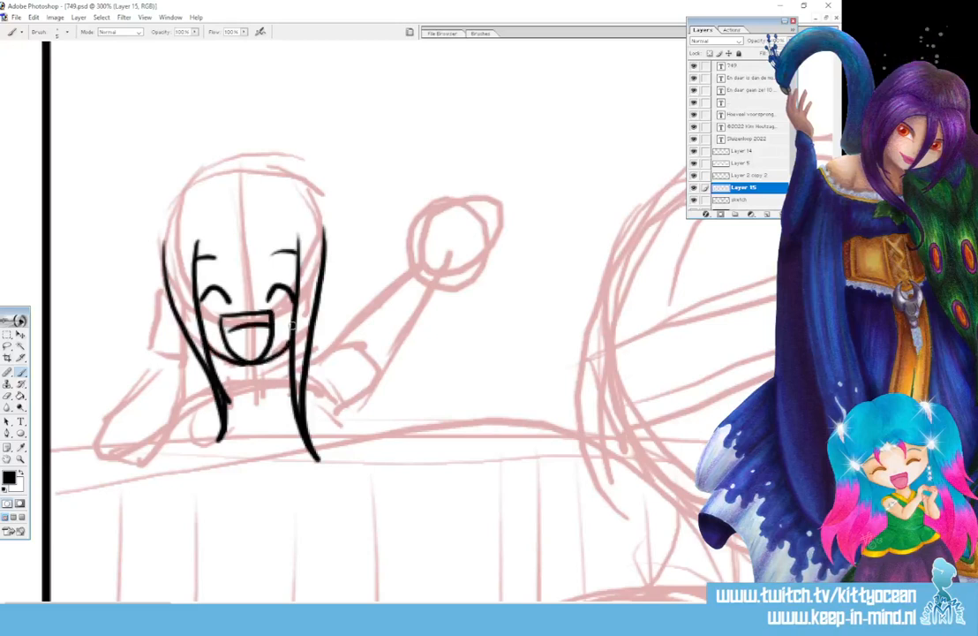
mouse_move(203, 252)
left_mouse_down()
mouse_move(244, 227)
mouse_move(301, 240)
left_mouse_up()
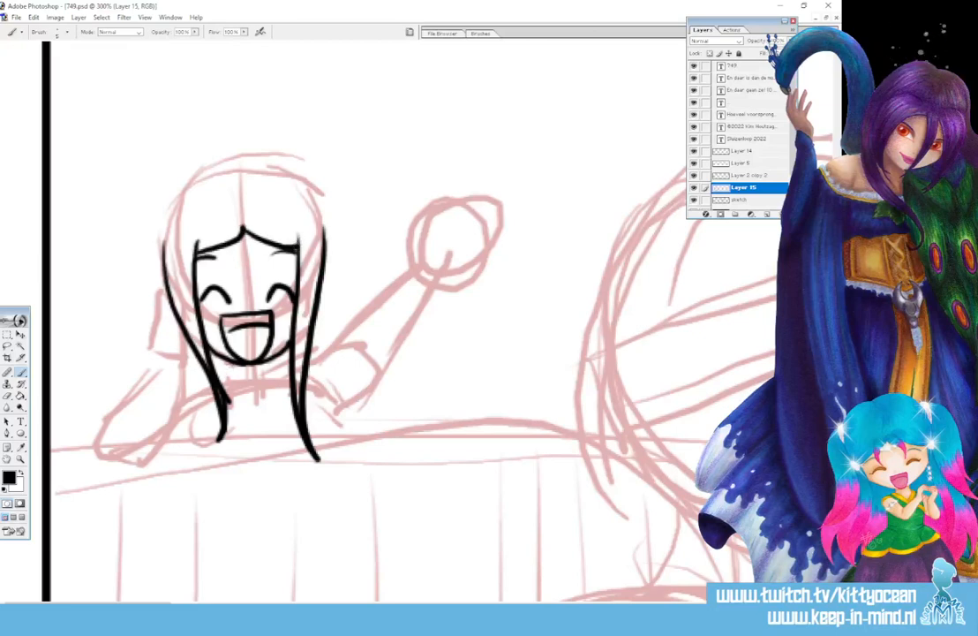
- Ink the waving figure's neck, V-shaped collar and the raised arm's sleeve with cuff and folds
left_click_drag(229, 365, 222, 387)
mouse_move(268, 361)
left_mouse_down()
mouse_move(289, 386)
mouse_move(223, 383)
mouse_move(253, 410)
mouse_move(274, 387)
left_mouse_up()
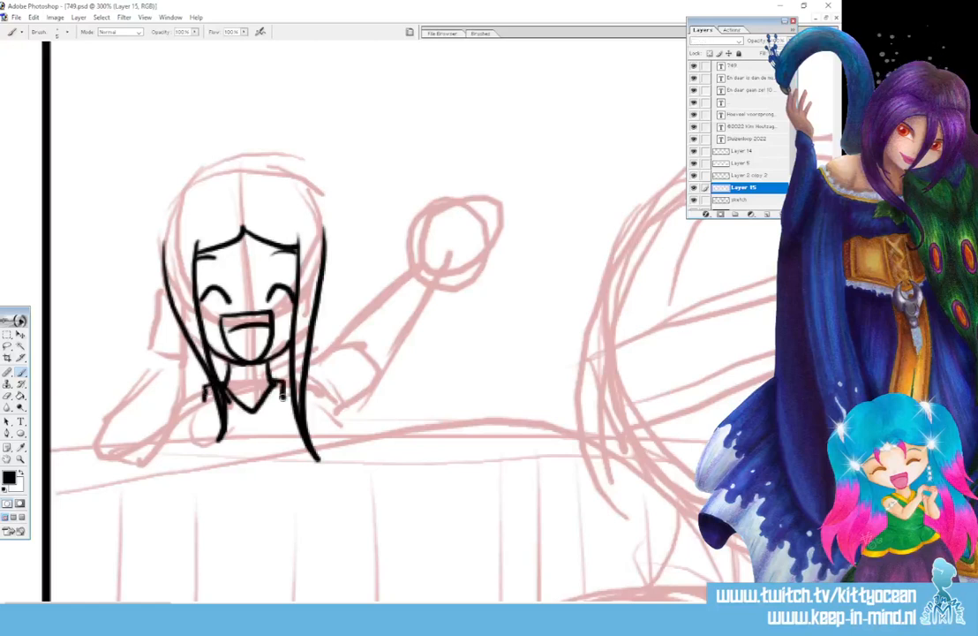
left_click_drag(283, 393, 283, 399)
mouse_move(314, 360)
left_mouse_down()
mouse_move(355, 345)
mouse_move(343, 334)
mouse_move(359, 336)
mouse_move(340, 330)
mouse_move(395, 270)
mouse_move(422, 273)
mouse_move(444, 294)
mouse_move(354, 408)
mouse_move(318, 430)
left_mouse_up()
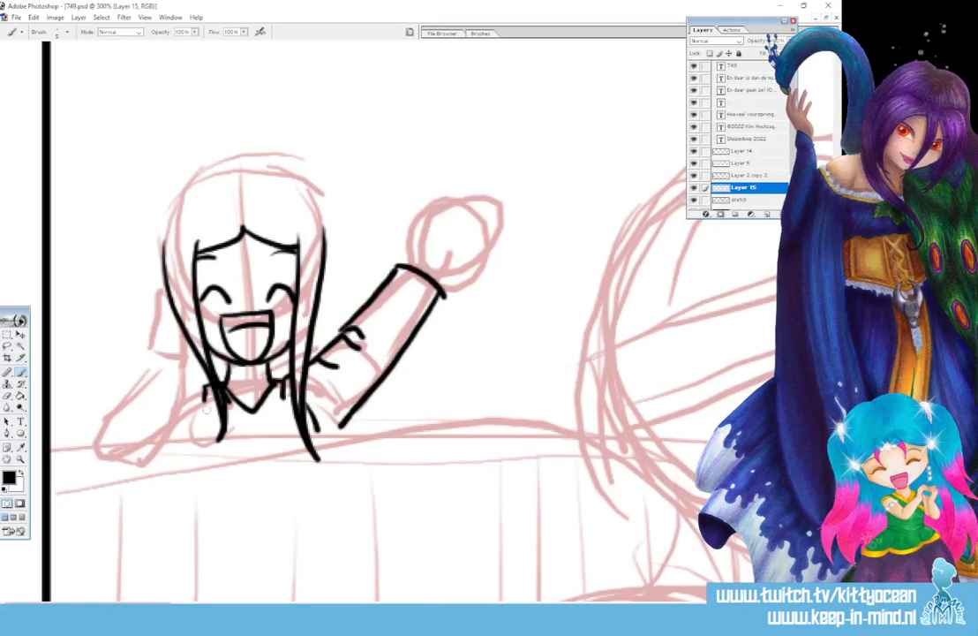
- Ink the waving figure's bent arm with its hand beside the hair, and the open, spread-fingered hand on the raised arm
mouse_move(202, 404)
left_mouse_down()
mouse_move(191, 437)
mouse_move(183, 403)
left_mouse_up()
mouse_move(152, 357)
left_mouse_down()
mouse_move(181, 360)
mouse_move(152, 362)
mouse_move(121, 399)
mouse_move(118, 449)
mouse_move(157, 425)
mouse_move(178, 371)
mouse_move(181, 399)
mouse_move(206, 389)
mouse_move(176, 342)
mouse_move(183, 362)
mouse_move(168, 311)
mouse_move(157, 344)
mouse_move(171, 274)
left_mouse_up()
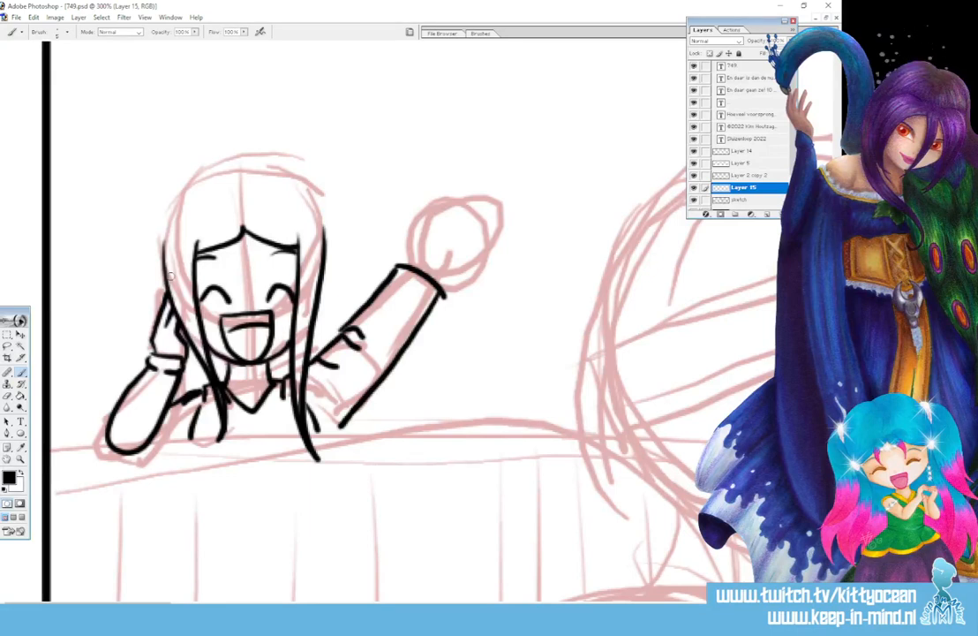
mouse_move(405, 262)
left_mouse_down()
mouse_move(409, 219)
mouse_move(420, 231)
mouse_move(444, 190)
mouse_move(450, 212)
mouse_move(467, 185)
mouse_move(473, 221)
mouse_move(488, 191)
mouse_move(492, 224)
mouse_move(503, 209)
mouse_move(470, 250)
left_mouse_up()
mouse_move(446, 286)
left_mouse_down()
mouse_move(498, 250)
mouse_move(463, 248)
left_mouse_up()
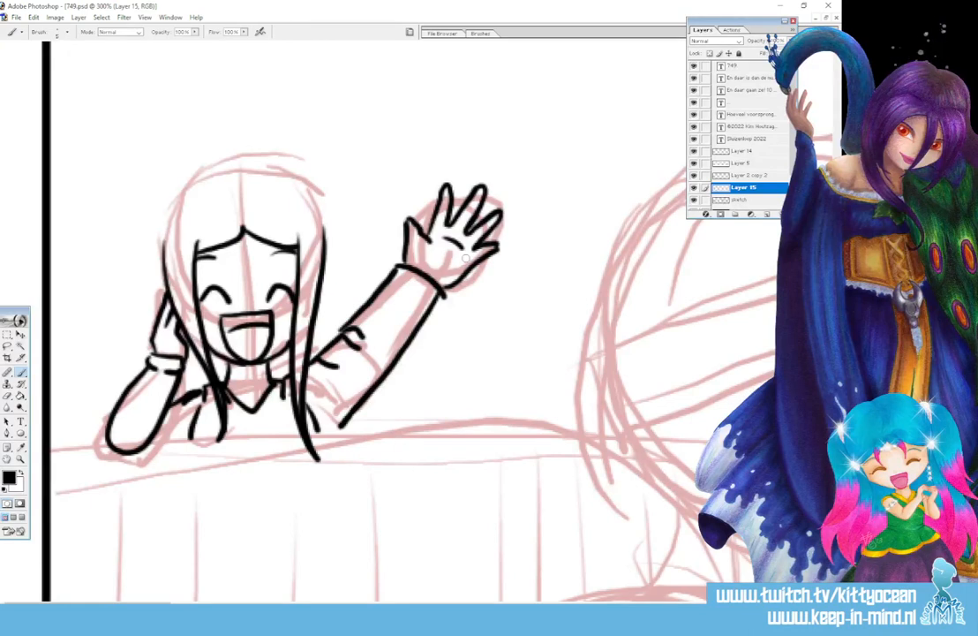
- Ink the rounded top outline of the waving figure's hair and two small accent marks beside the head
mouse_move(239, 183)
left_mouse_down()
mouse_move(192, 193)
mouse_move(162, 265)
left_mouse_up()
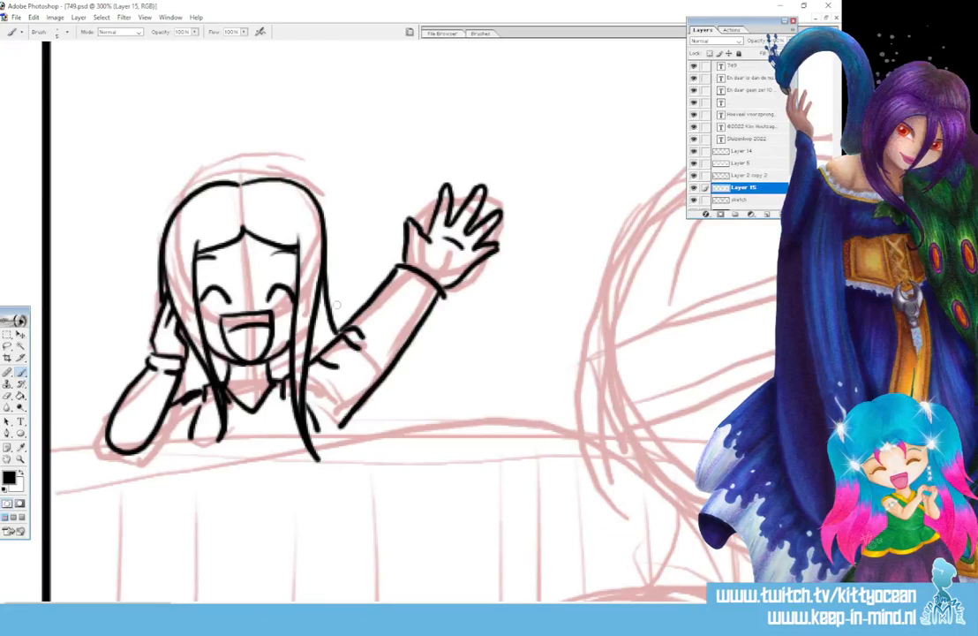
mouse_move(330, 192)
left_mouse_down()
mouse_move(347, 148)
mouse_move(360, 172)
mouse_move(331, 196)
mouse_move(362, 156)
mouse_move(341, 188)
mouse_move(329, 183)
mouse_move(346, 152)
mouse_move(362, 175)
mouse_move(330, 191)
mouse_move(344, 212)
left_mouse_up()
left_click_drag(338, 199, 371, 190)
left_click_drag(343, 212, 375, 215)
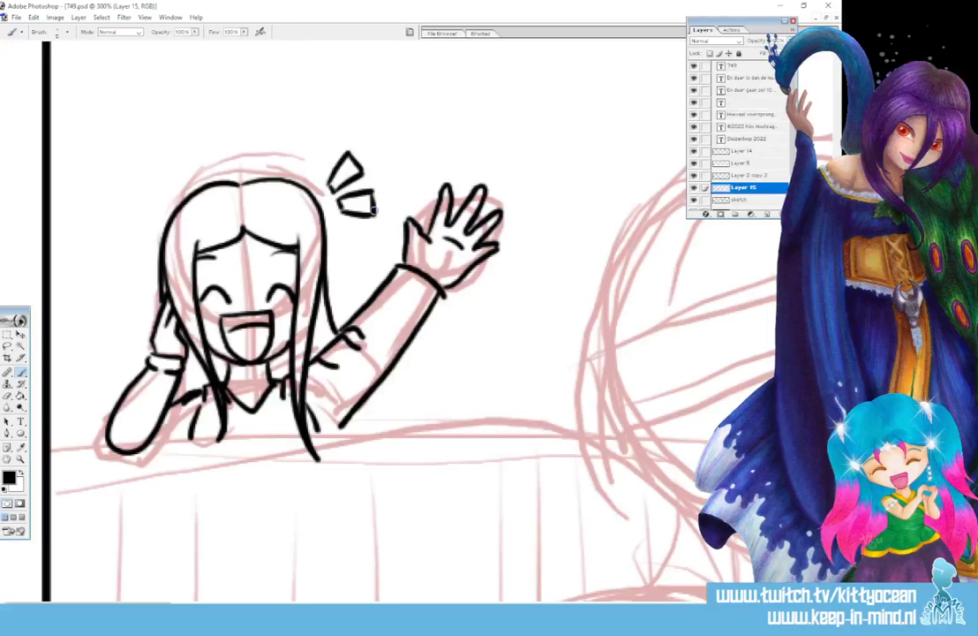
- Ink the side profile of the large foreground head in the first panel, with forehead, pointed nose, chin and jawline
left_click_drag(133, 601, 219, 601)
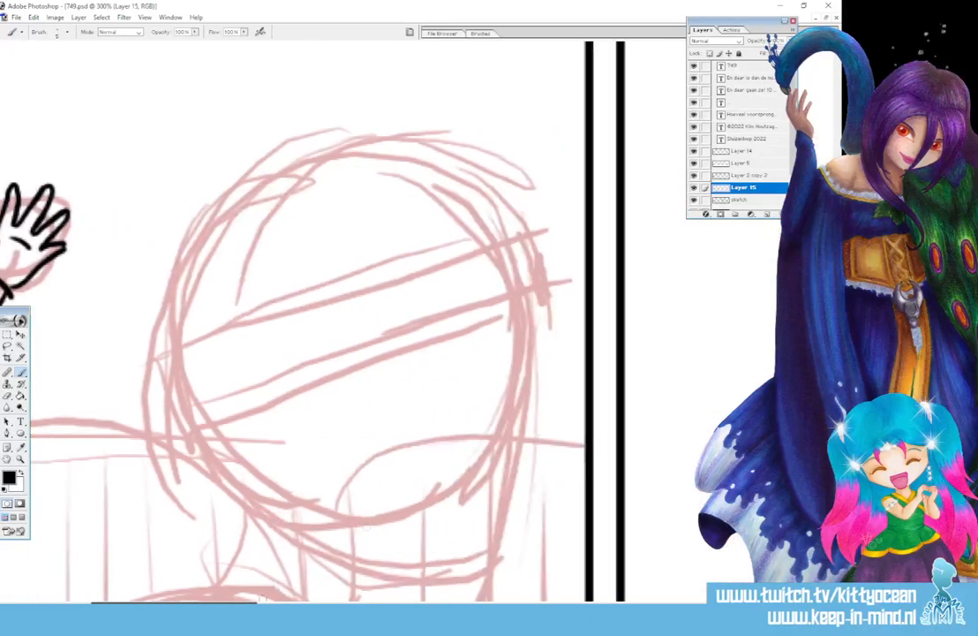
scroll(292, 318, "down", 3)
mouse_move(518, 240)
left_mouse_down()
mouse_move(495, 348)
mouse_move(520, 370)
mouse_move(420, 481)
left_mouse_up()
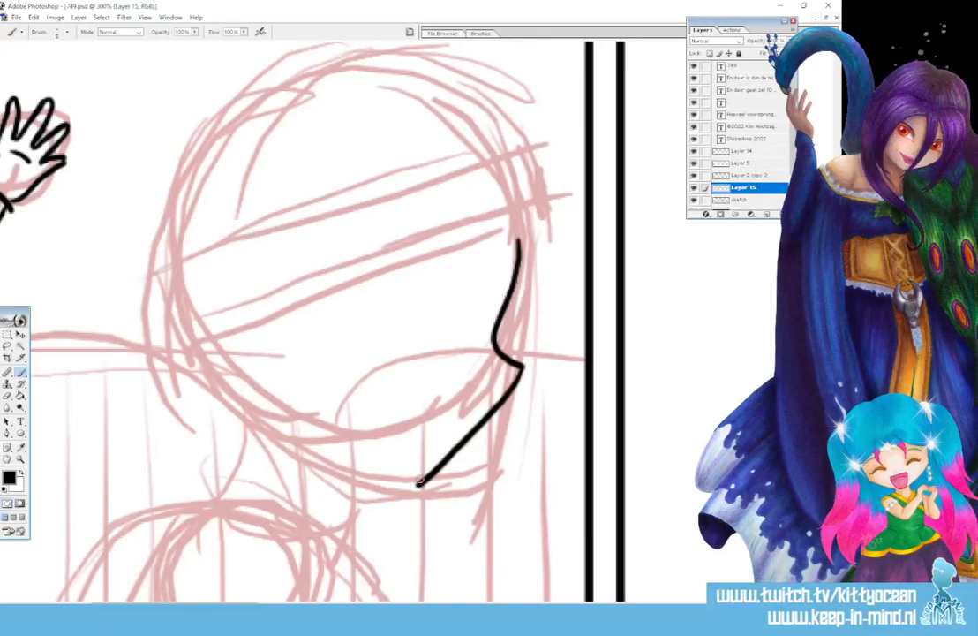
key("ctrl+z")
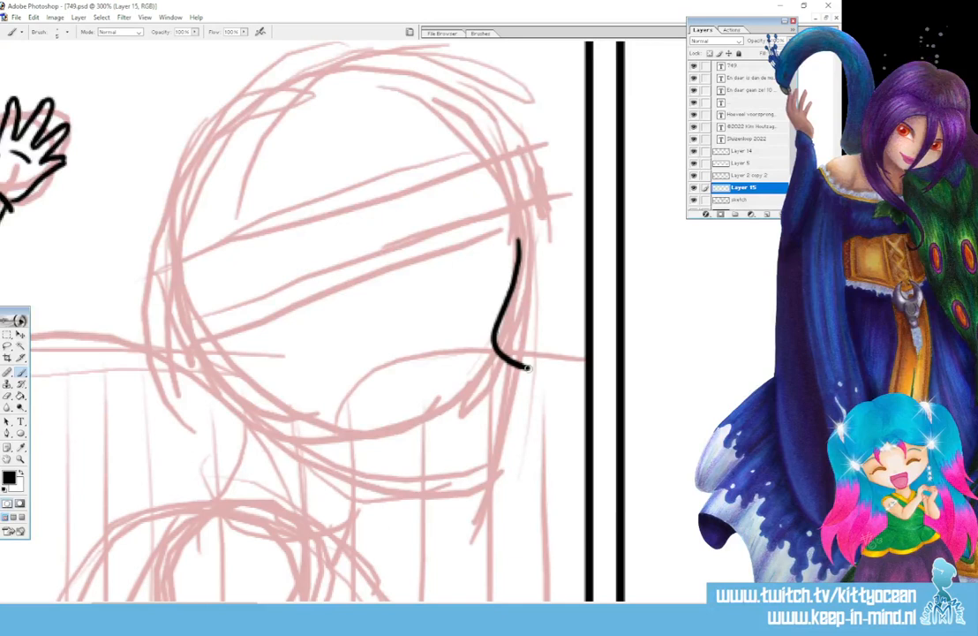
left_click_drag(527, 368, 430, 481)
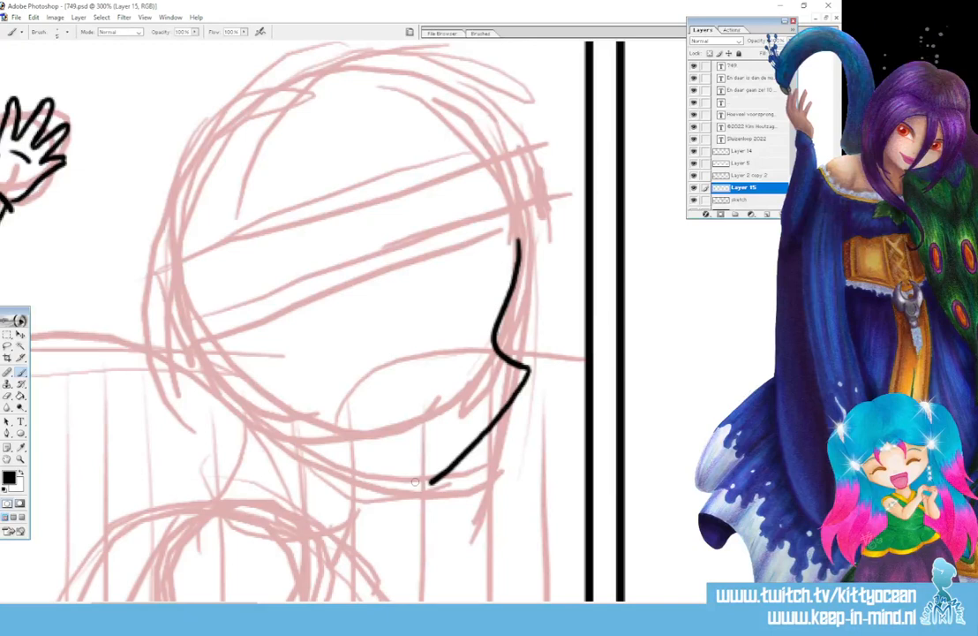
left_click_drag(429, 482, 342, 468)
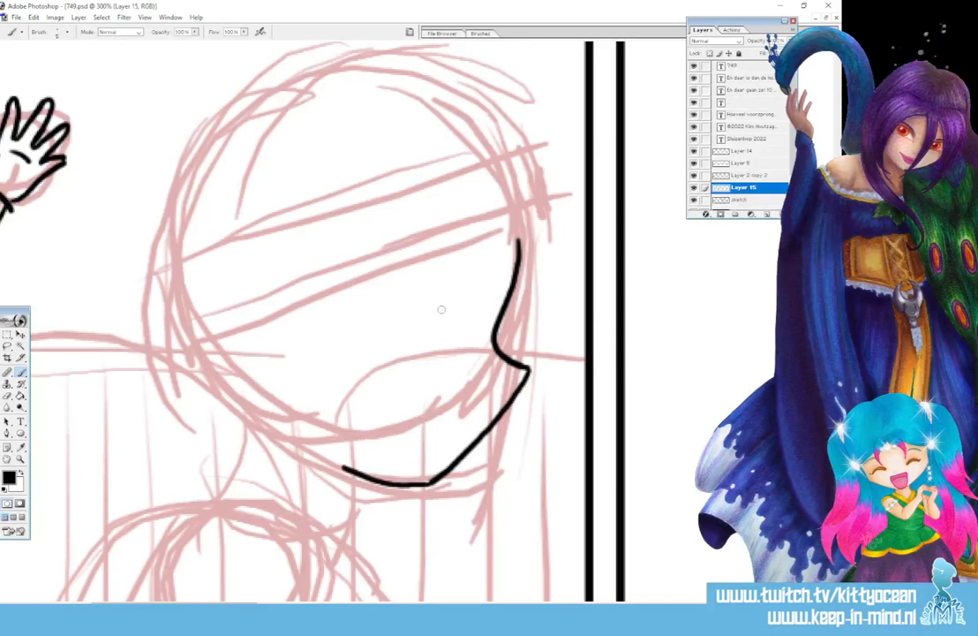
- Ink the large foreground head's eye, eyebrow and smiling mouth
mouse_move(441, 308)
left_mouse_down()
mouse_move(484, 304)
mouse_move(464, 341)
mouse_move(483, 303)
mouse_move(471, 326)
left_mouse_up()
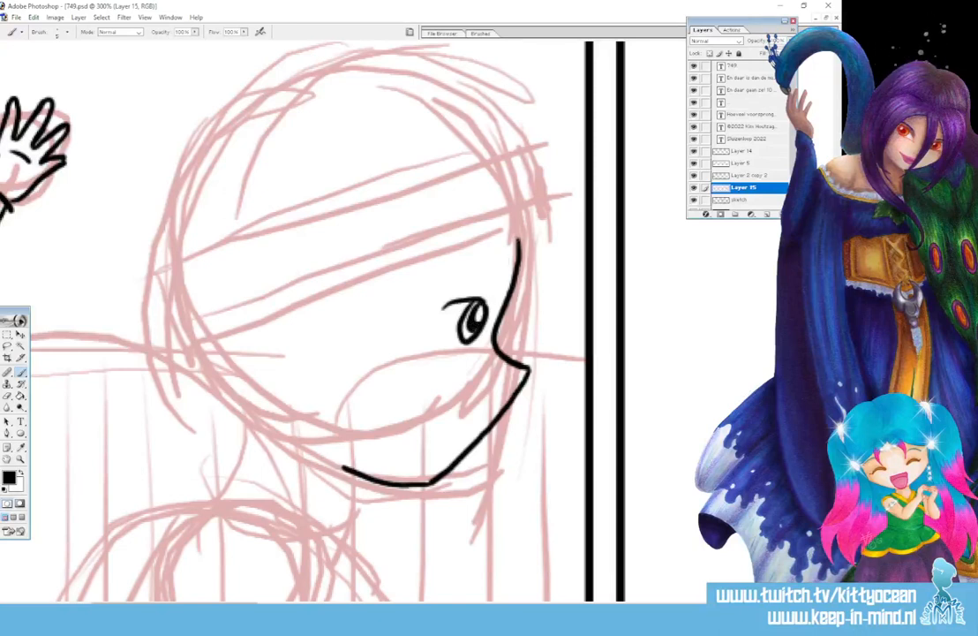
left_click_drag(441, 272, 493, 288)
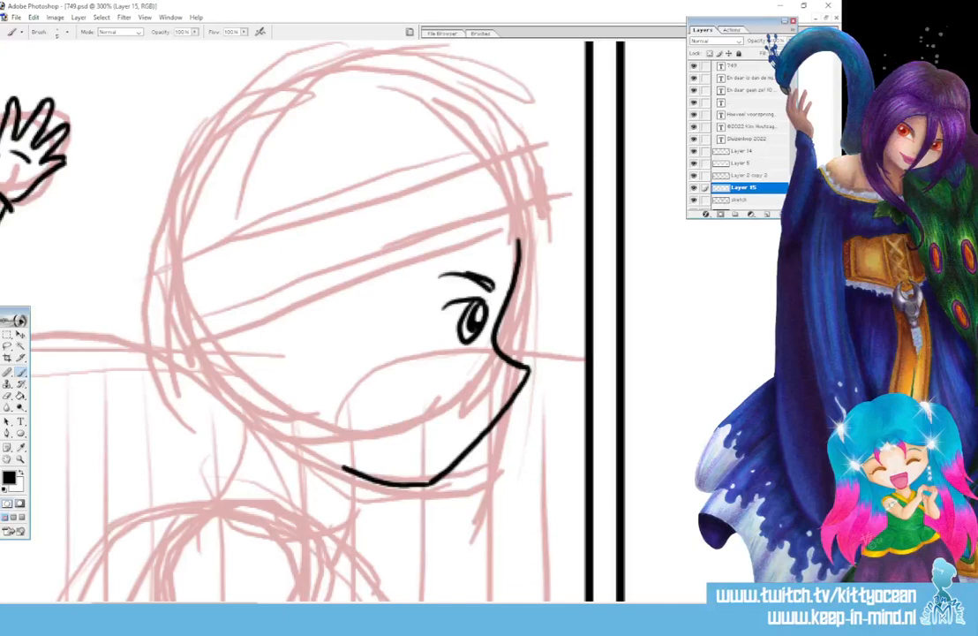
mouse_move(448, 422)
left_mouse_down()
mouse_move(462, 421)
mouse_move(385, 400)
left_mouse_up()
mouse_move(350, 311)
left_mouse_down()
mouse_move(333, 316)
mouse_move(324, 403)
left_mouse_up()
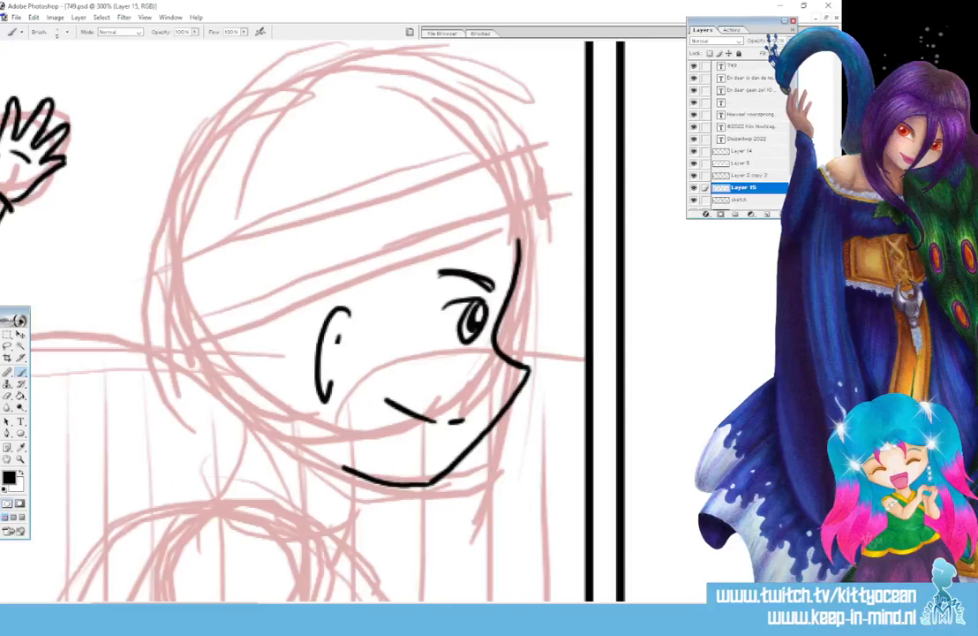
key("ctrl+alt+z")
key("ctrl+alt+z")
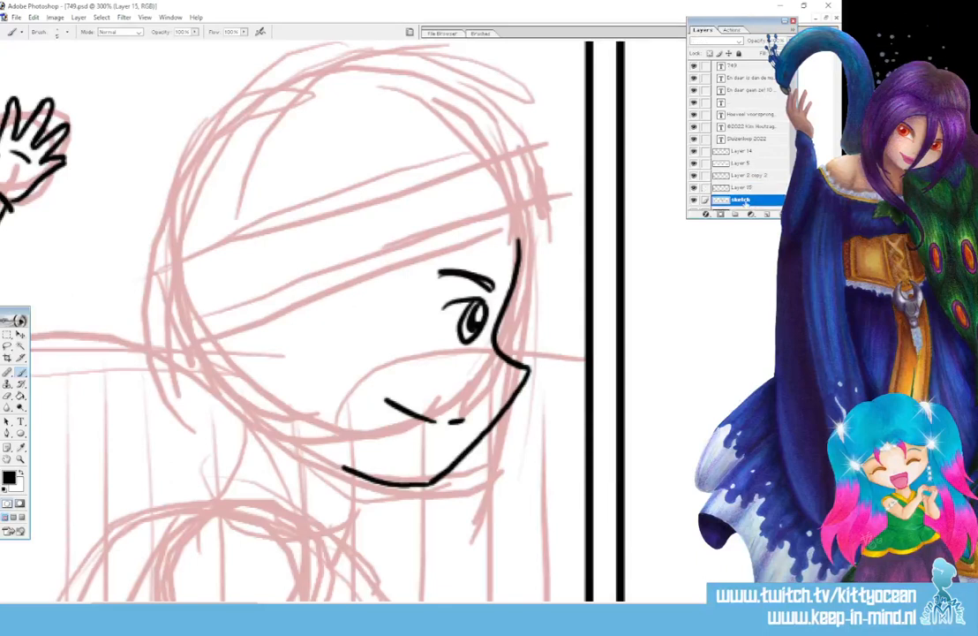
- Draw two crossing guidelines through the large foreground head on the sketch layer
left_click(739, 200)
left_click_drag(426, 84, 298, 428)
left_click_drag(218, 254, 408, 301)
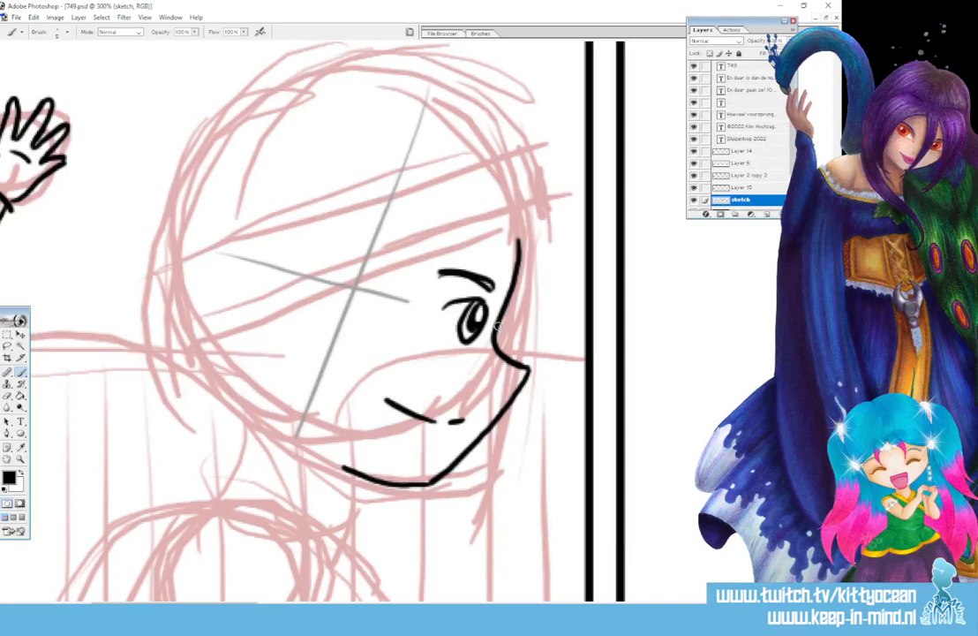
scroll(765, 187, "down", 1)
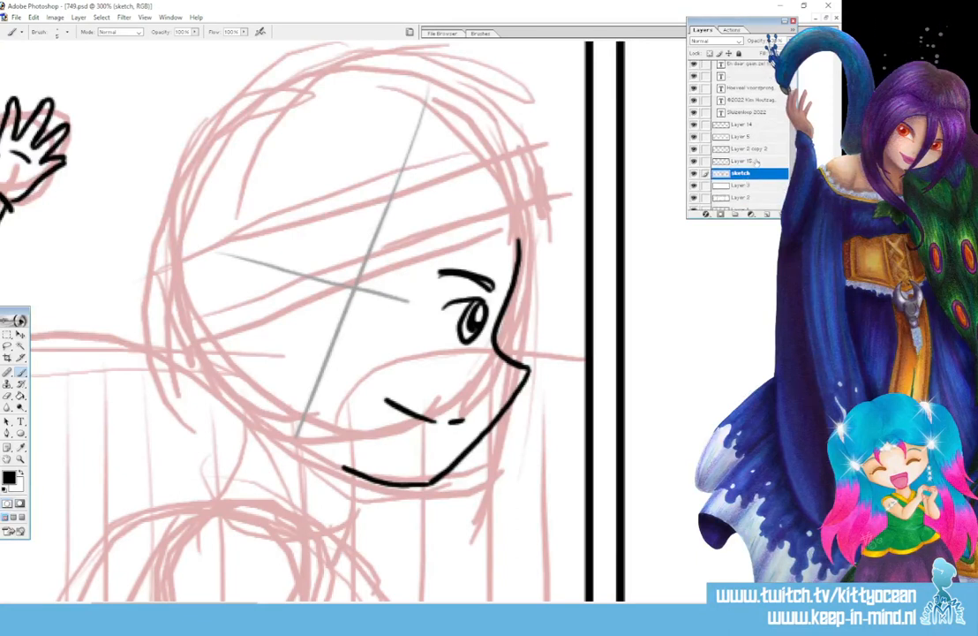
- Ink the large foreground head's ear on Layer 15, where the two guidelines cross, with its outer curve and inner fold
left_click(745, 161)
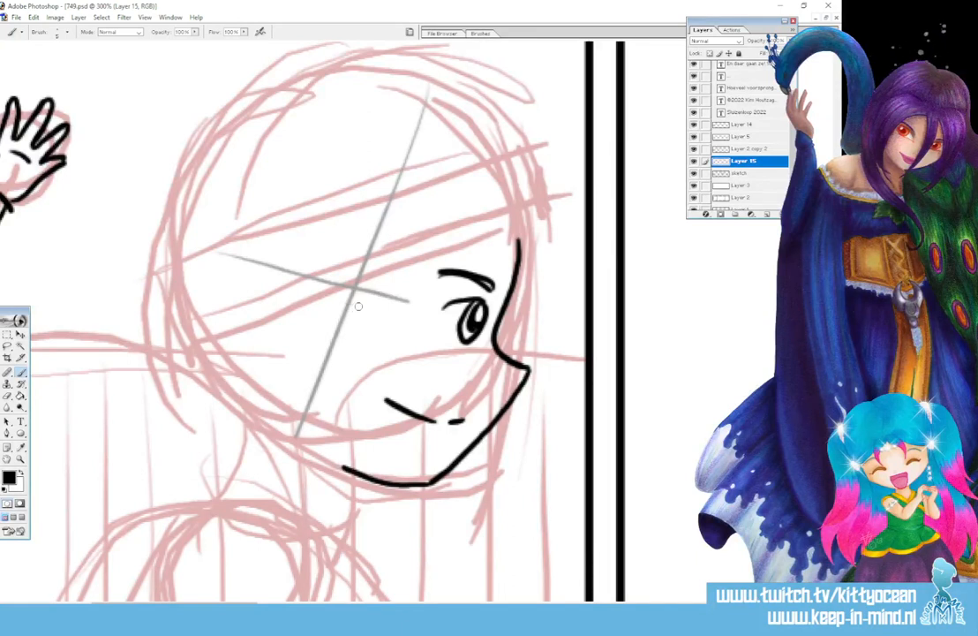
mouse_move(359, 304)
left_mouse_down()
mouse_move(327, 318)
mouse_move(332, 371)
left_mouse_up()
left_click_drag(341, 321, 338, 364)
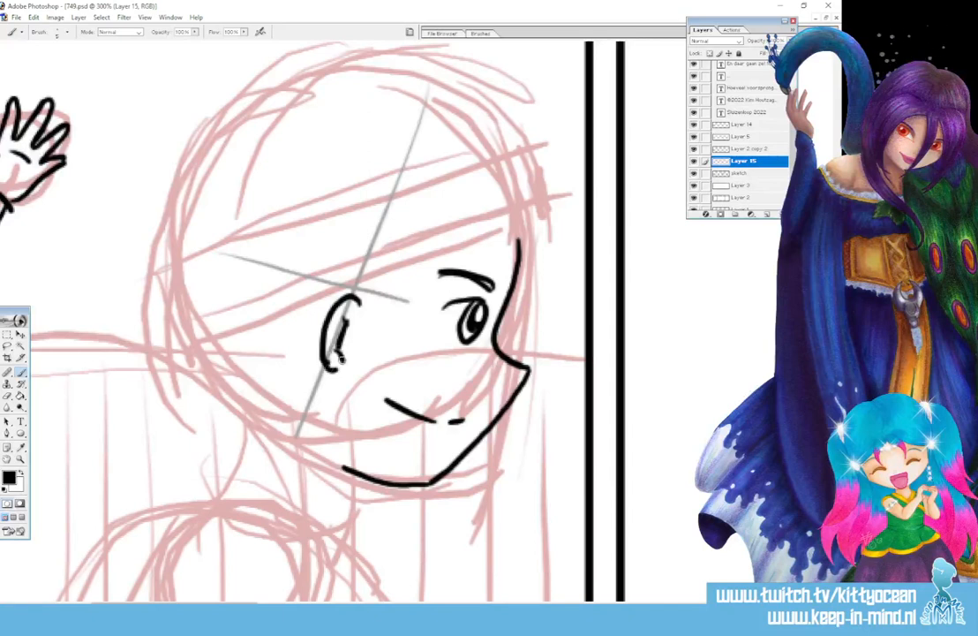
left_click_drag(350, 314, 344, 328)
- Ink the large foreground head's crown and back outline, shift that curve slightly down and inward, and clean its join with the forehead
mouse_move(520, 252)
left_mouse_down()
mouse_move(499, 176)
mouse_move(412, 119)
mouse_move(256, 117)
mouse_move(198, 181)
mouse_move(176, 282)
mouse_move(215, 399)
mouse_move(250, 435)
left_mouse_up()
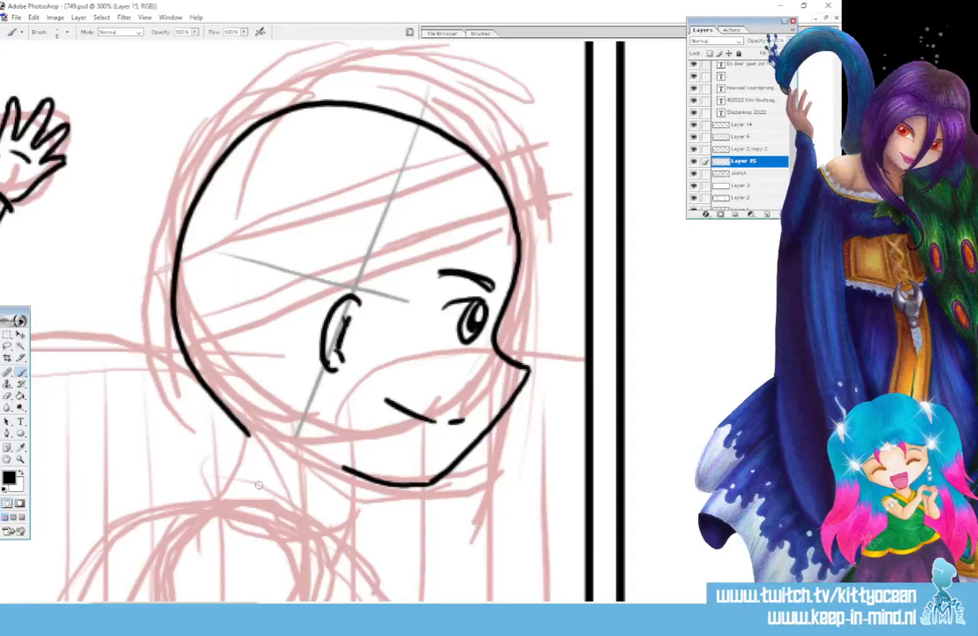
key("l")
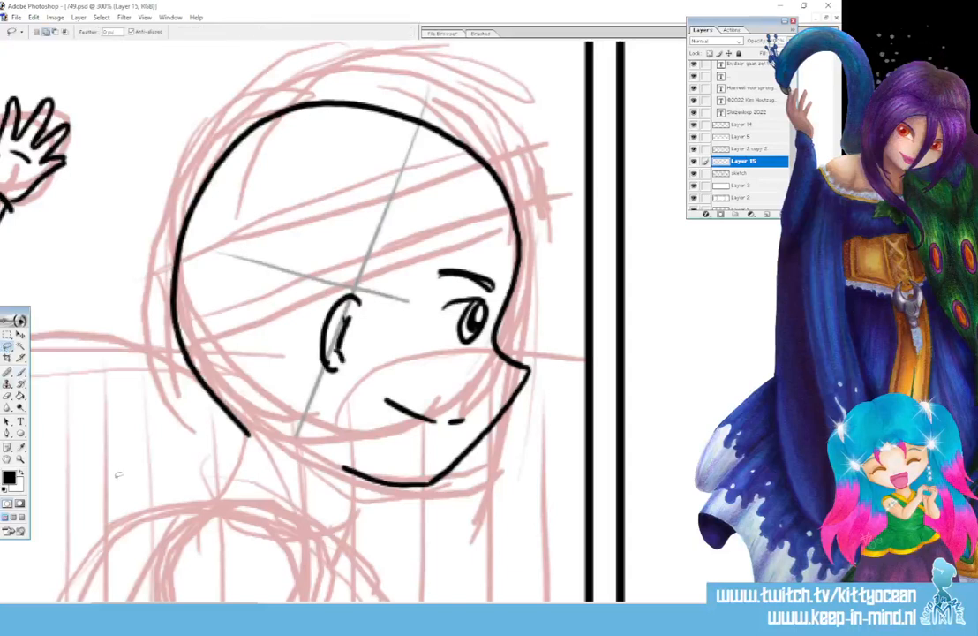
mouse_move(256, 481)
left_mouse_down()
mouse_move(300, 239)
mouse_move(488, 115)
mouse_move(181, 441)
mouse_move(256, 481)
left_mouse_up()
key("v")
left_click_drag(473, 152, 483, 161)
key("Down")
key("Down")
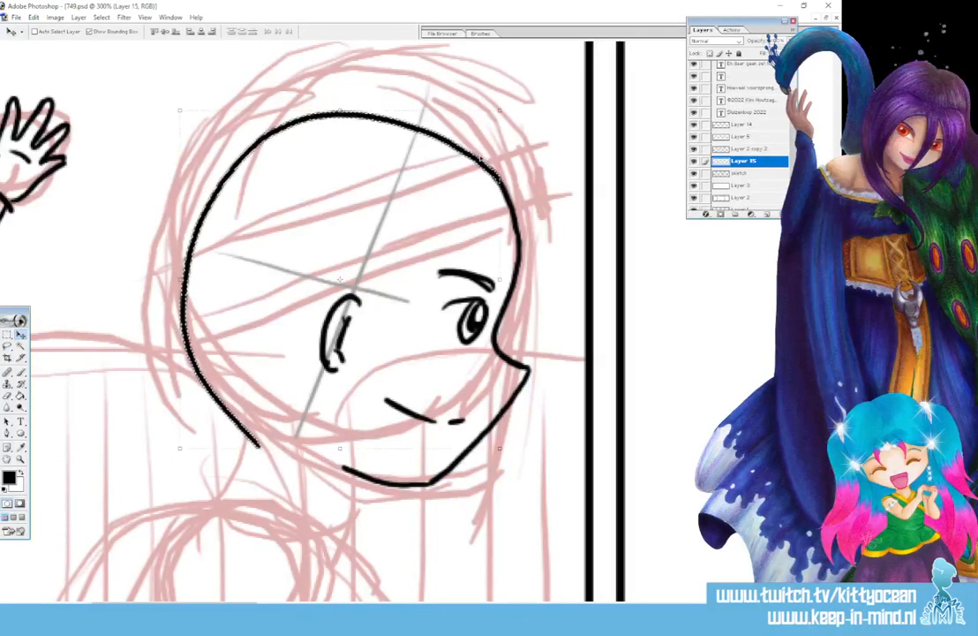
key("ctrl+d")
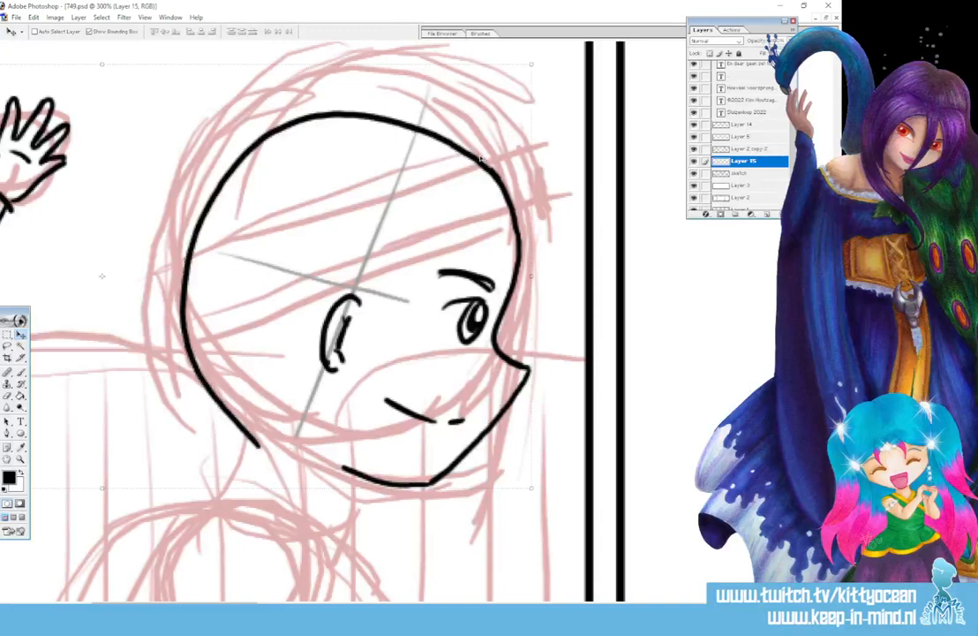
key("b")
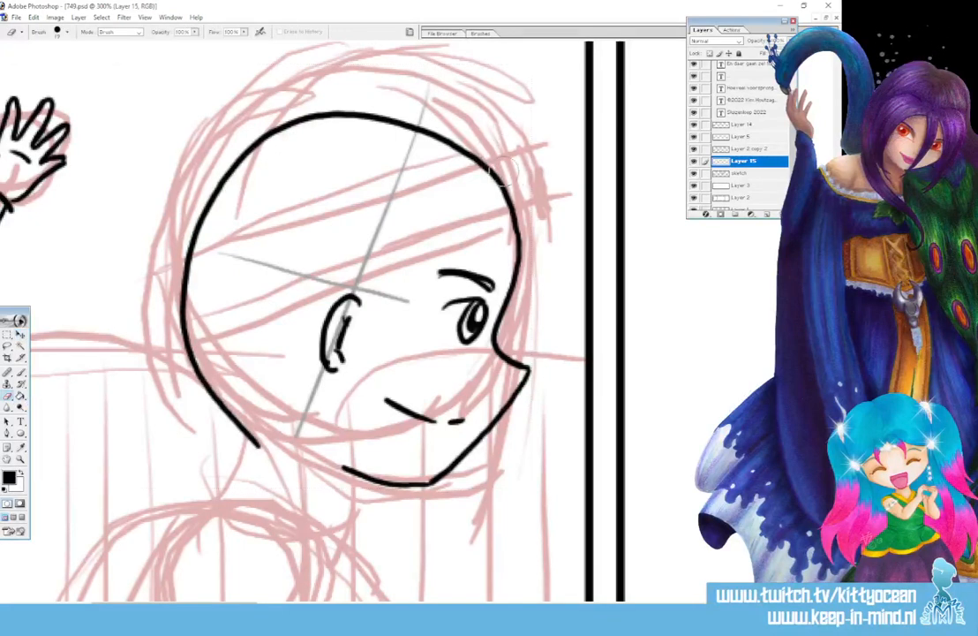
key("b")
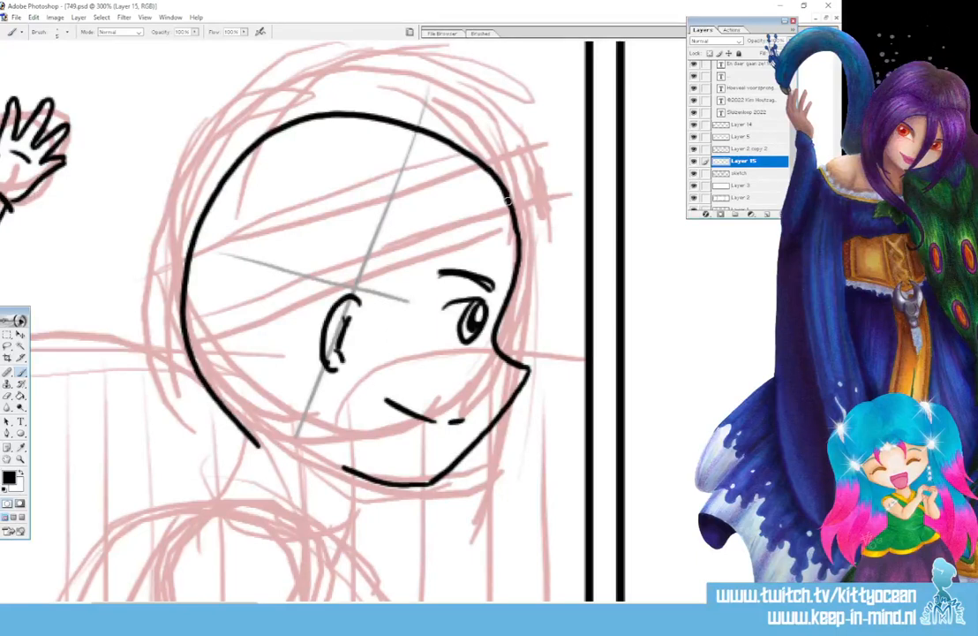
- Extend the foreground head's jawline up toward the ear and ink the front and back lines of the neck
left_click_drag(336, 444, 348, 469)
scroll(361, 497, "down", 3)
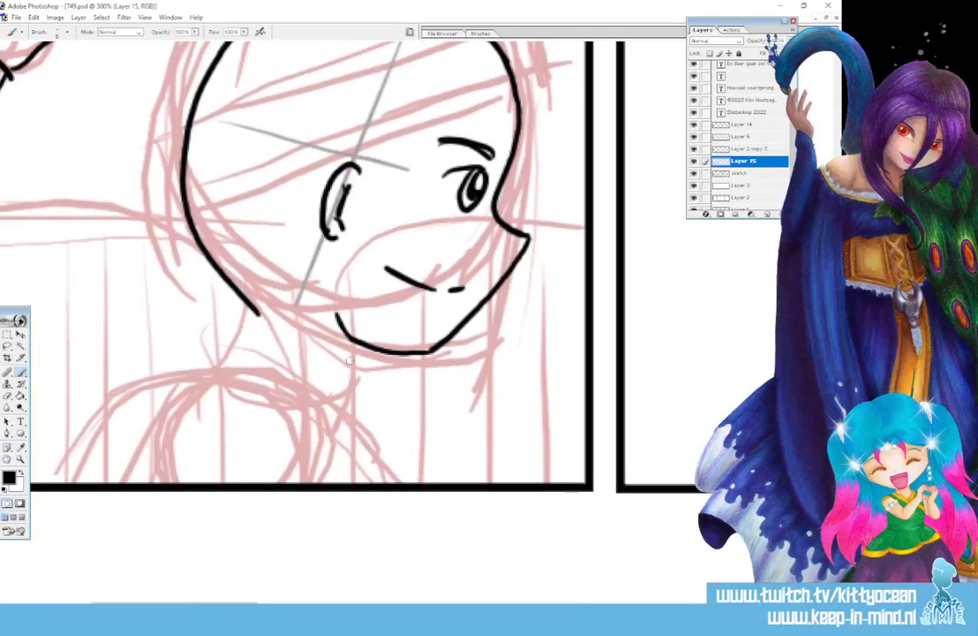
left_click_drag(356, 347, 325, 399)
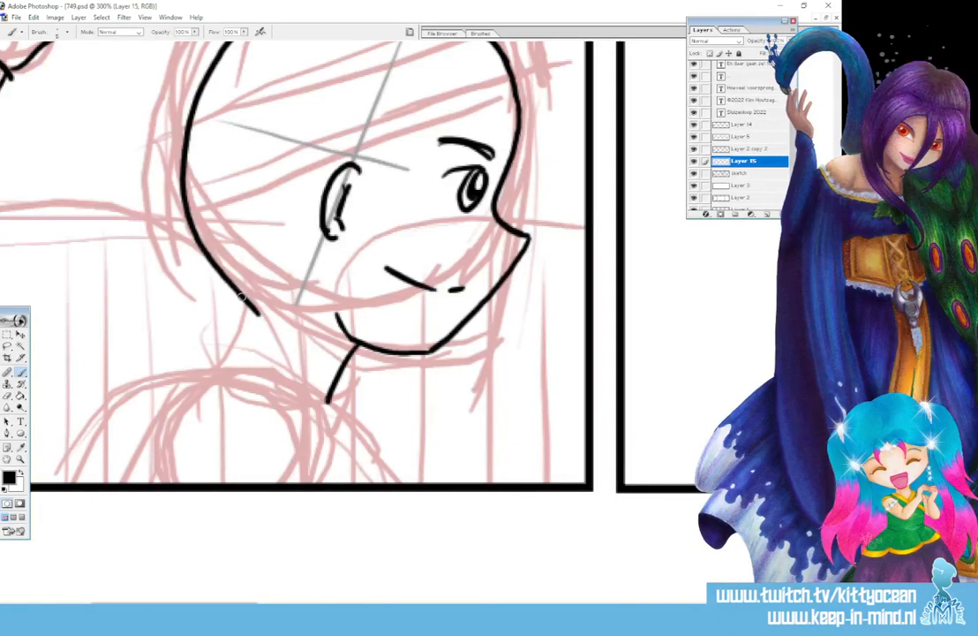
left_click_drag(245, 298, 210, 367)
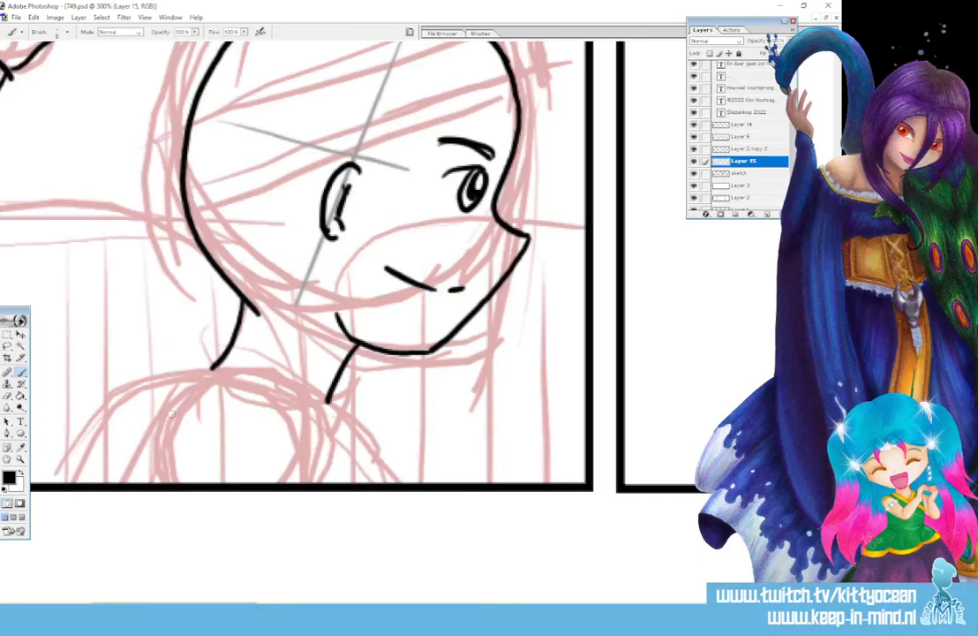
- Ink the foreground figure's rounded shoulder and upper arm down to the panel border, with two short dashes inside the shoulder
mouse_move(172, 414)
left_mouse_down()
mouse_move(252, 386)
mouse_move(322, 482)
left_mouse_up()
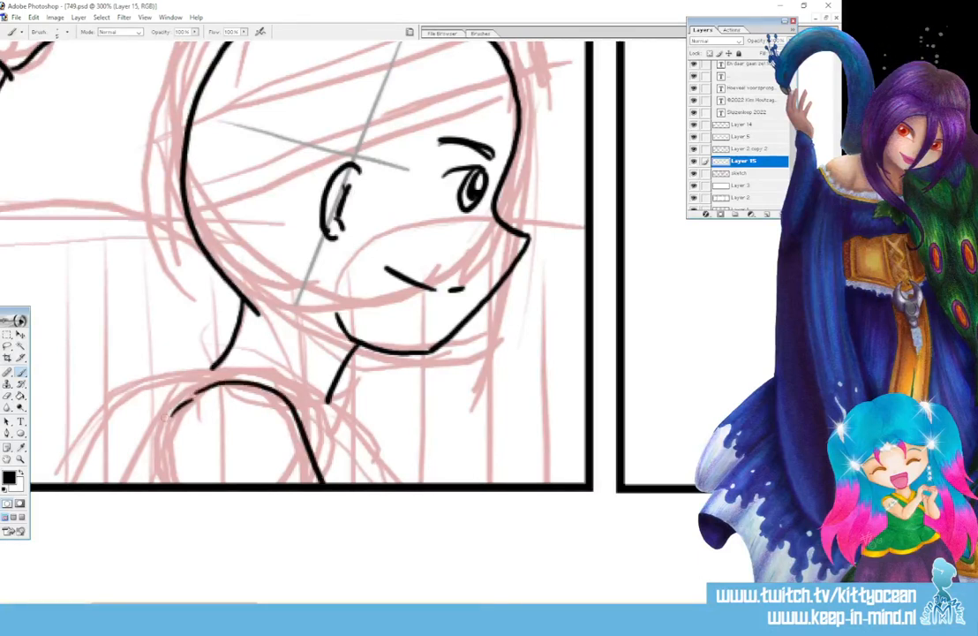
left_click_drag(173, 412, 166, 483)
left_click_drag(185, 431, 210, 421)
left_click_drag(242, 407, 260, 403)
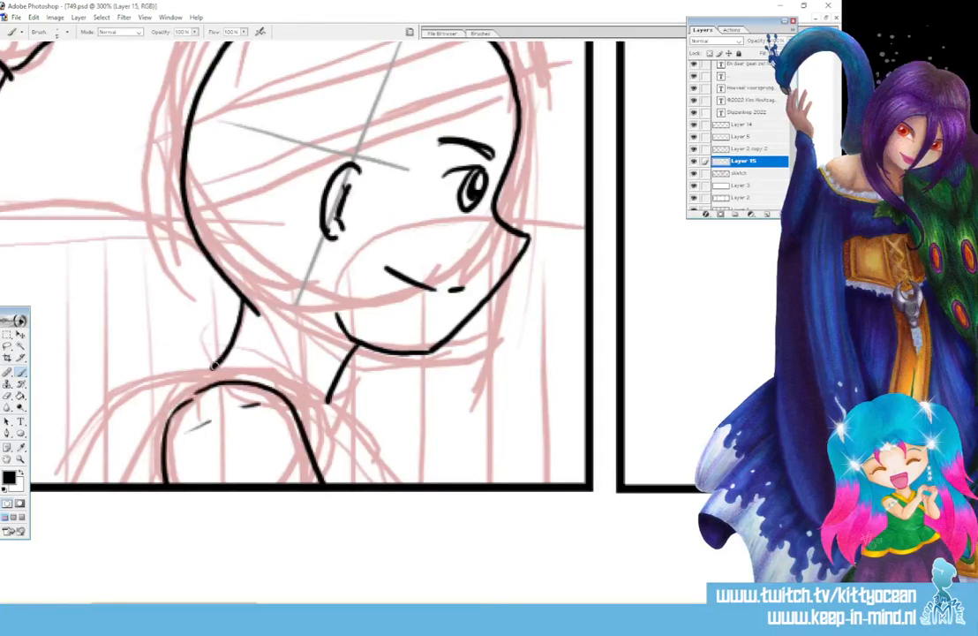
- Ink the foreground figure's neckline, the small curl behind the neck, the chest folds and the back line down to the panel border
mouse_move(213, 367)
left_mouse_down()
mouse_move(334, 427)
mouse_move(333, 415)
mouse_move(338, 431)
left_mouse_up()
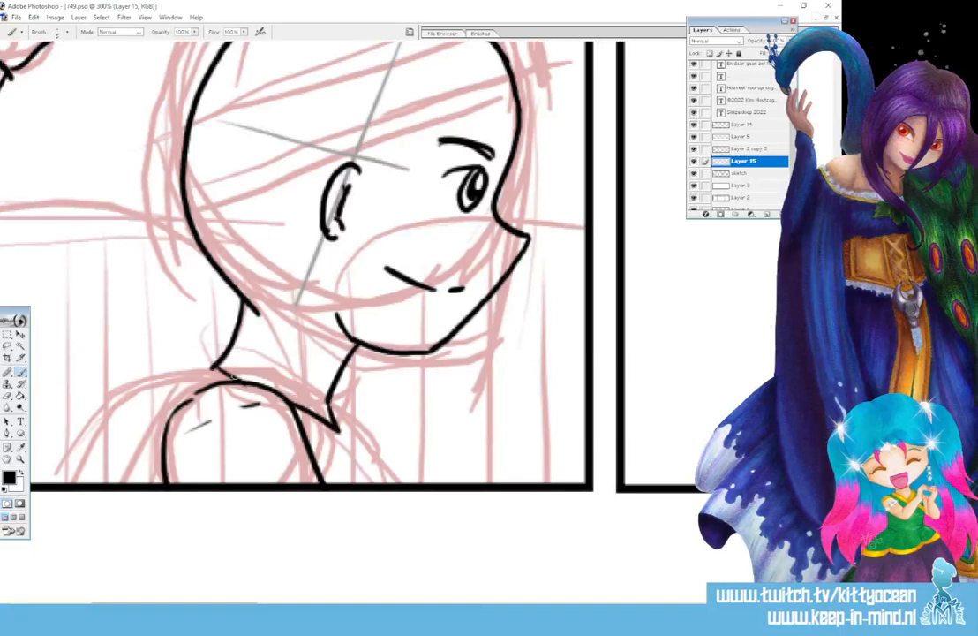
mouse_move(205, 385)
left_mouse_down()
mouse_move(196, 378)
mouse_move(215, 362)
left_mouse_up()
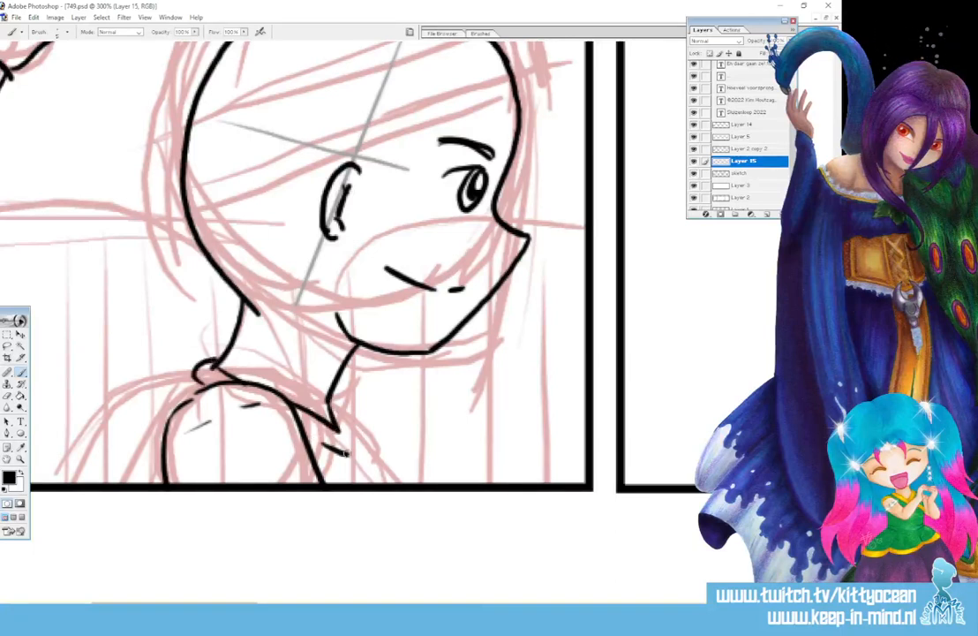
left_click_drag(336, 422, 379, 484)
left_click_drag(325, 442, 352, 453)
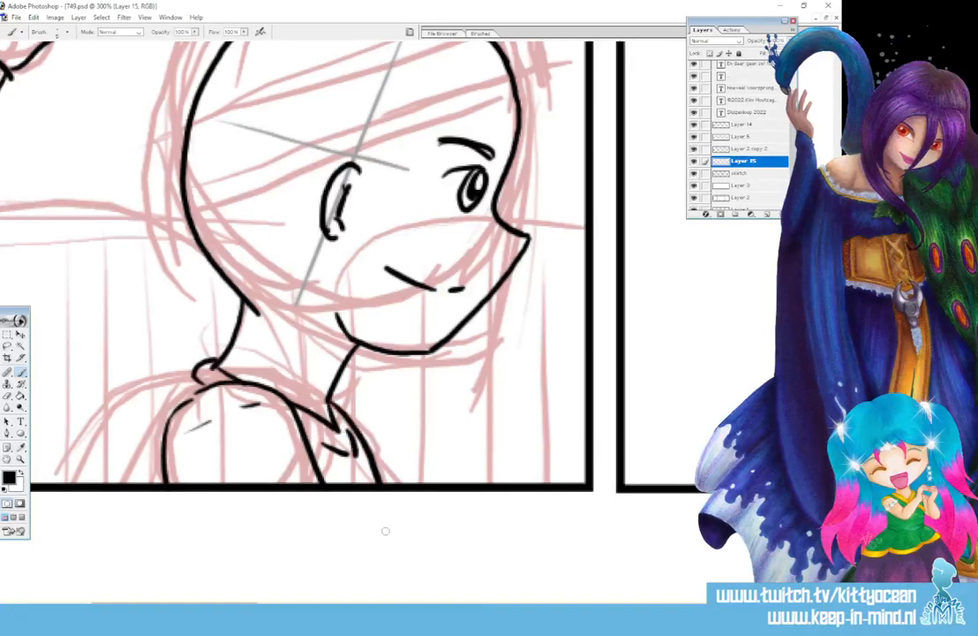
left_click_drag(194, 374, 94, 484)
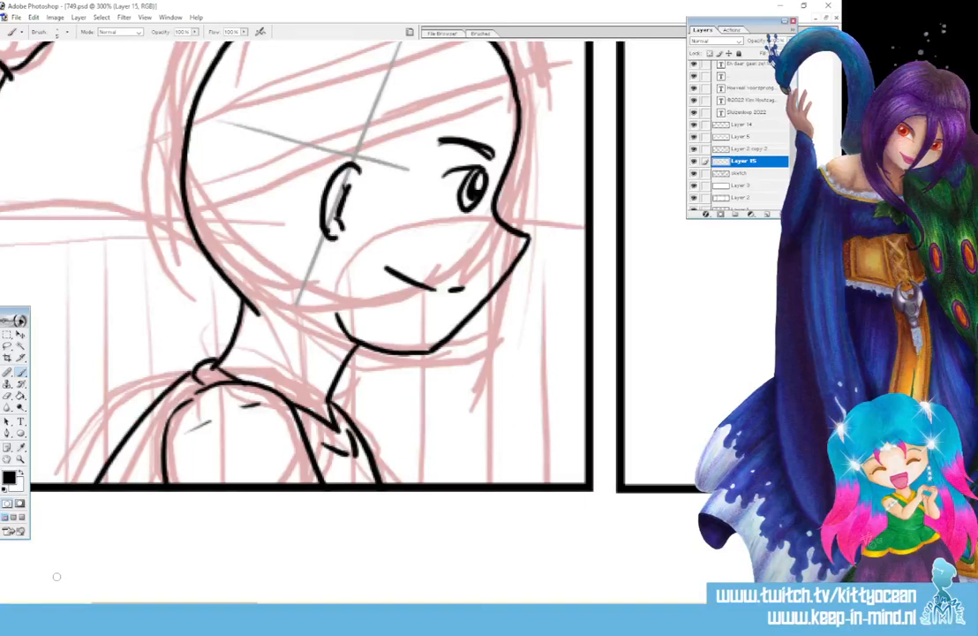
key("ctrl+z")
left_click_drag(195, 374, 121, 484)
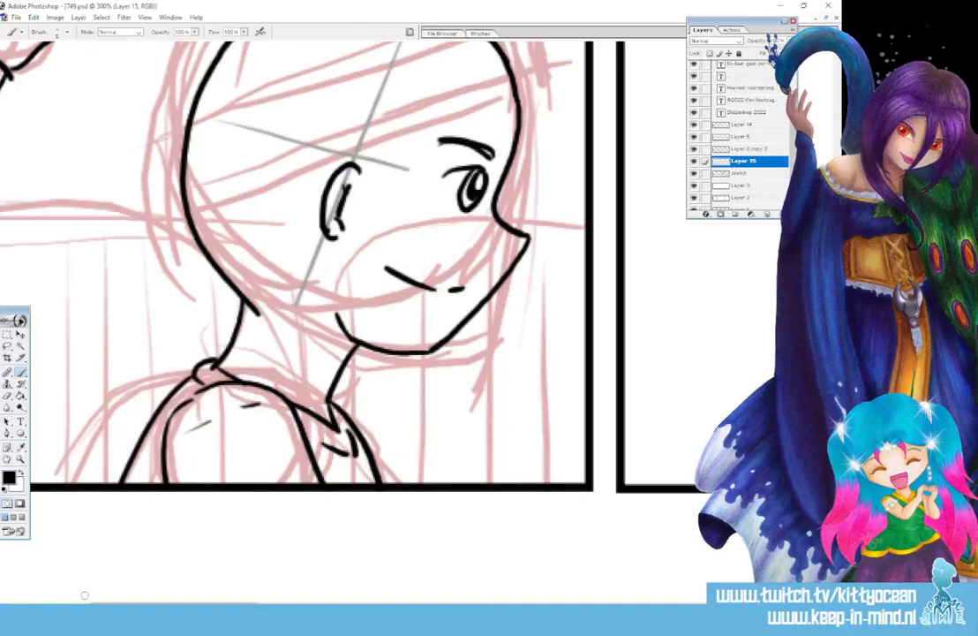
- Ink the wall's top edge across the first panel behind both figures, with its rounded end and the banded strip behind the neck
left_click_drag(496, 217, 587, 228)
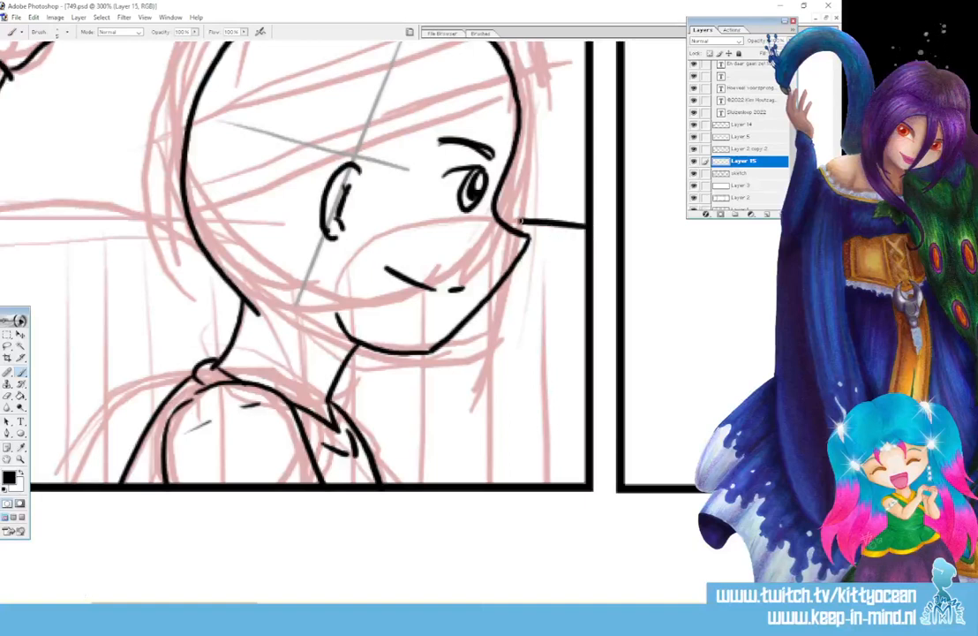
left_click_drag(173, 603, 87, 602)
mouse_move(50, 226)
left_mouse_down()
mouse_move(553, 218)
mouse_move(607, 246)
mouse_move(625, 361)
left_mouse_up()
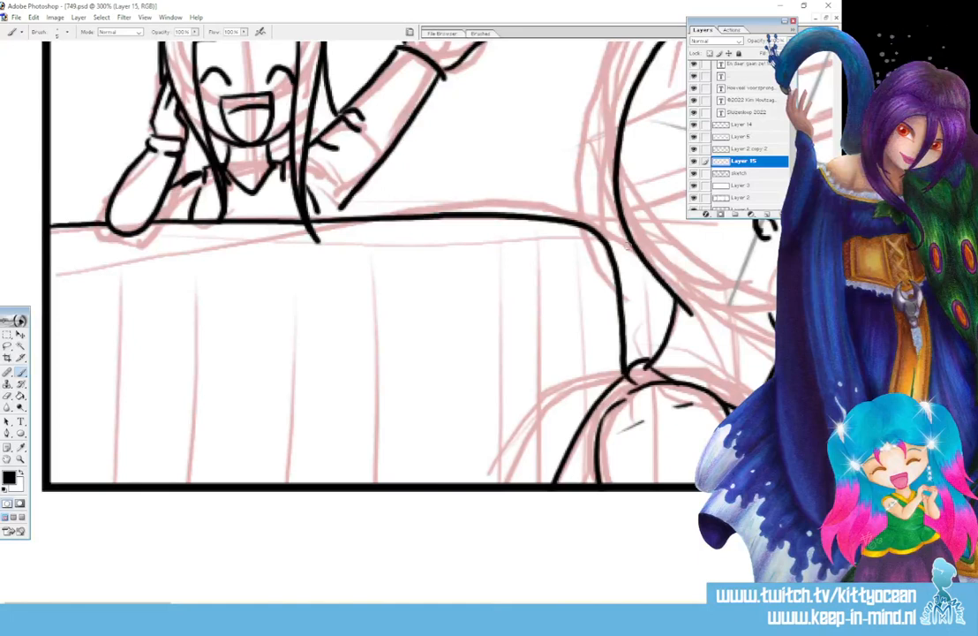
left_click_drag(642, 264, 648, 354)
mouse_move(618, 282)
left_mouse_down()
mouse_move(641, 280)
mouse_move(642, 297)
left_mouse_up()
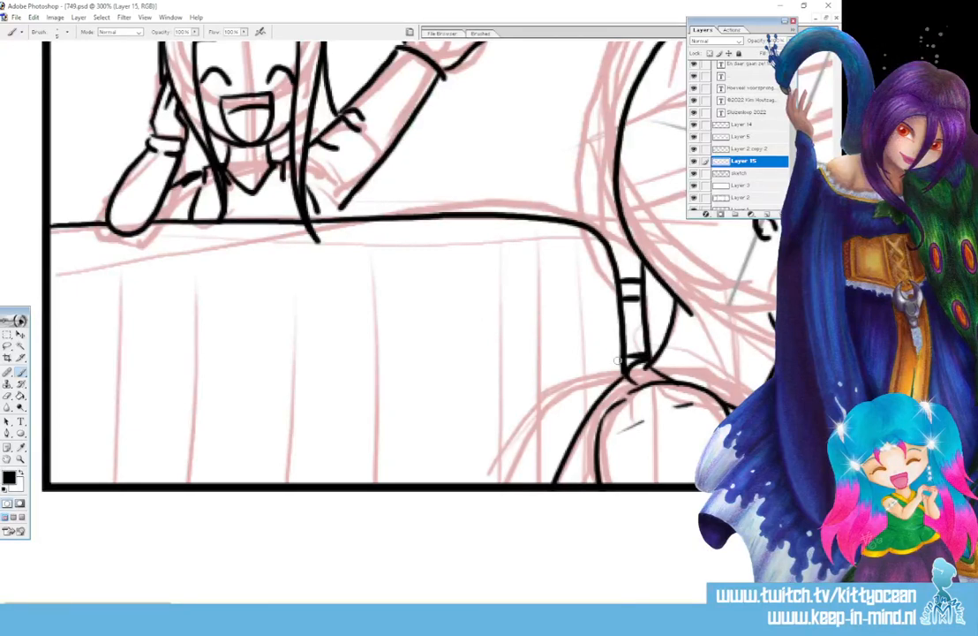
- Ink a round head outline over the sketch of the figure wearing number 530 in the next panel
left_click_drag(89, 604, 308, 603)
scroll(455, 322, "up", 5)
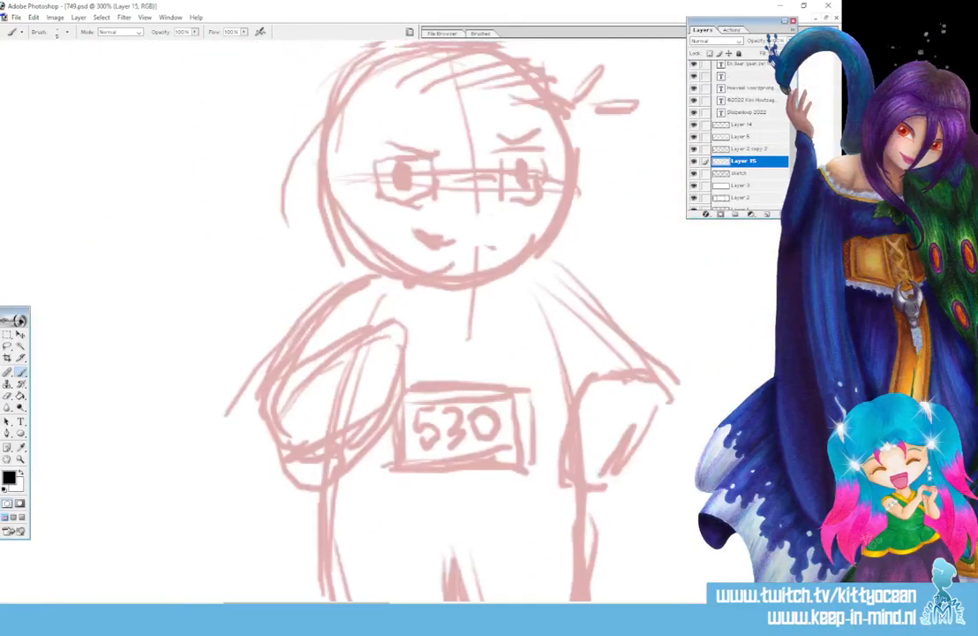
mouse_move(473, 309)
left_mouse_down()
mouse_move(562, 255)
mouse_move(579, 205)
mouse_move(576, 164)
mouse_move(536, 113)
left_mouse_up()
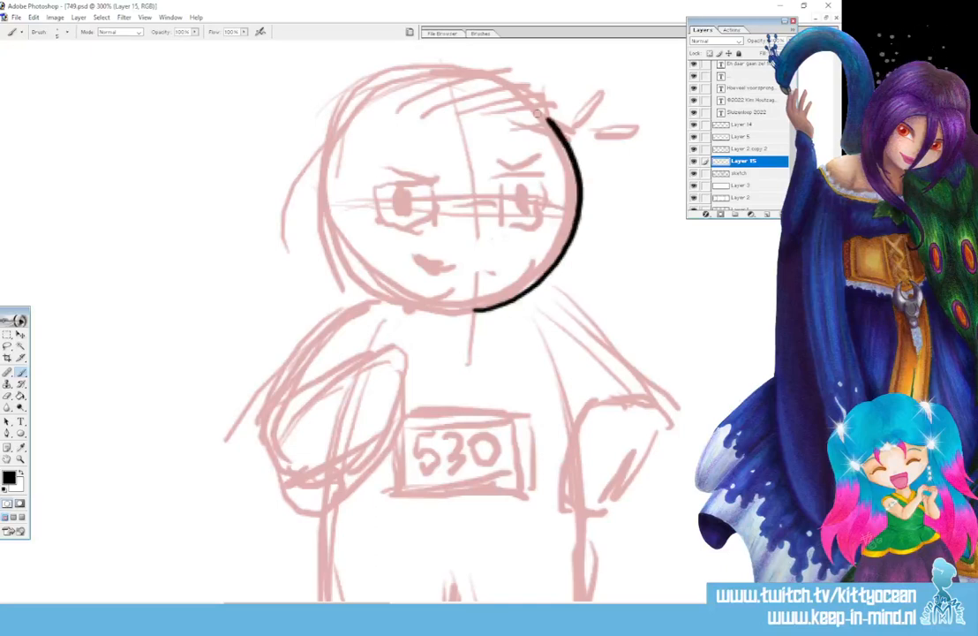
key("ctrl+z")
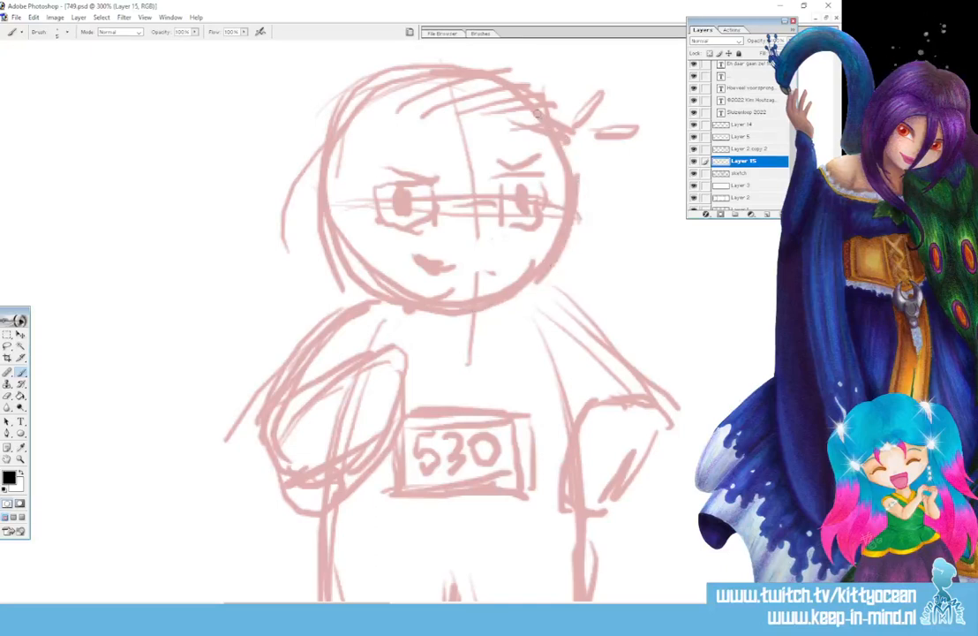
mouse_move(471, 309)
left_mouse_down()
mouse_move(555, 250)
mouse_move(569, 209)
mouse_move(568, 137)
mouse_move(552, 103)
mouse_move(518, 80)
mouse_move(454, 68)
mouse_move(386, 92)
mouse_move(334, 164)
mouse_move(332, 246)
mouse_move(408, 309)
left_mouse_up()
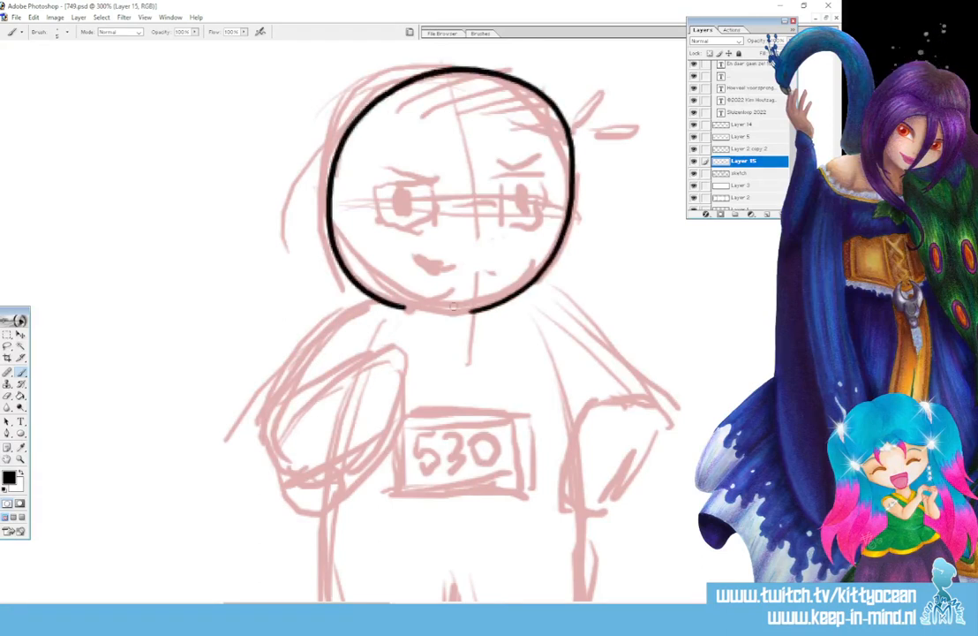
key("ctrl+z")
mouse_move(449, 306)
left_mouse_down()
mouse_move(344, 273)
mouse_move(328, 163)
mouse_move(430, 67)
mouse_move(530, 88)
mouse_move(572, 155)
mouse_move(556, 256)
mouse_move(496, 305)
mouse_move(417, 310)
left_mouse_up()
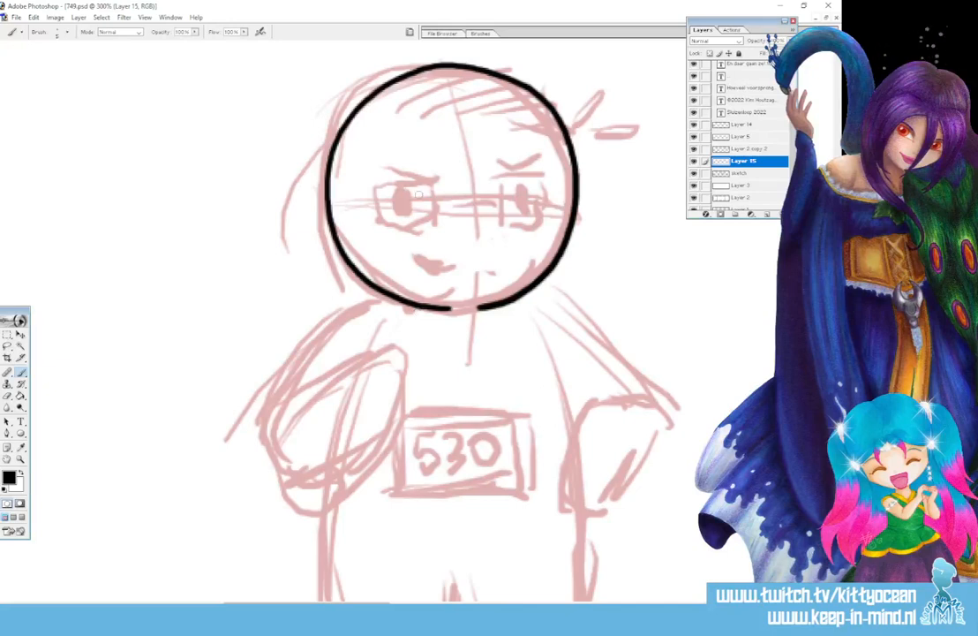
- Ink two narrow oval eyes with dark pupils on the round-headed figure
mouse_move(406, 187)
left_mouse_down()
mouse_move(407, 222)
mouse_move(406, 188)
left_mouse_up()
mouse_move(520, 184)
left_mouse_down()
mouse_move(515, 209)
mouse_move(521, 186)
left_mouse_up()
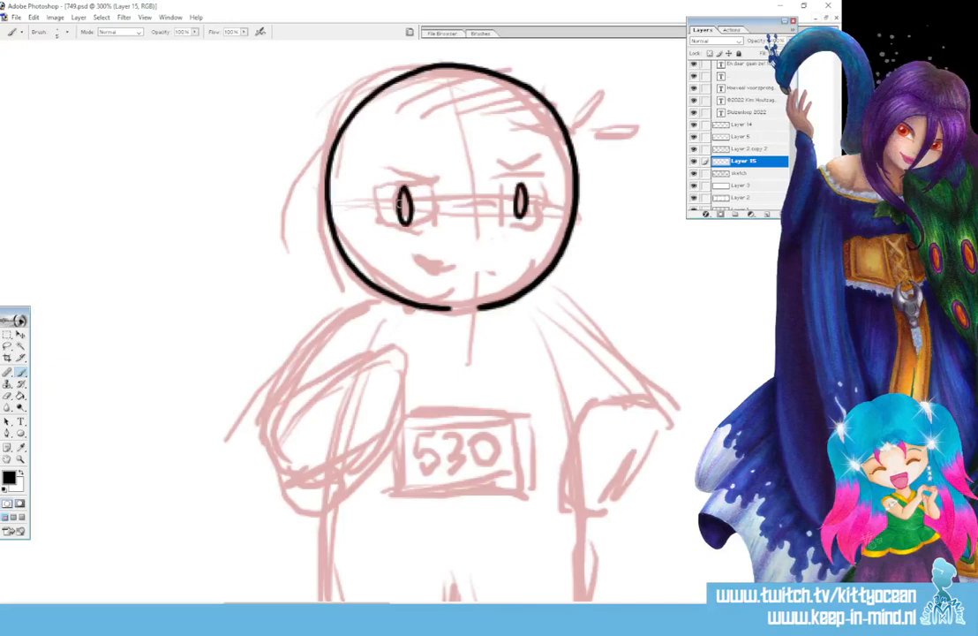
left_click_drag(404, 198, 404, 215)
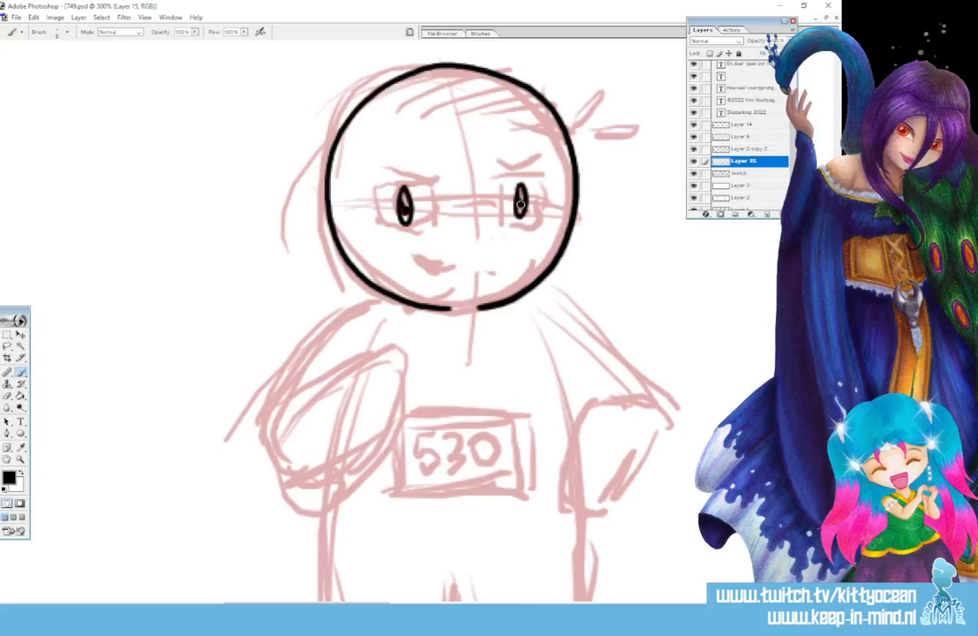
- Ink glasses around the figure's eyes, with two flat-topped rounded frames and a short bridge between them
left_click_drag(371, 173, 421, 171)
left_click_drag(503, 174, 544, 171)
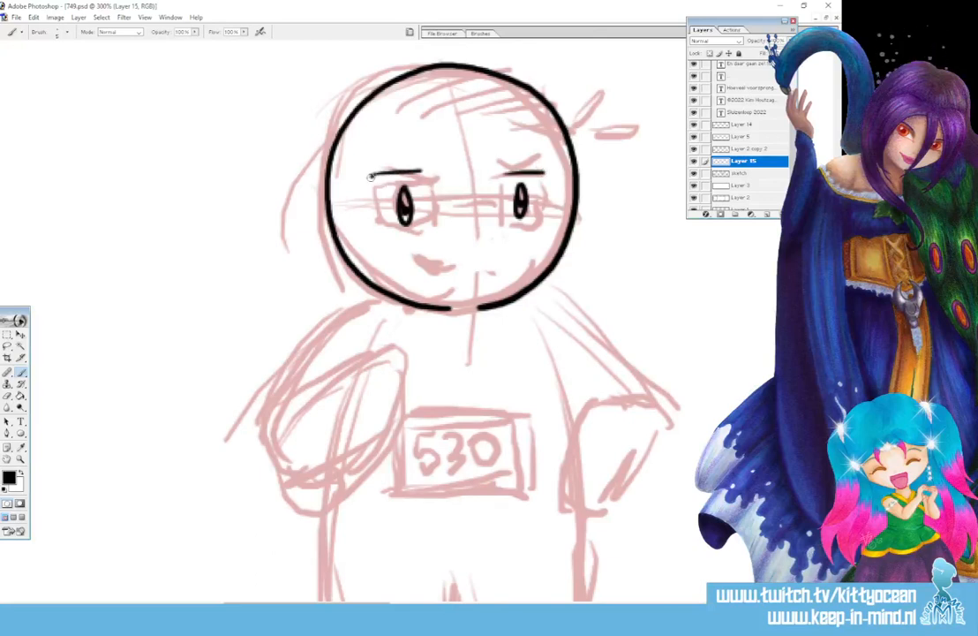
mouse_move(369, 173)
left_mouse_down()
mouse_move(377, 224)
mouse_move(432, 172)
left_mouse_up()
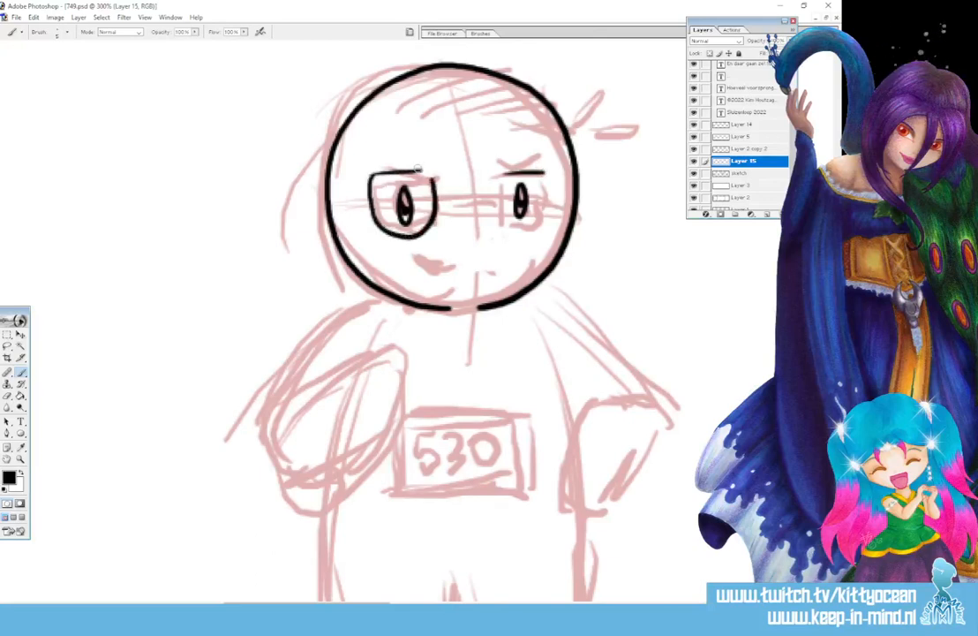
mouse_move(496, 175)
left_mouse_down()
mouse_move(503, 230)
mouse_move(522, 237)
mouse_move(539, 228)
mouse_move(549, 206)
mouse_move(542, 173)
left_mouse_up()
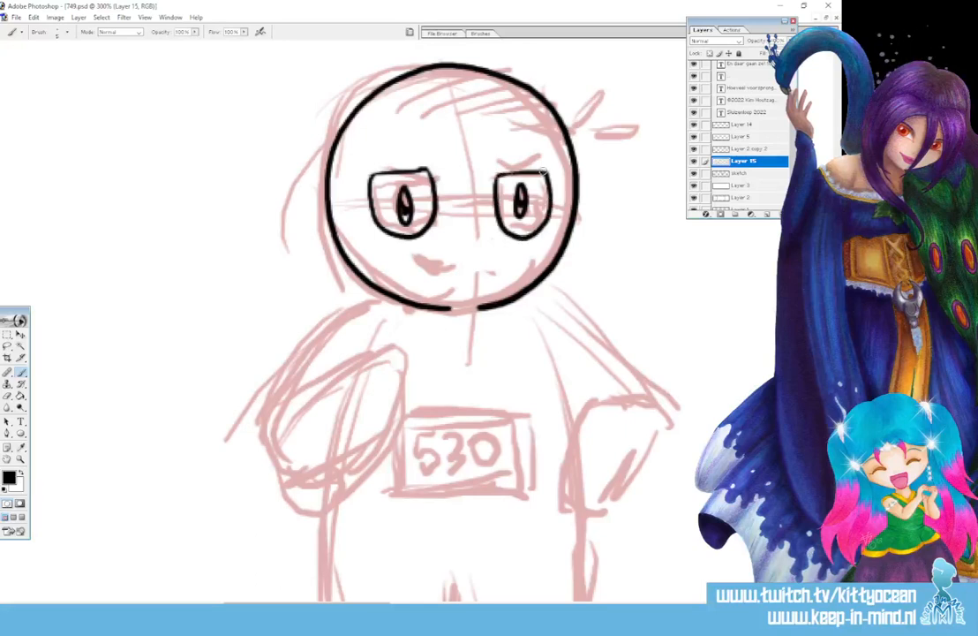
left_click_drag(448, 203, 489, 203)
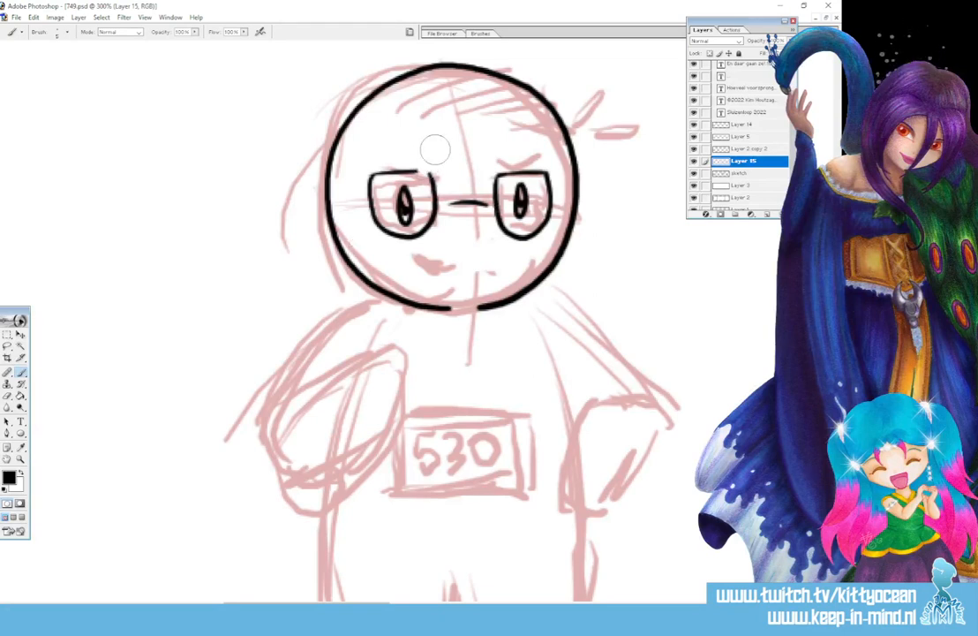
left_click_drag(413, 171, 428, 170)
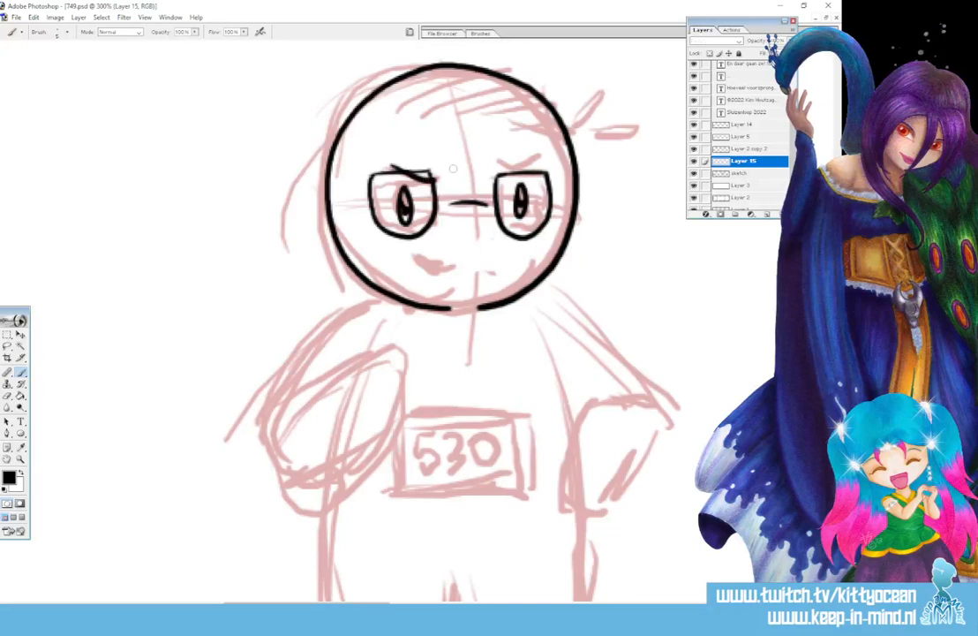
- Ink slanted, frowning eyebrows over the glasses and a small crooked smile on the round-headed figure
left_click_drag(391, 166, 435, 180)
left_click_drag(497, 180, 542, 164)
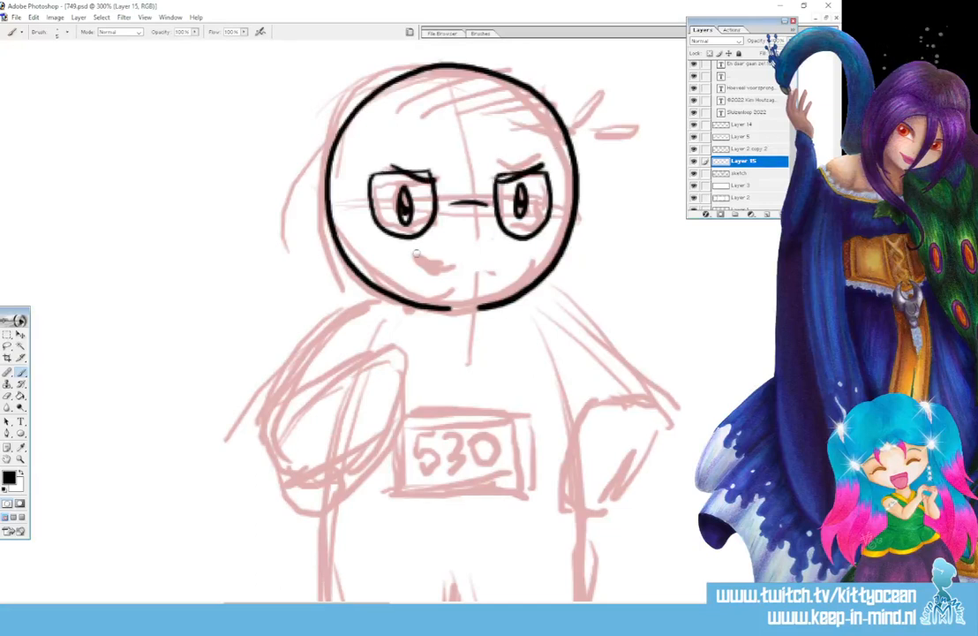
left_click_drag(406, 255, 453, 266)
scroll(475, 254, "up", 5)
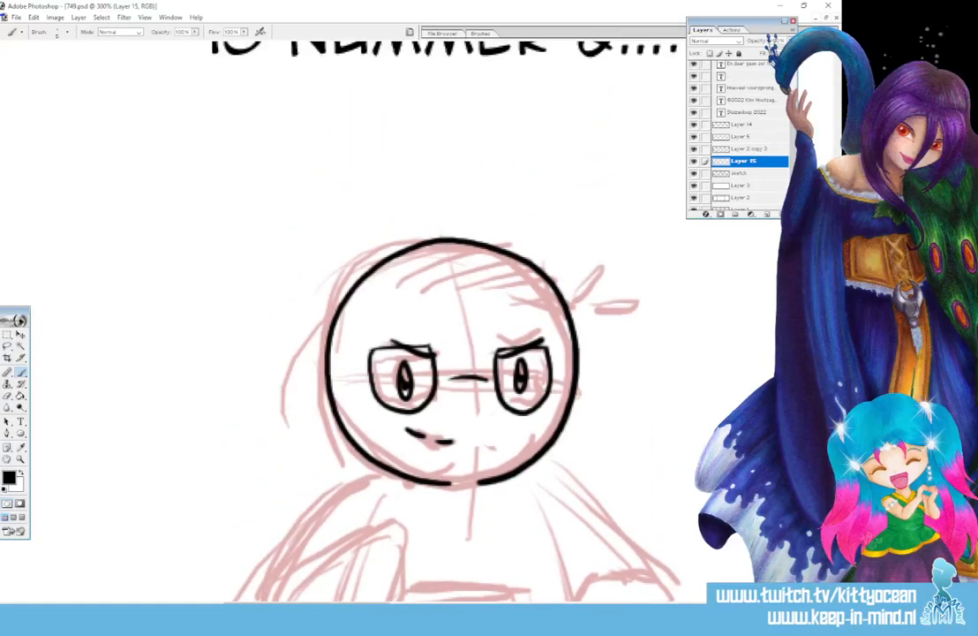
- Ink swept-back hair strands across the top of the bespectacled figure's head, ending in a small tuft at the far side
mouse_move(405, 299)
left_mouse_down()
mouse_move(450, 250)
mouse_move(503, 252)
left_mouse_up()
mouse_move(464, 294)
left_mouse_down()
mouse_move(538, 257)
mouse_move(556, 275)
left_mouse_up()
left_click_drag(507, 301, 578, 291)
mouse_move(528, 302)
left_mouse_down()
mouse_move(565, 302)
mouse_move(582, 315)
mouse_move(570, 274)
mouse_move(486, 239)
mouse_move(428, 238)
left_mouse_up()
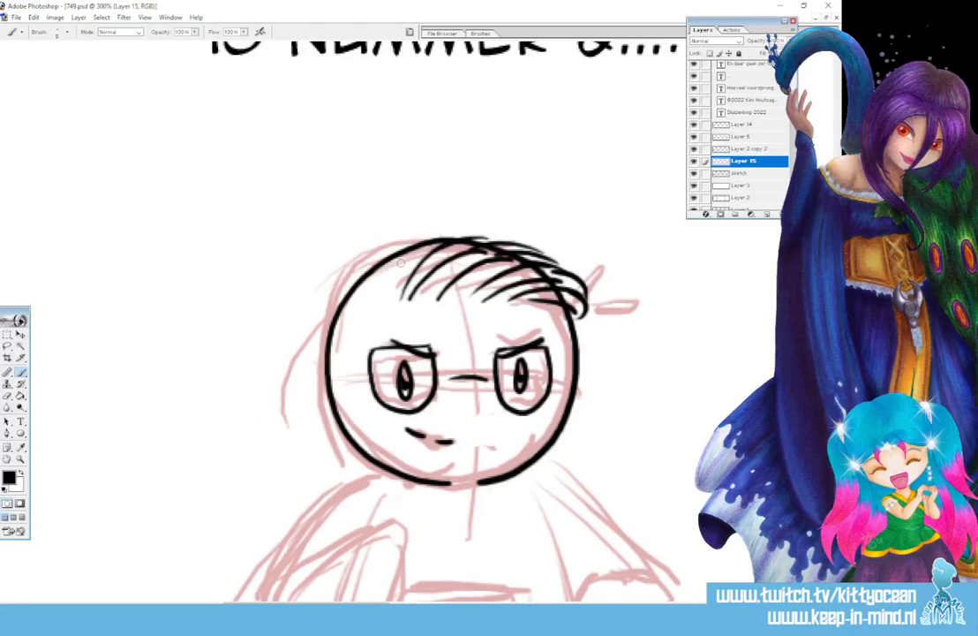
- Fill in the figure's hairline with short curly strokes running from the forehead down to the side of the head
mouse_move(388, 305)
left_mouse_down()
mouse_move(412, 247)
mouse_move(390, 256)
mouse_move(388, 295)
mouse_move(388, 270)
mouse_move(354, 290)
left_mouse_up()
mouse_move(352, 311)
left_mouse_down()
mouse_move(335, 317)
mouse_move(331, 350)
mouse_move(327, 325)
left_mouse_up()
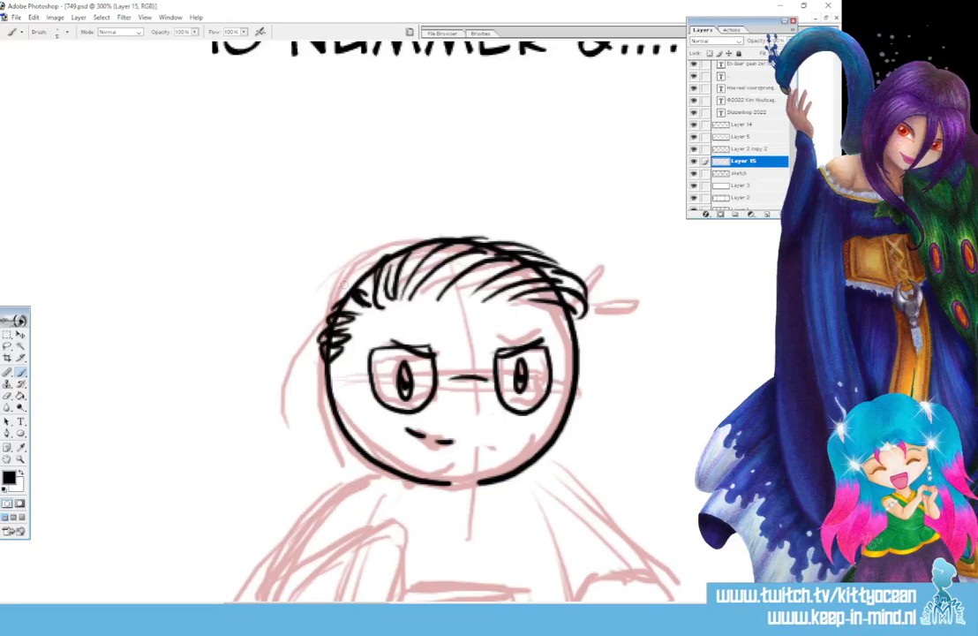
left_click_drag(353, 286, 364, 277)
left_click_drag(361, 277, 385, 262)
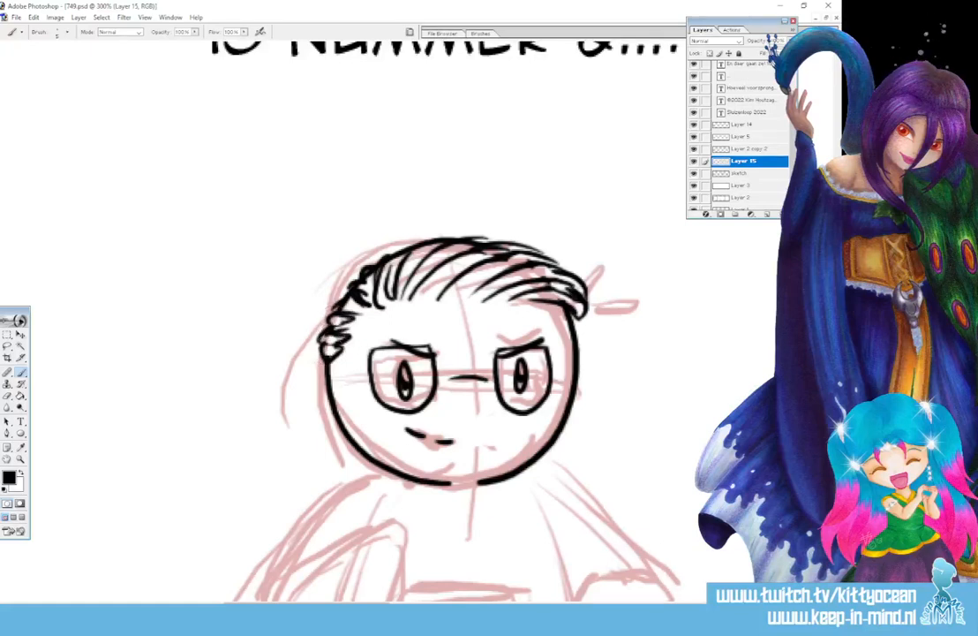
left_click_drag(336, 346, 329, 325)
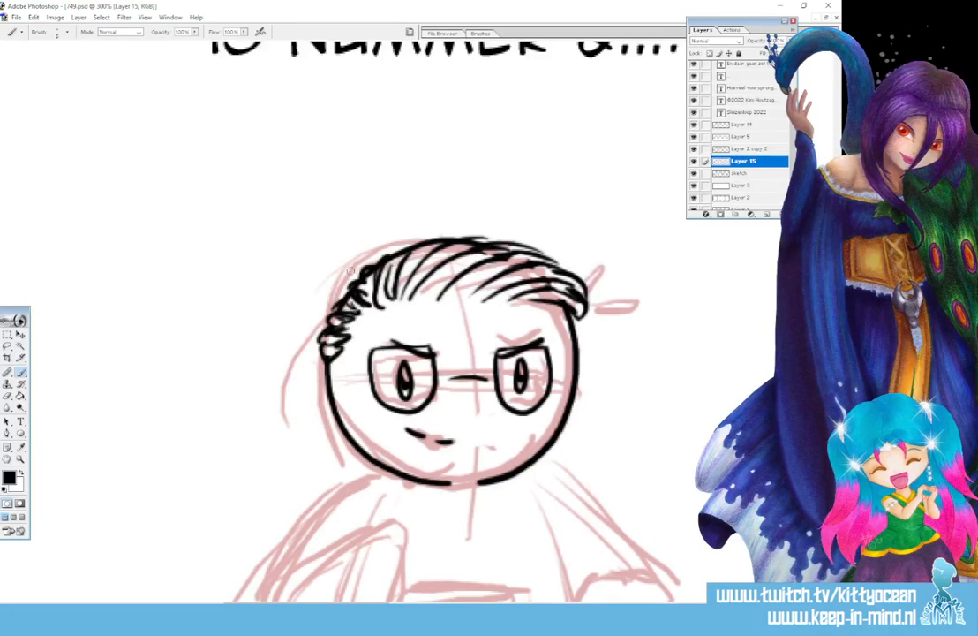
- Ink the figure's shoulders and both bent arms with large rounded hands over the sketch
scroll(353, 318, "down", 5)
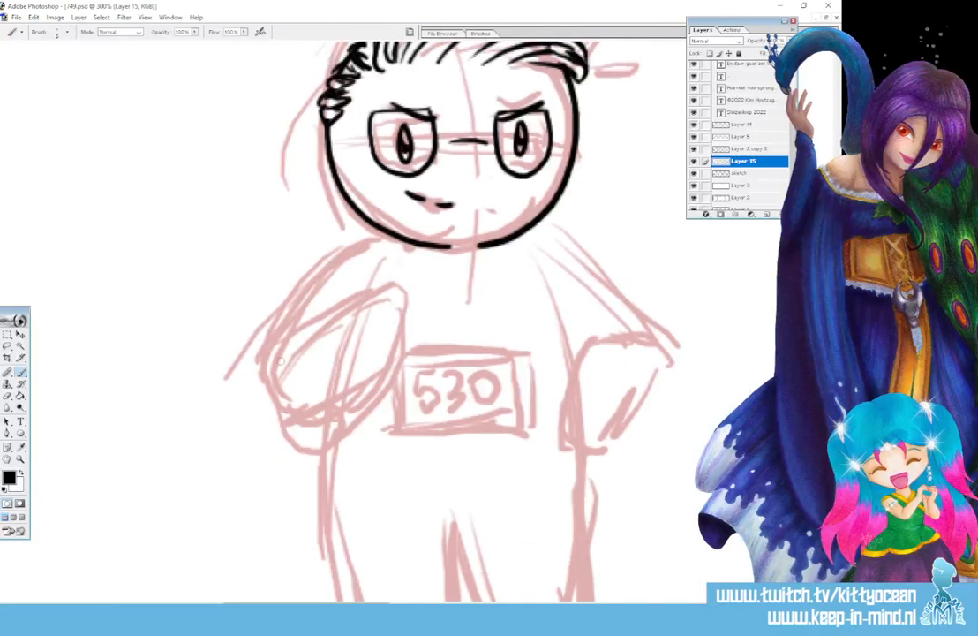
mouse_move(280, 358)
left_mouse_down()
mouse_move(327, 315)
mouse_move(403, 285)
mouse_move(416, 338)
mouse_move(337, 417)
mouse_move(265, 412)
mouse_move(268, 328)
mouse_move(333, 259)
mouse_move(379, 233)
mouse_move(398, 234)
mouse_move(365, 284)
left_mouse_up()
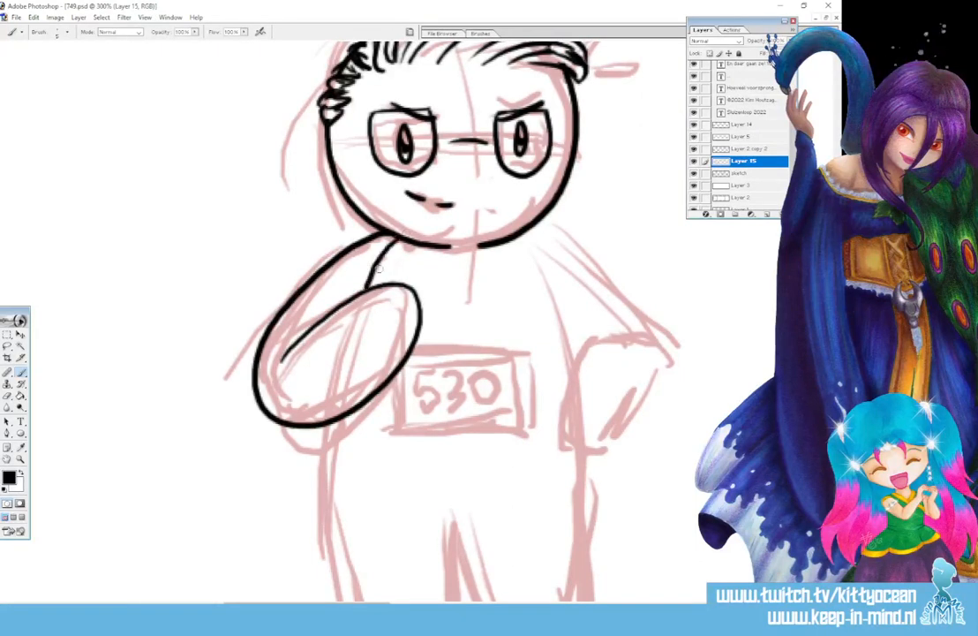
left_click_drag(522, 234, 575, 355)
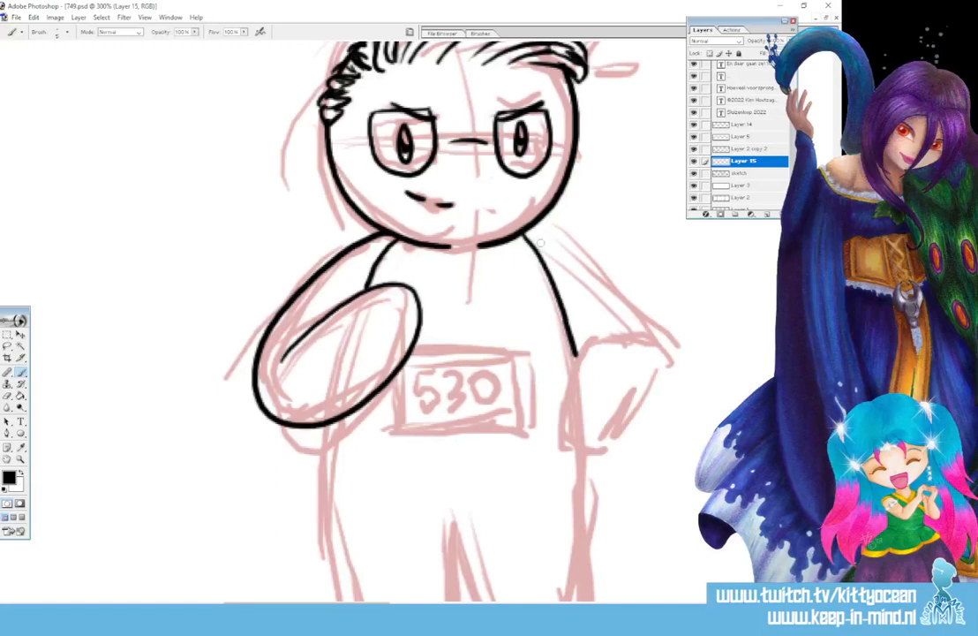
mouse_move(527, 232)
left_mouse_down()
mouse_move(570, 252)
mouse_move(643, 326)
left_mouse_up()
mouse_move(584, 337)
left_mouse_down()
mouse_move(652, 338)
mouse_move(608, 435)
mouse_move(570, 383)
mouse_move(600, 337)
left_mouse_up()
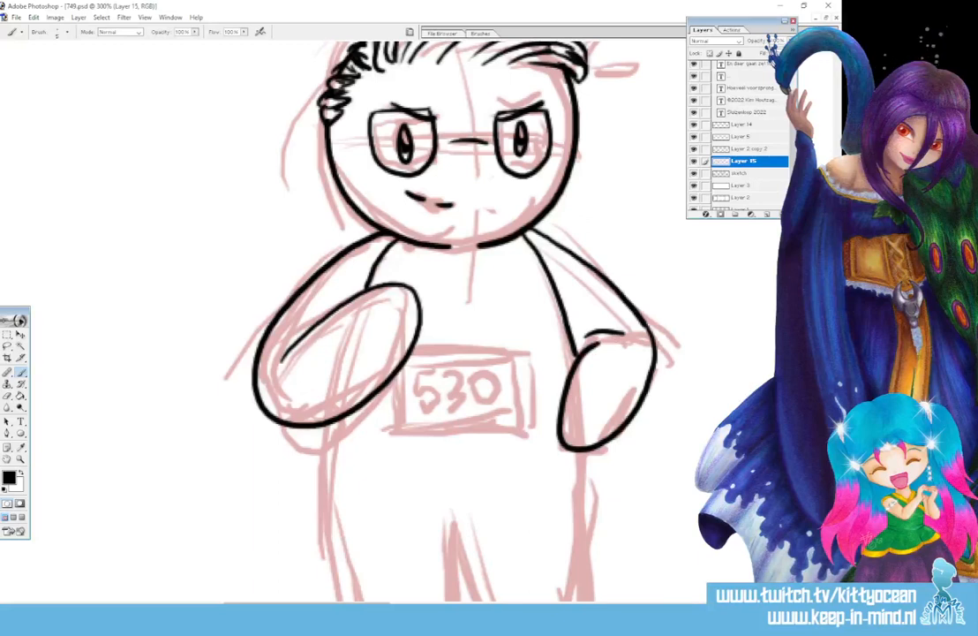
- Ink the figure's body sides and both legs down to the panel's lower border, with a pointed gap between the legs
scroll(353, 318, "down", 5)
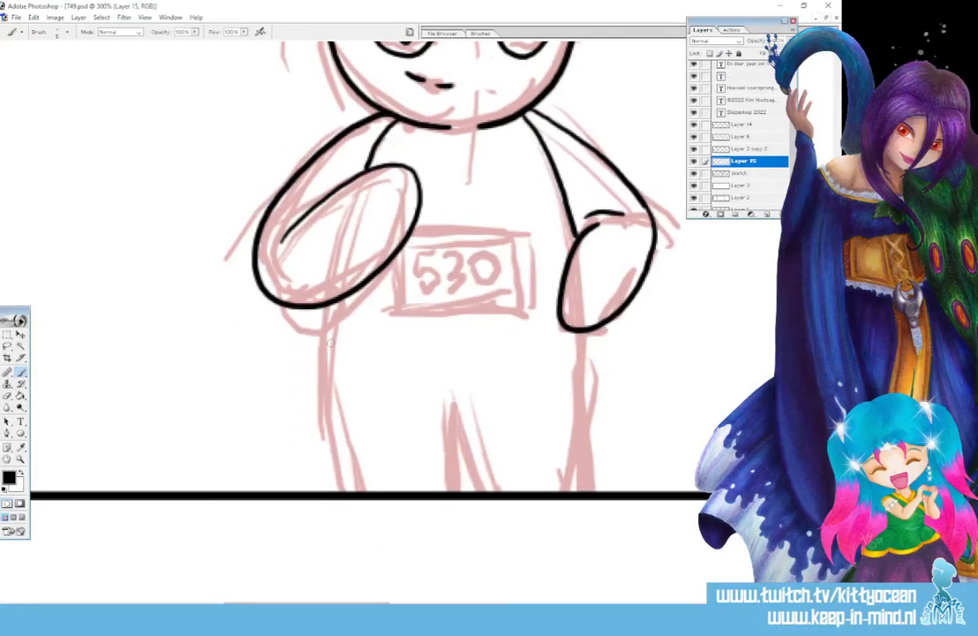
left_click_drag(328, 304, 341, 489)
left_click_drag(452, 390, 455, 490)
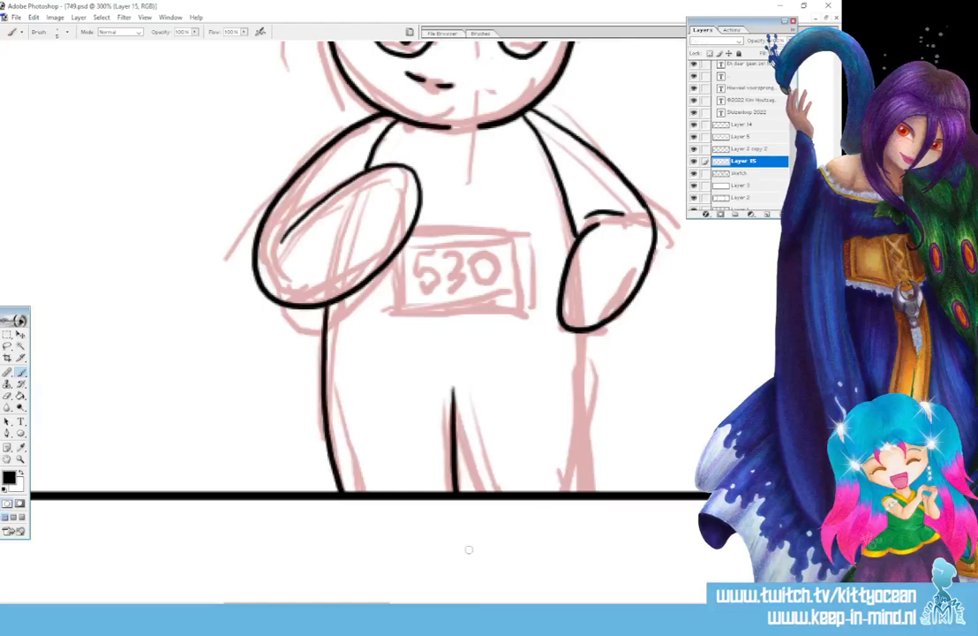
left_click_drag(453, 389, 503, 490)
mouse_move(582, 330)
left_mouse_down()
mouse_move(598, 490)
mouse_move(611, 492)
left_mouse_up()
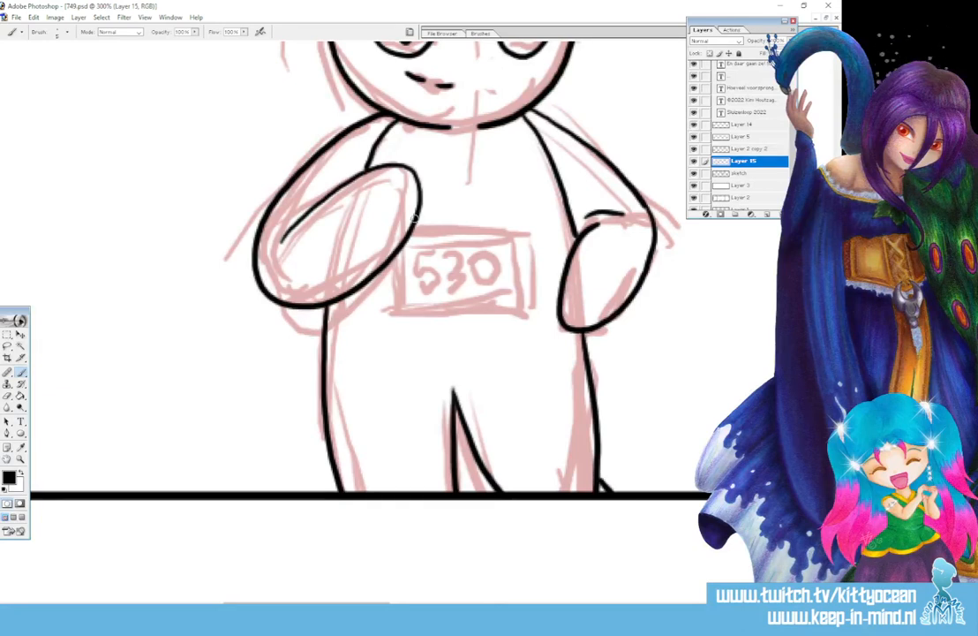
- Ink the rectangular race bib with the number 530 on the figure's chest, and two sweat drops beside the head
left_click_drag(420, 225, 519, 222)
mouse_move(394, 232)
left_mouse_down()
mouse_move(397, 309)
mouse_move(521, 309)
left_mouse_up()
left_click_drag(522, 224, 524, 310)
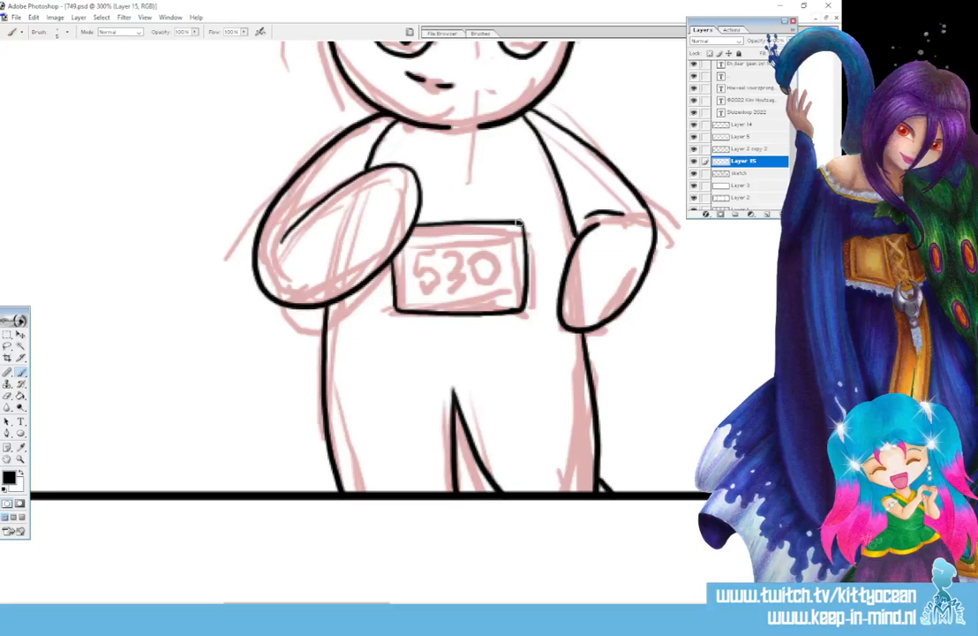
mouse_move(425, 249)
left_mouse_down()
mouse_move(415, 284)
mouse_move(440, 246)
mouse_move(447, 280)
left_mouse_up()
left_click_drag(492, 250, 479, 253)
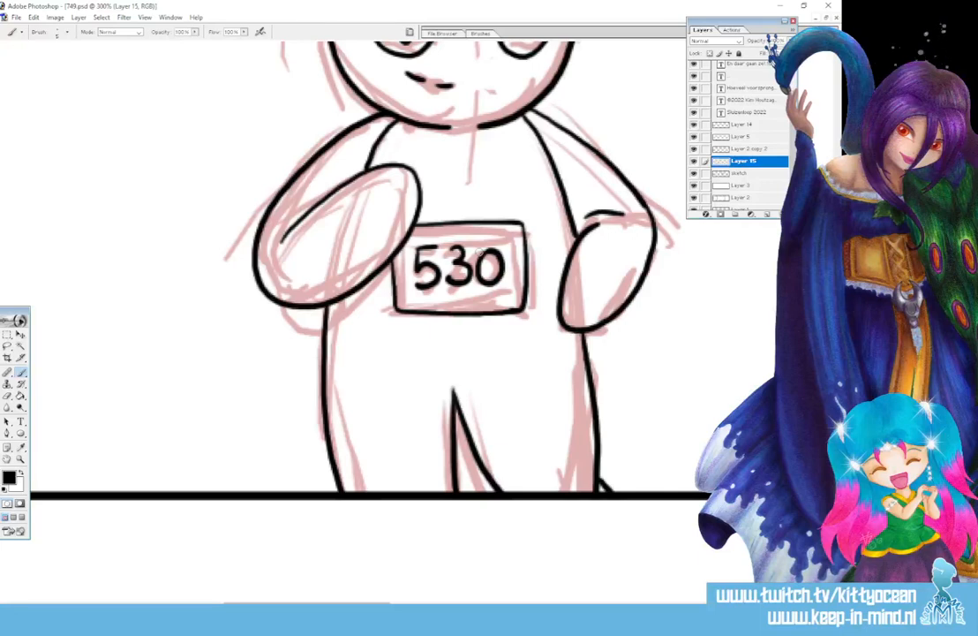
scroll(479, 252, "up", 7)
mouse_move(606, 214)
left_mouse_down()
mouse_move(623, 200)
mouse_move(609, 216)
mouse_move(620, 232)
left_mouse_up()
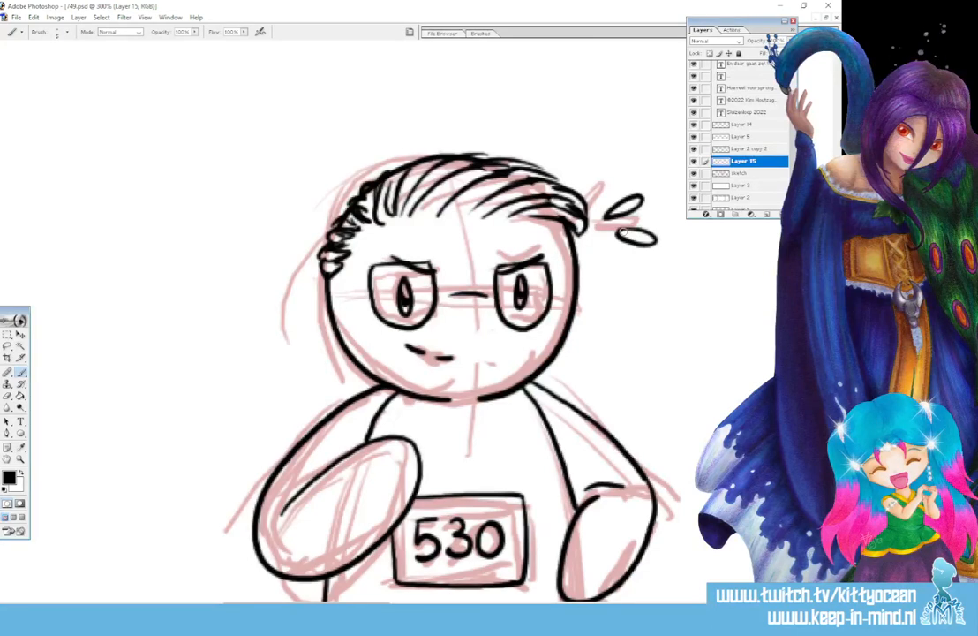
- Ink a large teardrop shape over the sketch in the next panel, with an oval and a small round highlight inside it
scroll(459, 318, "down", 7)
mouse_move(378, 603)
left_mouse_down()
mouse_move(556, 603)
mouse_move(545, 603)
left_mouse_up()
scroll(576, 451, "up", 4)
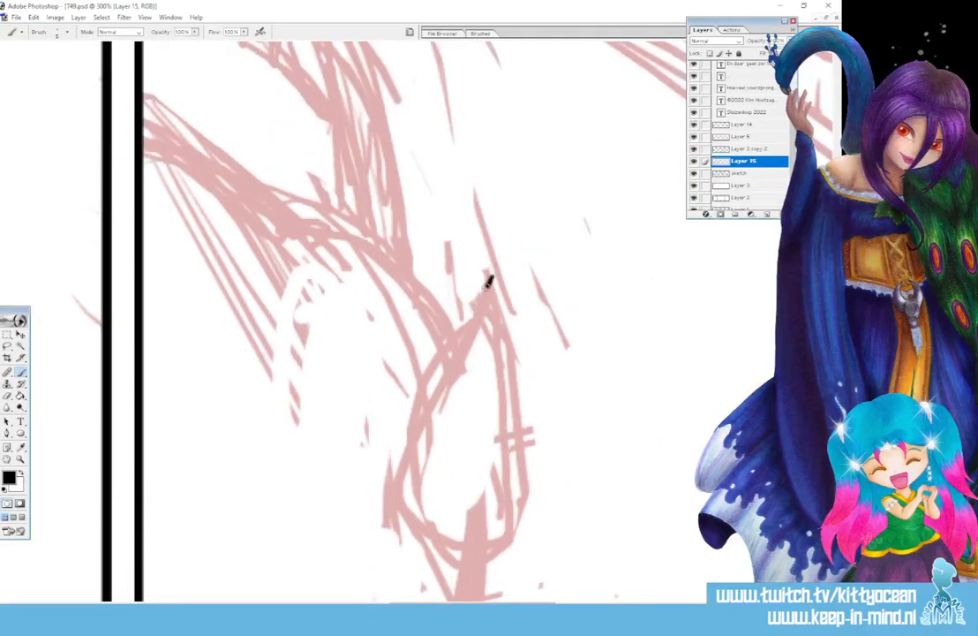
mouse_move(491, 279)
left_mouse_down()
mouse_move(389, 496)
mouse_move(442, 556)
mouse_move(512, 537)
mouse_move(524, 447)
mouse_move(492, 272)
left_mouse_up()
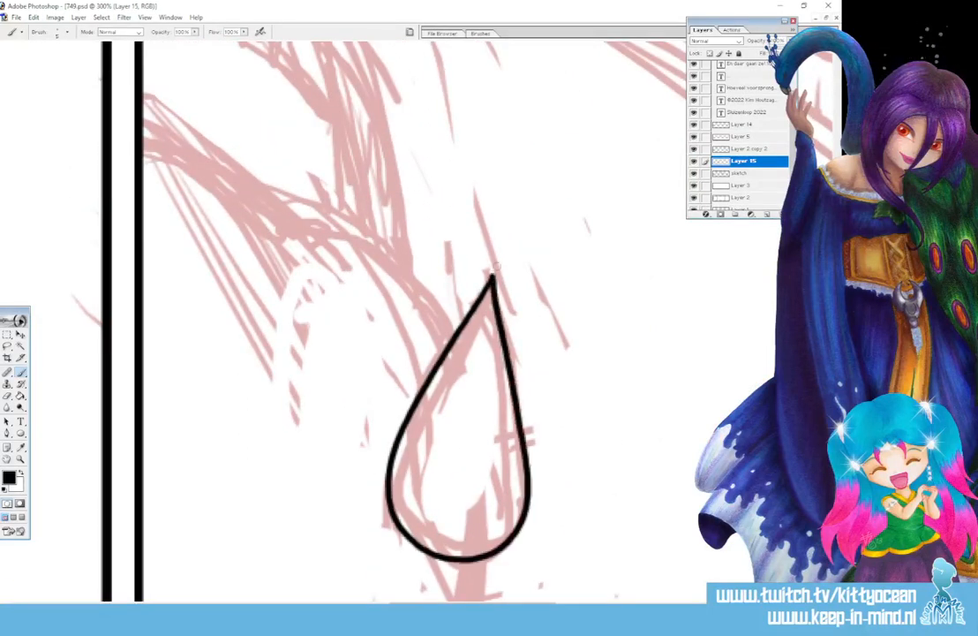
mouse_move(427, 414)
left_mouse_down()
mouse_move(409, 459)
mouse_move(428, 414)
left_mouse_up()
mouse_move(408, 471)
left_mouse_down()
mouse_move(401, 481)
mouse_move(409, 472)
left_mouse_up()
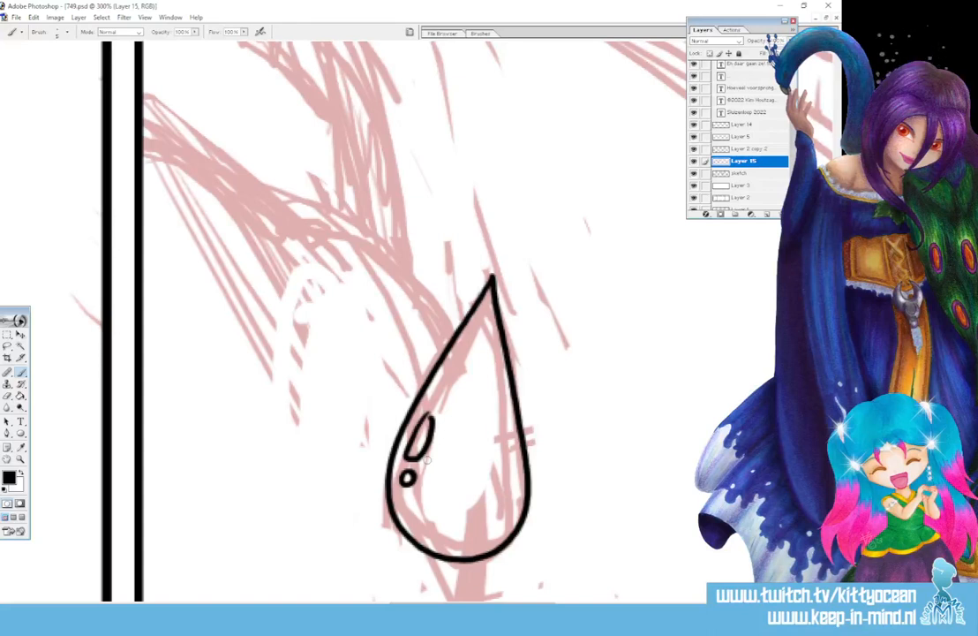
- Ink two overlapping curves from the teardrop to the panel's side border, and a narrow two-line stem below the drop
scroll(415, 320, "up", 3)
scroll(415, 320, "down", 2)
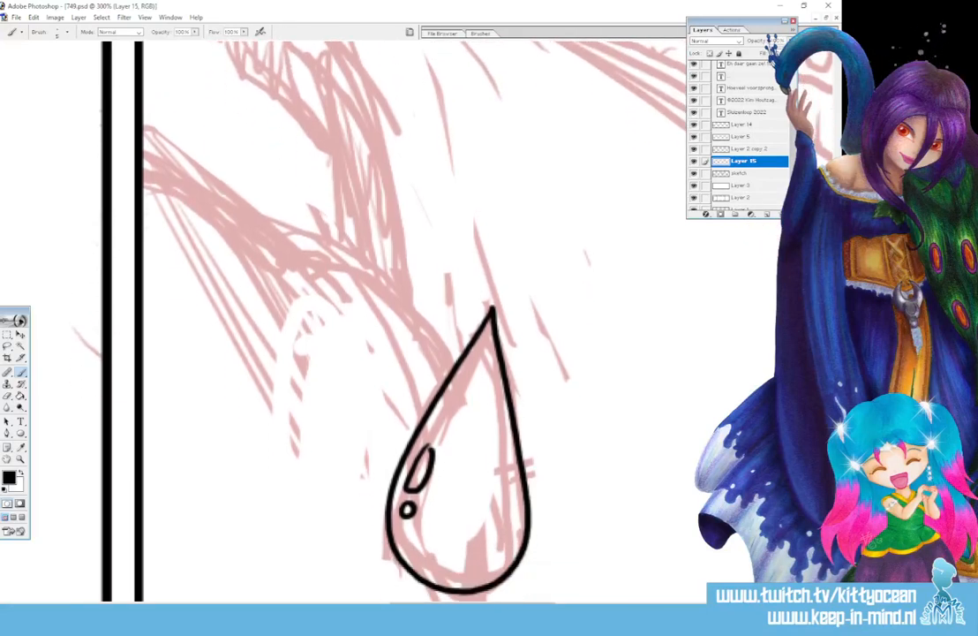
mouse_move(238, 258)
left_mouse_down()
mouse_move(303, 256)
mouse_move(353, 274)
mouse_move(406, 311)
mouse_move(448, 375)
left_mouse_up()
scroll(452, 459, "down", 5)
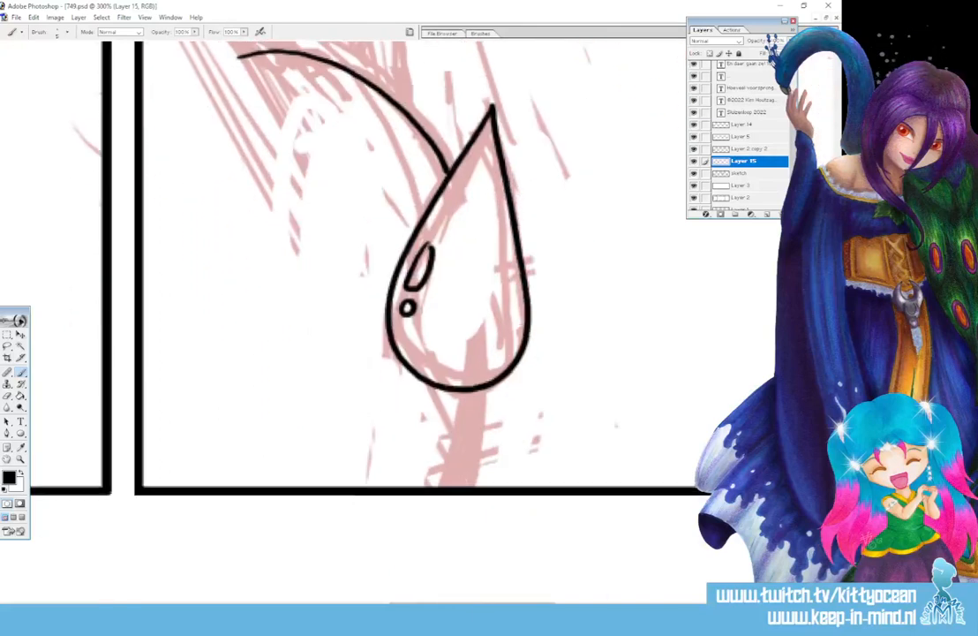
scroll(458, 570, "up", 4)
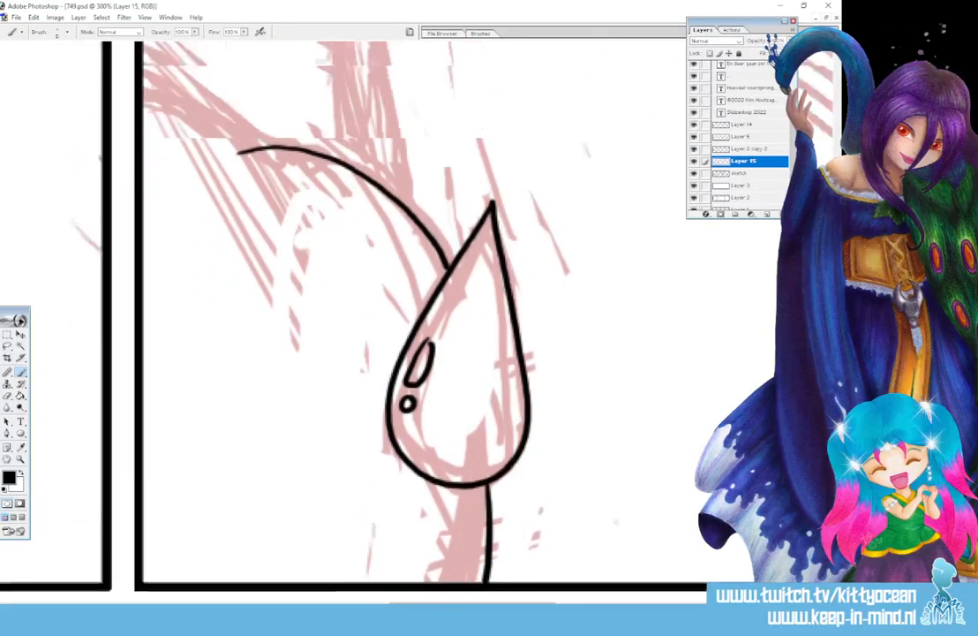
left_click_drag(254, 228, 141, 206)
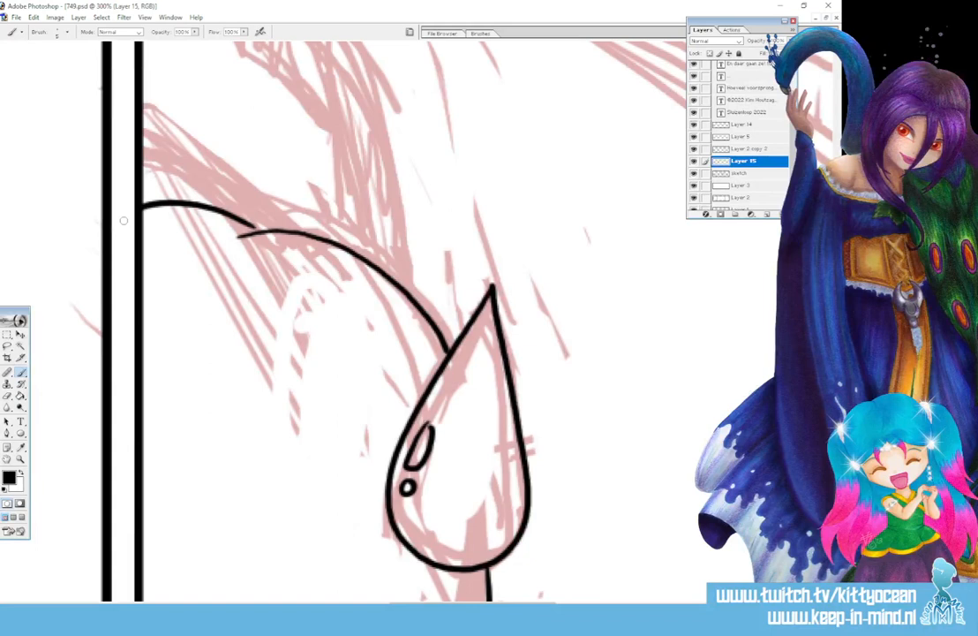
scroll(261, 232, "down", 4)
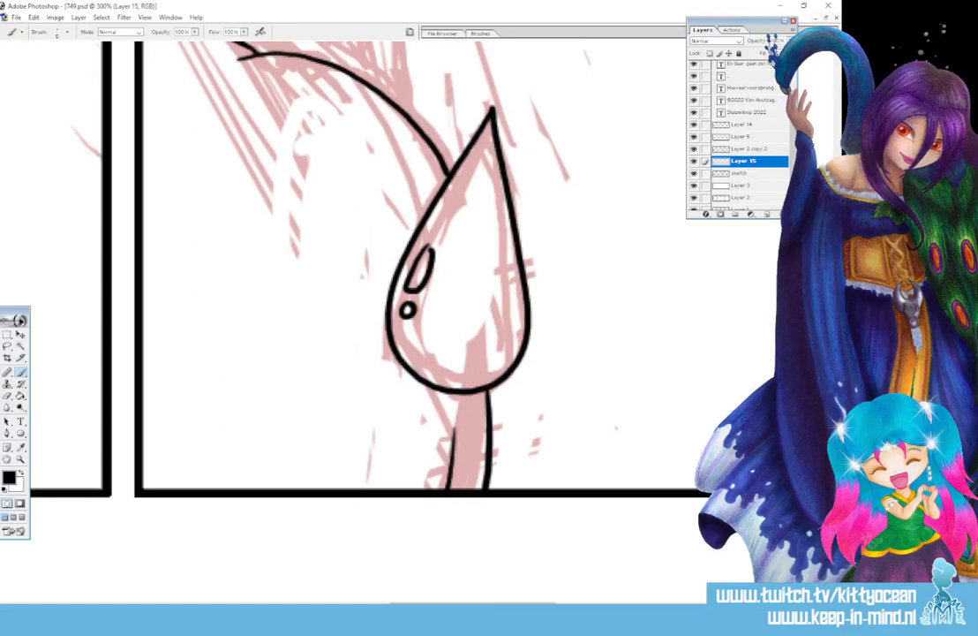
- Ink two pointed, blade-like shapes above the curved line, with small hooked strokes at their lower tips
left_click_drag(401, 597, 409, 597)
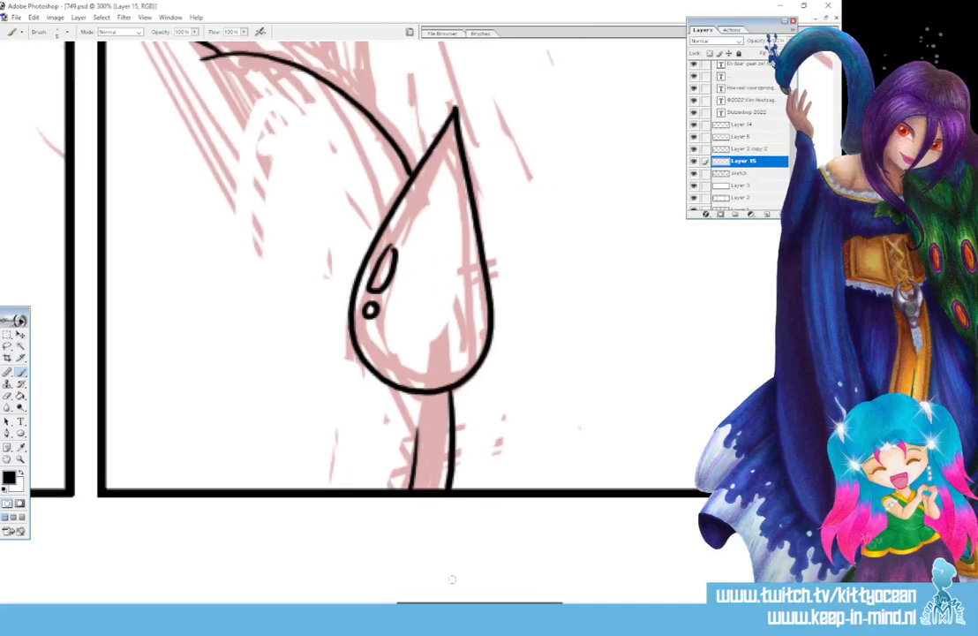
scroll(406, 318, "up", 4)
scroll(373, 549, "up", 7)
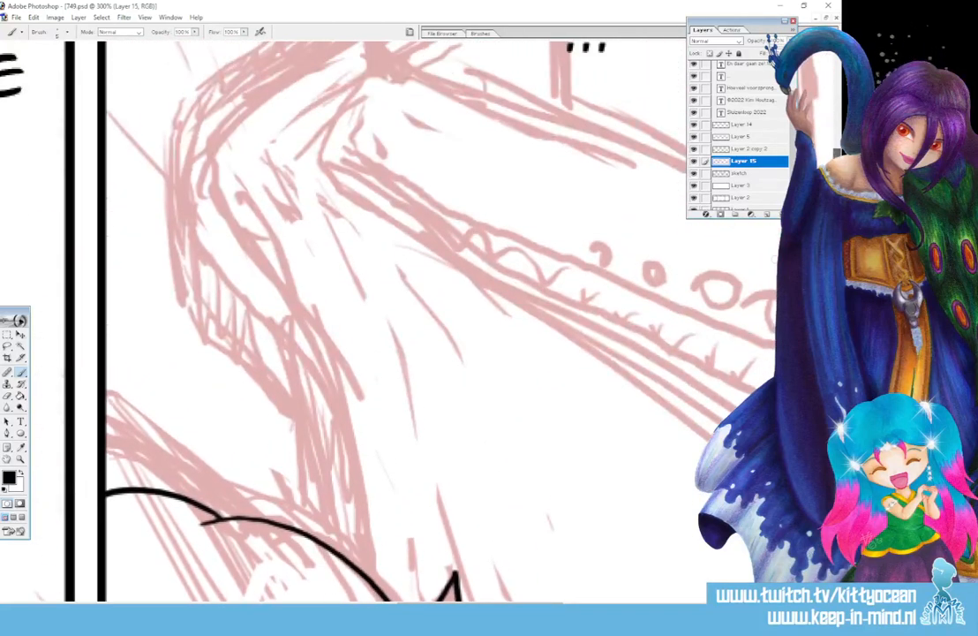
mouse_move(377, 586)
left_mouse_down()
mouse_move(356, 443)
mouse_move(307, 362)
mouse_move(305, 469)
mouse_move(342, 550)
left_mouse_up()
mouse_move(308, 363)
left_mouse_down()
mouse_move(227, 284)
mouse_move(226, 357)
mouse_move(281, 432)
mouse_move(296, 406)
mouse_move(298, 354)
left_mouse_up()
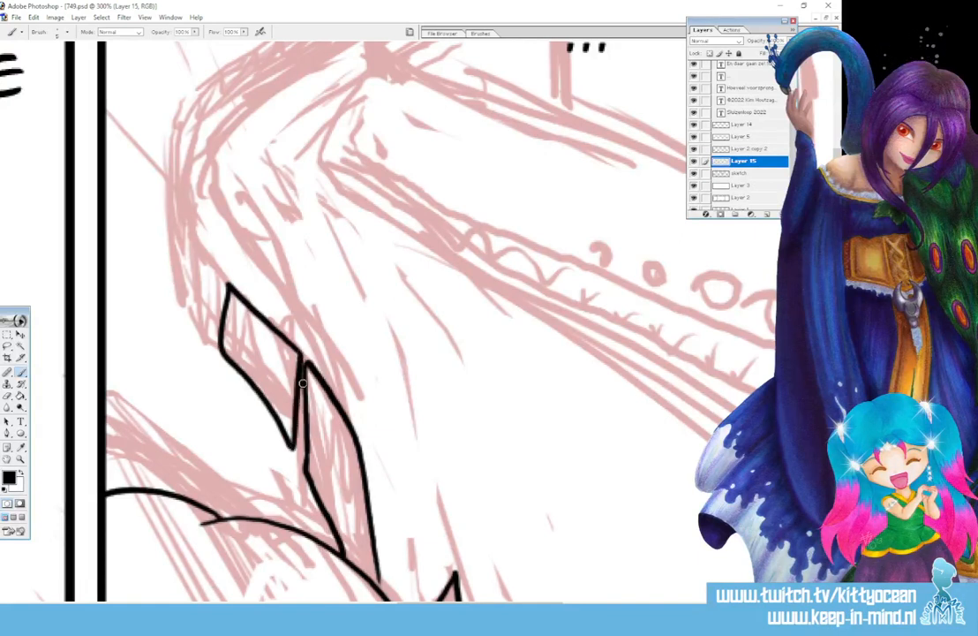
mouse_move(281, 459)
left_mouse_down()
mouse_move(306, 460)
mouse_move(309, 483)
left_mouse_up()
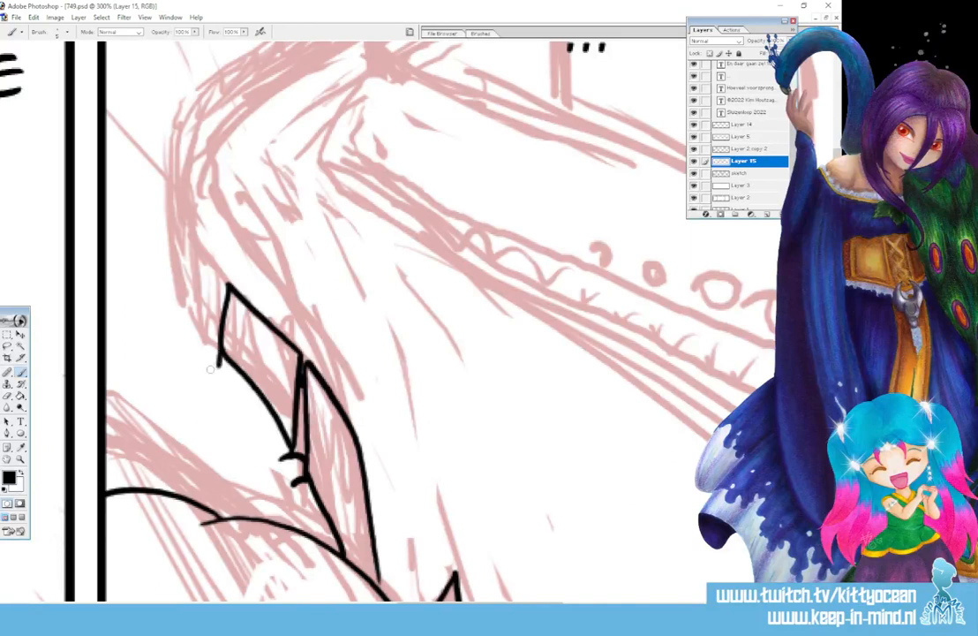
left_click_drag(208, 371, 224, 368)
- Redraw the lower blade shape's outer edge as a wider curve towards the teardrop, clean up the overlap and add a small connecting bump
scroll(356, 446, "down", 3)
mouse_move(306, 284)
left_mouse_down()
mouse_move(366, 444)
mouse_move(415, 505)
left_mouse_up()
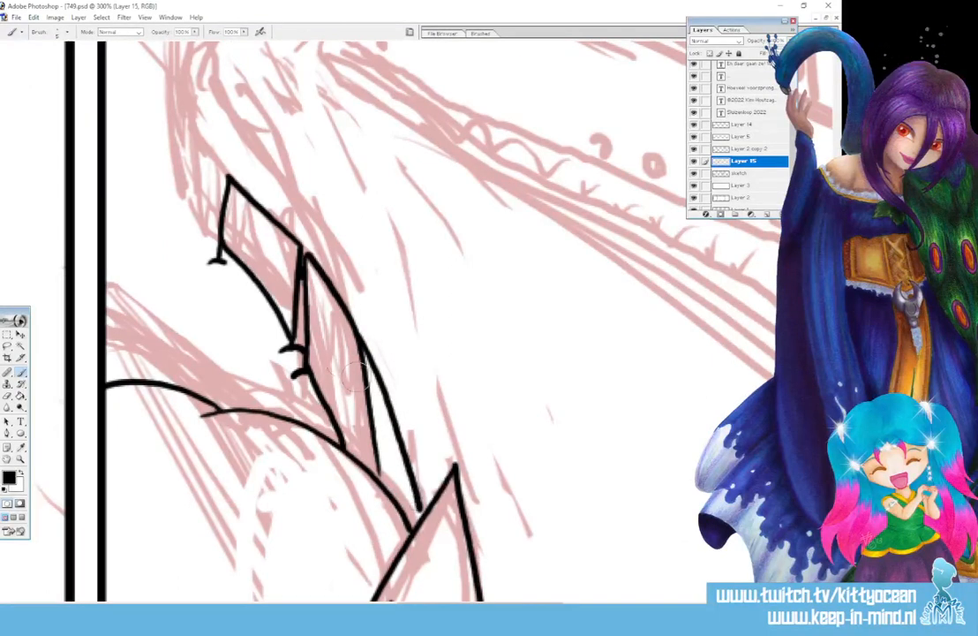
mouse_move(357, 377)
left_mouse_down()
mouse_move(383, 471)
mouse_move(410, 492)
mouse_move(395, 498)
mouse_move(410, 488)
left_mouse_up()
left_click_drag(410, 489, 421, 509)
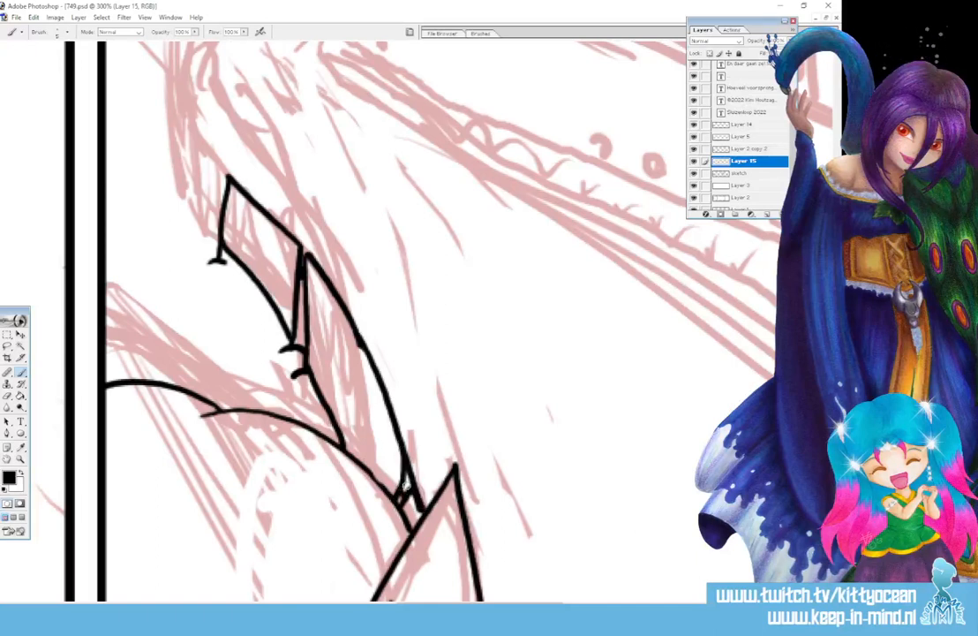
mouse_move(420, 466)
left_mouse_down()
mouse_move(416, 503)
mouse_move(398, 501)
mouse_move(436, 491)
left_mouse_up()
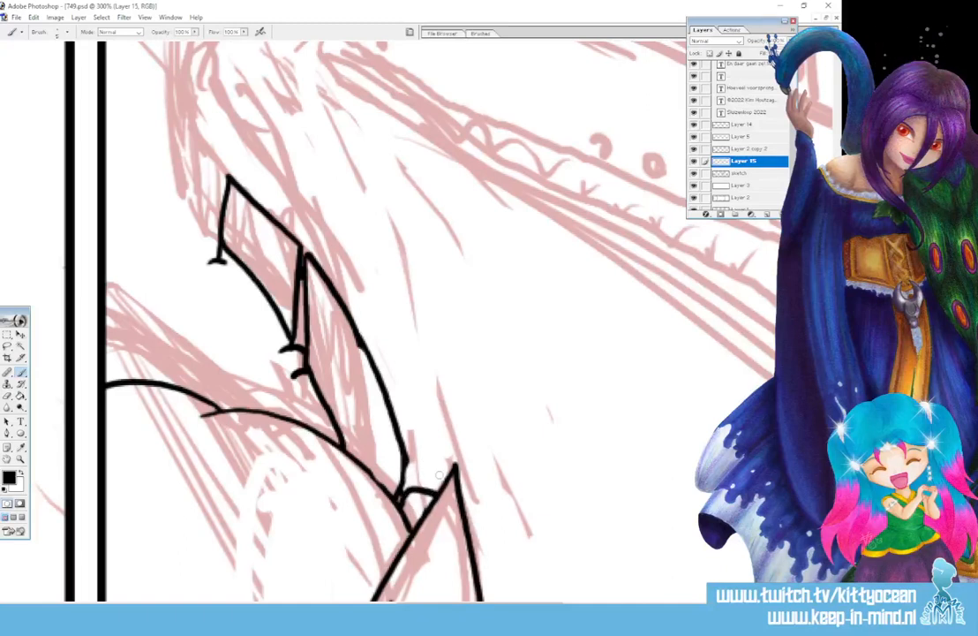
key("ctrl+z")
left_click_drag(401, 494, 433, 486)
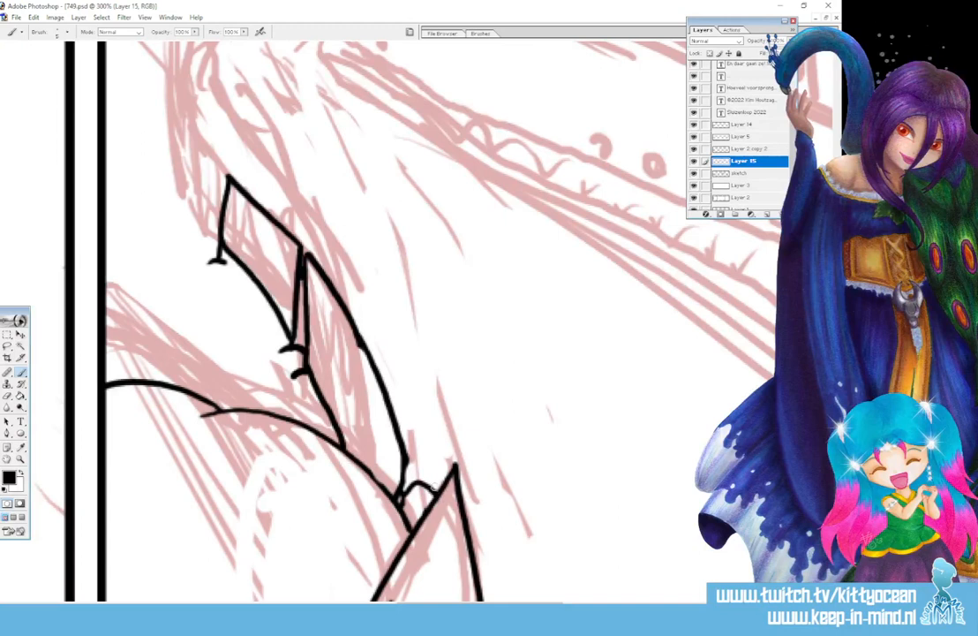
- Ink two long curved lines descending from the side of the teardrop to the panel's lower border
scroll(397, 318, "down", 5)
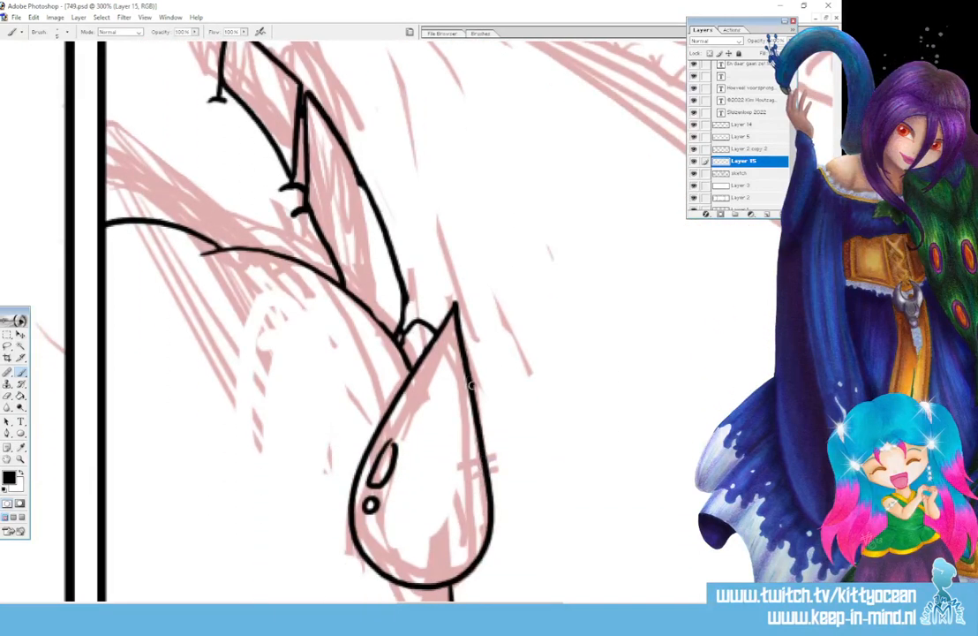
left_click_drag(468, 388, 590, 600)
scroll(397, 317, "down", 6)
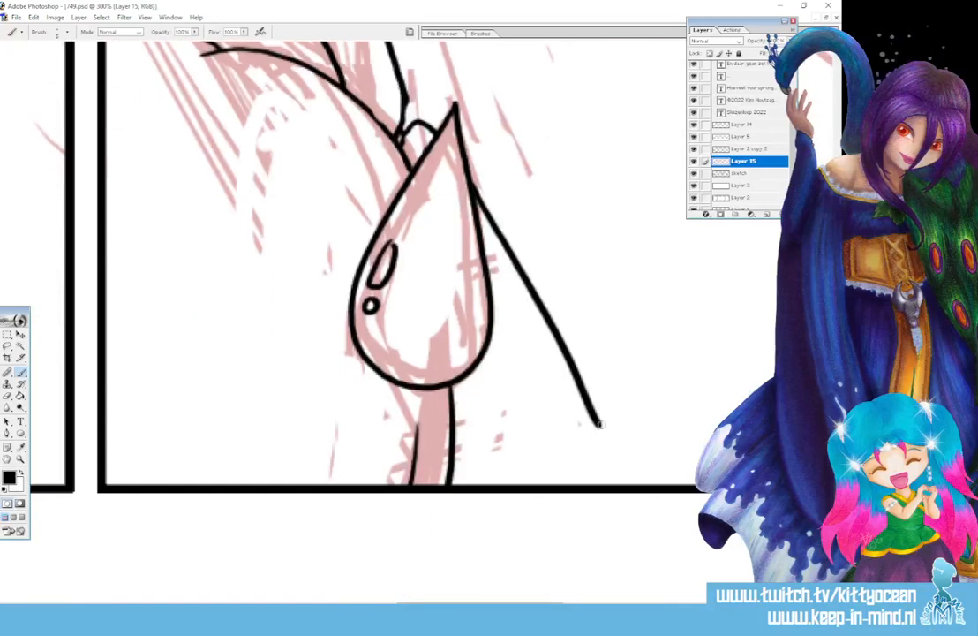
left_click_drag(592, 410, 623, 484)
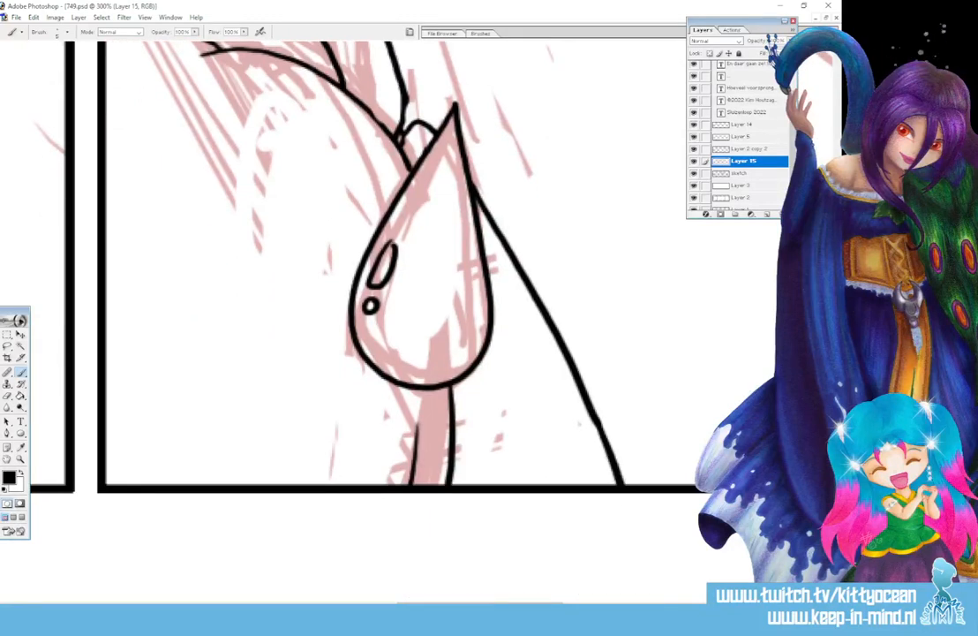
left_click_drag(501, 298, 581, 484)
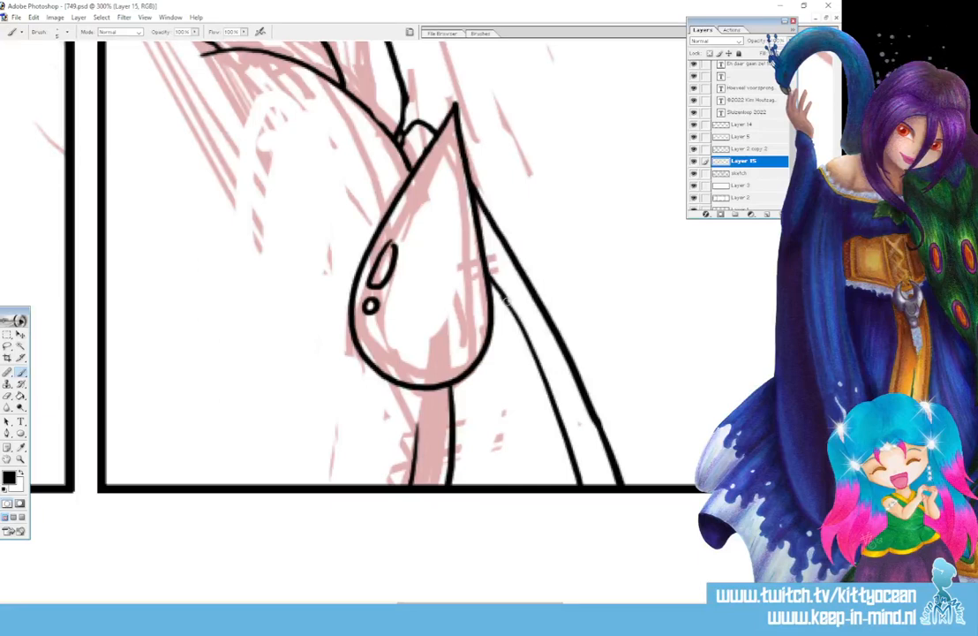
scroll(398, 317, "up", 8)
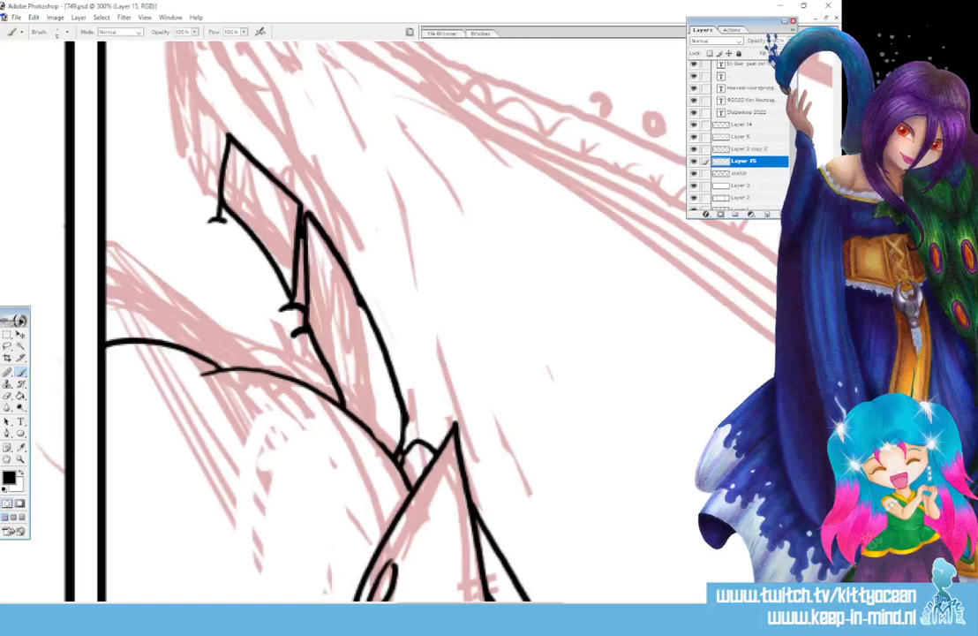
- Ink another four-sided segment above the upper blade shape, with small hooked strokes at its lower corners
scroll(398, 317, "up", 5)
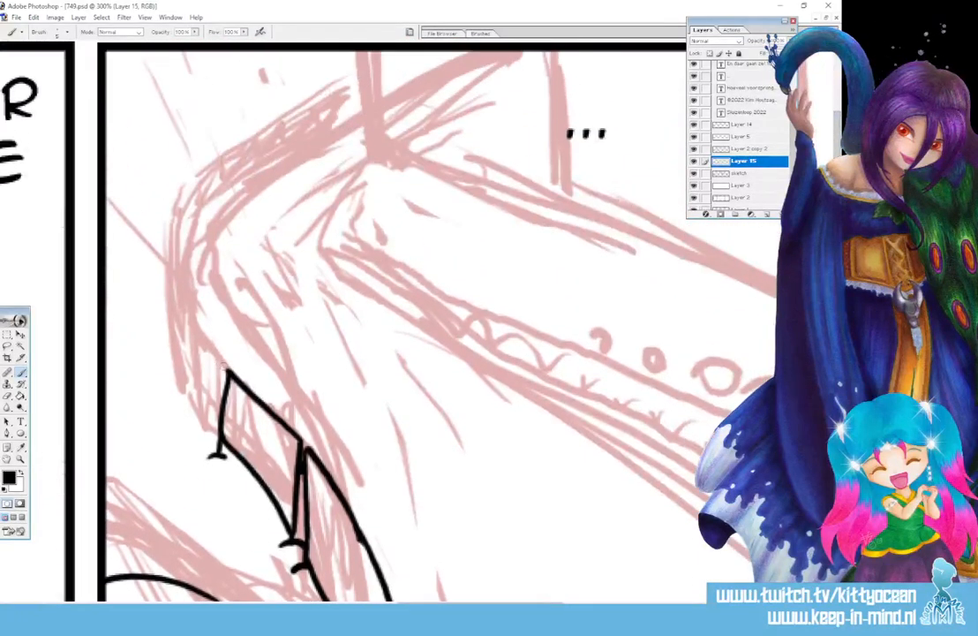
mouse_move(188, 315)
left_mouse_down()
mouse_move(214, 400)
mouse_move(213, 436)
left_mouse_up()
mouse_move(189, 318)
left_mouse_down()
mouse_move(181, 311)
mouse_move(173, 368)
mouse_move(210, 414)
left_mouse_up()
left_click_drag(174, 369, 175, 383)
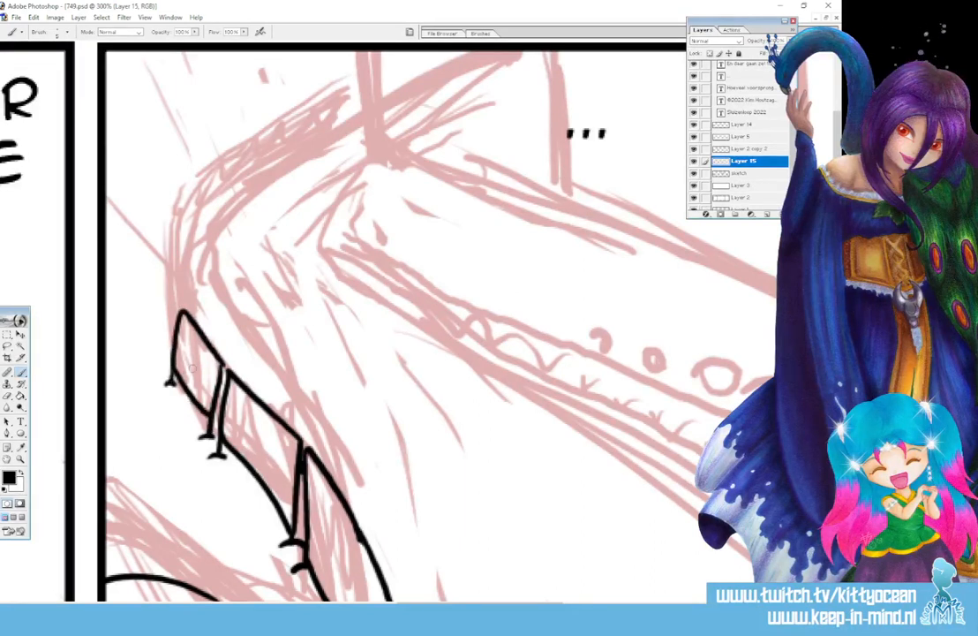
mouse_move(181, 303)
left_mouse_down()
mouse_move(171, 243)
mouse_move(166, 322)
mouse_move(180, 302)
mouse_move(166, 344)
left_mouse_up()
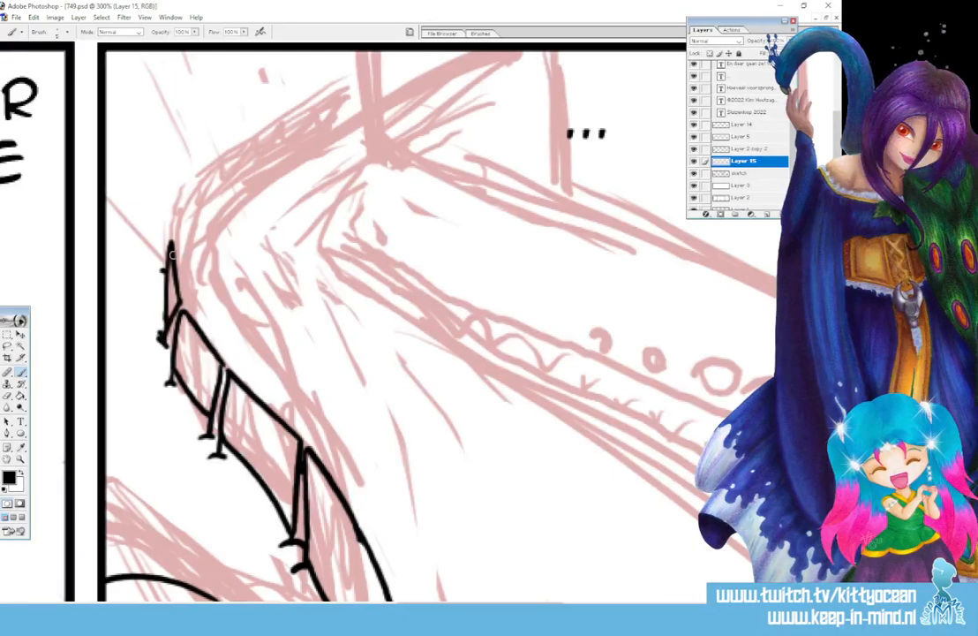
mouse_move(171, 246)
left_mouse_down()
mouse_move(157, 293)
mouse_move(163, 324)
left_mouse_up()
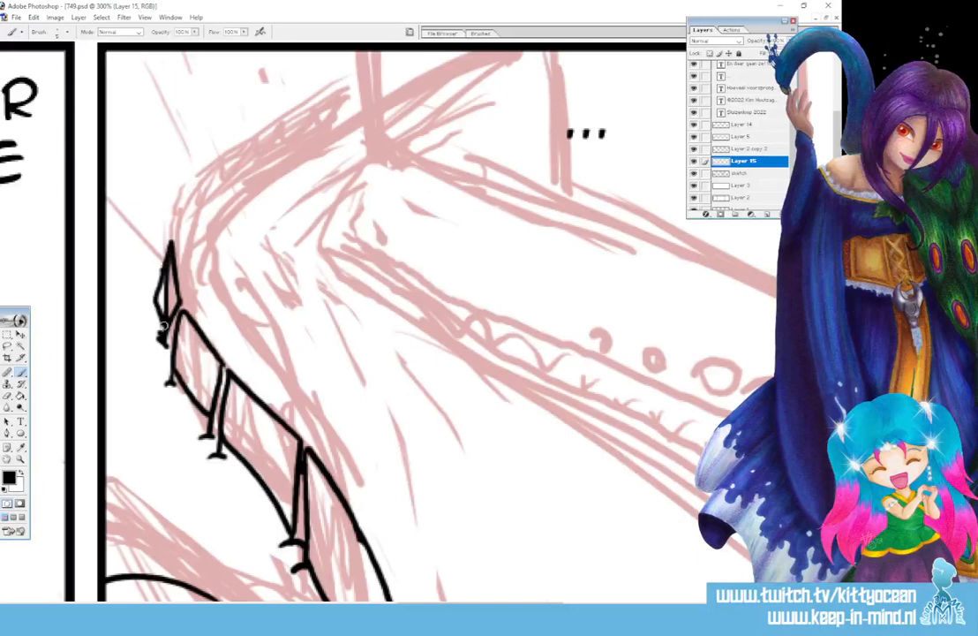
mouse_move(159, 260)
left_mouse_down()
mouse_move(151, 305)
mouse_move(169, 280)
mouse_move(164, 310)
left_mouse_up()
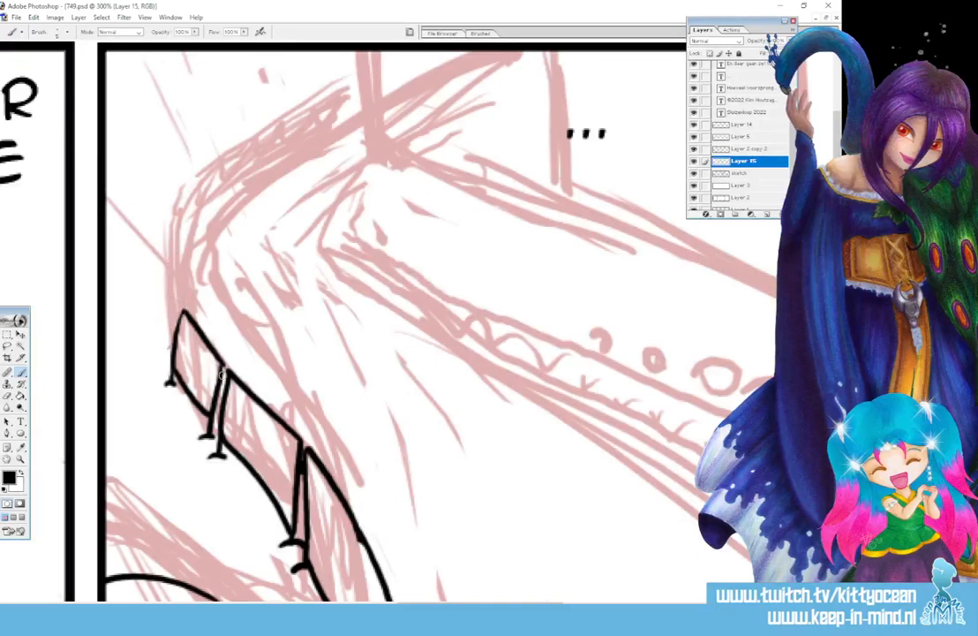
- Ink a narrow, spike-like segment above the newest four-sided one, with small hooks along its outer edge
mouse_move(177, 305)
left_mouse_down()
mouse_move(171, 226)
mouse_move(157, 350)
left_mouse_up()
left_click_drag(163, 273, 160, 283)
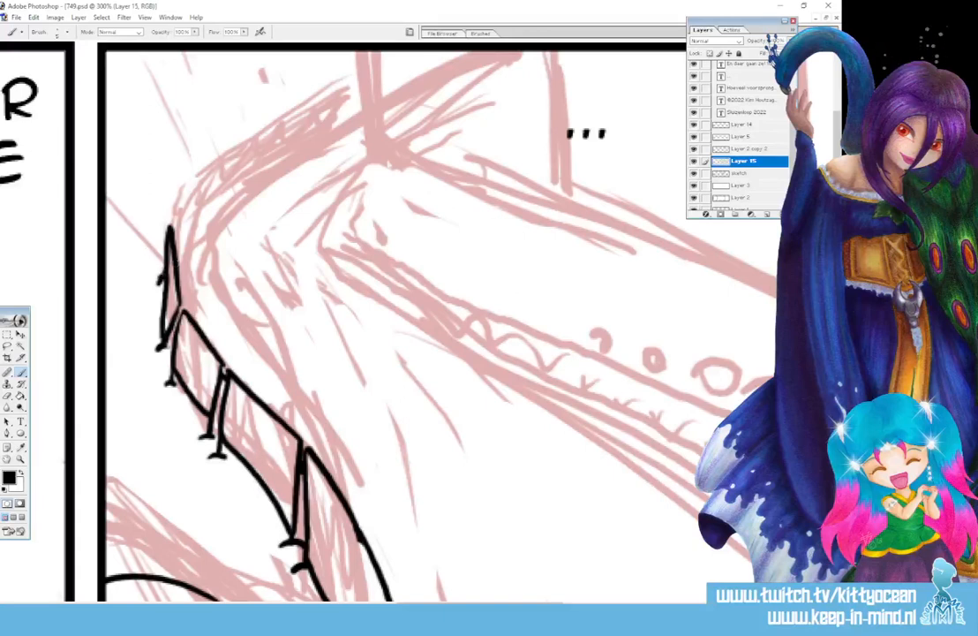
left_click_drag(163, 302, 168, 233)
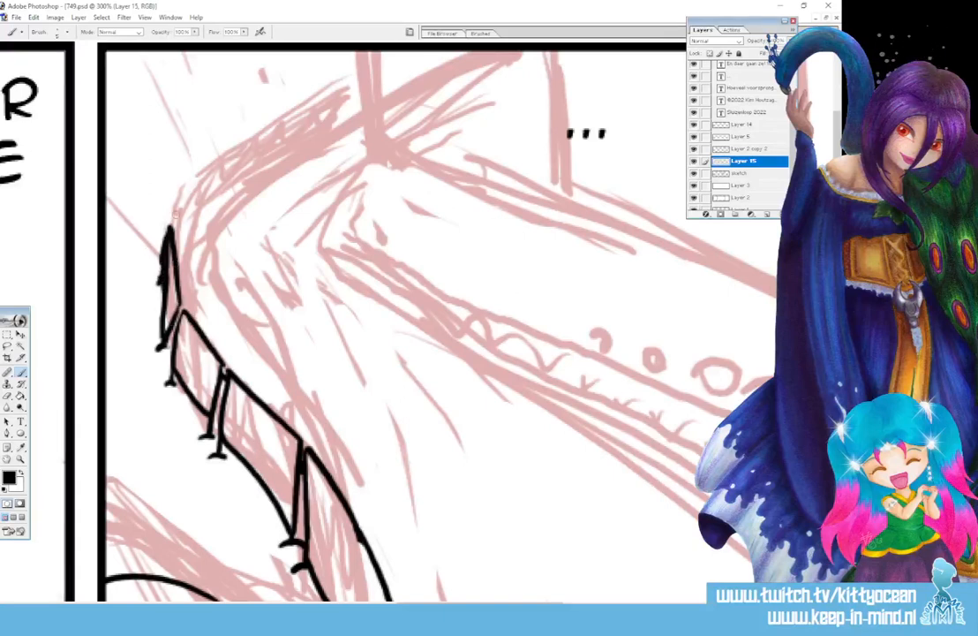
left_click_drag(168, 326, 176, 315)
- Ink three curved four-sided segments continuing the chain from the narrow segment up towards the sketched wall corner, with short strokes in the gaps
scroll(172, 274, "up", 3)
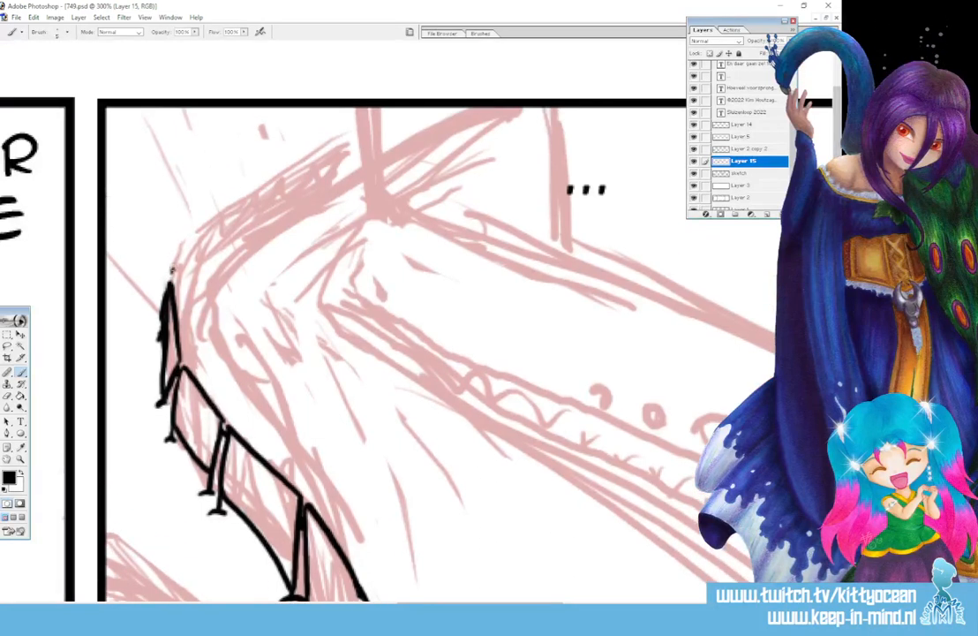
left_click_drag(172, 268, 222, 220)
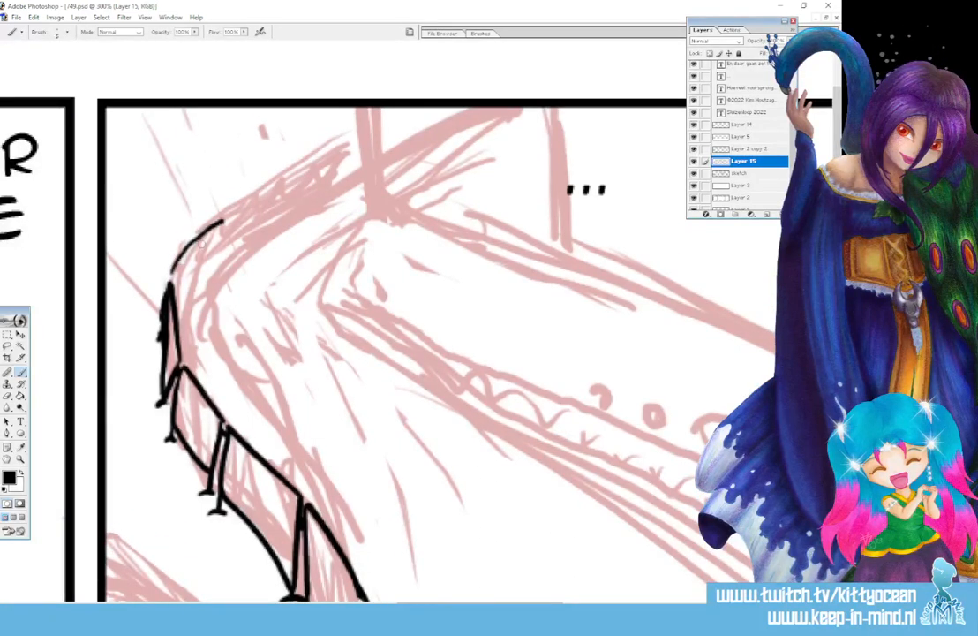
mouse_move(173, 269)
left_mouse_down()
mouse_move(183, 304)
mouse_move(222, 265)
left_mouse_up()
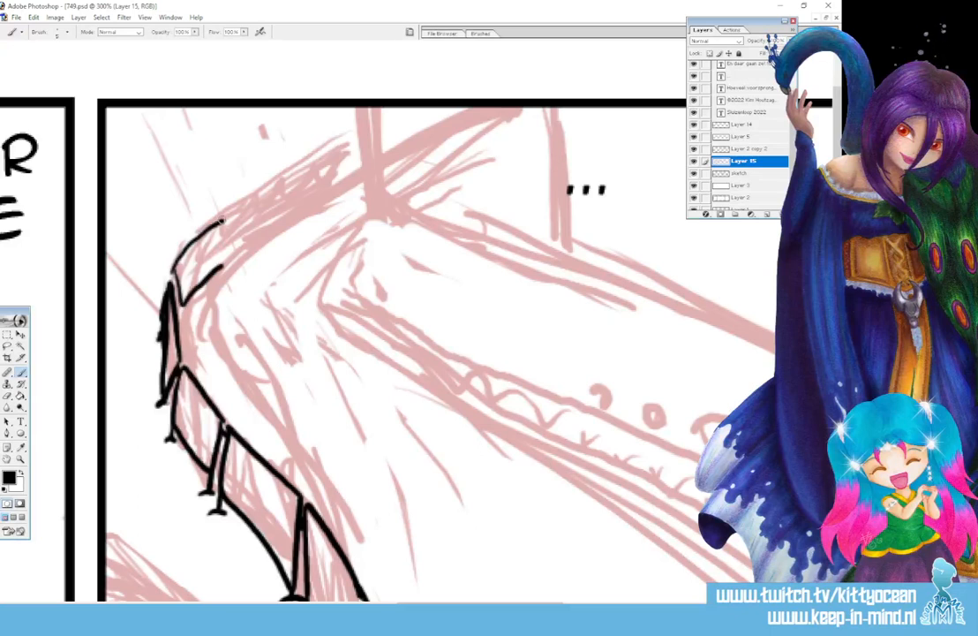
left_click_drag(221, 221, 226, 263)
mouse_move(230, 215)
left_mouse_down()
mouse_move(281, 181)
mouse_move(234, 249)
mouse_move(289, 210)
mouse_move(301, 213)
mouse_move(316, 156)
mouse_move(360, 137)
left_mouse_up()
left_click_drag(300, 173, 304, 208)
left_click_drag(361, 173, 303, 210)
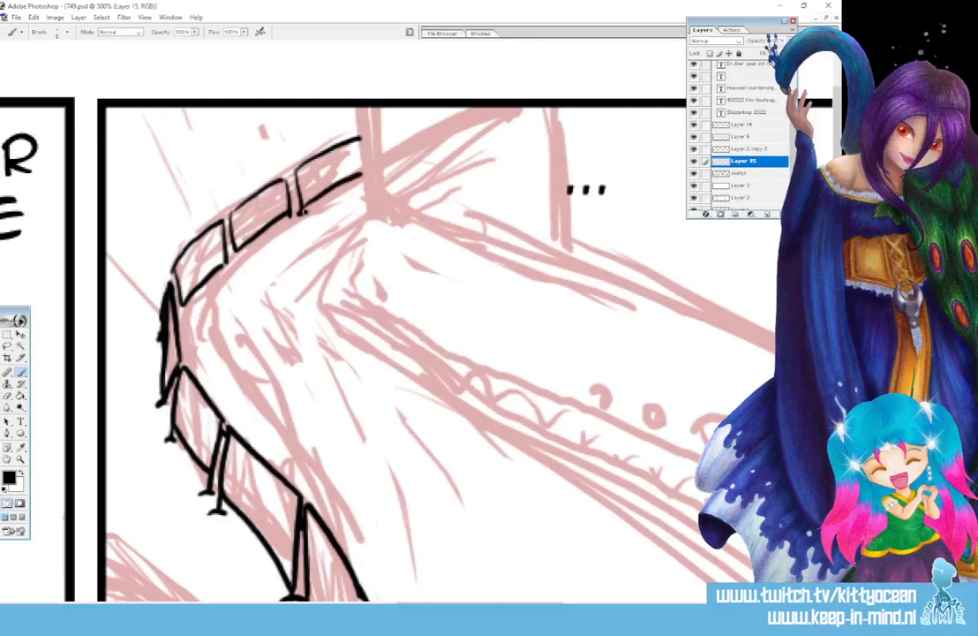
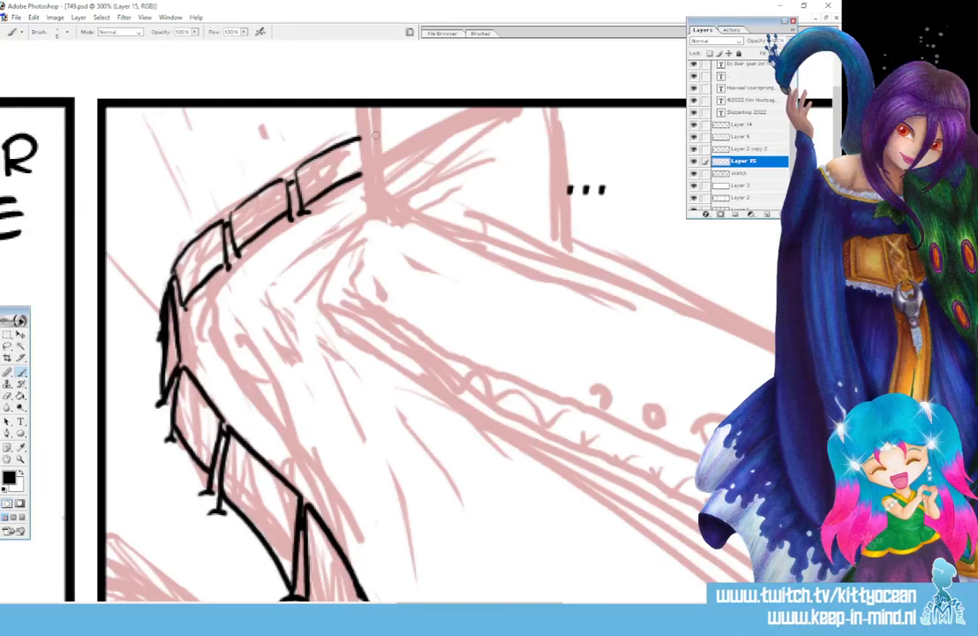
- Erase the narrow segment's rough outer edge and redraw it as a cleaner line with a small hook
mouse_move(156, 371)
left_mouse_down()
mouse_move(148, 399)
mouse_move(148, 332)
mouse_move(152, 360)
left_mouse_up()
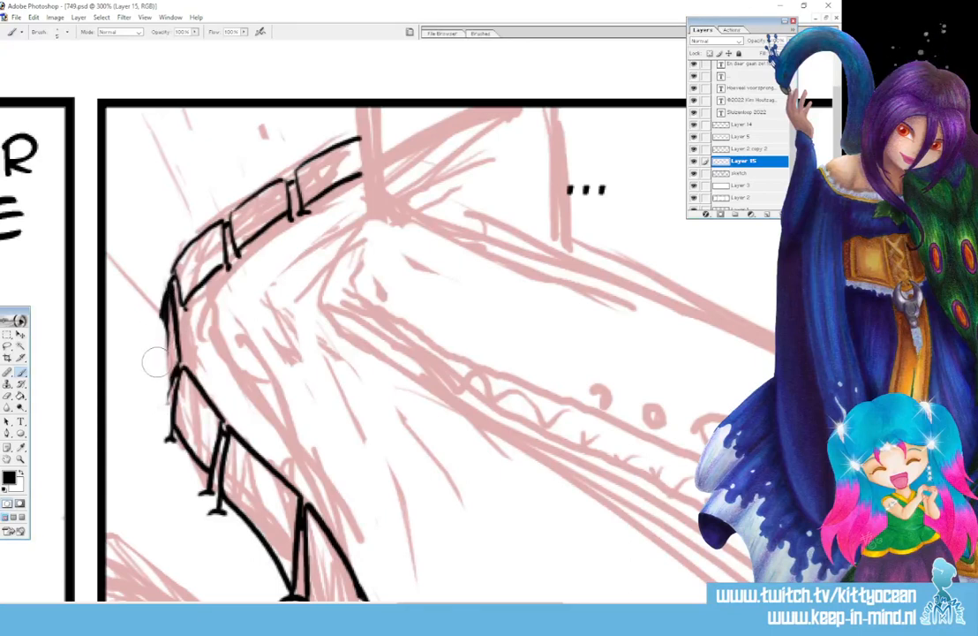
mouse_move(164, 314)
left_mouse_down()
mouse_move(172, 376)
mouse_move(164, 401)
left_mouse_up()
left_click_drag(162, 321, 158, 332)
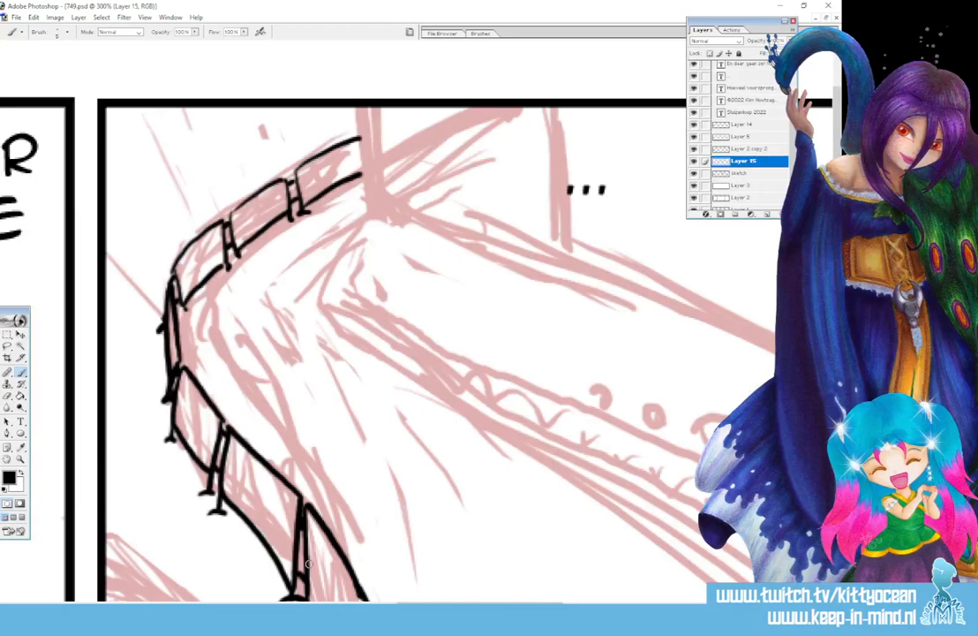
- Ink the background wall's slanted base line to the panel's side border, with three vertical lines rising to the upper border
scroll(397, 353, "down", 3)
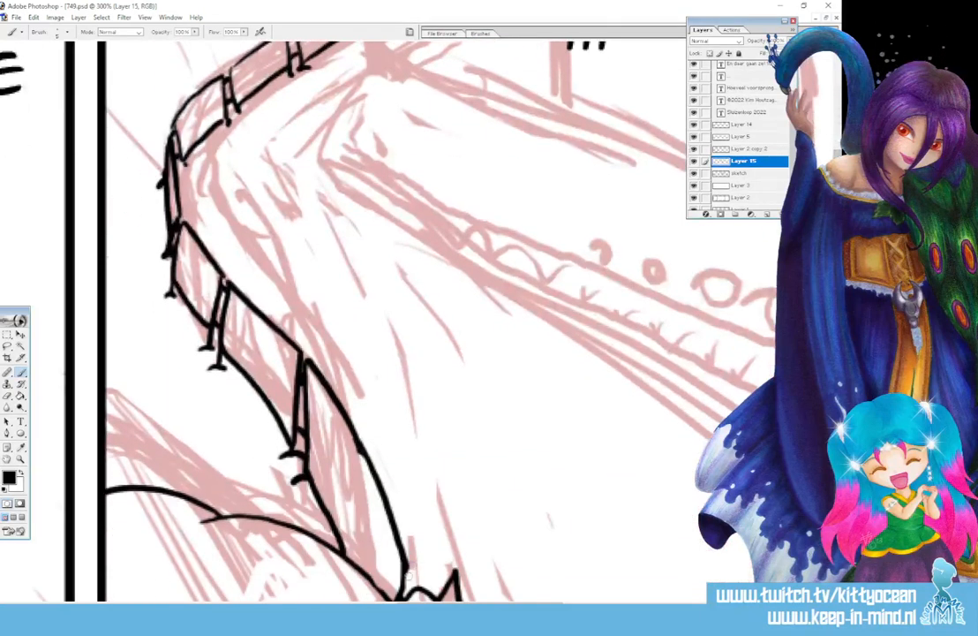
scroll(363, 186, "up", 5)
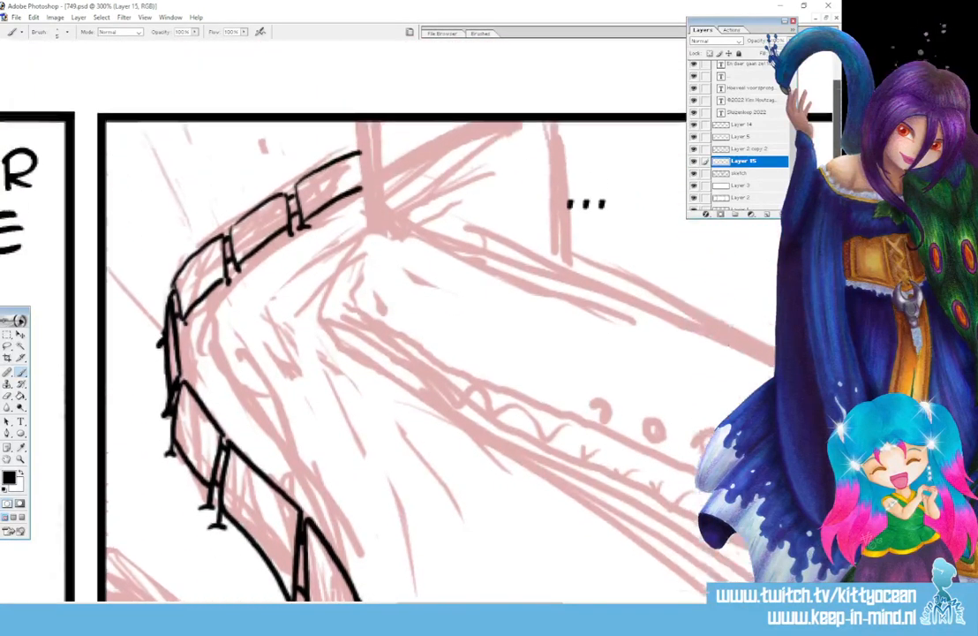
mouse_move(364, 186)
left_mouse_down()
mouse_move(367, 282)
mouse_move(545, 336)
mouse_move(554, 191)
left_mouse_up()
scroll(426, 517, "right", 5)
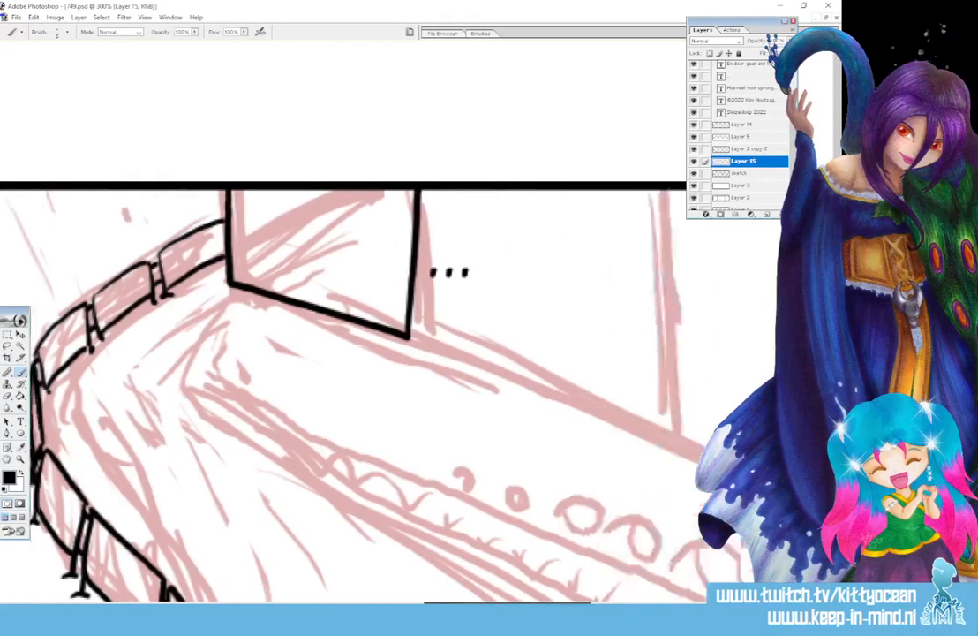
mouse_move(293, 336)
left_mouse_down()
mouse_move(555, 432)
mouse_move(548, 189)
left_mouse_up()
scroll(457, 519, "right", 5)
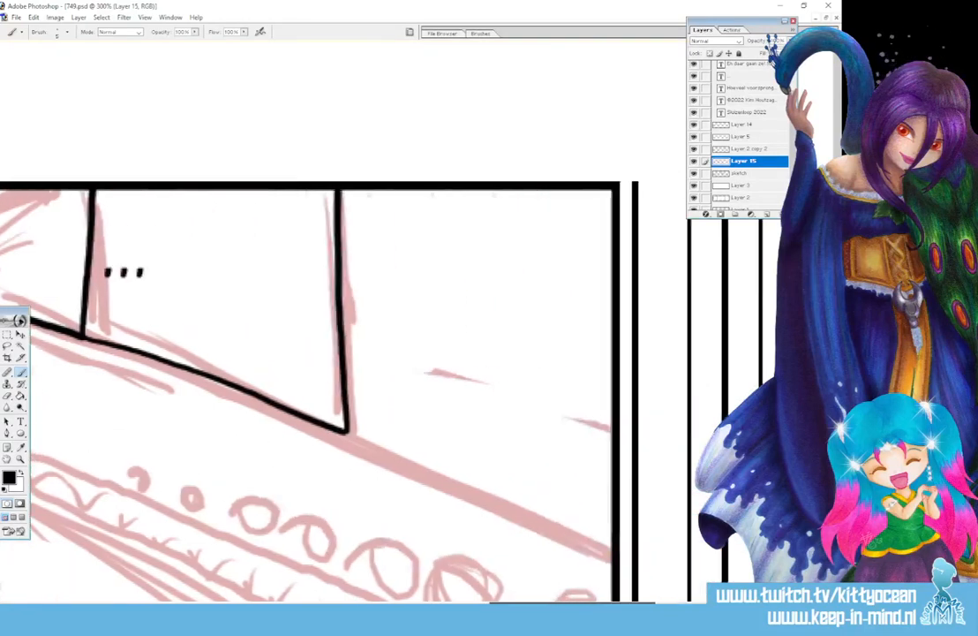
left_click_drag(286, 433, 555, 534)
- Ink two large four-sided segments below the sketched circles, starting at the panel's side border, and redraw the second one's lower edge
scroll(688, 488, "left", 4)
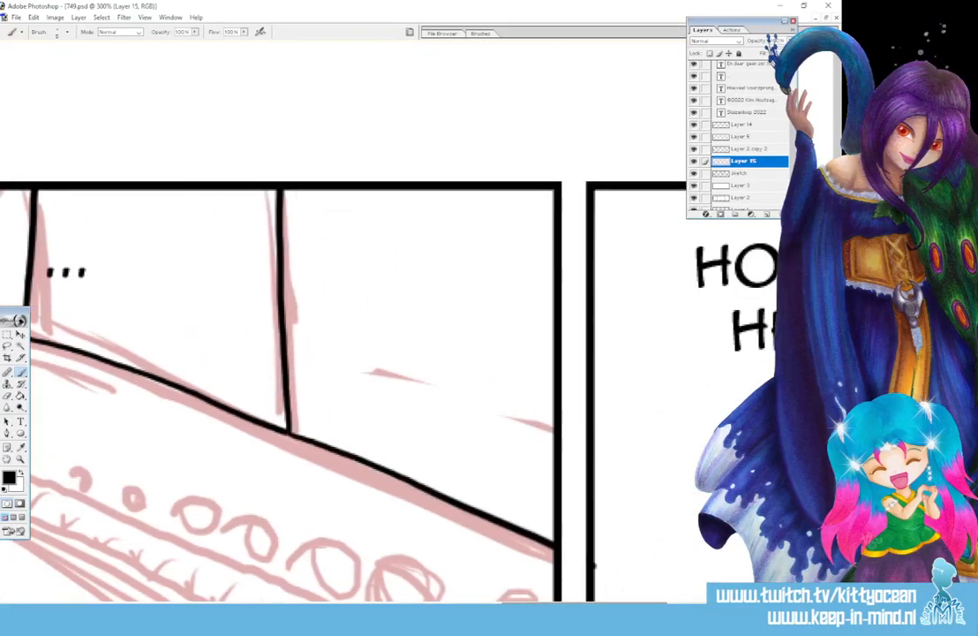
scroll(688, 488, "down", 7)
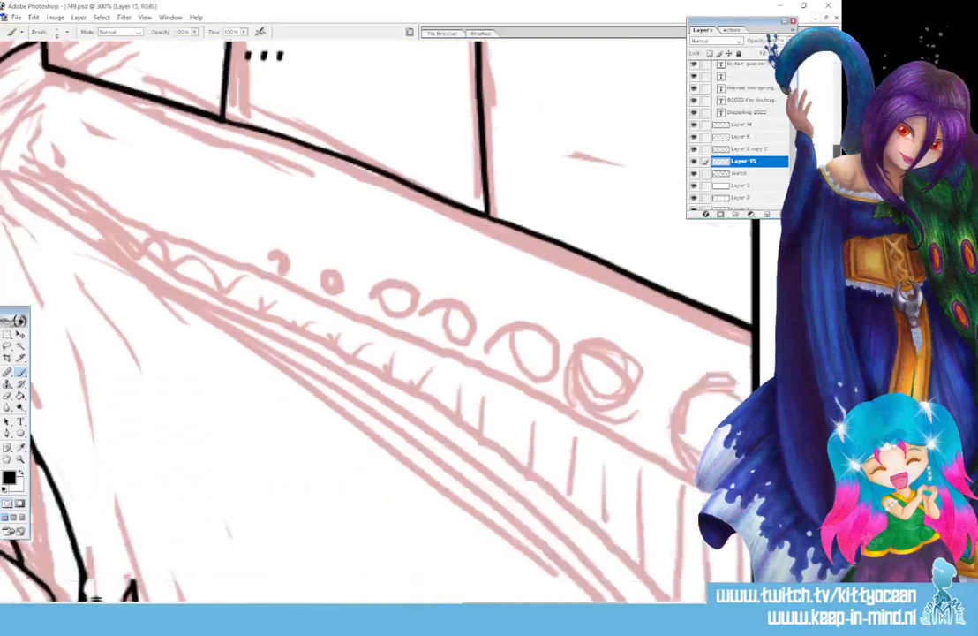
mouse_move(750, 373)
left_mouse_down()
mouse_move(619, 293)
mouse_move(596, 314)
mouse_move(581, 394)
mouse_move(749, 556)
left_mouse_up()
left_click_drag(590, 293, 570, 389)
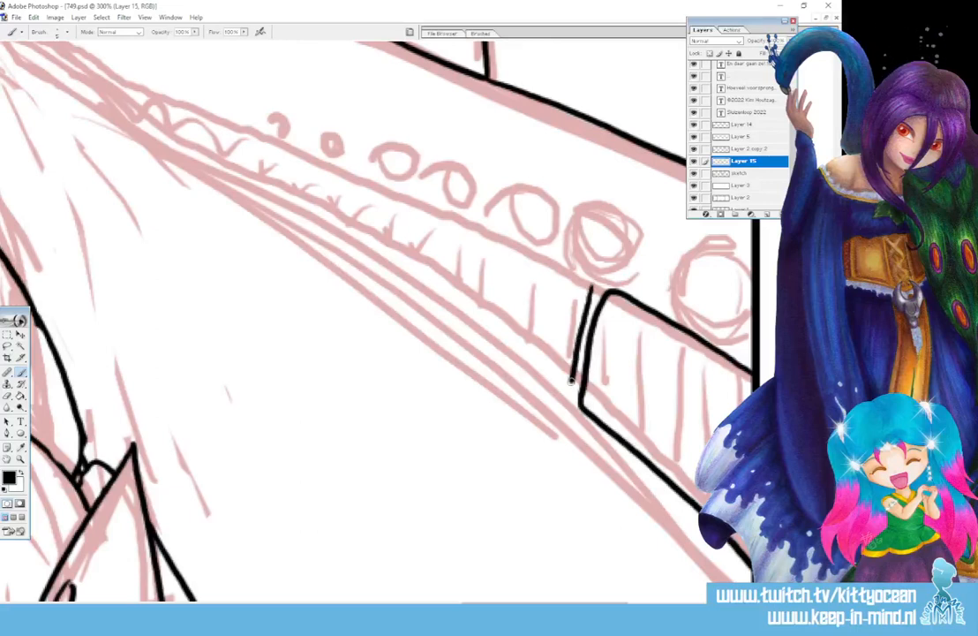
mouse_move(590, 287)
left_mouse_down()
mouse_move(484, 228)
mouse_move(459, 309)
mouse_move(567, 388)
left_mouse_up()
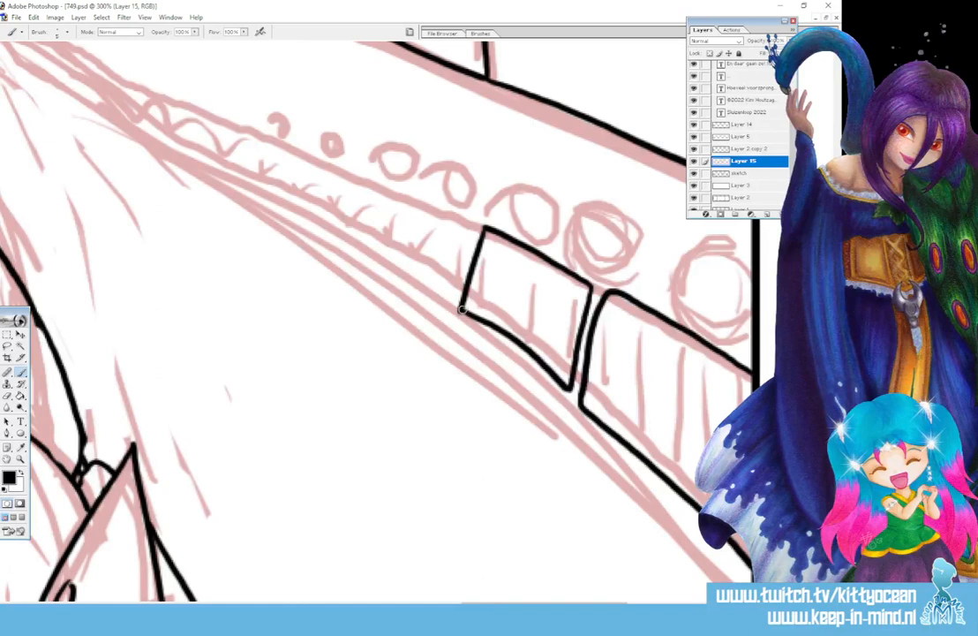
left_click_drag(458, 310, 559, 373)
mouse_move(462, 314)
left_mouse_down()
mouse_move(484, 335)
mouse_move(503, 325)
mouse_move(558, 373)
left_mouse_up()
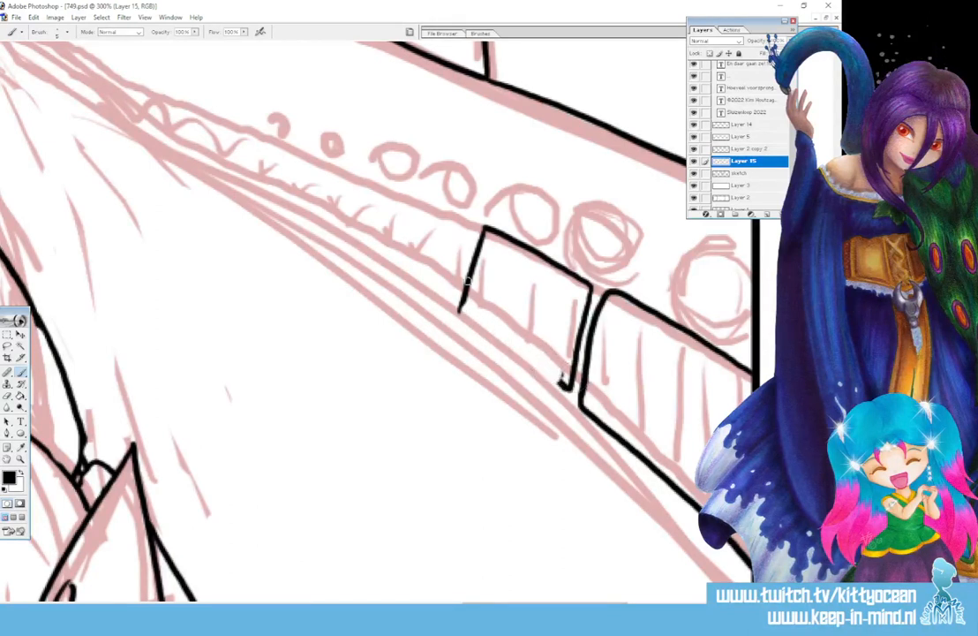
left_click_drag(459, 310, 565, 386)
- Ink spaced dashes along the upper and lower edges of the sketched band beyond the two large segments
left_click_drag(469, 224, 196, 112)
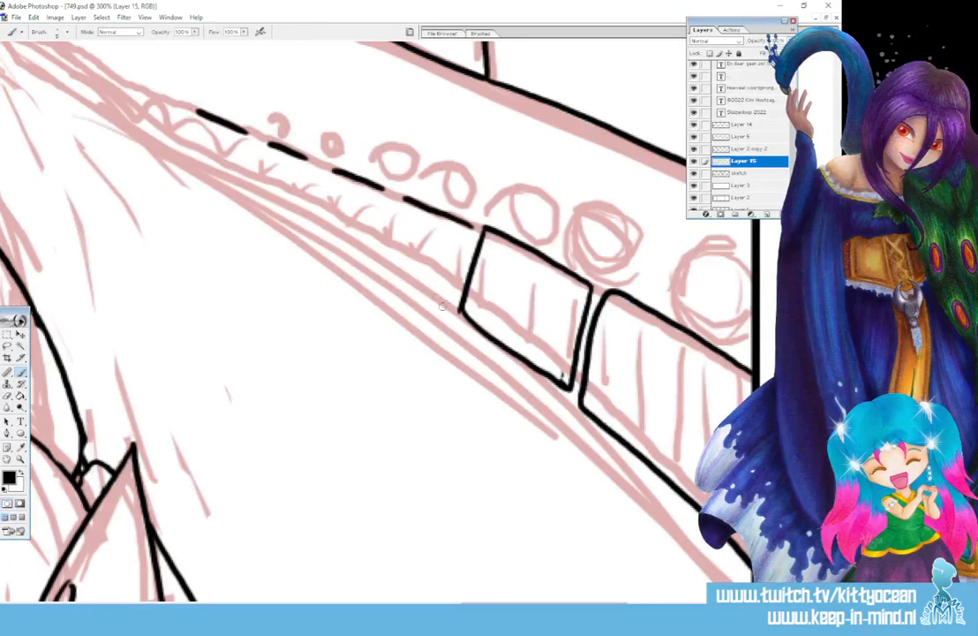
mouse_move(442, 304)
left_mouse_down()
mouse_move(279, 194)
mouse_move(166, 143)
left_mouse_up()
left_click_drag(836, 151, 837, 135)
left_click_drag(504, 601, 452, 601)
left_click_drag(449, 309, 468, 318)
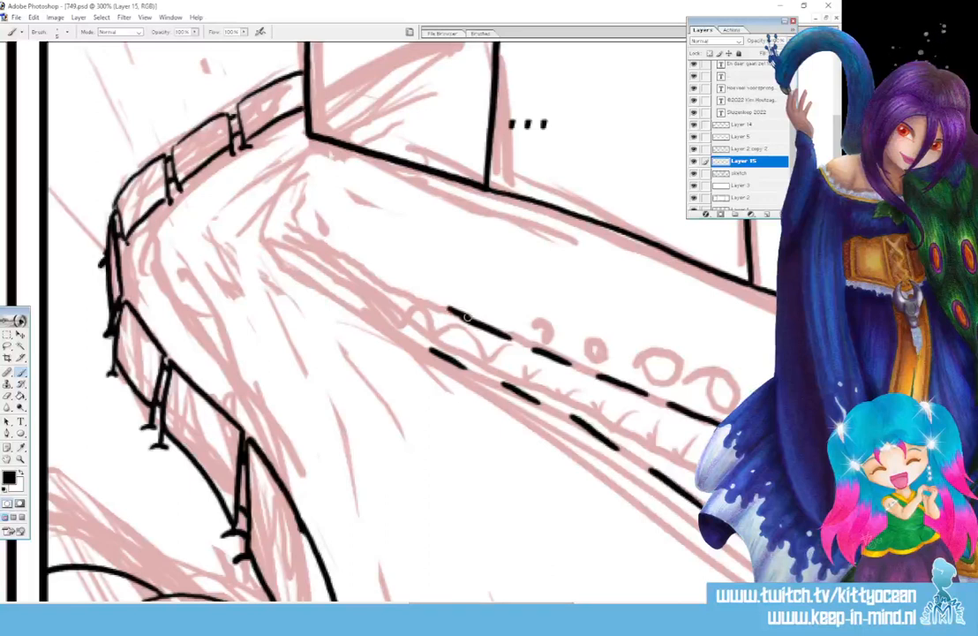
left_click_drag(419, 345, 474, 373)
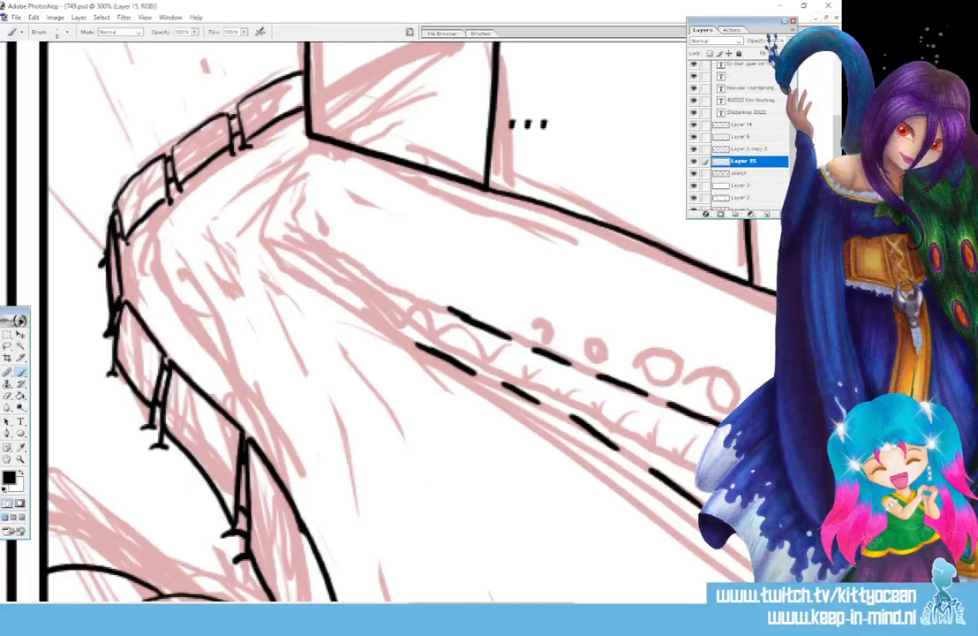
- Join the dashes into continuous band outlines, close the far end, and add a narrow curved segment rising from it towards the wall corner
left_click_drag(676, 406, 642, 392)
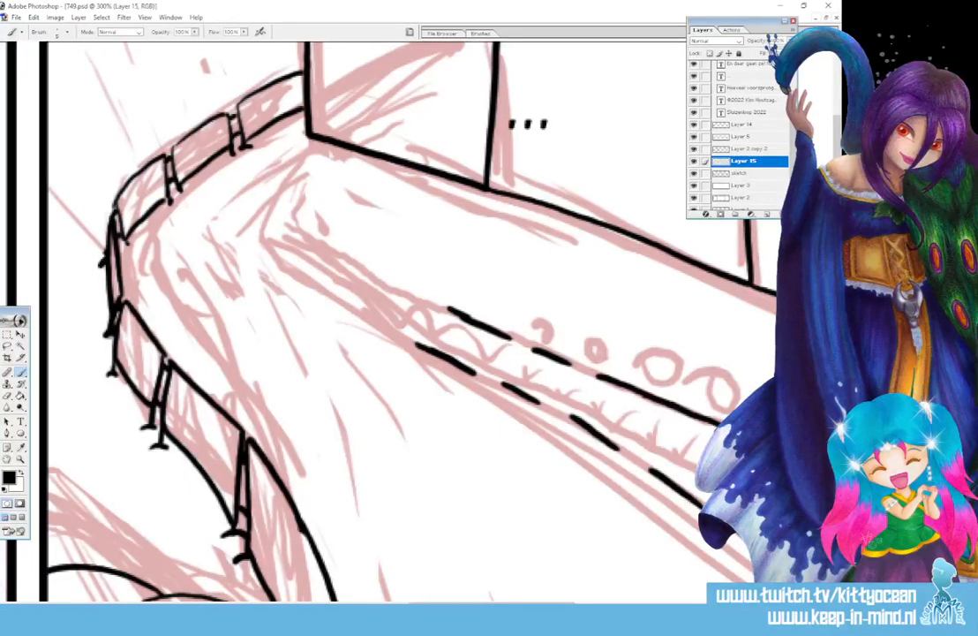
left_click_drag(660, 474, 610, 446)
mouse_move(620, 384)
left_mouse_down()
mouse_move(290, 226)
mouse_move(328, 280)
mouse_move(590, 430)
left_mouse_up()
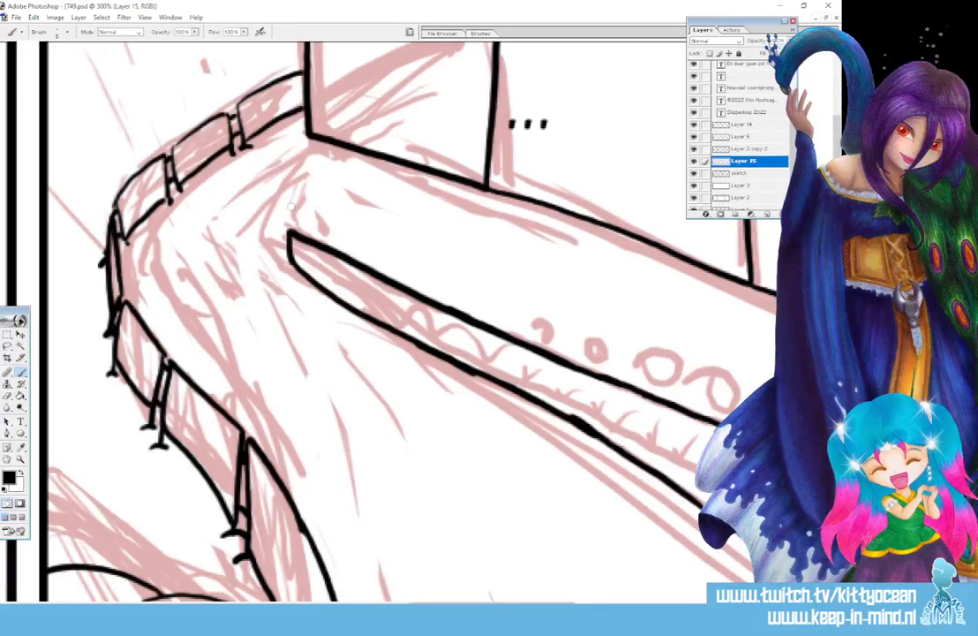
left_click_drag(302, 159, 284, 244)
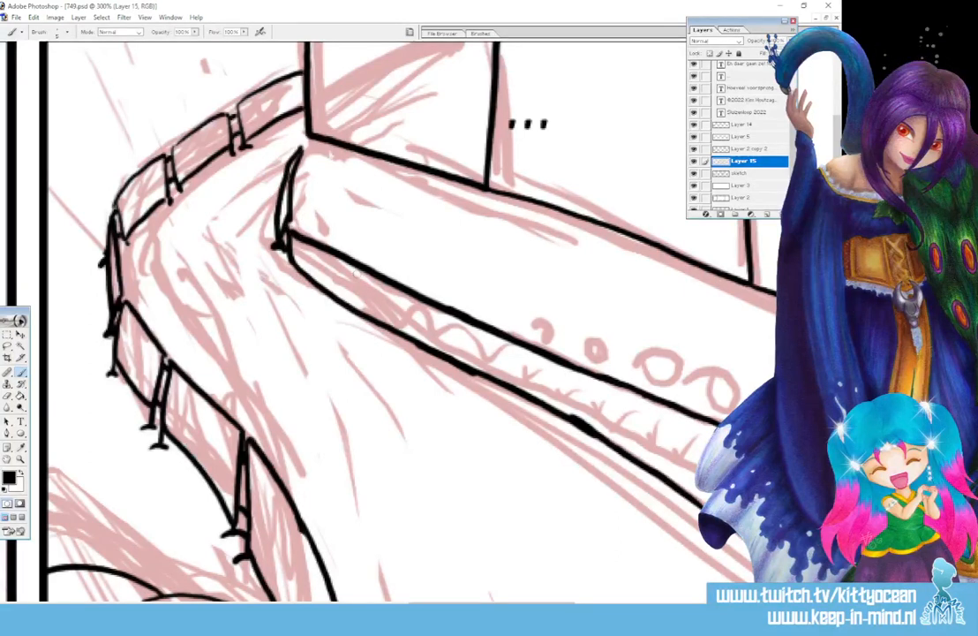
- Ink a cross line dividing the band and short connecting strokes in the gaps between the nearer large segments
left_click_drag(609, 382, 595, 432)
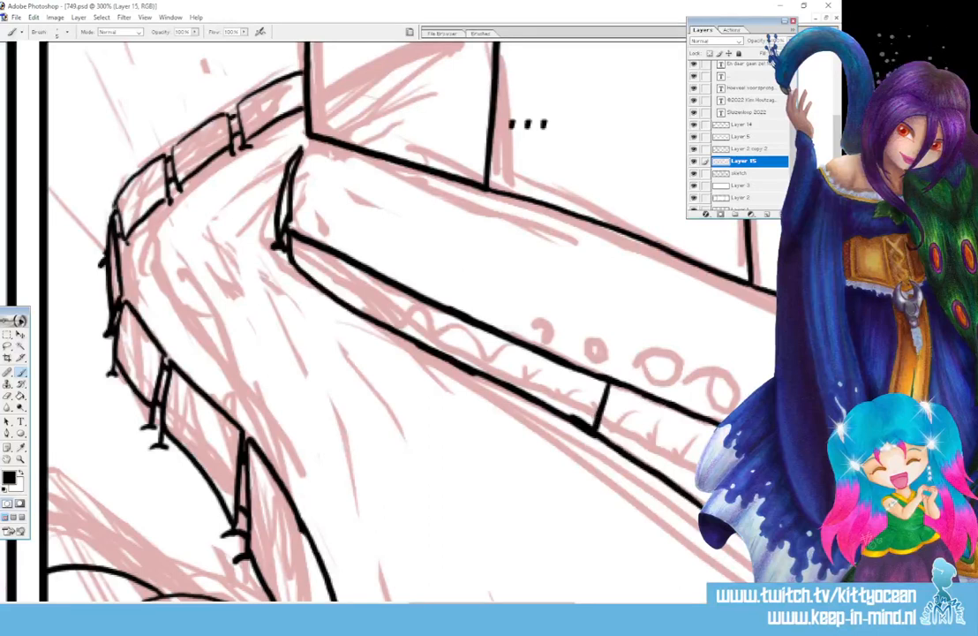
left_click_drag(492, 603, 527, 603)
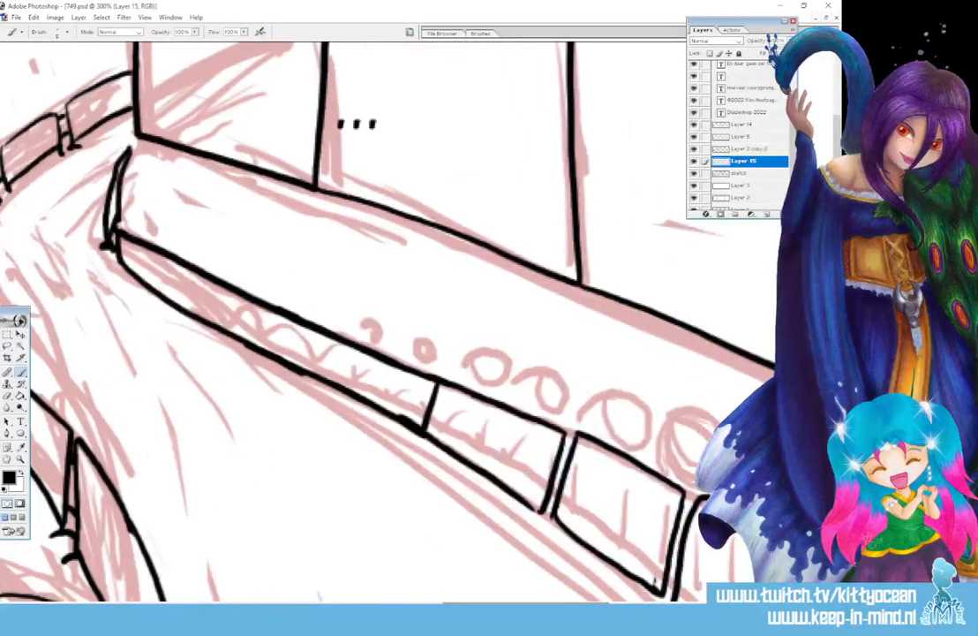
left_click_drag(564, 443, 574, 447)
left_click_drag(681, 510, 692, 513)
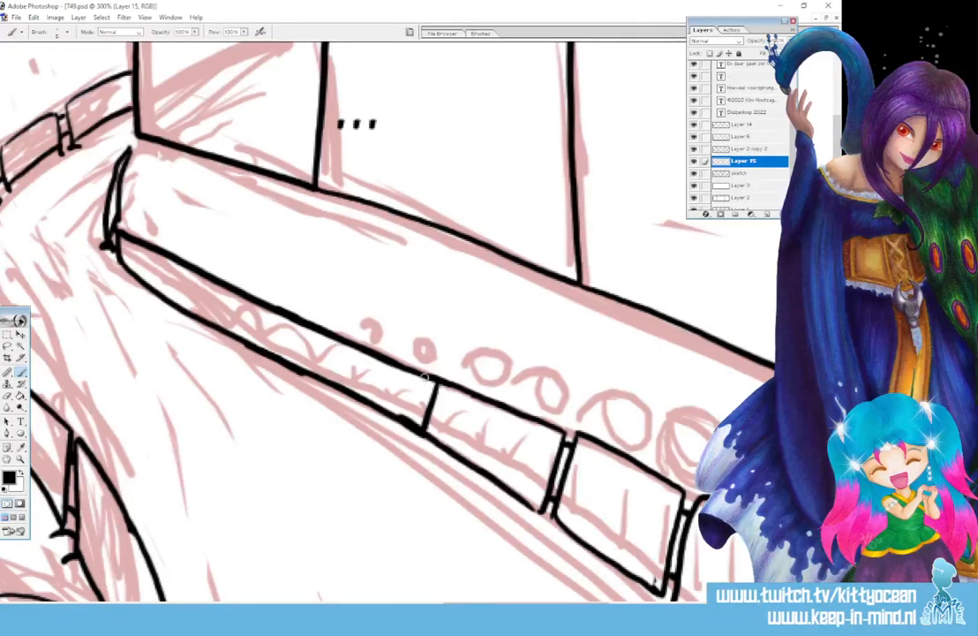
- Divide the rest of the band into smaller segments with closely paired cross lines, and erase the outline across the farthest gap
left_click_drag(424, 381, 416, 431)
left_click_drag(355, 347, 351, 386)
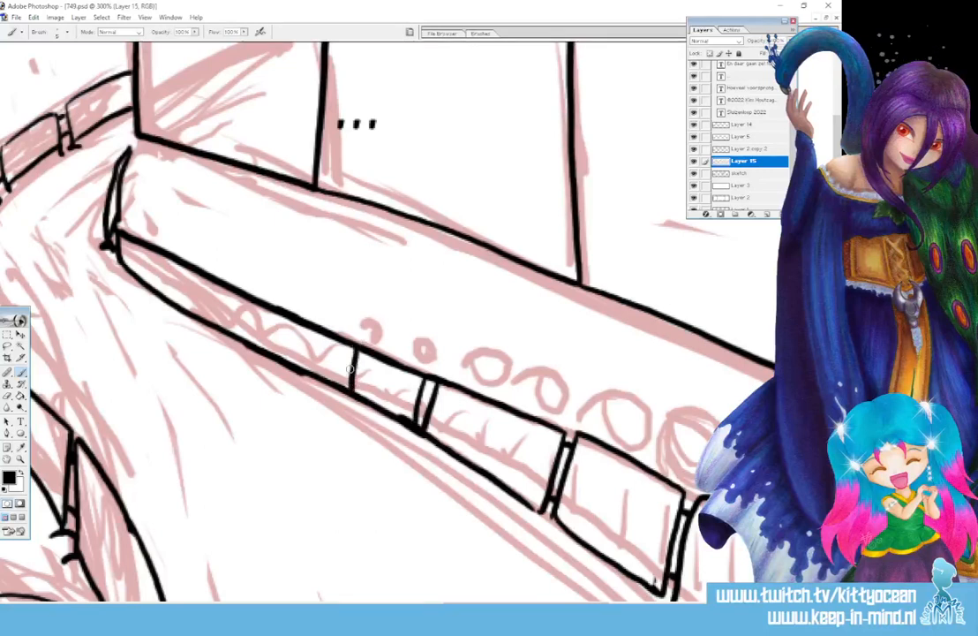
key("ctrl+z")
left_click_drag(352, 346, 348, 389)
left_click_drag(337, 347, 342, 379)
mouse_move(272, 309)
left_mouse_down()
mouse_move(268, 346)
mouse_move(258, 346)
left_mouse_up()
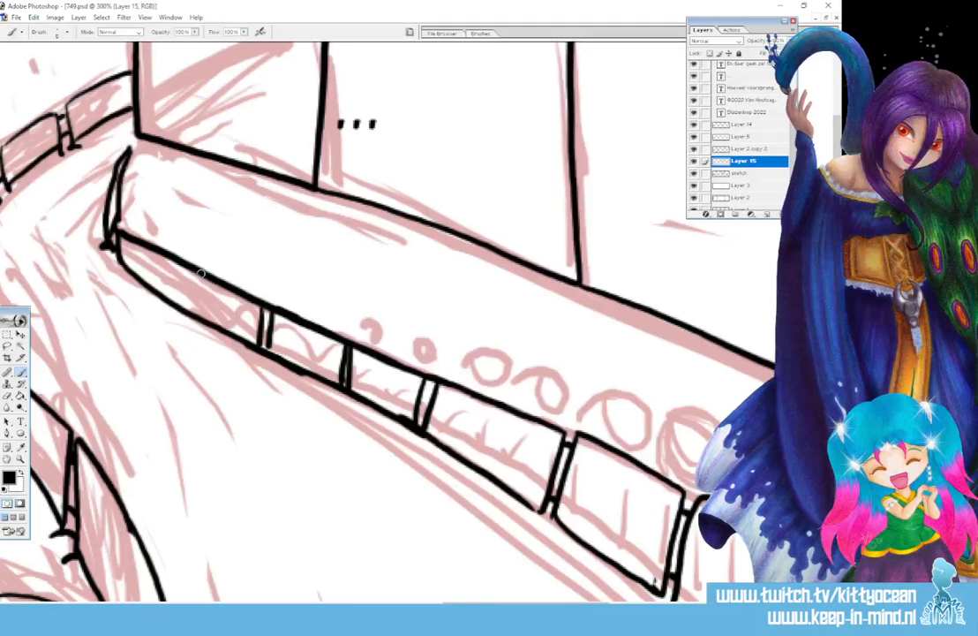
left_click_drag(268, 300, 263, 362)
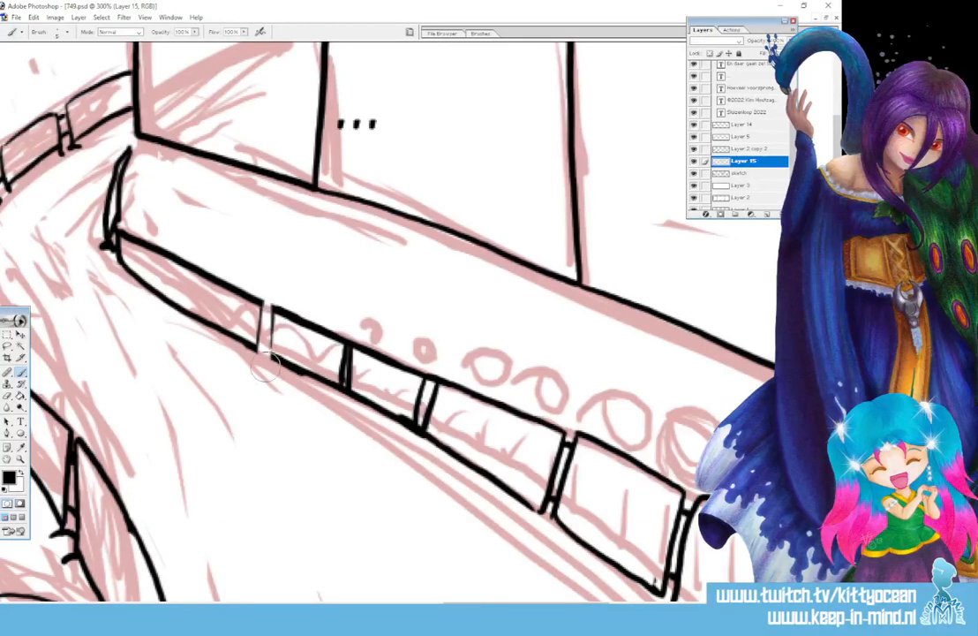
- Clear the gaps between the smaller band segments, redraw the segment ends, and split the farthest segment with closely paired cross lines
left_click_drag(350, 337, 344, 390)
mouse_move(433, 379)
left_mouse_down()
mouse_move(421, 435)
mouse_move(428, 433)
left_mouse_up()
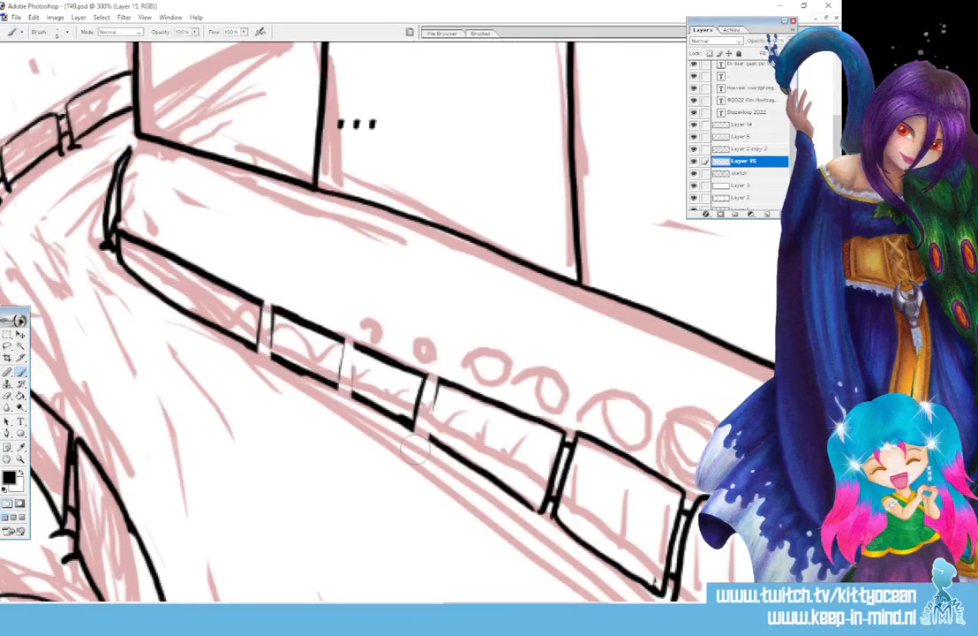
left_click_drag(353, 340, 342, 388)
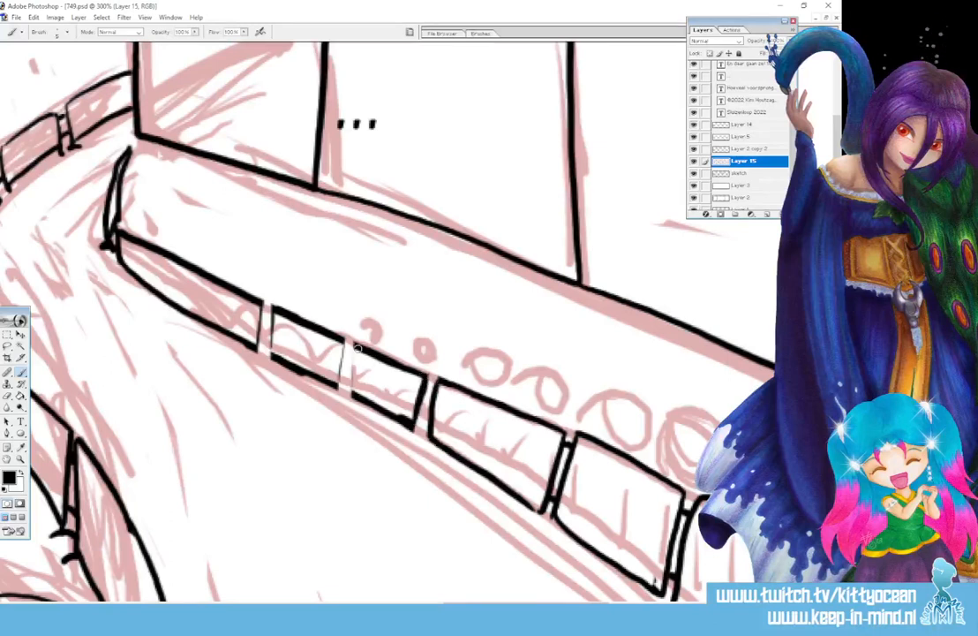
left_click_drag(266, 305, 259, 350)
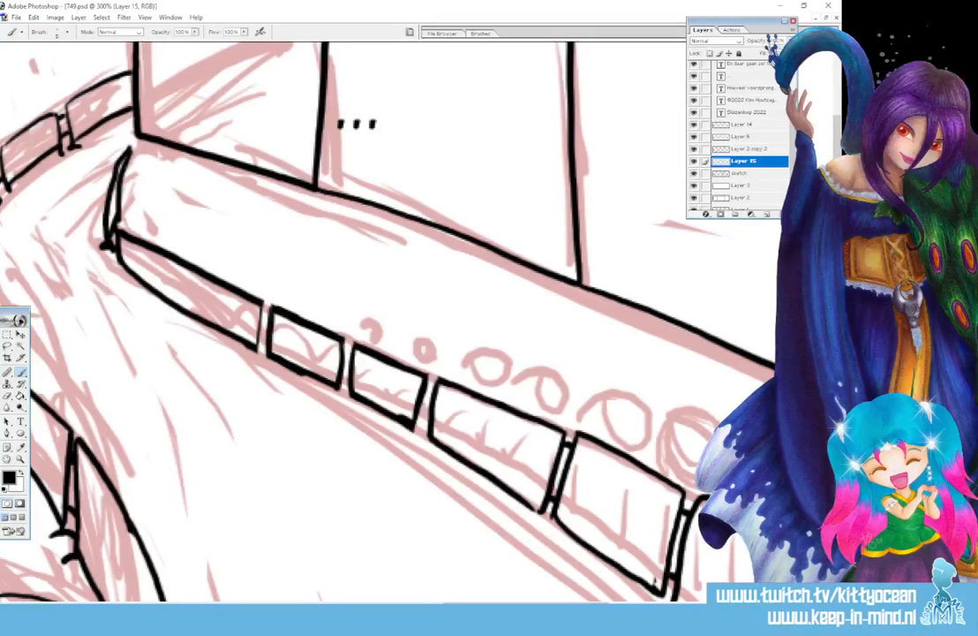
left_click_drag(187, 267, 185, 306)
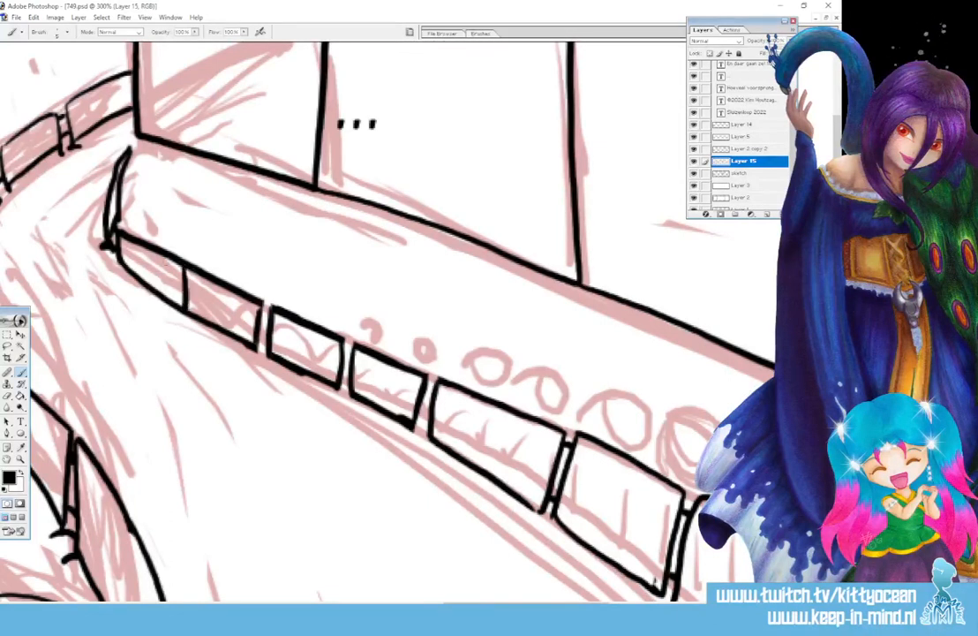
left_click_drag(178, 262, 179, 307)
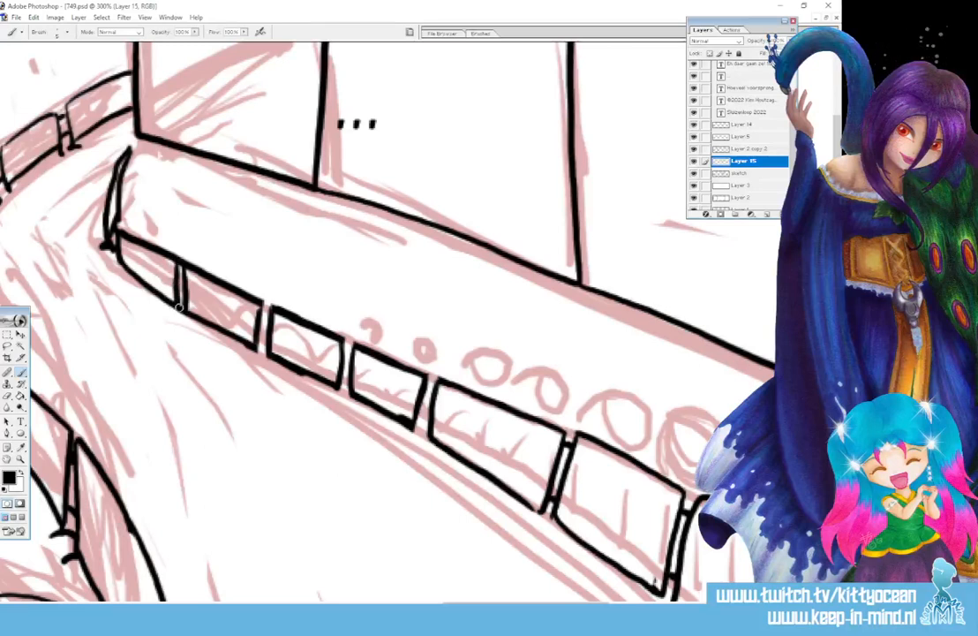
key("ctrl+z")
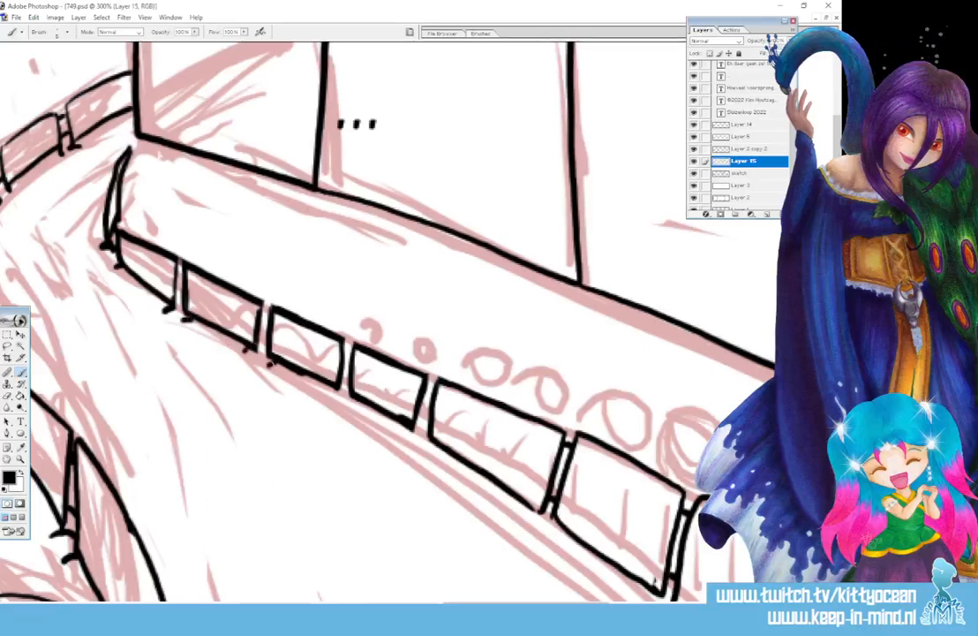
- Ink small feet under the lower corners of the segments and short connecting strokes in the gaps between them
left_click_drag(399, 421, 430, 451)
mouse_move(537, 506)
left_mouse_down()
mouse_move(528, 512)
mouse_move(560, 529)
left_mouse_up()
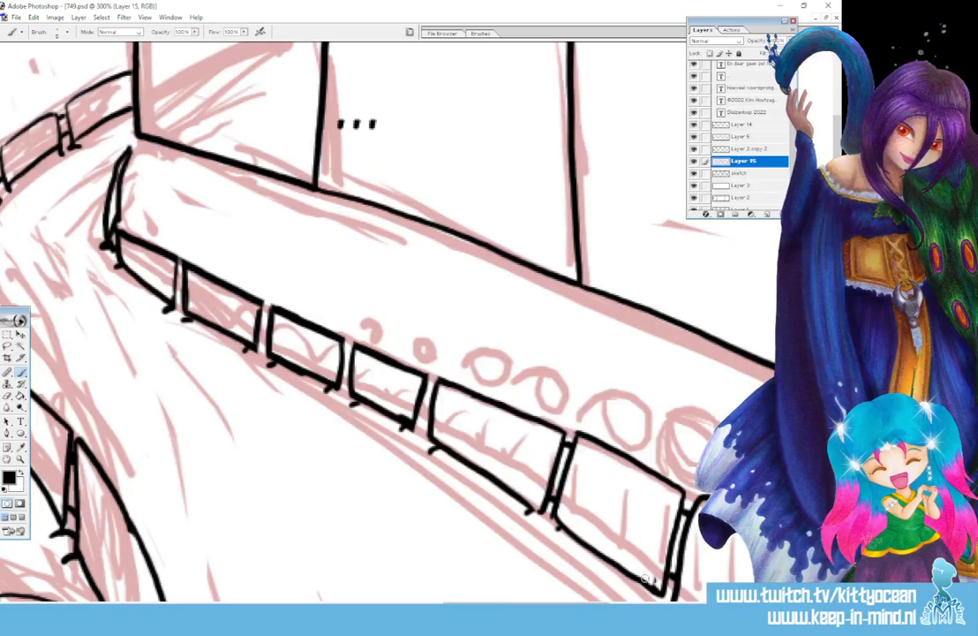
left_click_drag(657, 587, 651, 593)
left_click_drag(416, 421, 427, 424)
left_click_drag(423, 383, 431, 388)
left_click_drag(262, 314, 257, 346)
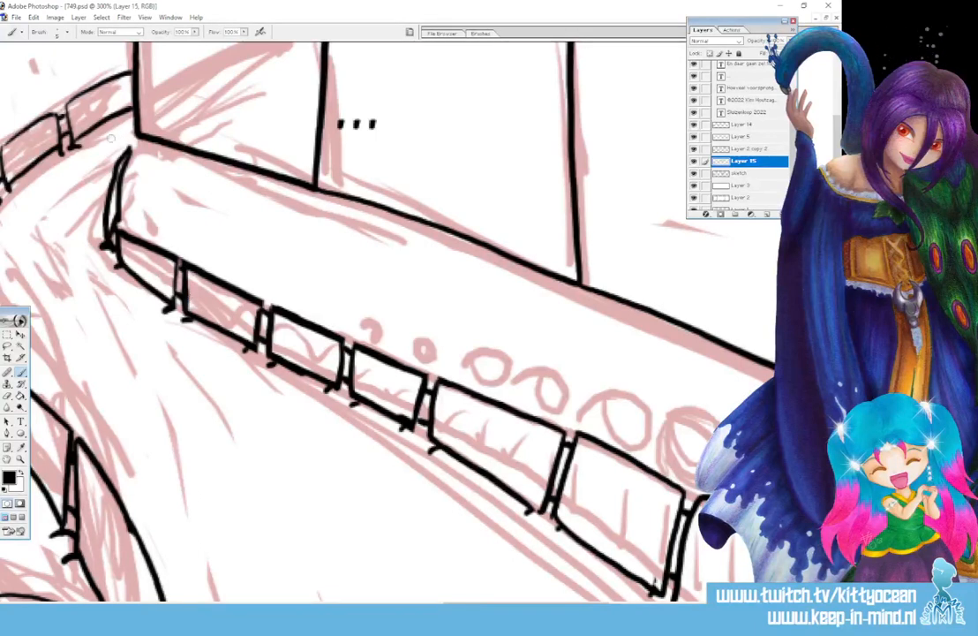
- Ink round-headed figures along the barrier, from the standing one at the far end to the pair behind the second-nearest large segment
left_click_drag(111, 132, 140, 183)
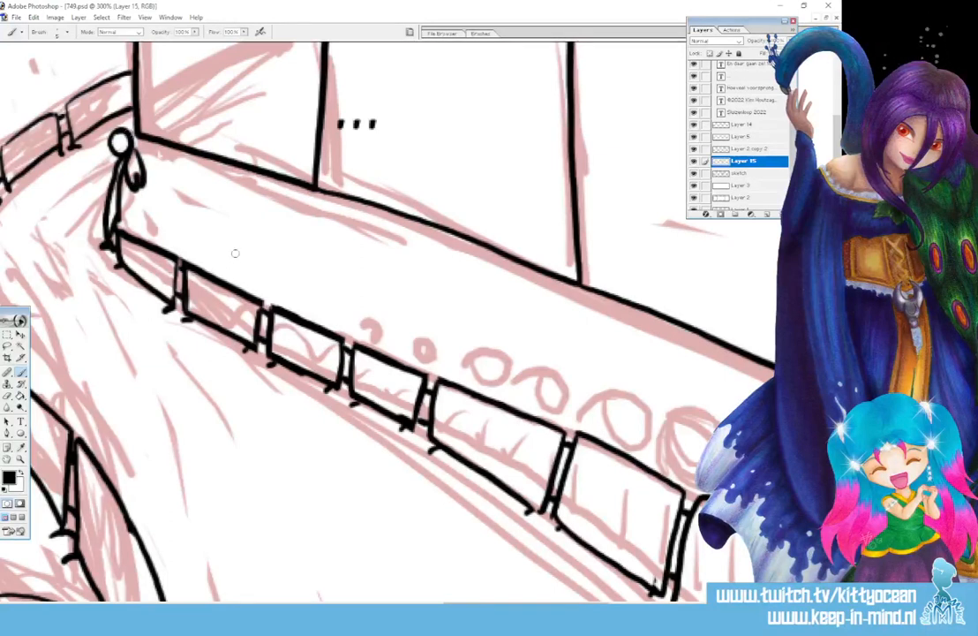
mouse_move(231, 254)
left_mouse_down()
mouse_move(220, 267)
mouse_move(231, 255)
mouse_move(231, 291)
mouse_move(239, 286)
mouse_move(214, 281)
mouse_move(233, 280)
mouse_move(234, 293)
mouse_move(212, 276)
left_mouse_up()
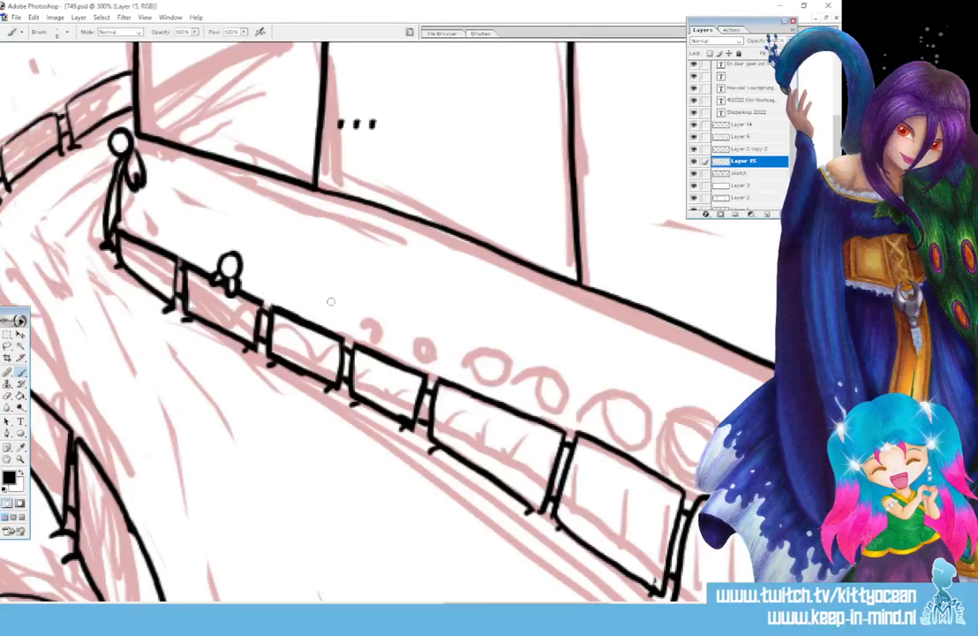
mouse_move(338, 302)
left_mouse_down()
mouse_move(335, 318)
mouse_move(341, 306)
mouse_move(363, 311)
mouse_move(302, 323)
mouse_move(342, 339)
left_mouse_up()
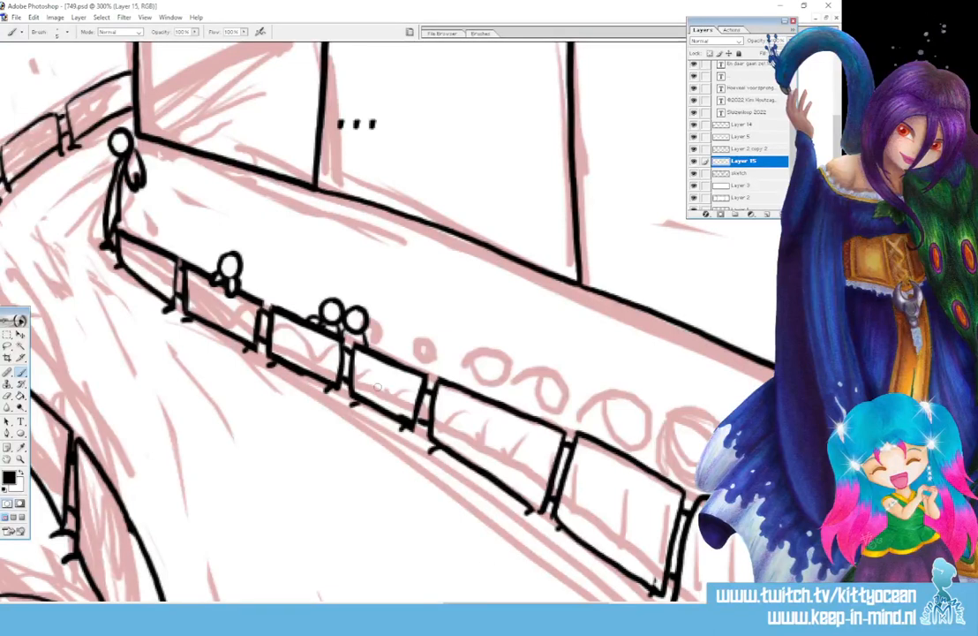
mouse_move(492, 352)
left_mouse_down()
mouse_move(471, 357)
mouse_move(487, 383)
mouse_move(496, 351)
mouse_move(489, 394)
left_mouse_up()
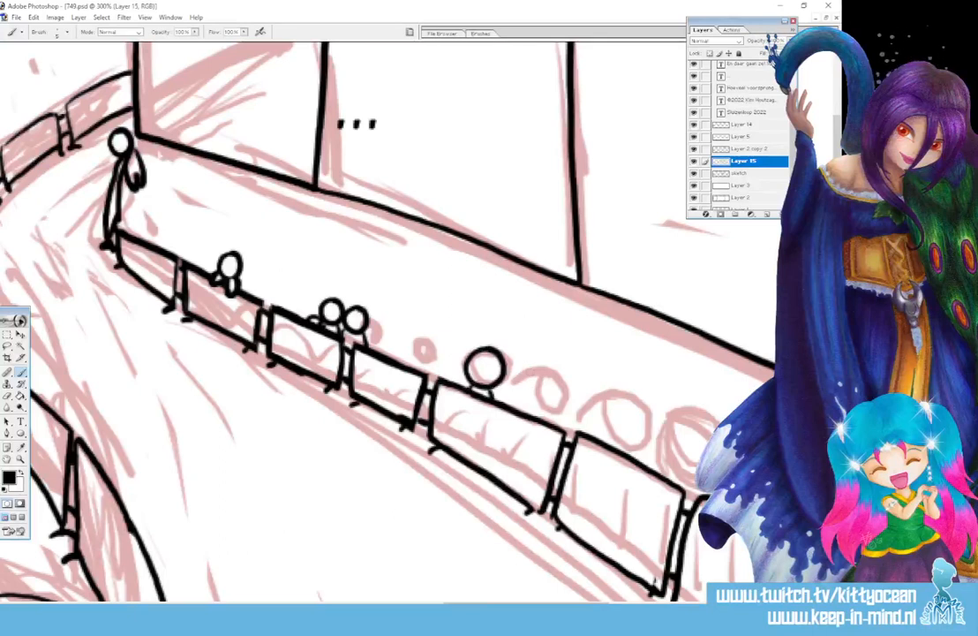
mouse_move(558, 371)
left_mouse_down()
mouse_move(532, 370)
mouse_move(529, 391)
mouse_move(546, 406)
mouse_move(566, 400)
mouse_move(570, 372)
left_mouse_up()
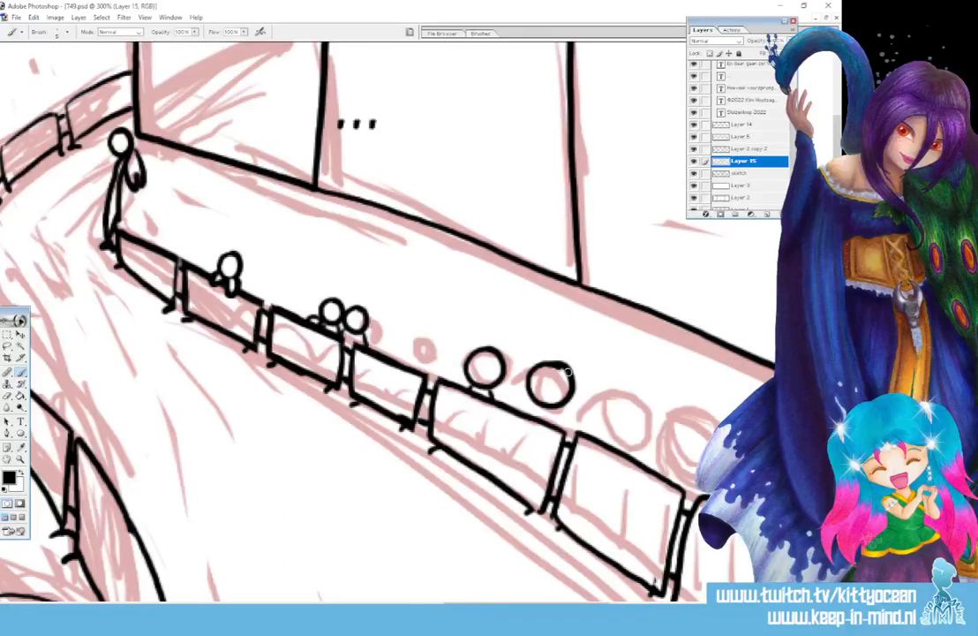
left_click_drag(554, 404, 570, 437)
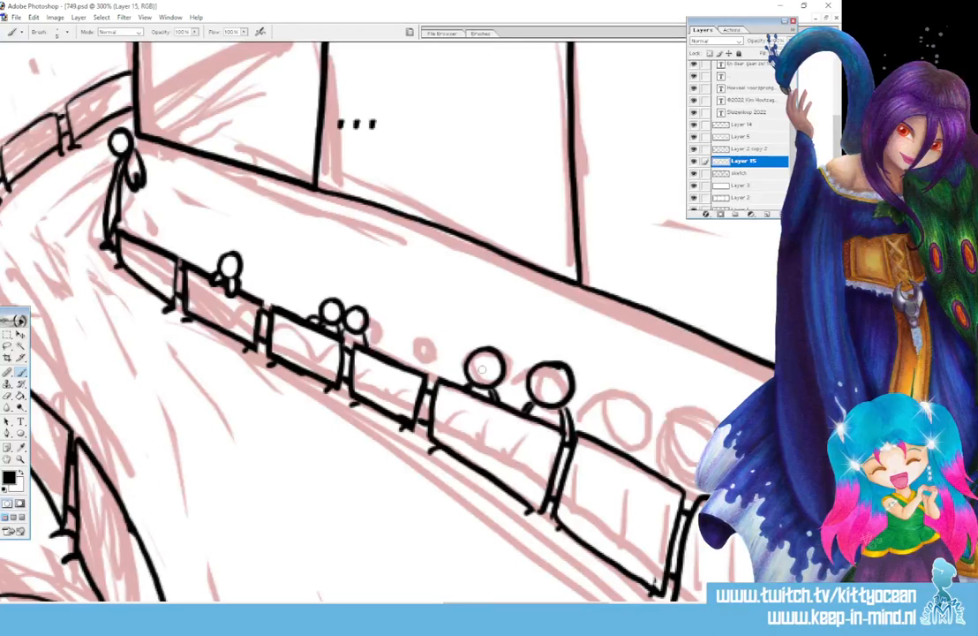
- Ink the two nearest spectators with large round heads, bodies and a small hand on the barrier, and touch up the wall's vertical line
scroll(483, 369, "right", 5)
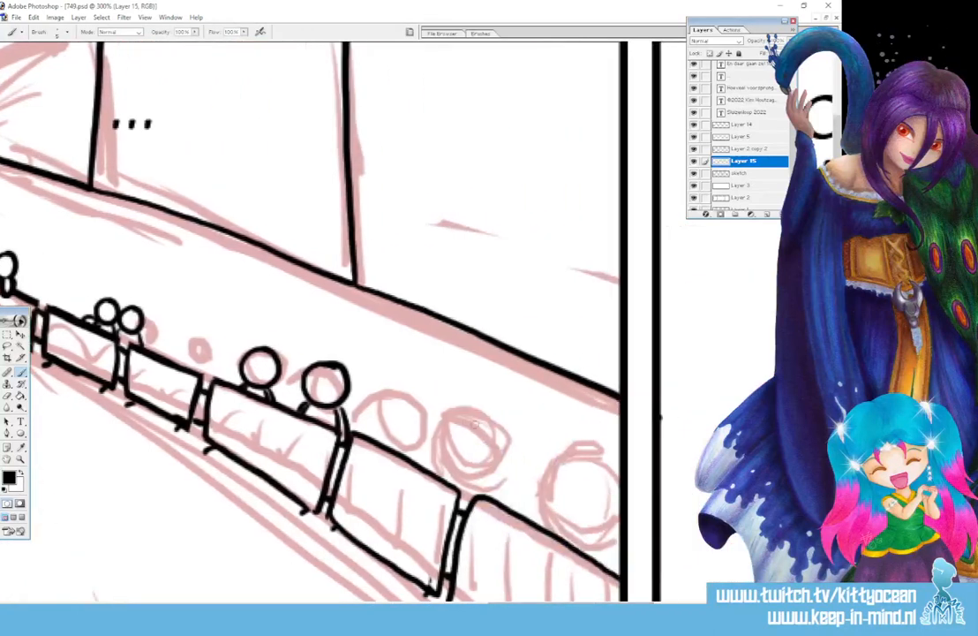
mouse_move(491, 415)
left_mouse_down()
mouse_move(463, 410)
mouse_move(446, 437)
mouse_move(461, 466)
mouse_move(488, 468)
mouse_move(501, 457)
mouse_move(499, 421)
left_mouse_up()
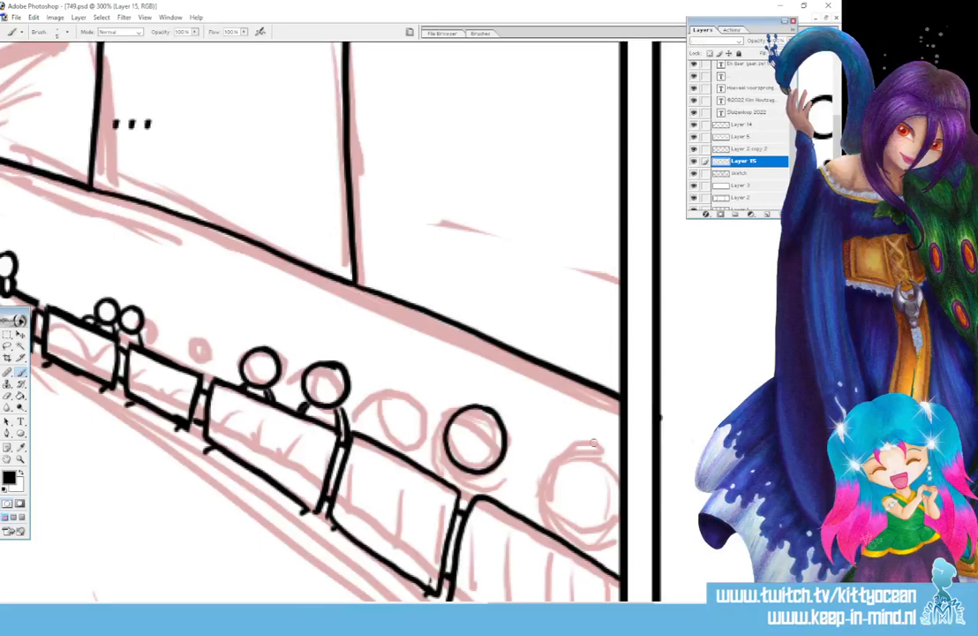
mouse_move(593, 444)
left_mouse_down()
mouse_move(548, 497)
mouse_move(574, 517)
mouse_move(601, 515)
mouse_move(619, 475)
mouse_move(593, 441)
left_mouse_up()
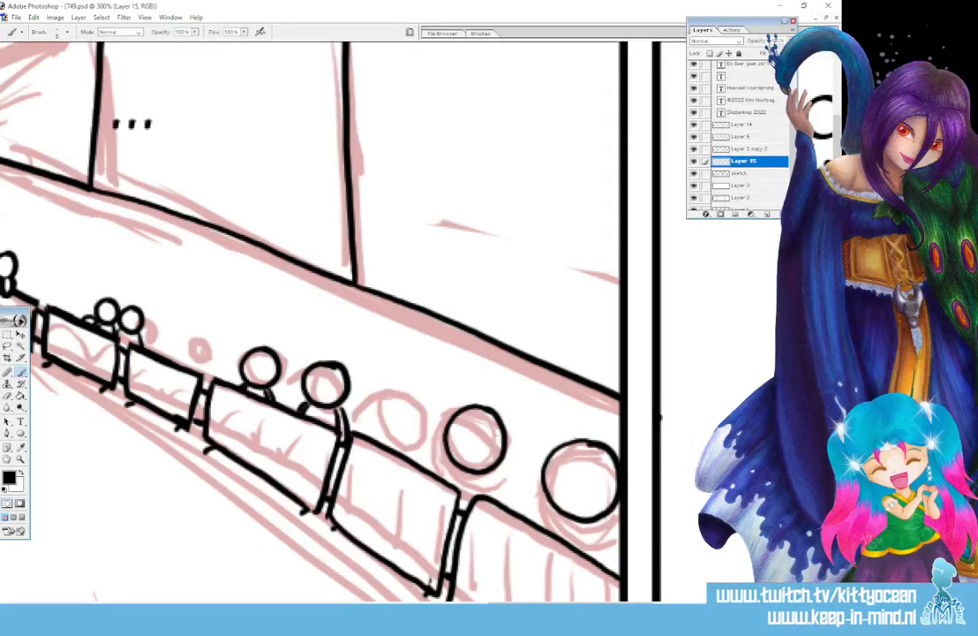
mouse_move(456, 471)
left_mouse_down()
mouse_move(447, 489)
mouse_move(492, 497)
left_mouse_up()
mouse_move(556, 510)
left_mouse_down()
mouse_move(597, 527)
mouse_move(598, 558)
left_mouse_up()
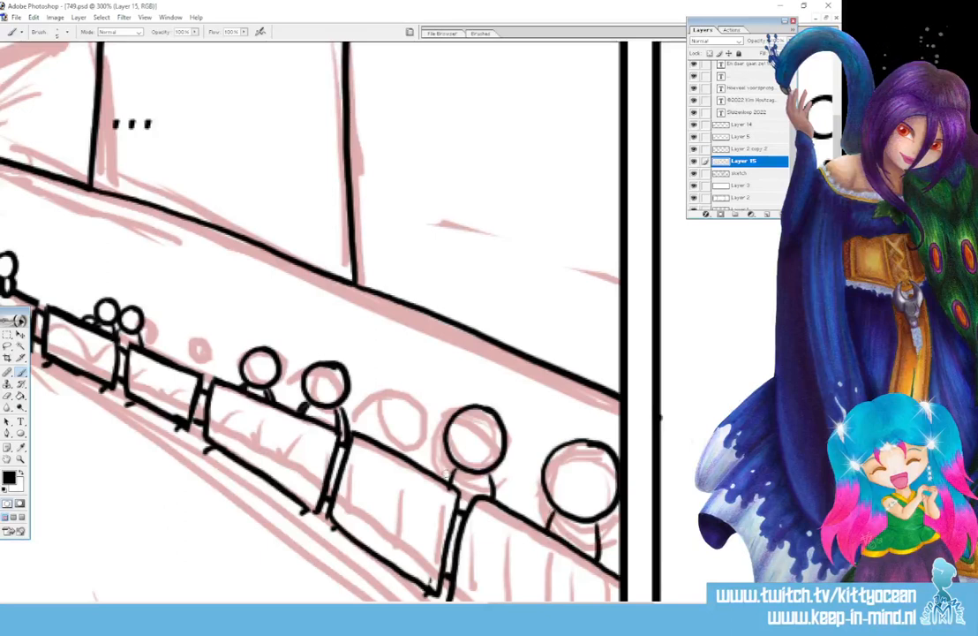
mouse_move(442, 469)
left_mouse_down()
mouse_move(425, 481)
mouse_move(440, 477)
left_mouse_up()
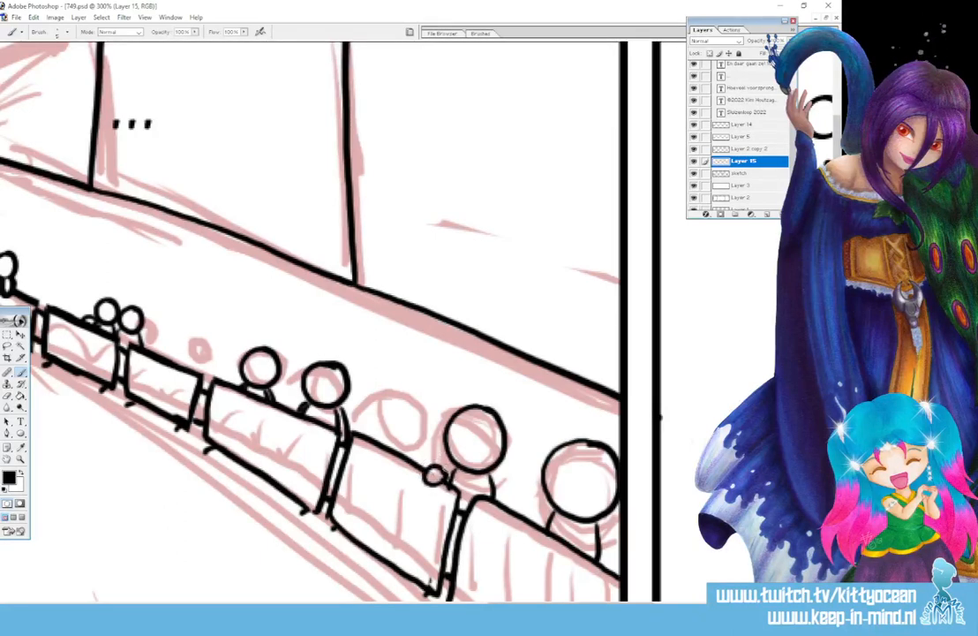
left_click_drag(490, 474, 498, 500)
left_click_drag(100, 117, 95, 188)
left_click_drag(597, 527, 607, 564)
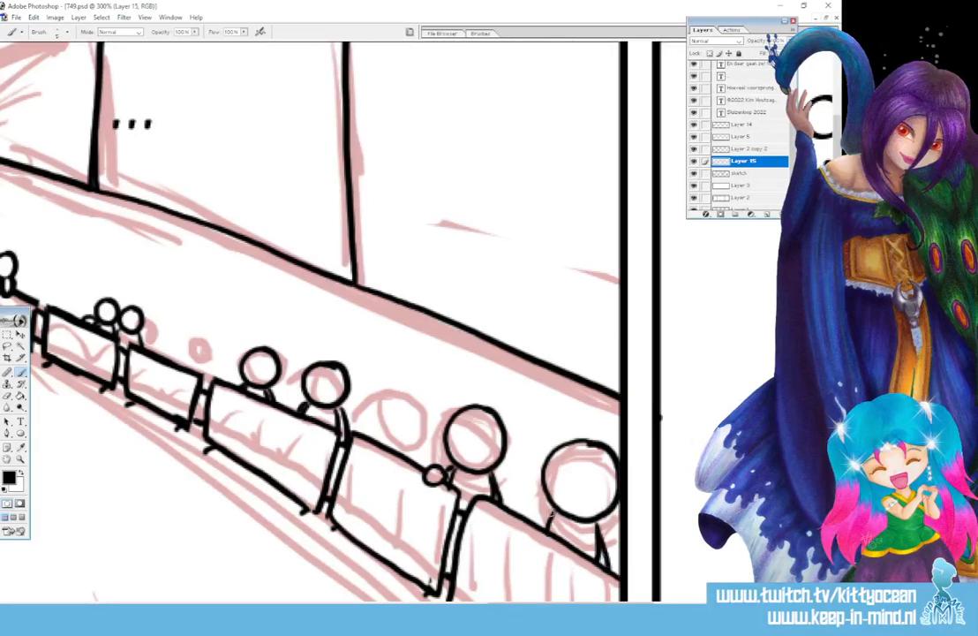
left_click_drag(550, 512, 540, 522)
- Ink the face of the character below "Hoeveel voorsprong heeft hij wel niet?" with large round eyes, jaw, cheek lines, small open mouth and raised eyebrows
left_click_drag(772, 265, 16, 260)
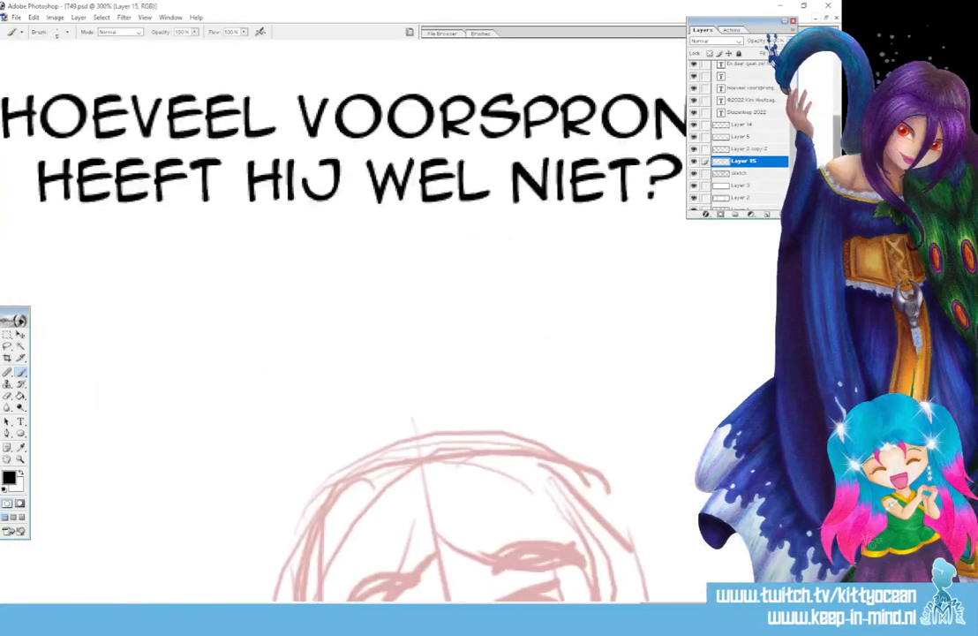
scroll(397, 353, "down", 6)
mouse_move(438, 336)
left_mouse_down()
mouse_move(361, 341)
mouse_move(364, 418)
mouse_move(432, 423)
mouse_move(450, 366)
mouse_move(414, 321)
left_mouse_up()
mouse_move(567, 296)
left_mouse_down()
mouse_move(514, 294)
mouse_move(480, 347)
mouse_move(528, 400)
mouse_move(581, 363)
mouse_move(557, 292)
left_mouse_up()
mouse_move(371, 432)
left_mouse_down()
mouse_move(384, 459)
mouse_move(382, 438)
mouse_move(392, 461)
mouse_move(408, 467)
mouse_move(380, 446)
mouse_move(440, 469)
mouse_move(433, 503)
mouse_move(462, 486)
left_mouse_up()
mouse_move(386, 454)
left_mouse_down()
mouse_move(433, 484)
mouse_move(499, 491)
mouse_move(586, 410)
left_mouse_up()
left_click_drag(328, 328, 370, 271)
mouse_move(509, 250)
left_mouse_down()
mouse_move(541, 245)
mouse_move(579, 264)
left_mouse_up()
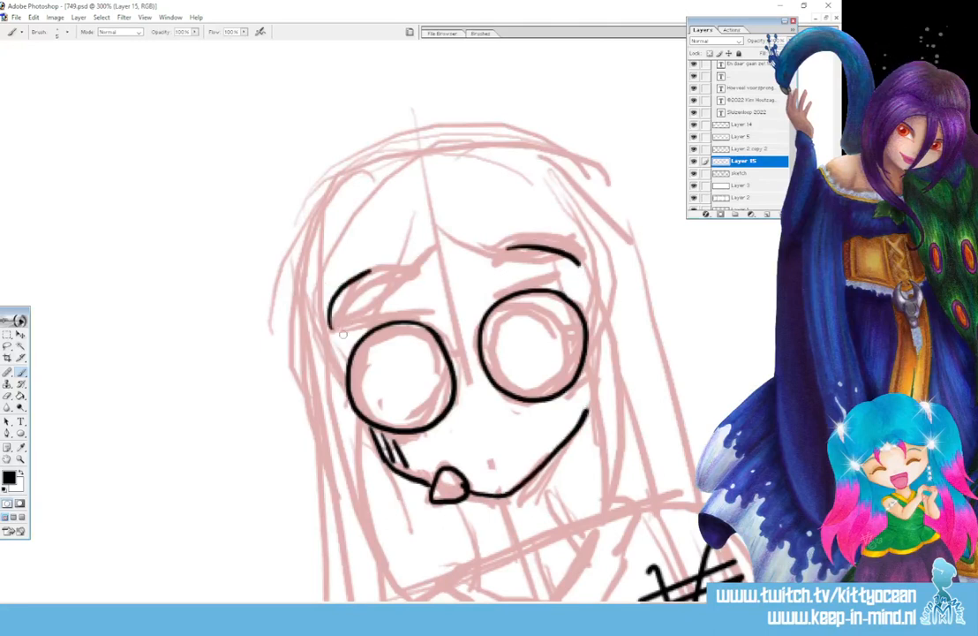
- Ink the long front hair locks framing both sides of the face, each with an inner and outer line tapering over the chest
mouse_move(349, 316)
left_mouse_down()
mouse_move(365, 482)
mouse_move(398, 601)
left_mouse_up()
scroll(397, 370, "down", 4)
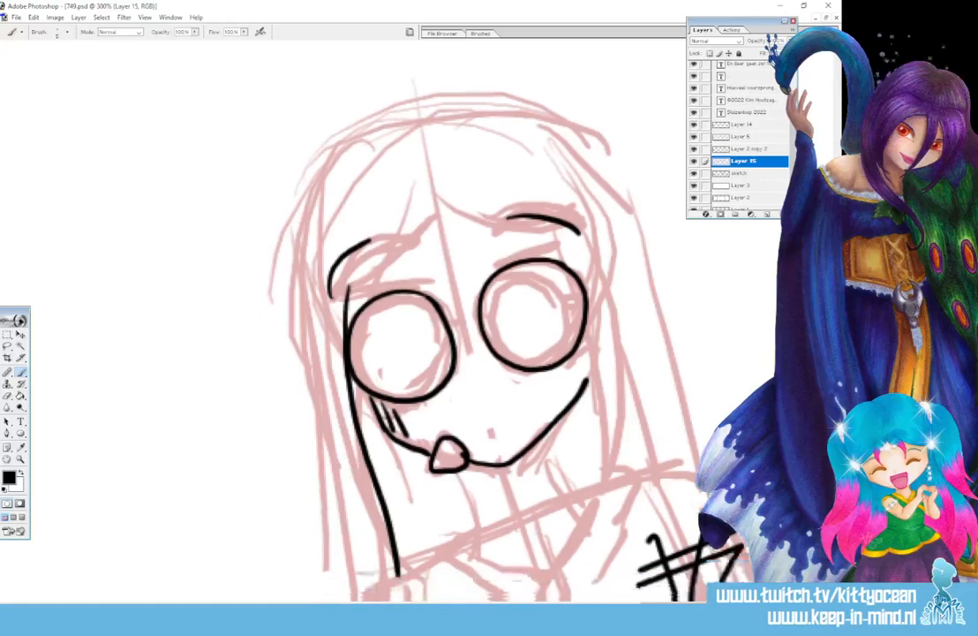
mouse_move(315, 191)
left_mouse_down()
mouse_move(339, 322)
mouse_move(386, 450)
mouse_move(408, 554)
left_mouse_up()
mouse_move(563, 84)
left_mouse_down()
mouse_move(590, 240)
mouse_move(565, 523)
left_mouse_up()
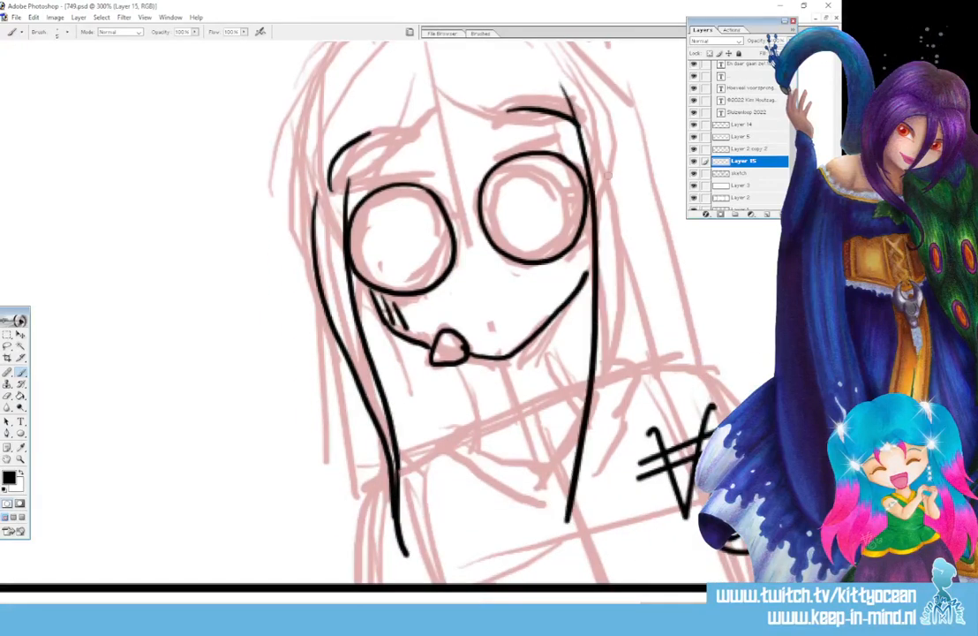
mouse_move(595, 88)
left_mouse_down()
mouse_move(620, 358)
mouse_move(567, 558)
left_mouse_up()
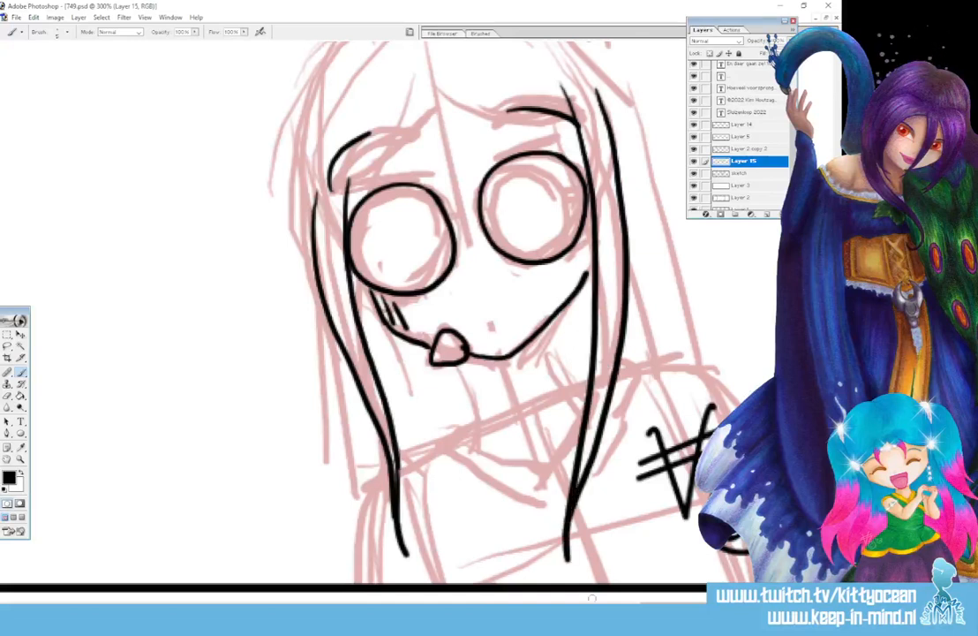
- Ink the character's neck and the folded V-shaped collar beneath it
left_click_drag(456, 366, 471, 438)
left_click_drag(539, 337, 570, 387)
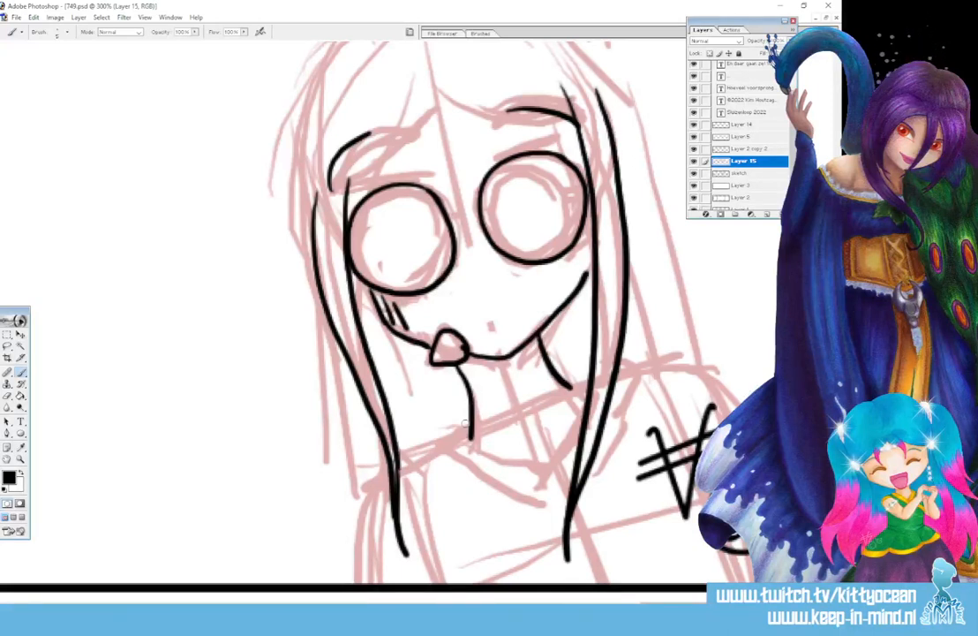
mouse_move(455, 441)
left_mouse_down()
mouse_move(534, 468)
mouse_move(585, 388)
left_mouse_up()
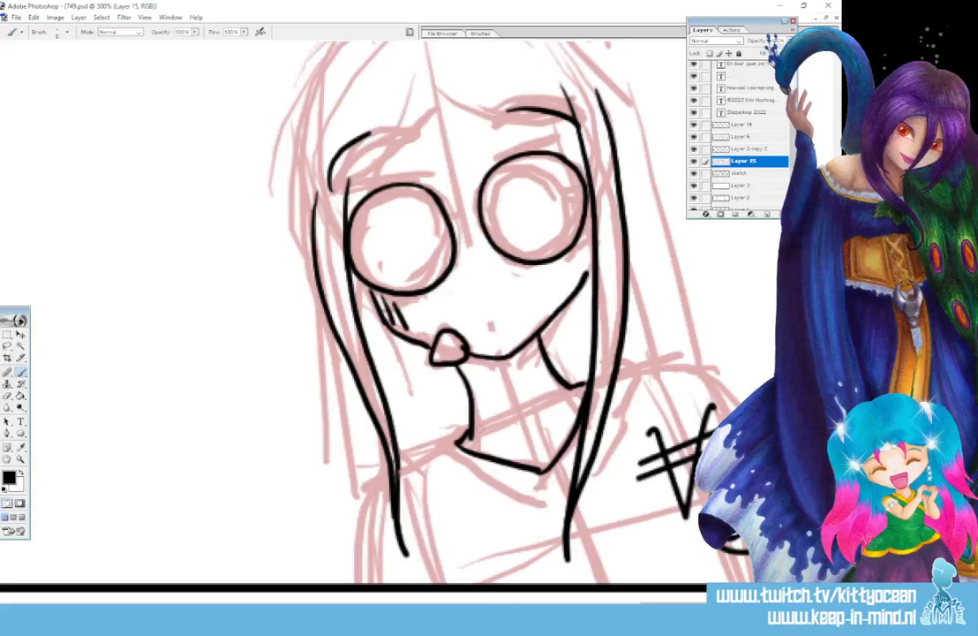
mouse_move(459, 428)
left_mouse_down()
mouse_move(467, 472)
mouse_move(559, 494)
mouse_move(468, 426)
left_mouse_up()
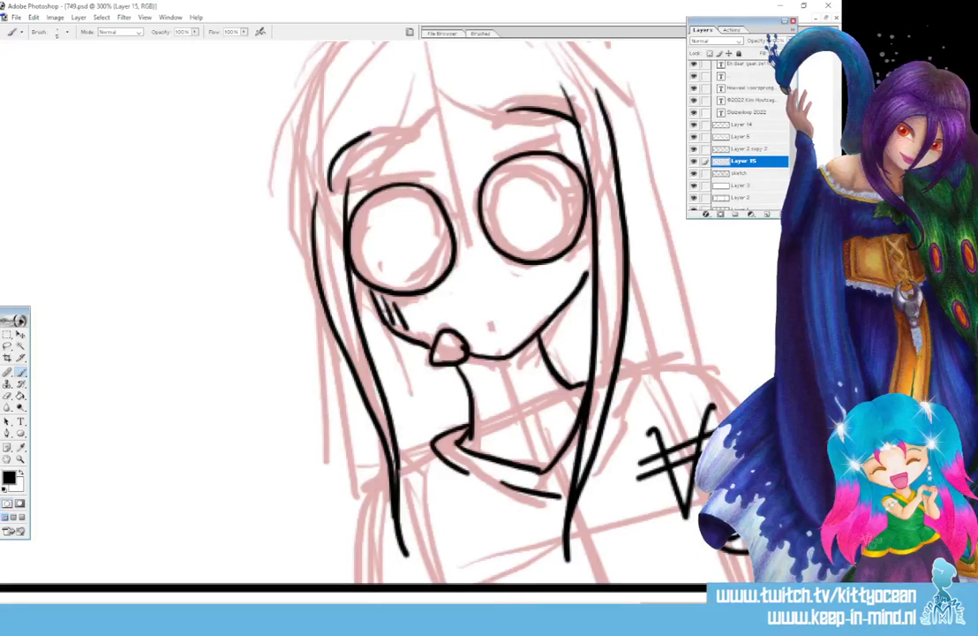
- Ink the shoulders and arm outlines down to the panel border, with short crease lines on the sleeves
scroll(335, 278, "down", 2)
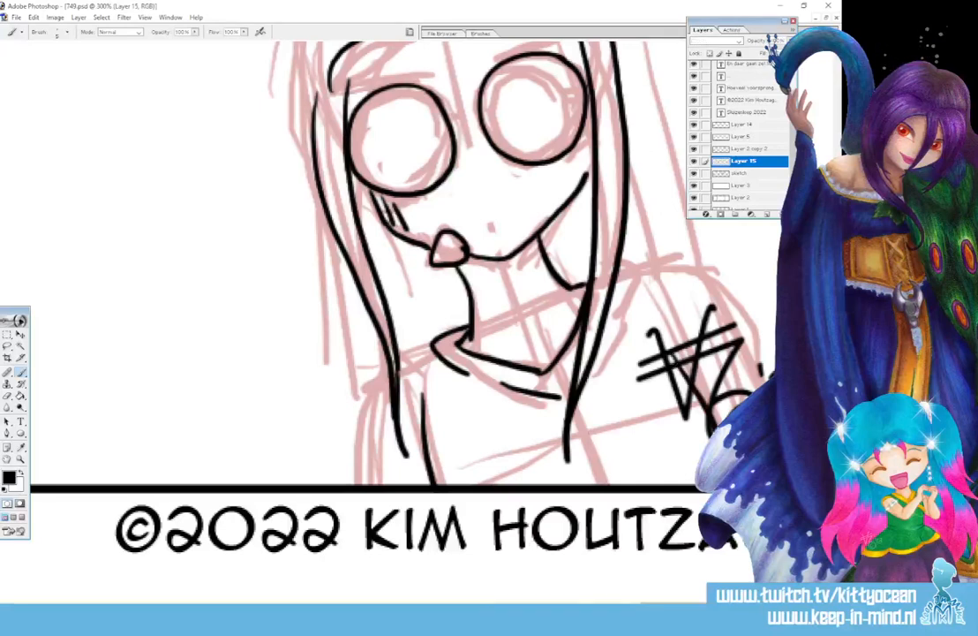
mouse_move(619, 280)
left_mouse_down()
mouse_move(685, 270)
mouse_move(767, 375)
left_mouse_up()
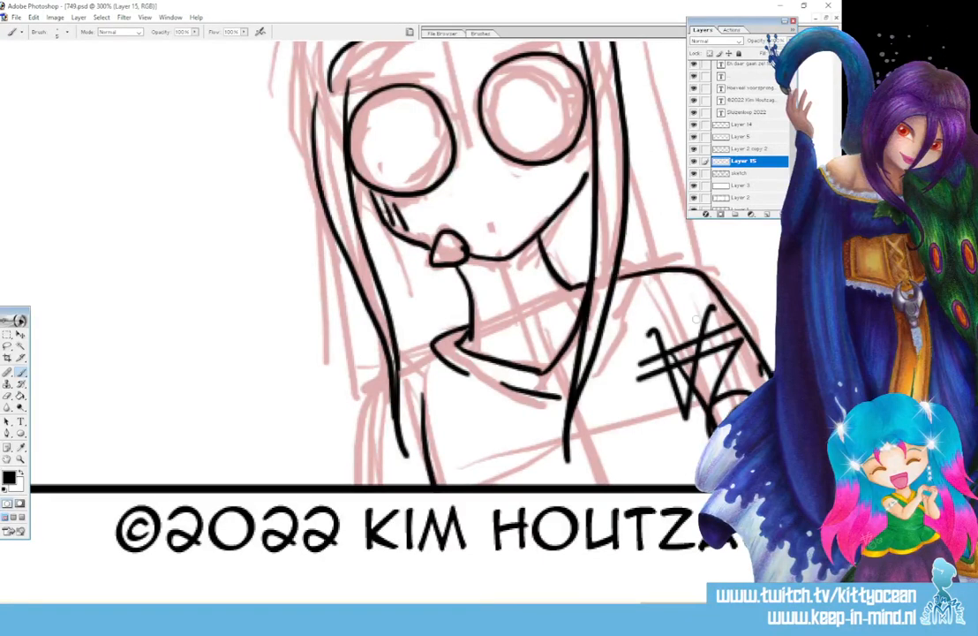
left_click_drag(698, 287, 688, 321)
mouse_move(403, 432)
left_mouse_down()
mouse_move(399, 372)
mouse_move(362, 484)
left_mouse_up()
left_click_drag(405, 393, 413, 398)
- Ink the hairline from the central parting above the long-haired character's forehead, curving down to the front lock on each side
scroll(422, 399, "up", 5)
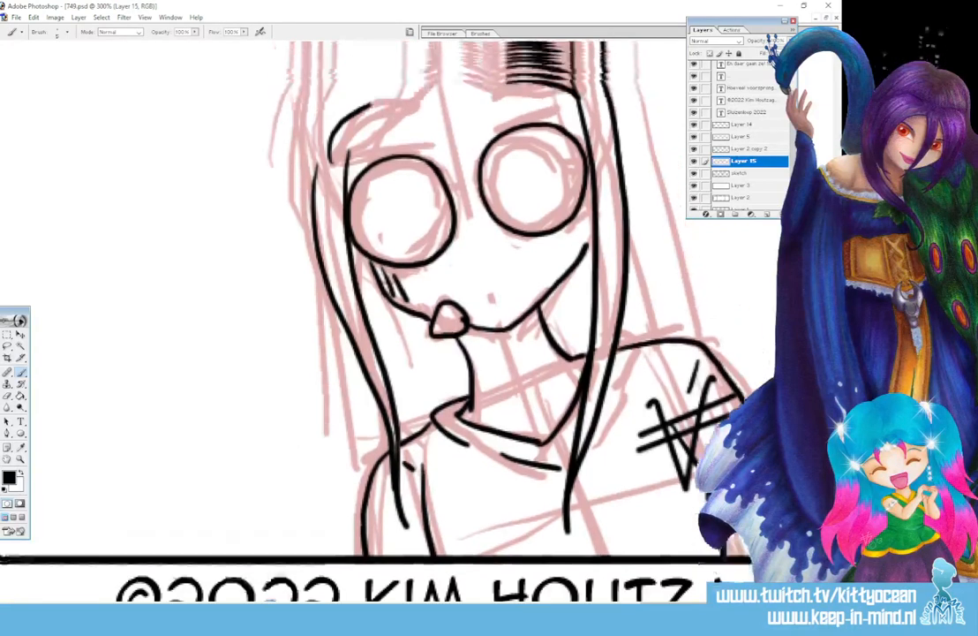
left_click_drag(439, 209, 341, 327)
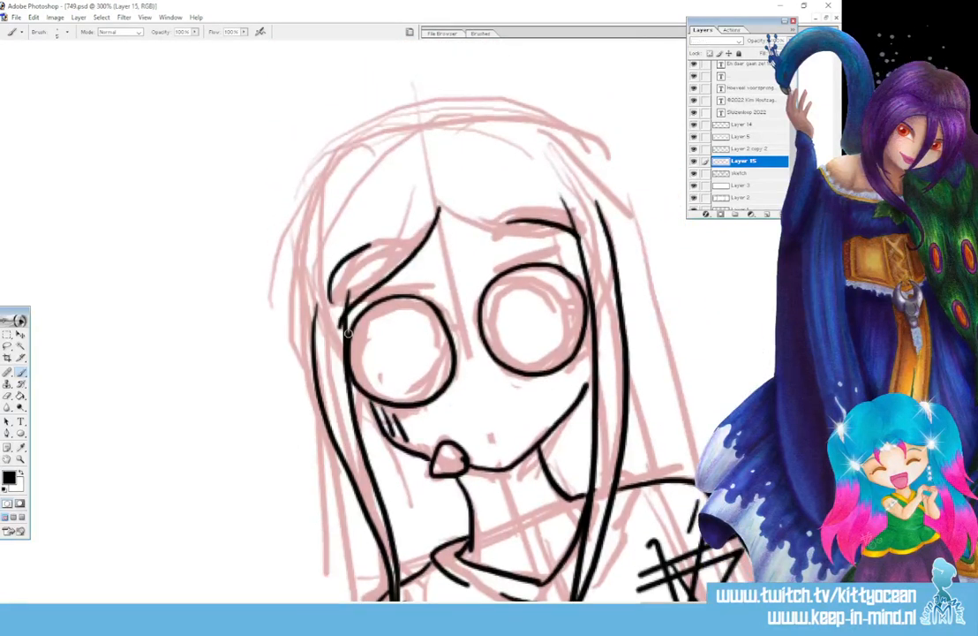
mouse_move(440, 210)
left_mouse_down()
mouse_move(463, 226)
mouse_move(579, 246)
left_mouse_up()
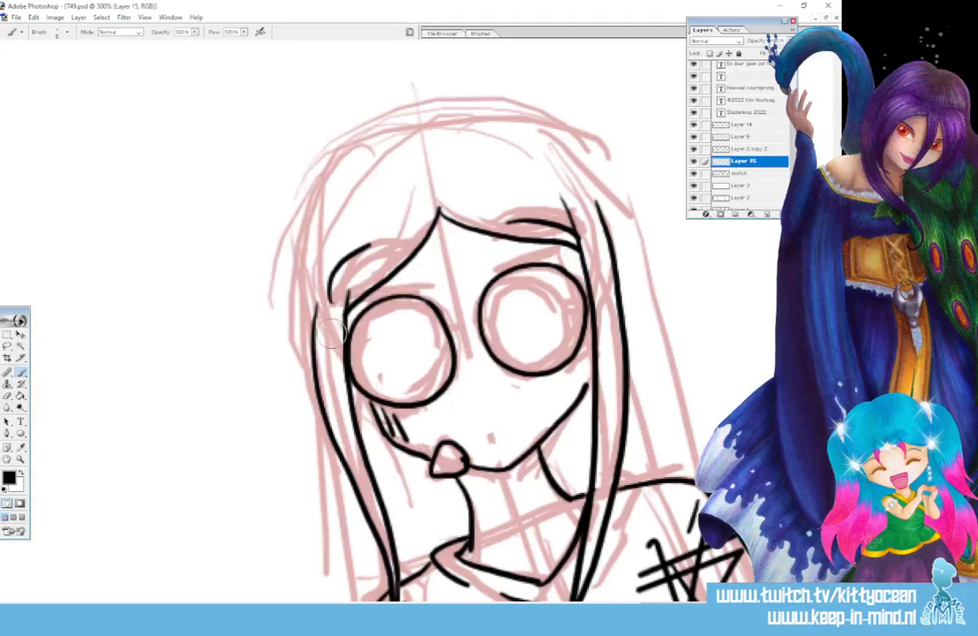
- Ink the outer hair outline from the crown down both sides of the head, with loose strands splitting off toward the ends
mouse_move(419, 136)
left_mouse_down()
mouse_move(300, 247)
mouse_move(306, 499)
left_mouse_up()
scroll(767, 342, "down", 4)
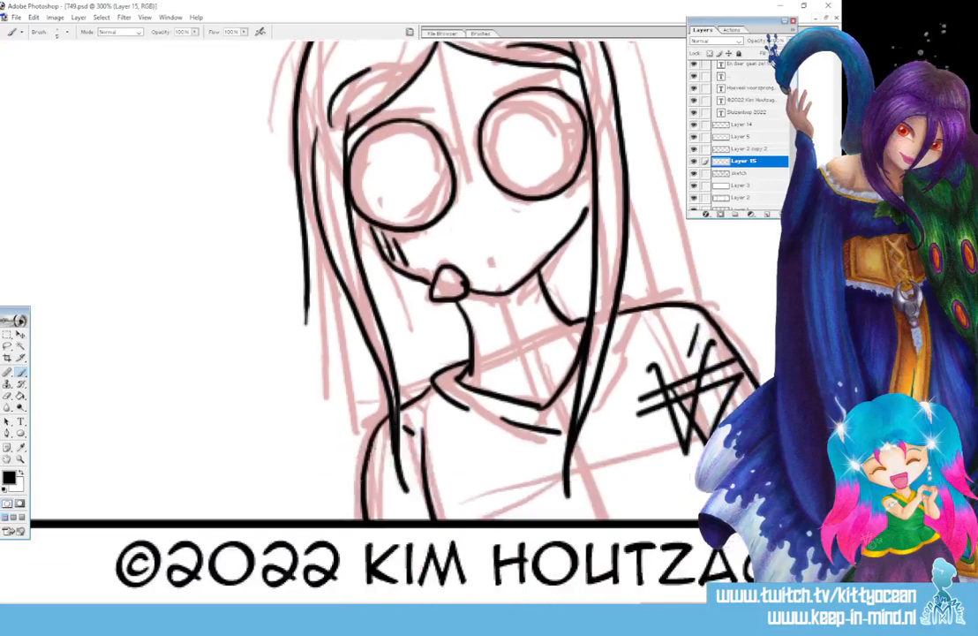
mouse_move(314, 263)
left_mouse_down()
mouse_move(295, 362)
mouse_move(329, 519)
left_mouse_up()
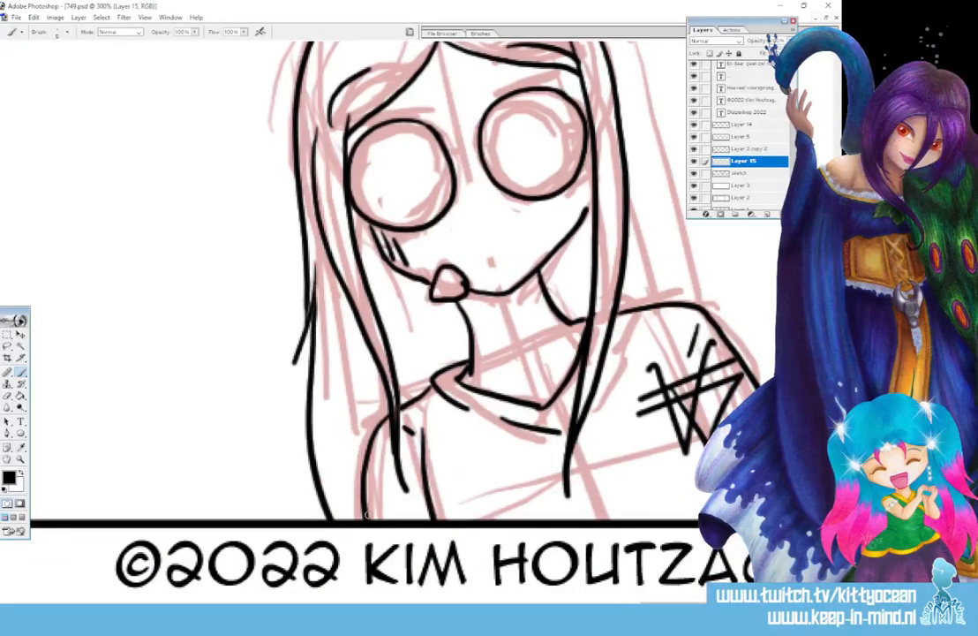
scroll(368, 353, "up", 4)
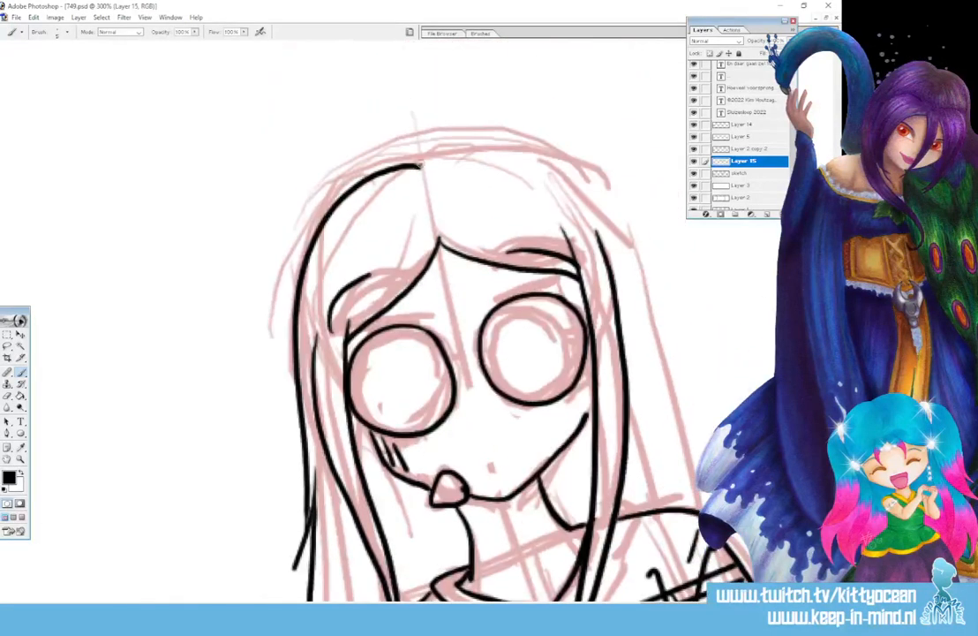
mouse_move(422, 164)
left_mouse_down()
mouse_move(510, 152)
mouse_move(563, 172)
mouse_move(611, 215)
mouse_move(653, 286)
mouse_move(658, 482)
left_mouse_up()
mouse_move(654, 374)
left_mouse_down()
mouse_move(662, 466)
mouse_move(652, 491)
left_mouse_up()
left_click_drag(668, 448, 668, 498)
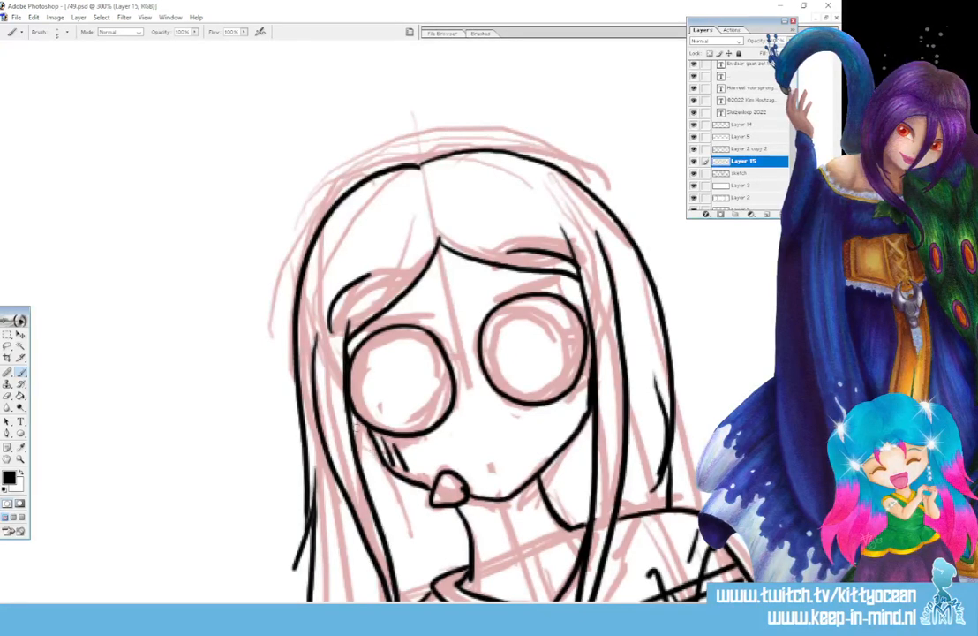
- Add short shading strokes on the character's cheek just below the eye, beside the front hair lock
left_click_drag(374, 435, 381, 452)
left_click_drag(378, 435, 385, 453)
mouse_move(383, 437)
left_mouse_down()
mouse_move(388, 458)
mouse_move(349, 409)
left_mouse_up()
scroll(349, 409, "down", 3)
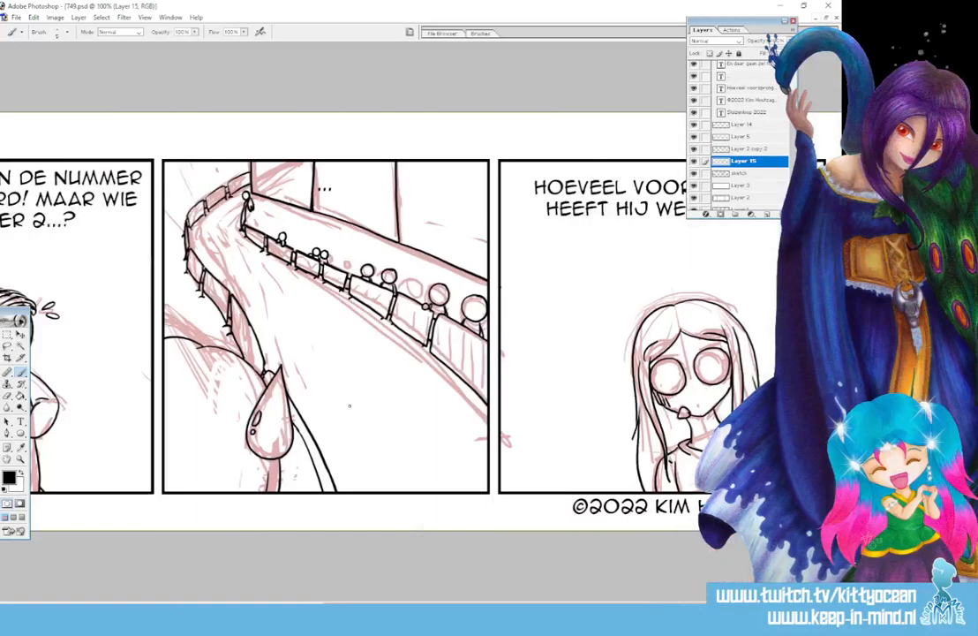
- Ink the U-shaped neckline of the tank top on the runner with bib 530
scroll(351, 408, "up", 3)
key("ctrl+plus")
left_click_drag(570, 602, 336, 602)
scroll(343, 391, "down", 3)
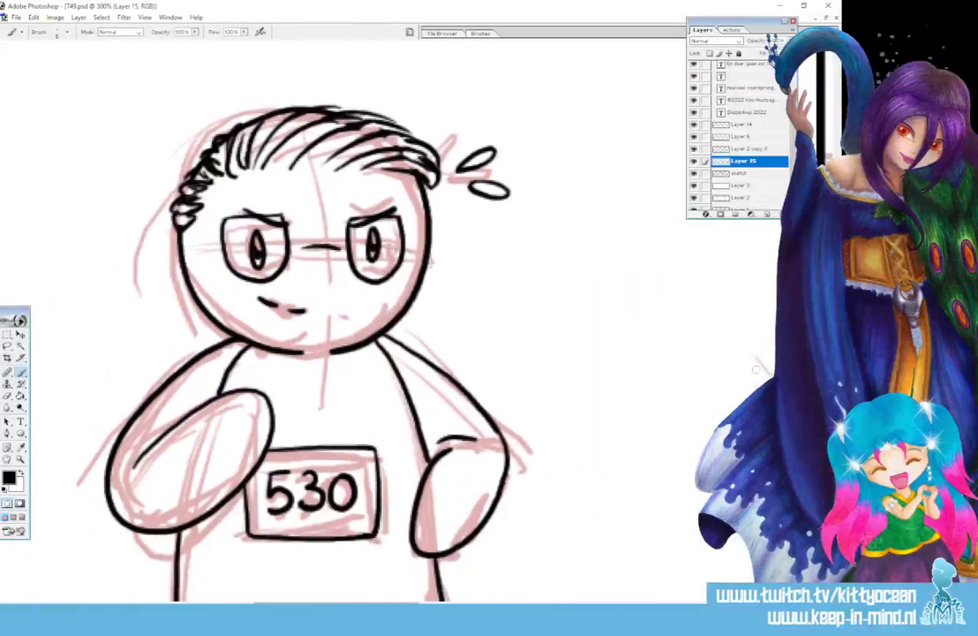
mouse_move(253, 358)
left_mouse_down()
mouse_move(264, 404)
mouse_move(333, 403)
mouse_move(361, 377)
mouse_move(368, 344)
left_mouse_up()
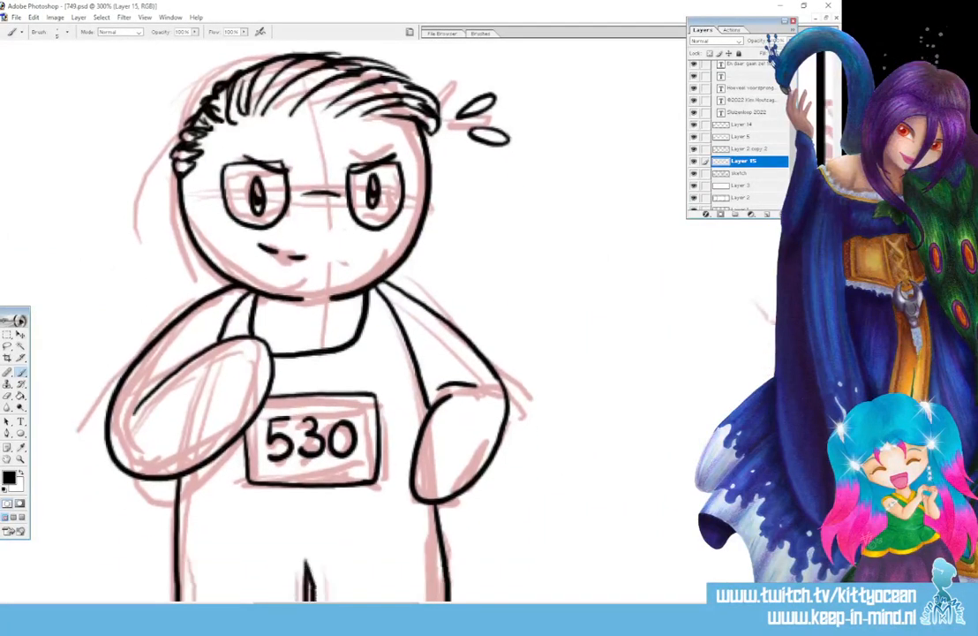
- Ink the runner's shirt hem across the waist, the hems of both shorts legs, and small crease lines at the crotch
scroll(344, 318, "down", 3)
mouse_move(177, 342)
left_mouse_down()
mouse_move(275, 359)
mouse_move(381, 355)
mouse_move(436, 333)
left_mouse_up()
mouse_move(182, 459)
left_mouse_down()
mouse_move(360, 465)
mouse_move(449, 448)
left_mouse_up()
left_click_drag(309, 382, 325, 378)
left_click_drag(297, 380, 286, 375)
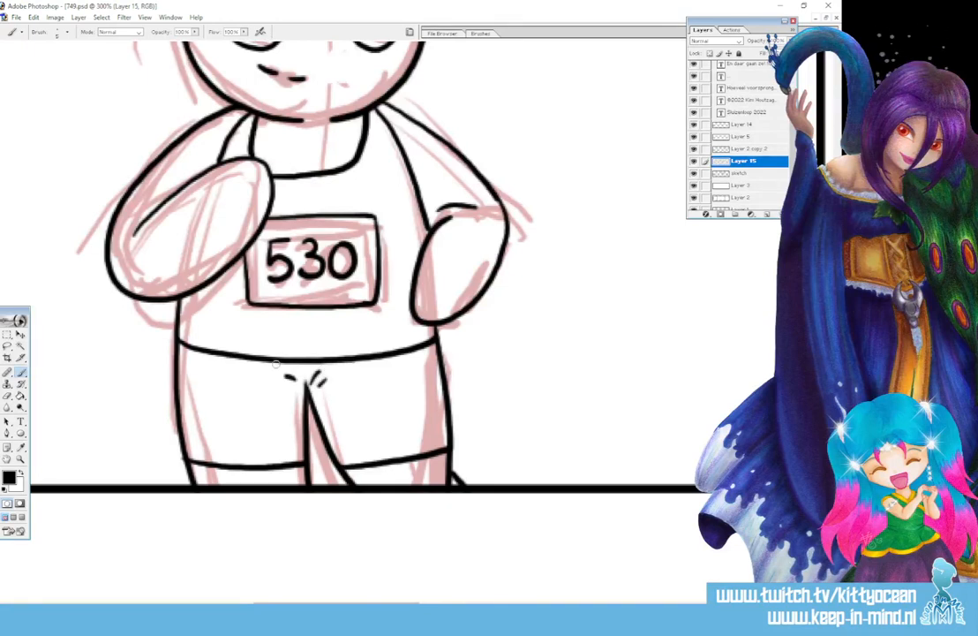
- Hide all the text layers and the sketch layer so only the panel borders and line art show
key("ctrl+minus")
key("ctrl+minus")
key("ctrl+minus")
key("ctrl+minus")
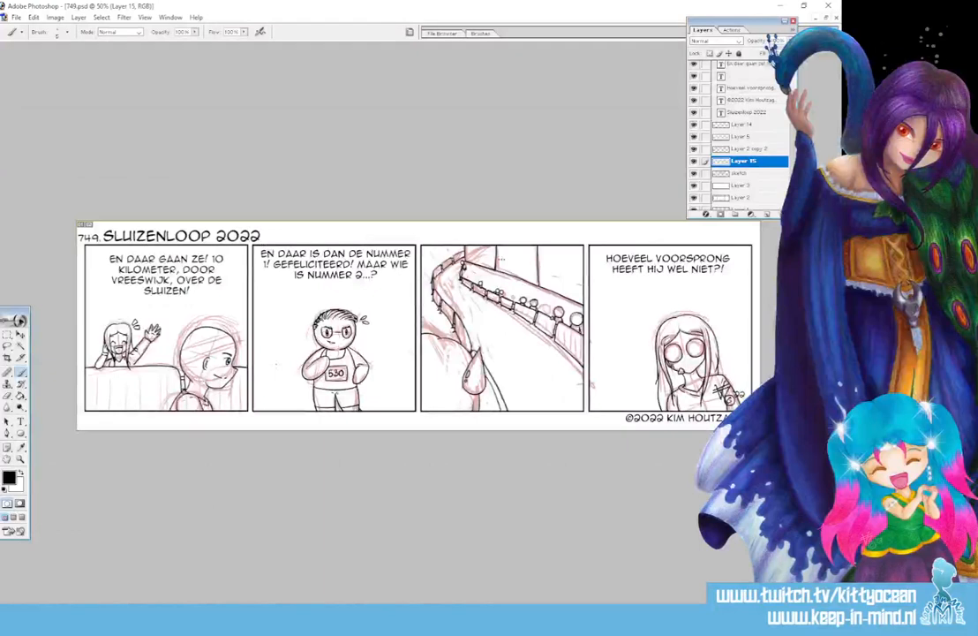
scroll(742, 133, "up", 1)
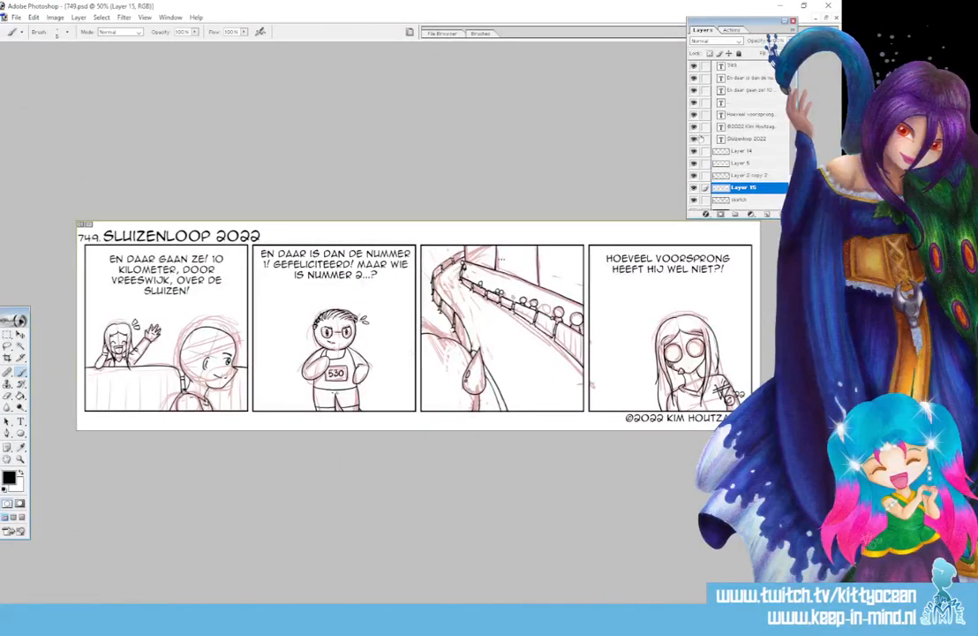
left_click_drag(692, 65, 692, 139)
scroll(693, 138, "down", 1)
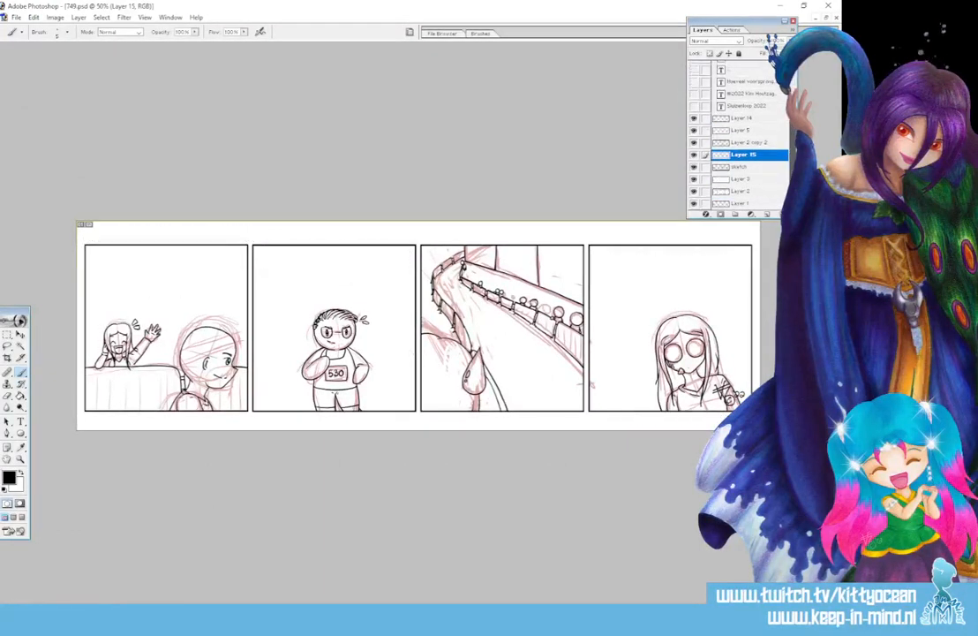
left_click(693, 166)
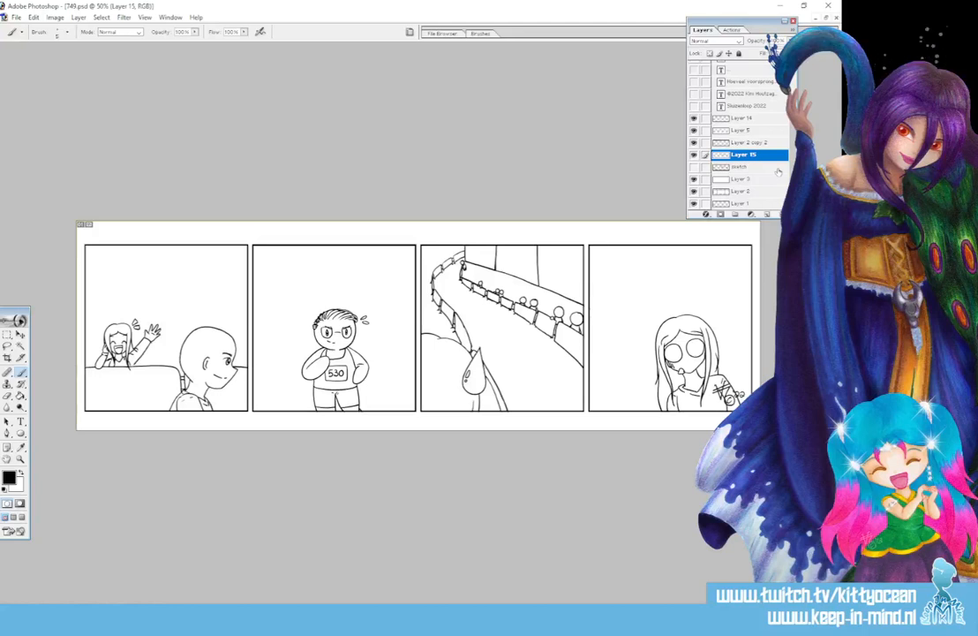
- Compare the line art in the first two panels with the sketch layer shown and hidden, leaving it hidden
key("ctrl+plus")
key("ctrl+plus")
left_click_drag(457, 601, 297, 601)
left_click(741, 168)
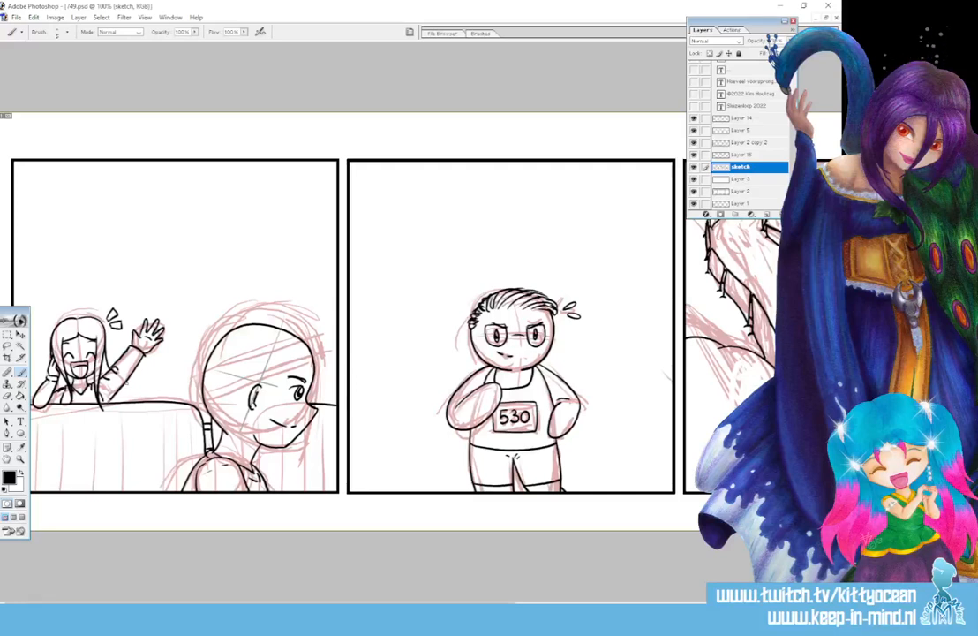
left_click(694, 167)
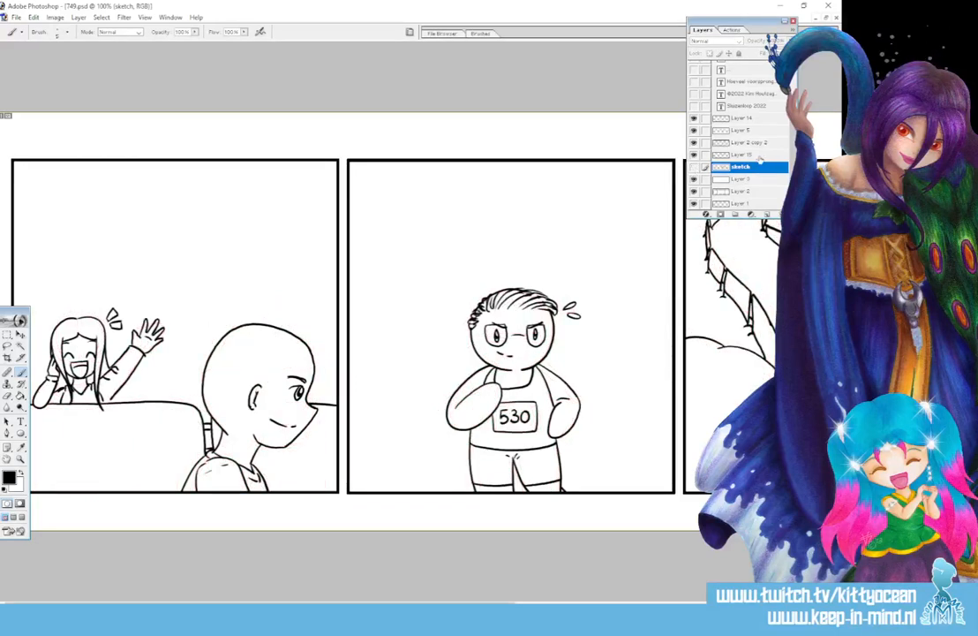
- Copy the whole canvas and paste it twice as new layers above Layer 15, changing the upper copy's blend mode
left_click(720, 154)
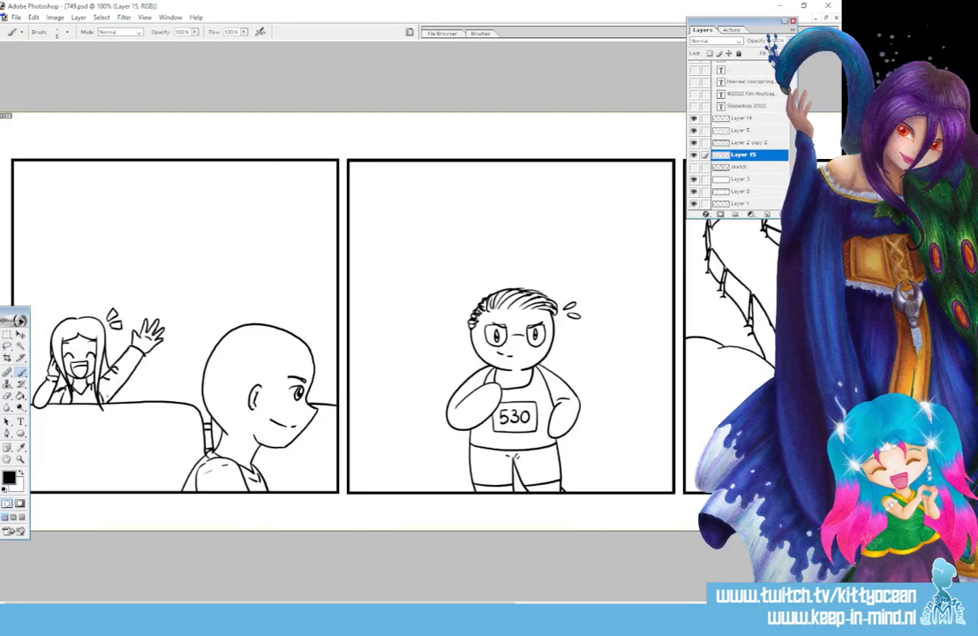
key("ctrl+minus")
key("ctrl+minus")
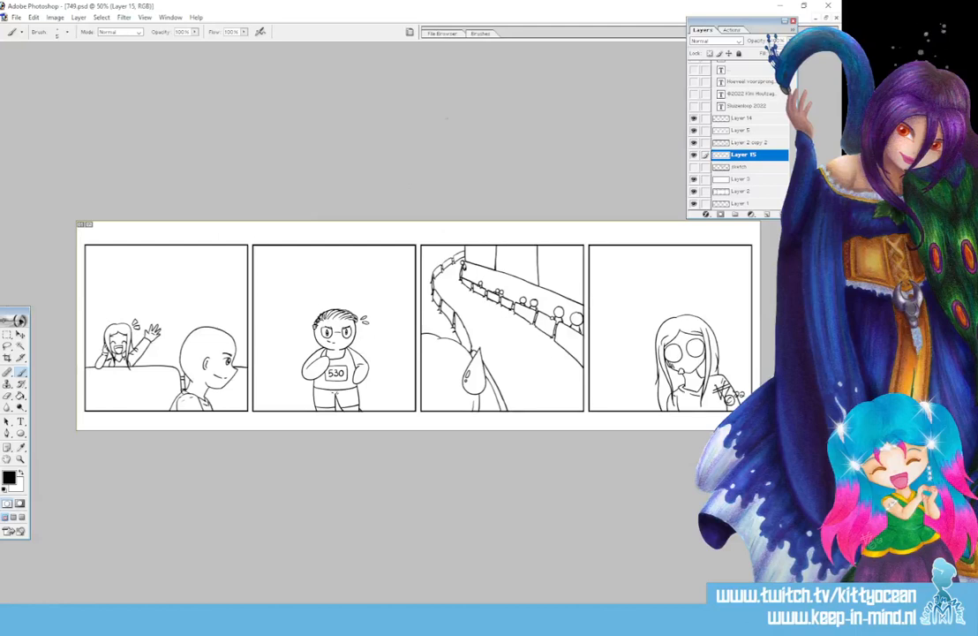
key("ctrl+a")
key("ctrl+c")
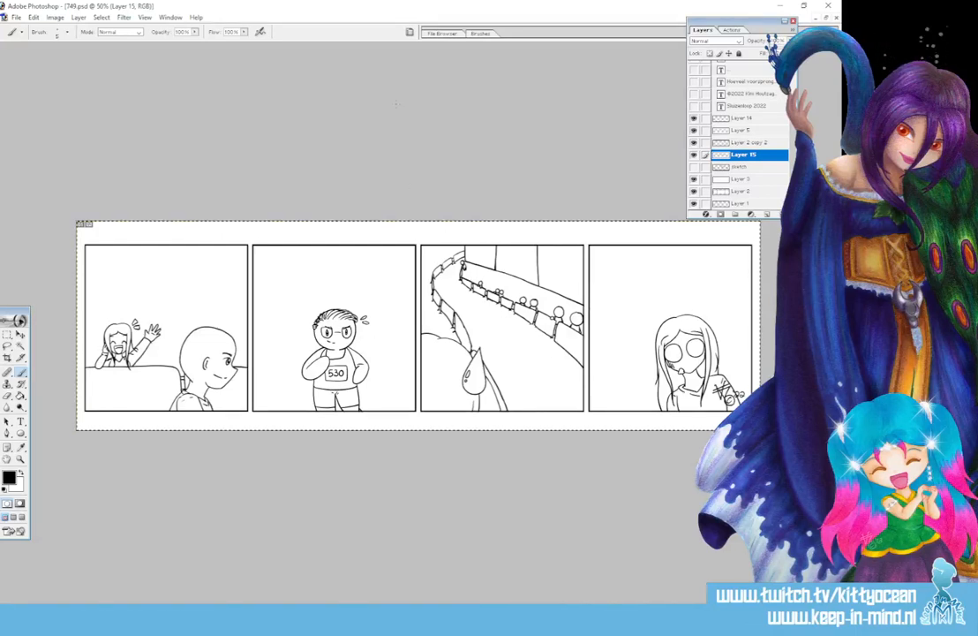
key("ctrl+v")
key("ctrl+v")
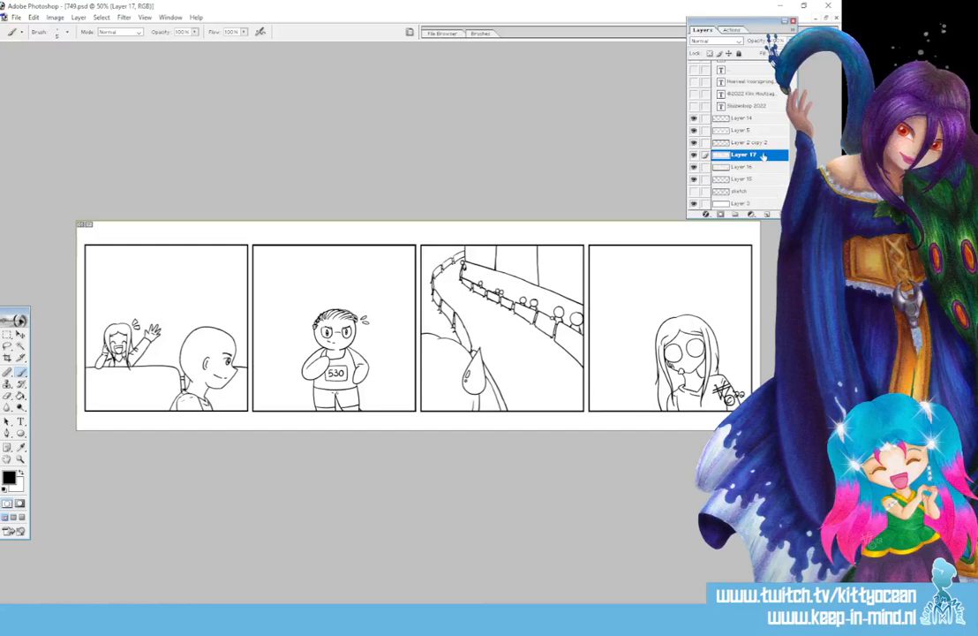
left_click(732, 41)
left_click(717, 77)
- Make Layer 16 the active layer and set the foreground colour to the muted ochre B39A58
left_click(753, 166)
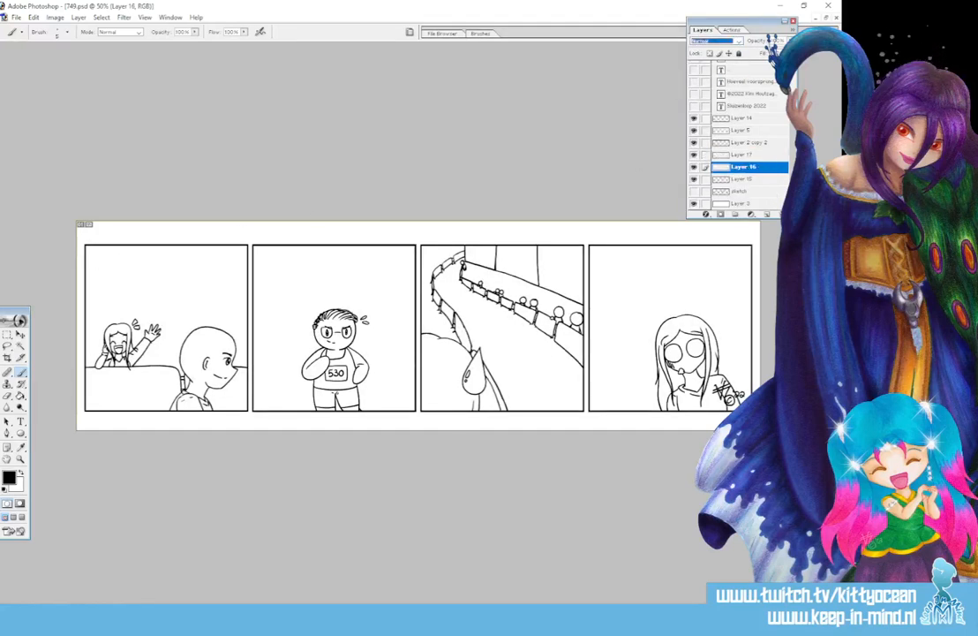
left_click(10, 476)
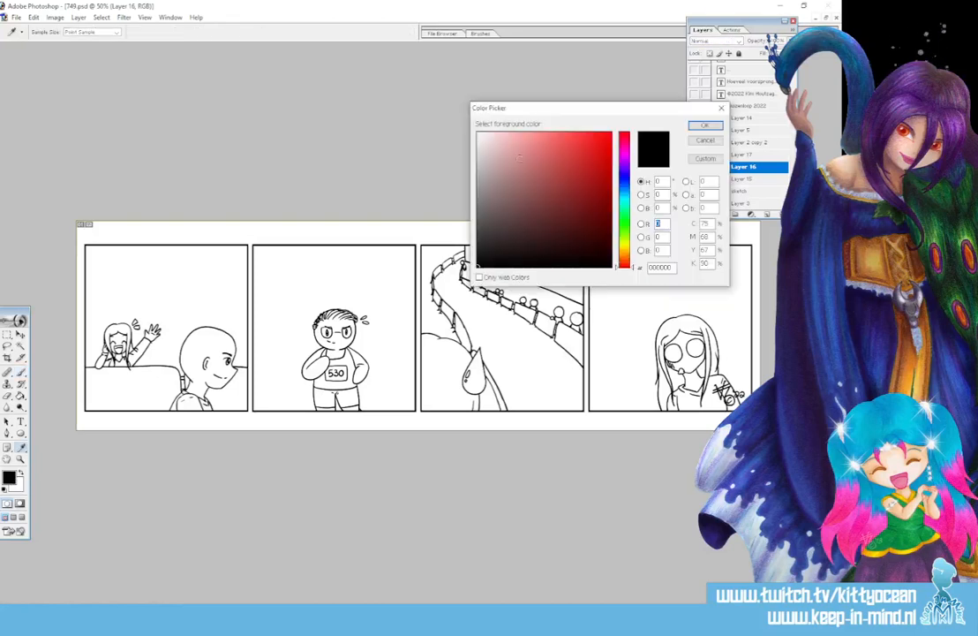
left_click_drag(624, 254, 618, 235)
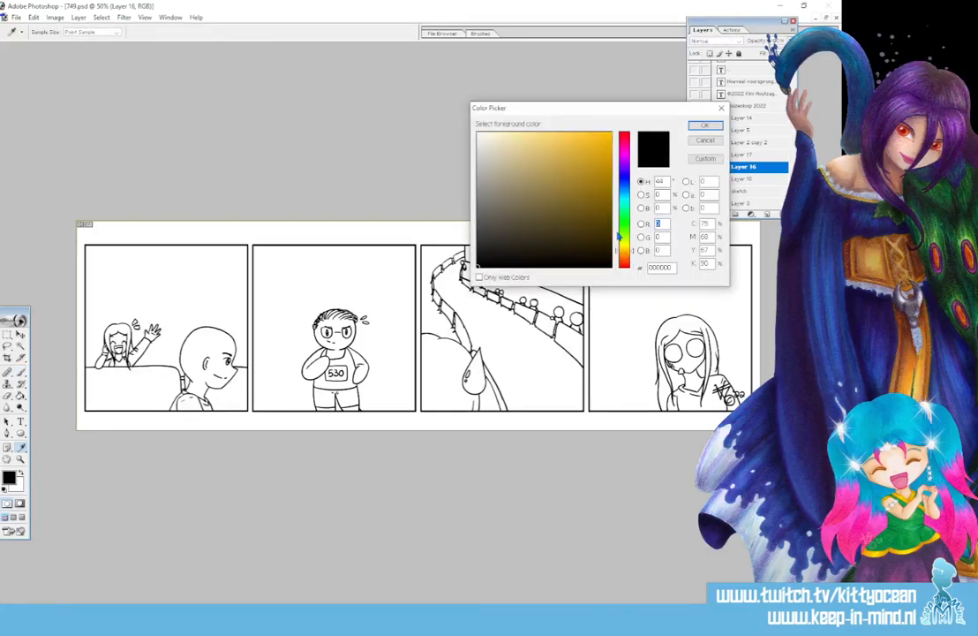
left_click(557, 180)
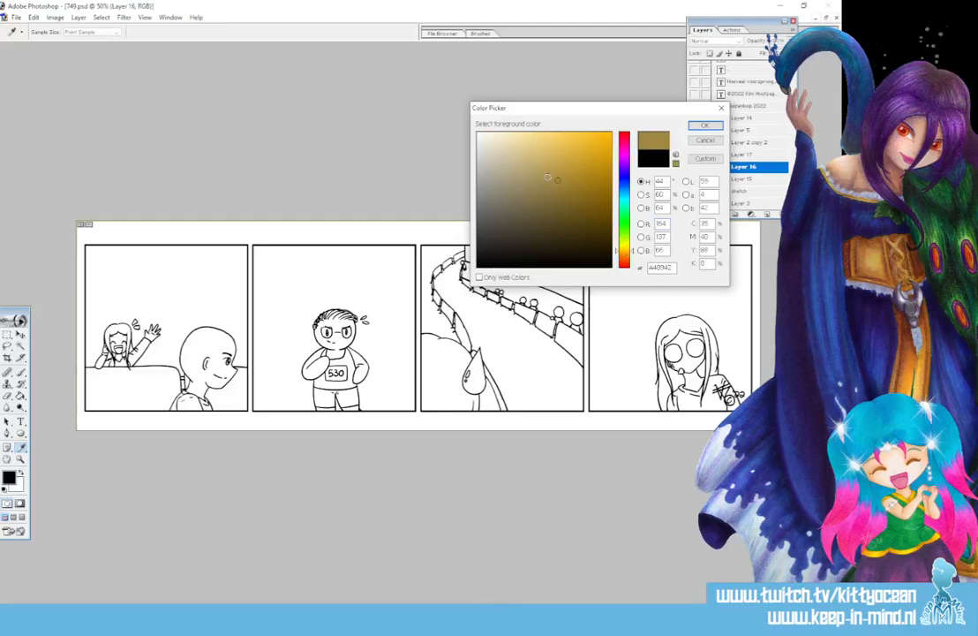
left_click(545, 172)
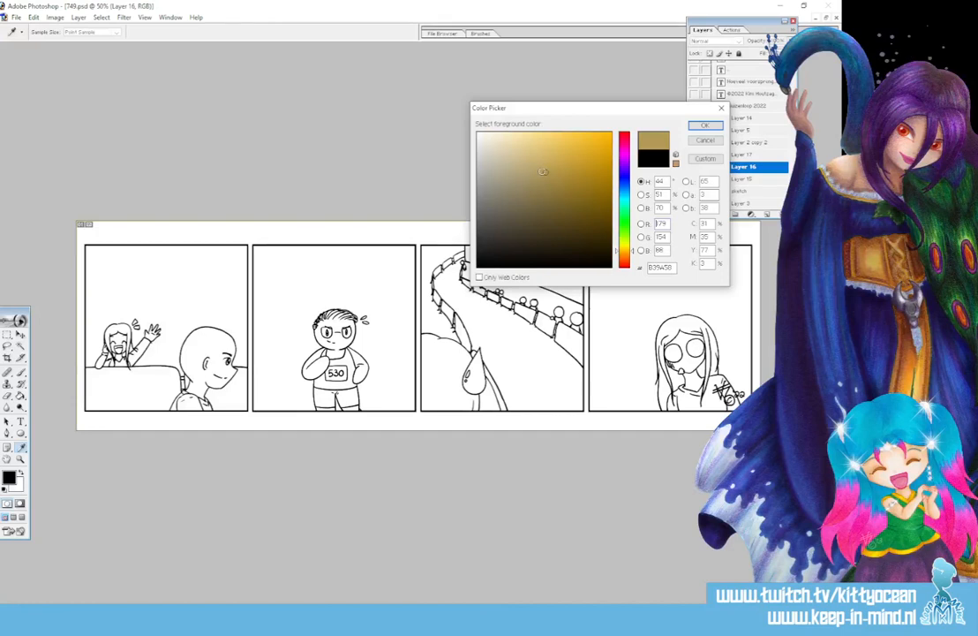
left_click(695, 125)
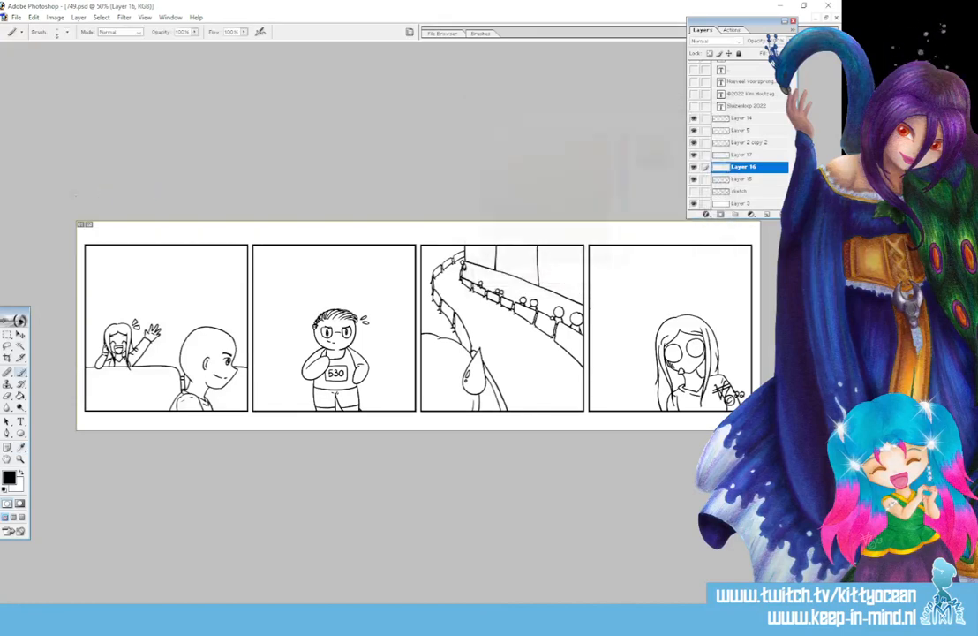
- Fill the woman's hair in the first and fourth panels and the foreground head in the third panel with brown B39D63
left_click(20, 395)
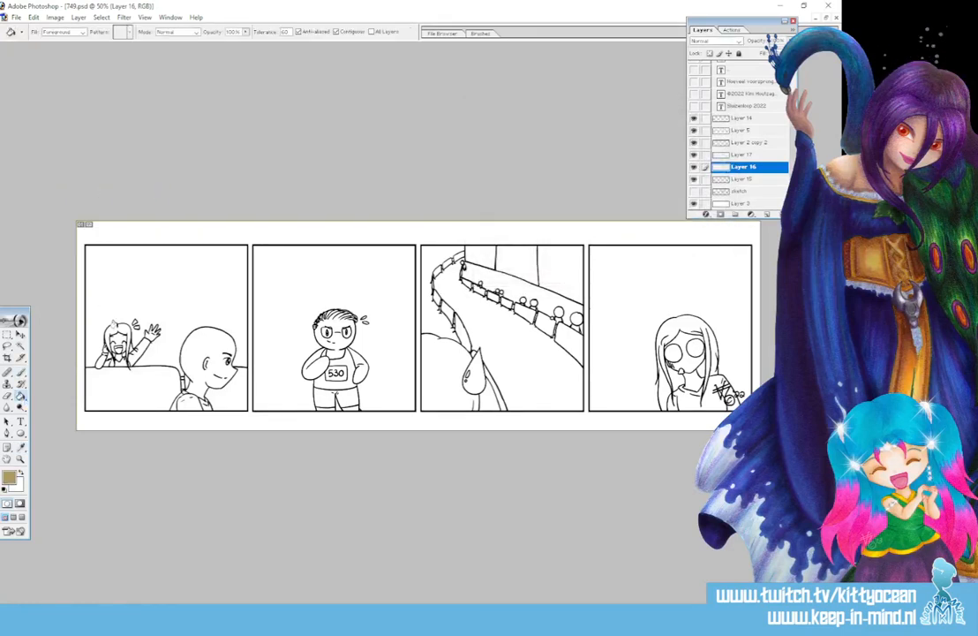
left_click(113, 328)
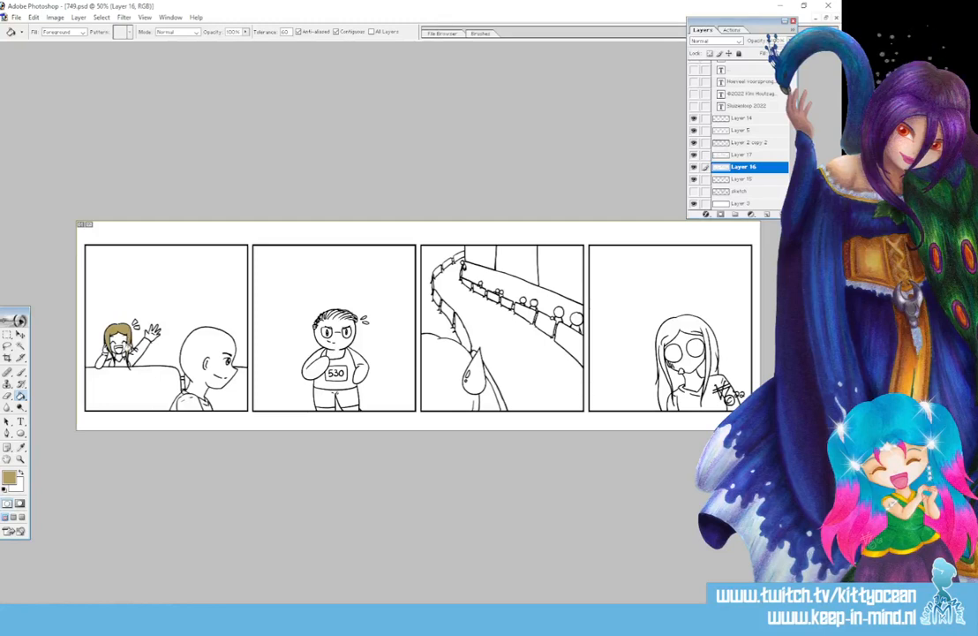
left_click(129, 350)
left_click(674, 327)
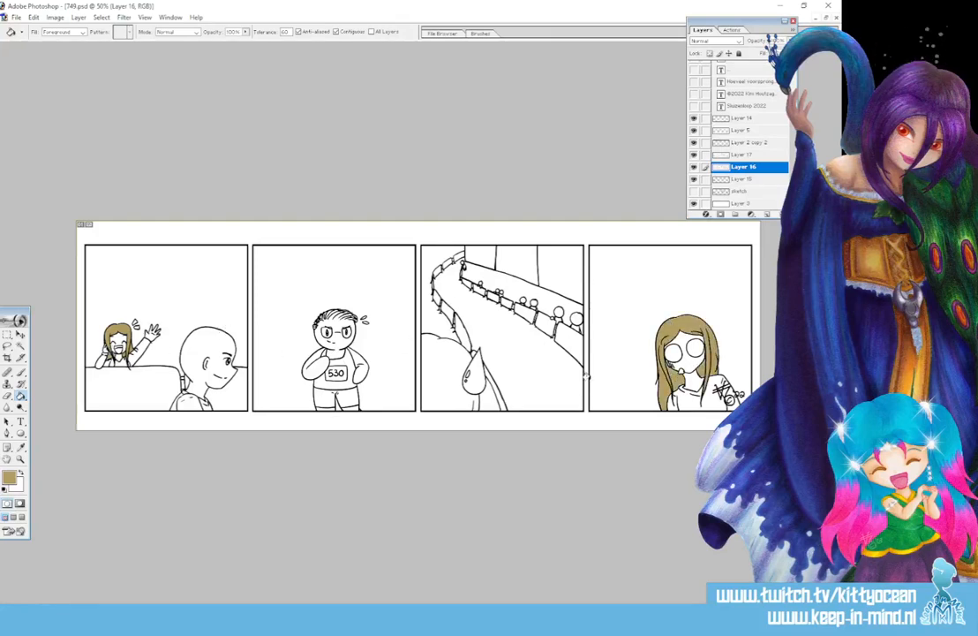
left_click(445, 376)
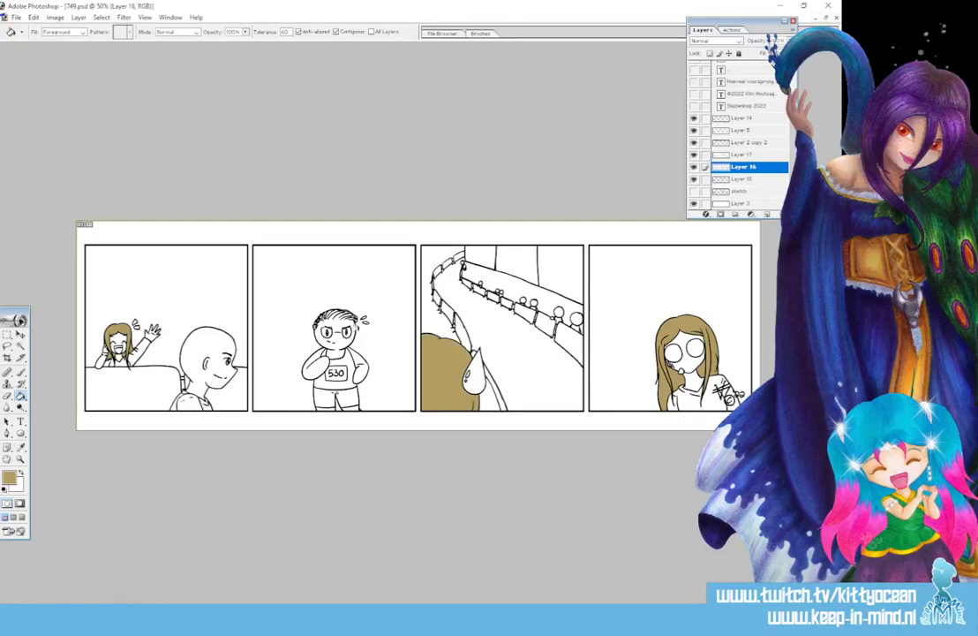
- Choose pale beige E9DDC4 and fill the long-haired woman's skin in the first and fourth panels
left_click(9, 476)
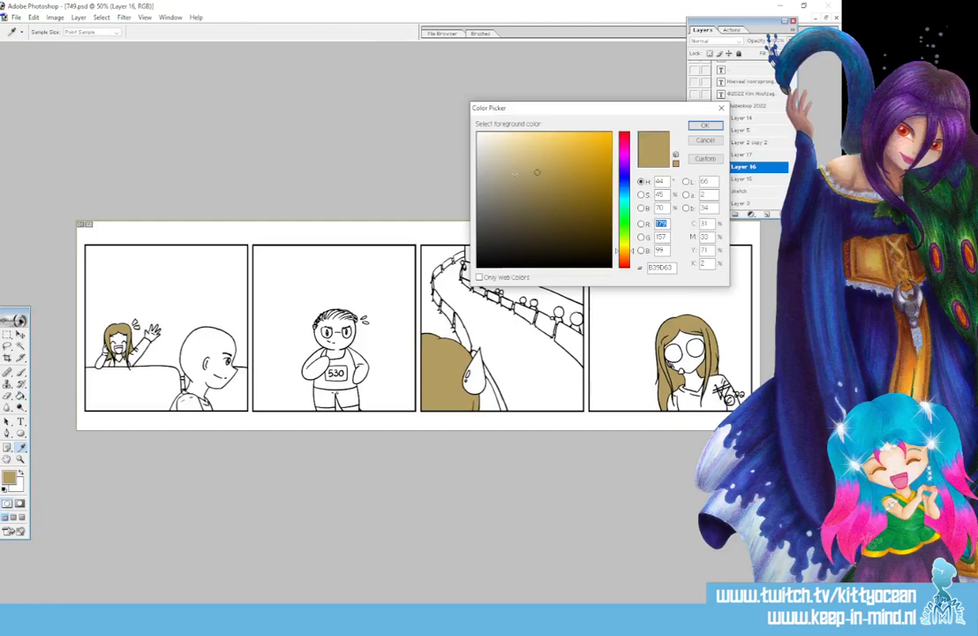
left_click(623, 251)
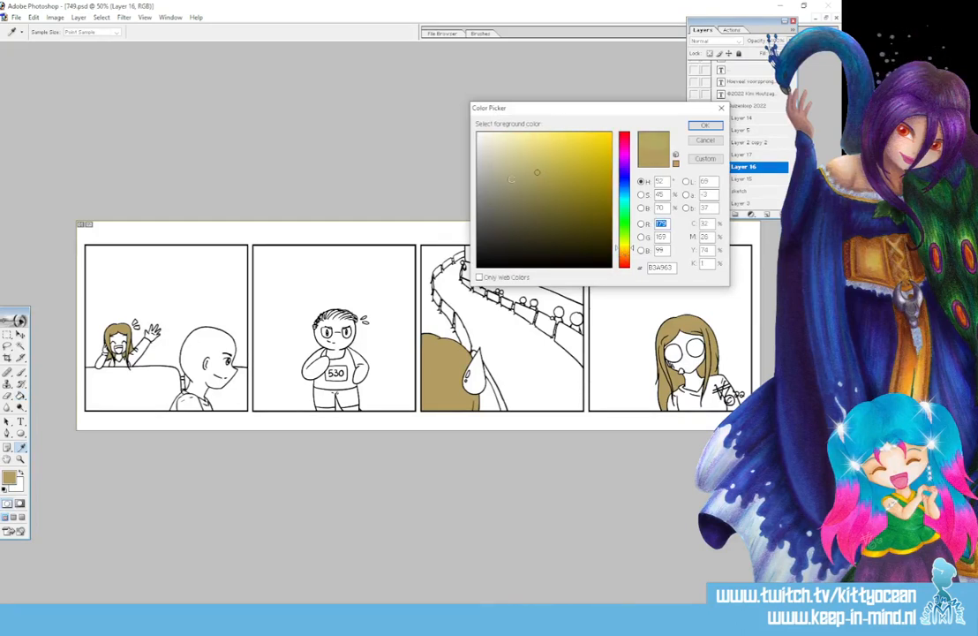
left_click(625, 255)
left_click(495, 152)
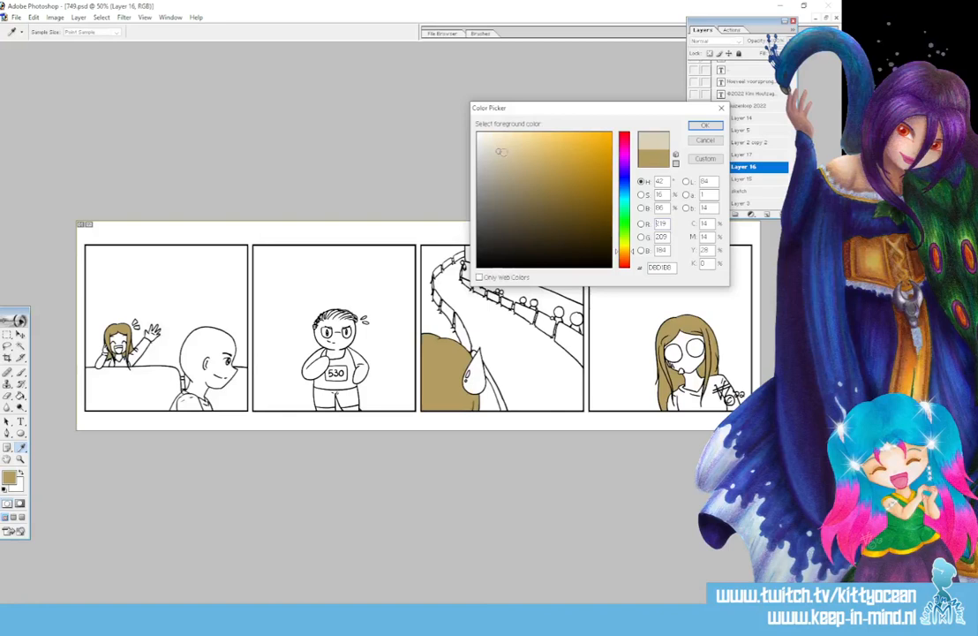
left_click(617, 252)
key("Return")
key("g")
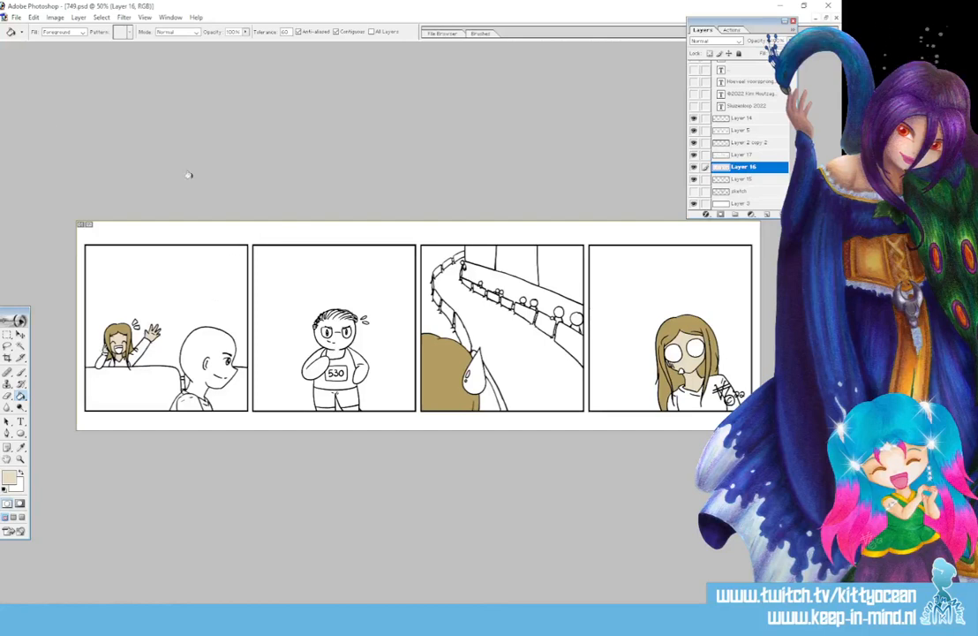
- Fill the bald man's head in the first panel with a darker beige and his shirt with light blue 7CB3E2
left_click(9, 477)
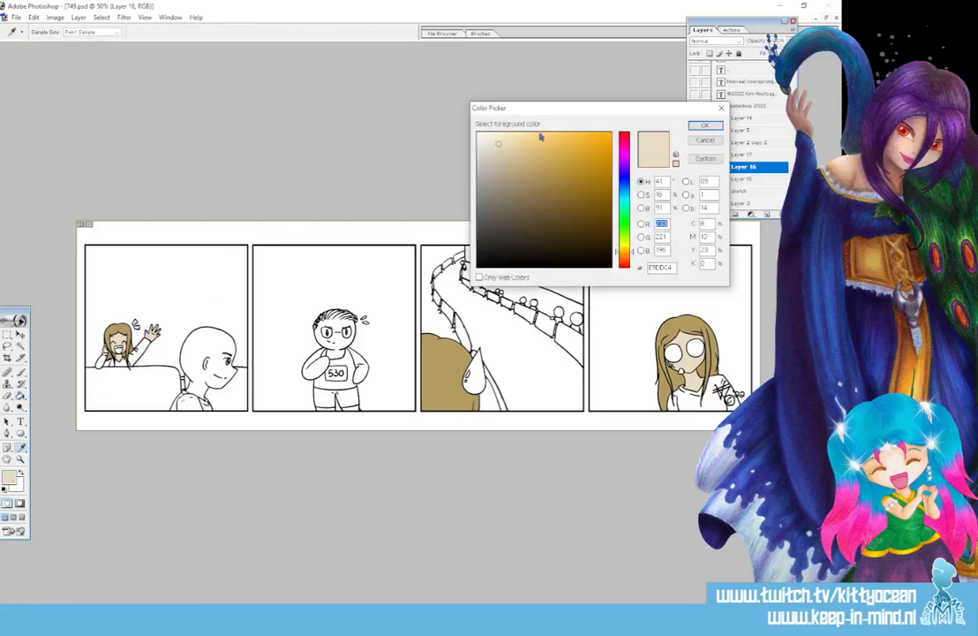
left_click(705, 126)
left_click(205, 351)
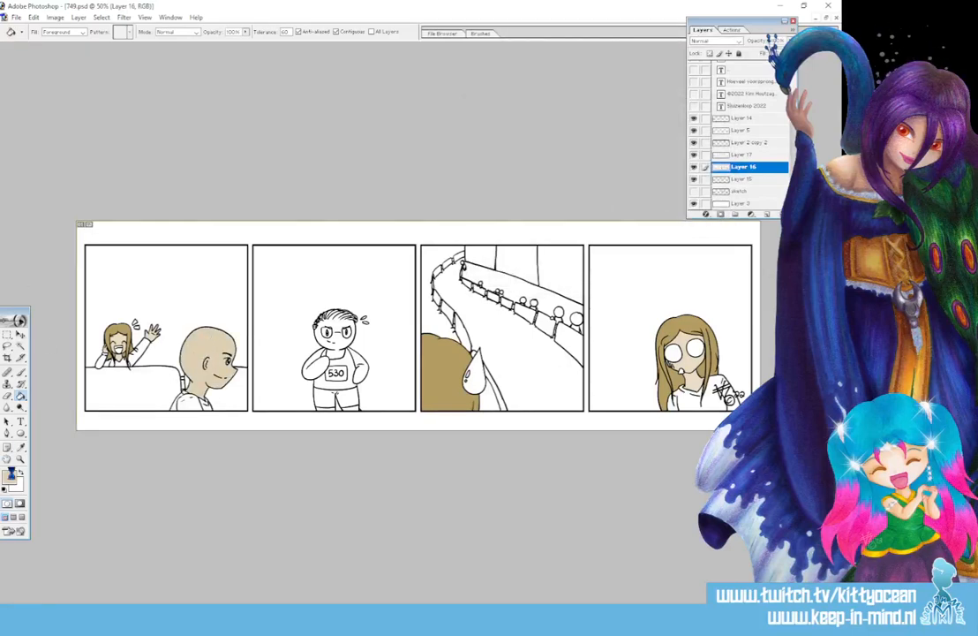
left_click(9, 477)
left_click(623, 189)
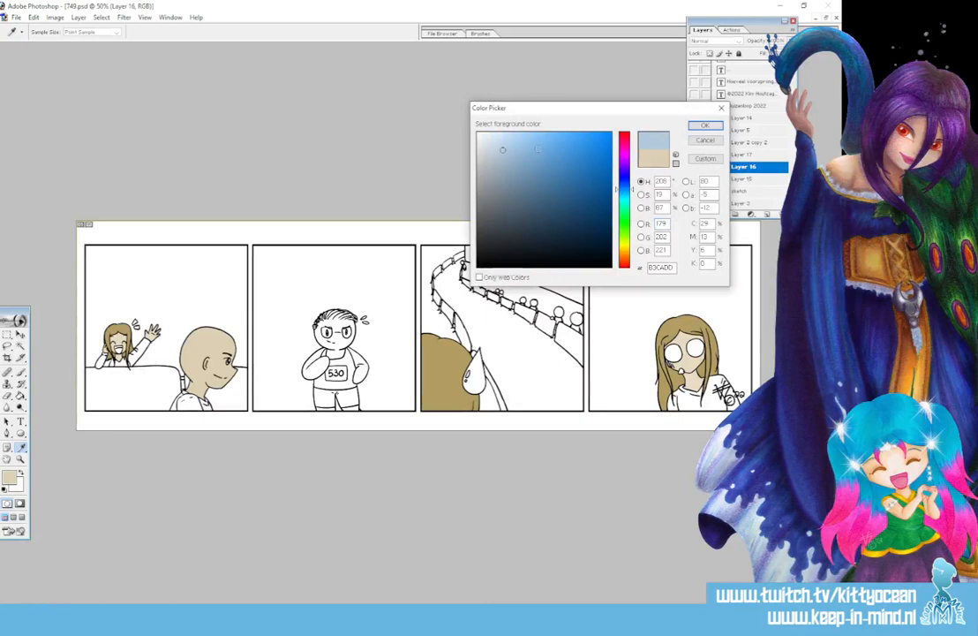
left_click(705, 124)
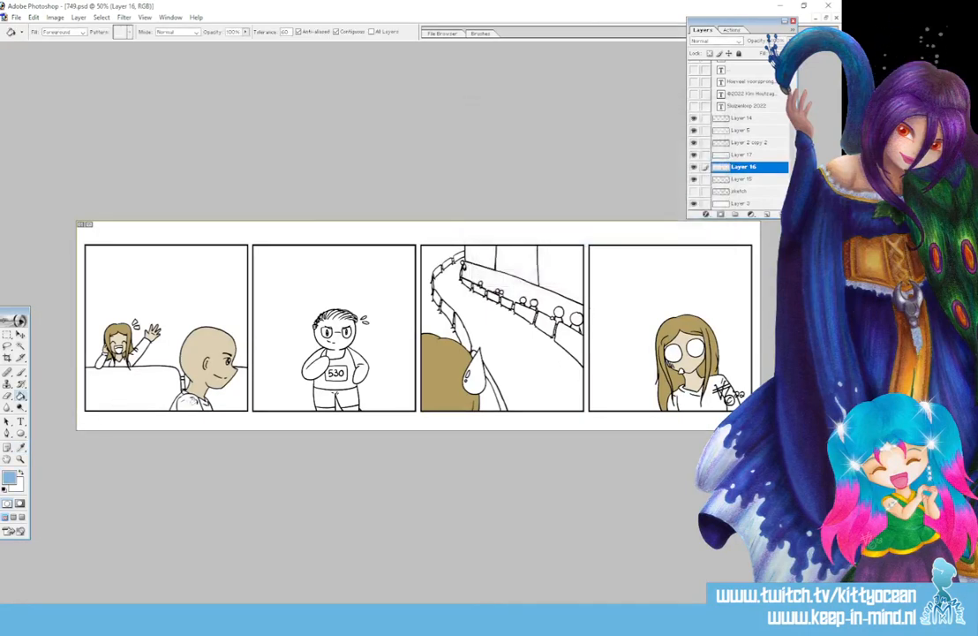
left_click(183, 399)
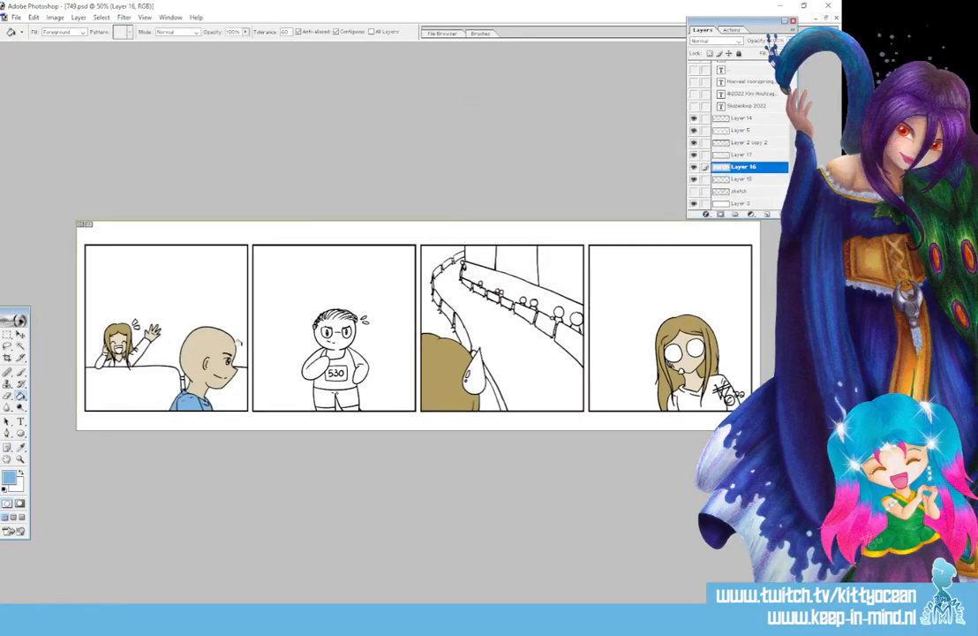
- Fill the runner's tank top in the second panel with blue 4E66CB, leaving the race number white
left_click(9, 476)
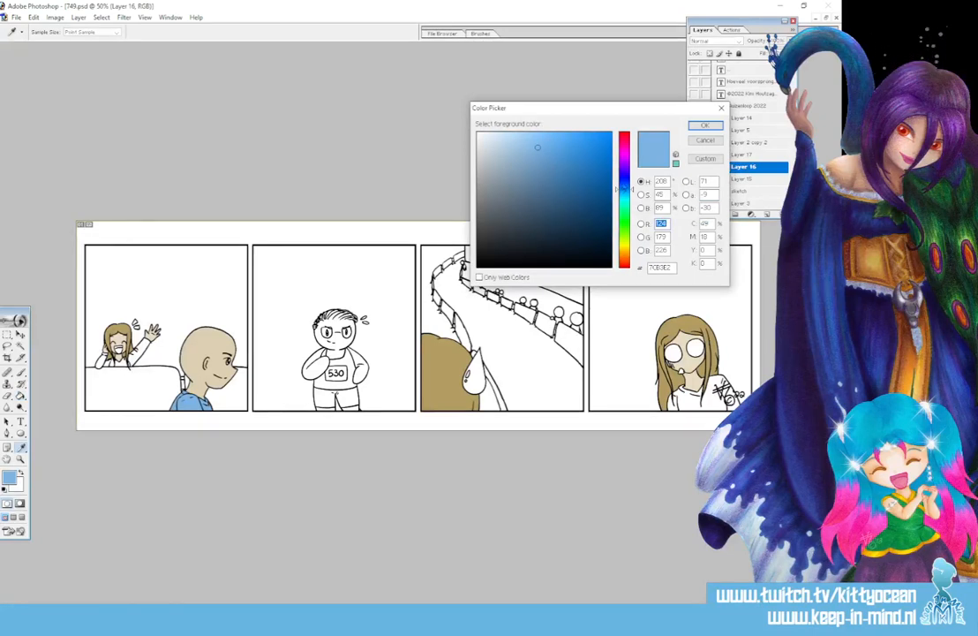
left_click(624, 181)
left_click(561, 160)
left_click(703, 125)
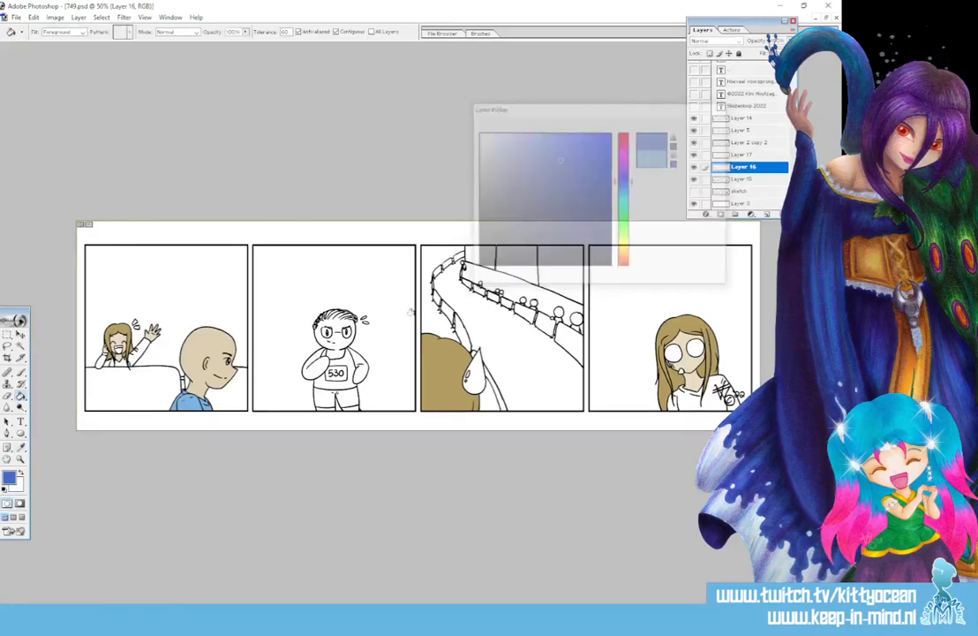
left_click(328, 357)
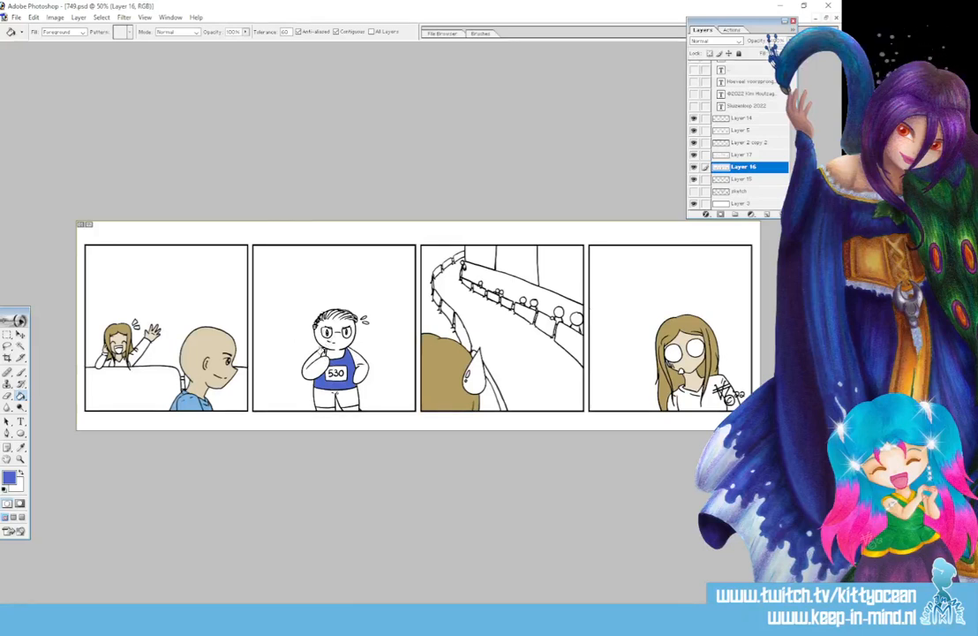
- Choose dark grey 595D6B and fill the runner's shorts in the second panel
left_click(20, 446)
left_click(10, 477)
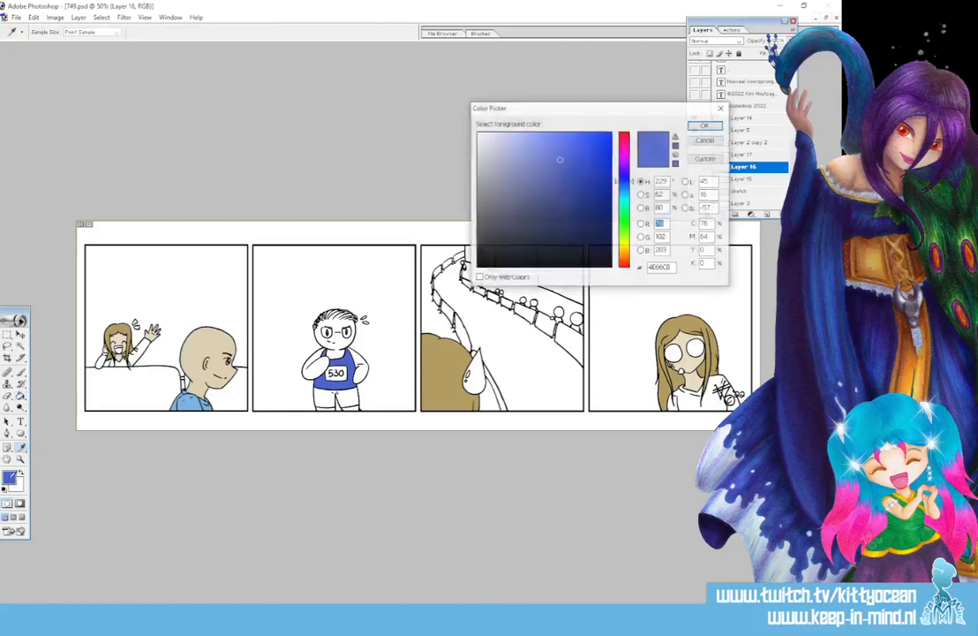
left_click(611, 235)
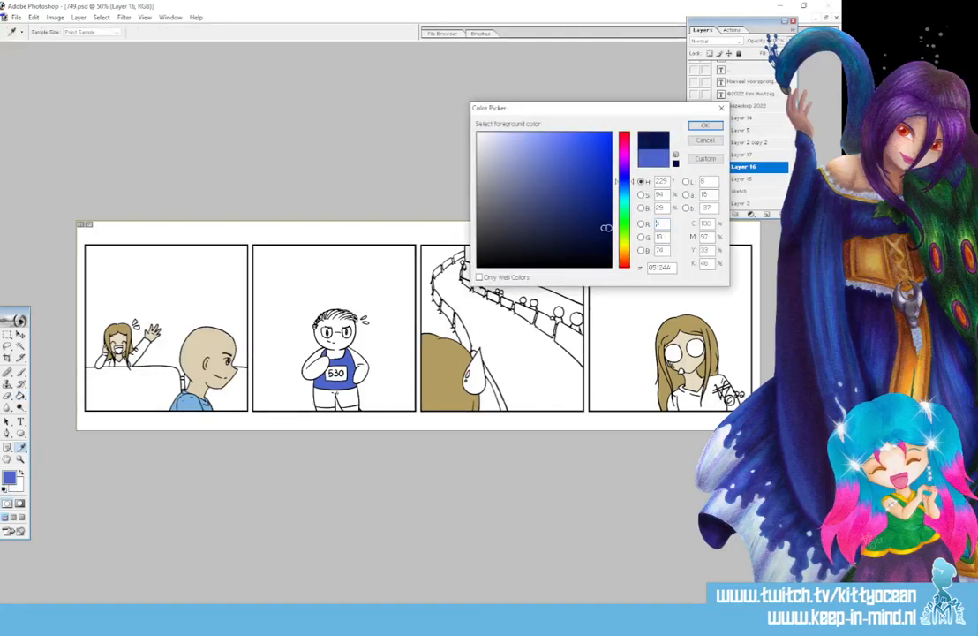
left_click(498, 210)
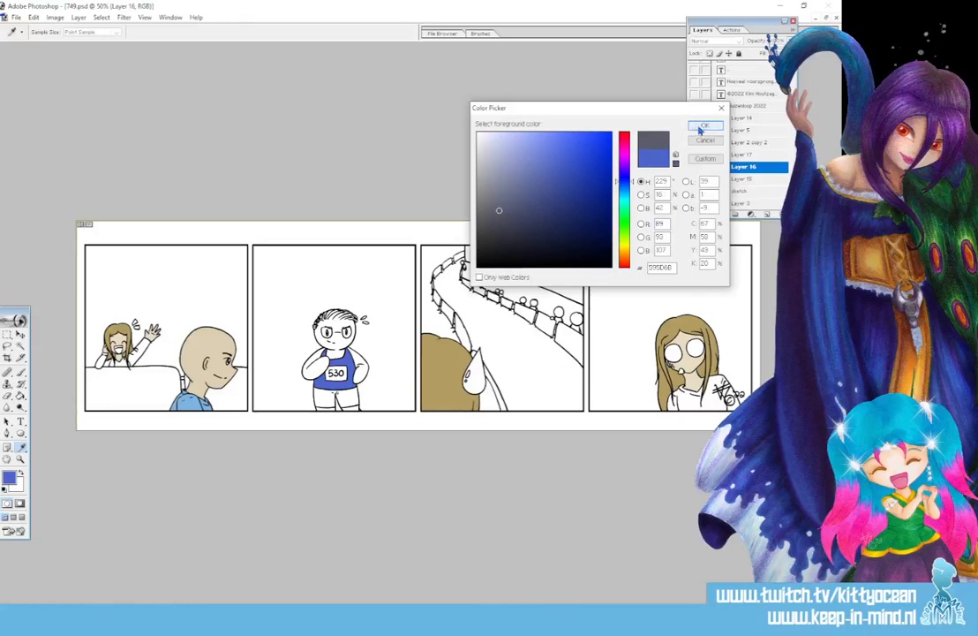
left_click(705, 125)
key("g")
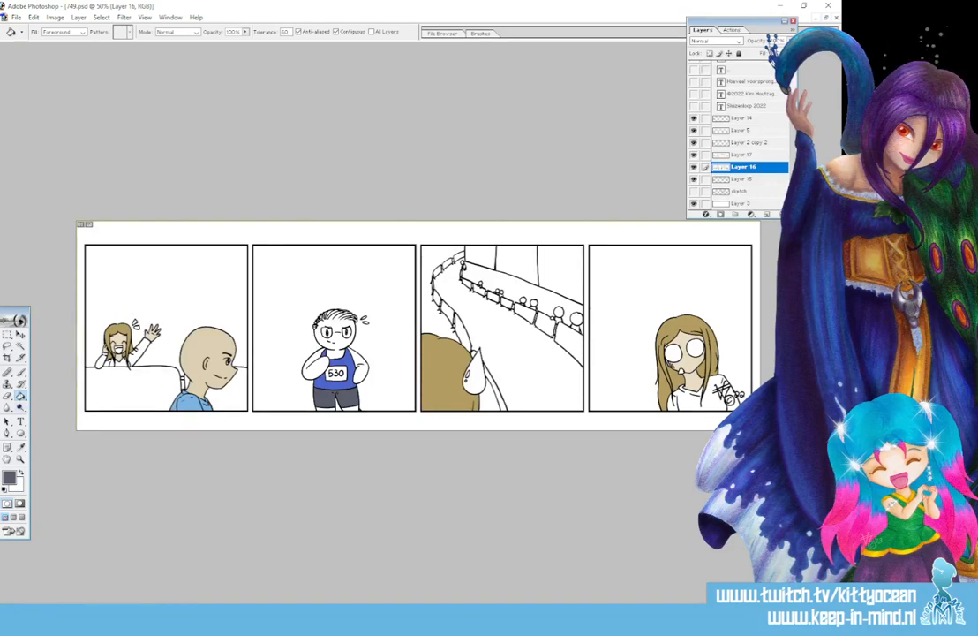
- Fill the long-haired woman's sweater in the first and fourth panels with light blue 92CADD
left_click(10, 477)
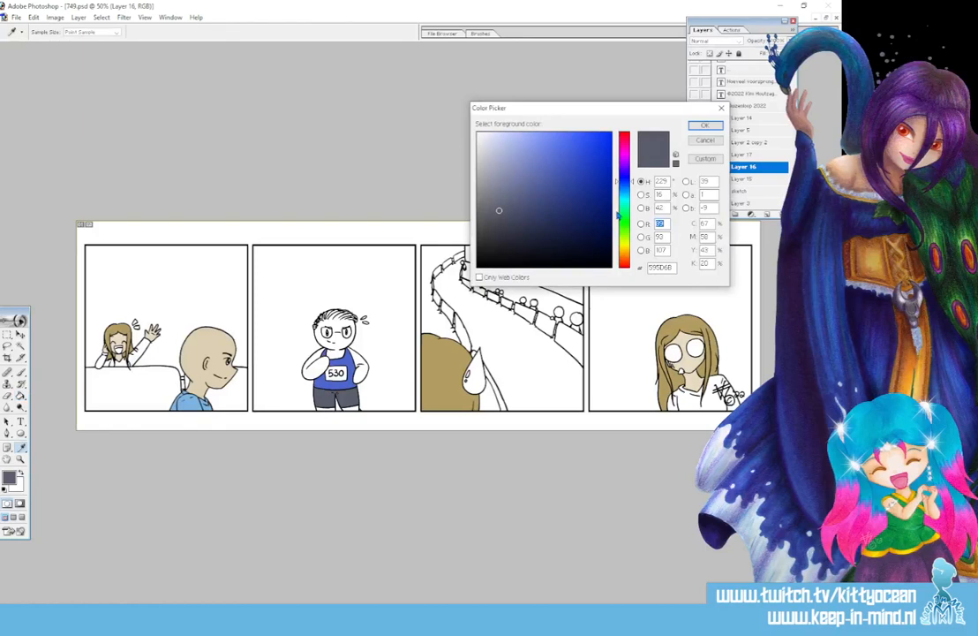
left_click(623, 194)
left_click(516, 147)
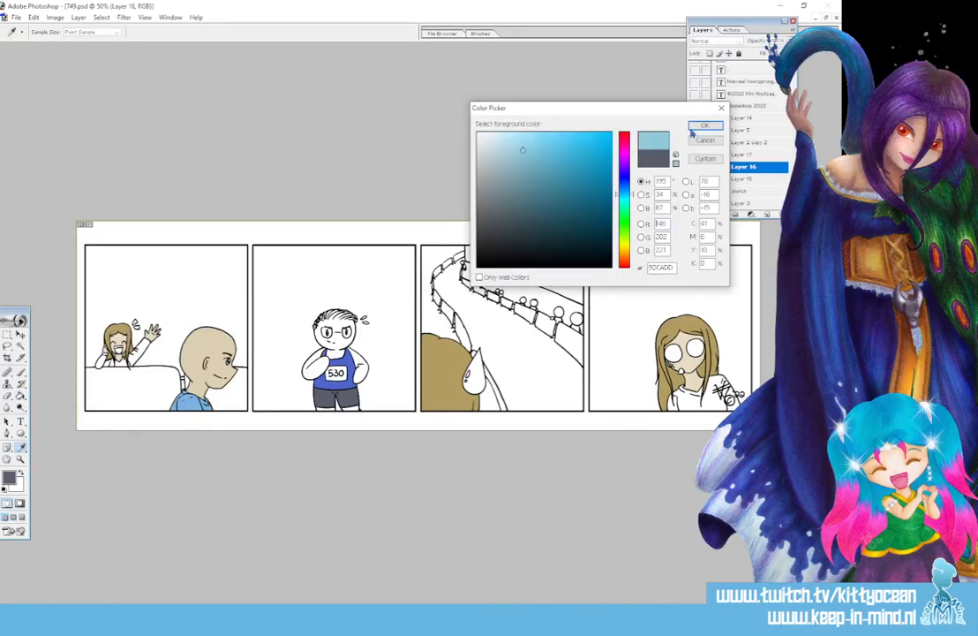
left_click(704, 124)
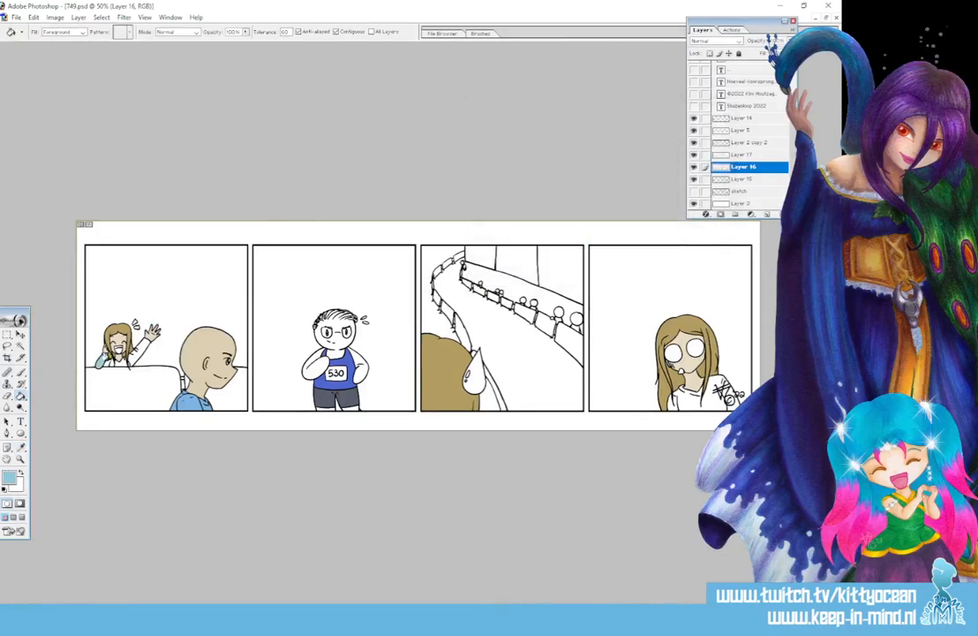
left_click(109, 358)
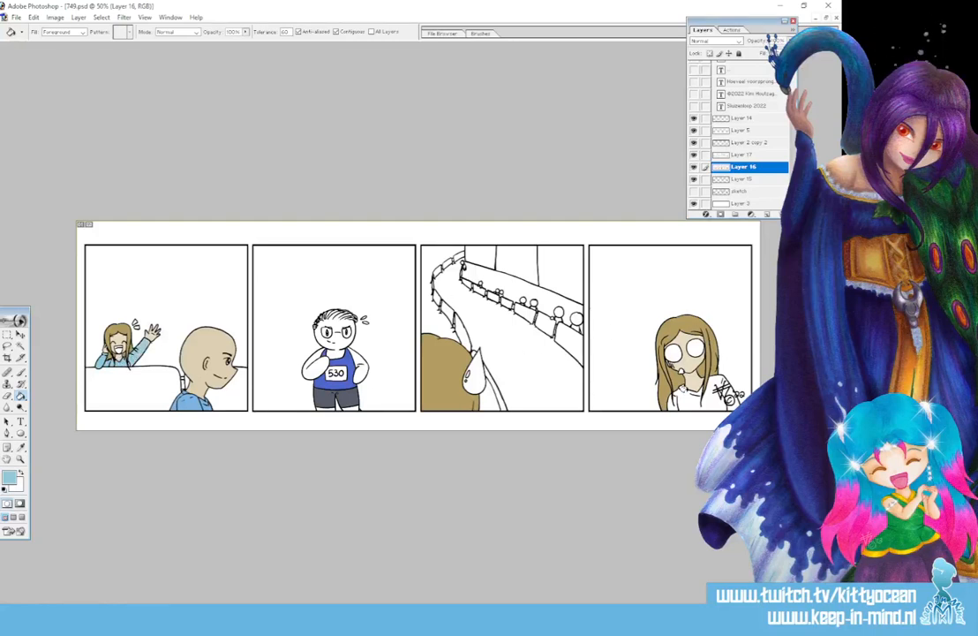
left_click(681, 392)
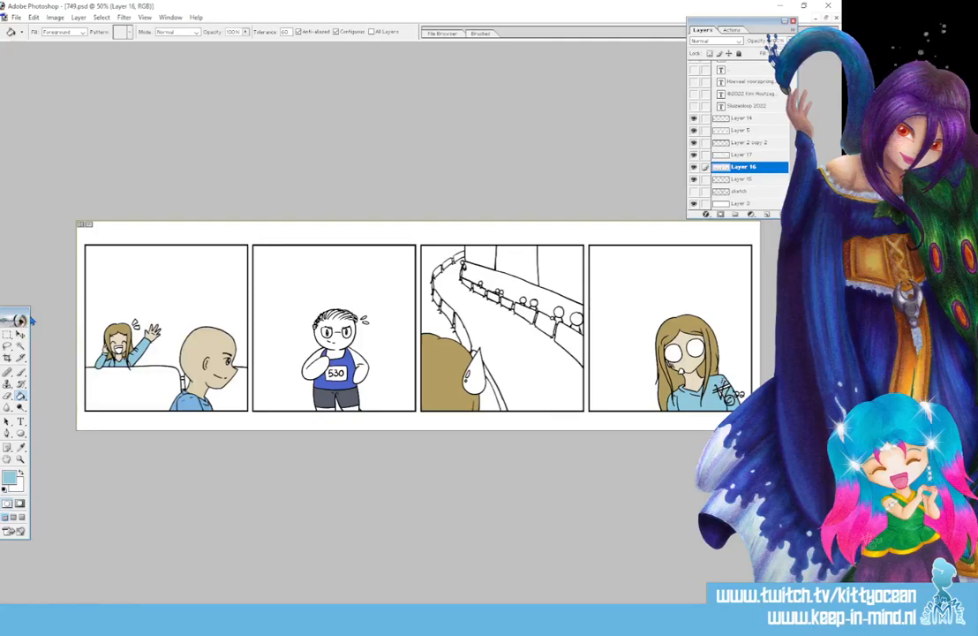
- Fill the barrier in the first panel and the trackside barriers in the third panel with light grey C0C5C7
left_click(10, 476)
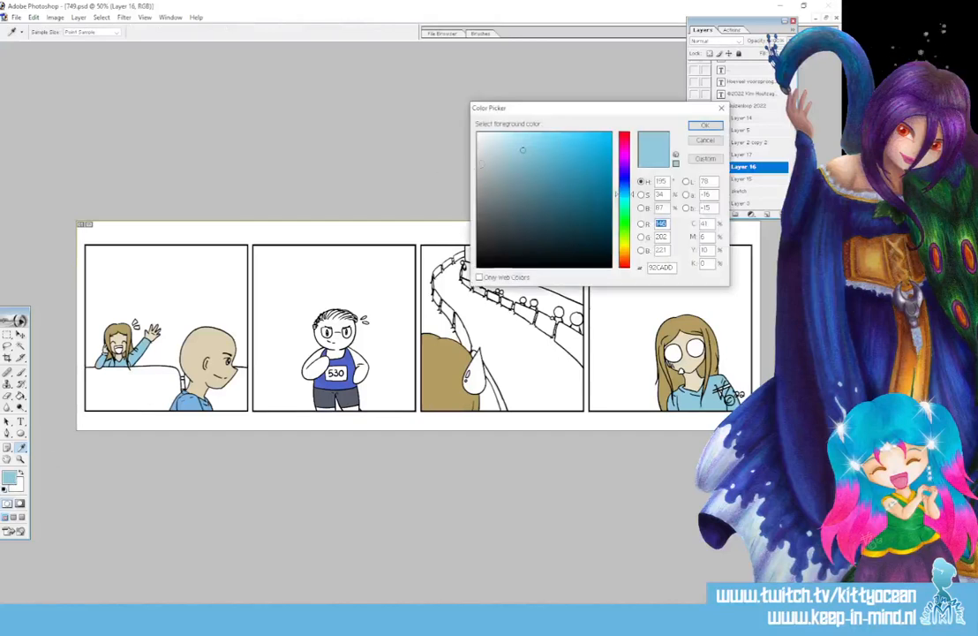
left_click(704, 126)
left_click(133, 389)
left_click(238, 378)
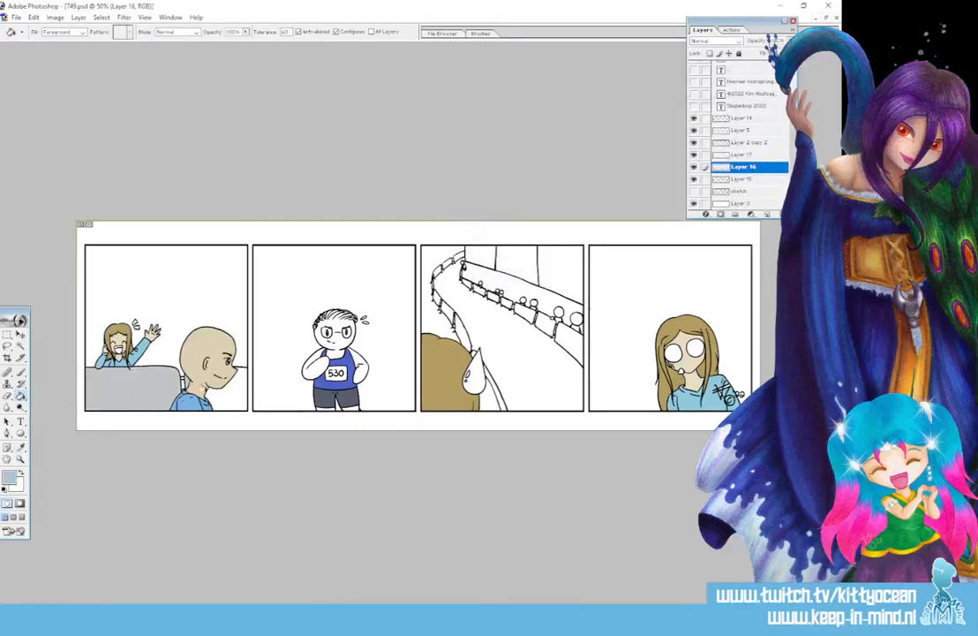
left_click(488, 395)
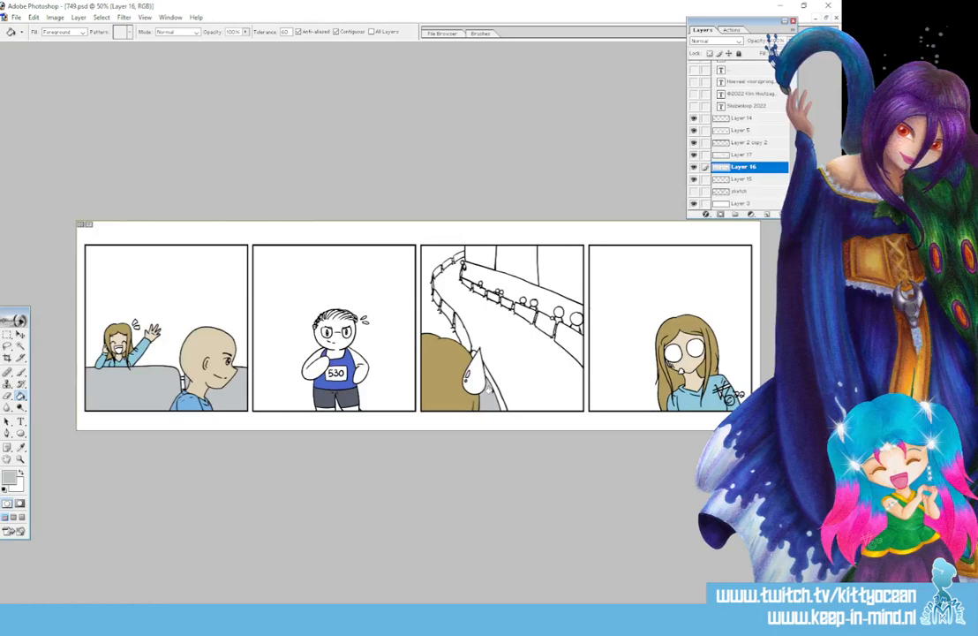
left_click(495, 389)
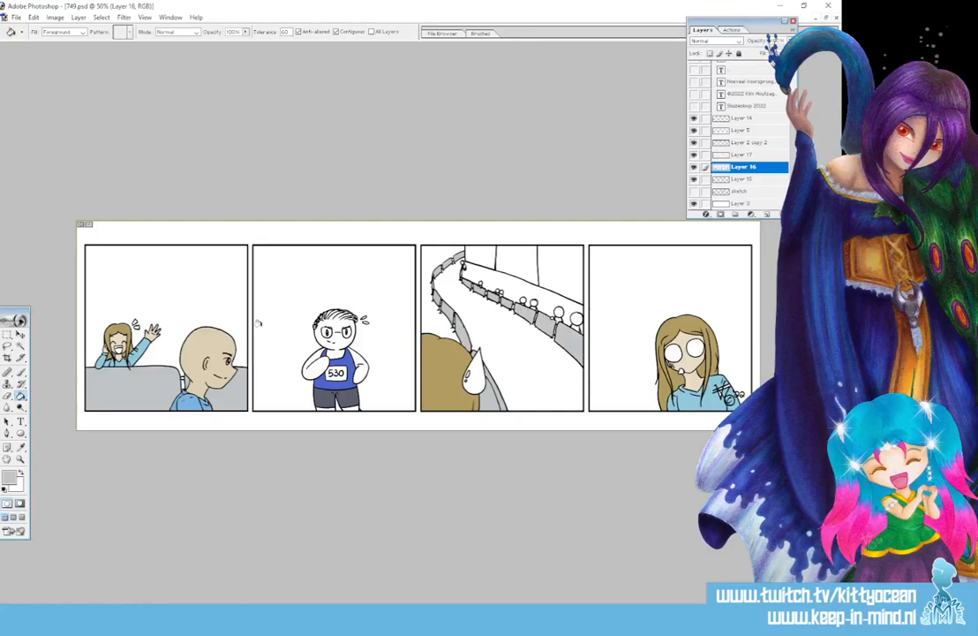
- Fill the ground behind the barriers on both sides of the track in the third panel with mauve C1AEB7
left_click(10, 478)
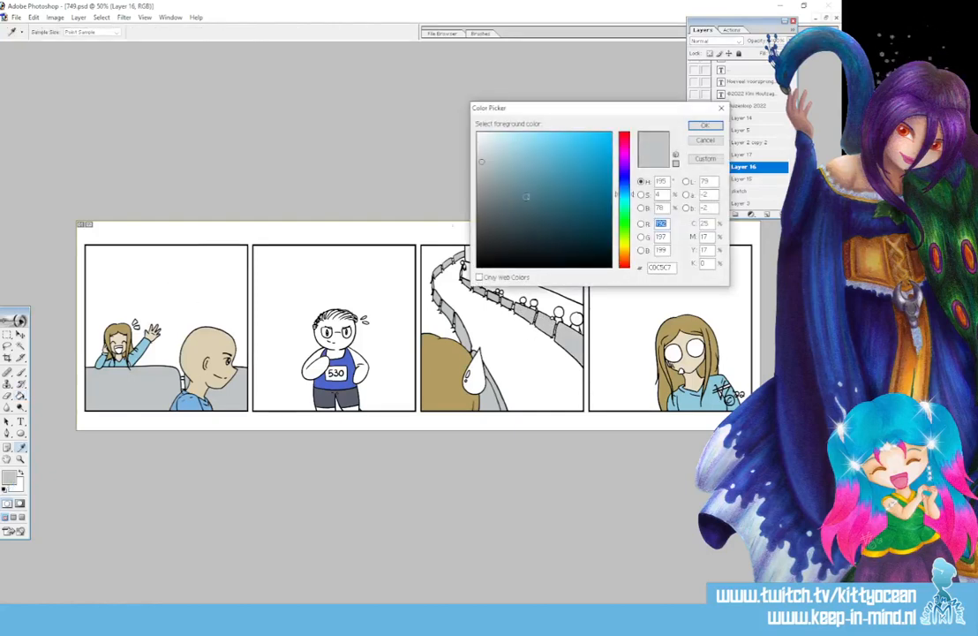
left_click(623, 143)
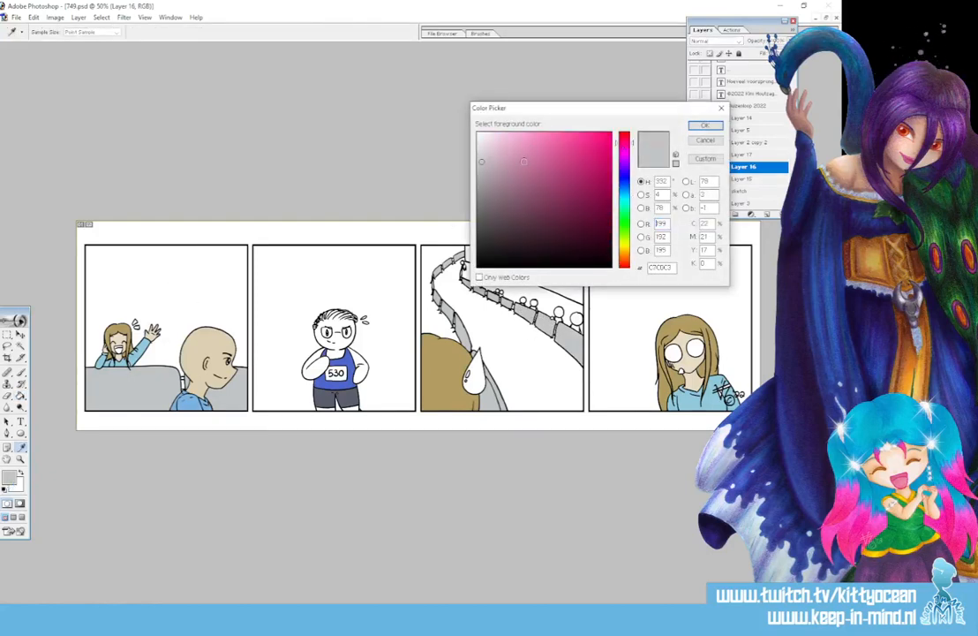
left_click(503, 192)
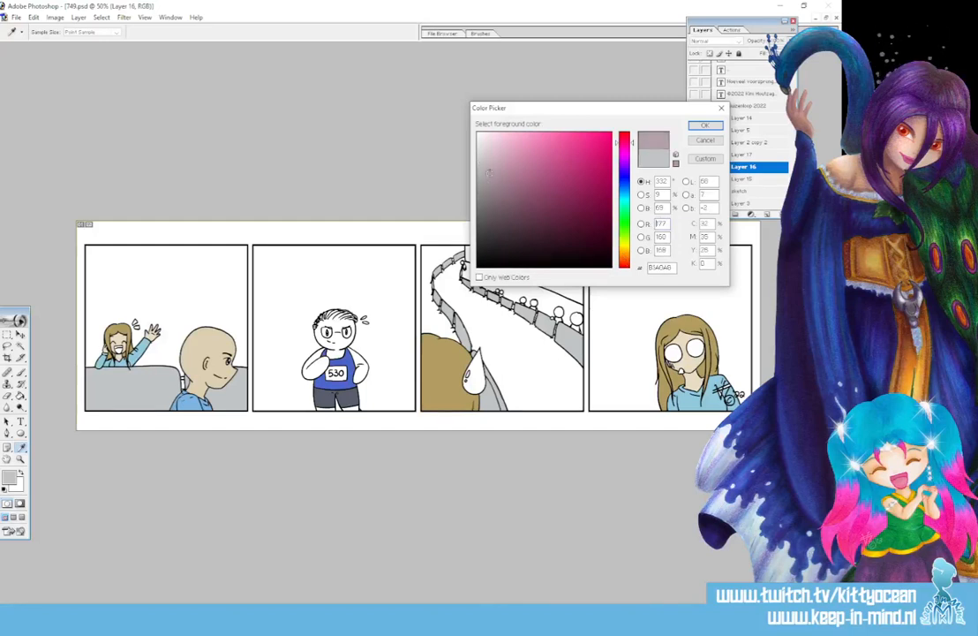
key("Return")
left_click(432, 319)
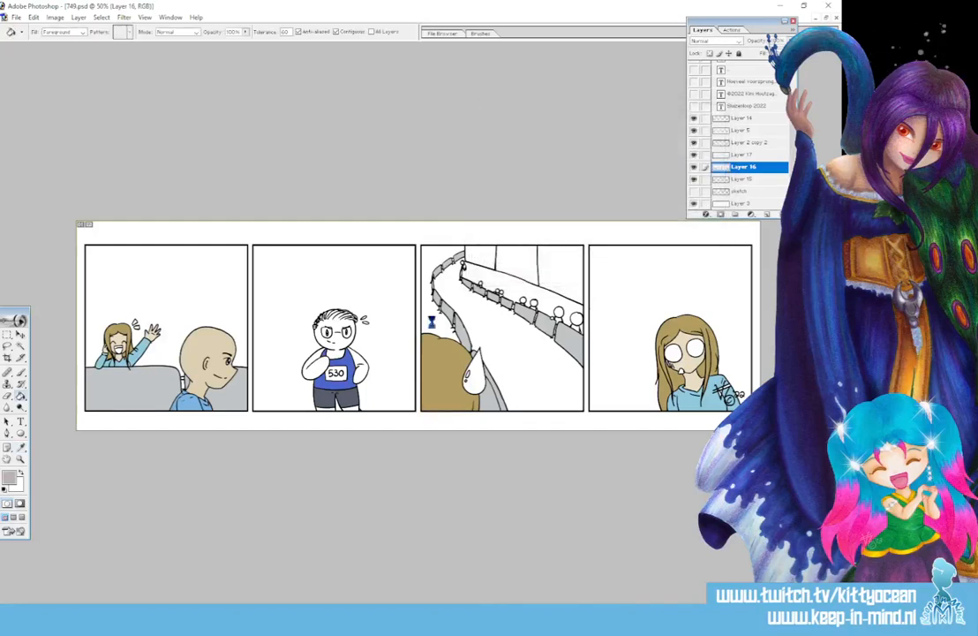
left_click(497, 279)
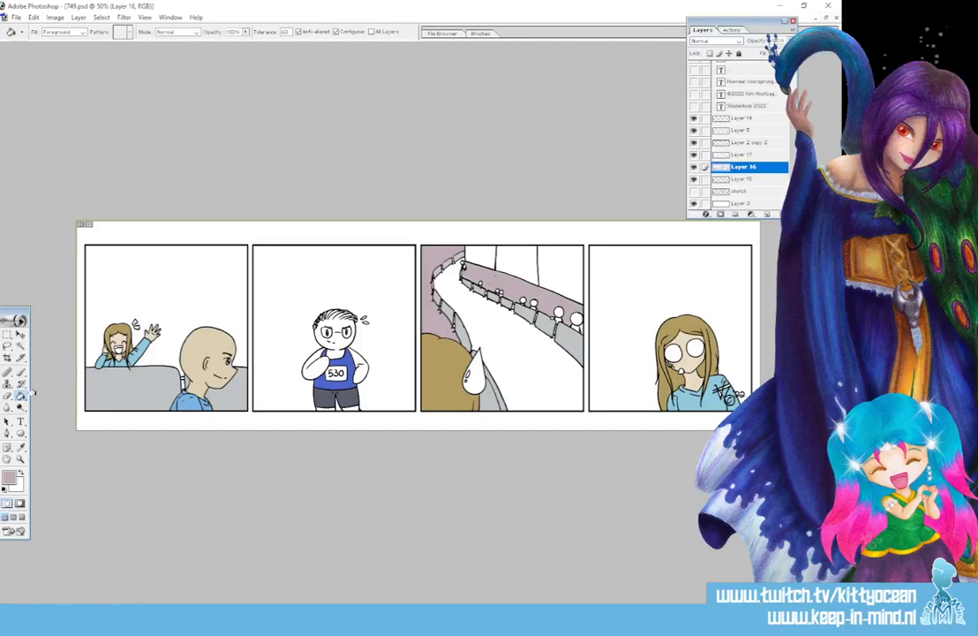
- Choose dusty pink BA9BA3 and fill the running track in the third panel
left_click(10, 477)
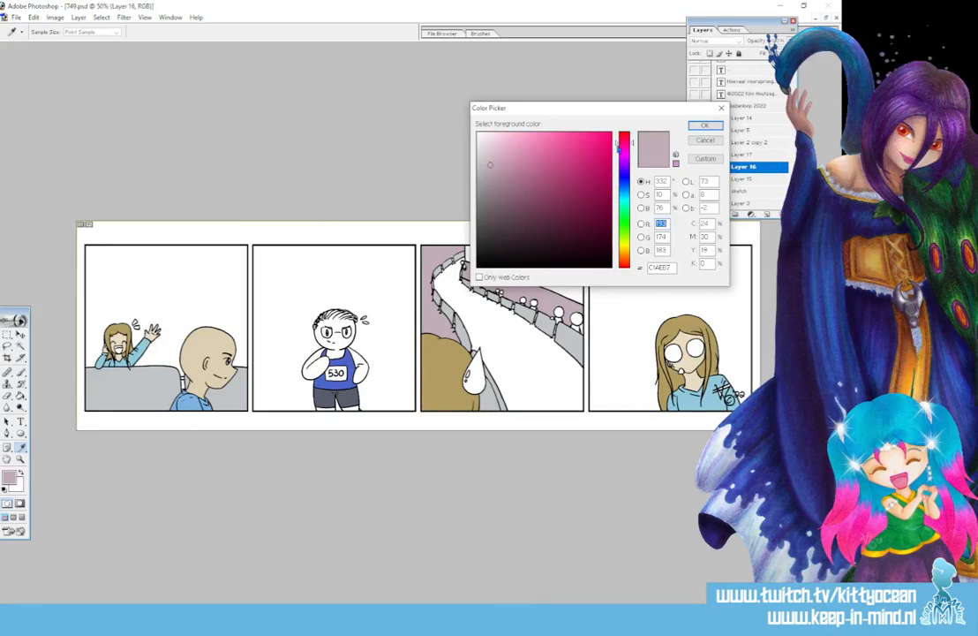
left_click_drag(618, 144, 617, 138)
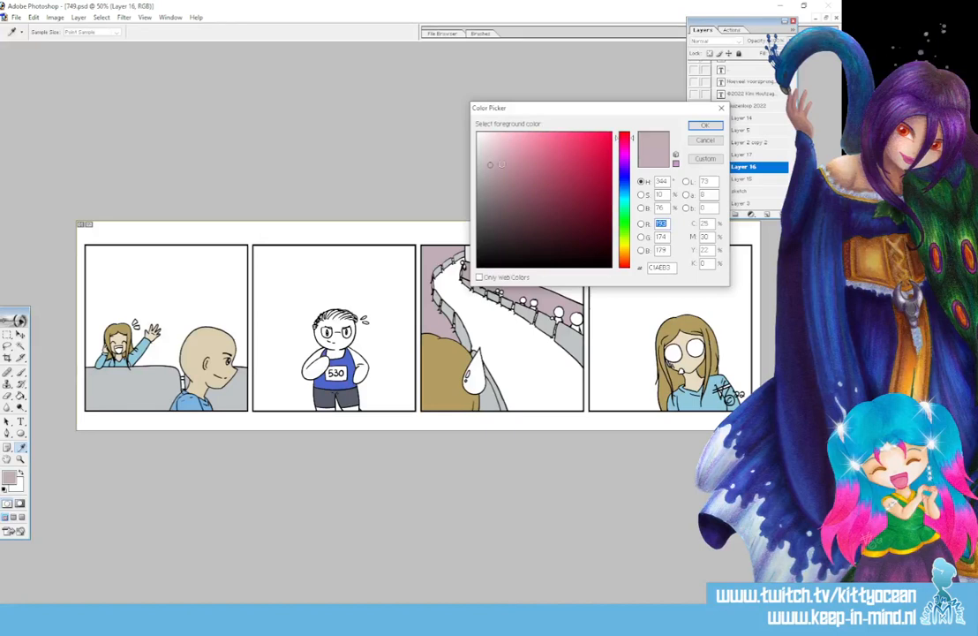
left_click(497, 172)
left_click(699, 126)
left_click(495, 325)
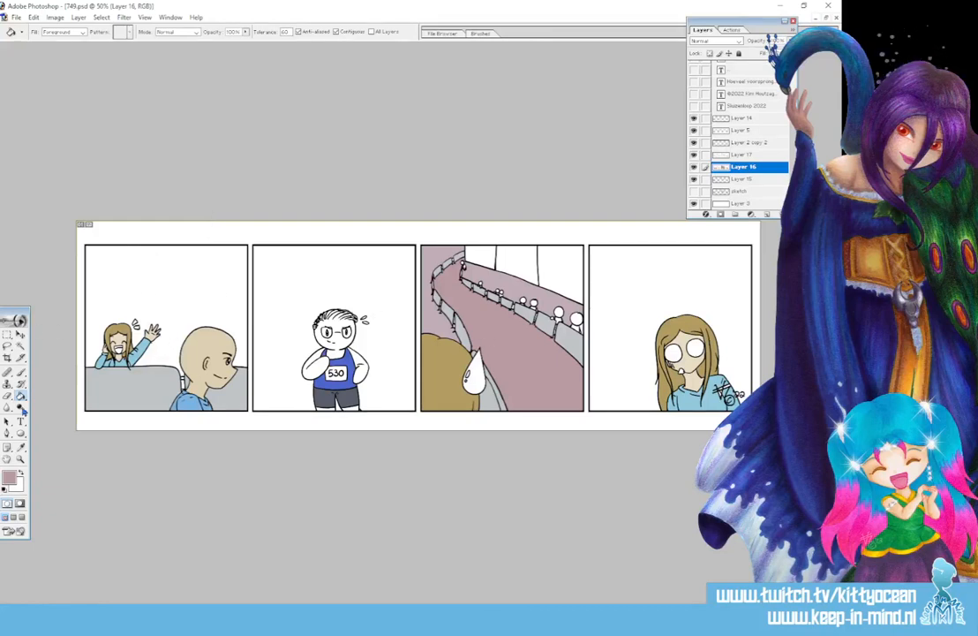
- Fill the wall sections behind the spectators in the third panel with darker mauve 997881
left_click(9, 476)
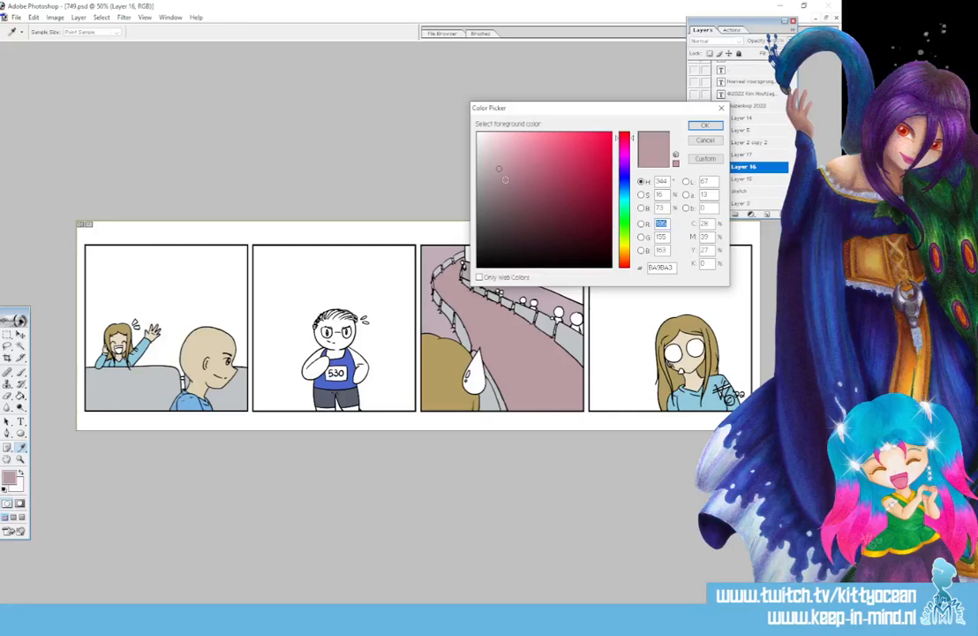
left_click(702, 126)
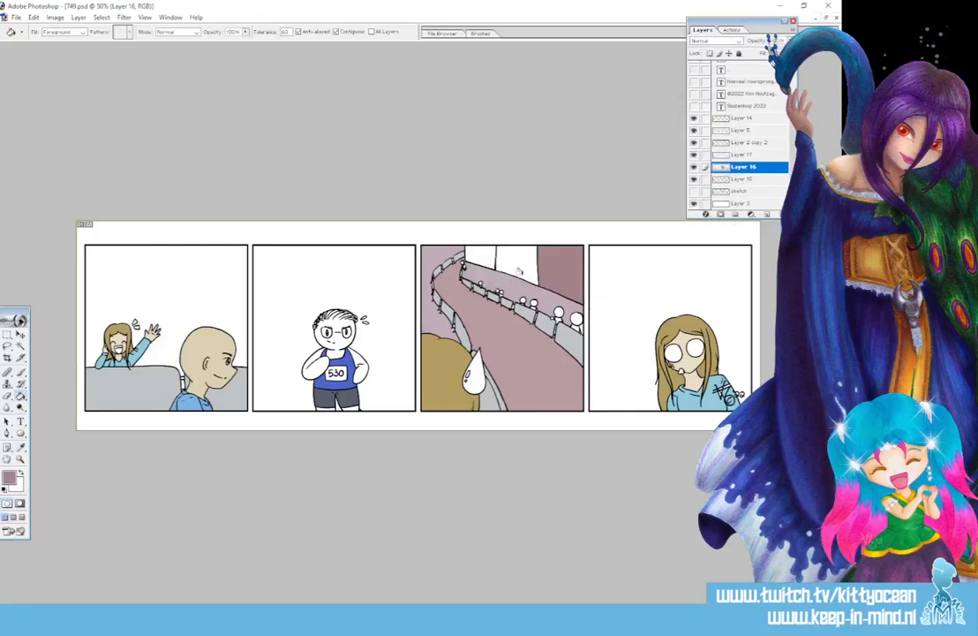
left_click(480, 256)
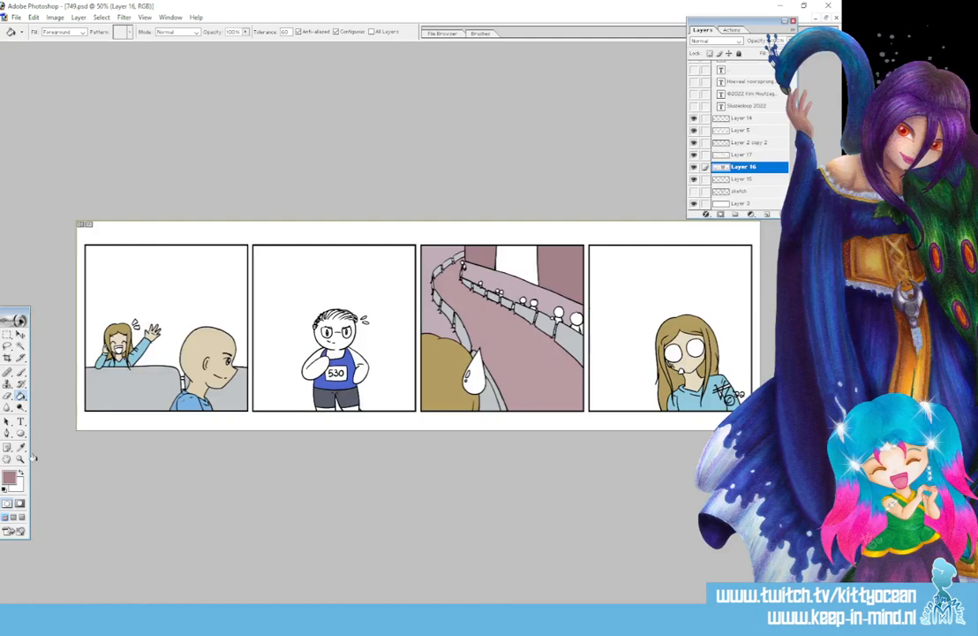
left_click(9, 476)
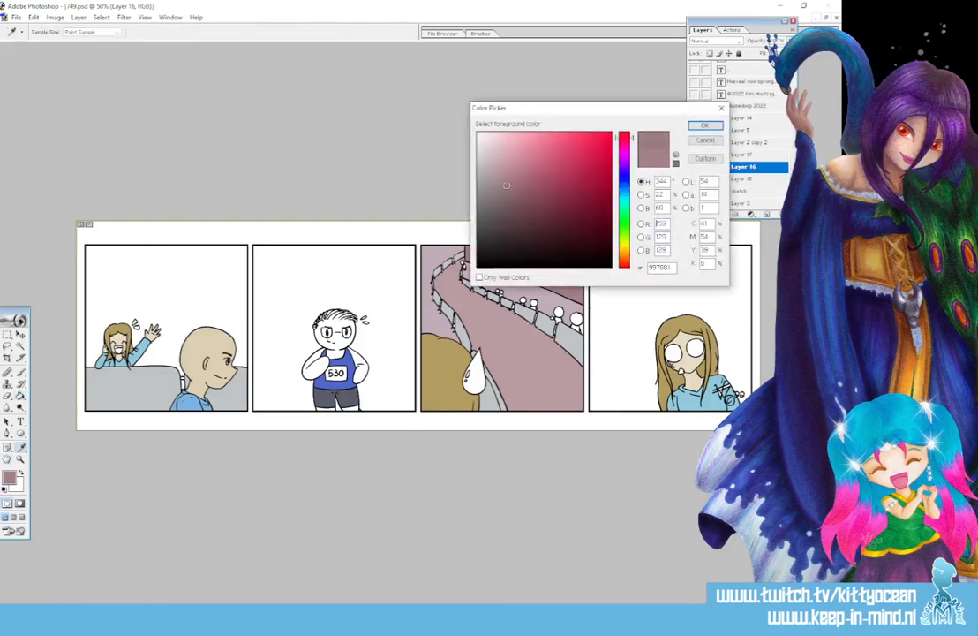
left_click(705, 126)
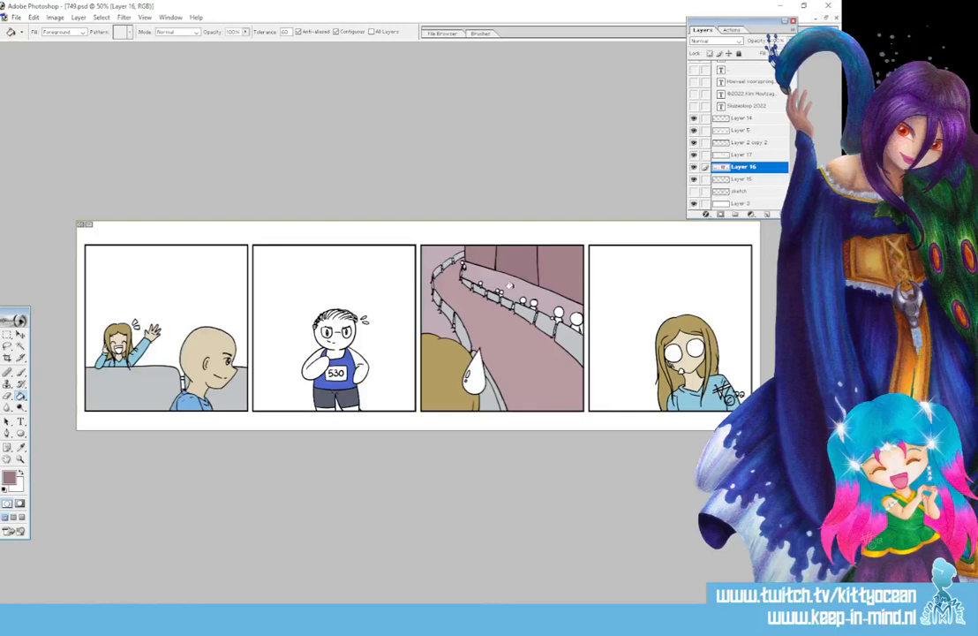
- Choose magenta AA3572 and fill the long-haired woman's open mouth in the first panel
left_click(9, 478)
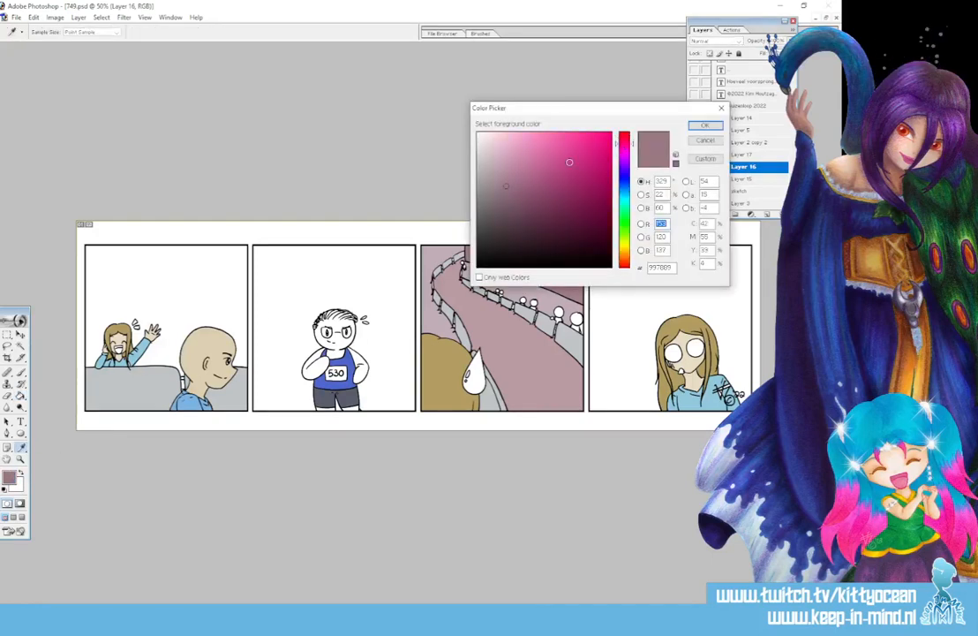
left_click(569, 177)
left_click(705, 127)
key("g")
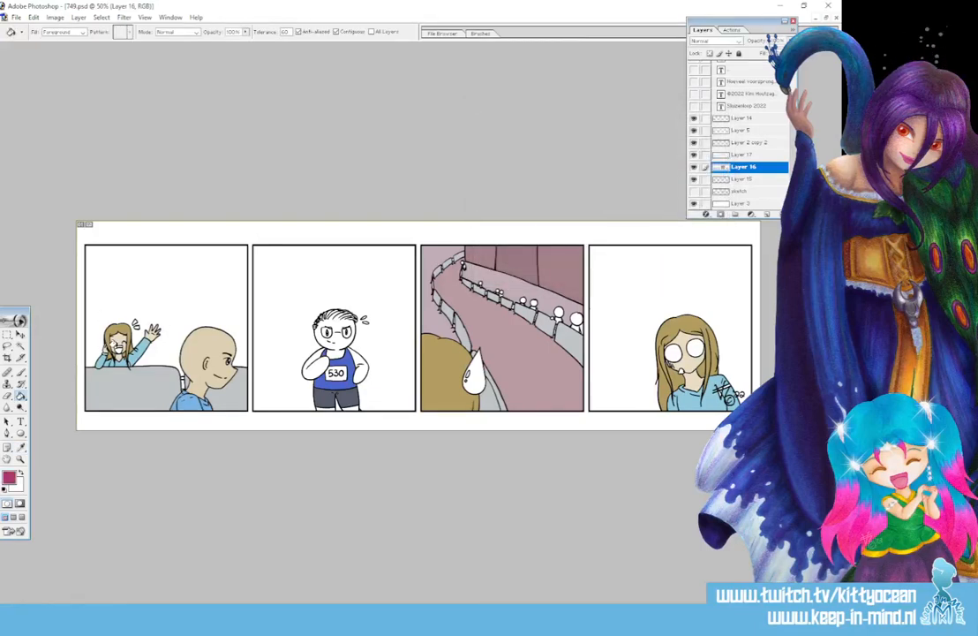
left_click(117, 341)
key("ctrl+z")
key("ctrl+plus")
key("ctrl+plus")
left_click_drag(263, 602, 131, 601)
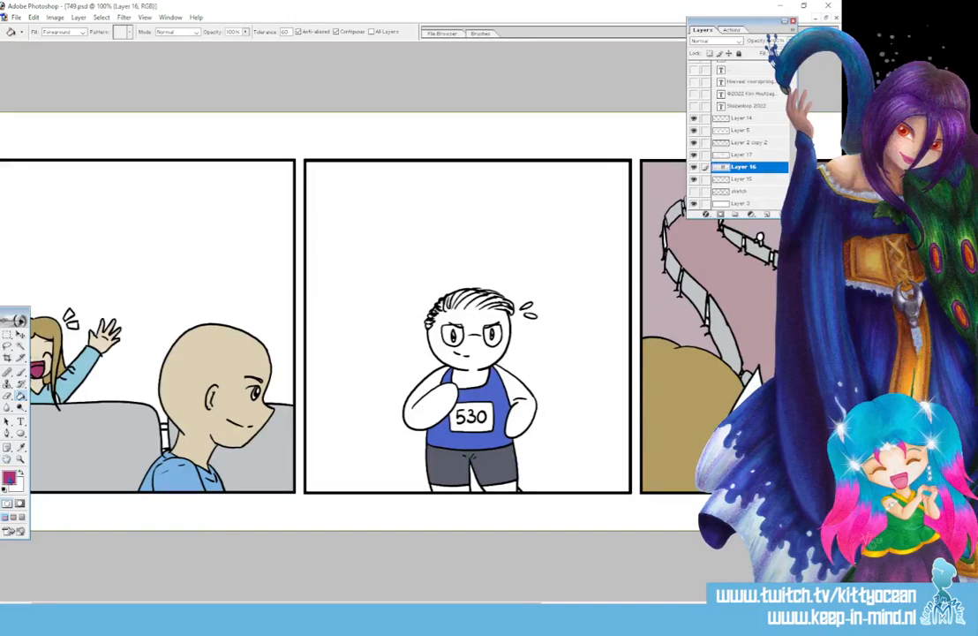
- Choose lighter pink C26495 and paint the long-haired woman's tongue in the first panel with the Brush
left_click(9, 477)
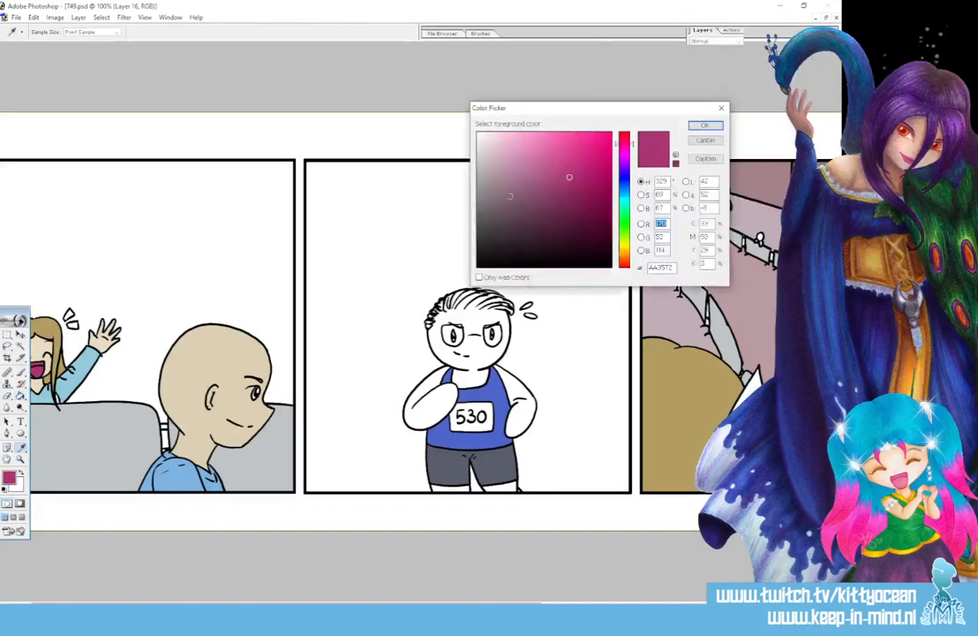
left_click(692, 131)
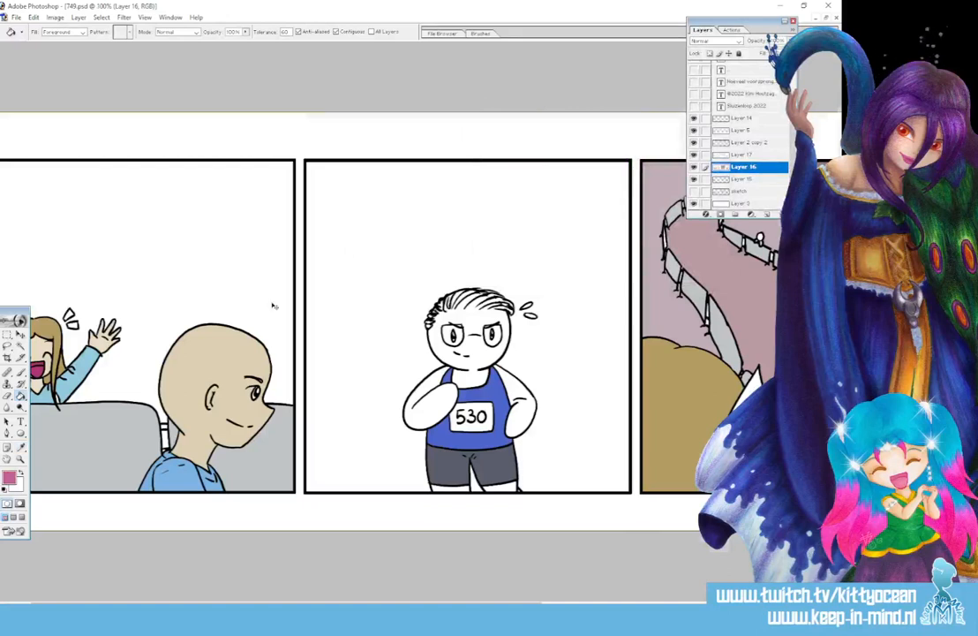
key("ctrl+plus")
key("ctrl+plus")
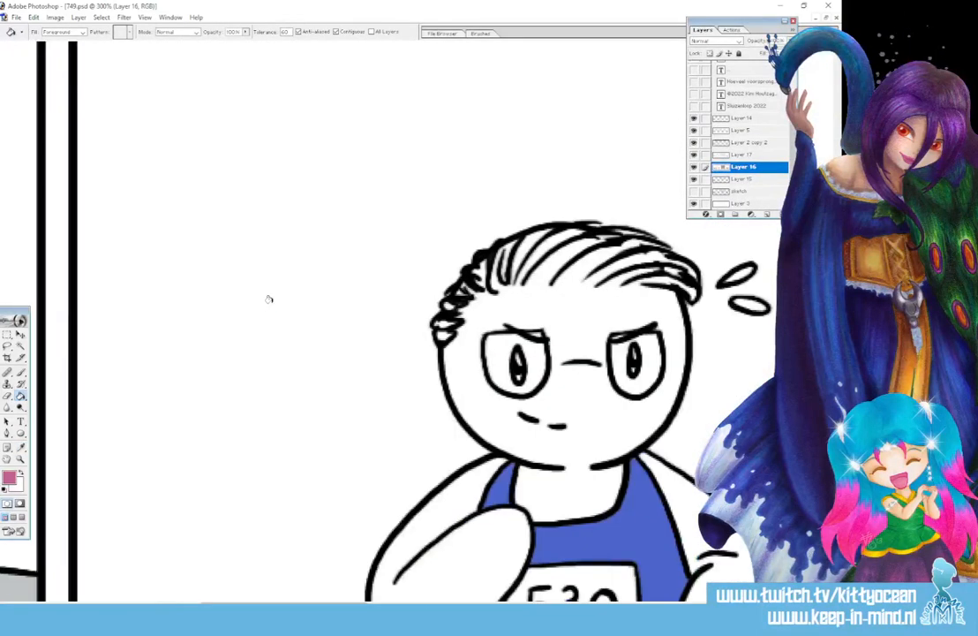
left_click_drag(269, 604, 67, 604)
key("b")
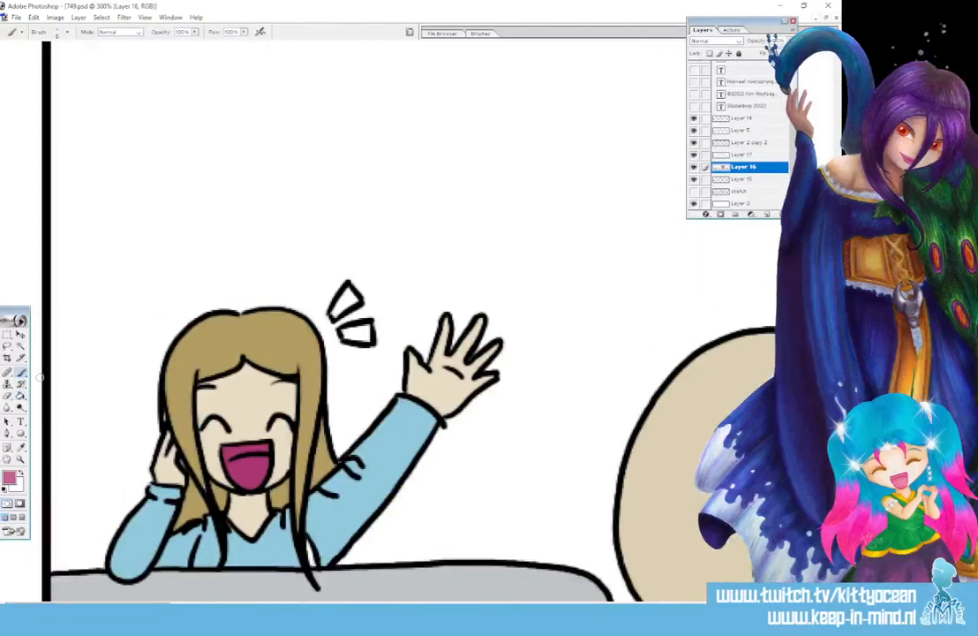
left_click_drag(249, 461, 265, 481)
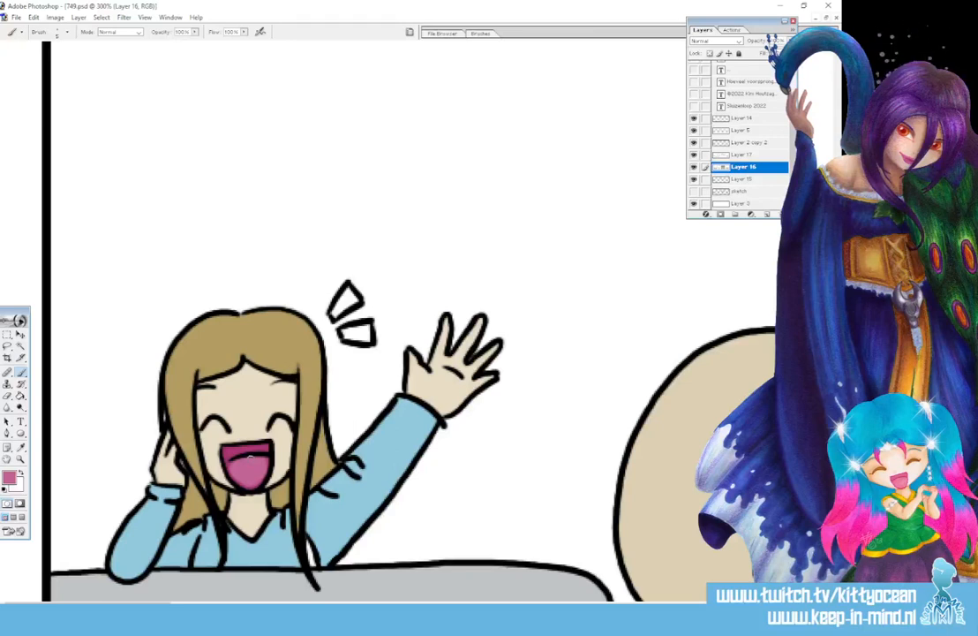
- Set the foreground colour to mauve 997881, sampled from the wall in the third panel
left_click(9, 477)
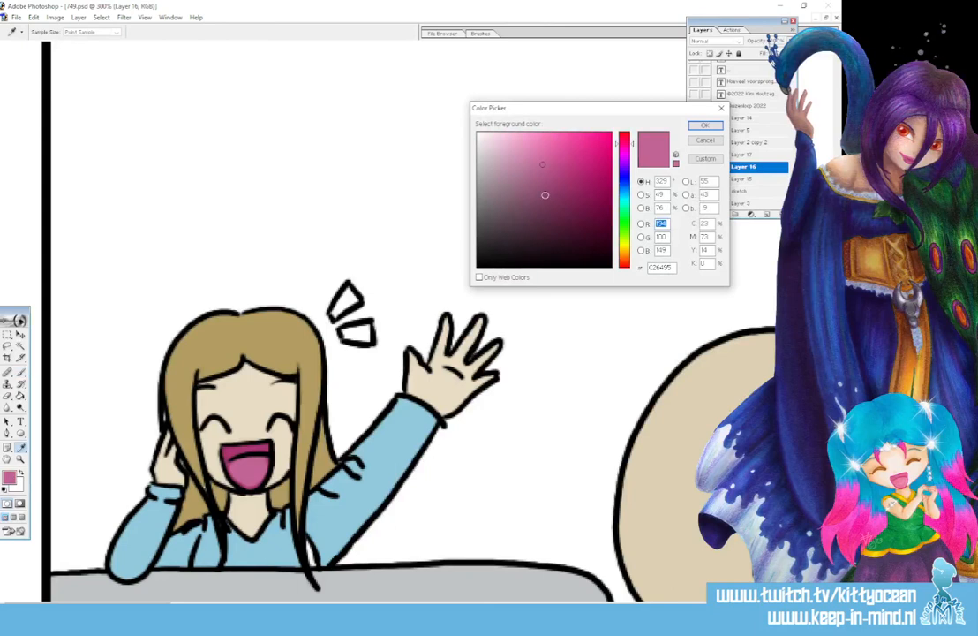
left_click_drag(110, 602, 521, 603)
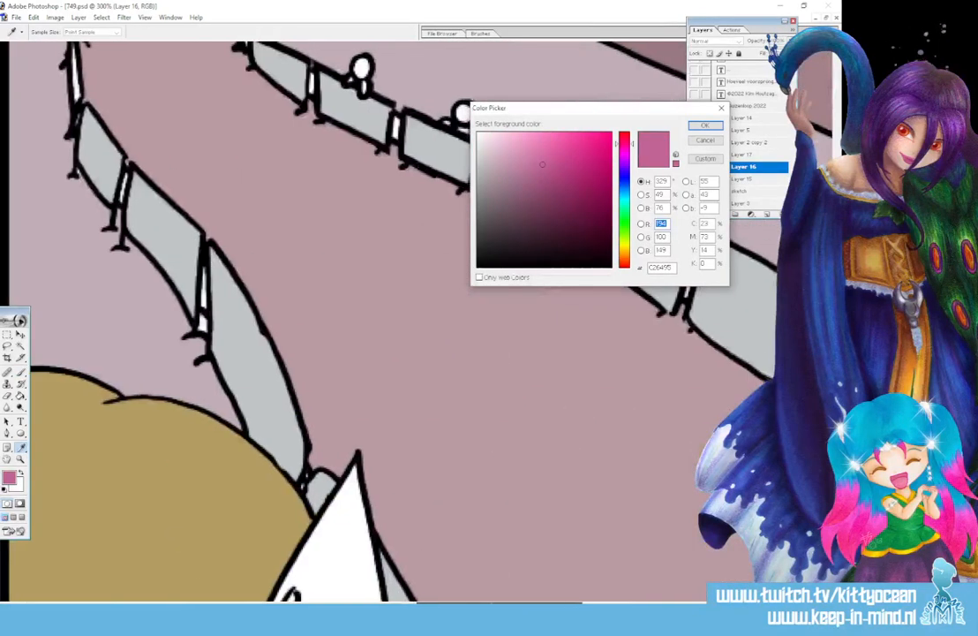
left_click(398, 322)
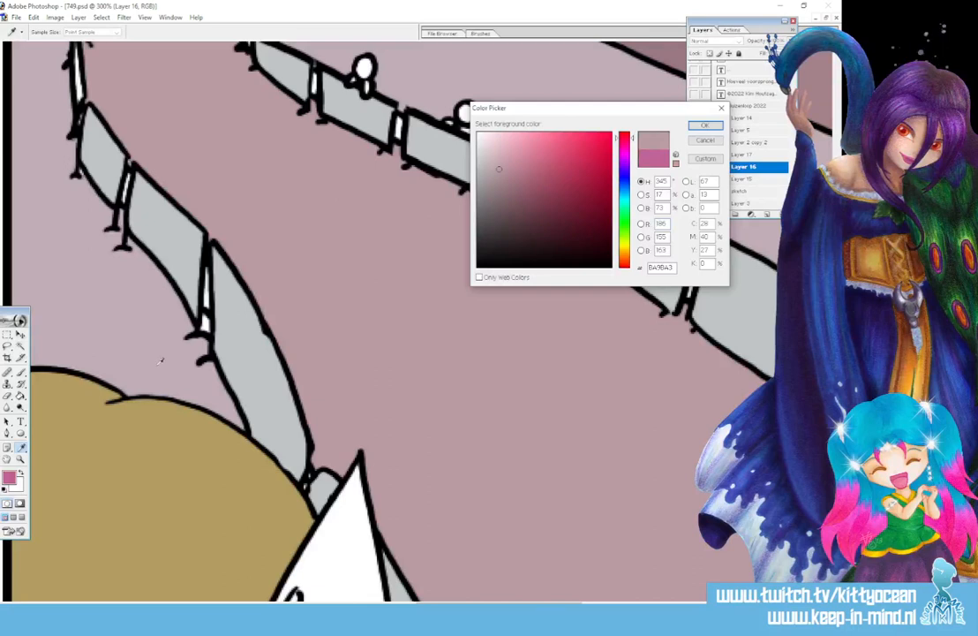
left_click(160, 358)
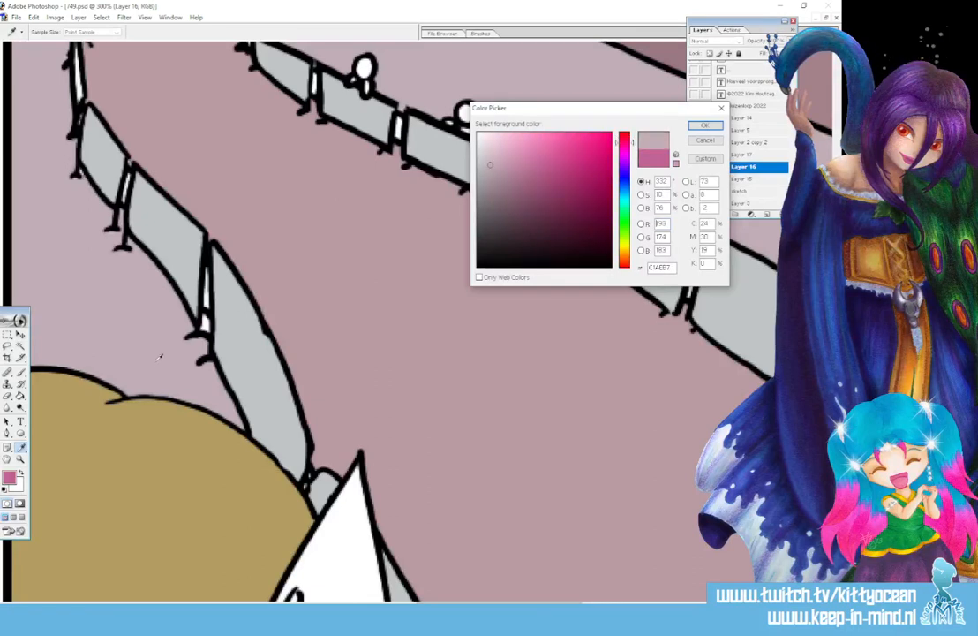
left_click(663, 52)
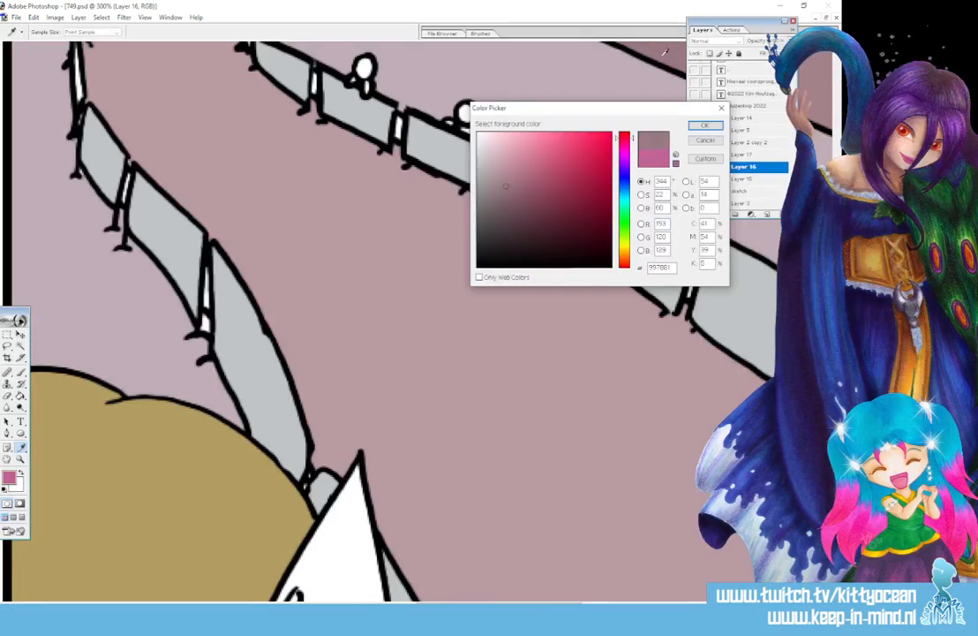
left_click(705, 127)
- Touch up unfilled gaps in the woman's hair and sweater in the first panel with their own sampled brown and light blue
left_click_drag(499, 603, 83, 602)
key("i")
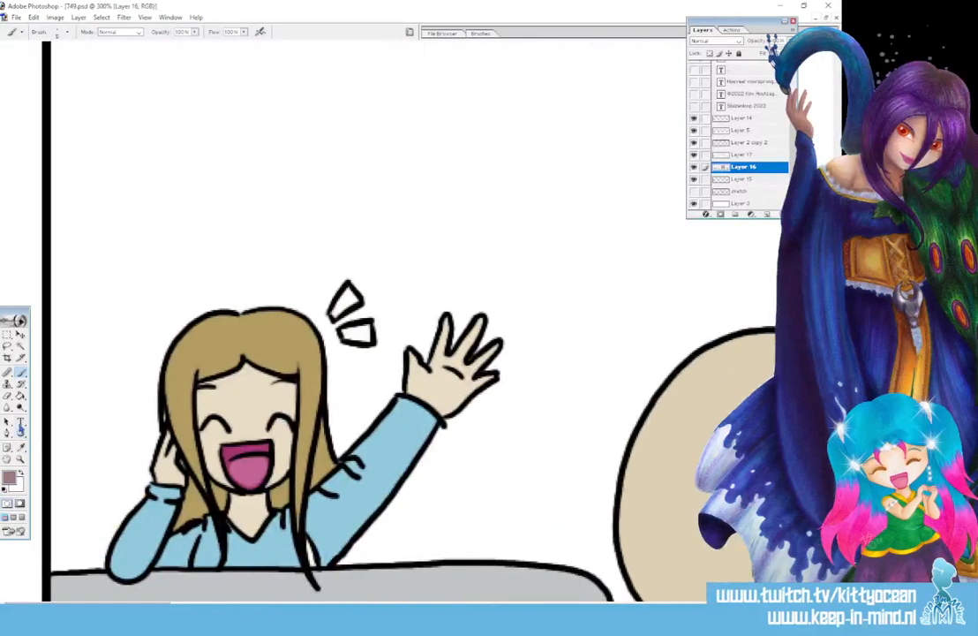
left_click(167, 406)
key("b")
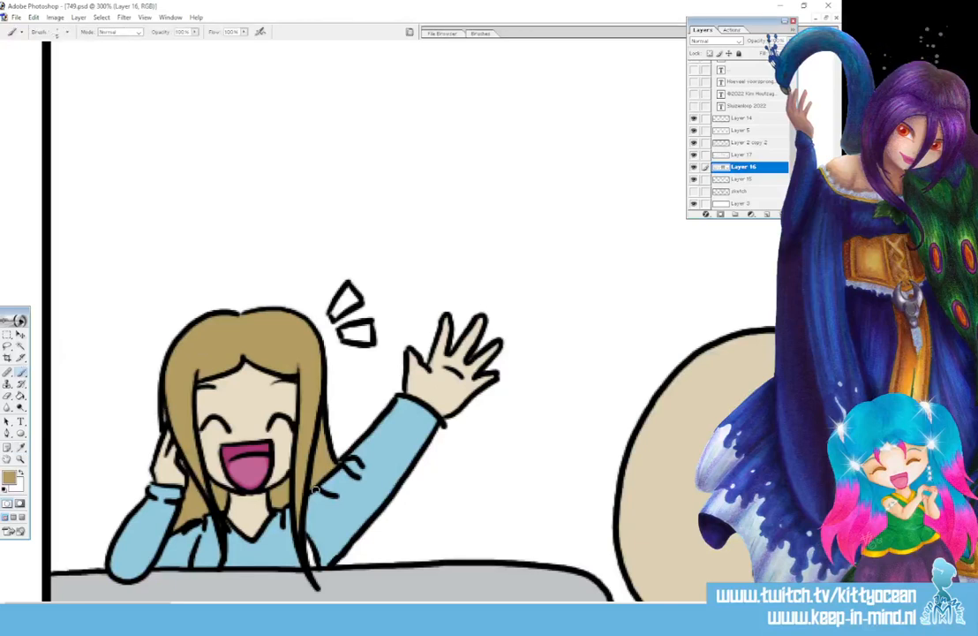
left_click(20, 448)
left_click(286, 507)
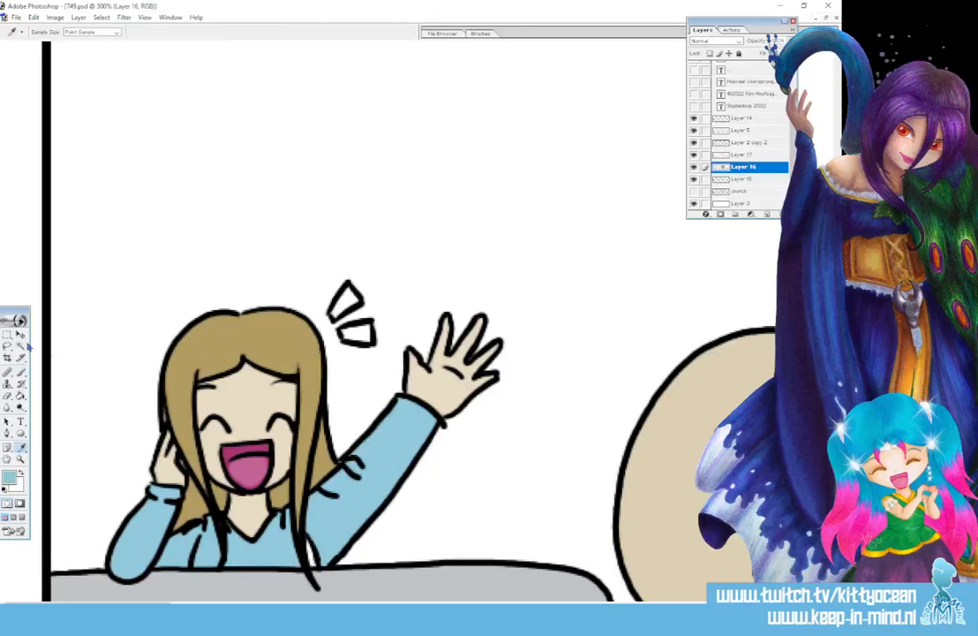
left_click(21, 372)
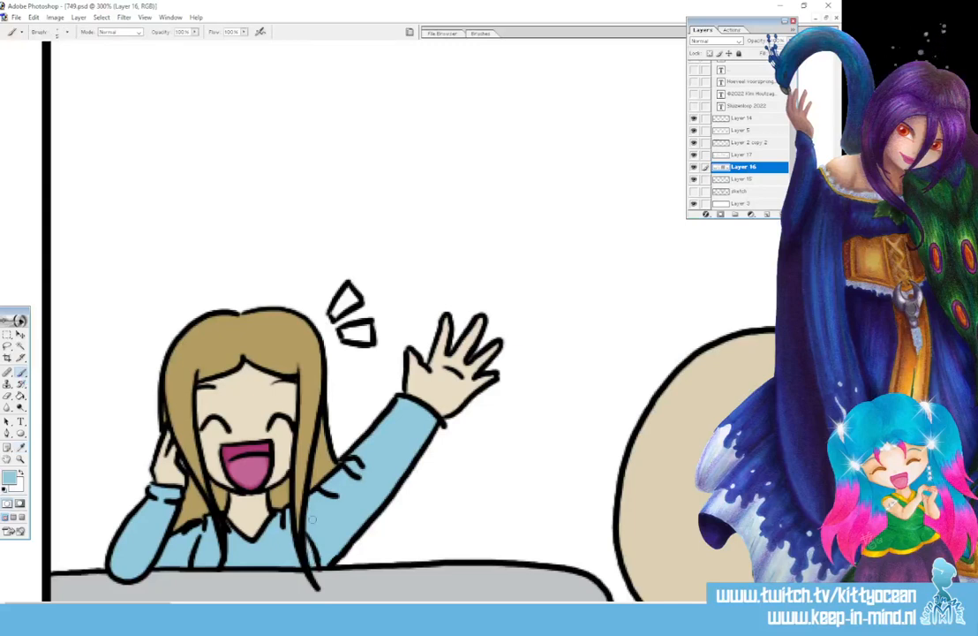
- Sample the woman's skin tone and touch up the hand beside her face in the first panel
left_click(21, 447)
left_click(171, 480)
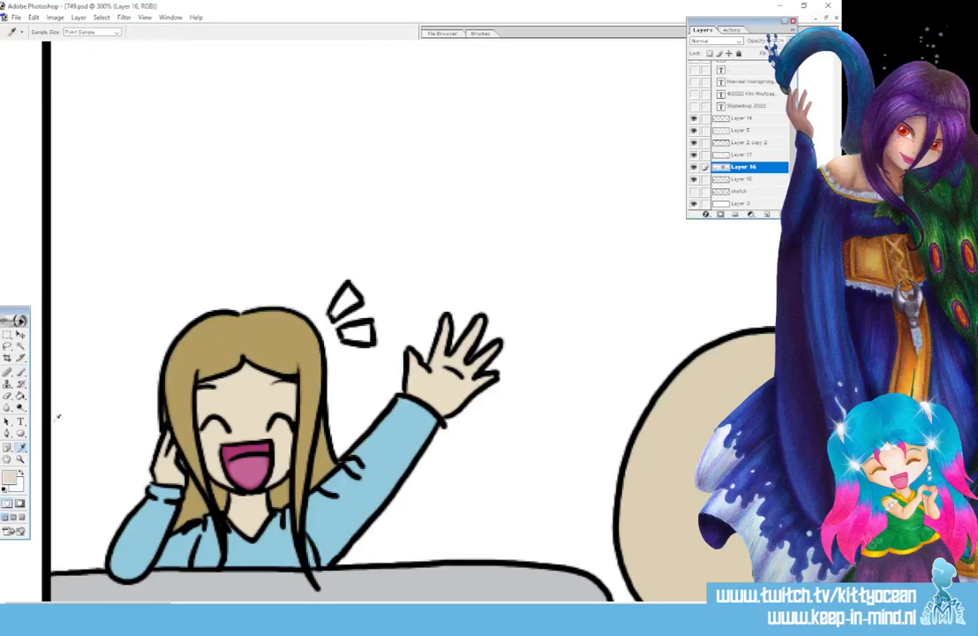
left_click(22, 372)
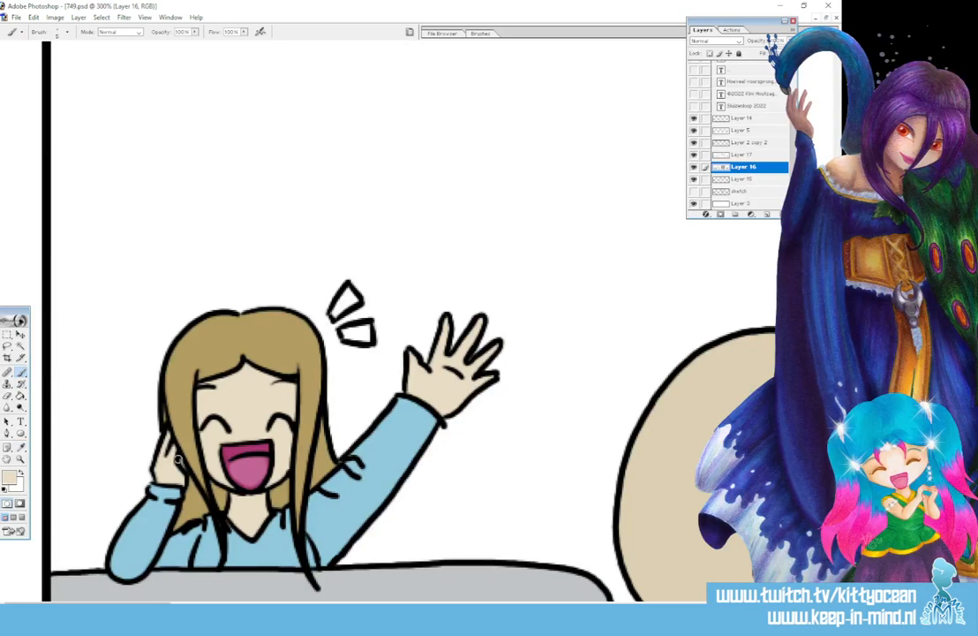
- Sample the barrier's grey and paint the small connector between the two barriers behind the bald man in the first panel
scroll(674, 546, "down", 8)
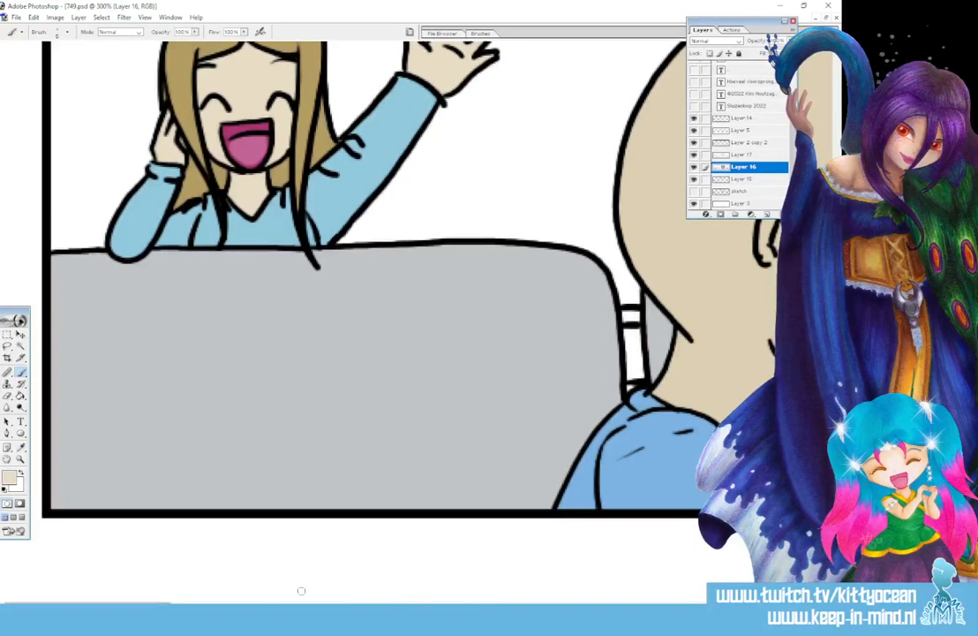
left_click_drag(133, 603, 223, 602)
left_click(21, 448)
left_click(93, 401)
left_click(21, 372)
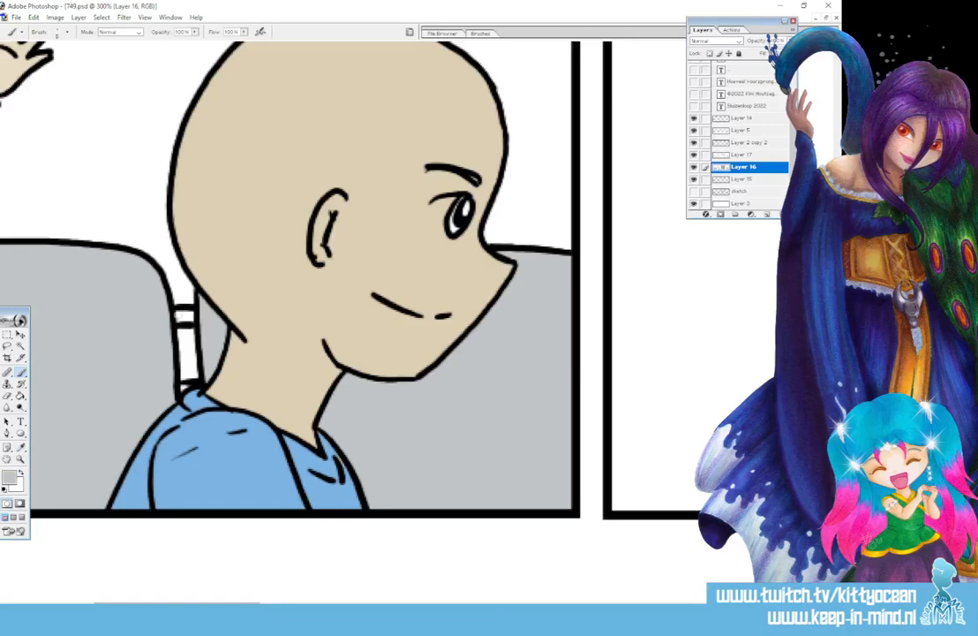
left_click_drag(179, 313, 190, 316)
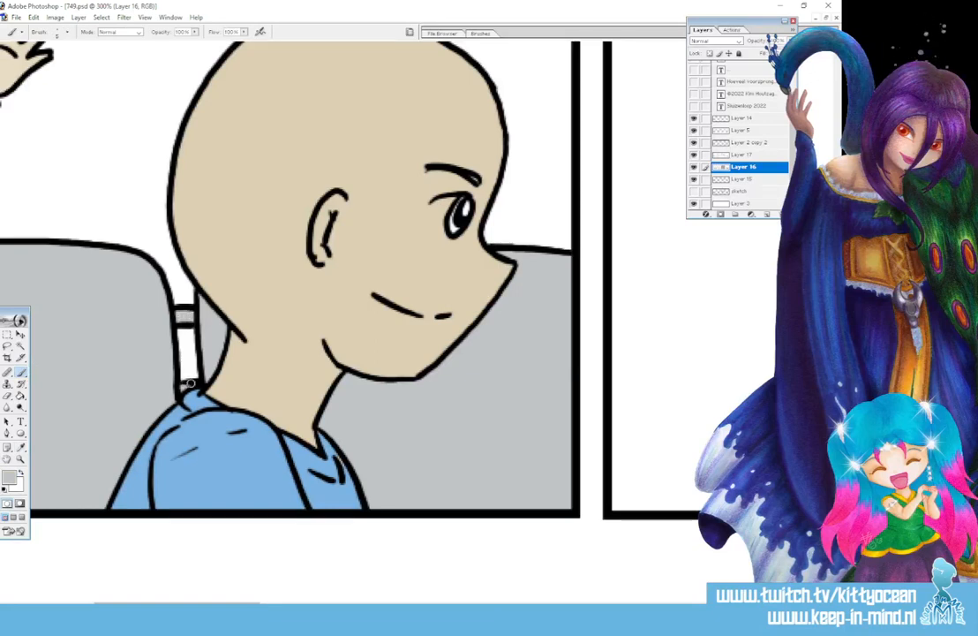
- Switch the foreground colour to white and paint the white of the bald man's eye in the first panel
left_click(21, 447)
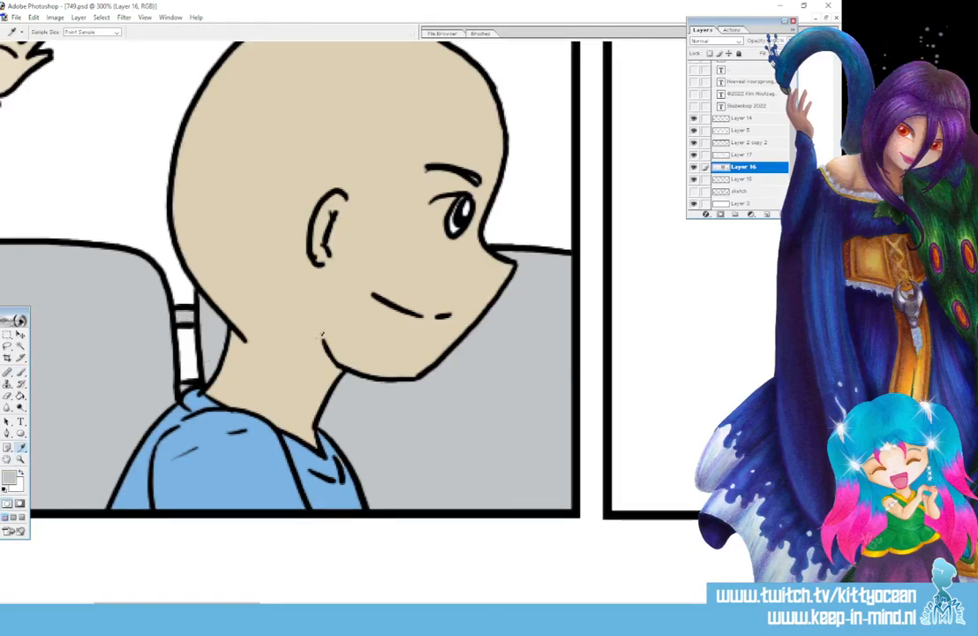
left_click(20, 473)
left_click(21, 372)
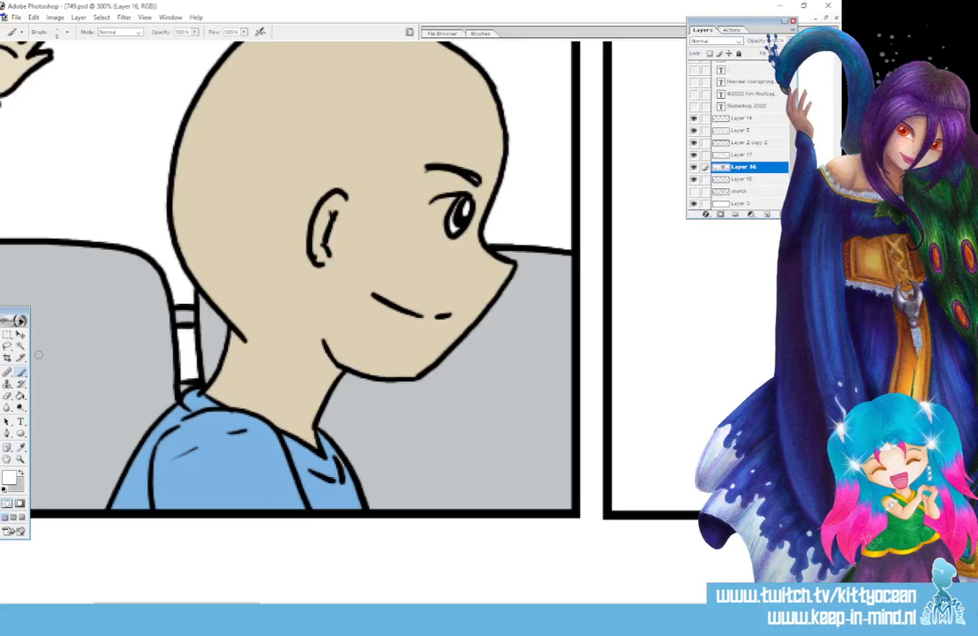
left_click_drag(442, 205, 438, 217)
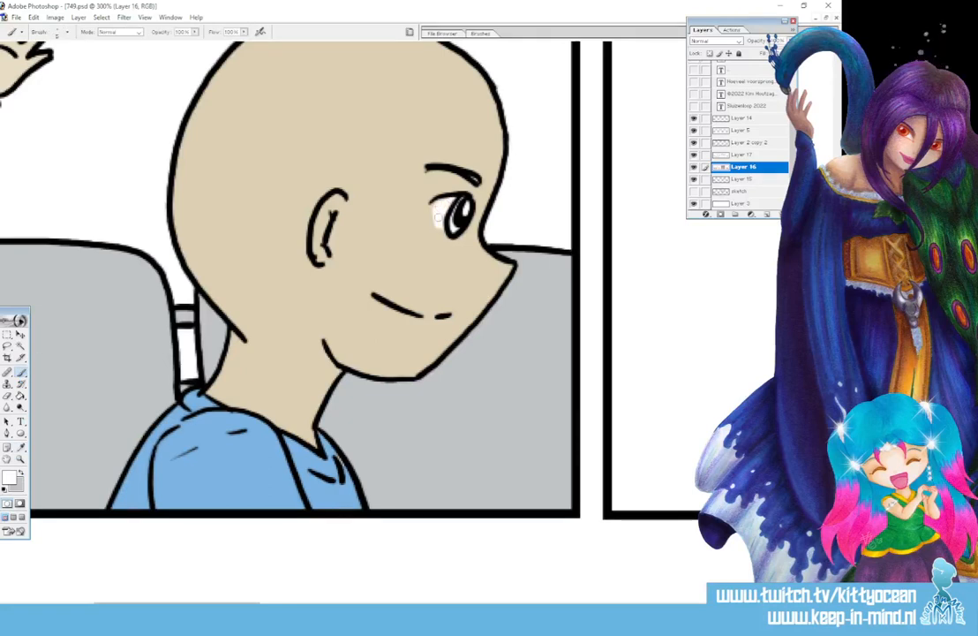
- Sample the brown of the woman's hair and touch up the bald man's eyebrow in the first panel
left_click(21, 448)
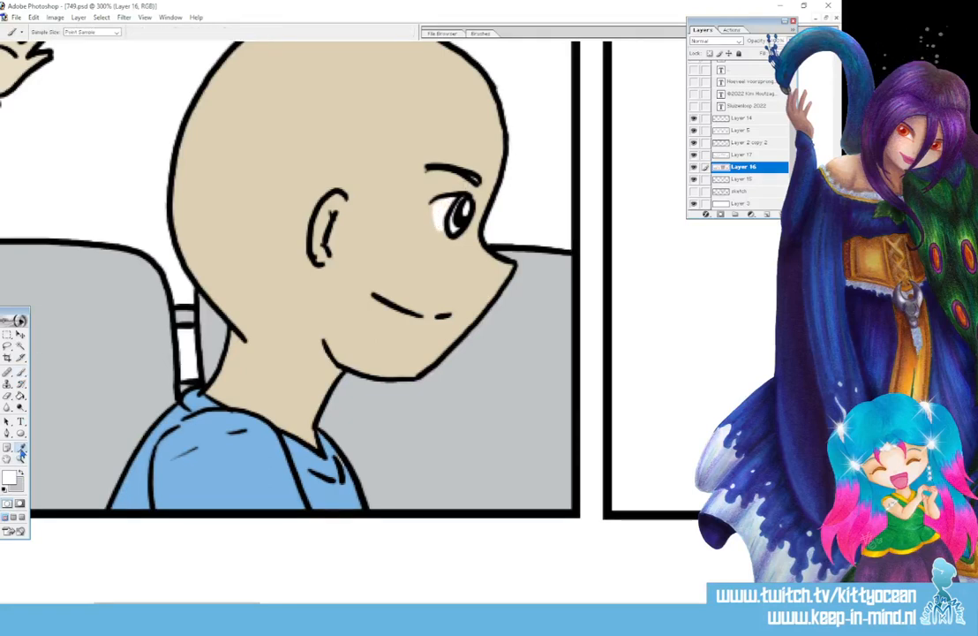
left_click_drag(155, 602, 114, 603)
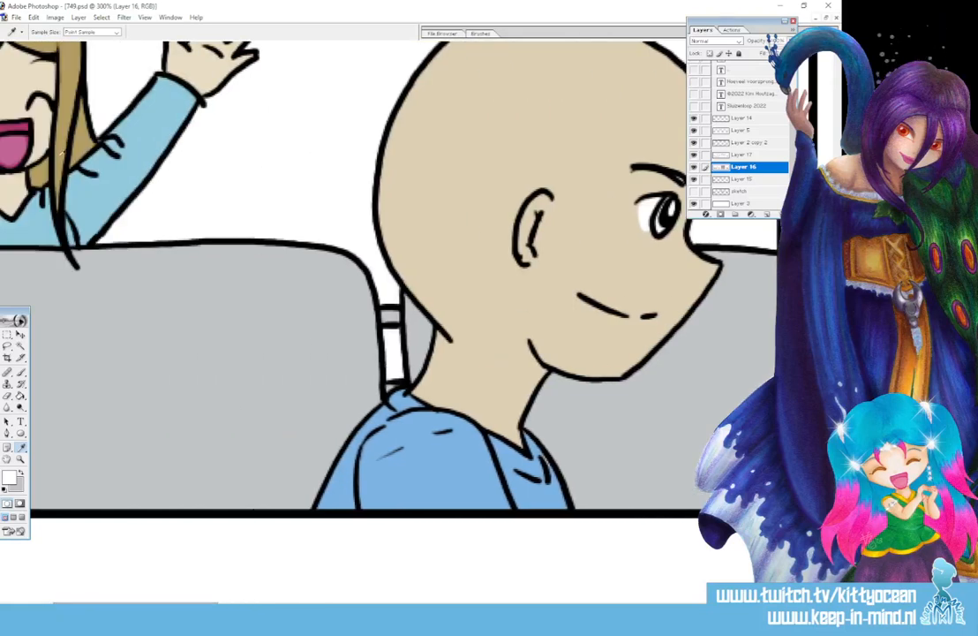
left_click(66, 163)
left_click(22, 373)
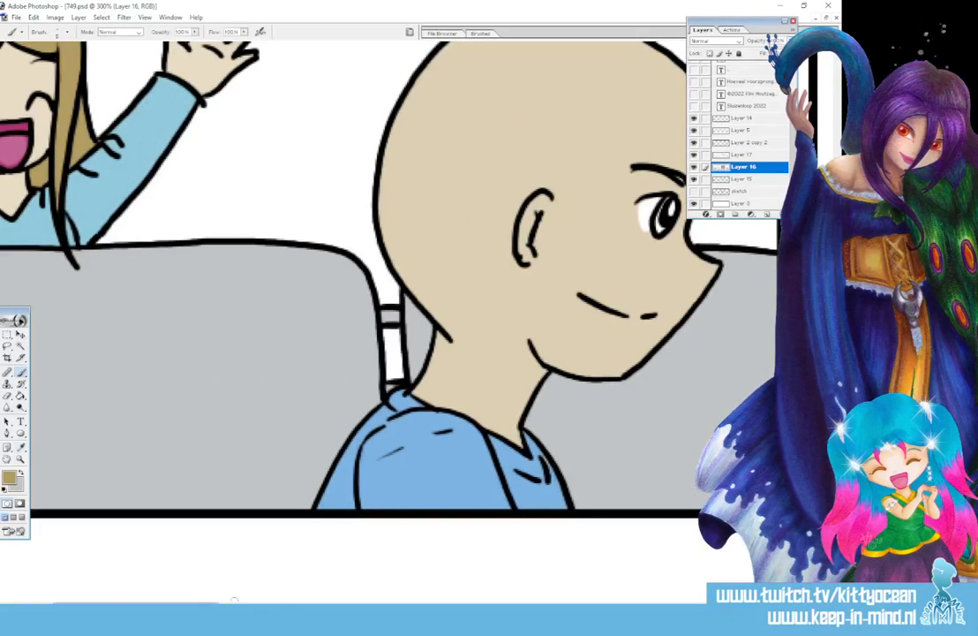
left_click_drag(198, 602, 240, 602)
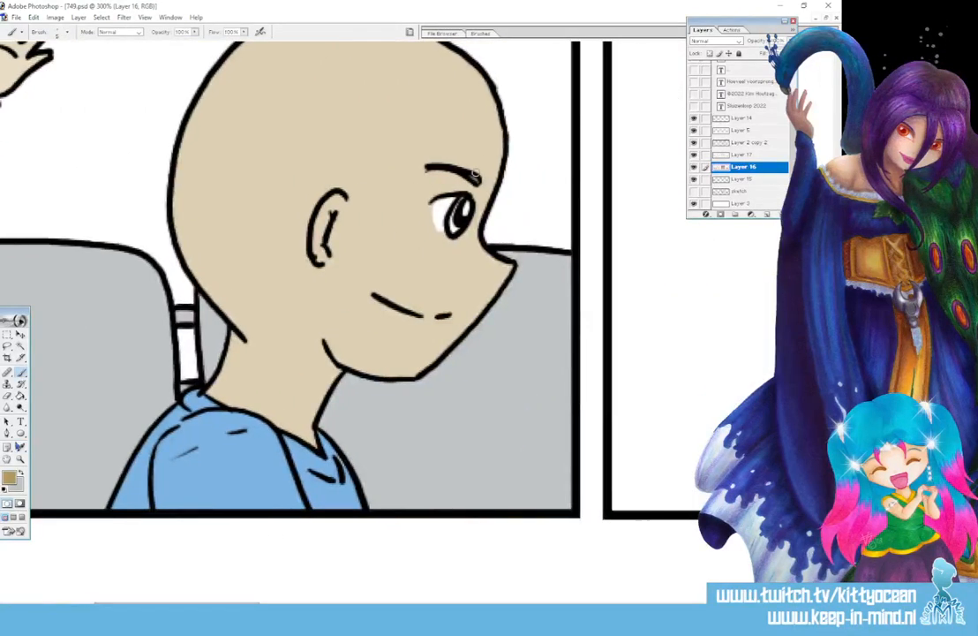
- Set the foreground colour to a muted blue-grey and paint the iris of the bald man's eye
left_click(13, 480)
left_click_drag(619, 207, 616, 187)
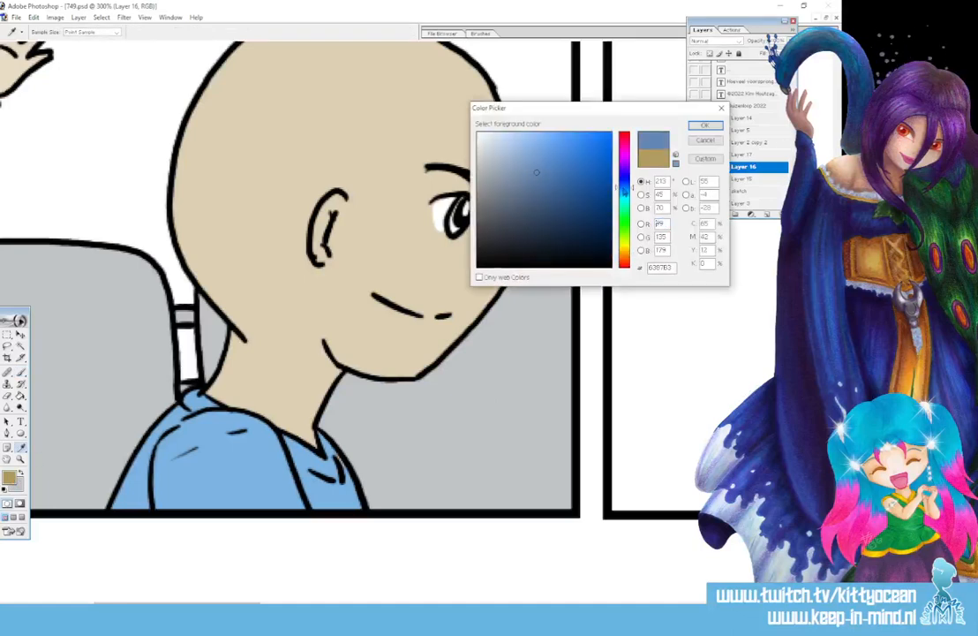
left_click(511, 197)
left_click(703, 126)
key("b")
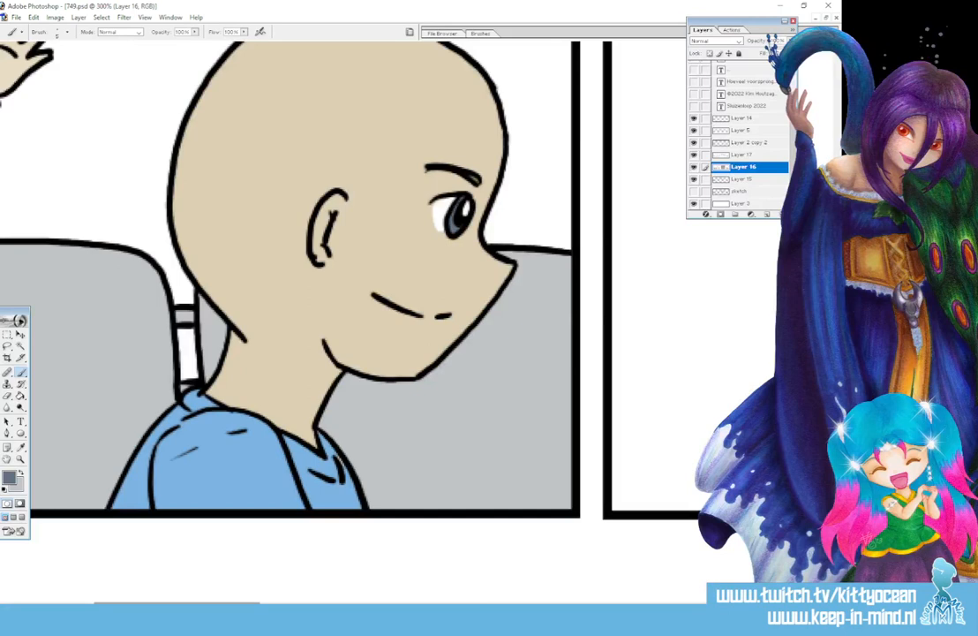
- Sample the light blue of the bald man's shirt and touch up small unfilled spots in it
key("i")
left_click(183, 412)
key("b")
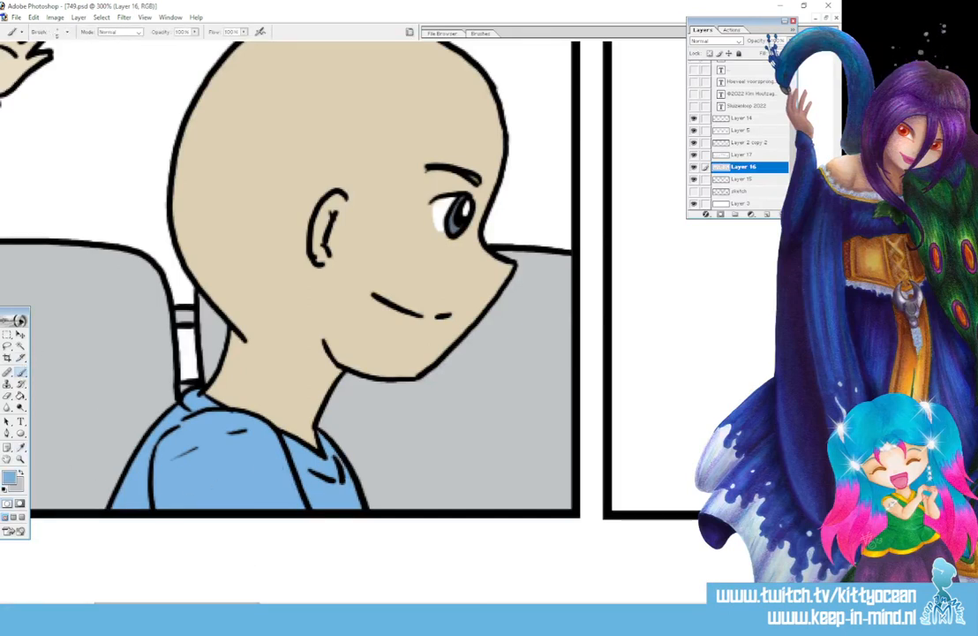
- Set the foreground colour to the greyish beige B5AC98 and paint the hair of the runner wearing number 530
scroll(354, 274, "right", 10)
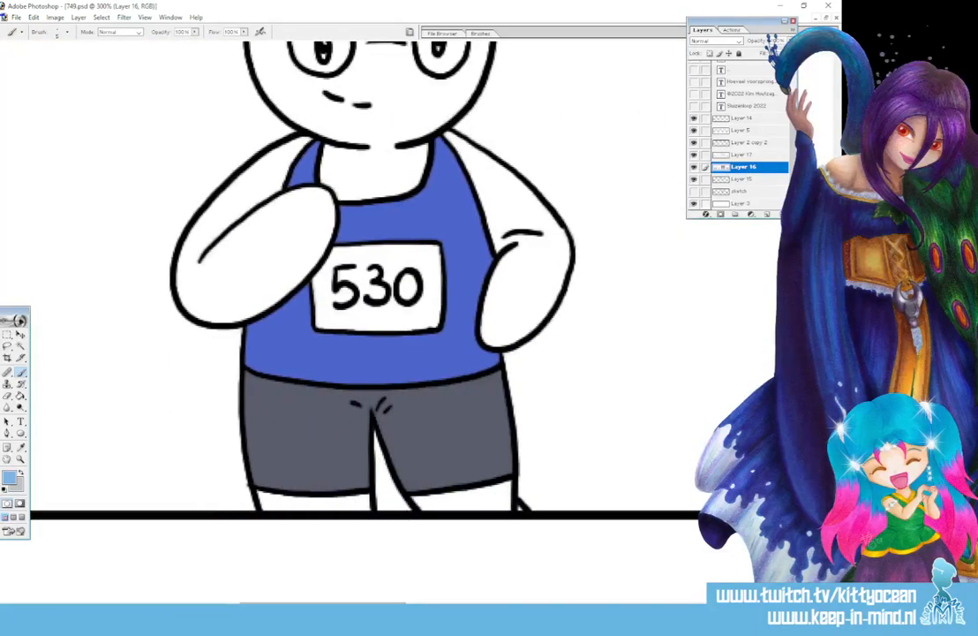
scroll(353, 274, "up", 5)
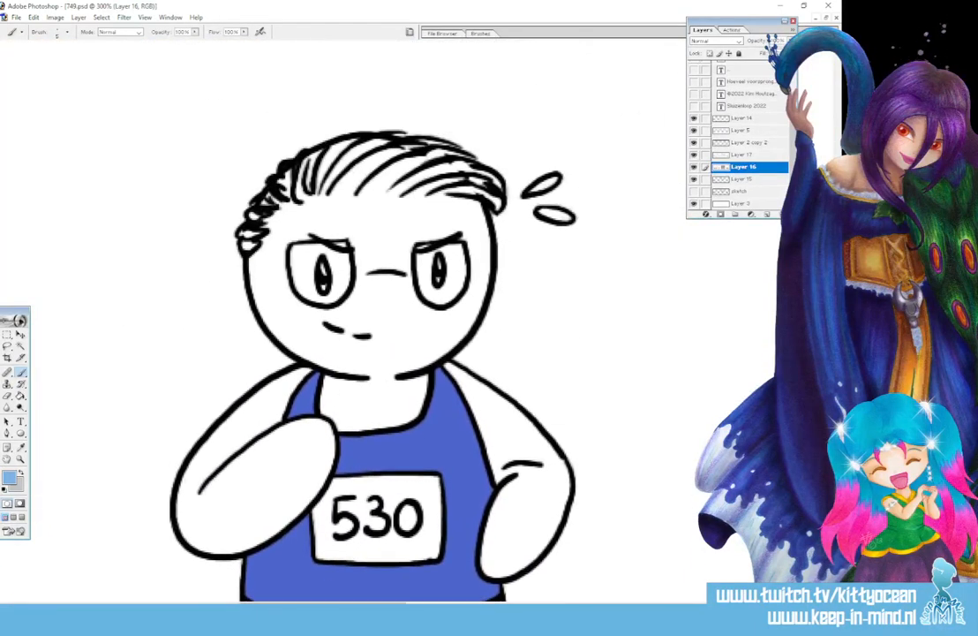
left_click(10, 478)
left_click(623, 251)
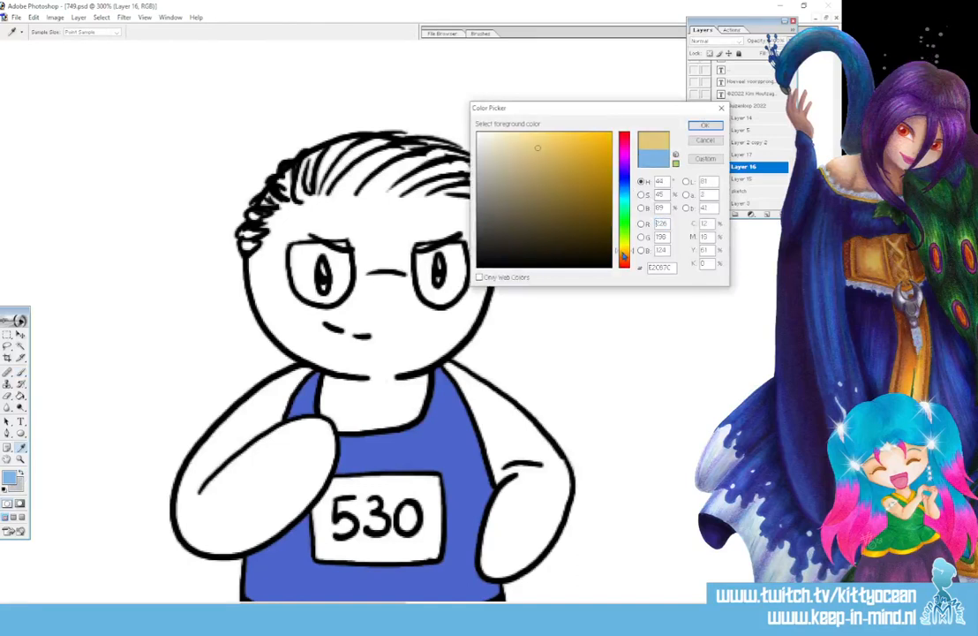
left_click_drag(504, 160, 500, 172)
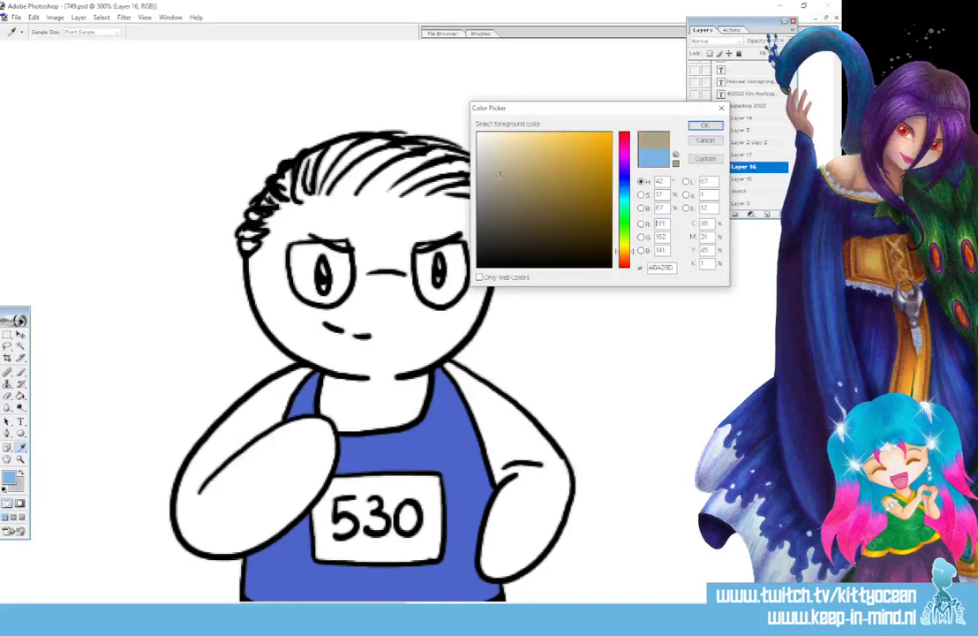
left_click(704, 126)
mouse_move(281, 179)
left_mouse_down()
mouse_move(254, 239)
mouse_move(249, 221)
left_mouse_up()
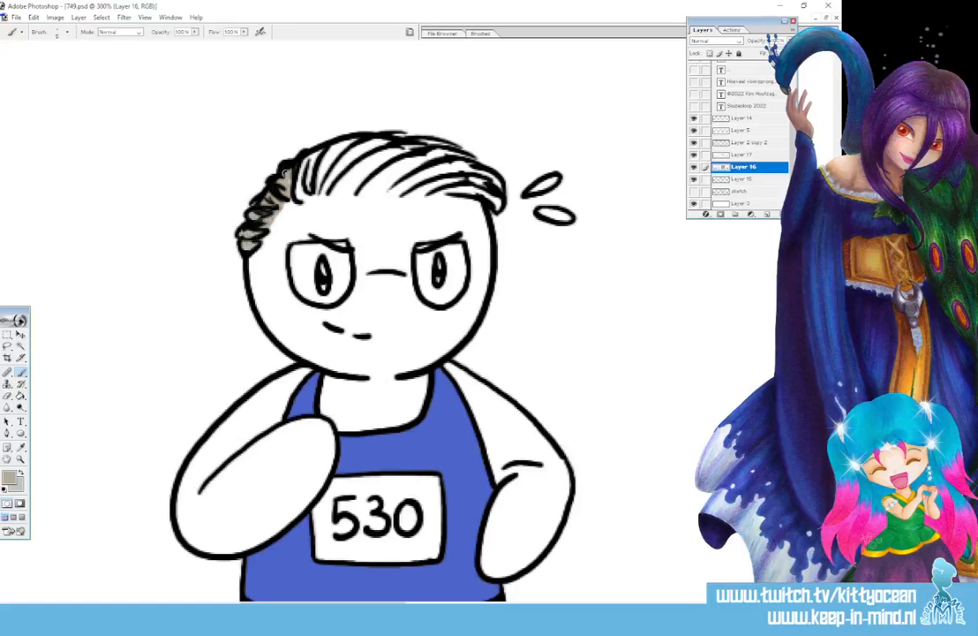
mouse_move(251, 163)
left_mouse_down()
mouse_move(278, 143)
mouse_move(300, 155)
mouse_move(304, 134)
mouse_move(291, 128)
mouse_move(371, 146)
mouse_move(296, 159)
mouse_move(354, 150)
mouse_move(452, 170)
left_mouse_up()
mouse_move(397, 150)
left_mouse_down()
mouse_move(430, 173)
mouse_move(411, 149)
mouse_move(376, 132)
left_mouse_up()
mouse_move(433, 163)
left_mouse_down()
mouse_move(335, 121)
mouse_move(350, 121)
left_mouse_up()
left_click_drag(415, 189, 402, 196)
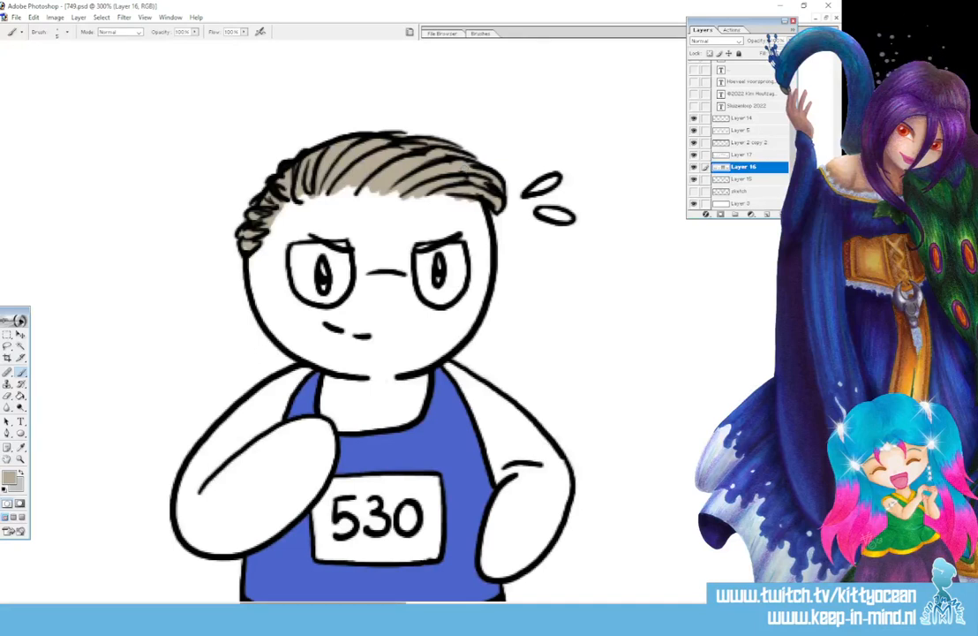
left_click_drag(463, 170, 435, 167)
- Set the foreground colour to the pale blue B9CFE9 and paint the two sweat drops beside the runner's head
scroll(353, 321, "down", 5)
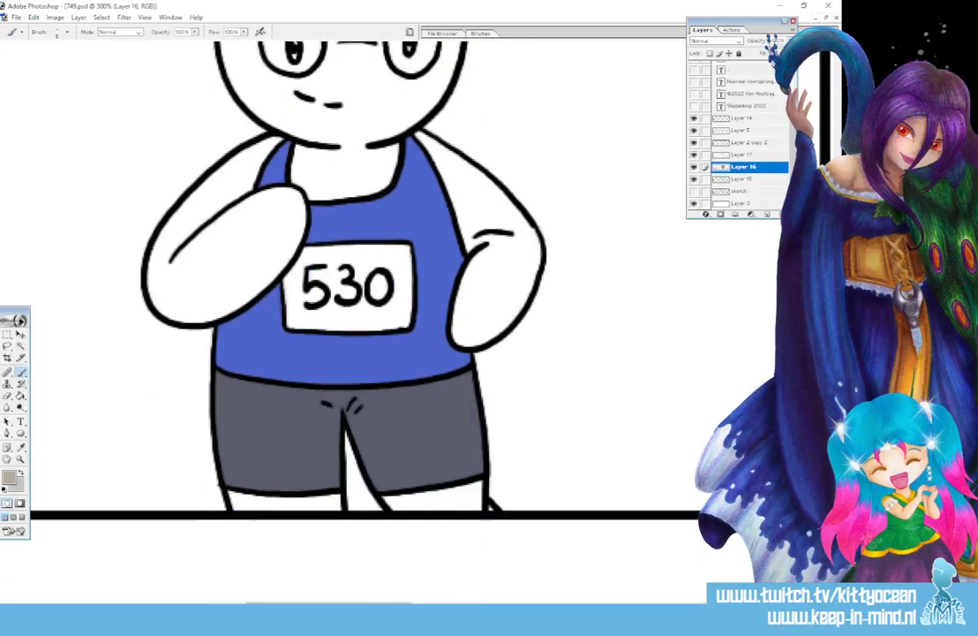
scroll(353, 321, "up", 8)
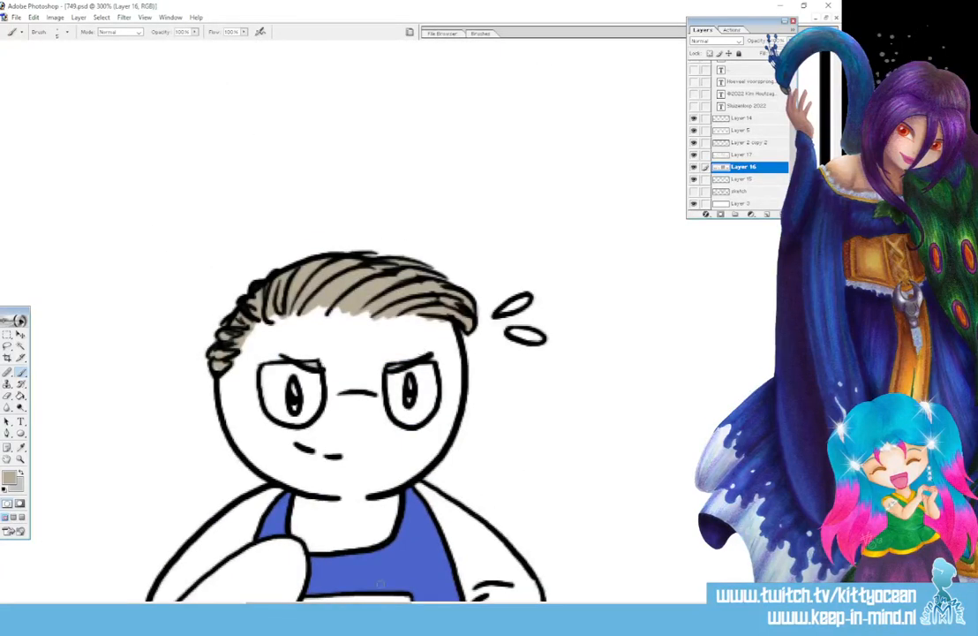
mouse_move(381, 602)
left_mouse_down()
mouse_move(526, 602)
mouse_move(383, 602)
left_mouse_up()
left_click(10, 477)
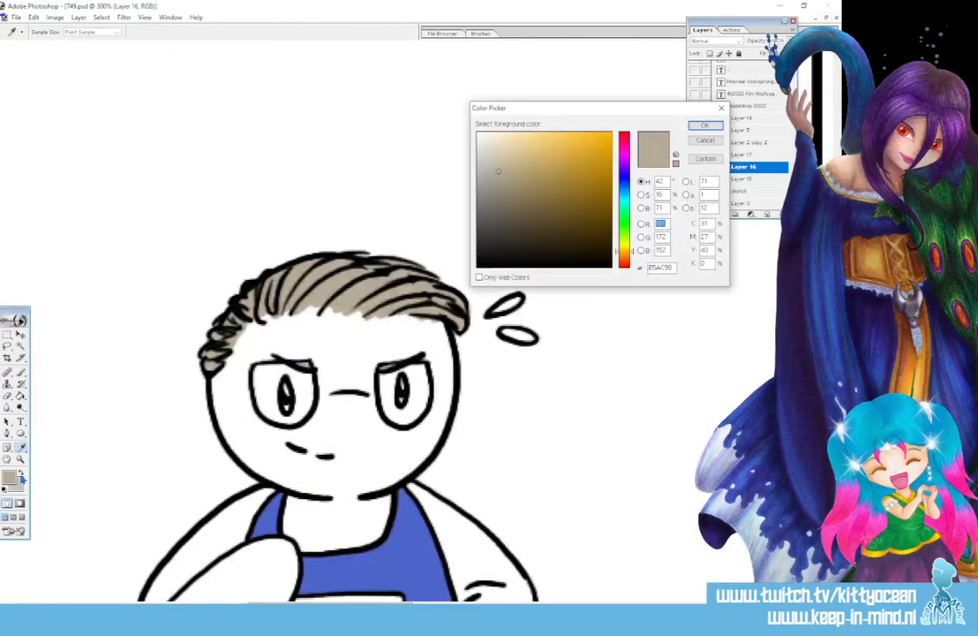
left_click(625, 192)
left_click(504, 143)
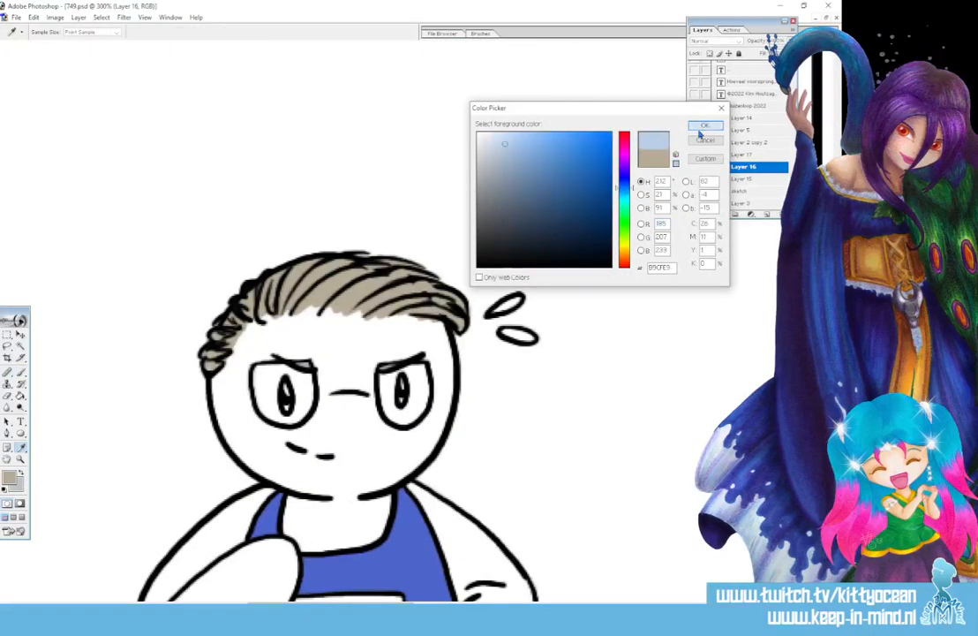
left_click(701, 127)
mouse_move(495, 313)
left_mouse_down()
mouse_move(509, 302)
mouse_move(502, 333)
left_mouse_up()
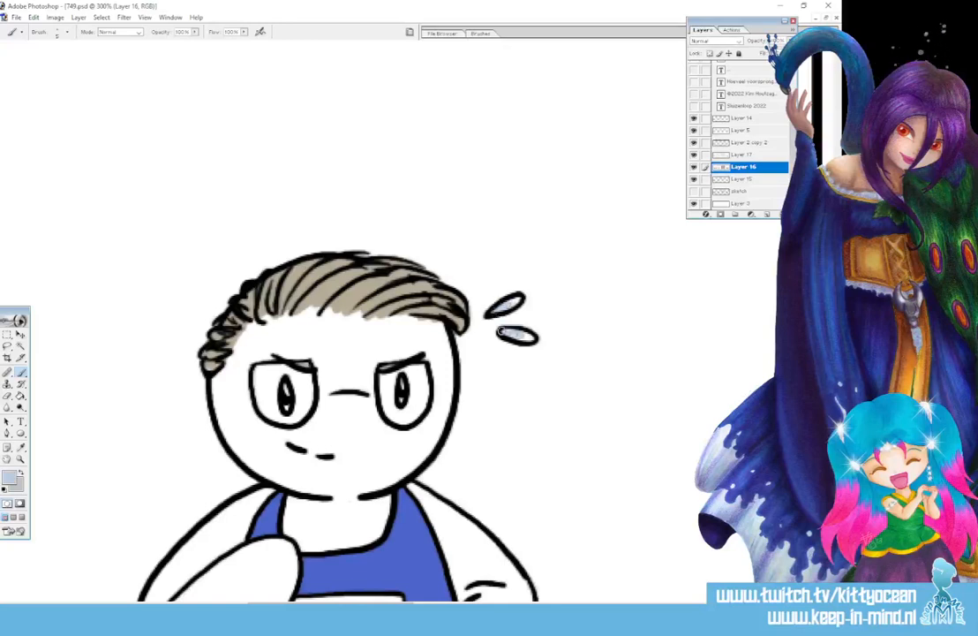
- Sample the mauve ground colour in the race track panel and paint over the white gaps between the barriers
left_click_drag(330, 603, 473, 603)
left_click(22, 447)
left_click(260, 353)
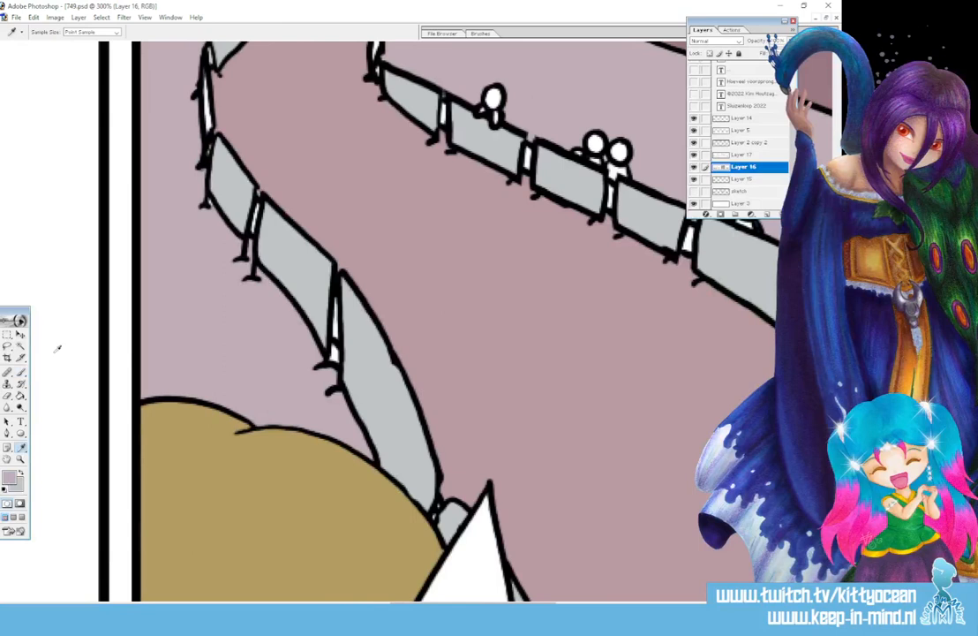
left_click(22, 372)
left_click_drag(334, 295, 334, 371)
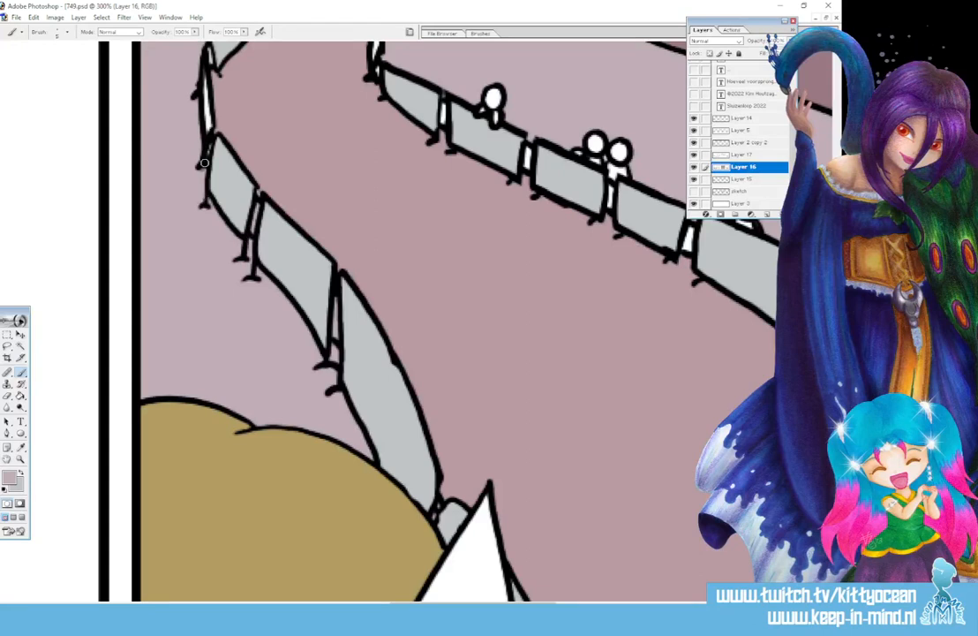
scroll(189, 160, "up", 5)
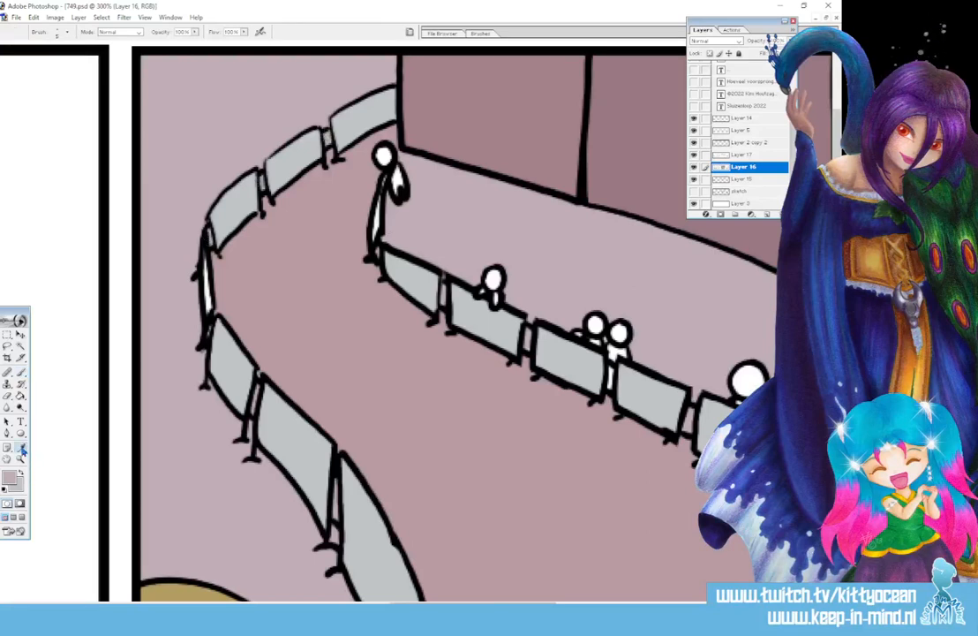
- Switch to the barriers' grey and paint the two narrow edge-on barriers at the track's bend and below the farthest spectator
key("i")
left_click(22, 371)
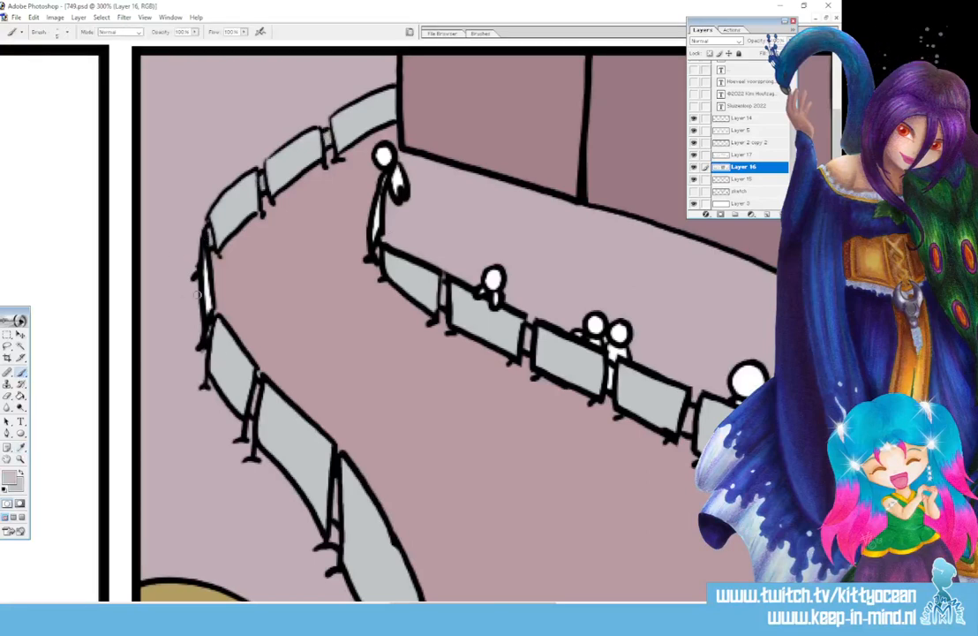
key("x")
left_click_drag(203, 252, 209, 313)
mouse_move(381, 187)
left_mouse_down()
mouse_move(373, 235)
mouse_move(374, 225)
left_mouse_up()
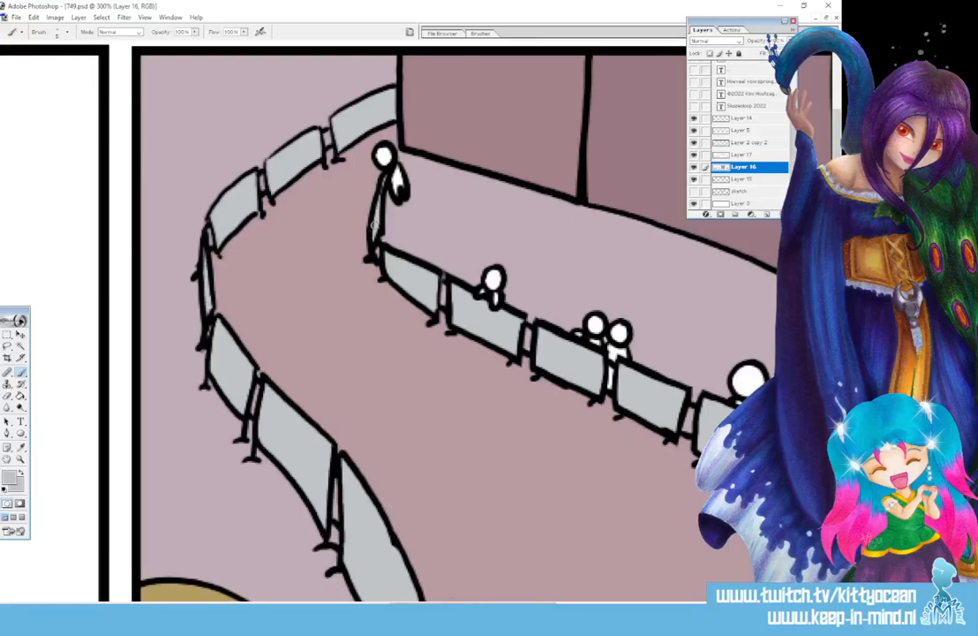
- Choose the 9 px brush preset, turn off Shape Dynamics and lower the brush opacity to 43%
scroll(389, 318, "right", 10)
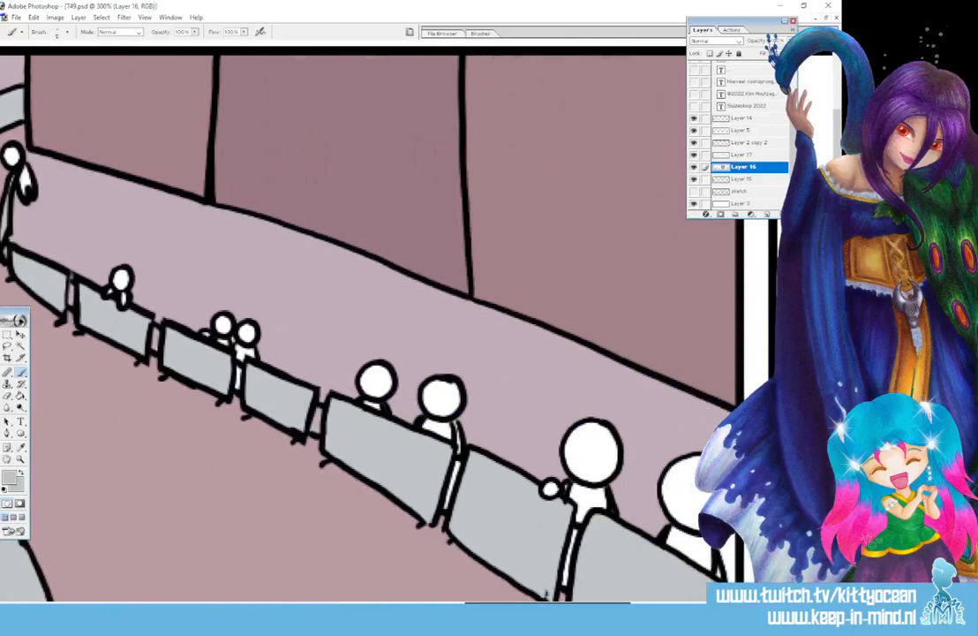
scroll(300, 507, "right", 1)
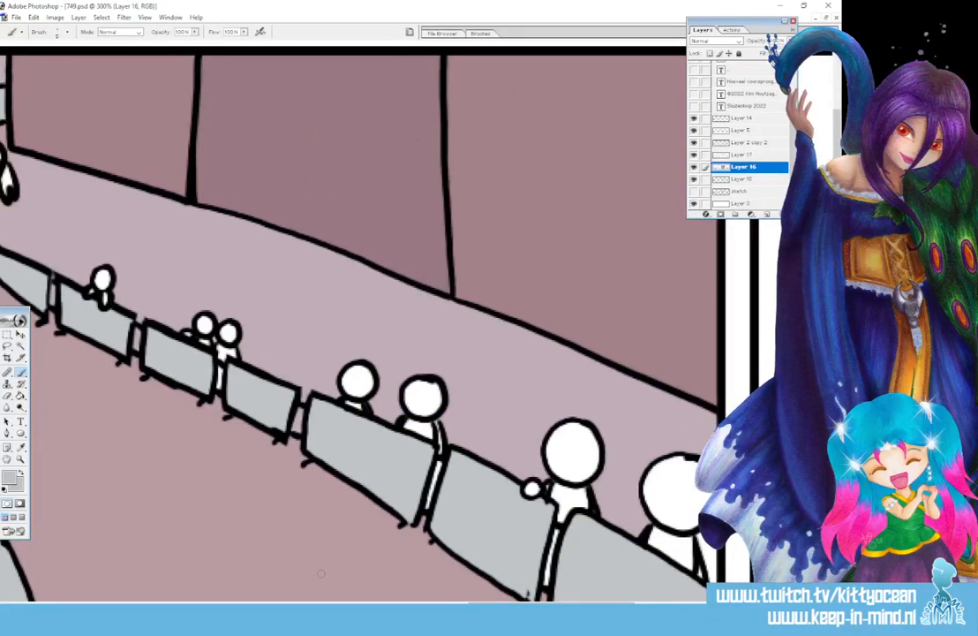
left_click(481, 34)
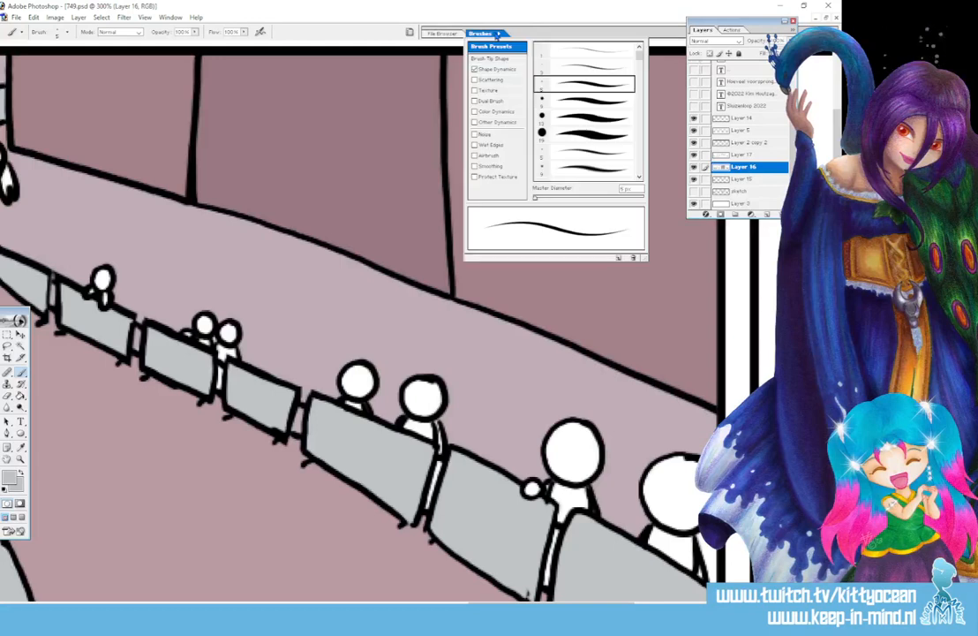
left_click(580, 163)
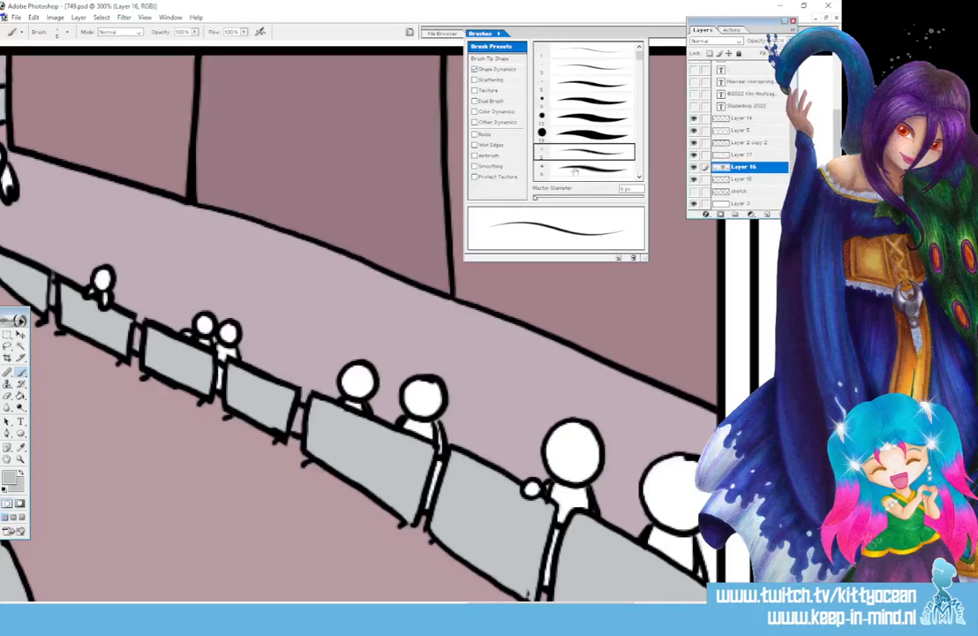
left_click(474, 70)
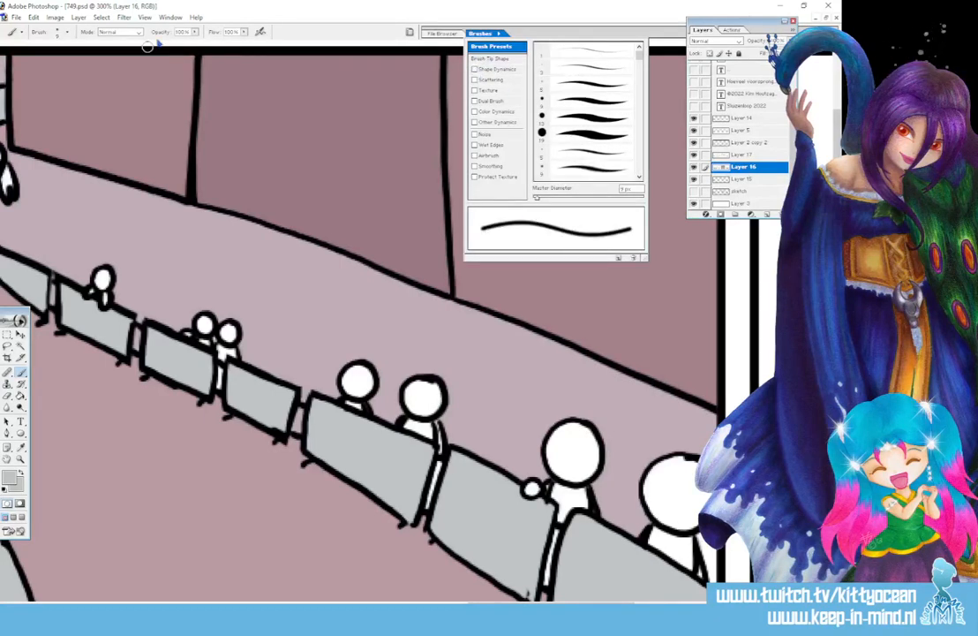
left_click(194, 32)
left_click_drag(195, 43, 165, 44)
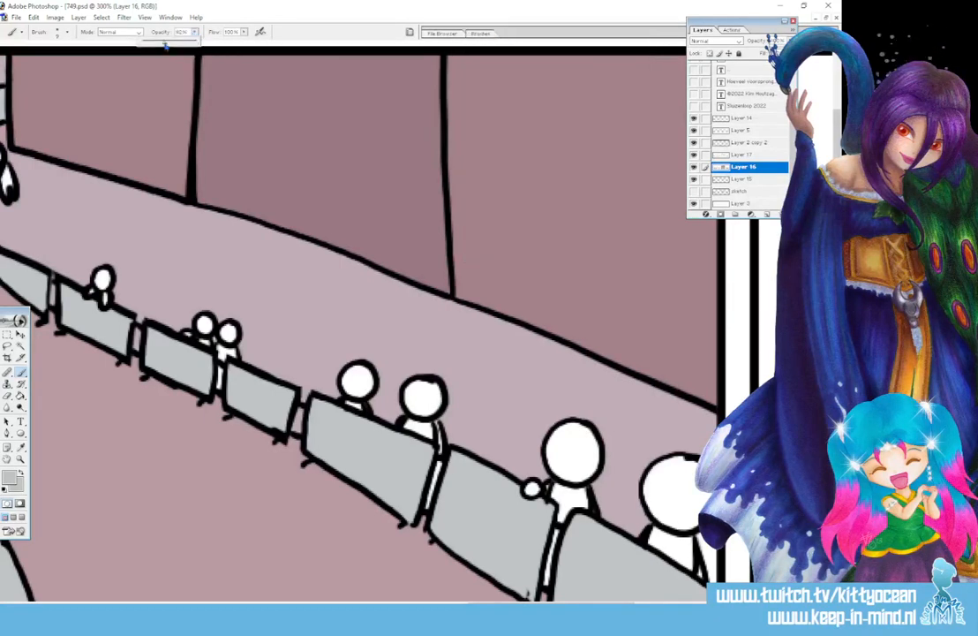
- Set the foreground colour to a pale blue, try shading a large spectator's head, and undo the stroke
left_click(10, 476)
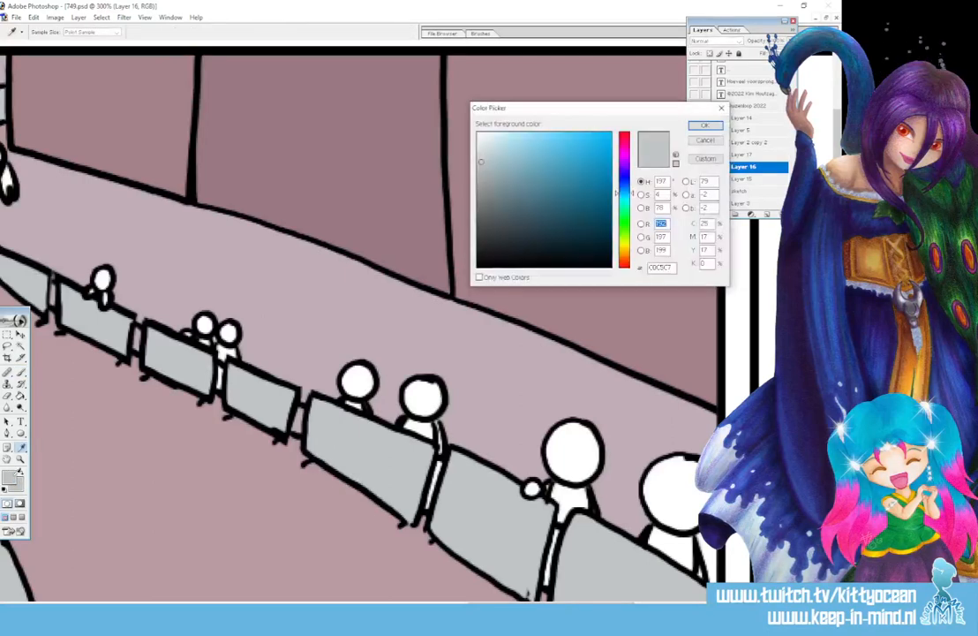
left_click(703, 125)
mouse_move(563, 432)
left_mouse_down()
mouse_move(554, 441)
mouse_move(572, 467)
left_mouse_up()
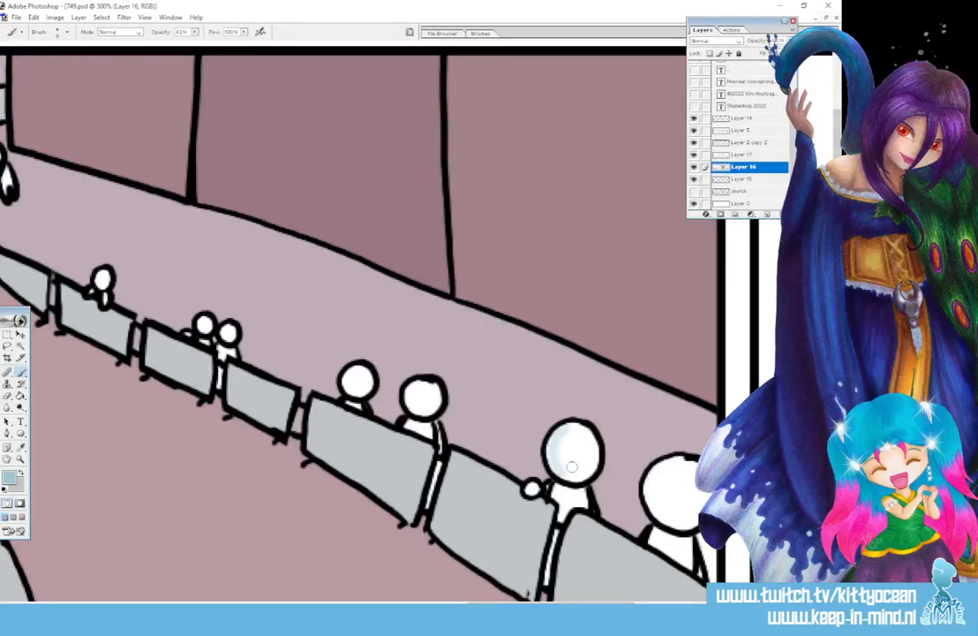
key("ctrl+z")
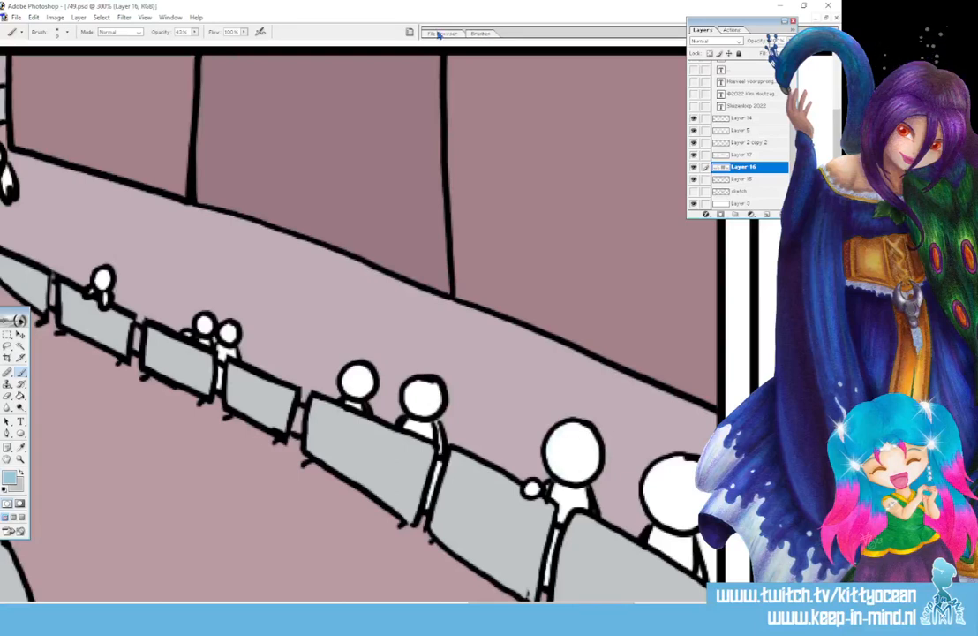
- Reduce the brush opacity to 21% and lightly shade the white heads of the spectators behind the barriers with pale blue
mouse_move(195, 33)
left_mouse_down()
mouse_move(164, 41)
mouse_move(185, 46)
left_mouse_up()
mouse_move(572, 427)
left_mouse_down()
mouse_move(550, 454)
mouse_move(554, 496)
mouse_move(541, 489)
mouse_move(555, 473)
left_mouse_up()
mouse_move(673, 458)
left_mouse_down()
mouse_move(652, 508)
mouse_move(675, 527)
left_mouse_up()
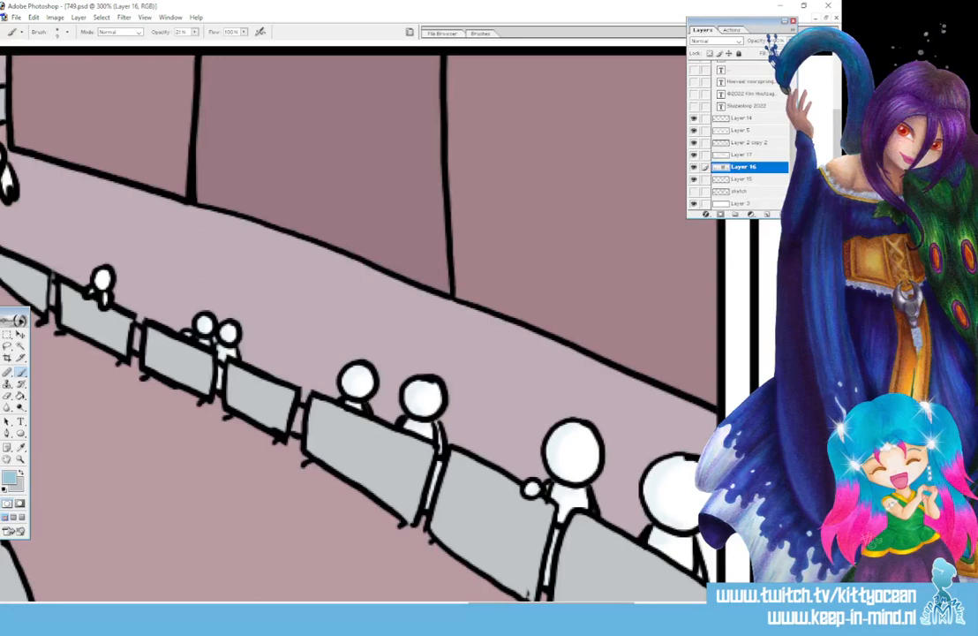
left_click_drag(551, 602, 483, 602)
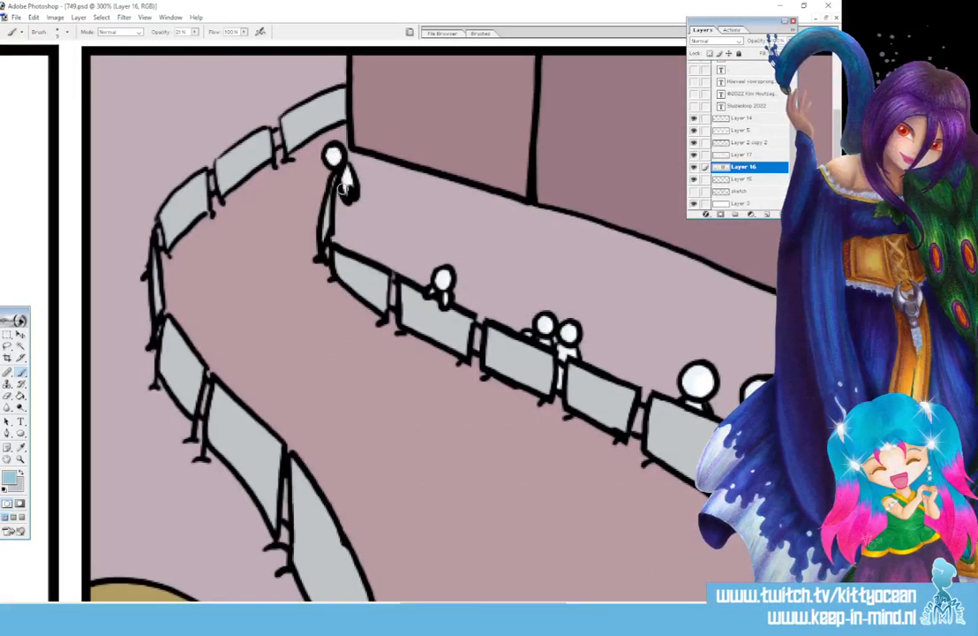
left_click_drag(529, 596, 594, 583)
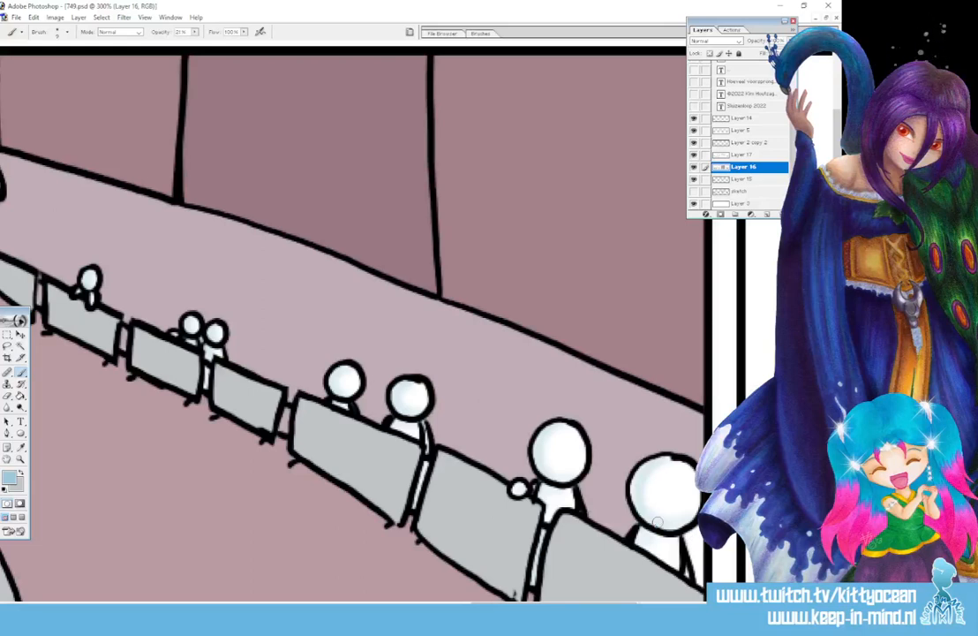
- Sample the pavement's mauve and fill the small gap beside the nearest spectator, using the 5 px brush preset at 100% opacity
left_click(23, 447)
left_click(139, 125)
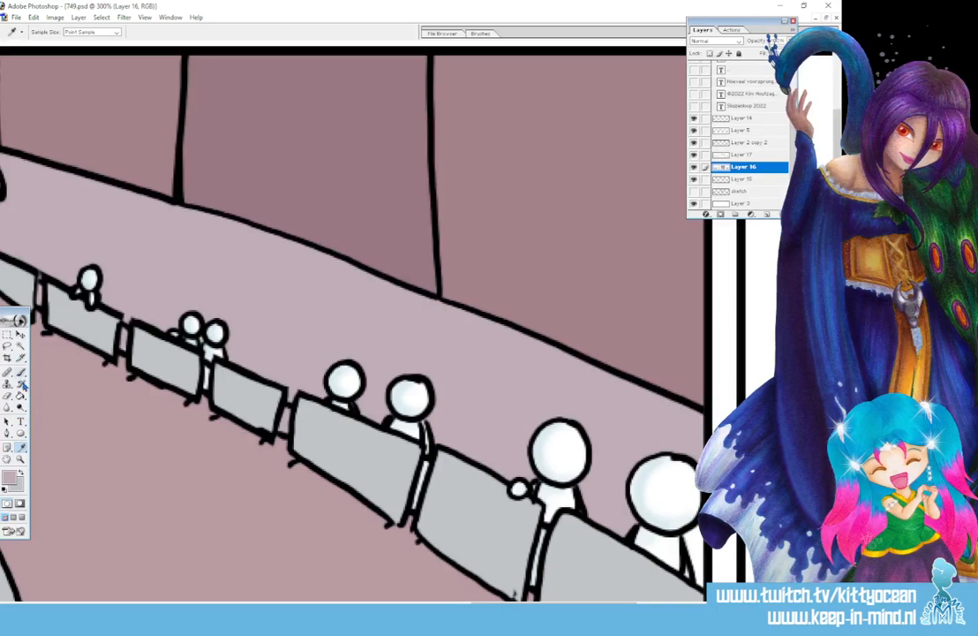
key("b")
left_click_drag(195, 32, 477, 37)
left_click(479, 33)
left_click(588, 84)
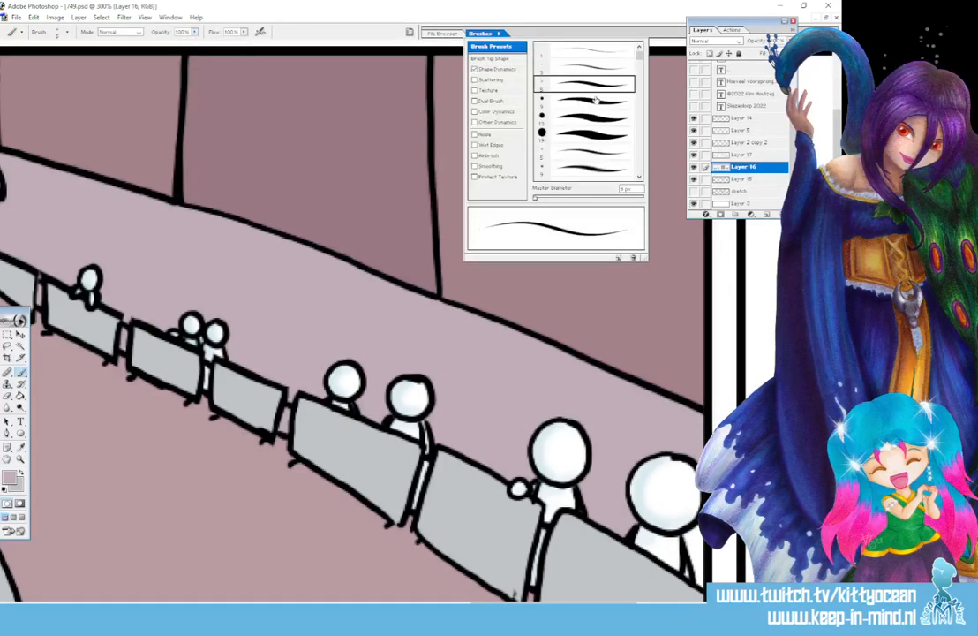
mouse_move(687, 535)
left_mouse_down()
mouse_move(695, 578)
mouse_move(693, 561)
left_mouse_up()
- Set the foreground colour to light blue 9DBFCD and fill the large sweat drop in the third panel
left_click_drag(553, 602, 488, 602)
scroll(371, 317, "down", 10)
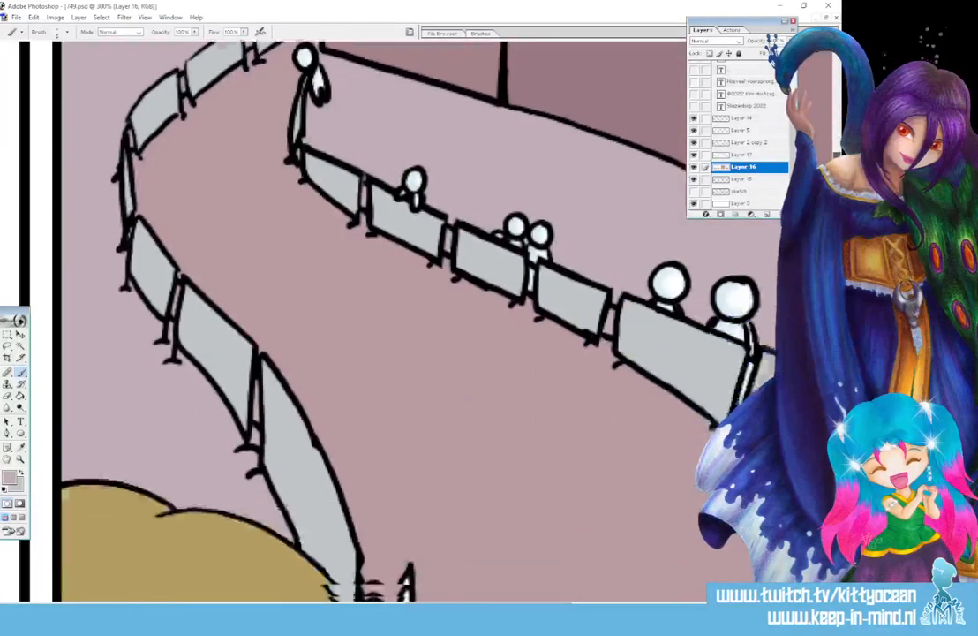
left_click(9, 477)
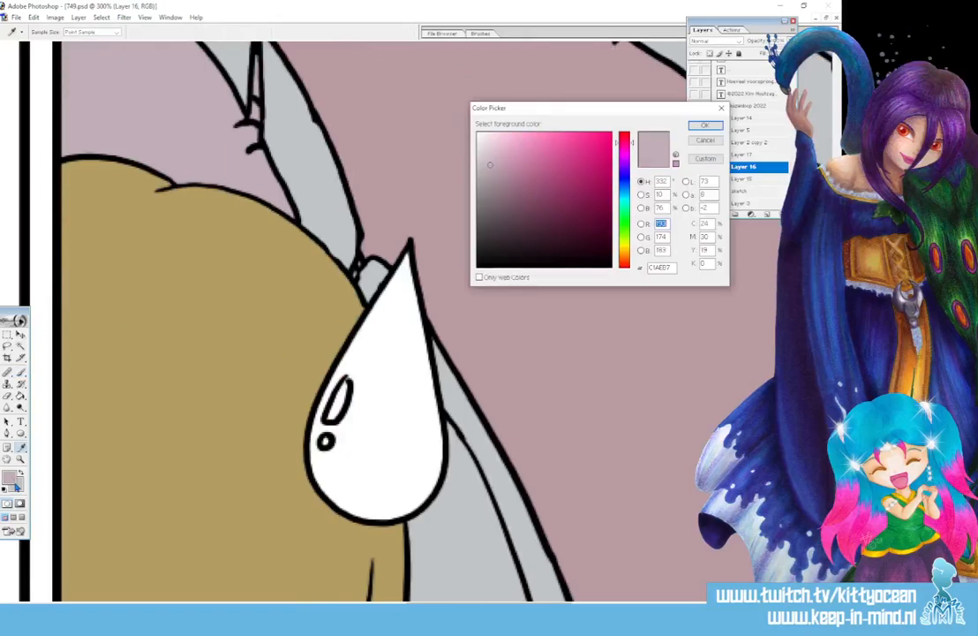
left_click(625, 192)
left_click(508, 158)
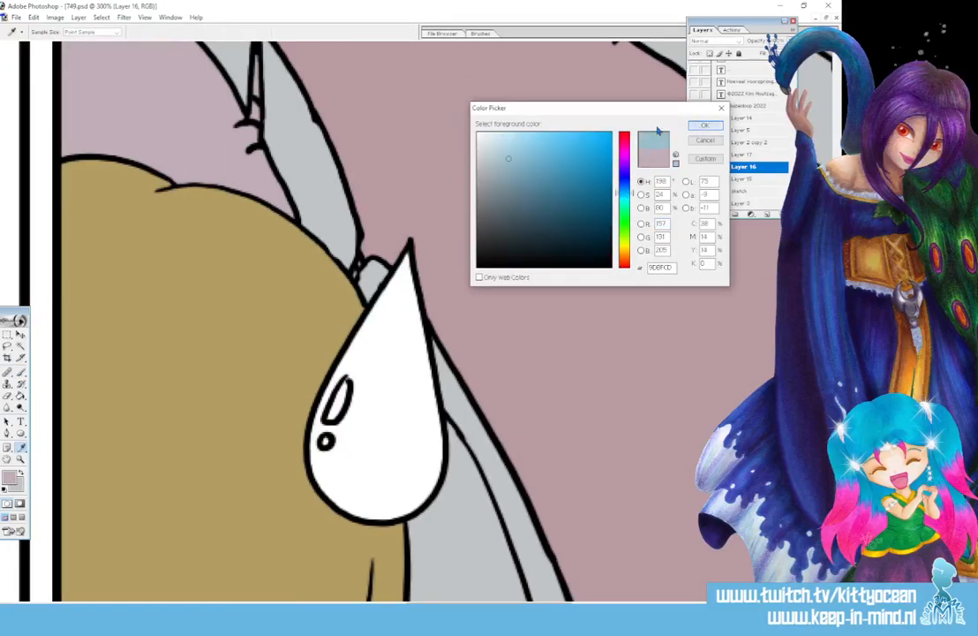
left_click(705, 125)
key("g")
left_click(350, 443)
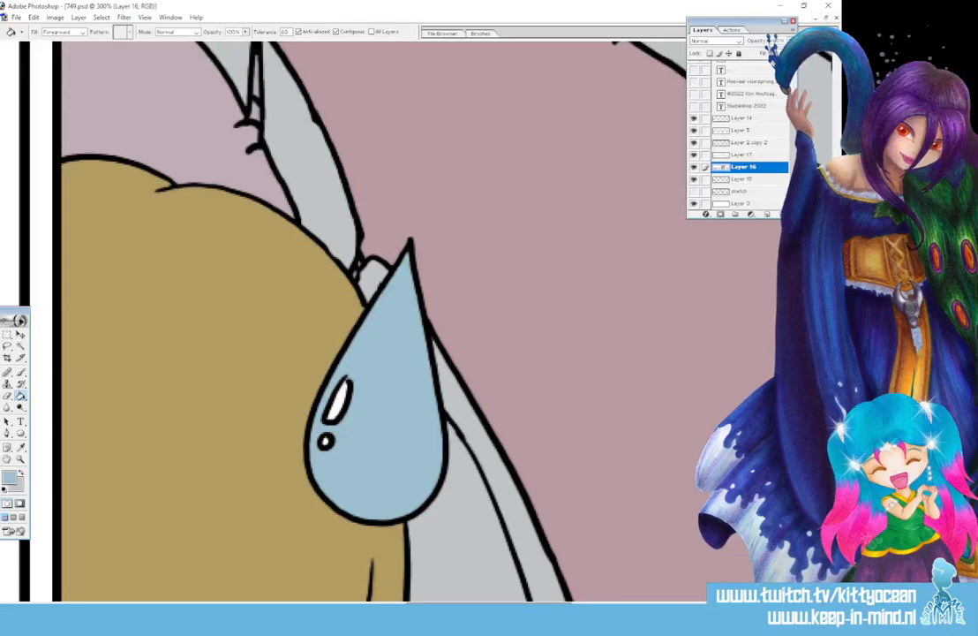
- Sample the sweater's light blue and paint over the white gaps inside the signature on the long-haired character's sleeve
left_click_drag(489, 601, 739, 601)
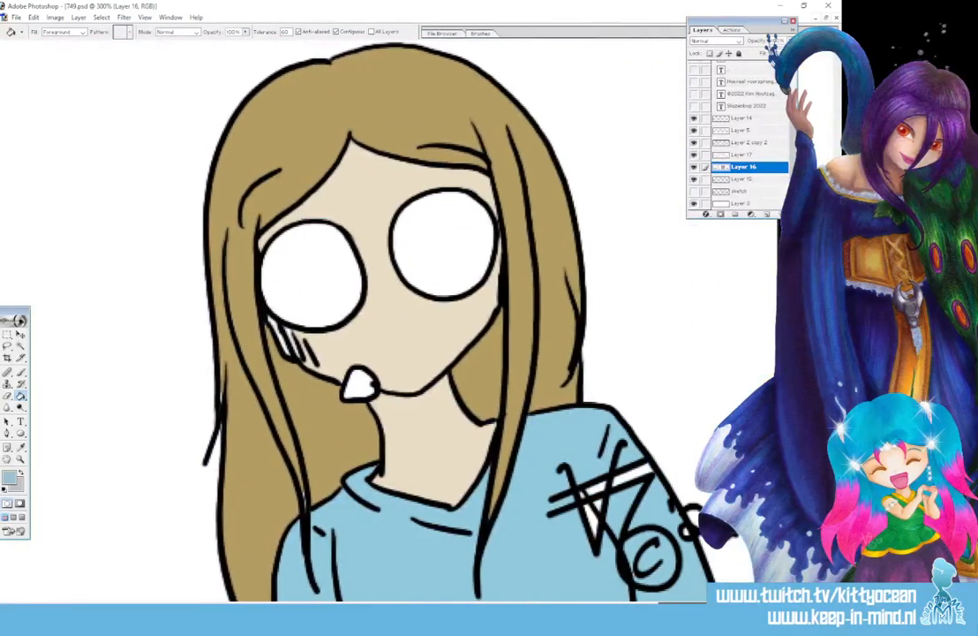
scroll(383, 321, "down", 2)
key("b")
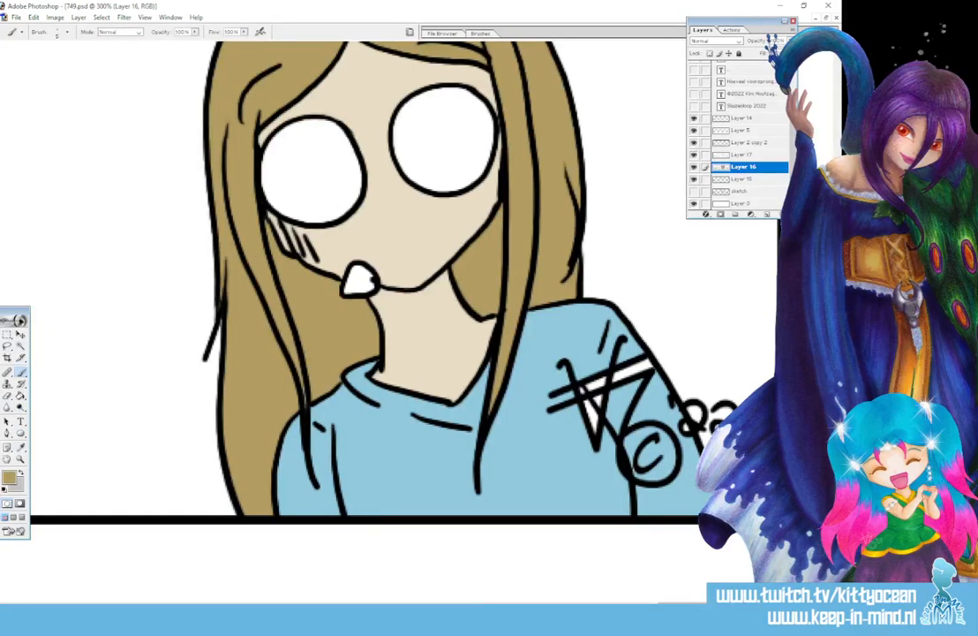
scroll(353, 291, "up", 5)
scroll(353, 292, "down", 6)
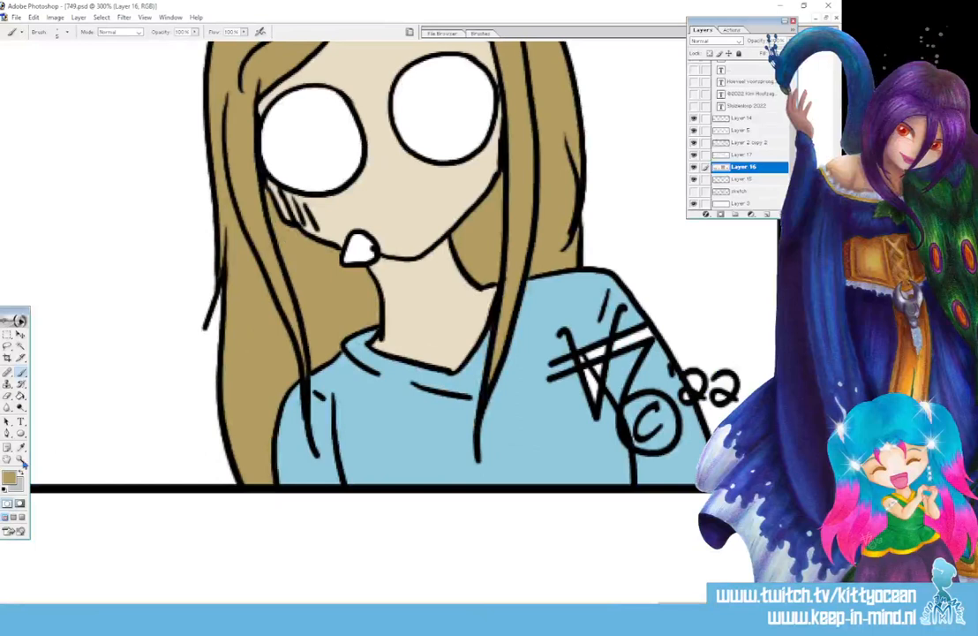
left_click(313, 358, "alt")
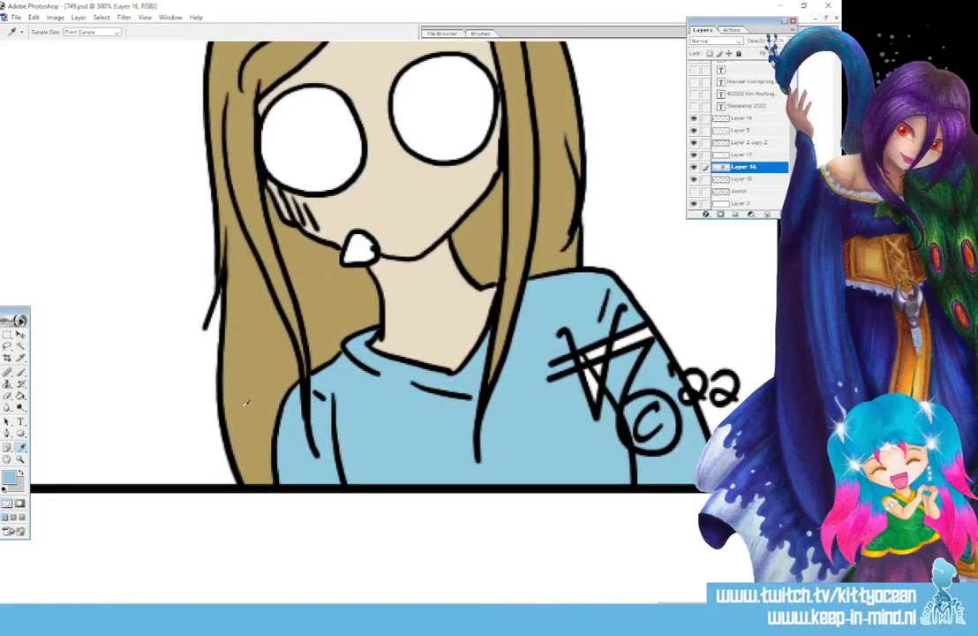
mouse_move(581, 357)
left_mouse_down()
mouse_move(592, 388)
mouse_move(601, 357)
mouse_move(621, 340)
mouse_move(641, 345)
left_mouse_up()
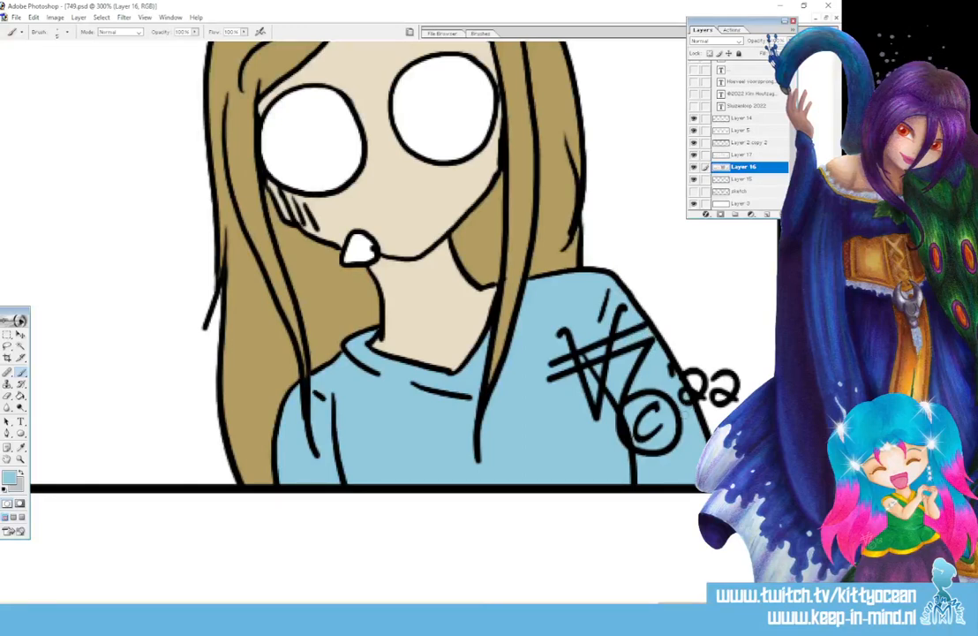
- Set the foreground colour to white with a black background colour and make Layer 17 active
left_click(8, 485)
left_click(22, 475)
left_click(743, 155)
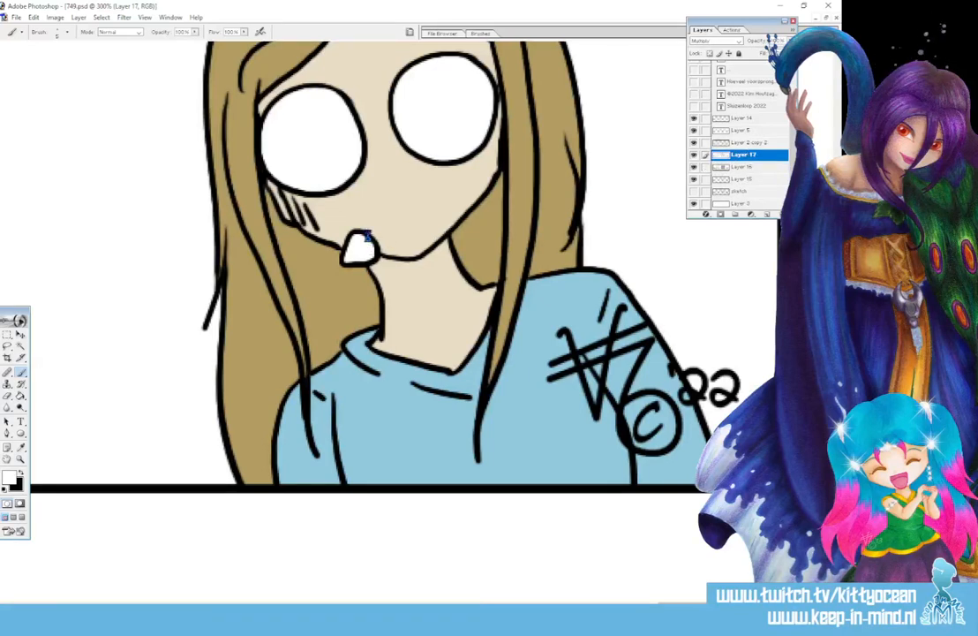
- Duplicate Layer 16 to get a separate copy for shading
key("ctrl+minus")
key("ctrl+minus")
key("ctrl+minus")
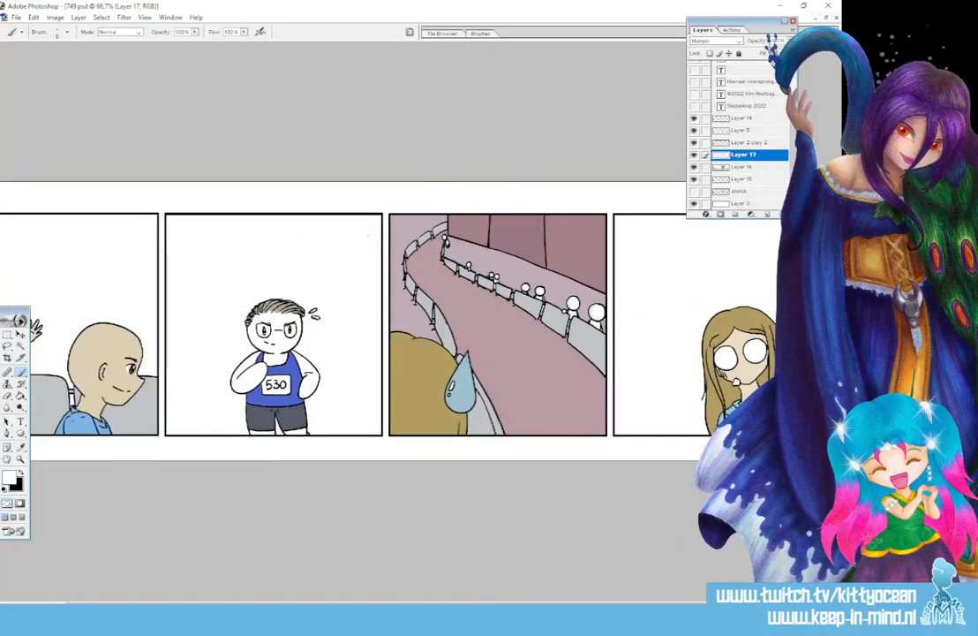
right_click(759, 167)
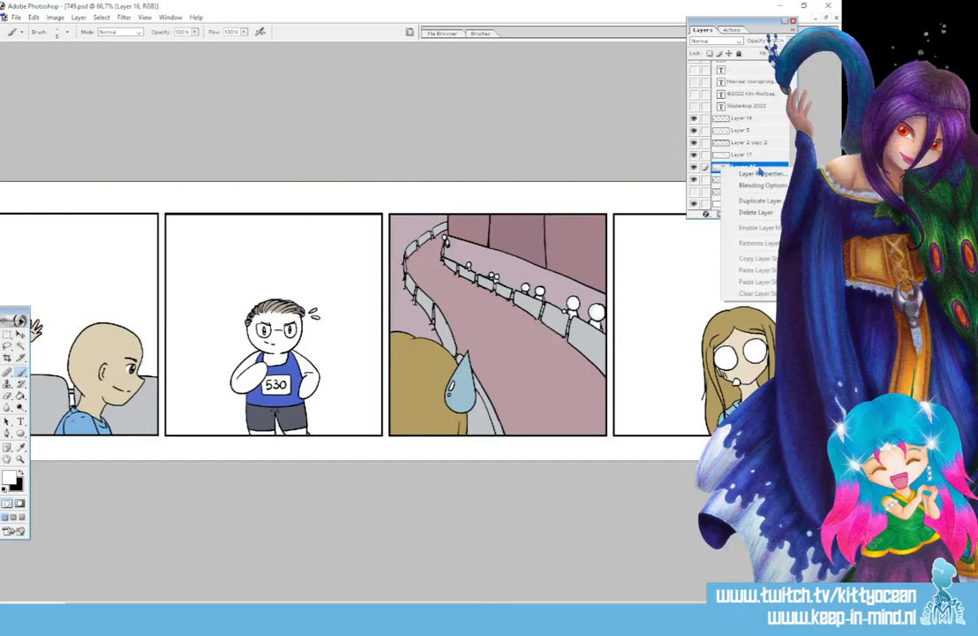
left_click(750, 187)
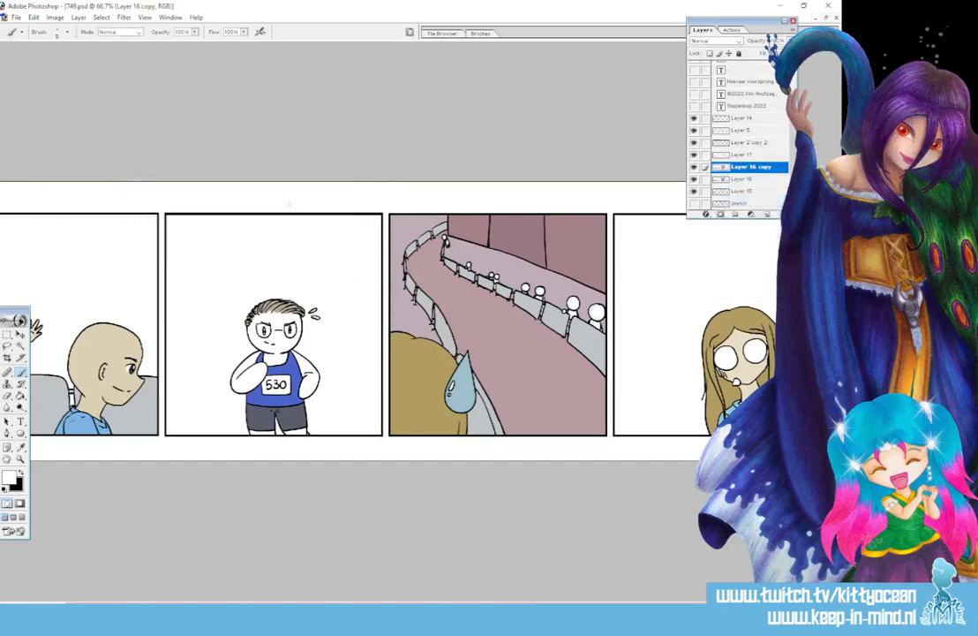
- Shade the runner's blue tank top and the sweat drop with the Burn tool at 6% exposure on midtones
mouse_move(21, 408)
left_mouse_down()
mouse_move(60, 409)
mouse_move(56, 421)
left_mouse_up()
left_click_drag(248, 395, 302, 403)
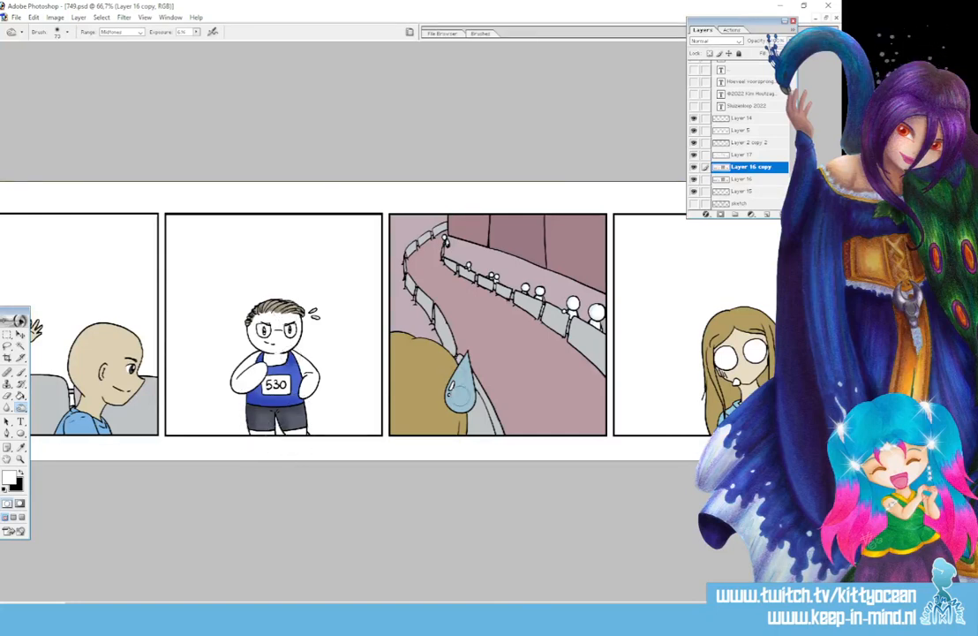
left_click_drag(459, 396, 464, 388)
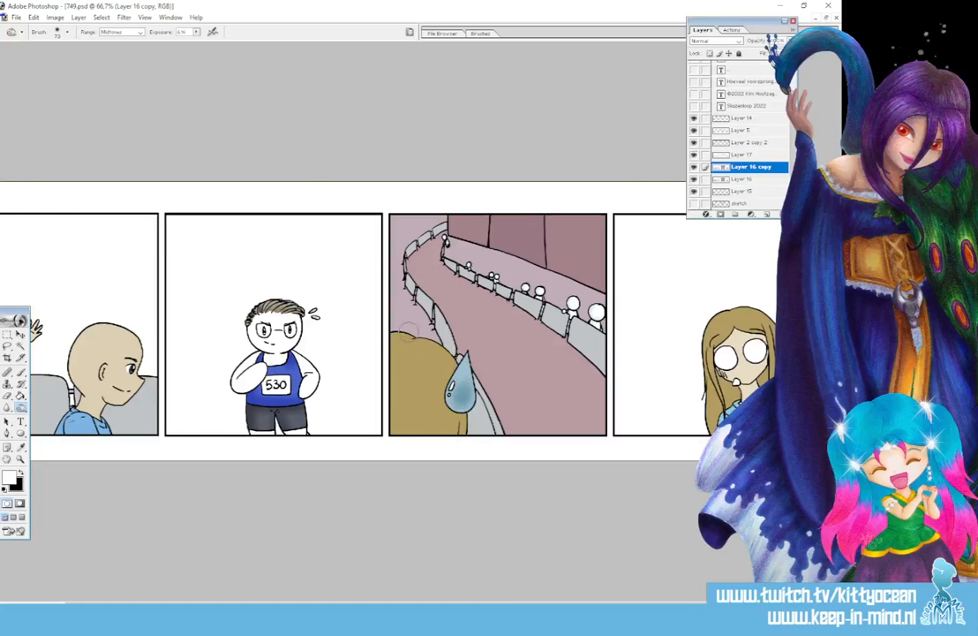
mouse_move(388, 371)
left_mouse_down()
mouse_move(398, 411)
mouse_move(412, 415)
mouse_move(445, 416)
left_mouse_up()
mouse_move(406, 342)
left_mouse_down()
mouse_move(439, 348)
mouse_move(434, 373)
mouse_move(429, 338)
mouse_move(416, 331)
left_mouse_up()
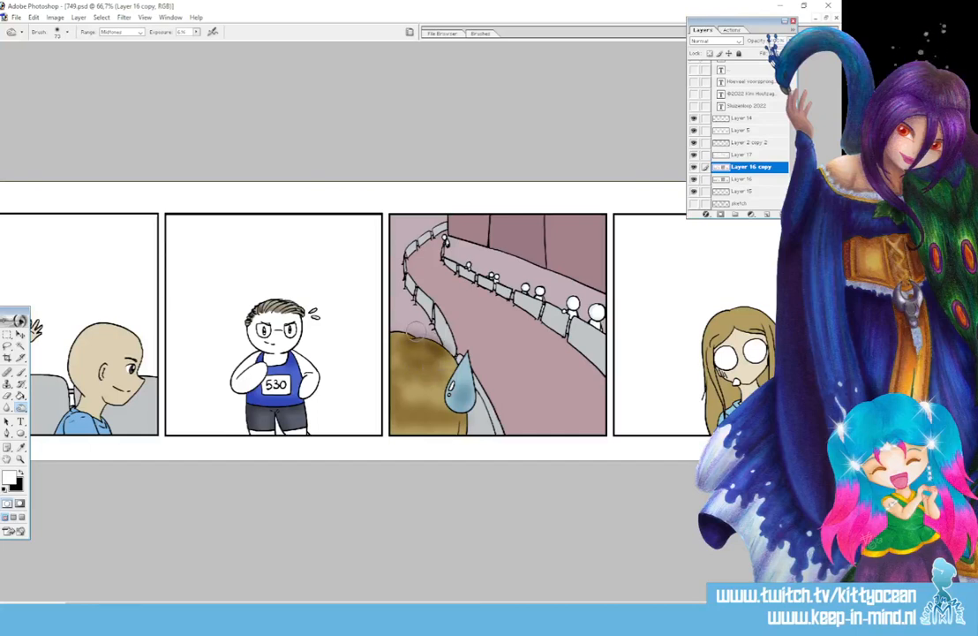
key("ctrl+alt+z")
key("ctrl+alt+z")
key("ctrl+alt+z")
key("ctrl+alt+z")
key("ctrl+alt+z")
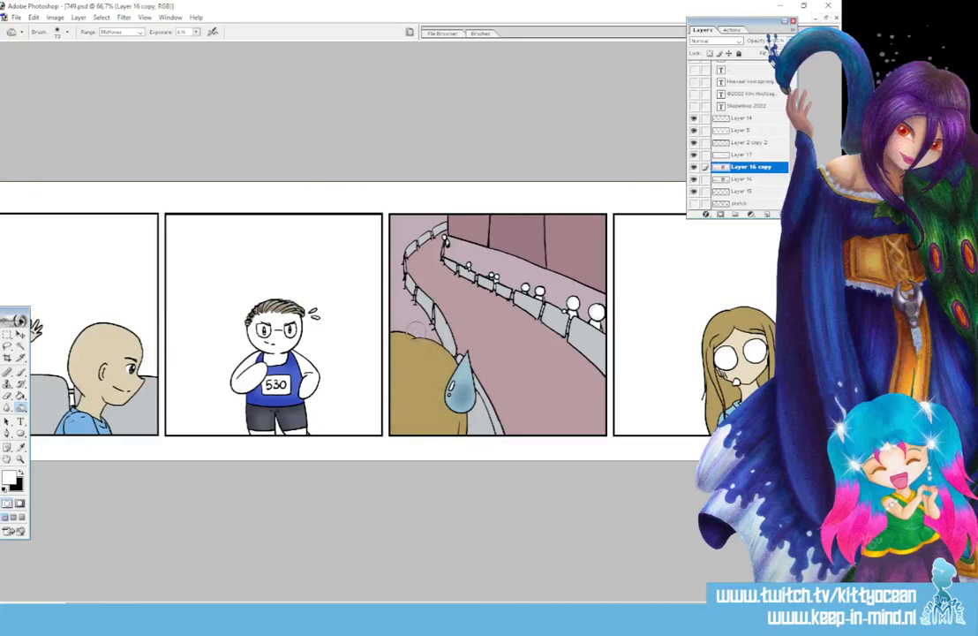
- Select the brown hair in the third panel with the Magic Wand, burn soft shadows into it with a 100 px brush, and deselect
left_click(496, 33)
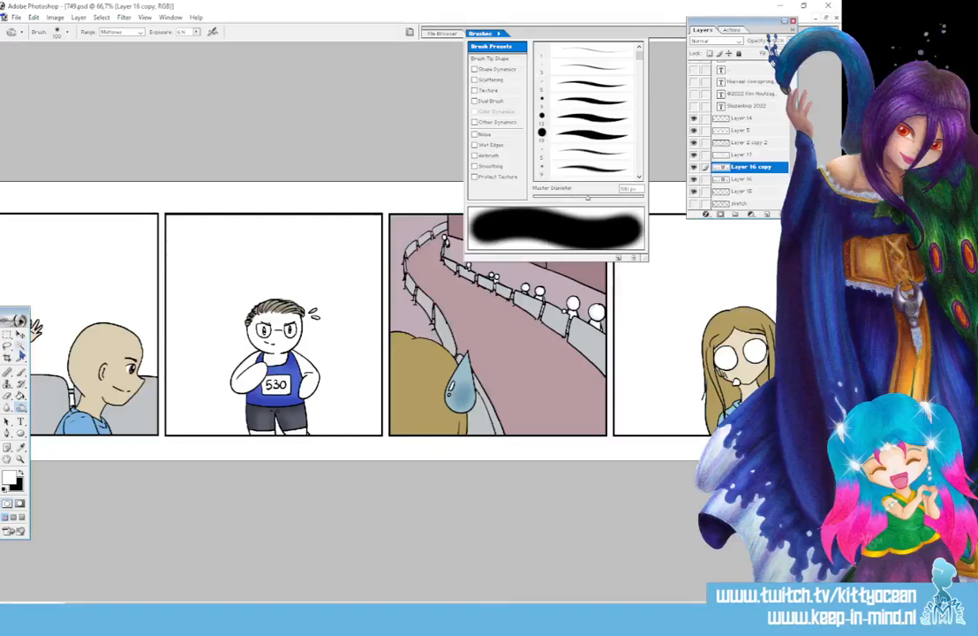
left_click(20, 346)
left_click(422, 374)
left_click(22, 372)
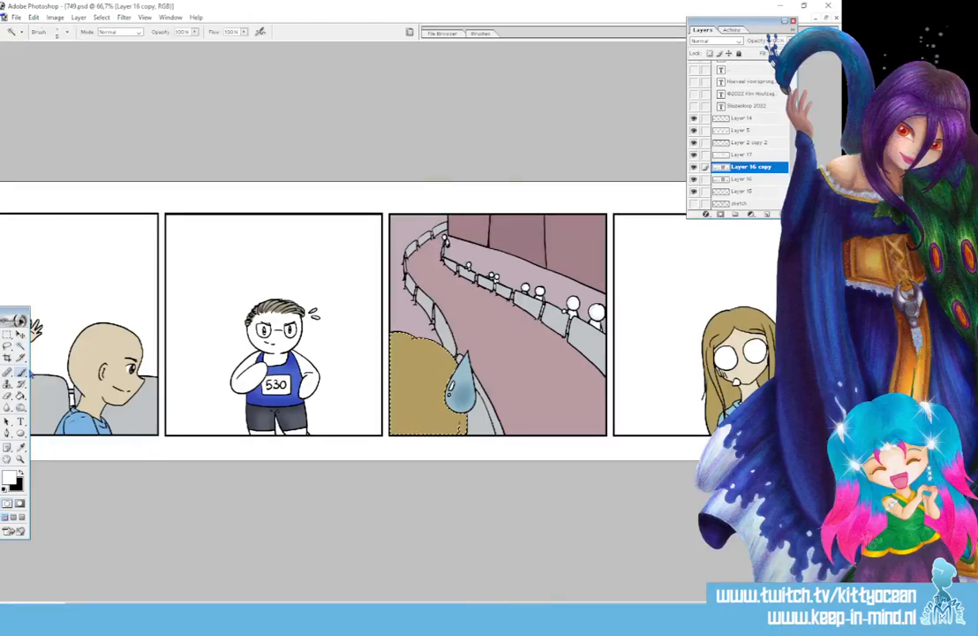
left_click(21, 407)
left_click_drag(406, 337, 456, 359)
mouse_move(402, 397)
left_mouse_down()
mouse_move(406, 421)
mouse_move(467, 424)
left_mouse_up()
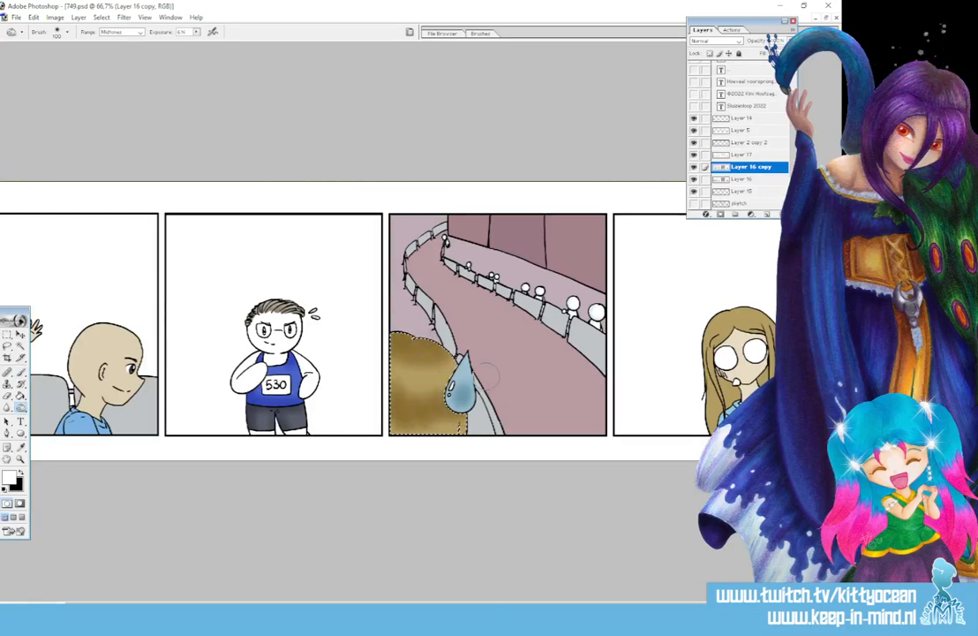
key("ctrl+d")
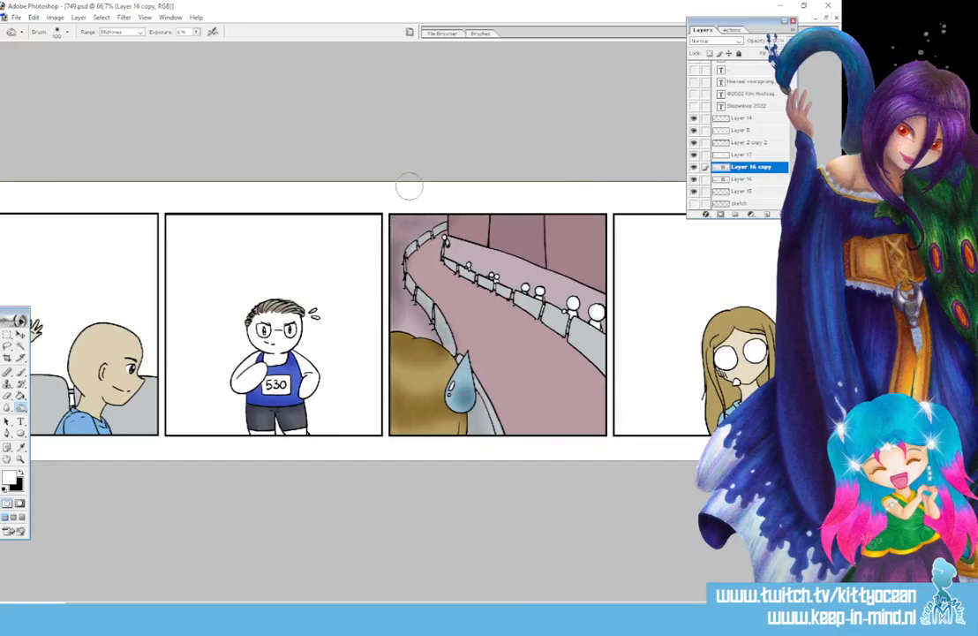
left_click_drag(428, 238, 419, 269)
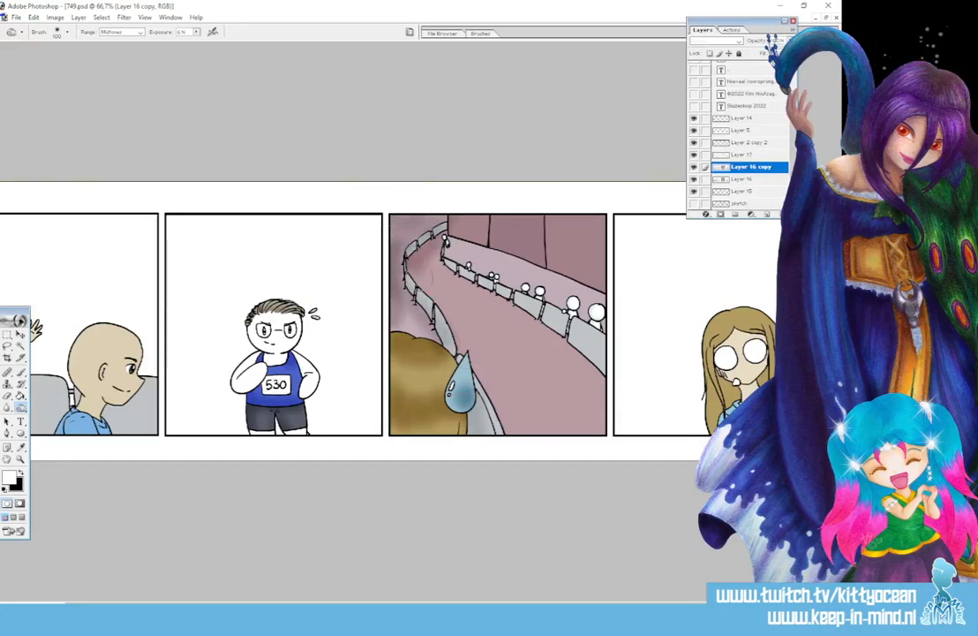
left_click_drag(388, 232, 603, 362)
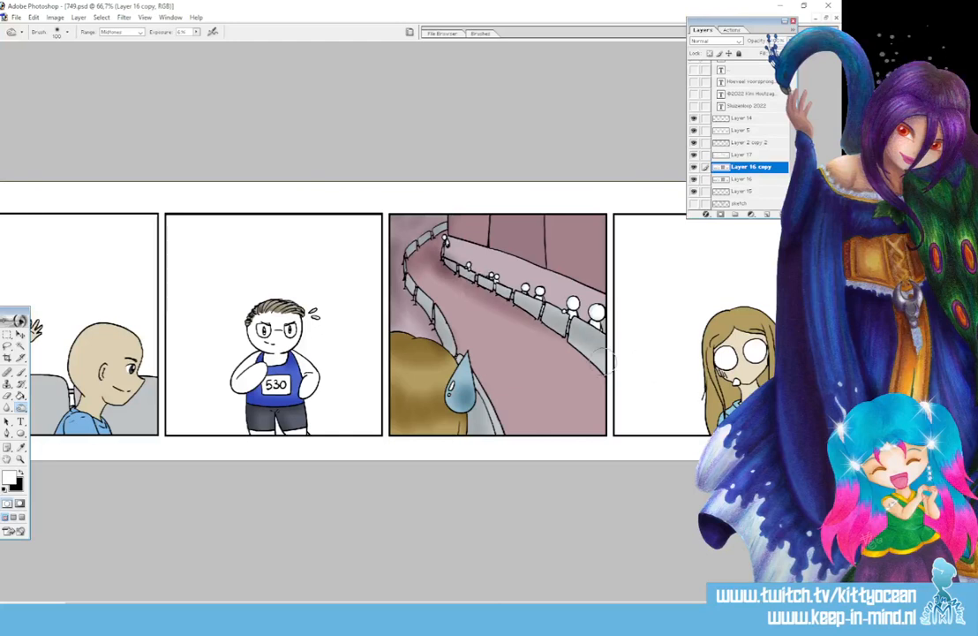
left_click_drag(465, 281, 565, 344)
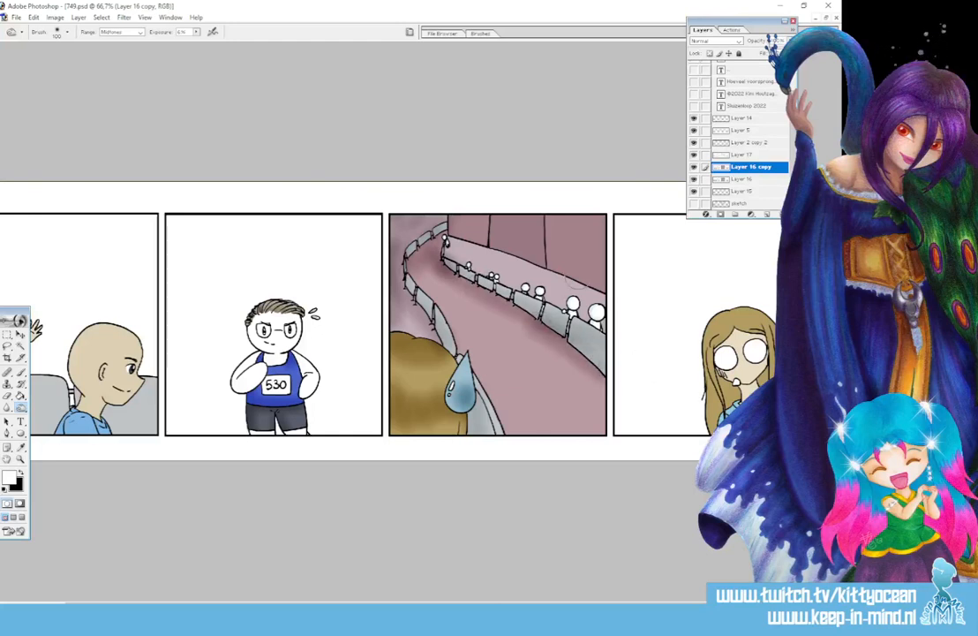
left_click_drag(417, 272, 491, 406)
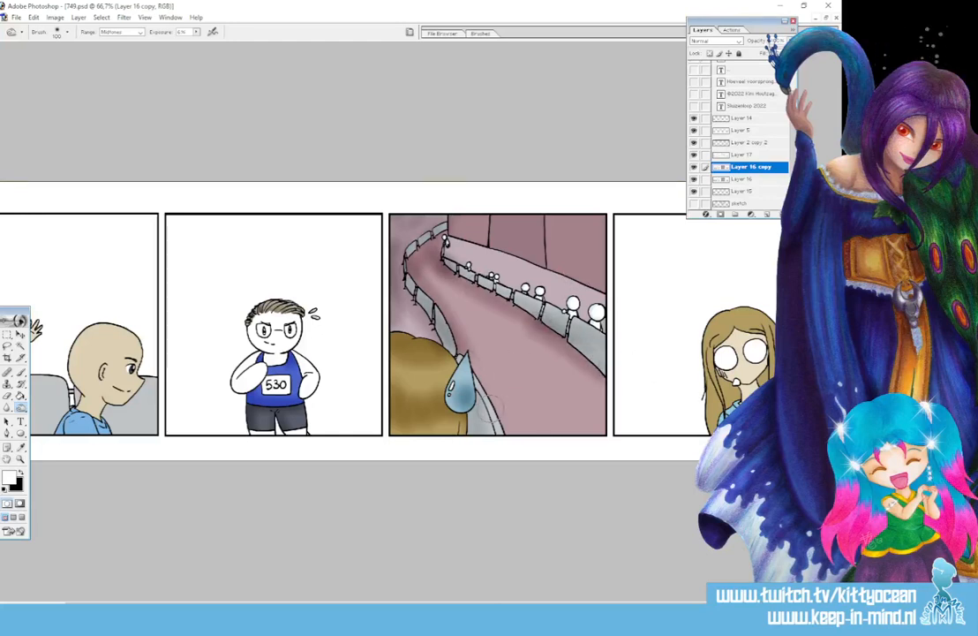
key("ctrl+z")
key("ctrl+z")
key("ctrl+z")
key("ctrl+z")
key("ctrl+z")
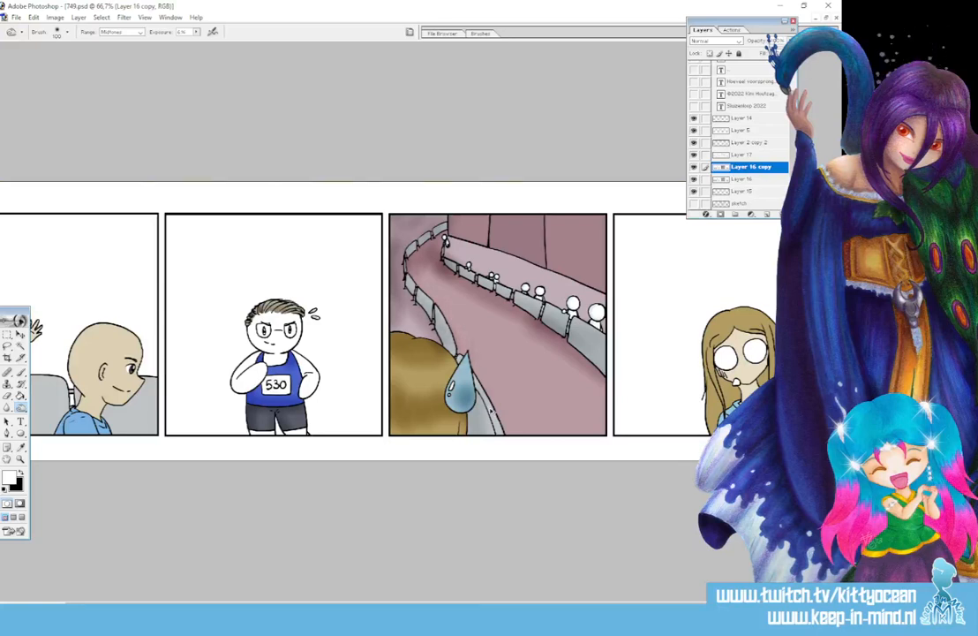
key("ctrl+alt+z")
key("ctrl+alt+z")
key("ctrl+alt+z")
key("ctrl+alt+z")
key("ctrl+alt+z")
key("ctrl+alt+z")
key("ctrl+alt+z")
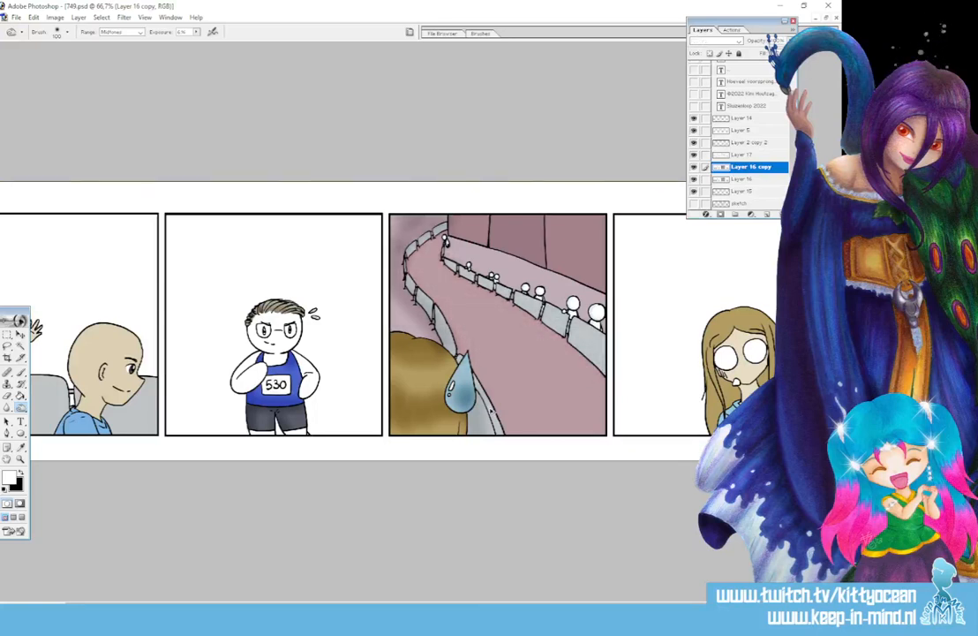
key("ctrl+alt+z")
key("ctrl+alt+z")
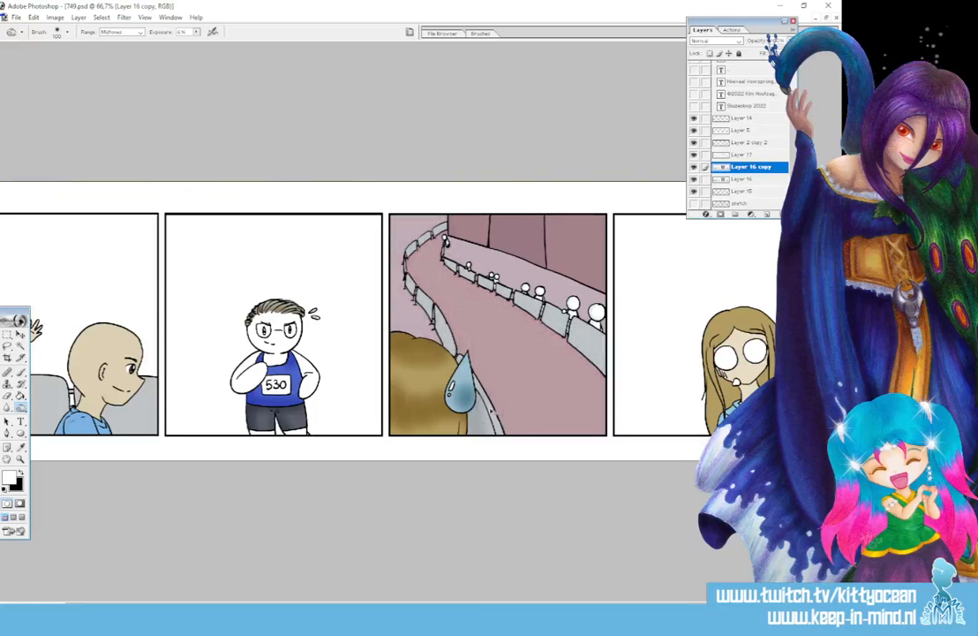
- Enlarge the Burn tool's soft brush to 154 px and try darkening the background of the third panel
left_click(479, 35)
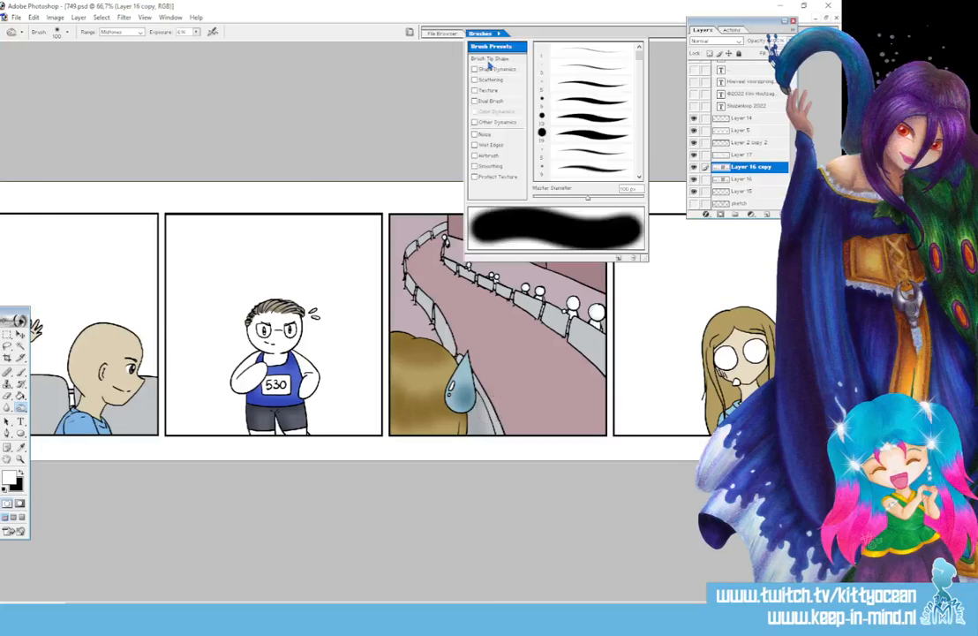
left_click(507, 60)
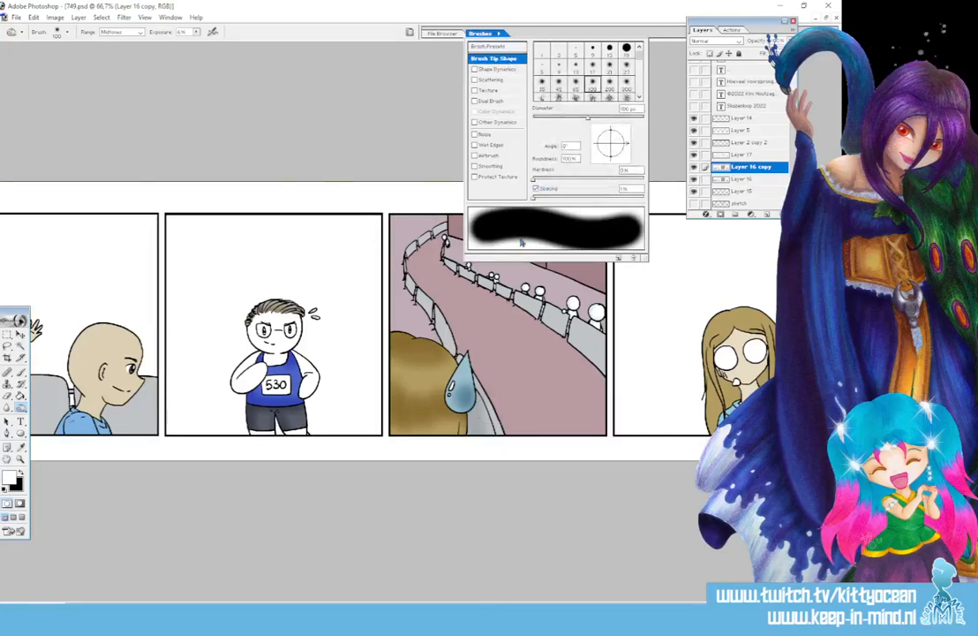
left_click(535, 189)
left_click(535, 189)
left_click_drag(610, 116, 608, 121)
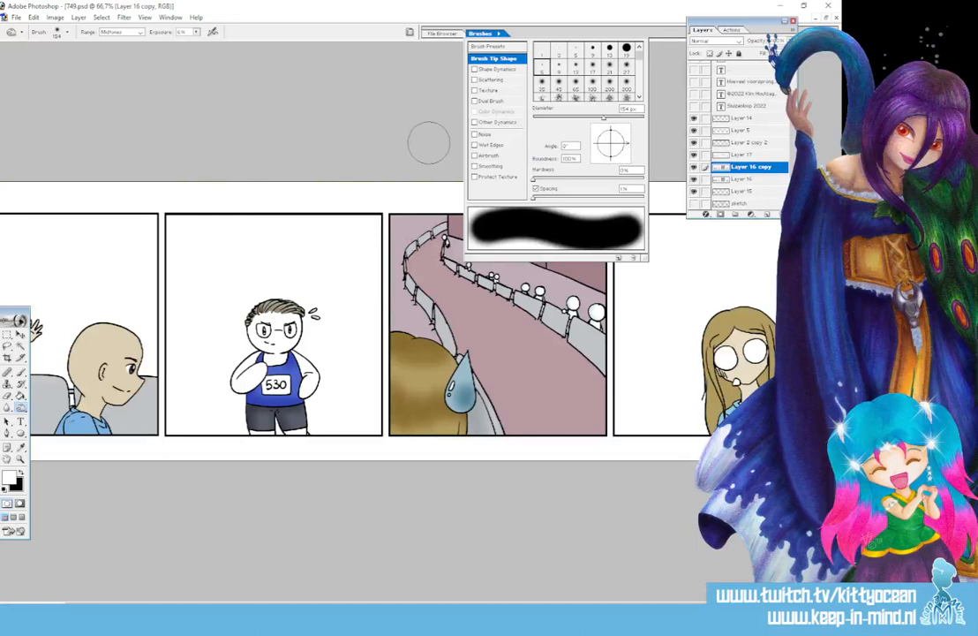
left_click(415, 187)
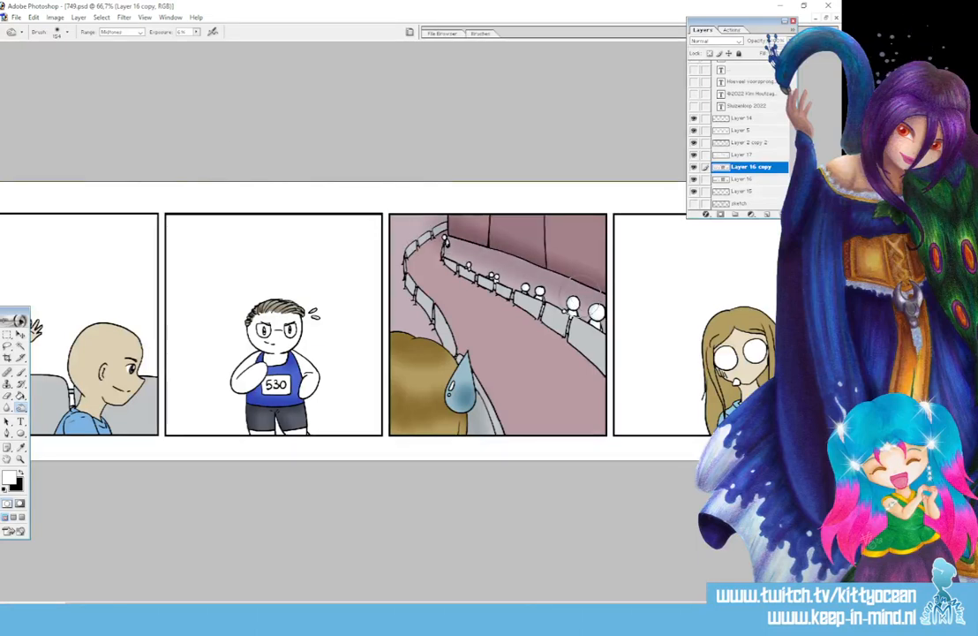
- Choose the soft 300 px brush tip and try burning the background of the third panel with it
left_click(481, 33)
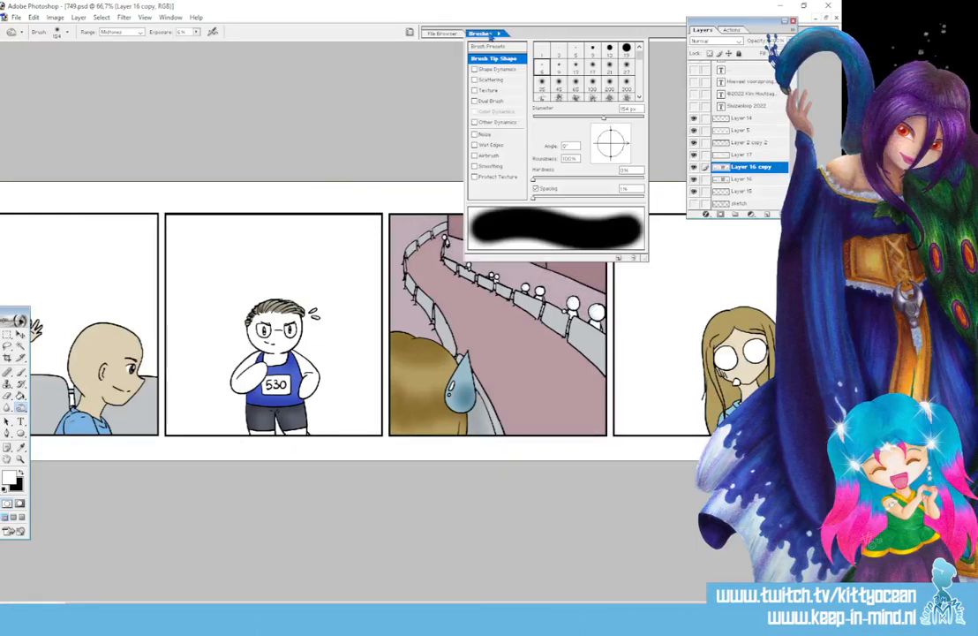
mouse_move(641, 58)
left_mouse_down()
mouse_move(641, 84)
mouse_move(640, 58)
left_mouse_up()
mouse_move(534, 179)
left_mouse_down()
mouse_move(650, 185)
mouse_move(507, 185)
left_mouse_up()
left_click_drag(642, 54, 641, 56)
left_click(626, 59)
left_click(394, 210)
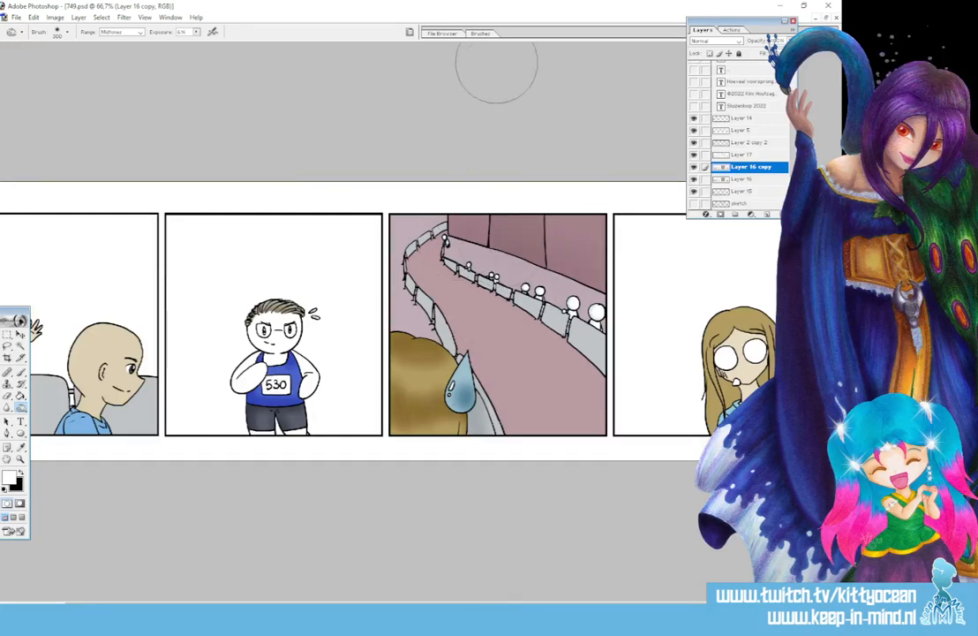
- Burn shadows into the third panel's walls and track with a 175 px brush, raising the exposure to 27%
left_click(483, 34)
left_click(610, 119)
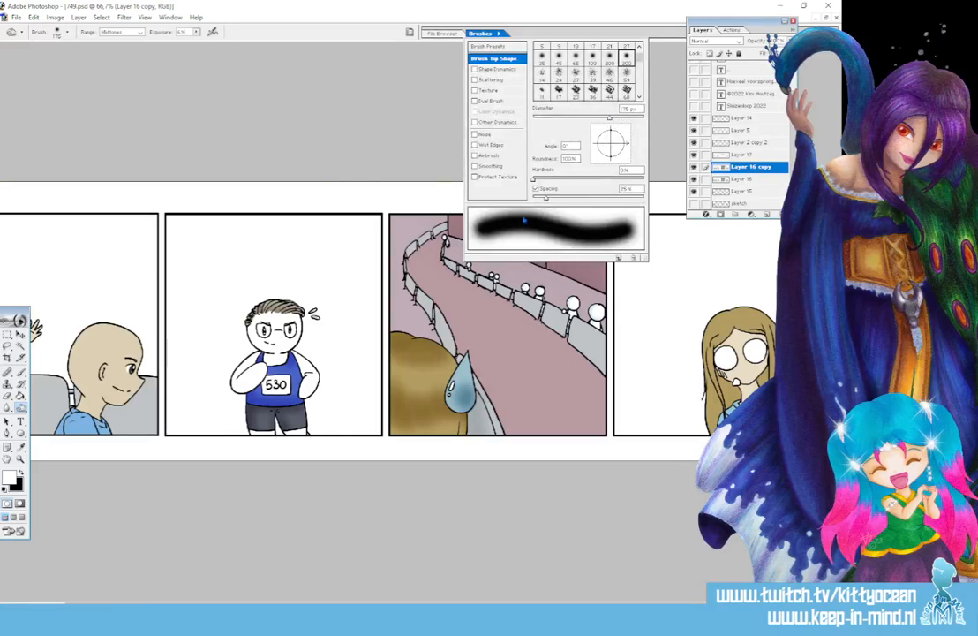
left_click(447, 152)
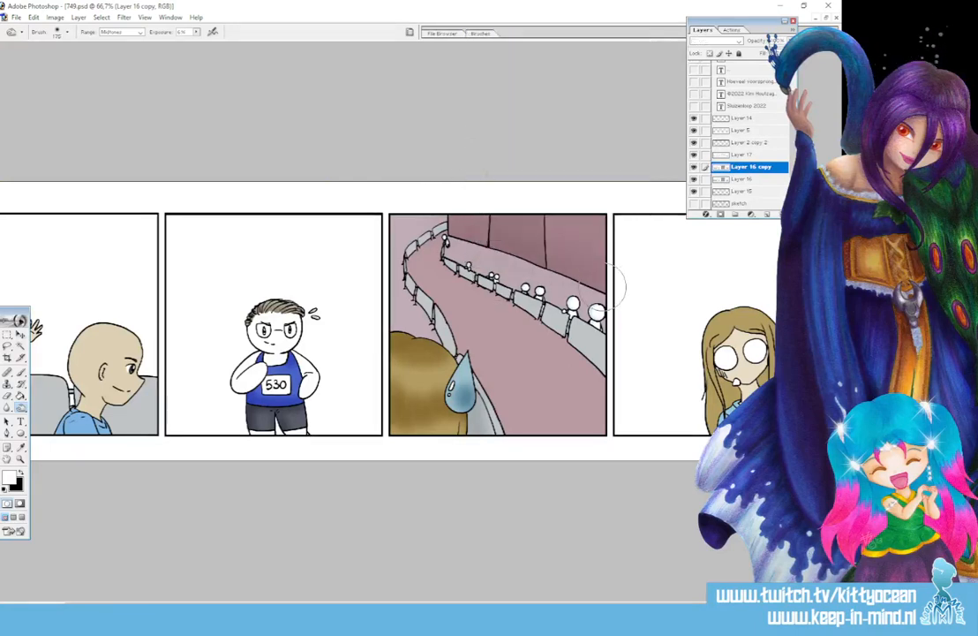
left_click(196, 32)
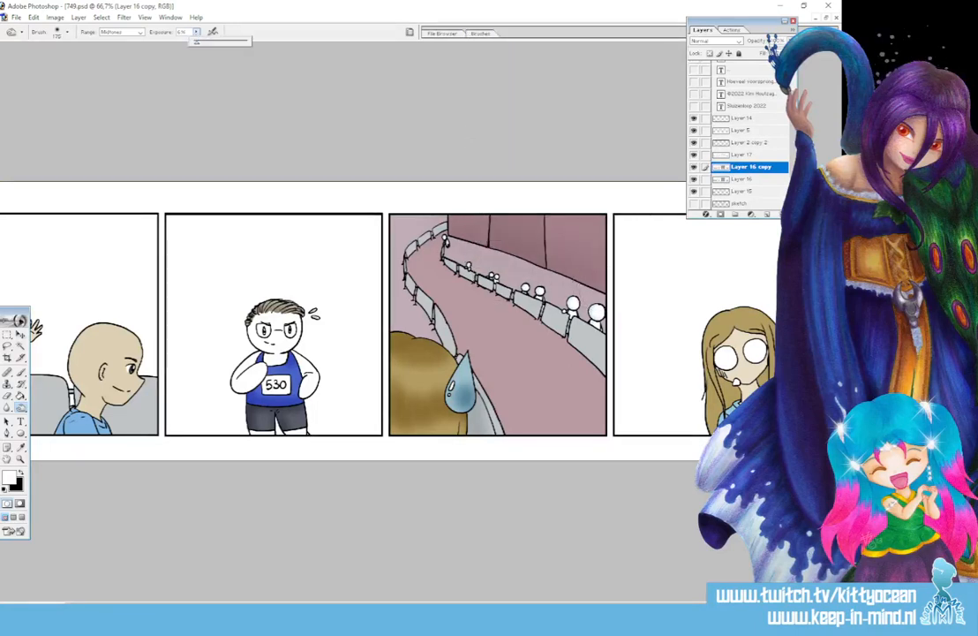
left_click(207, 43)
left_click(435, 212)
left_click_drag(450, 227, 600, 307)
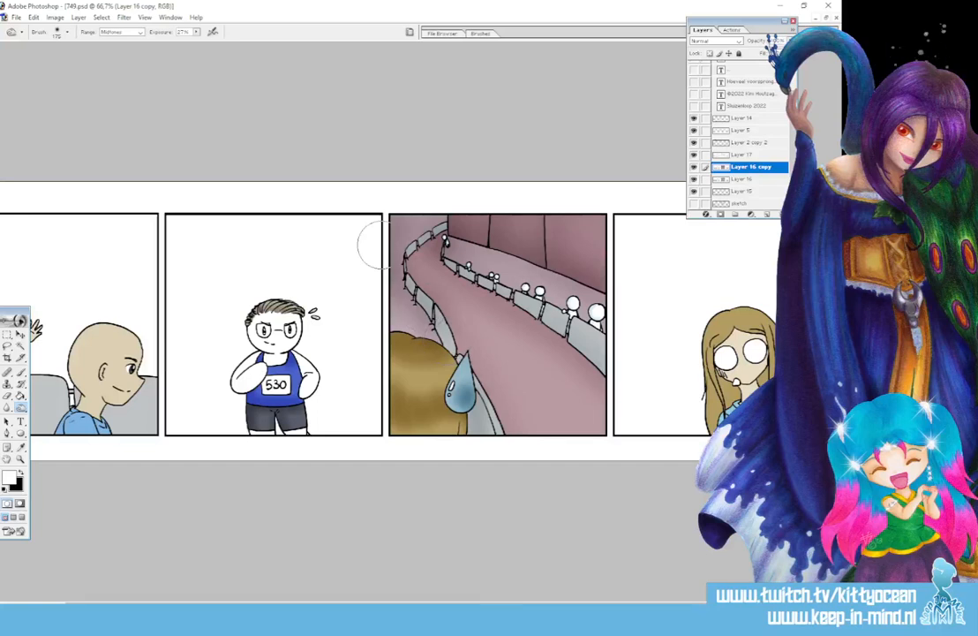
- Burn the woman's hair in the fourth panel and the area around the bald man in the first panel at 43% exposure
left_click(197, 32)
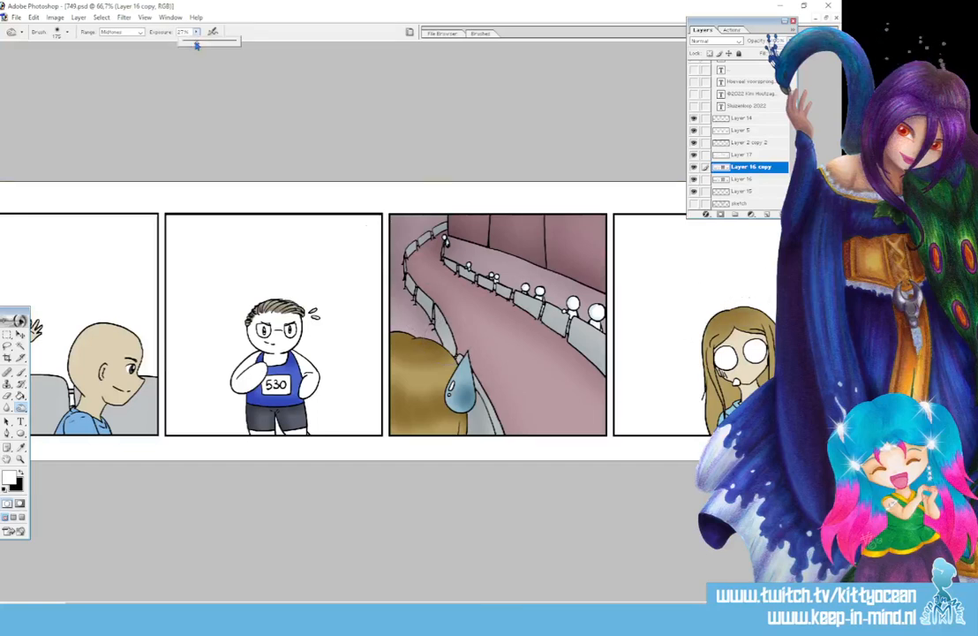
left_click(744, 298)
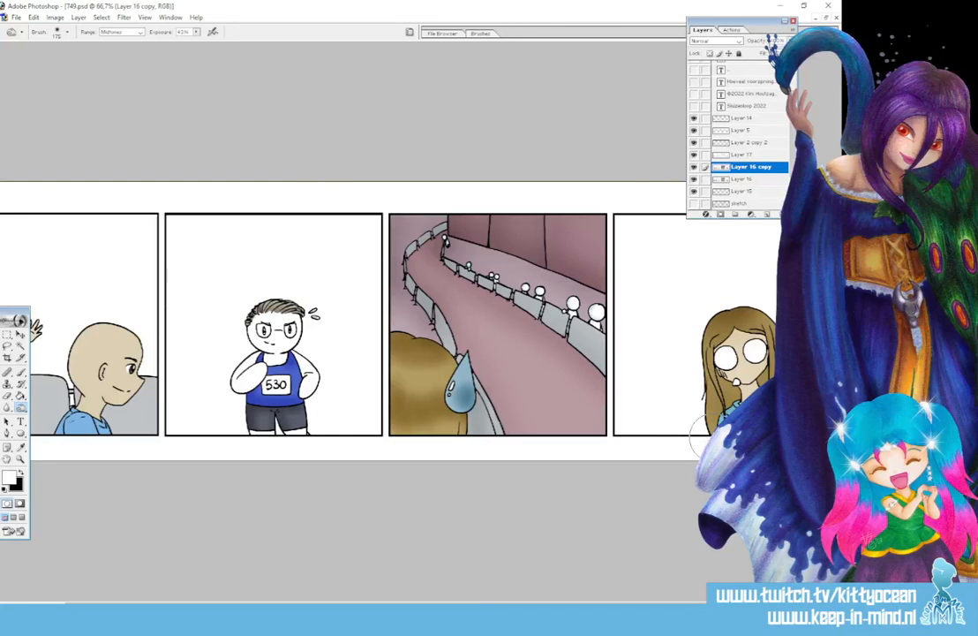
left_click_drag(391, 601, 330, 601)
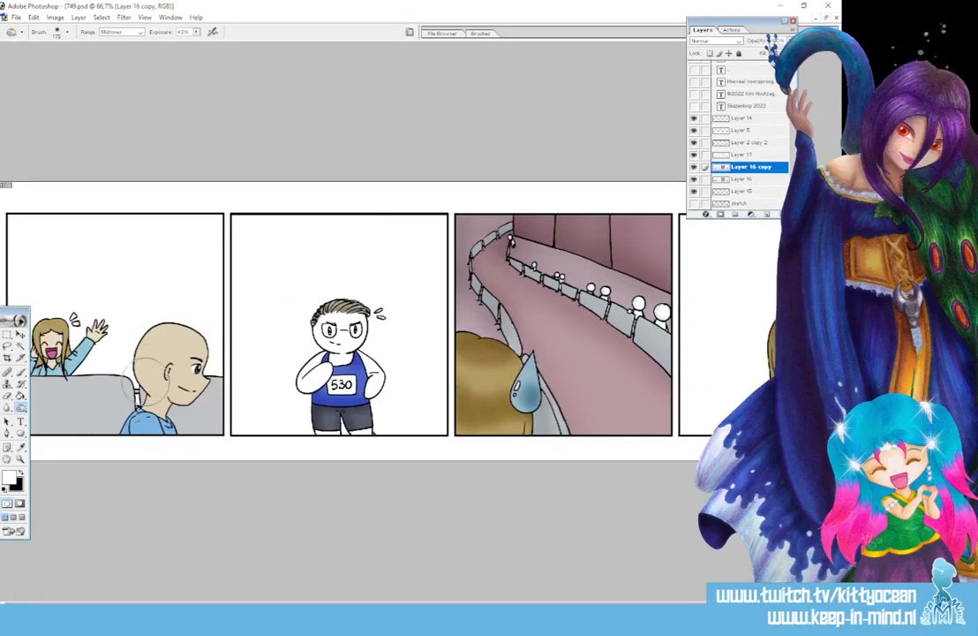
mouse_move(145, 381)
left_mouse_down()
mouse_move(179, 323)
mouse_move(137, 356)
mouse_move(167, 378)
mouse_move(163, 409)
mouse_move(176, 408)
mouse_move(136, 415)
mouse_move(162, 435)
left_mouse_up()
- Burn shadows into the bald man's head and blue shirt with a smaller soft brush at 66% exposure
left_click(196, 32)
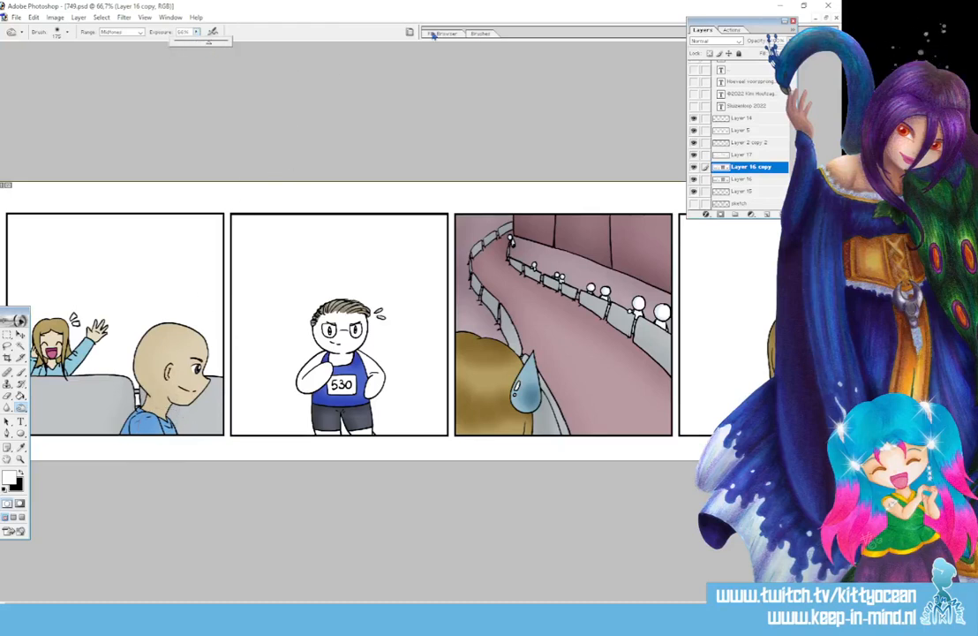
left_click(484, 34)
left_click_drag(548, 202, 542, 198)
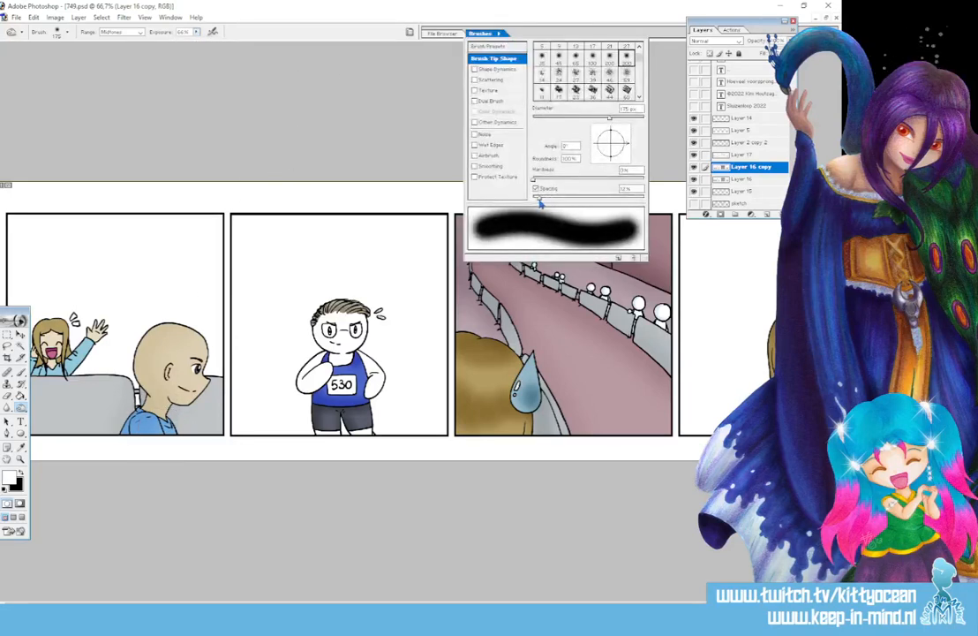
left_click(626, 58)
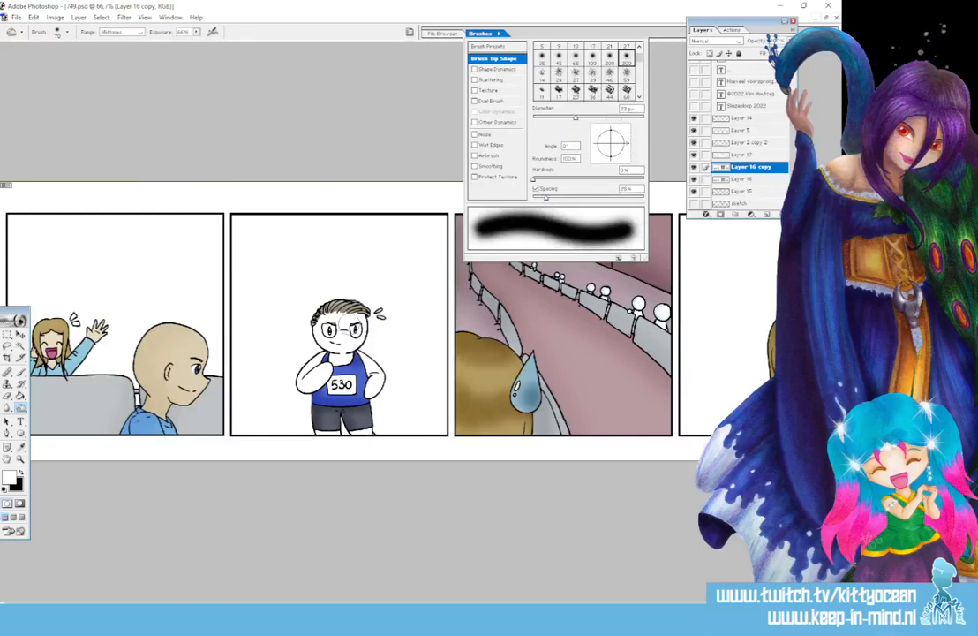
mouse_move(202, 365)
left_mouse_down()
mouse_move(170, 369)
mouse_move(164, 399)
mouse_move(157, 316)
mouse_move(137, 400)
mouse_move(181, 414)
mouse_move(124, 426)
left_mouse_up()
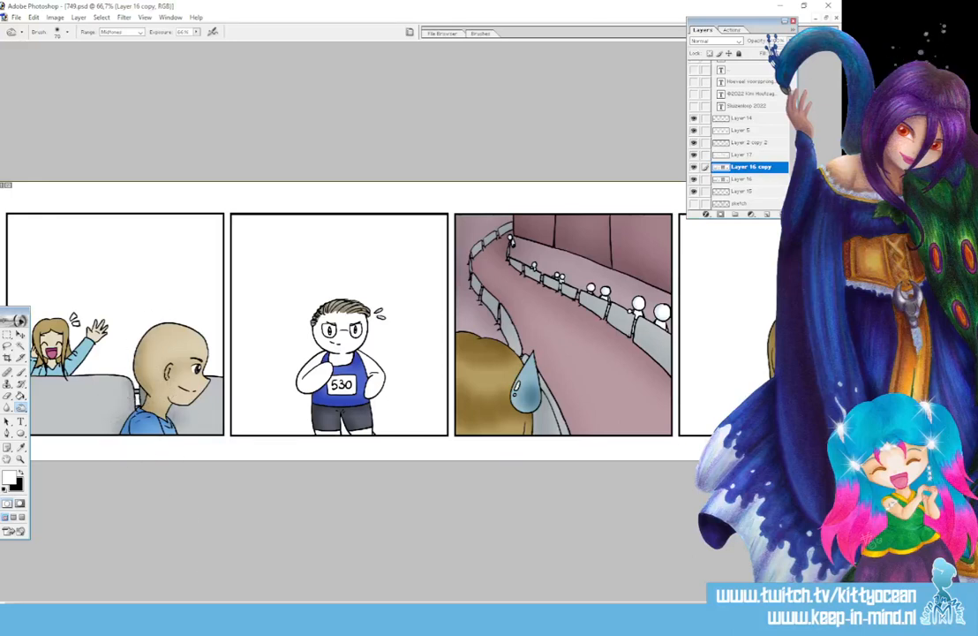
- Burn shadows onto the waving woman in the first panel, and darken the lower grey barriers with a 300 px brush
left_click_drag(19, 313, 254, 178)
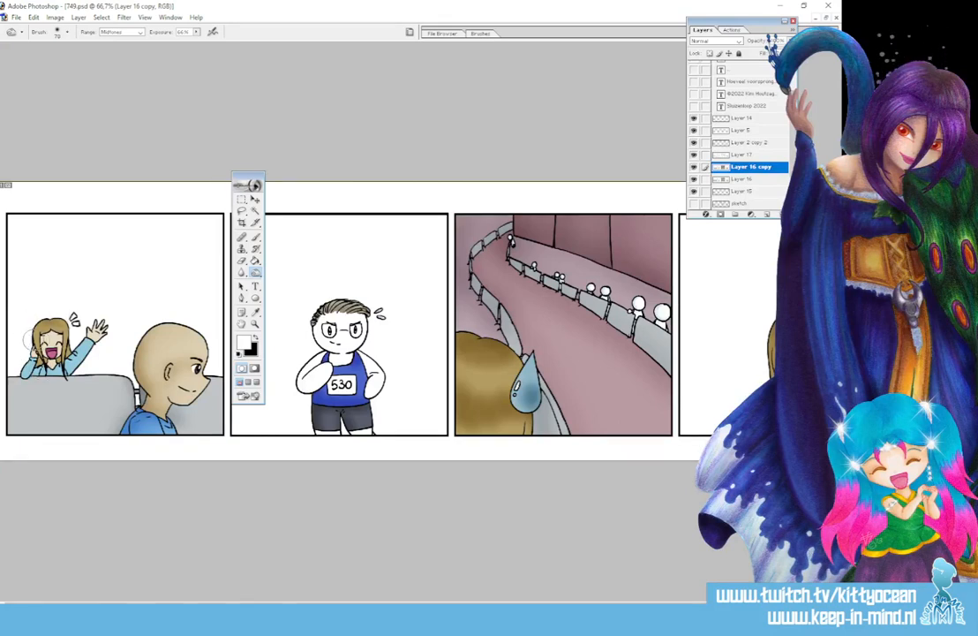
mouse_move(31, 340)
left_mouse_down()
mouse_move(53, 339)
mouse_move(49, 366)
mouse_move(25, 361)
mouse_move(93, 333)
left_mouse_up()
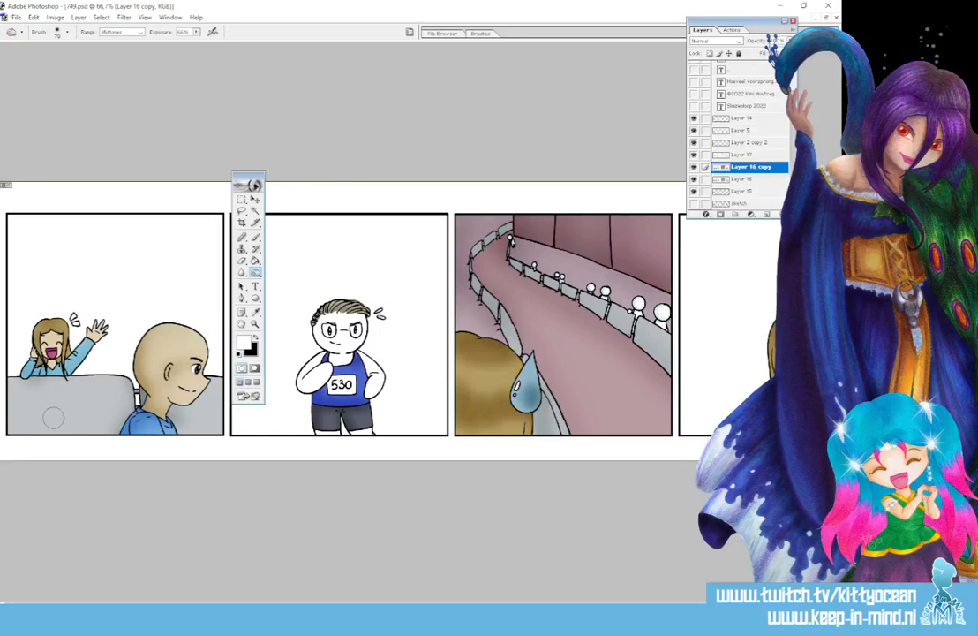
left_click(482, 34)
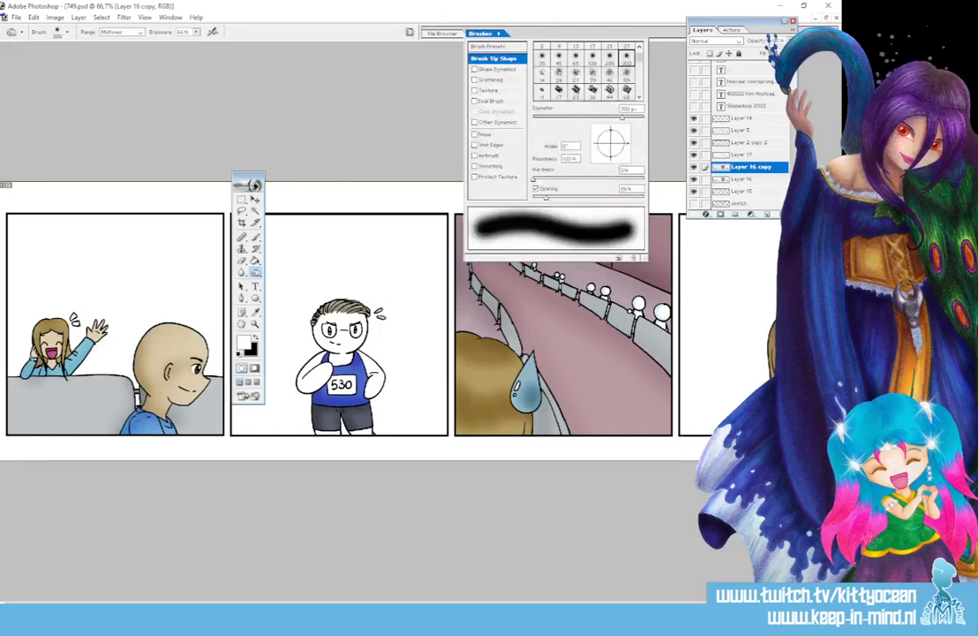
mouse_move(3, 415)
left_mouse_down()
mouse_move(113, 437)
mouse_move(27, 447)
mouse_move(223, 436)
left_mouse_up()
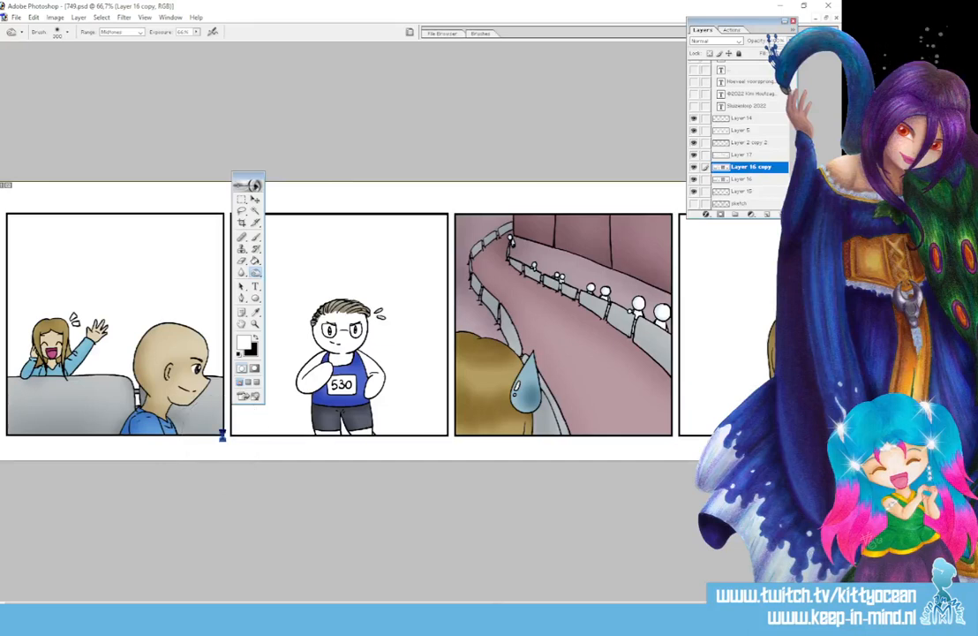
- Dodge the bald man's head in the first panel with an 89 px soft brush, set to highlights at 24% exposure
left_click_drag(254, 272, 275, 274)
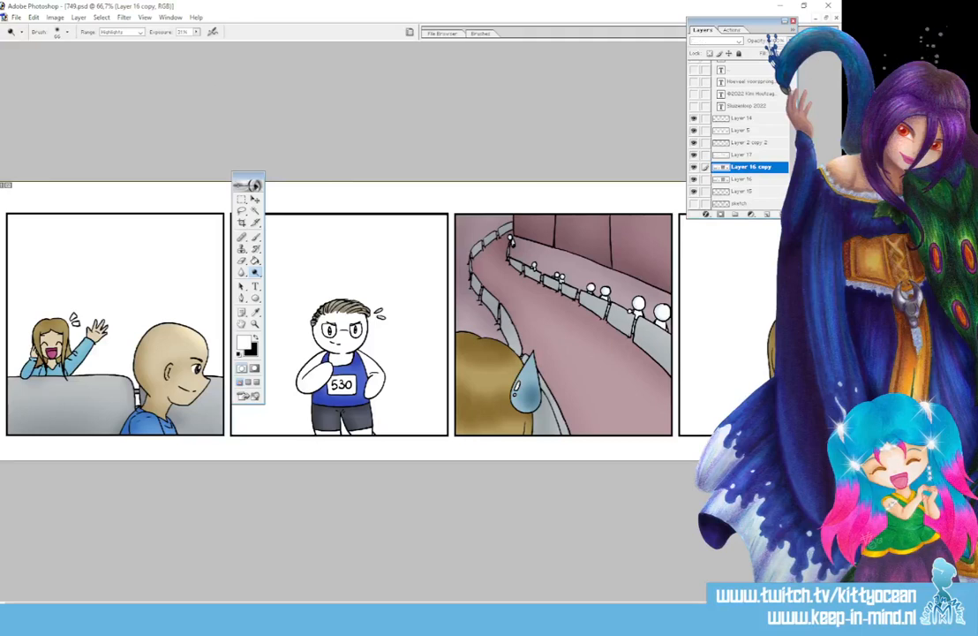
left_click(197, 32)
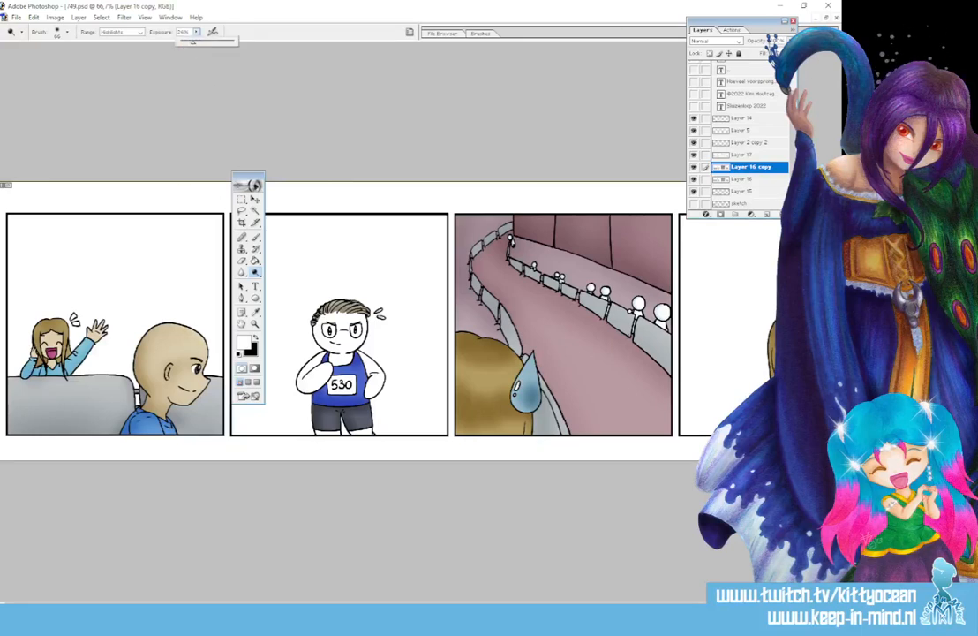
left_click(502, 34)
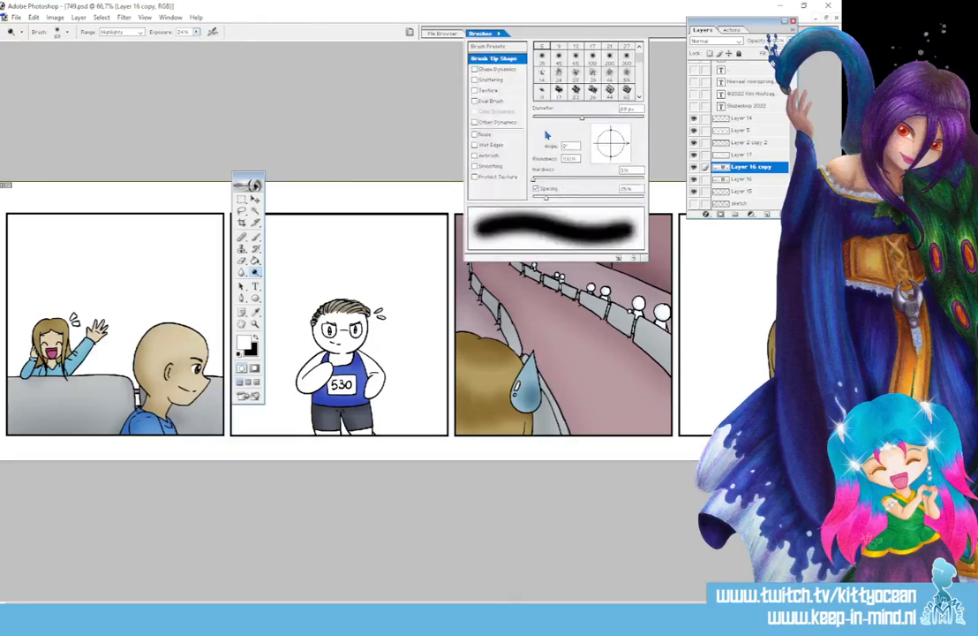
left_click(161, 277)
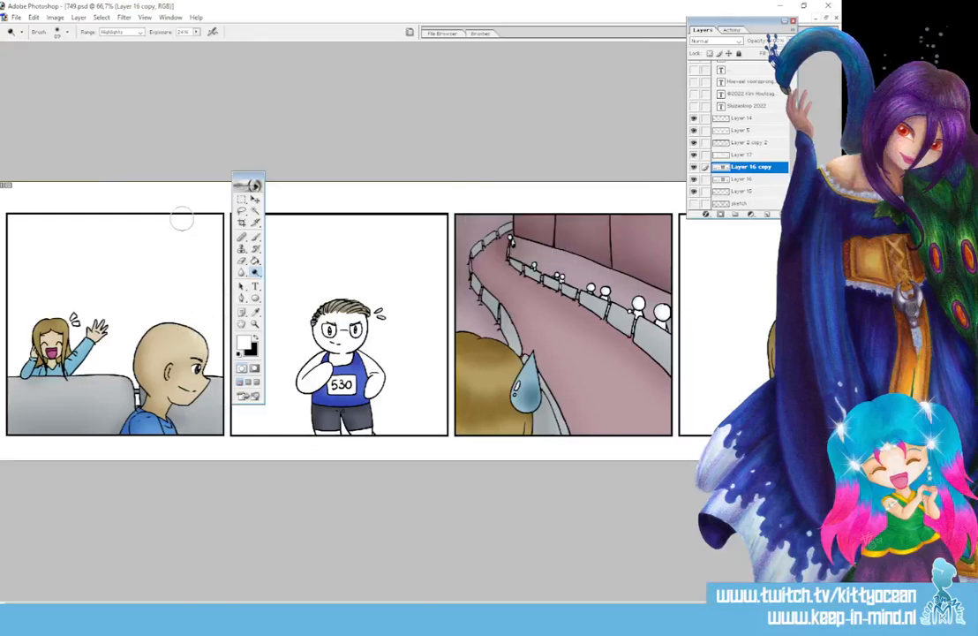
left_click(197, 33)
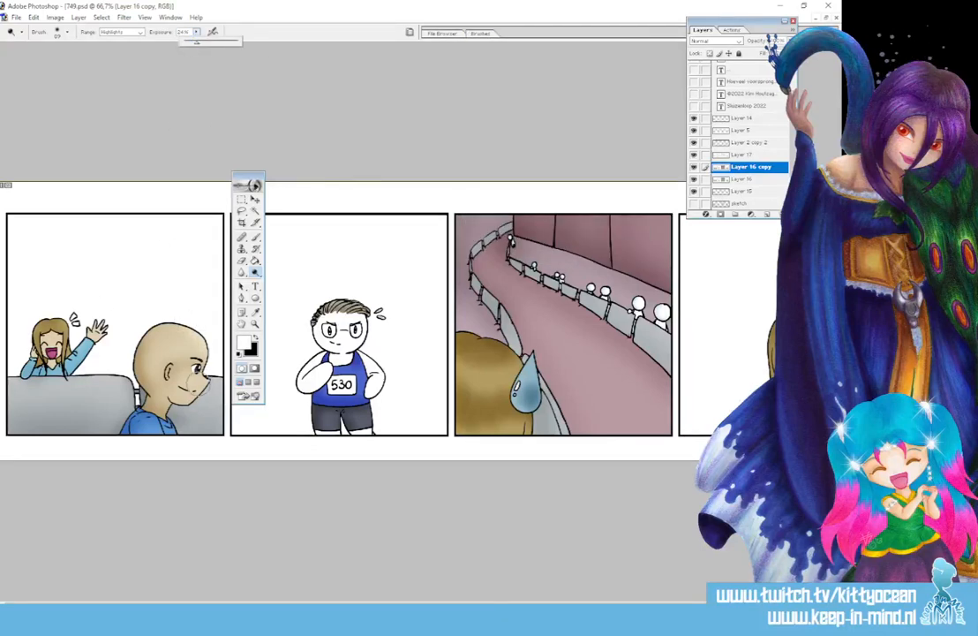
mouse_move(173, 331)
left_mouse_down()
mouse_move(178, 321)
mouse_move(164, 327)
left_mouse_up()
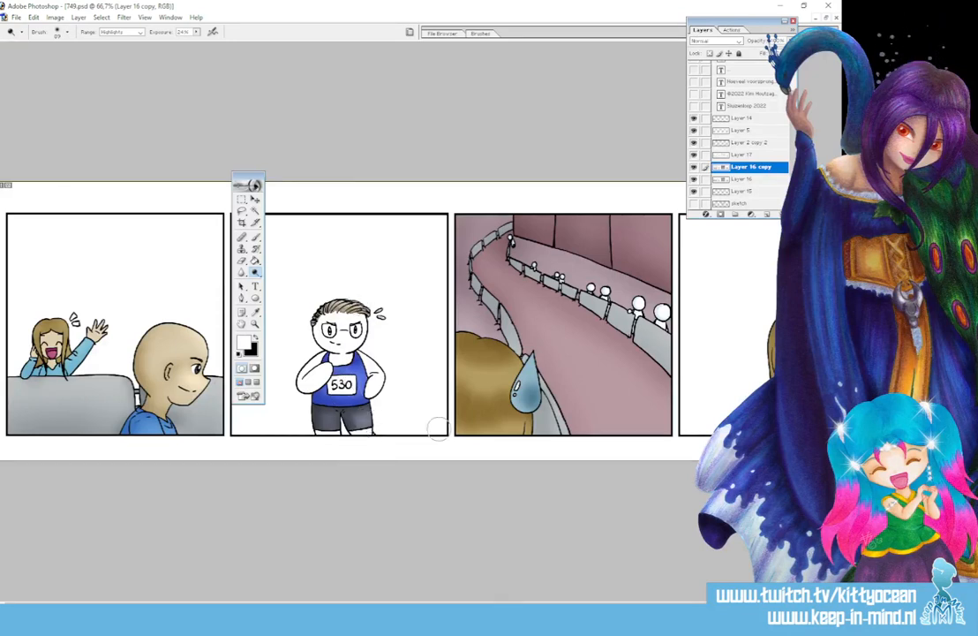
- Dodge highlights into the third panel's brown hair and sweat drop, and into the woman's hair in the fourth panel
left_click_drag(466, 364, 508, 378)
left_click_drag(460, 426, 521, 431)
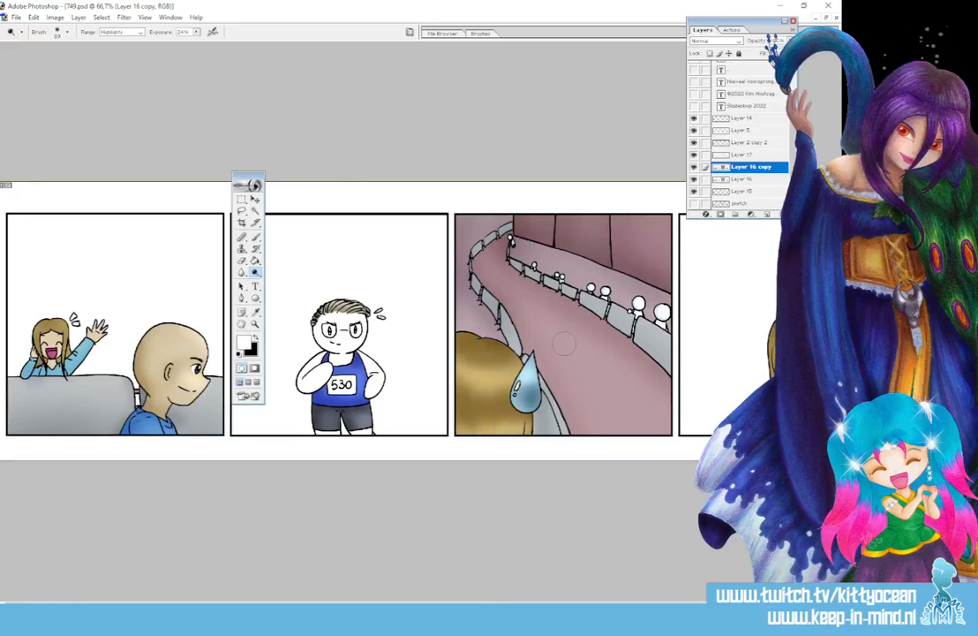
left_click(533, 400)
left_click_drag(353, 603, 415, 603)
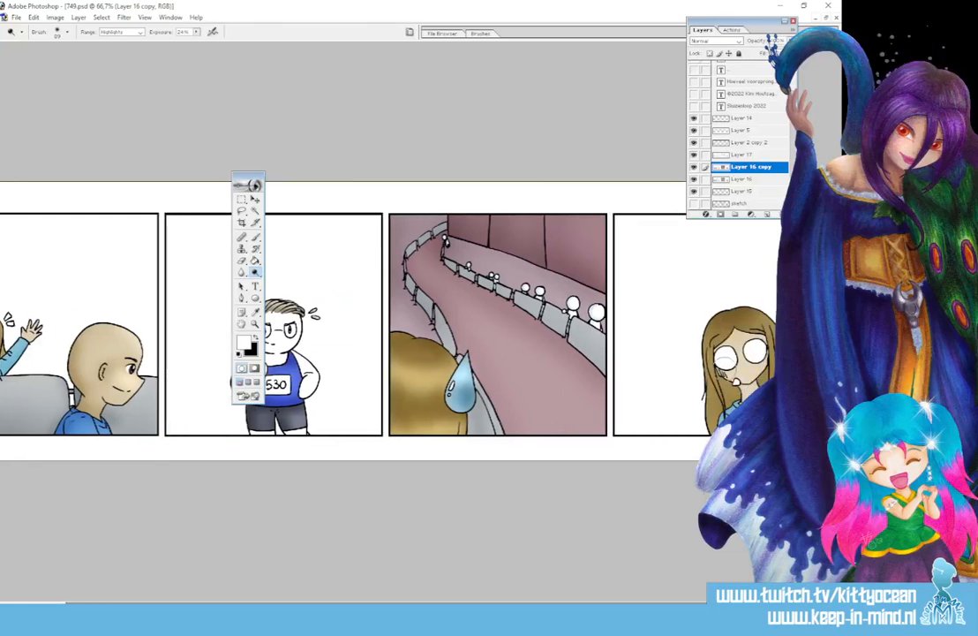
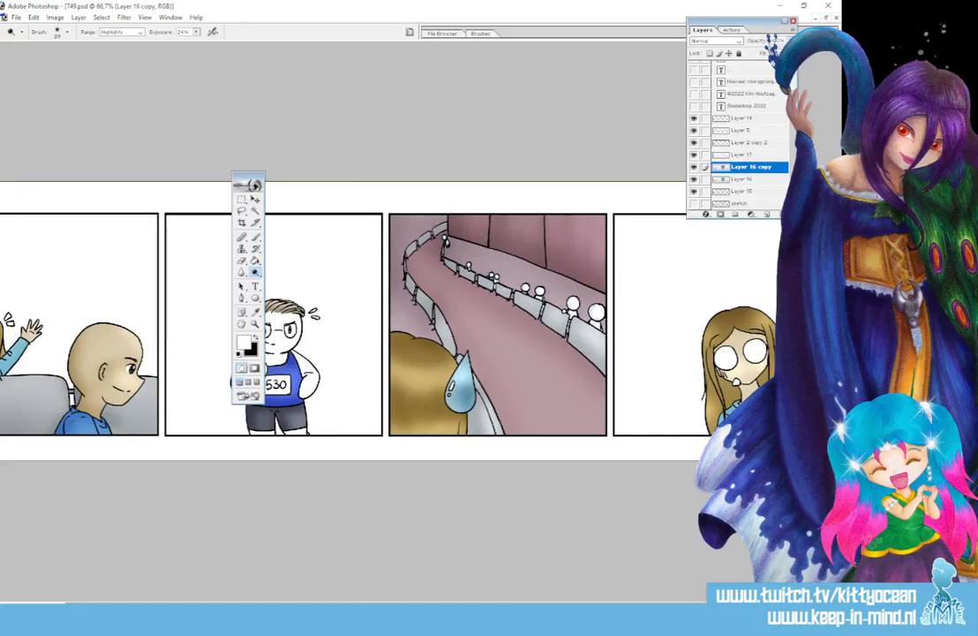
- Reduce the Dodge brush to about 45 px and add highlights to the waving woman's hair in the first panel
scroll(142, 497, "left", 2)
left_click(409, 33)
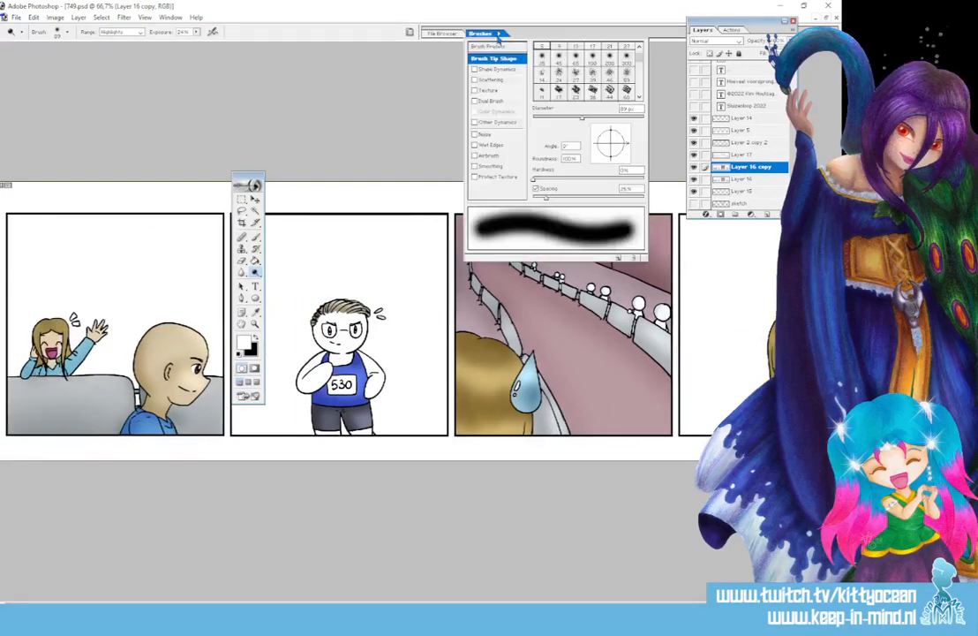
left_click(38, 325)
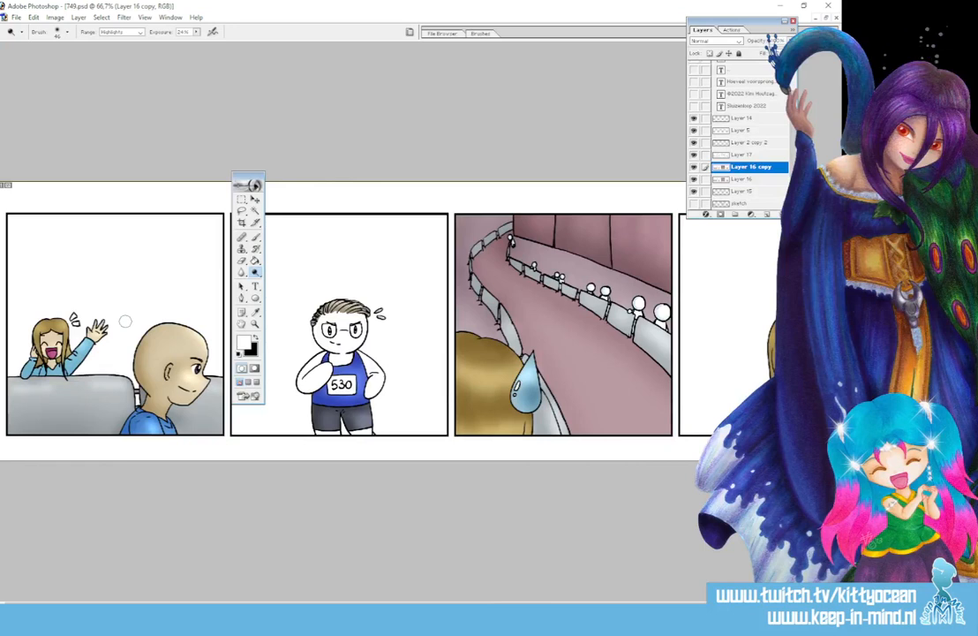
- Select the runner's white skin areas with the Magic Wand and sample the light blue of the waving woman's sleeve
left_click(255, 212)
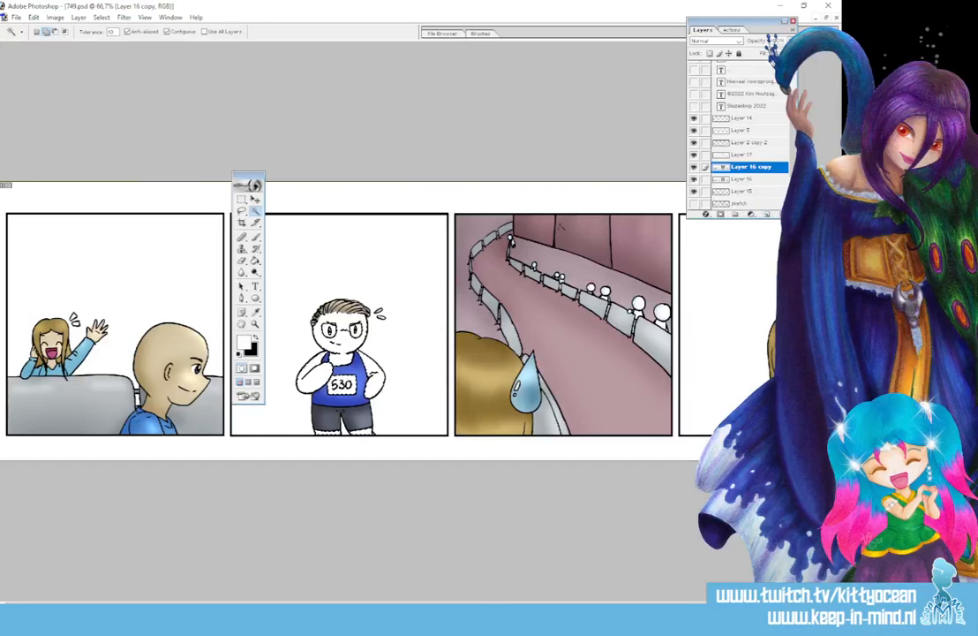
key("i")
left_click(87, 352)
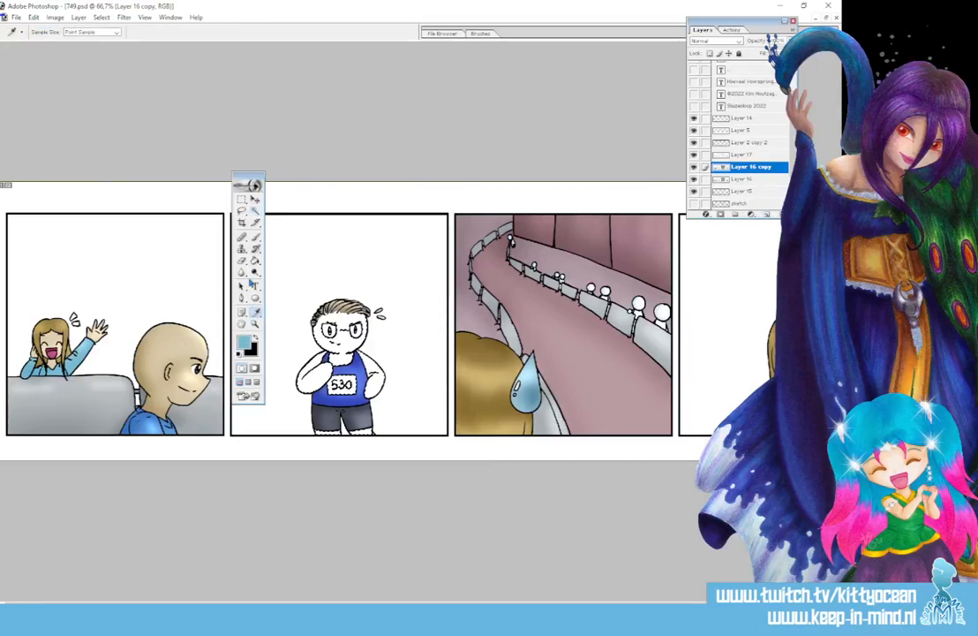
- Set up a soft round brush from the 35 px preset with an enlarged diameter, 51% opacity and Shape Dynamics off
left_click(255, 237)
left_click(483, 34)
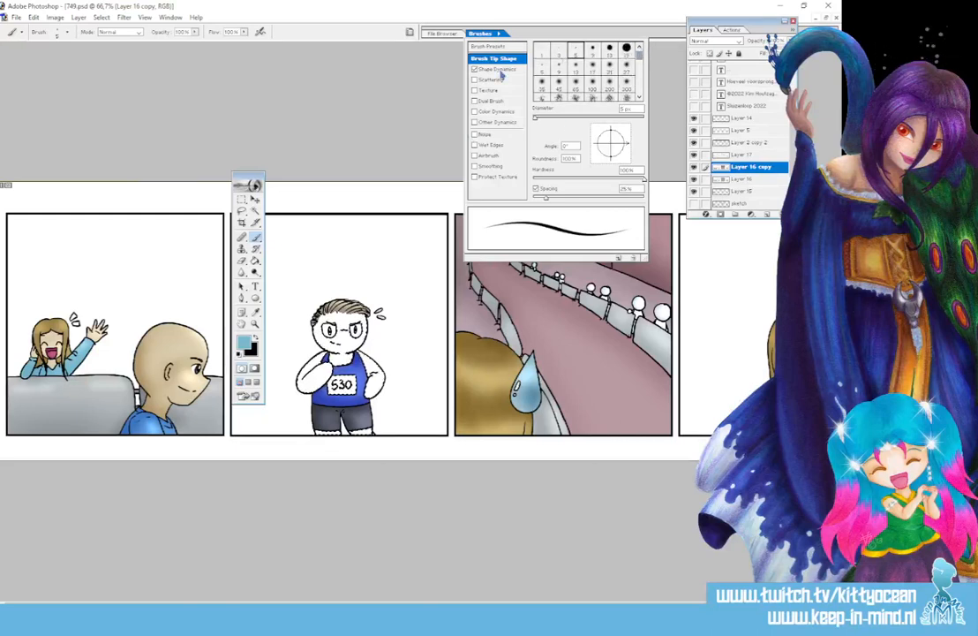
left_click(608, 88)
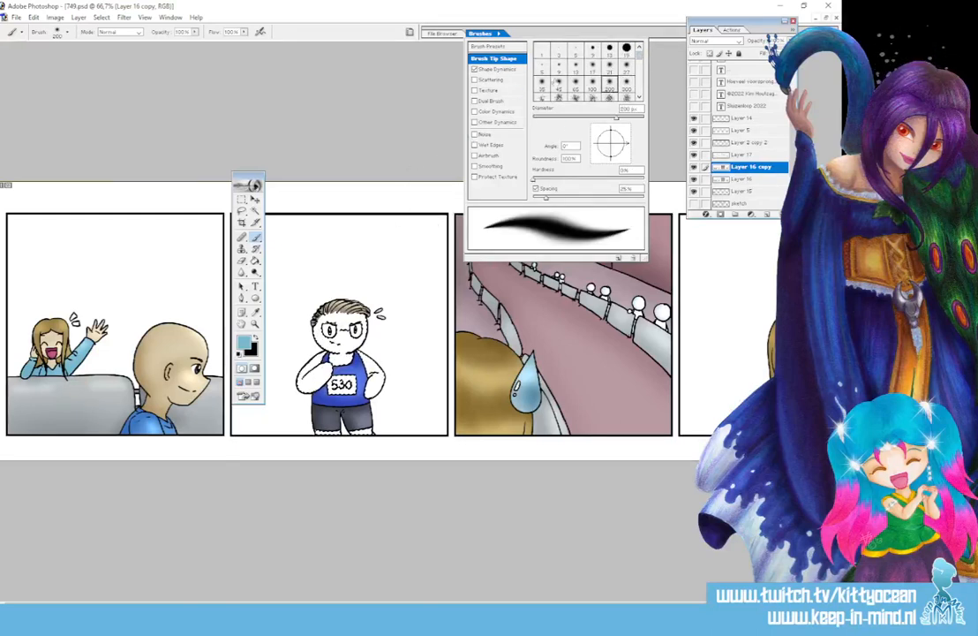
left_click(543, 86)
left_click(195, 33)
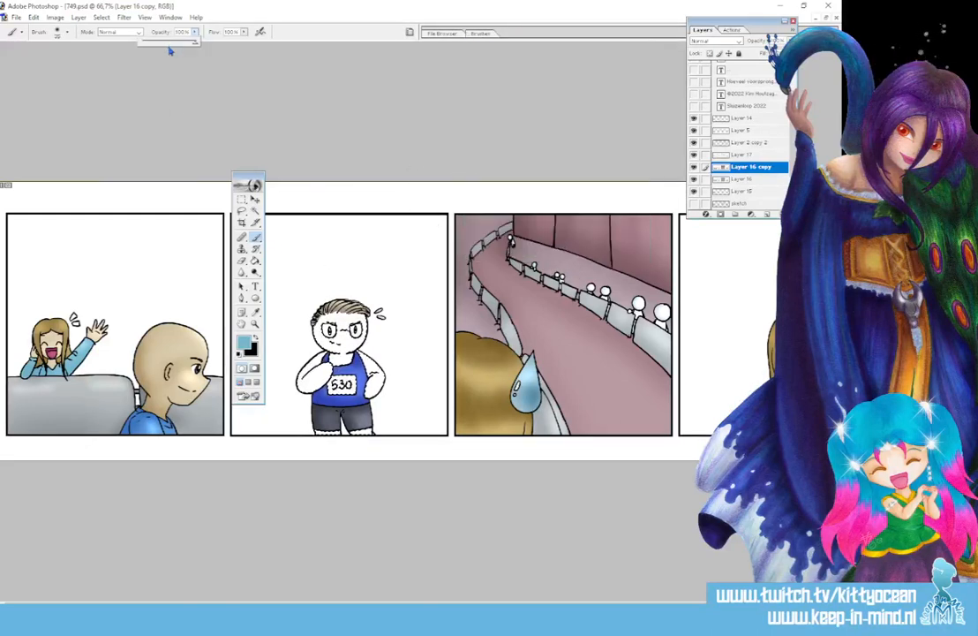
left_click(168, 50)
left_click(194, 33)
mouse_move(194, 39)
left_mouse_down()
mouse_move(157, 42)
mouse_move(165, 42)
left_mouse_up()
left_click(481, 34)
left_click(579, 118)
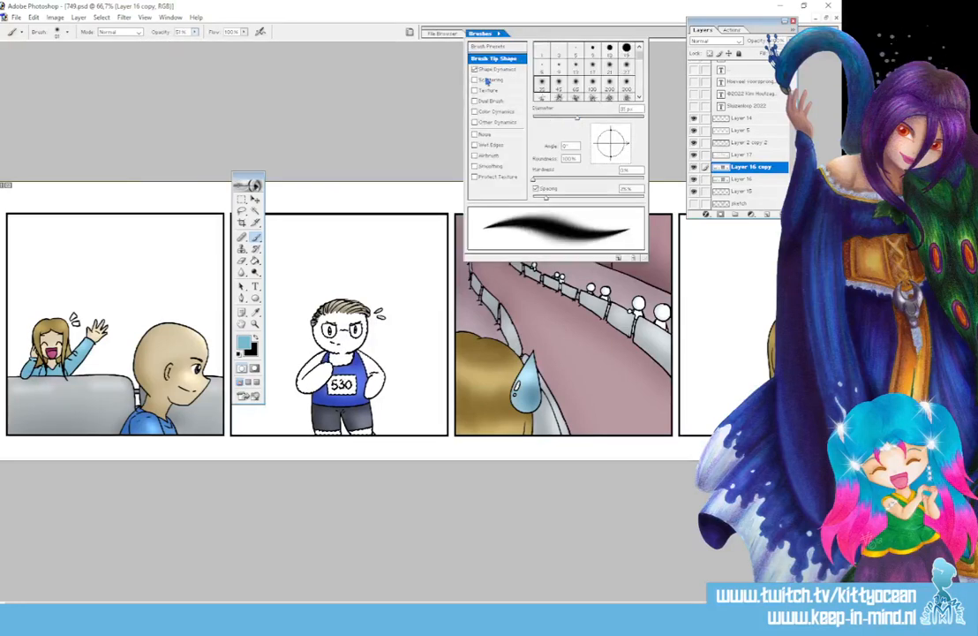
left_click(474, 69)
- Try light blue brush shading on the runner's face, reducing the opacity to 26% for a second attempt
left_click_drag(332, 297, 339, 352)
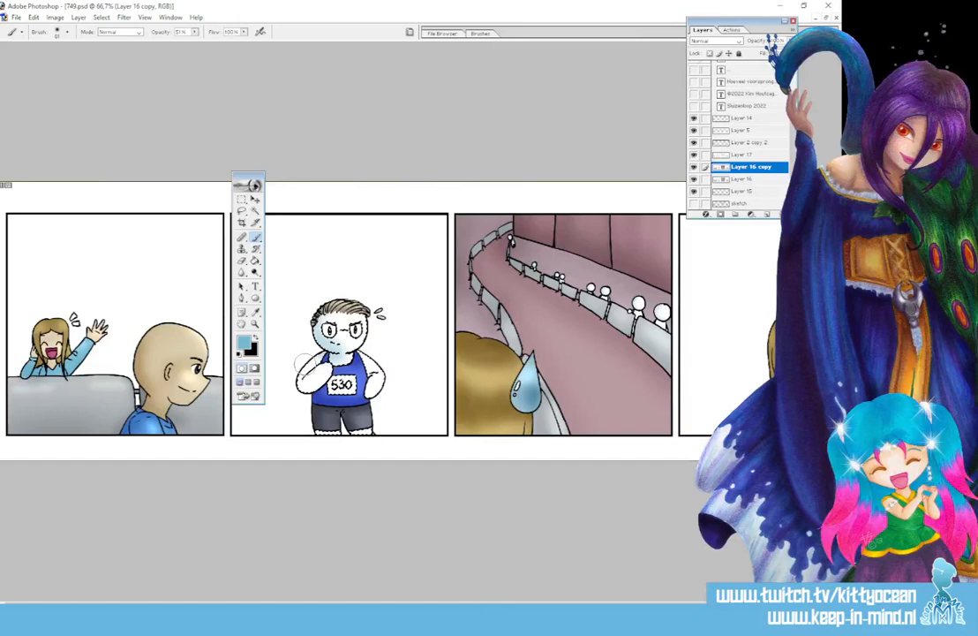
left_click(196, 32)
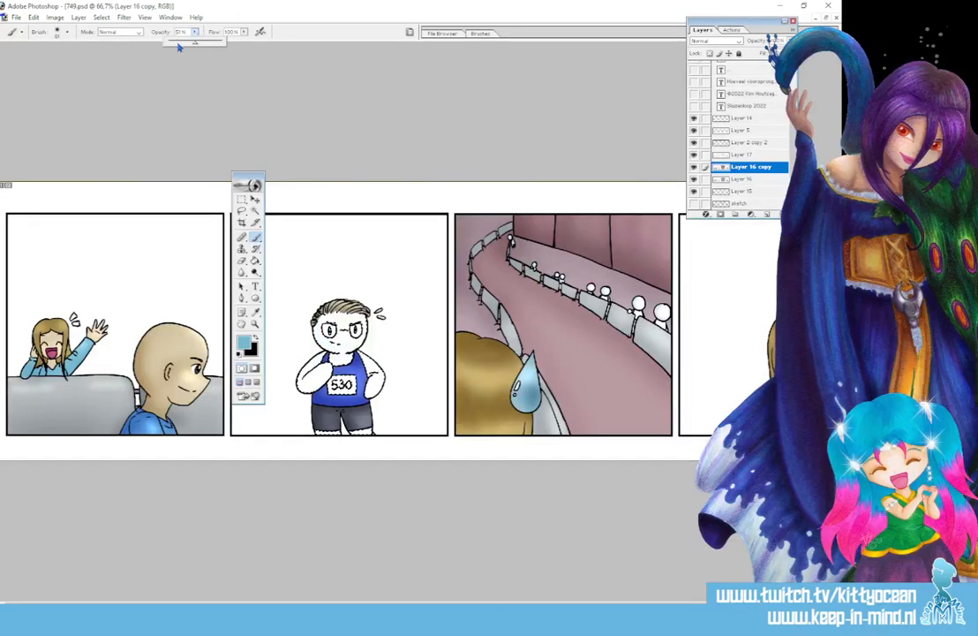
left_click(181, 42)
left_click_drag(328, 298, 328, 337)
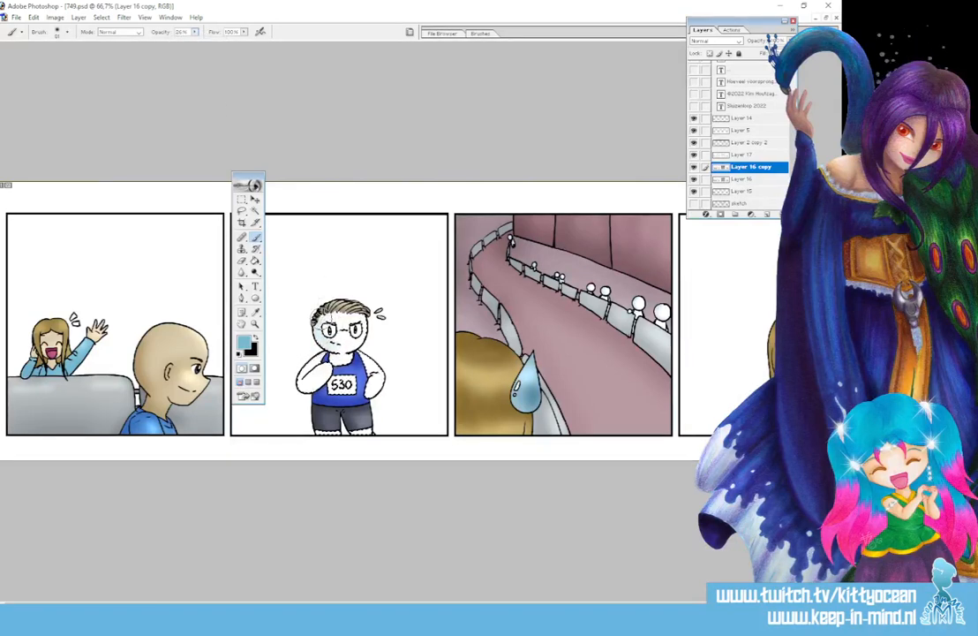
key("ctrl+z")
- Shade the runner's face, arms and legs light blue with the brush at 15% opacity, and deselect
left_click(196, 33)
left_click(187, 43)
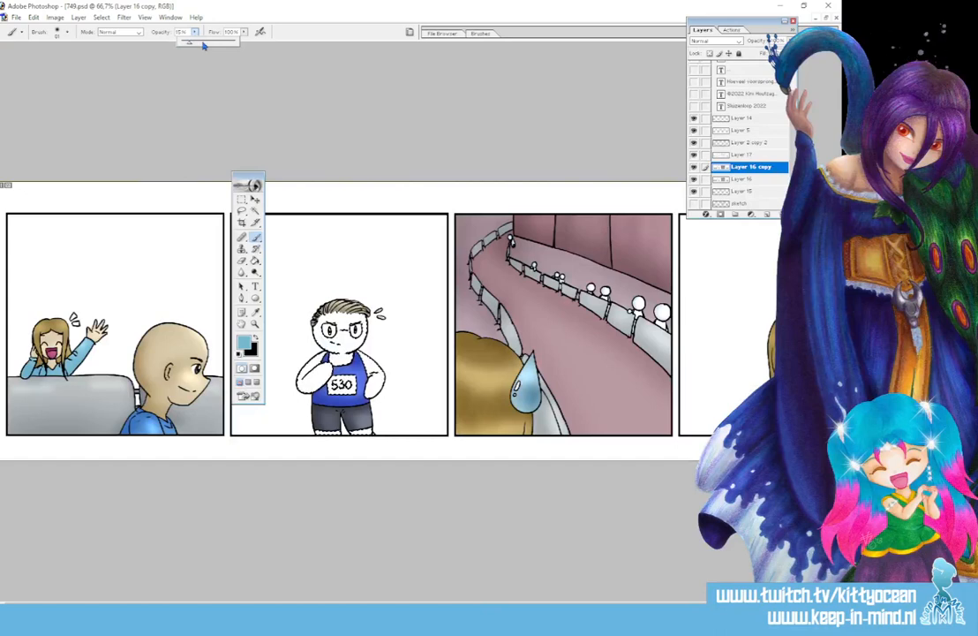
left_click(309, 327)
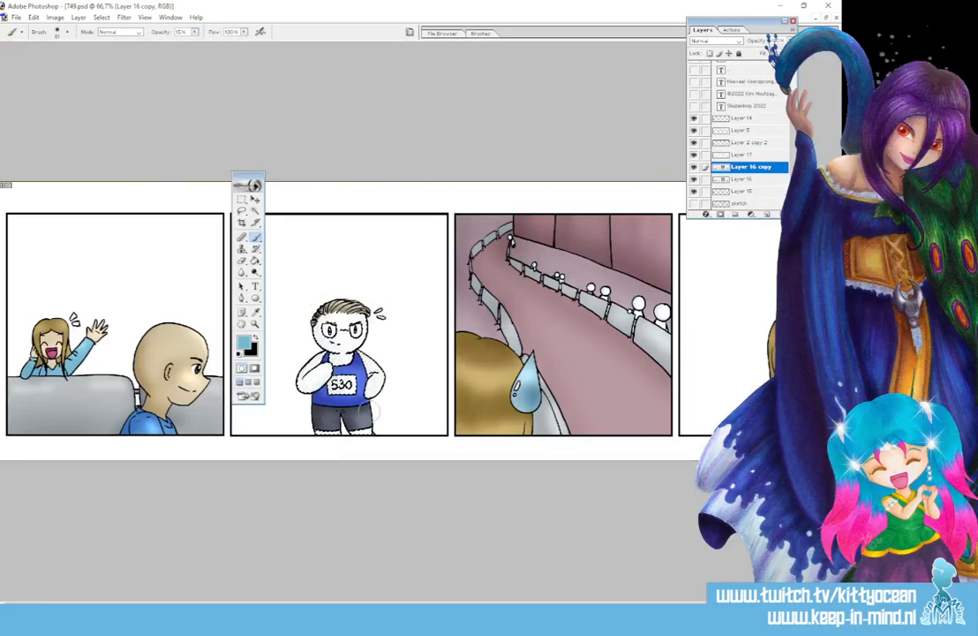
key("ctrl+d")
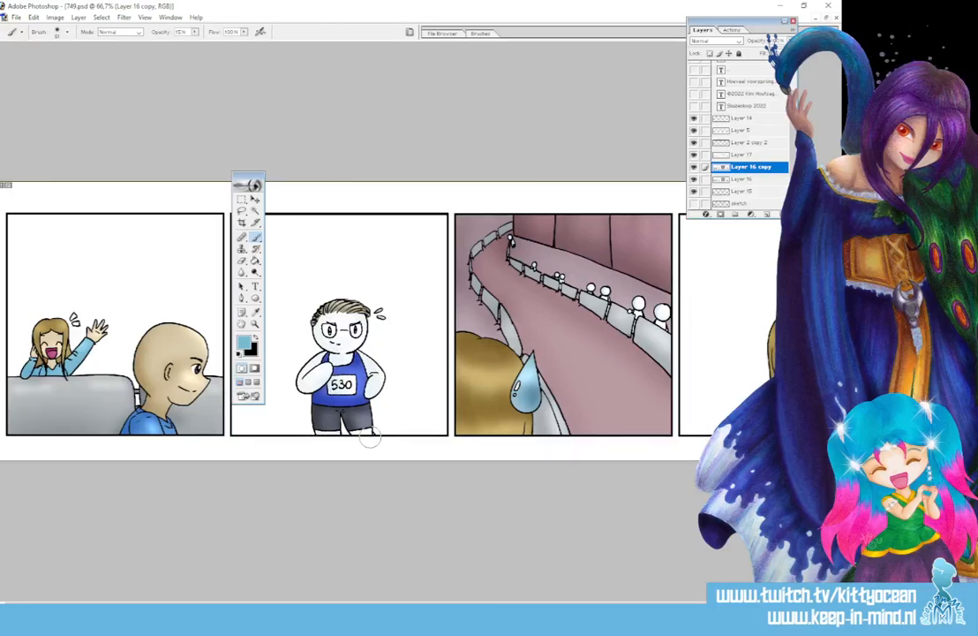
- Choose a pale grey foreground colour and set the brush blending mode to Color
left_click(243, 343)
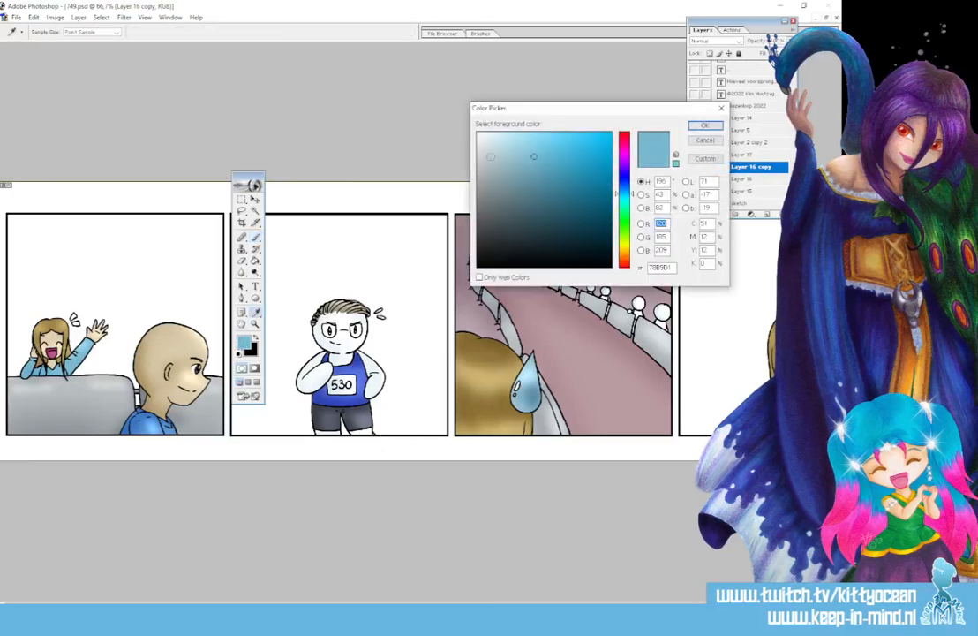
left_click(479, 164)
left_click(703, 126)
key("b")
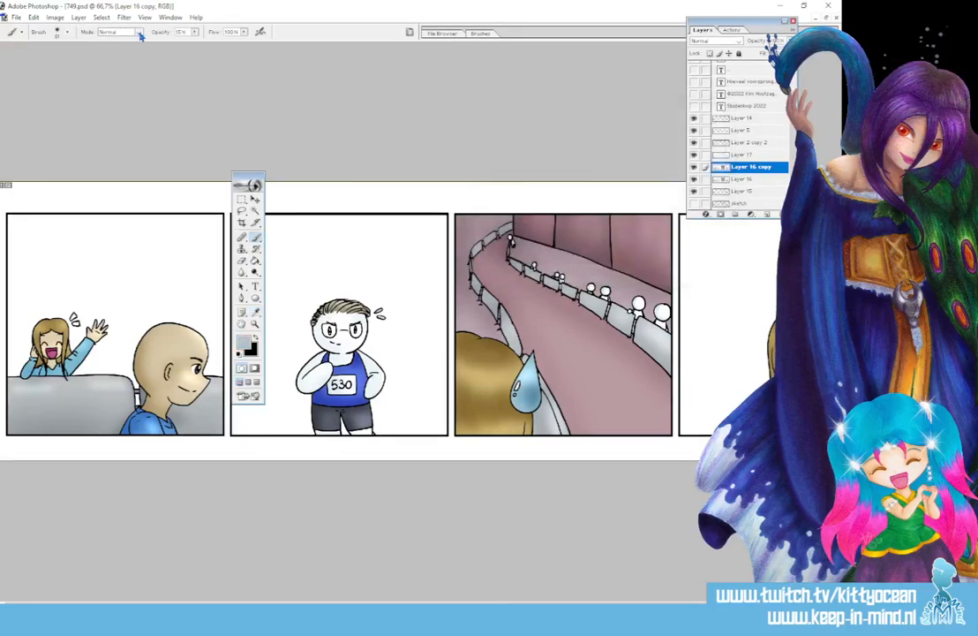
left_click(139, 35)
left_click(104, 185)
- Return the brush to Normal mode at 100% opacity
left_click(121, 32)
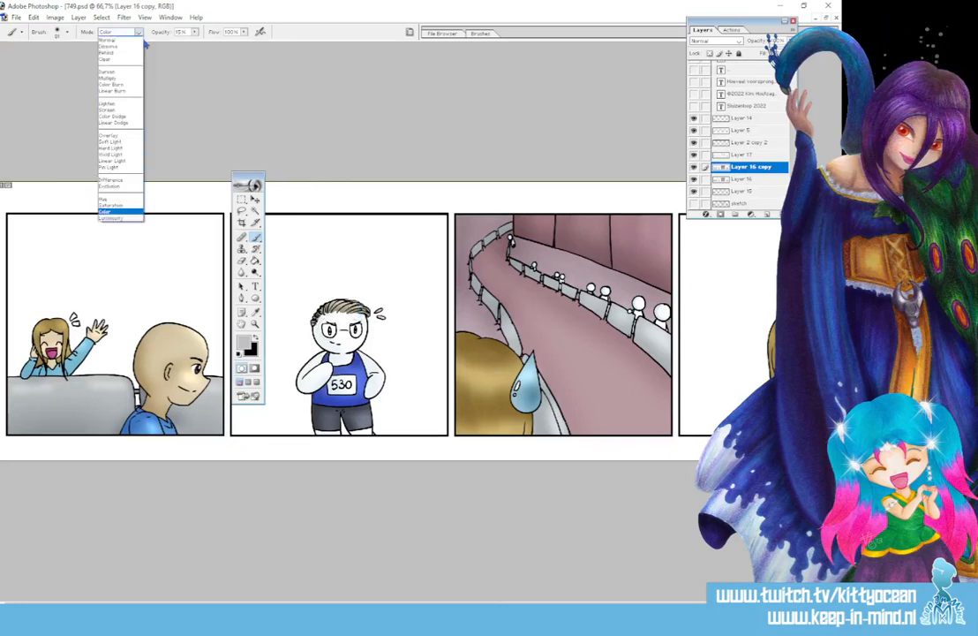
left_click(106, 40)
left_click(194, 32)
left_click_drag(188, 41, 262, 44)
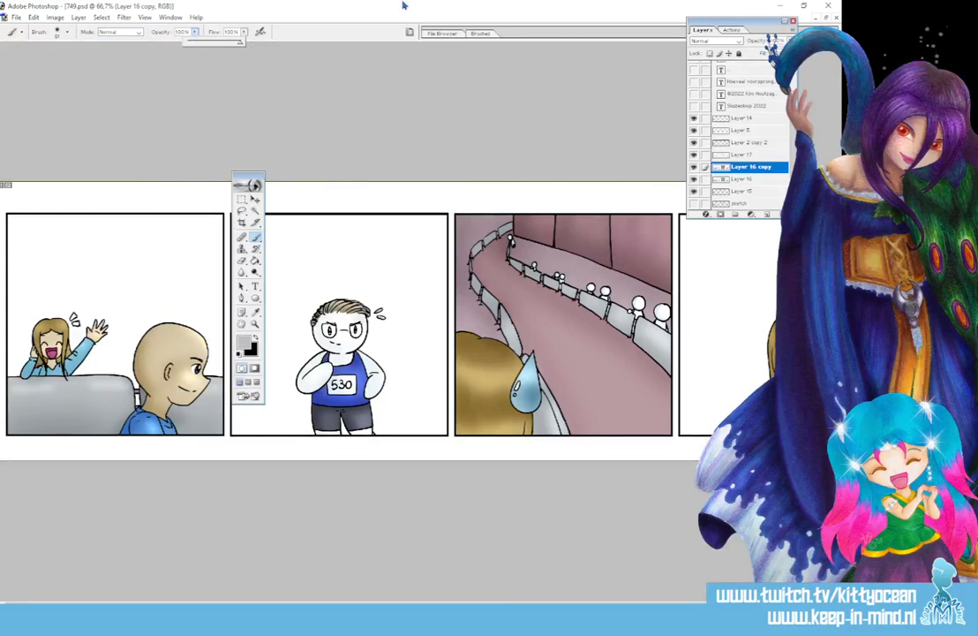
- Select the white backgrounds of the first, second and fourth panels together with the Magic Wand
key("w")
left_click(121, 246)
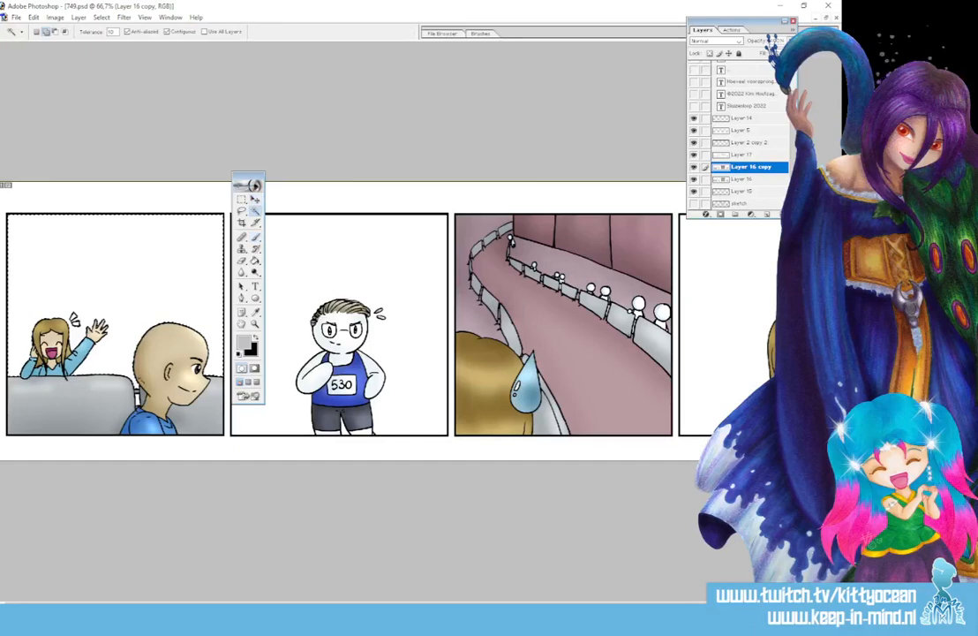
left_click(264, 419, "shift")
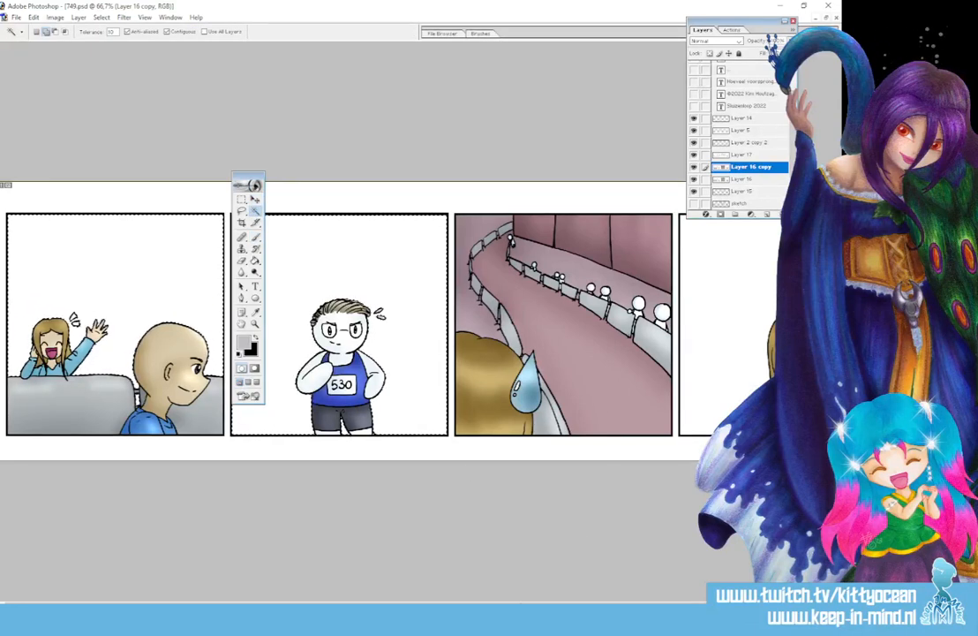
scroll(649, 403, "right", 2)
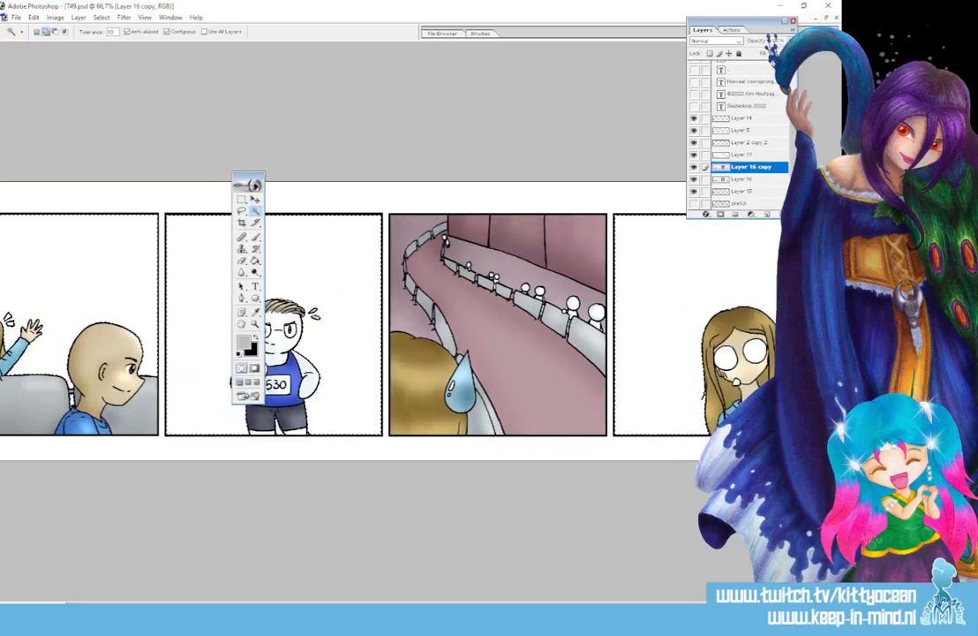
key("l")
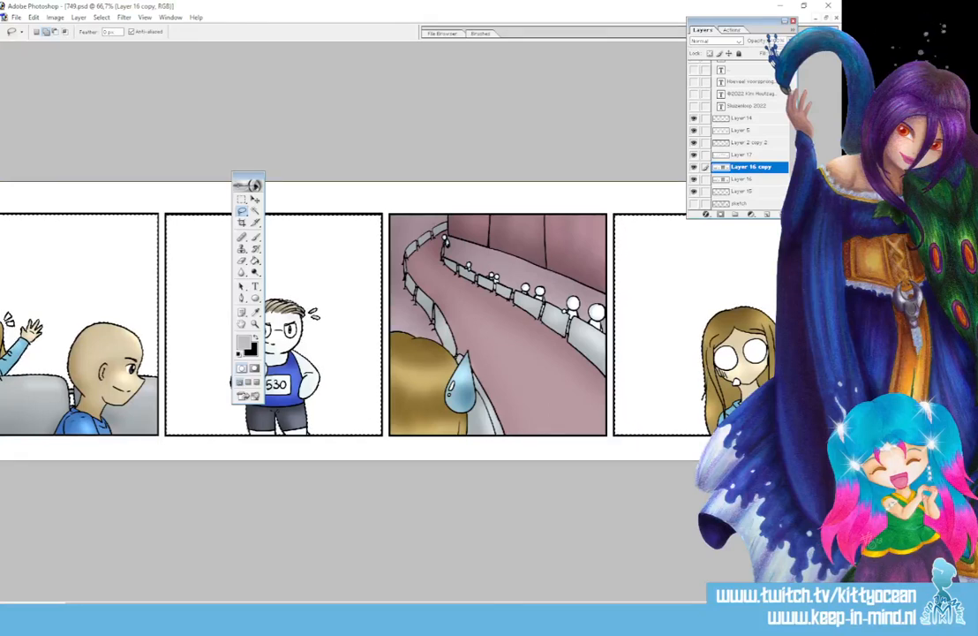
- Add a new layer above Layer 16 copy and fill the selected panel backgrounds with light grey
left_click(766, 214)
left_click(255, 261)
left_click(299, 279)
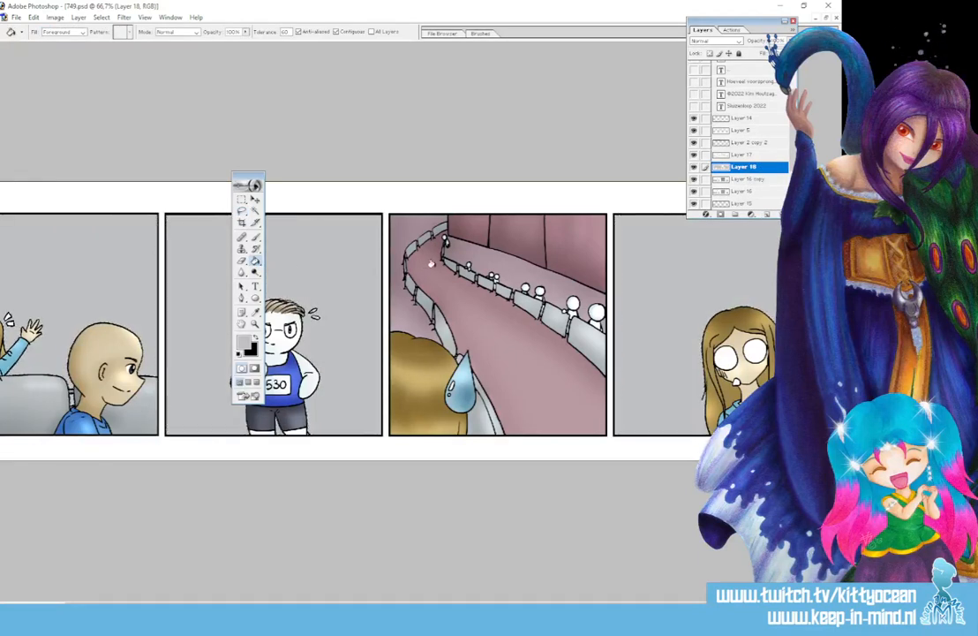
- Apply a blue-to-white Gradient Overlay to the filled background layer and lower its opacity to a pale sky tint
key("ctrl+minus")
key("ctrl+minus")
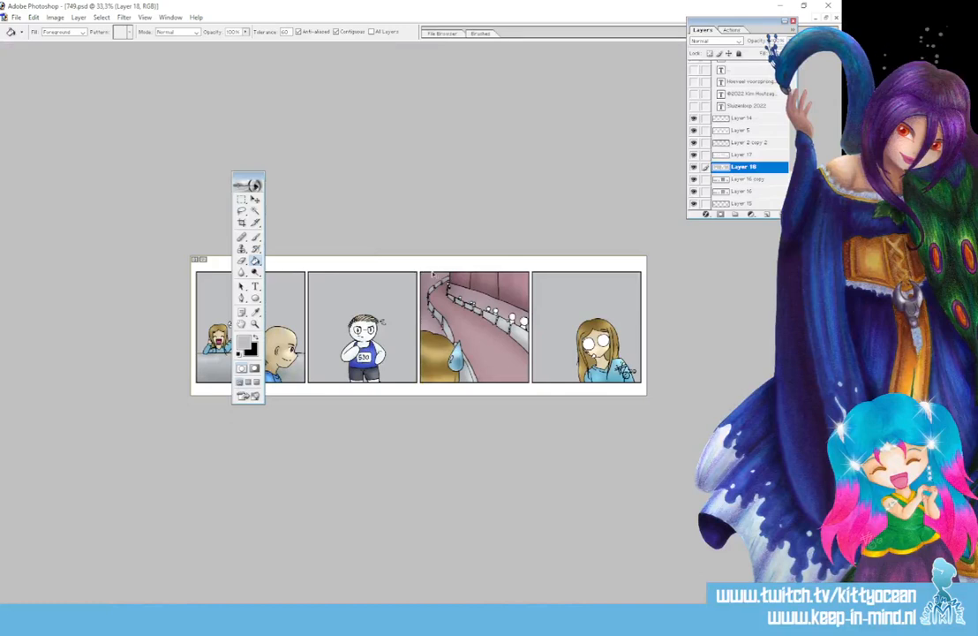
left_click_drag(133, 176, 134, 173)
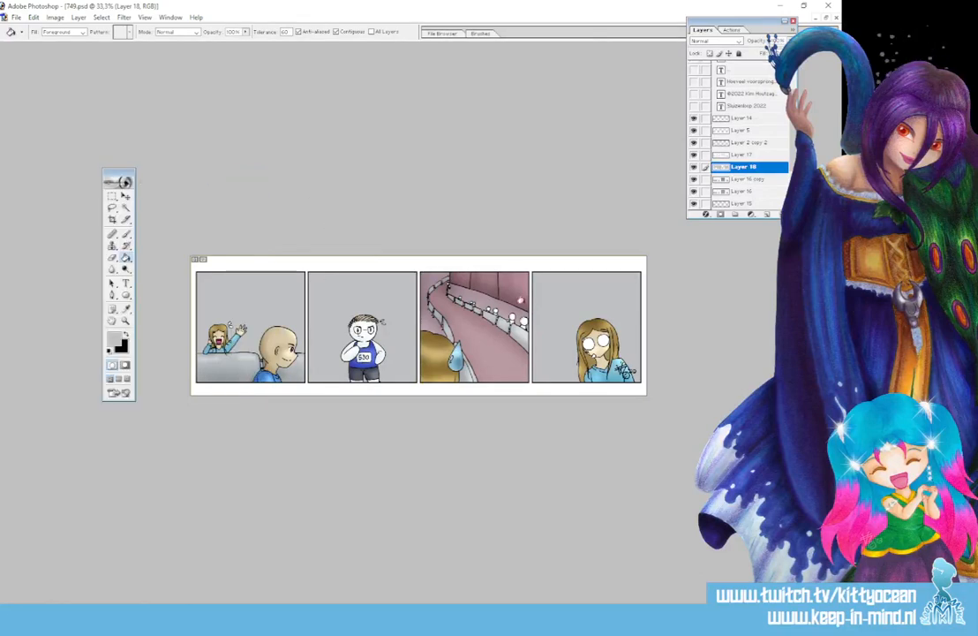
double_click(778, 172)
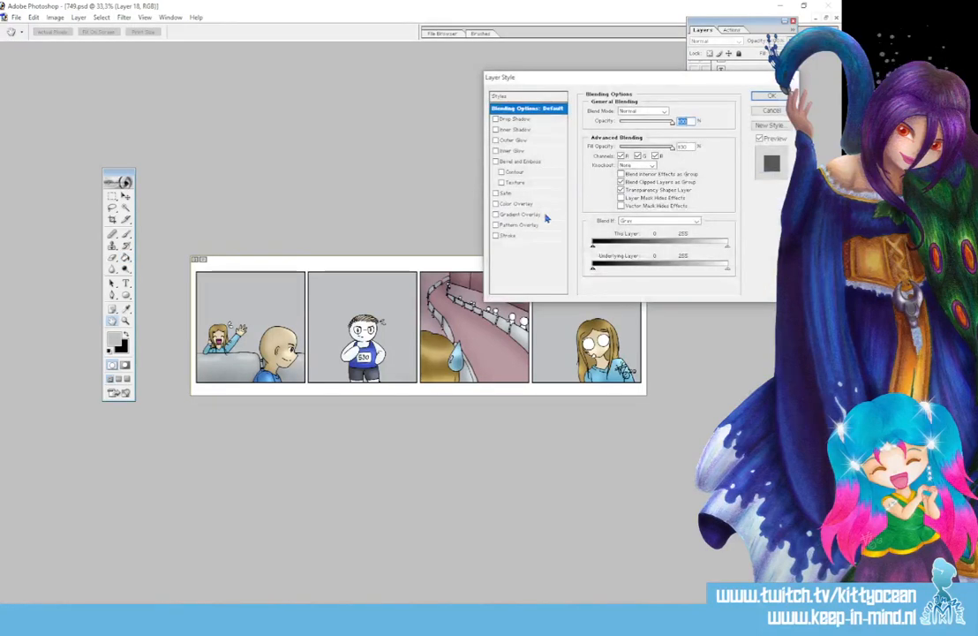
left_click(545, 215)
left_click(679, 133)
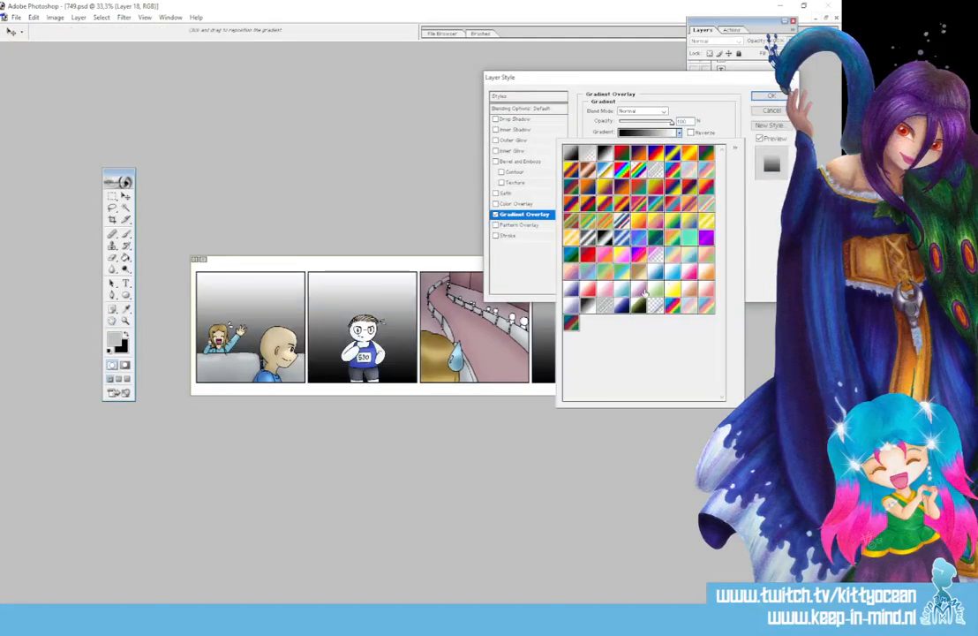
left_click(673, 273)
left_click(770, 96)
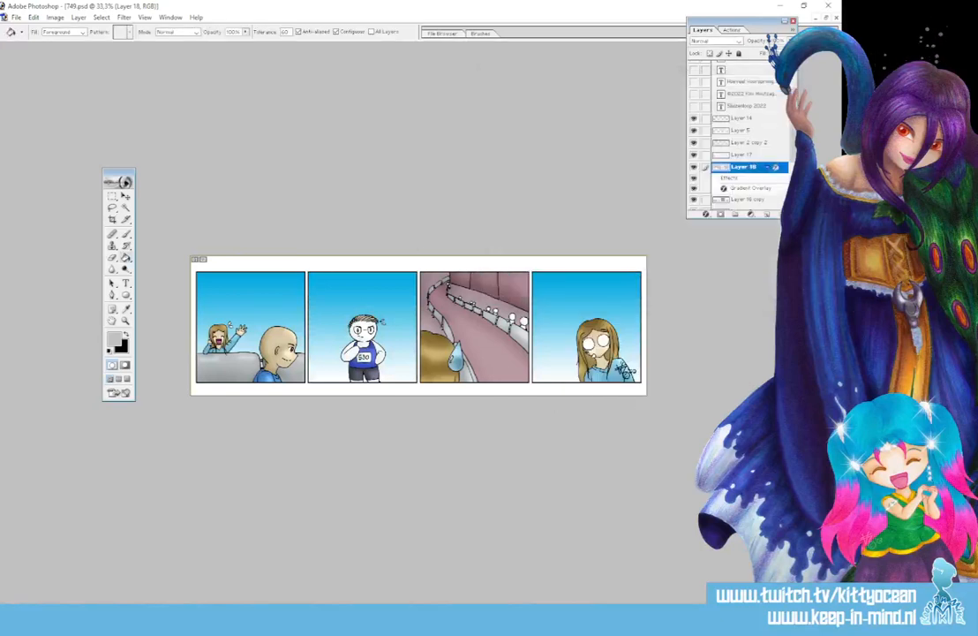
left_click_drag(784, 41, 751, 53)
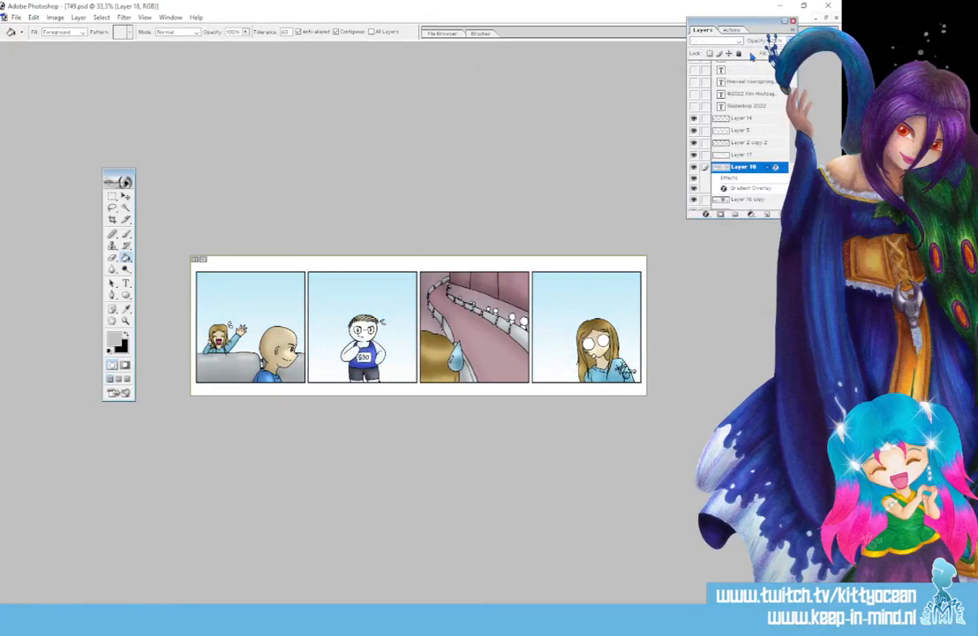
key("Return")
- Add a new empty layer directly above Layer 17
mouse_move(792, 141)
left_mouse_down()
mouse_move(792, 175)
mouse_move(791, 126)
left_mouse_up()
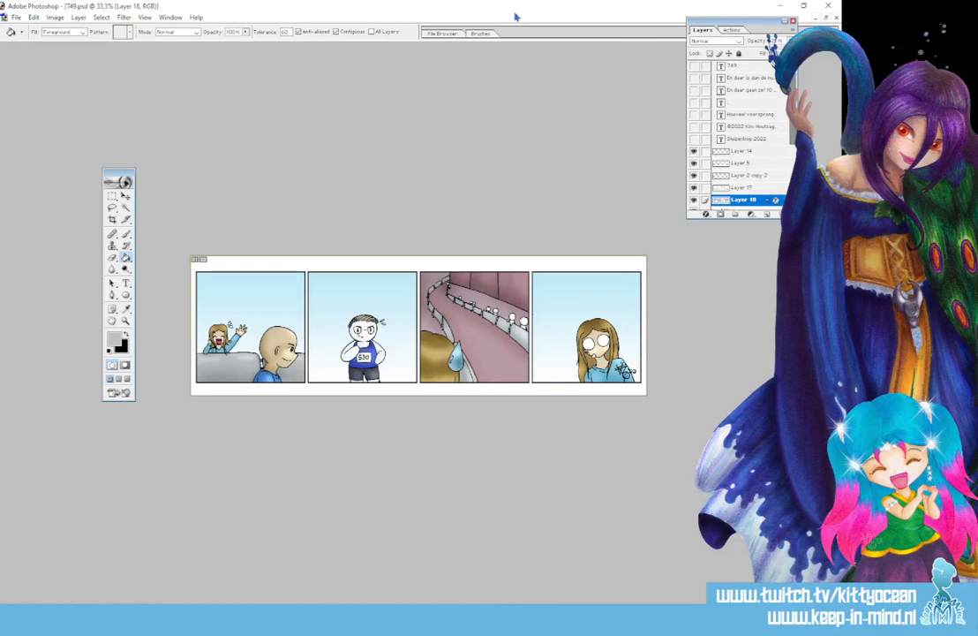
left_click(482, 33)
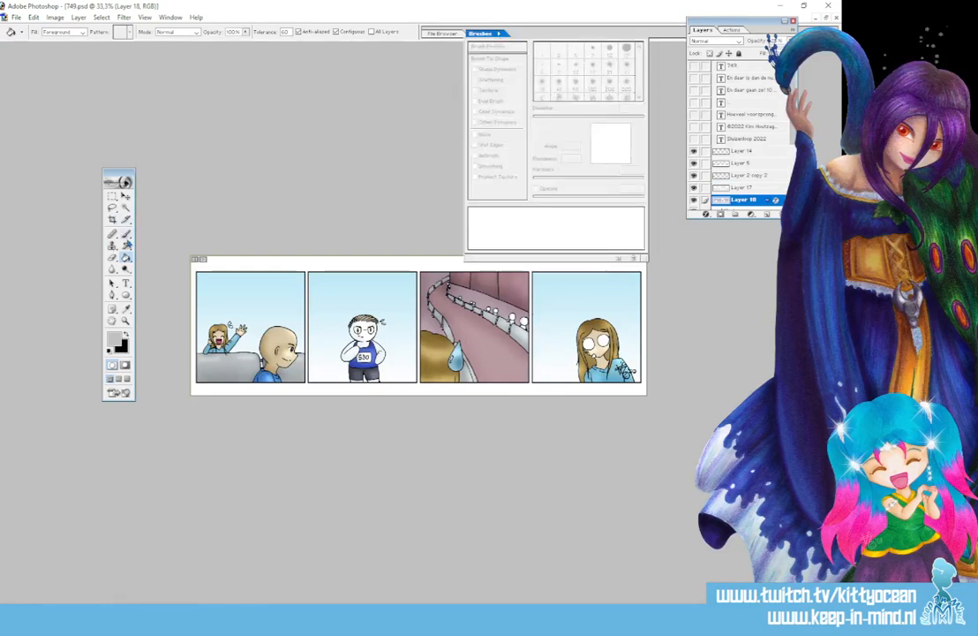
left_click(126, 233)
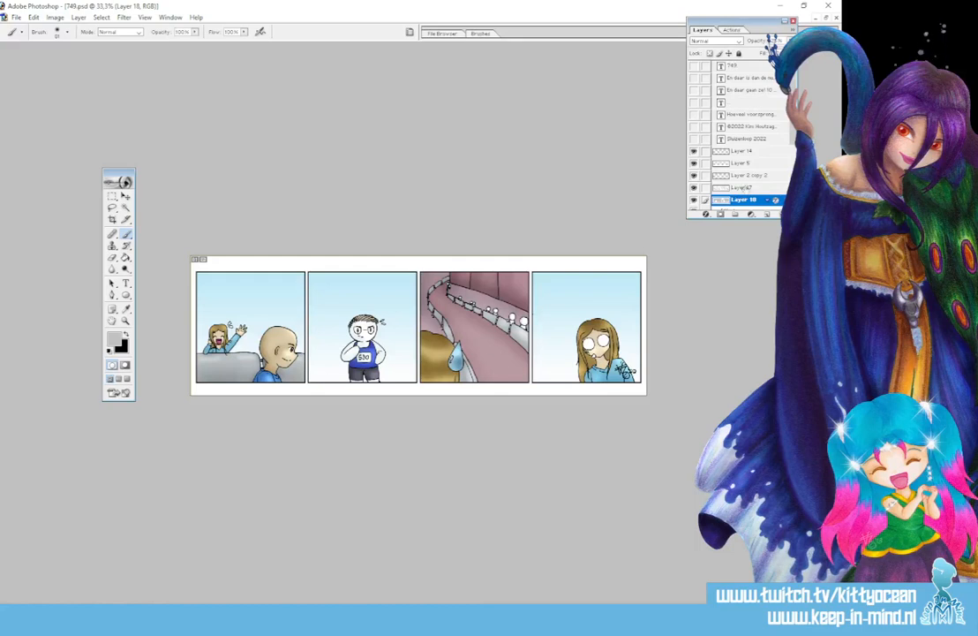
left_click_drag(737, 200, 733, 188)
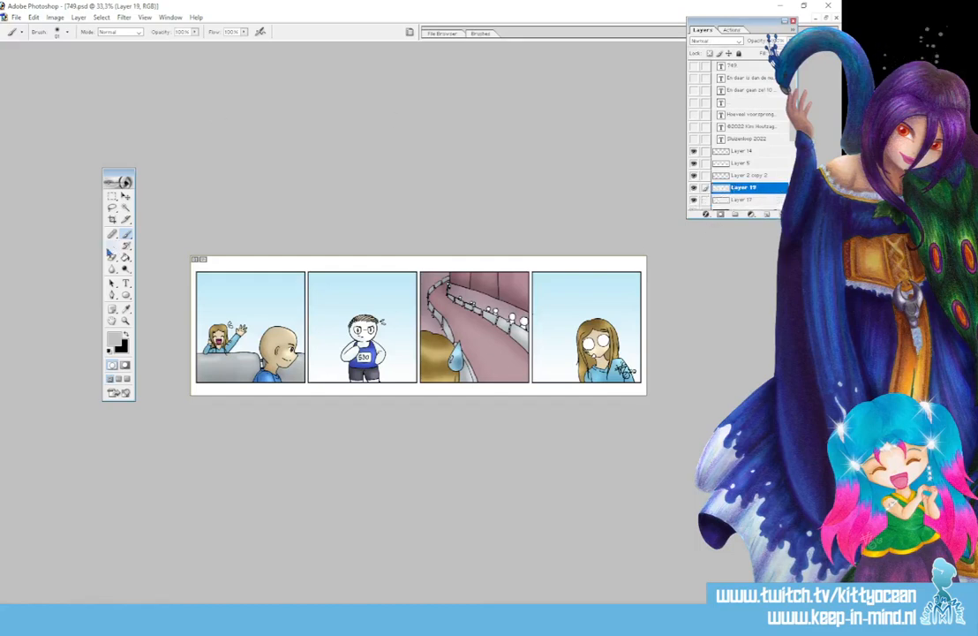
- Marquee-select the entire fourth panel and open the Tone filter at the radiating-line tones of the CTHDM04-300 set
left_click(112, 195)
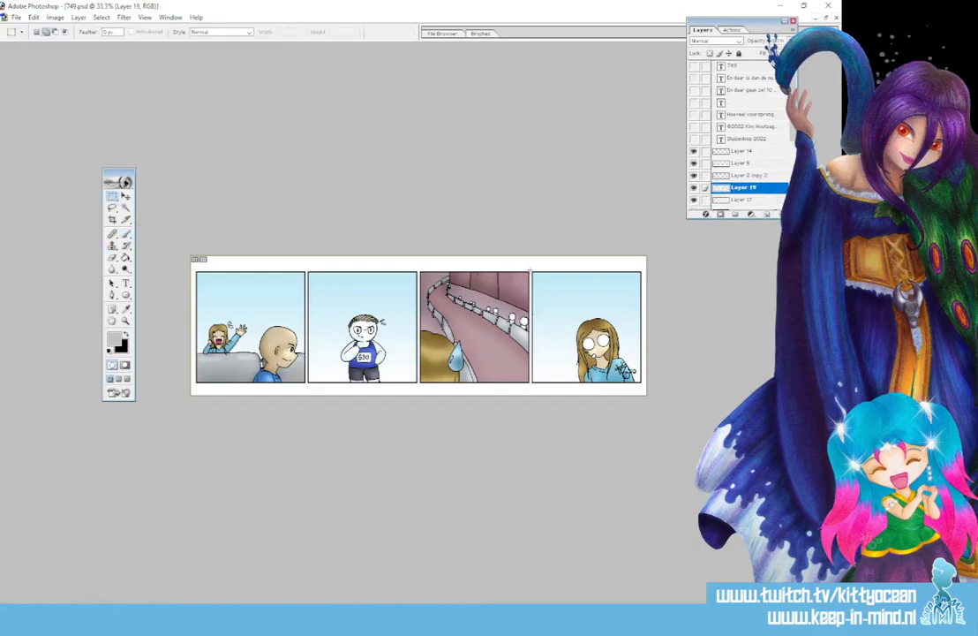
left_click_drag(558, 327, 643, 395)
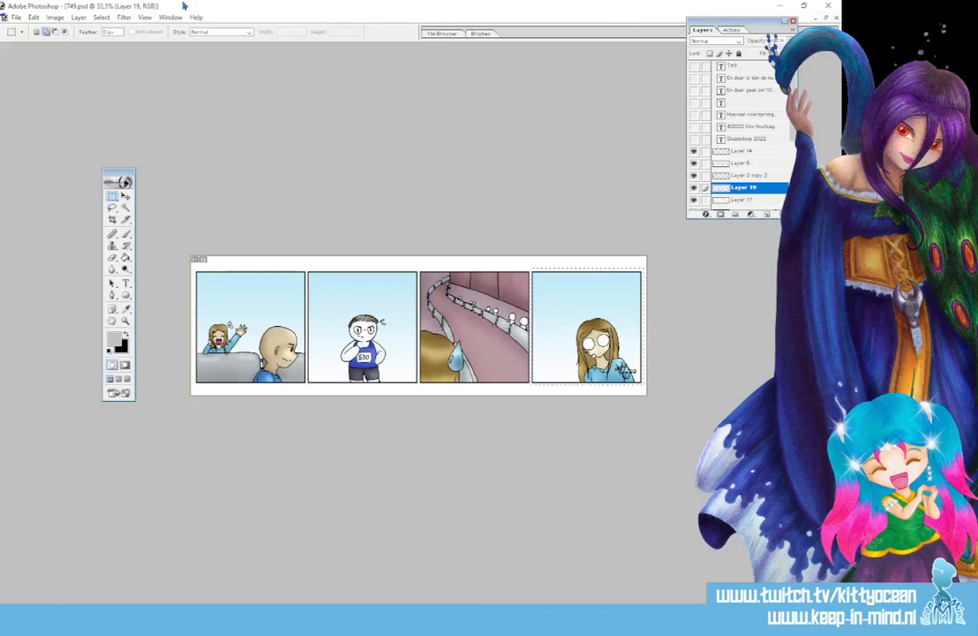
left_click(125, 18)
mouse_move(163, 240)
left_click(269, 240)
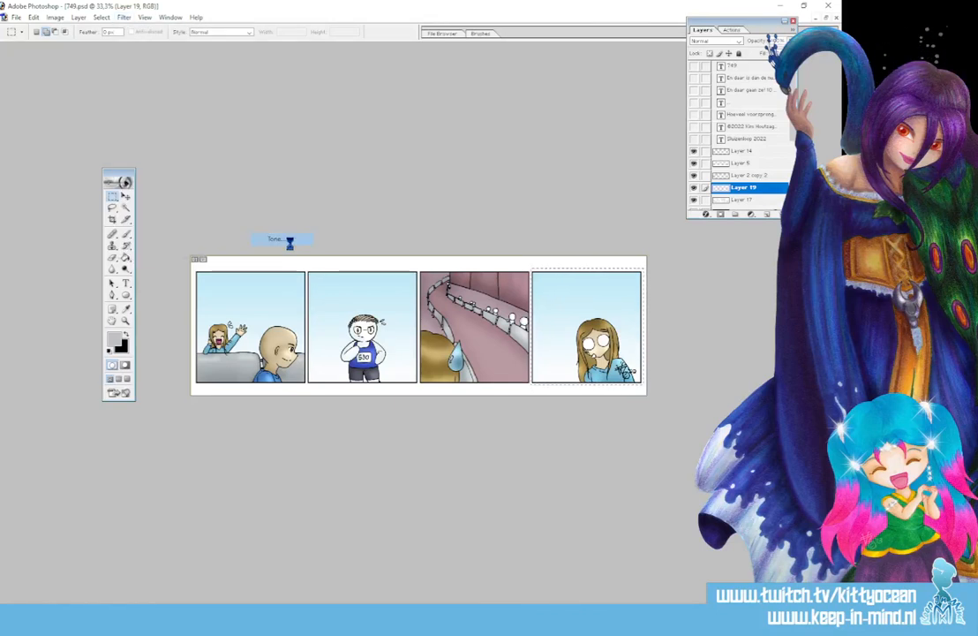
scroll(617, 353, "down", 5)
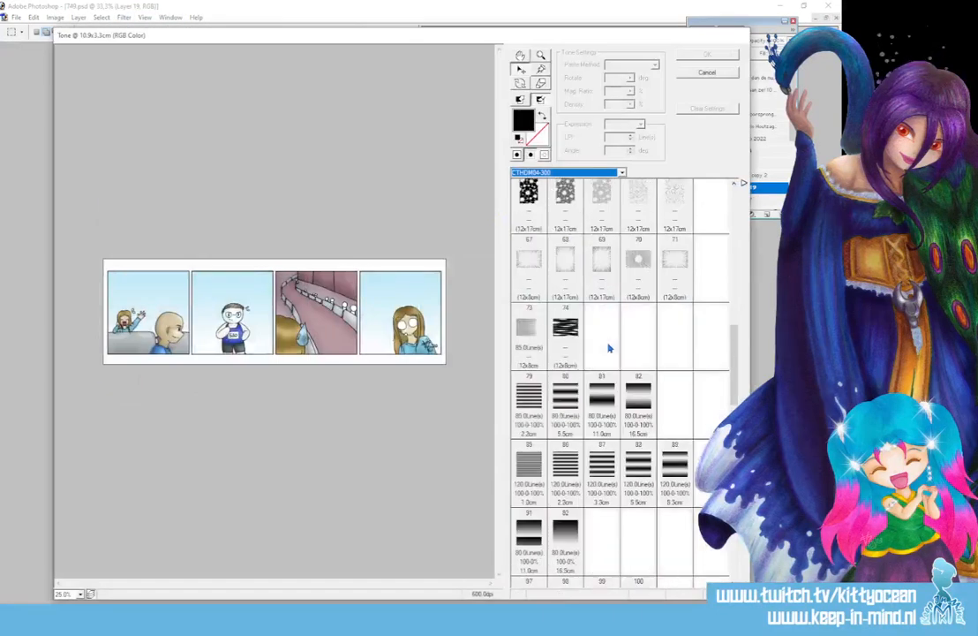
- Try tones 67, 71 and 68 on the fourth panel, reducing the magnification ratio to 35.7%
left_click(524, 237)
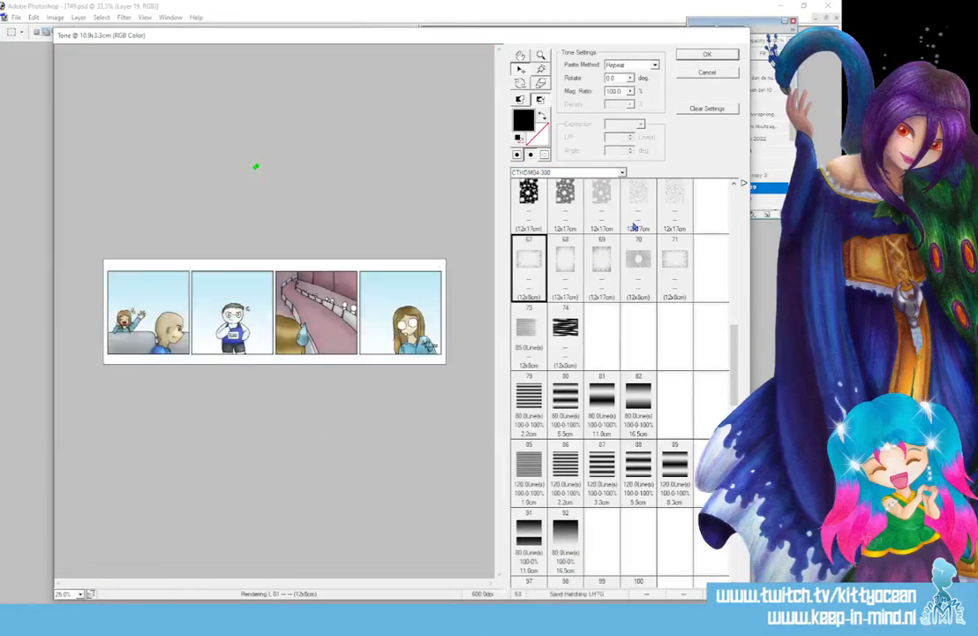
left_click(674, 261)
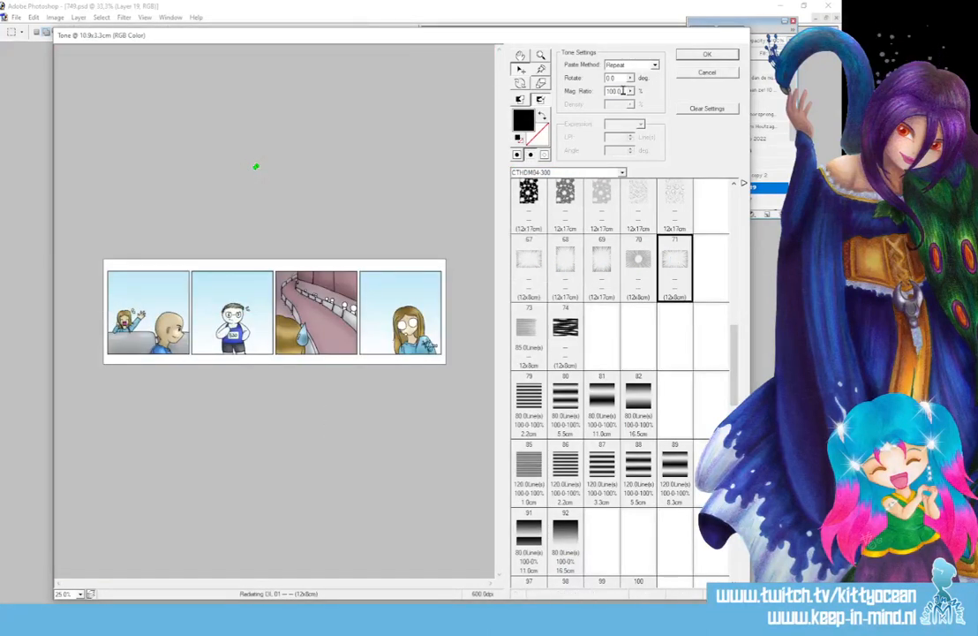
left_click(540, 263)
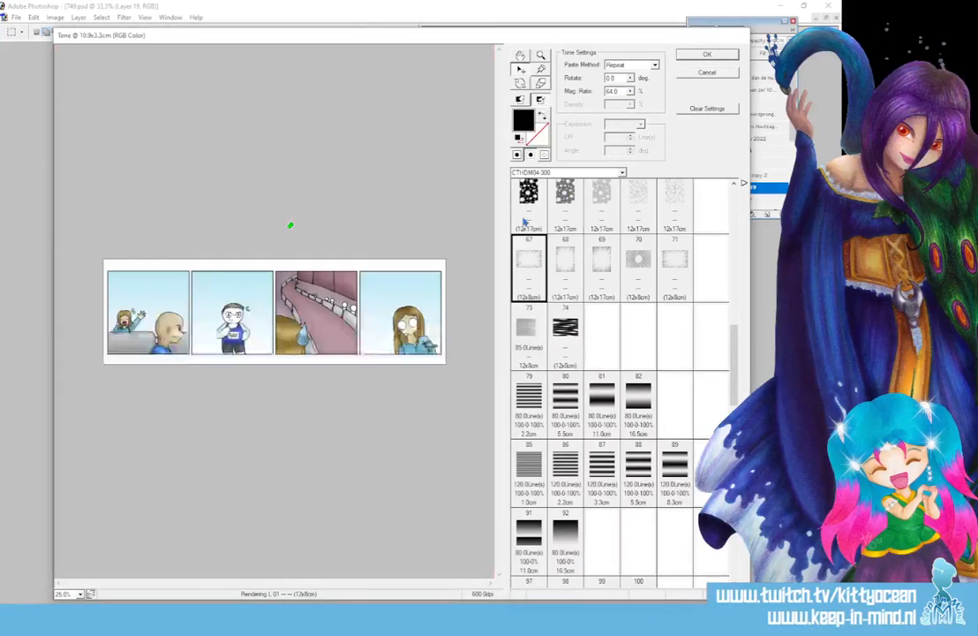
left_click(629, 91)
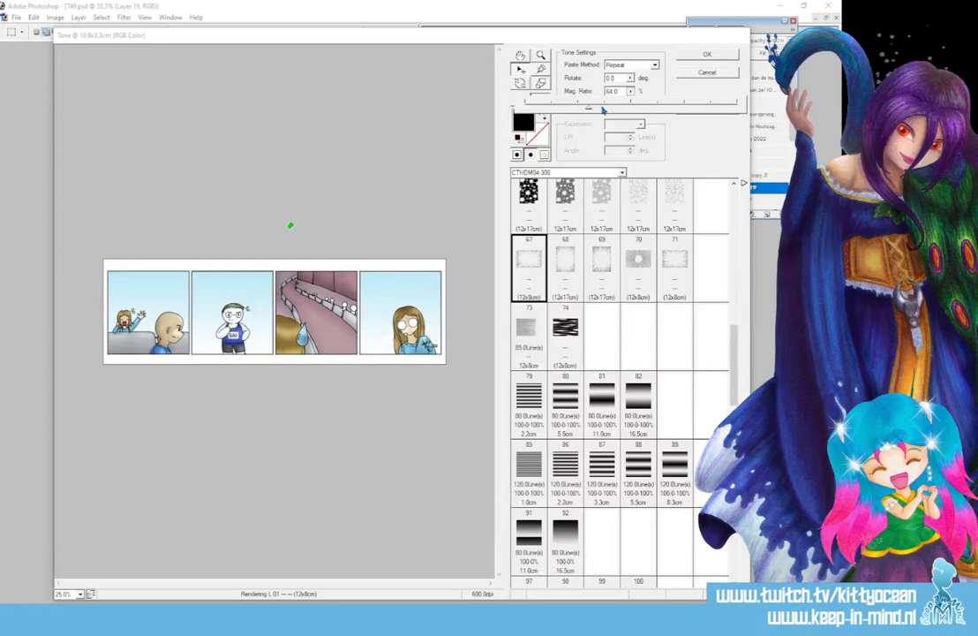
left_click_drag(589, 111, 584, 110)
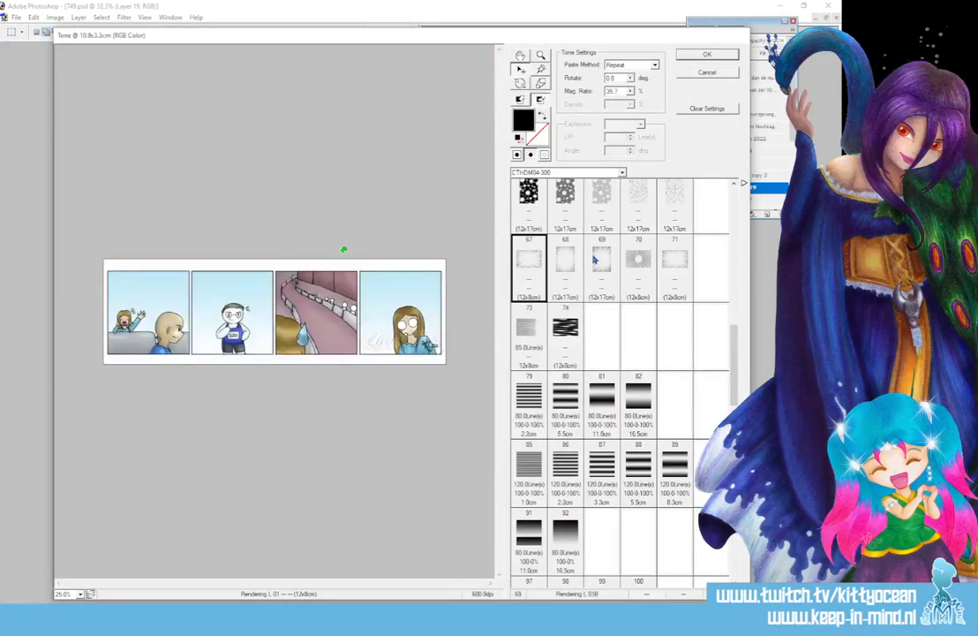
left_click(568, 259)
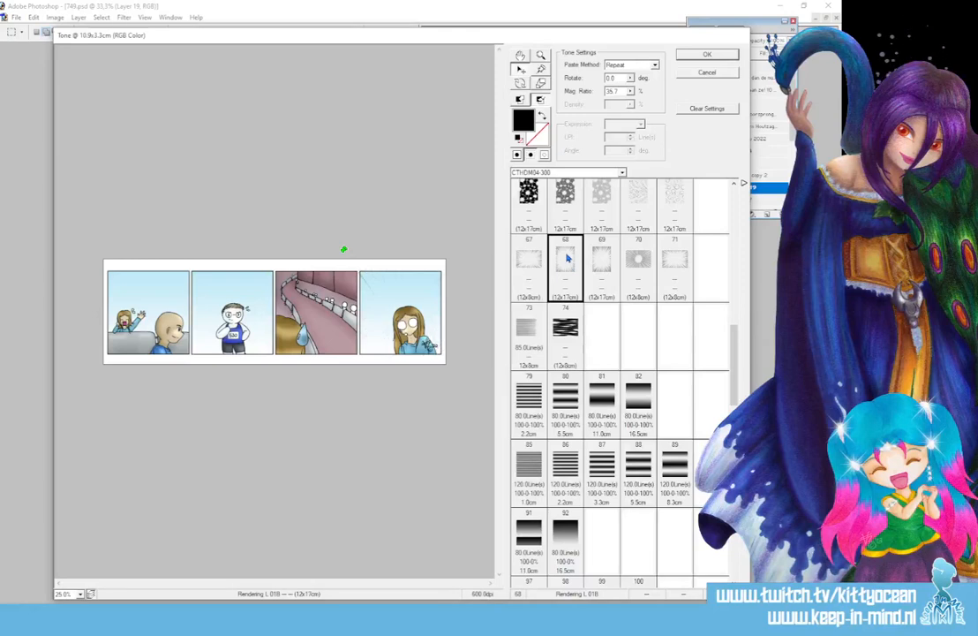
- Apply tone 69 to the fourth panel at a magnification ratio of 21.7%, and deselect the panel
left_click(601, 259)
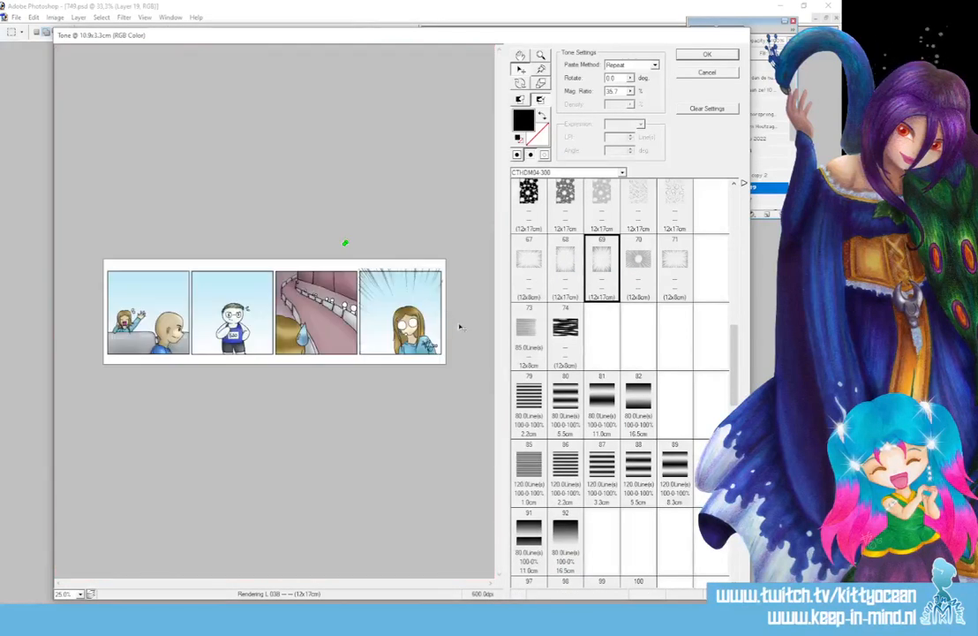
left_click(630, 93)
left_click_drag(556, 111, 451, 86)
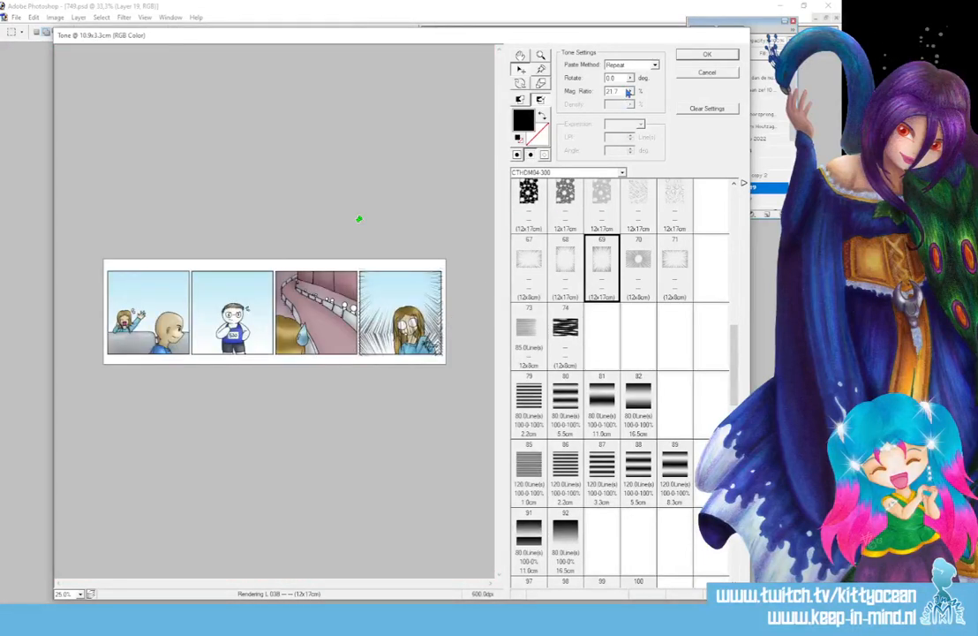
left_click(680, 54)
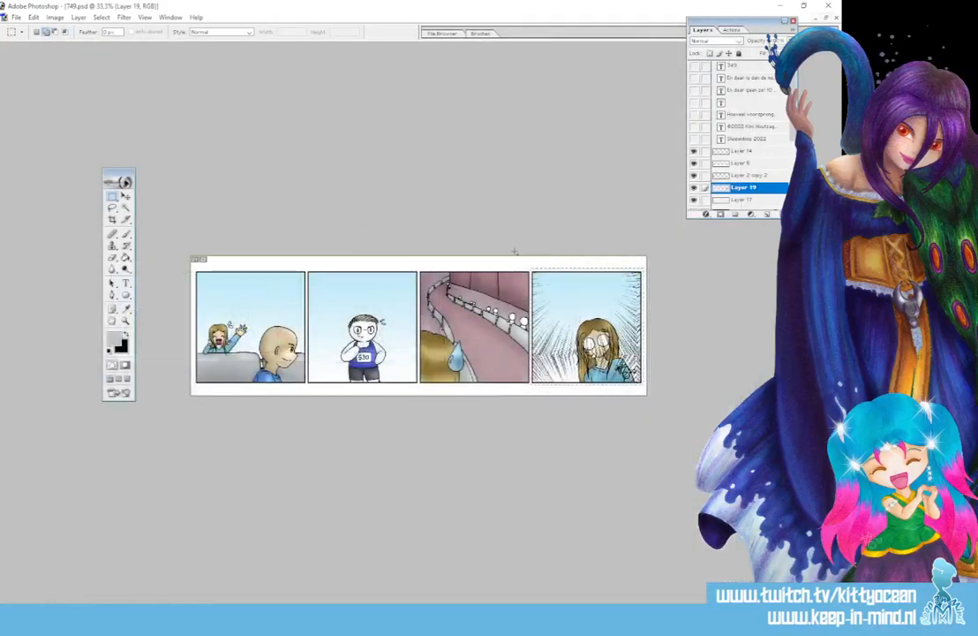
key("ctrl+d")
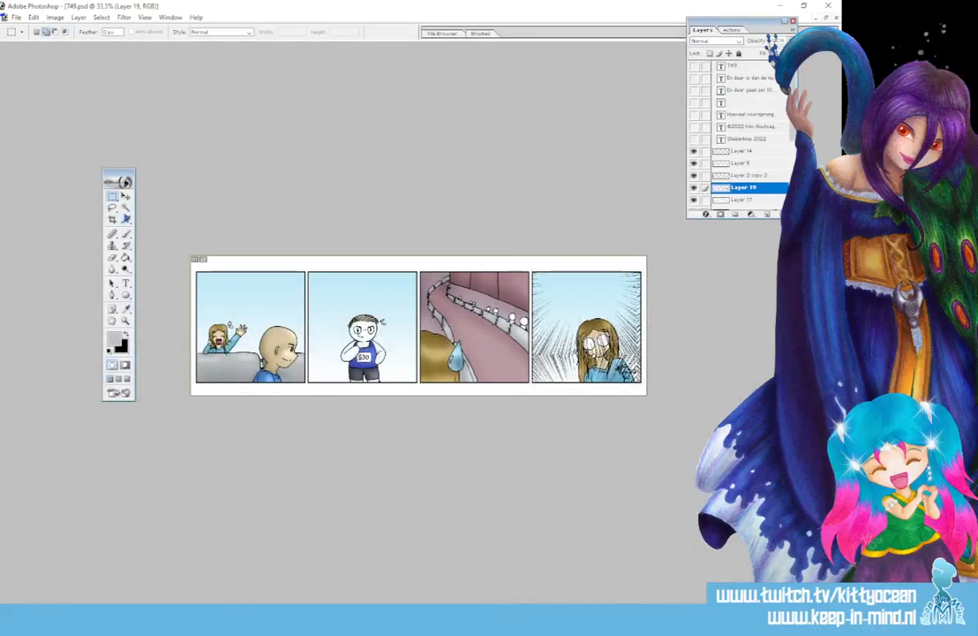
- Delete the tone lines from the lower third of the fourth panel on Layer 19
left_click_drag(527, 351, 672, 404)
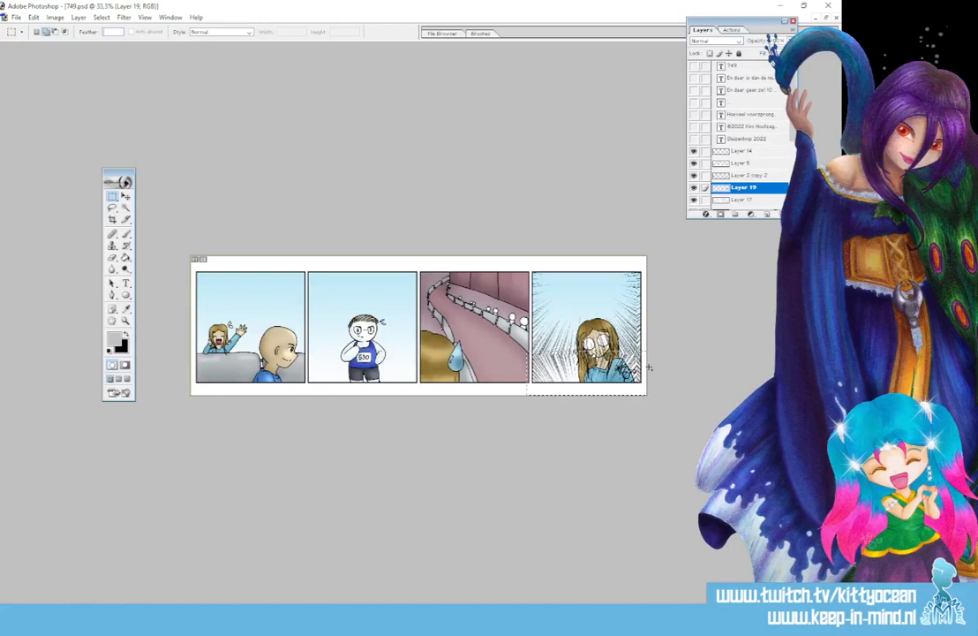
key("Return")
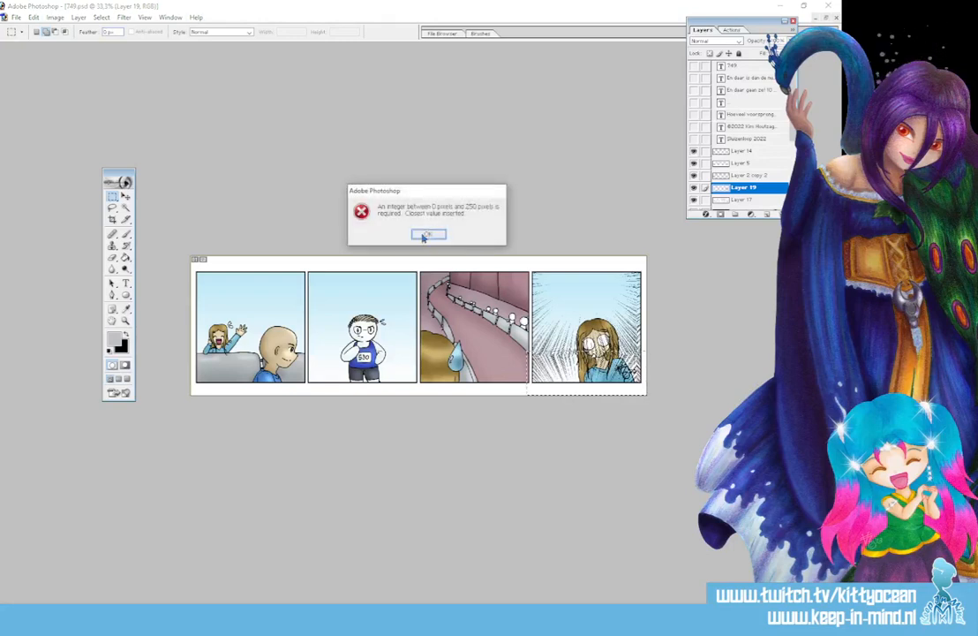
left_click(424, 235)
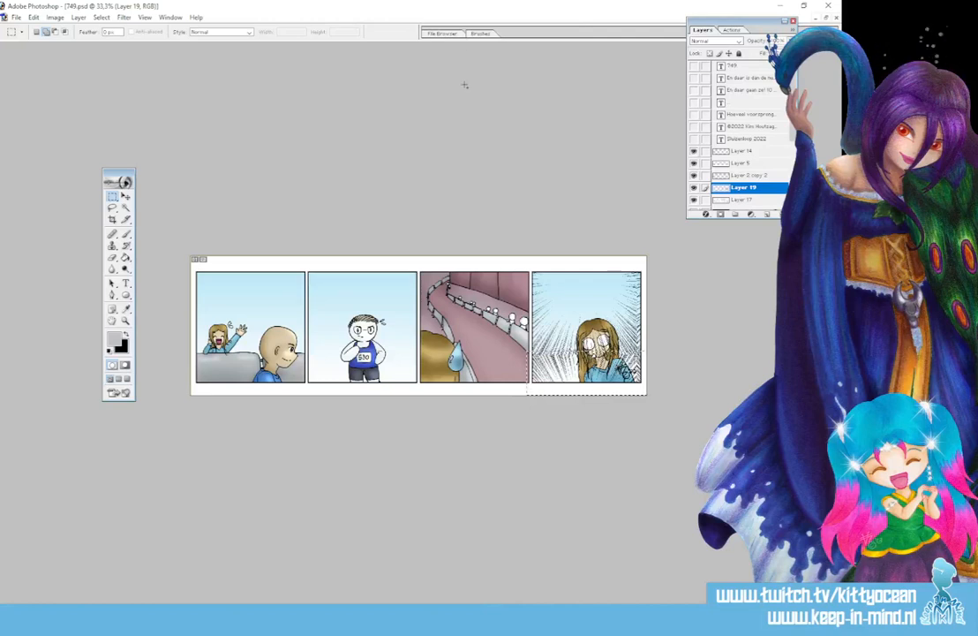
key("Delete")
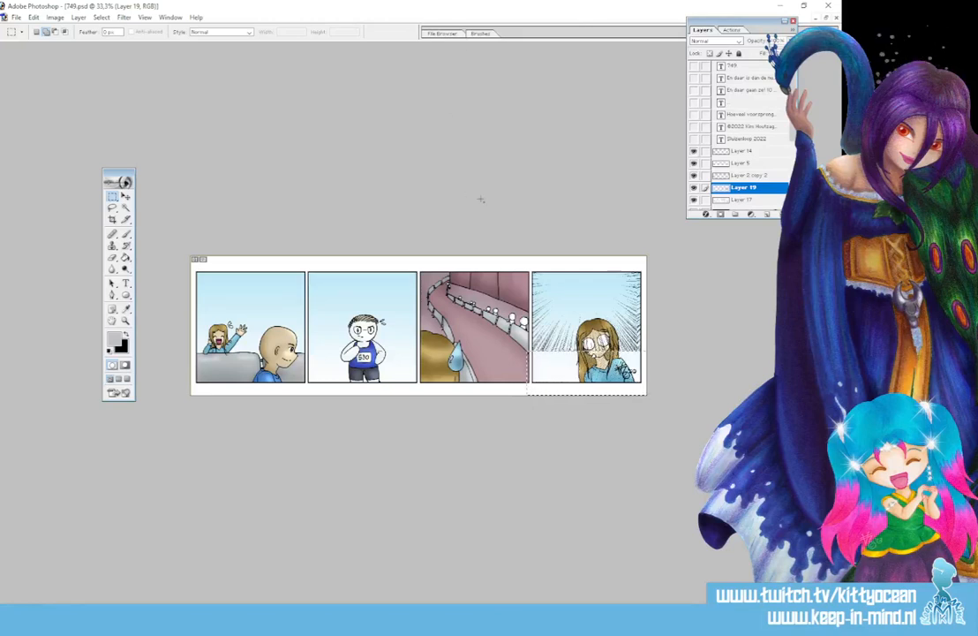
key("ctrl+d")
- Delete the narrow strip of tone lines along the fourth panel's right border, and clear the selection
left_click_drag(638, 265, 665, 360)
key("Delete")
key("ctrl+d")
key("super")
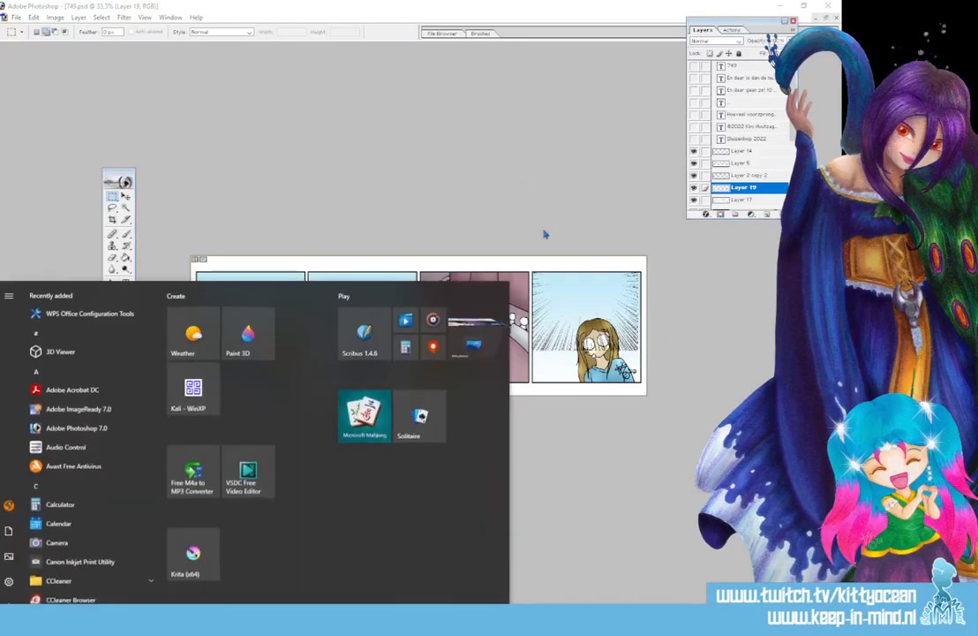
key("super")
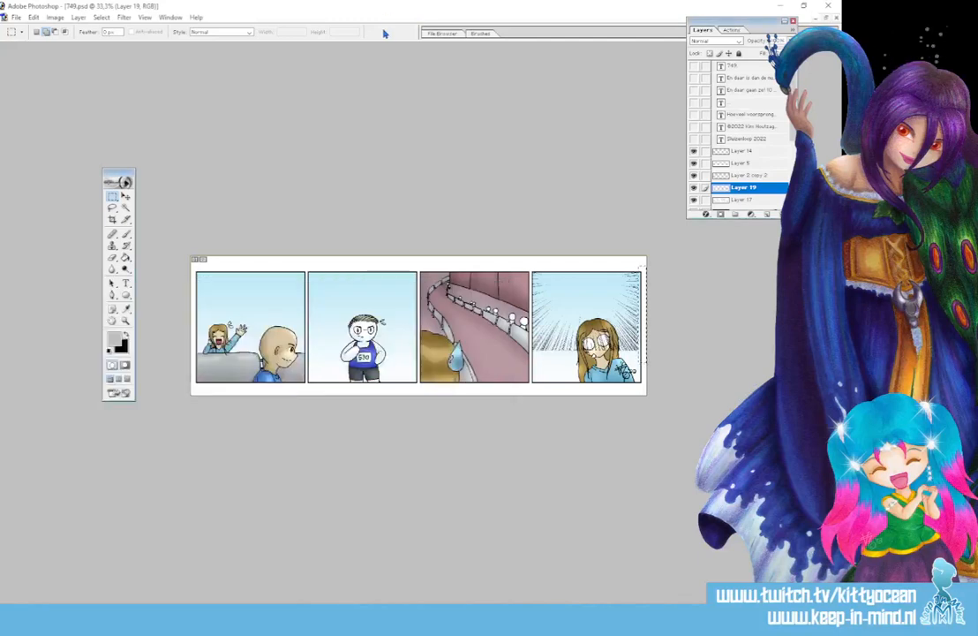
- Transform the remaining tone lines to about 107.5% width and 82.7% height, stretching them past the panel's right border
left_click(126, 196)
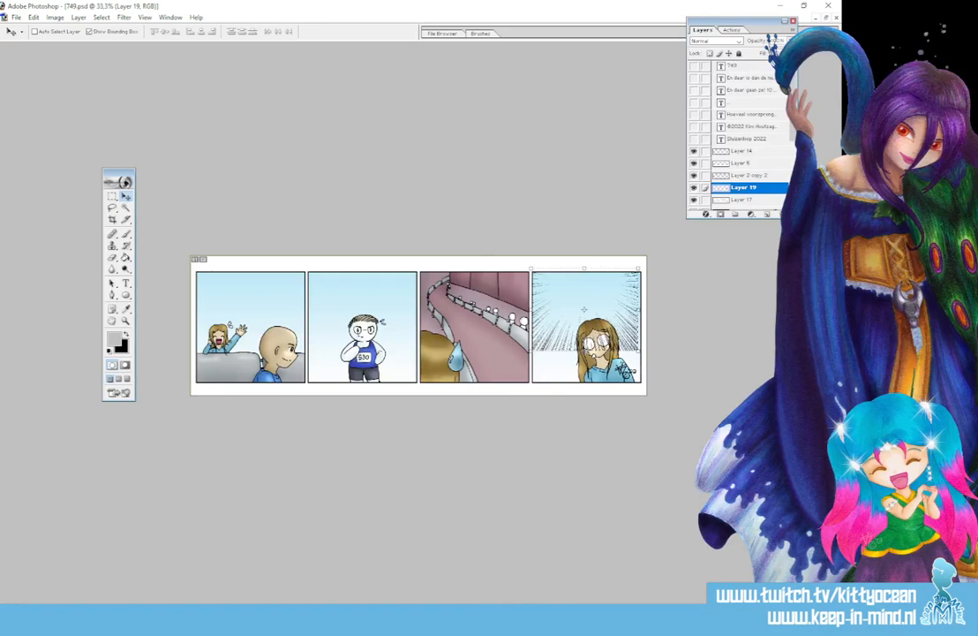
left_click_drag(585, 351, 584, 336)
left_click_drag(643, 301, 651, 299)
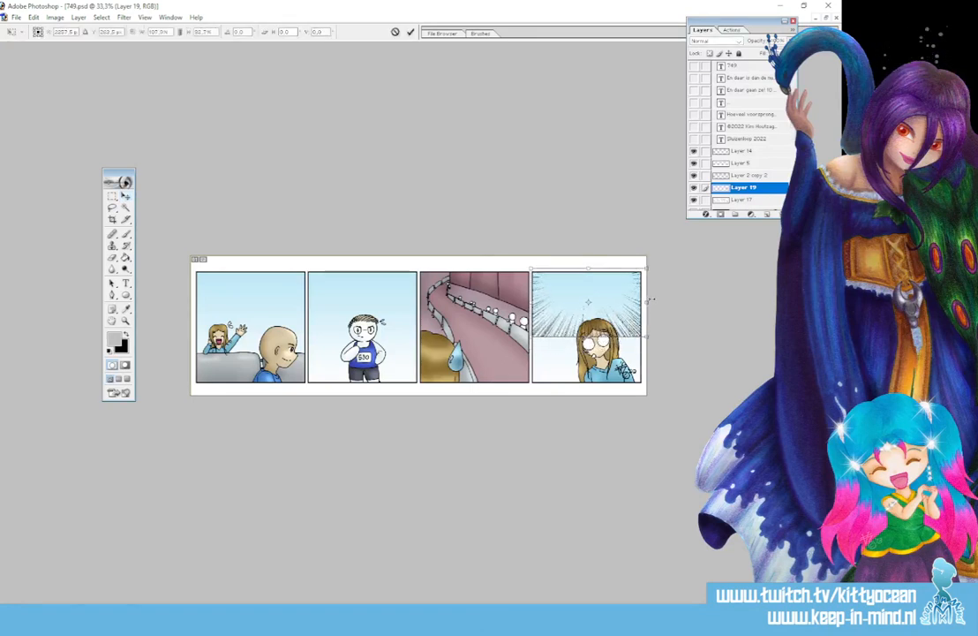
left_click(410, 33)
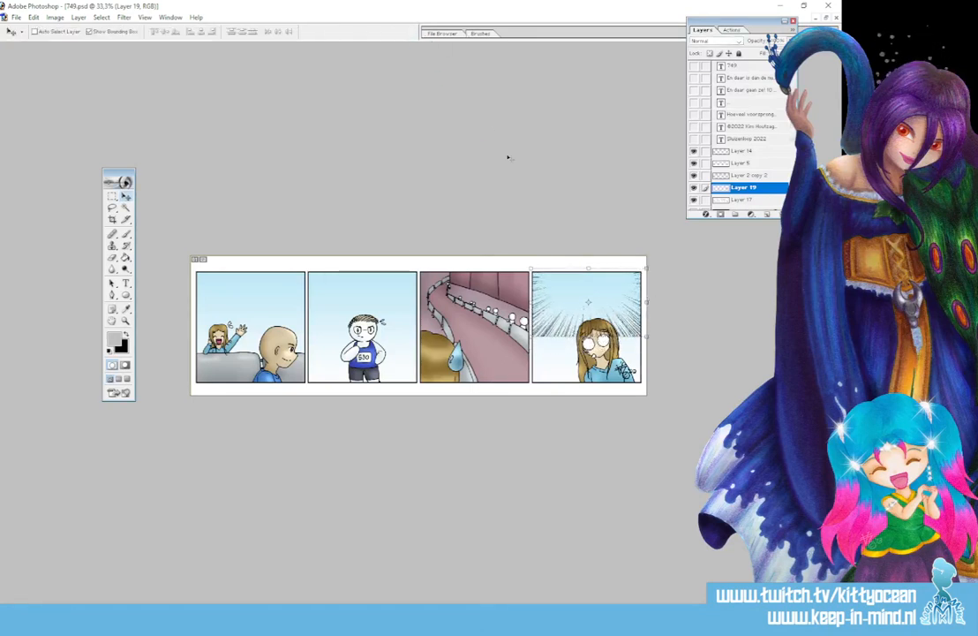
- Erase the lower ends of the tone lines around the girl's head with a soft 200 px eraser
key("e")
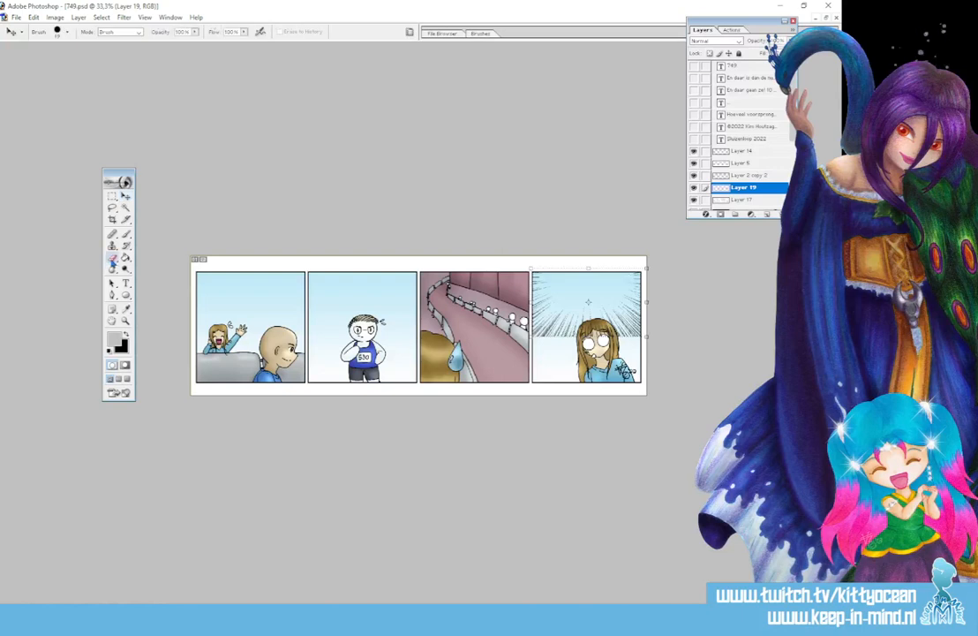
left_click(480, 34)
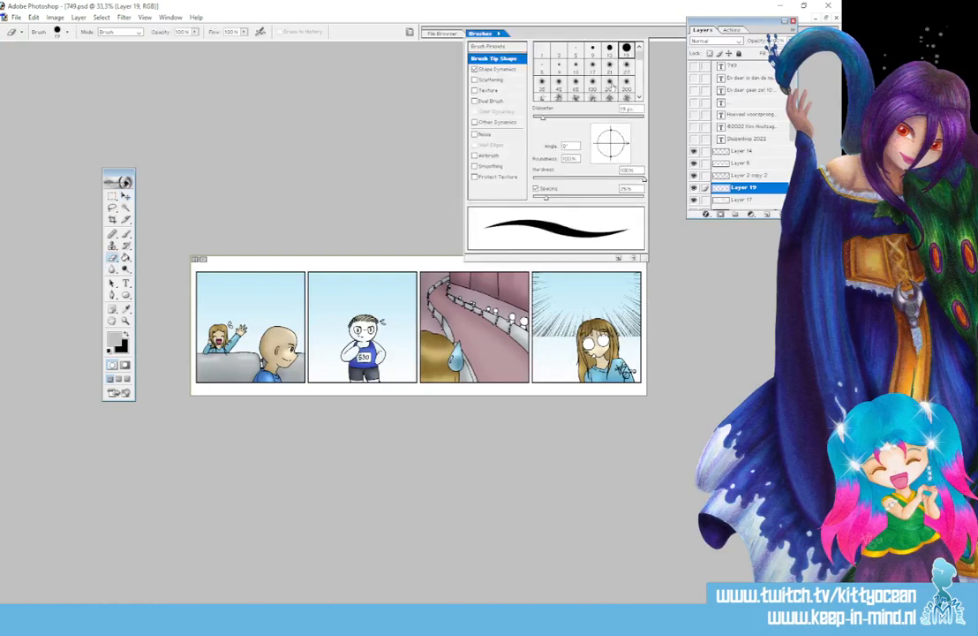
left_click(611, 85)
left_click(456, 260)
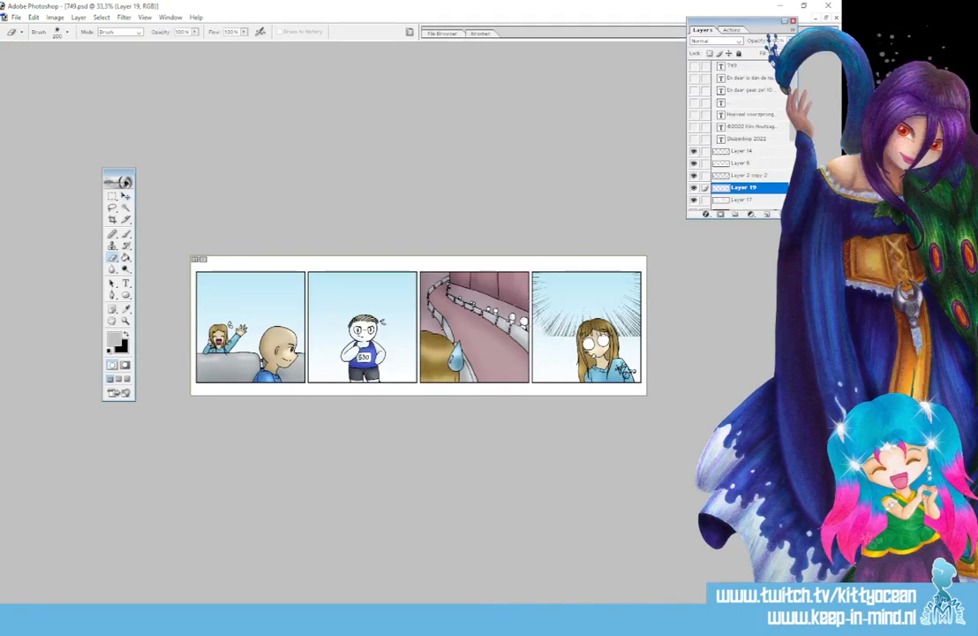
mouse_move(547, 343)
left_mouse_down()
mouse_move(546, 326)
mouse_move(564, 345)
mouse_move(587, 331)
mouse_move(635, 326)
left_mouse_up()
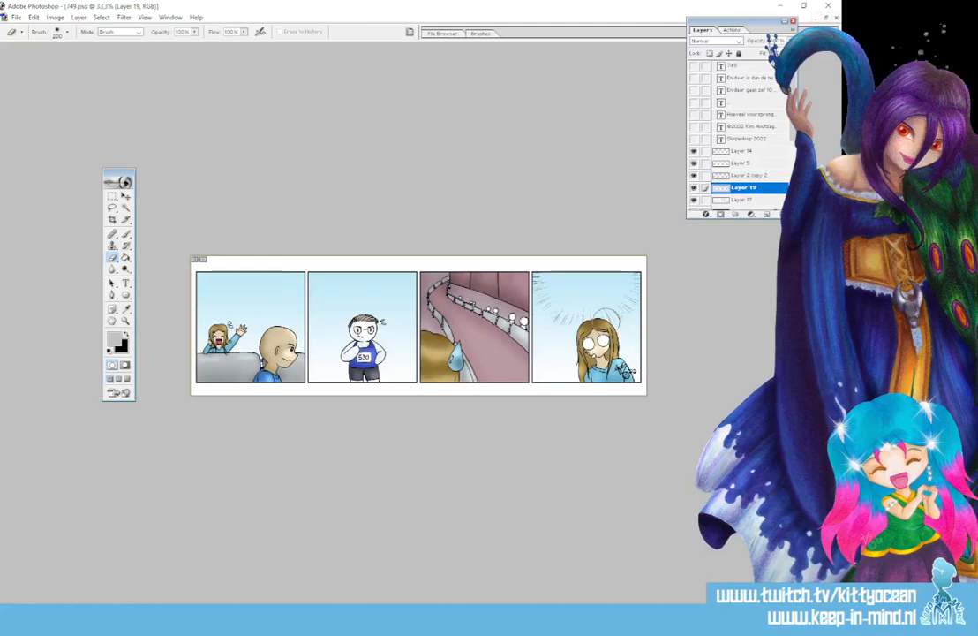
- Paint a soft white glow with a 300 px brush behind the fourth panel's tone lines, on a new layer below Layer 19
left_click(766, 214)
left_click_drag(753, 190, 738, 204)
left_click(109, 350)
left_click(126, 336)
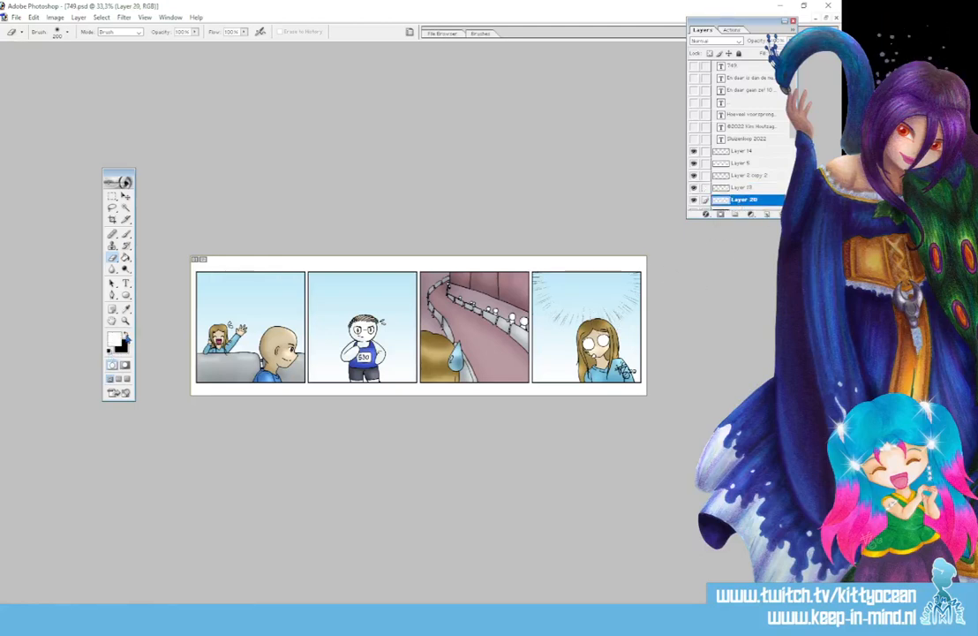
left_click(126, 235)
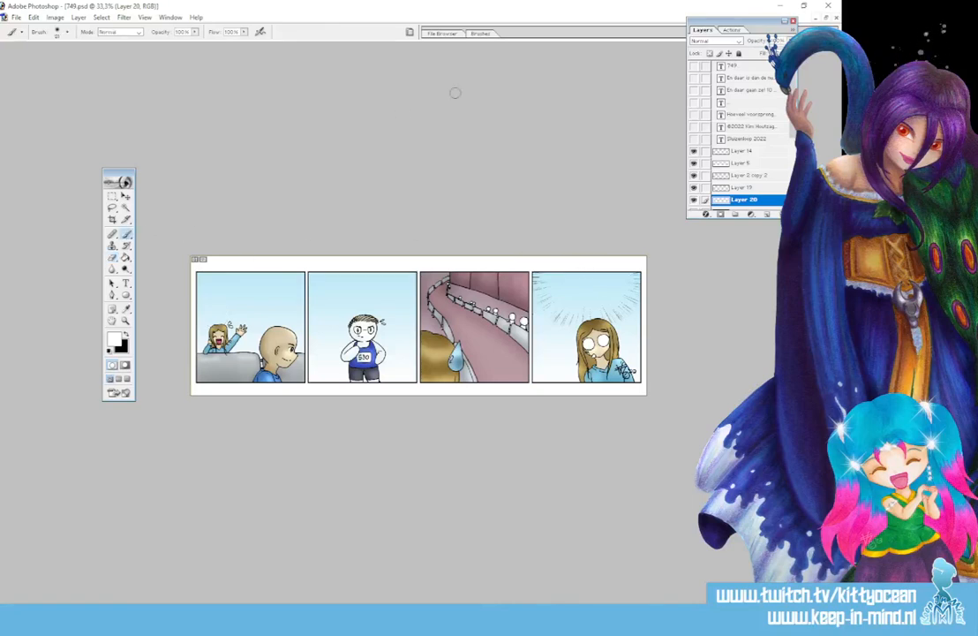
left_click(486, 34)
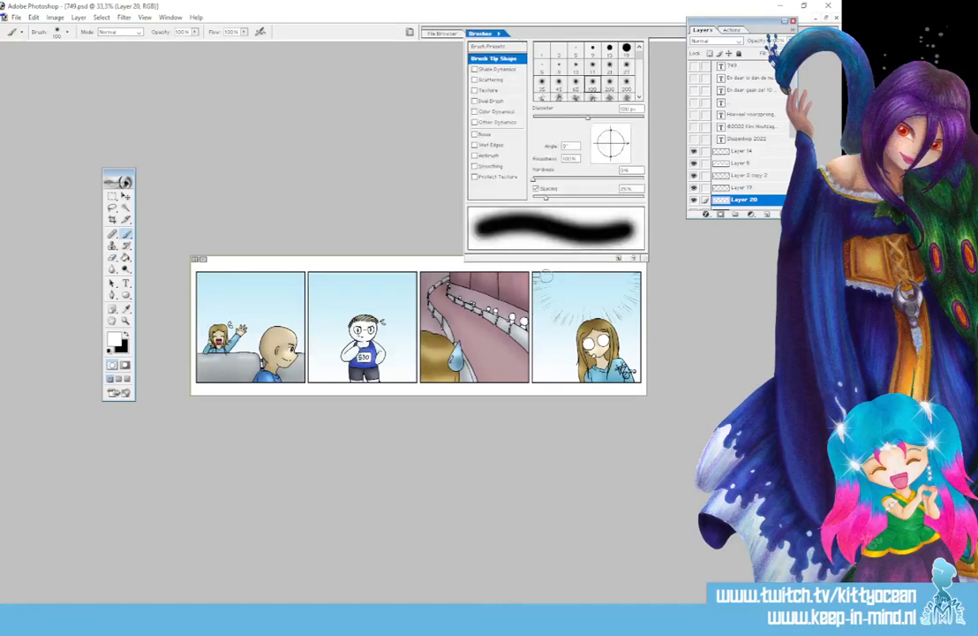
left_click(625, 85)
mouse_move(565, 283)
left_mouse_down()
mouse_move(614, 275)
mouse_move(591, 300)
left_mouse_up()
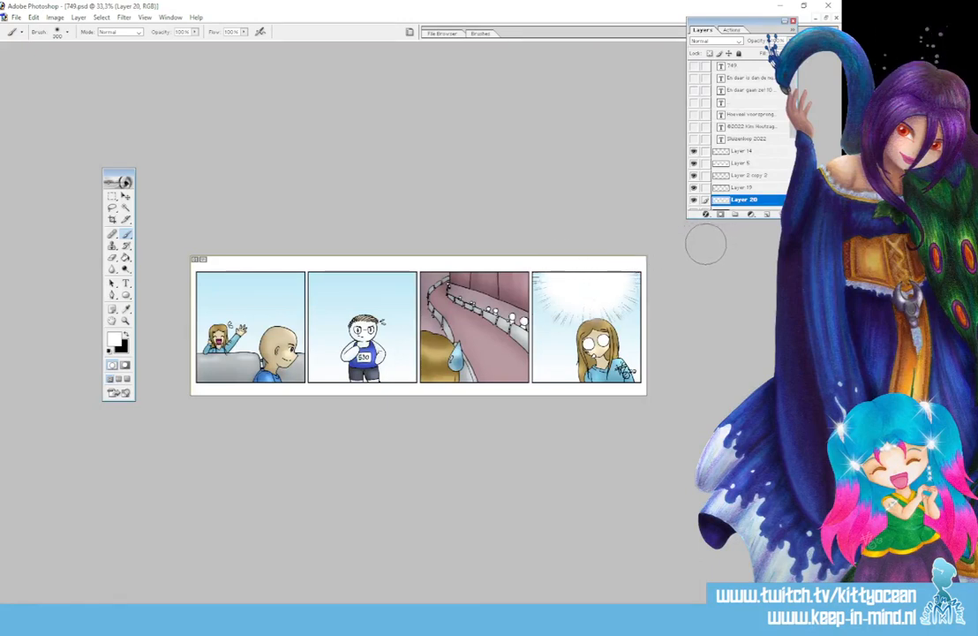
- Try duplicating Layer 19 with the tone lines, and undo the duplication
left_click(733, 187)
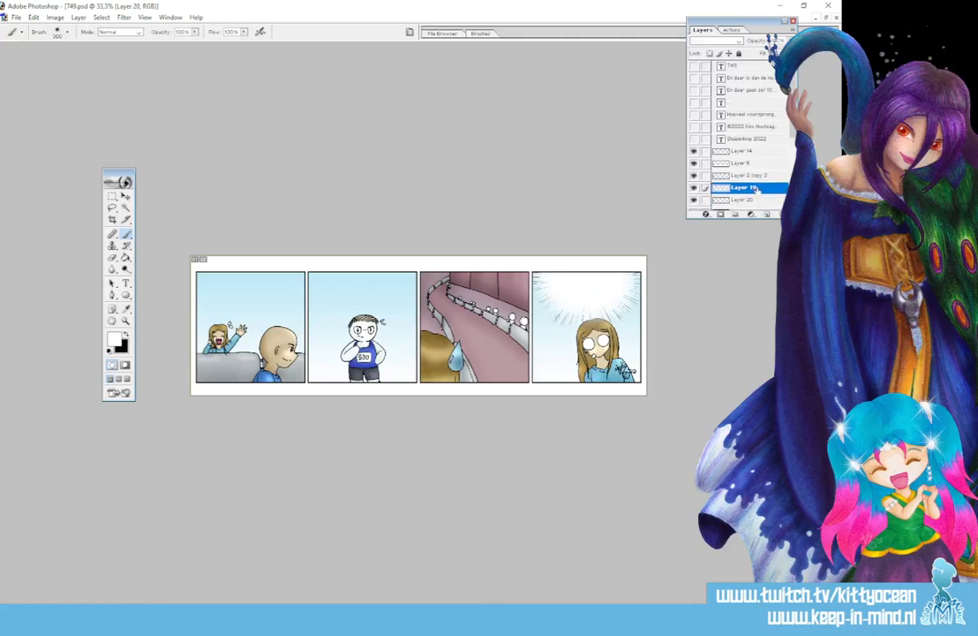
right_click(722, 188)
left_click(758, 219)
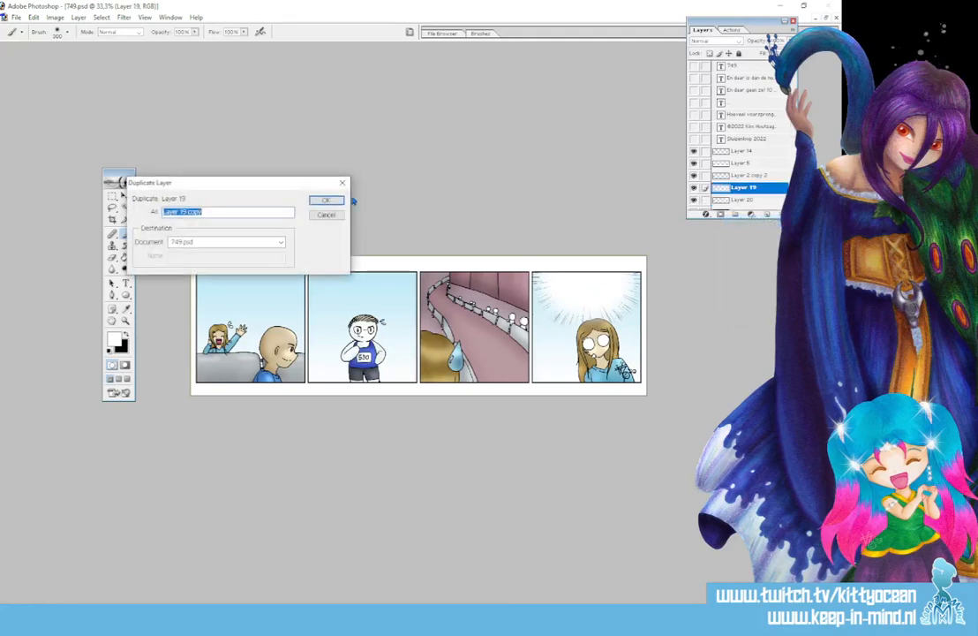
left_click(323, 197)
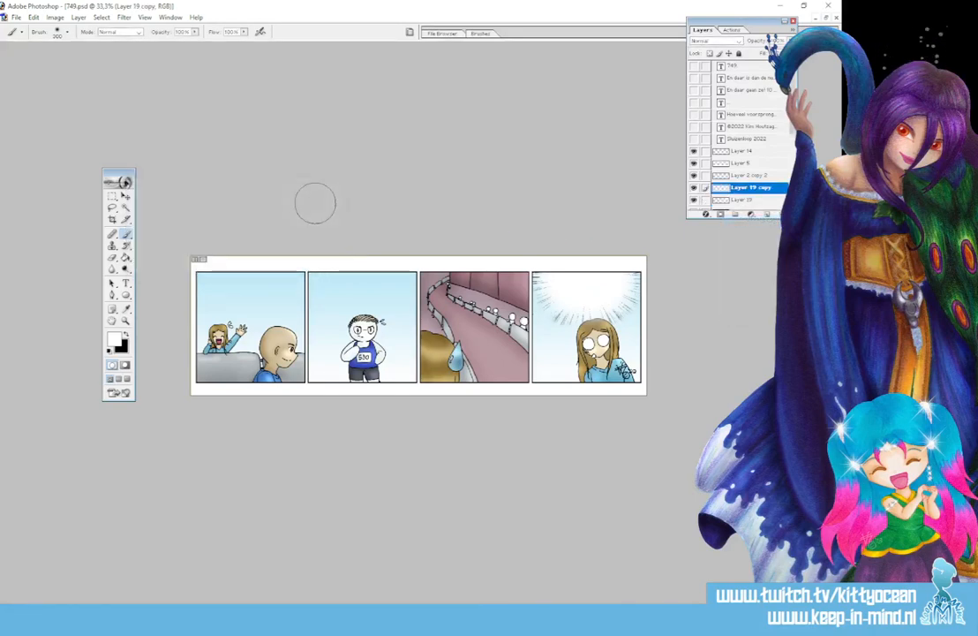
key("ctrl+z")
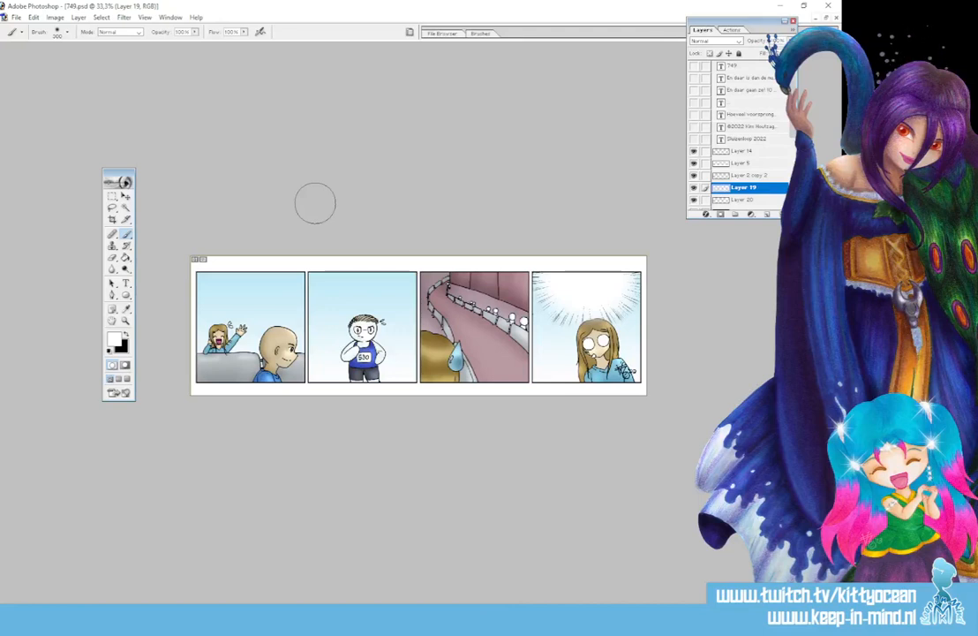
- Erase the white glow on Layer 20 around the girl's face in the fourth panel with a 200 px eraser
key("ctrl+plus")
key("ctrl+plus")
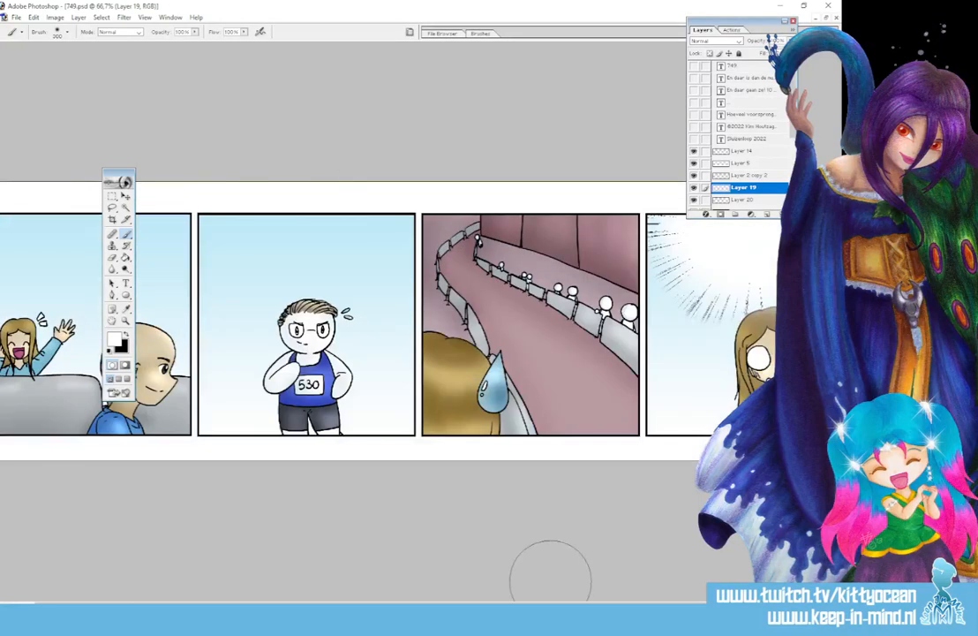
left_click_drag(557, 606, 589, 605)
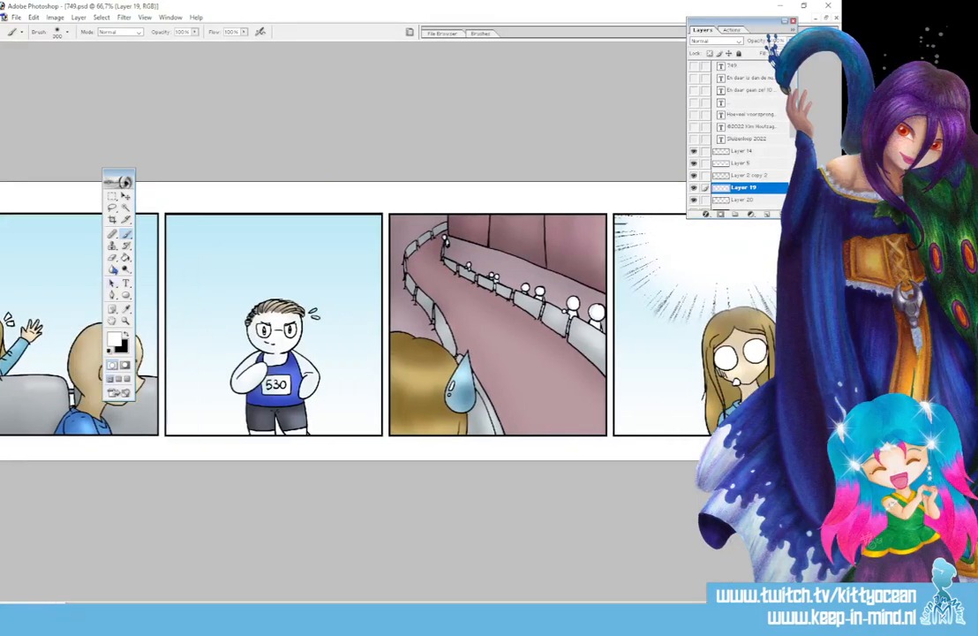
left_click(112, 257)
left_click(748, 201)
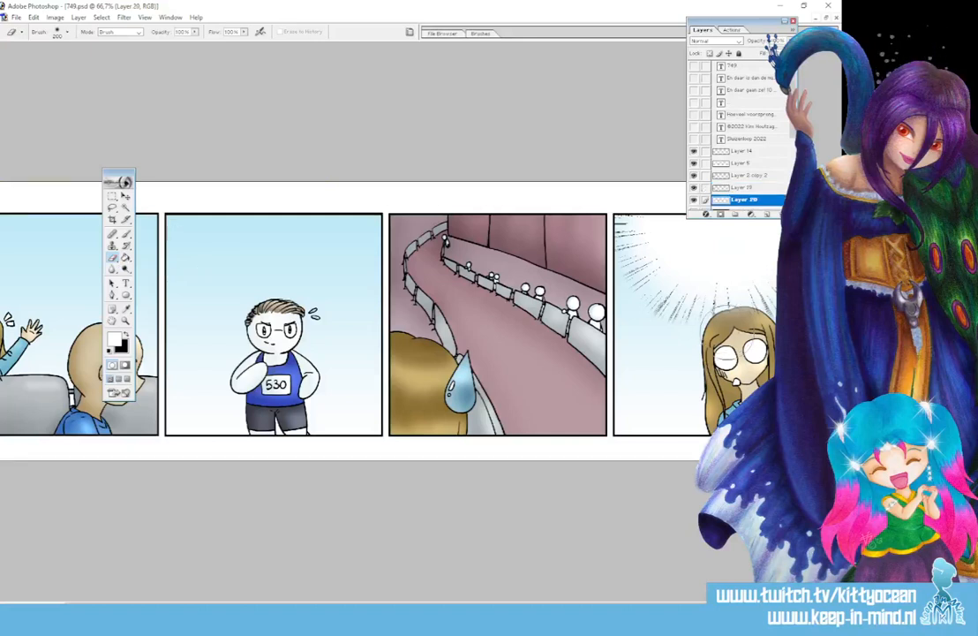
mouse_move(729, 353)
left_mouse_down()
mouse_move(664, 319)
mouse_move(693, 323)
mouse_move(658, 322)
left_mouse_up()
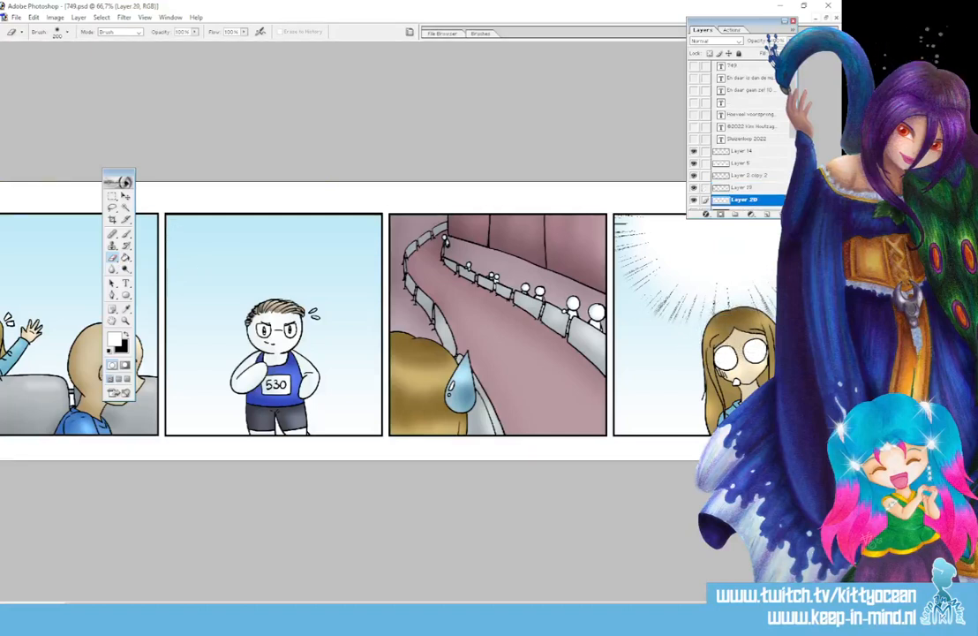
- Show the fourth panel's dialogue text, narrow its box so it wraps to four lines with VOORSPRONG unhyphenated, and centre it in the glow
left_click(694, 113)
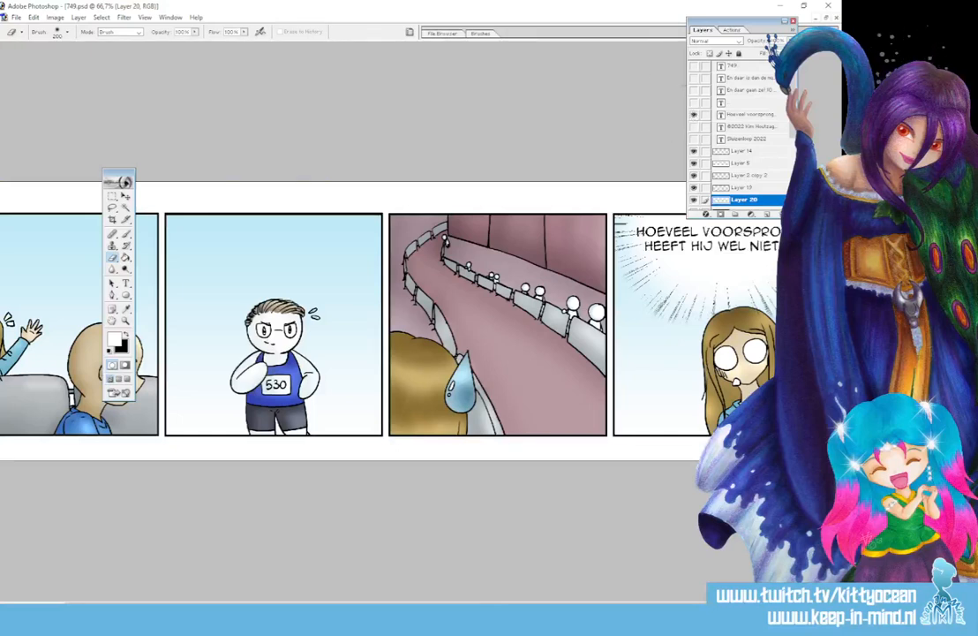
left_click(125, 282)
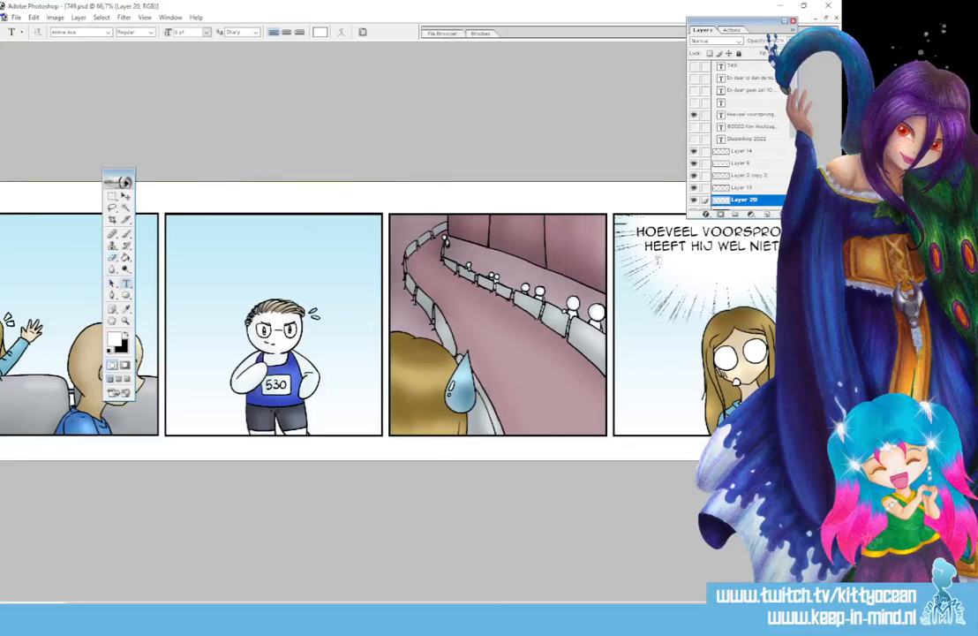
left_click(664, 247)
left_click_drag(621, 269, 650, 274)
left_click_drag(814, 274, 784, 282)
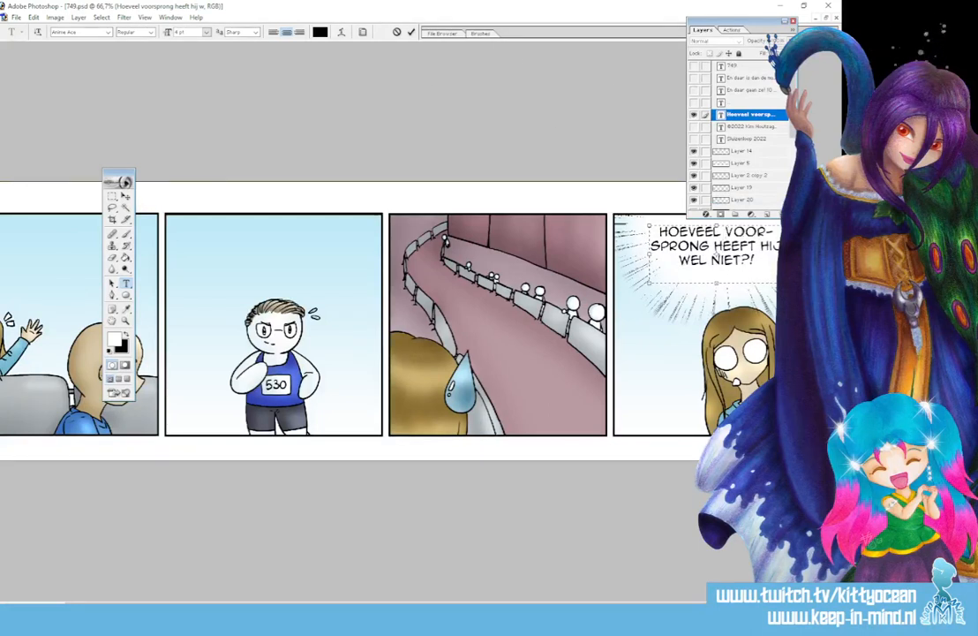
key("BackSpace")
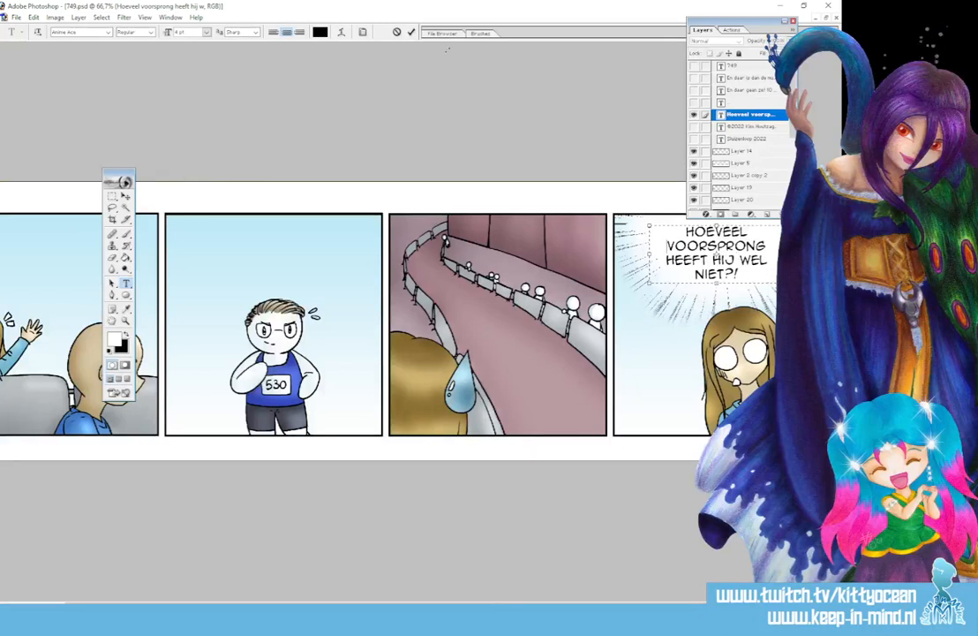
left_click(410, 32)
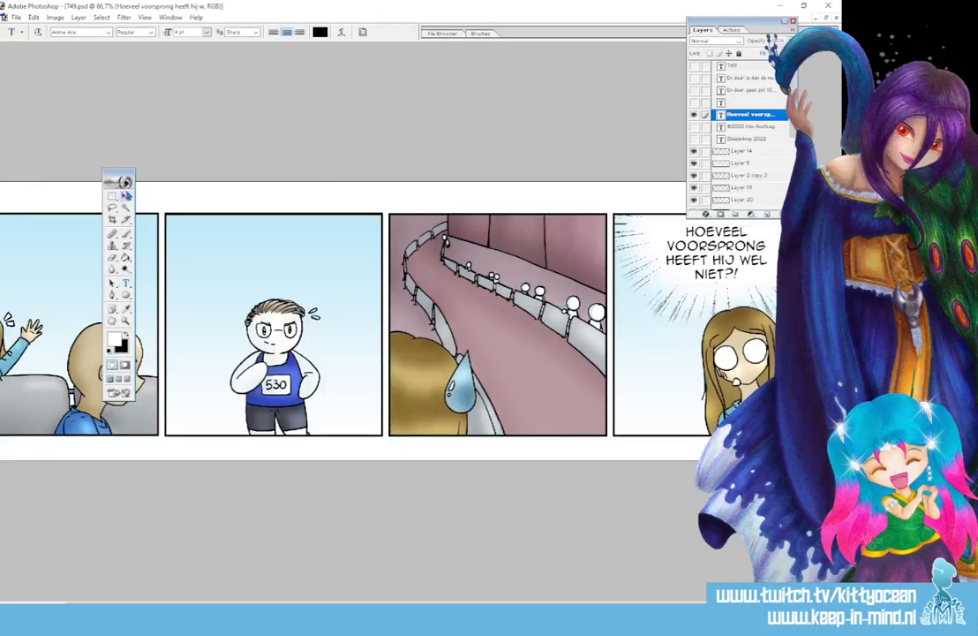
left_click(127, 196)
left_click_drag(729, 265, 730, 260)
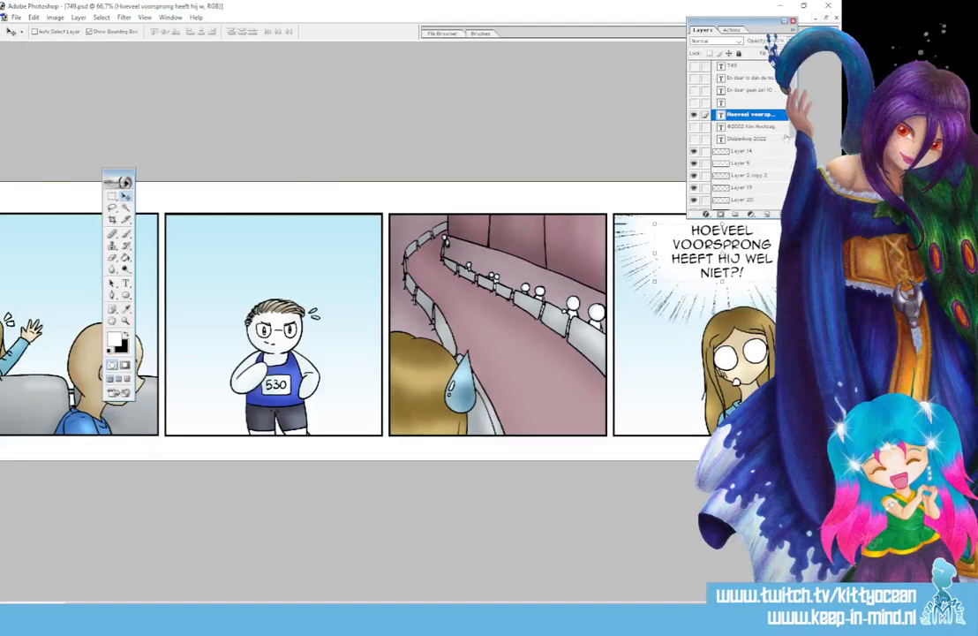
- Add a new layer named "ball" directly above Layer 19
scroll(751, 150, "down", 2)
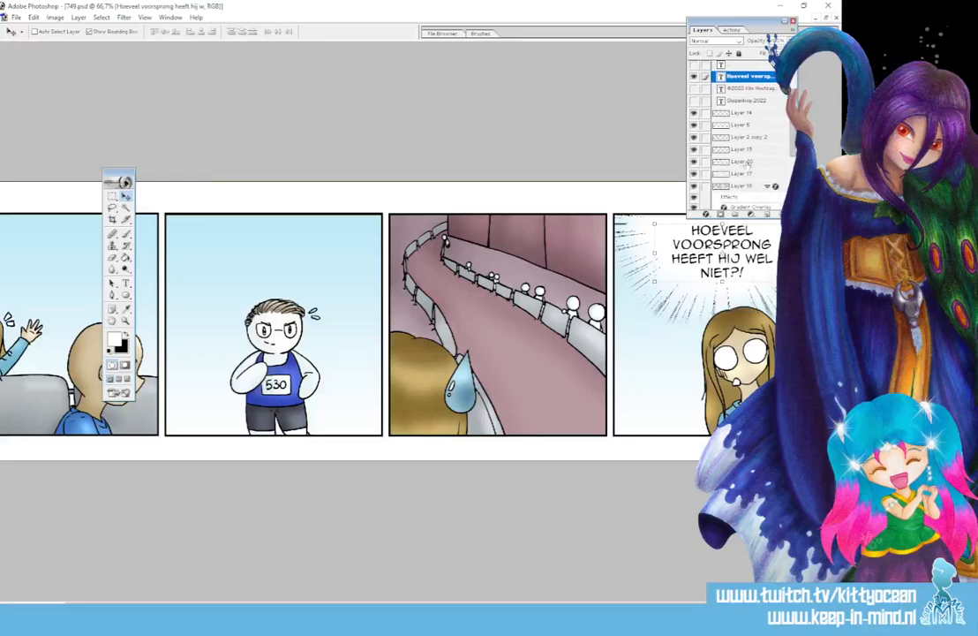
left_click(743, 163)
left_click(749, 151)
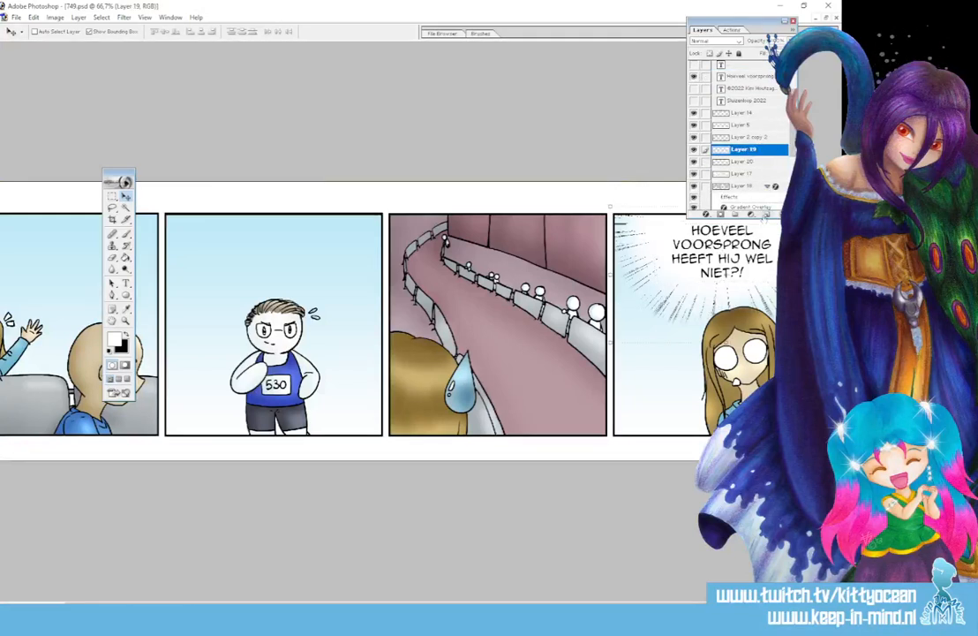
left_click(766, 213)
double_click(739, 149)
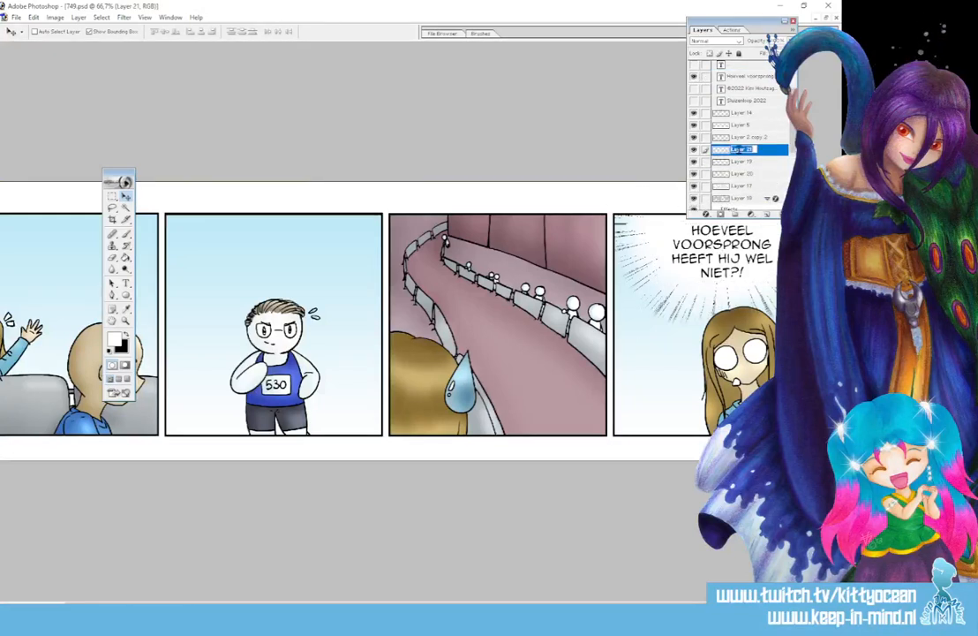
type("Bal")
key("Return")
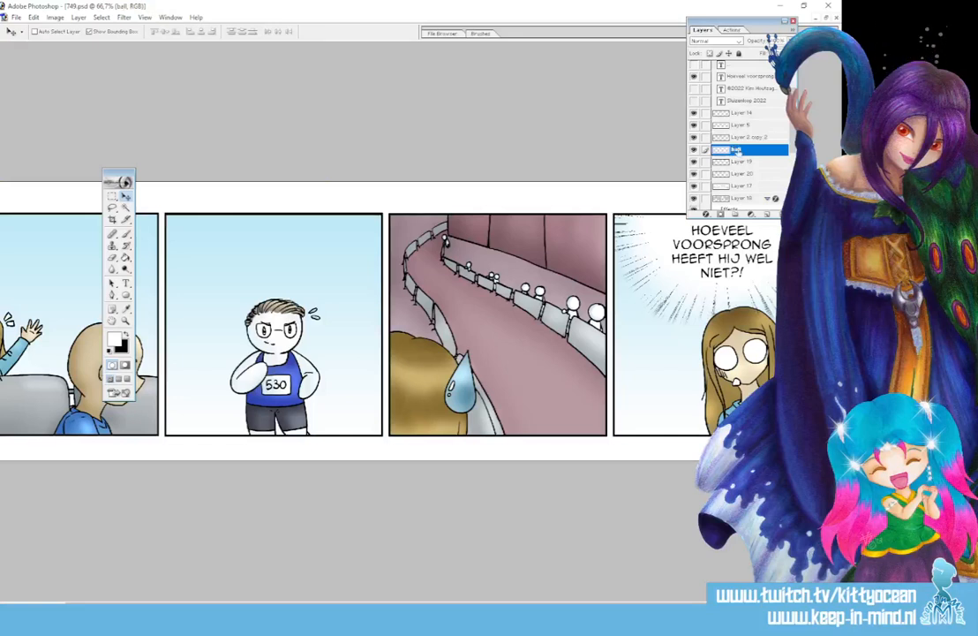
- Make all the remaining hidden title, dialogue and copyright text layers visible
left_click_drag(694, 100, 694, 67)
scroll(693, 90, "up", 1)
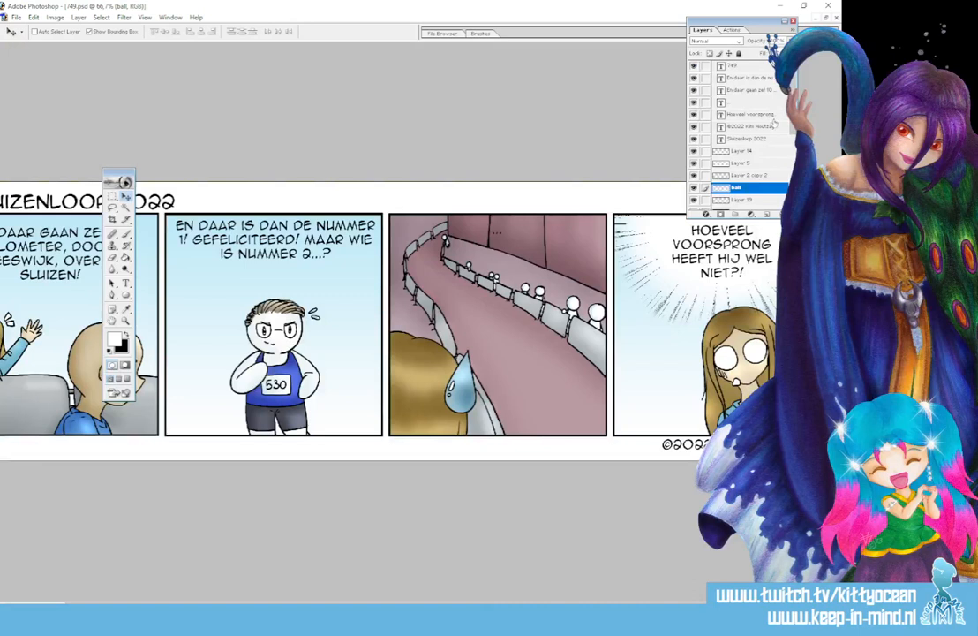
scroll(759, 124, "down", 1)
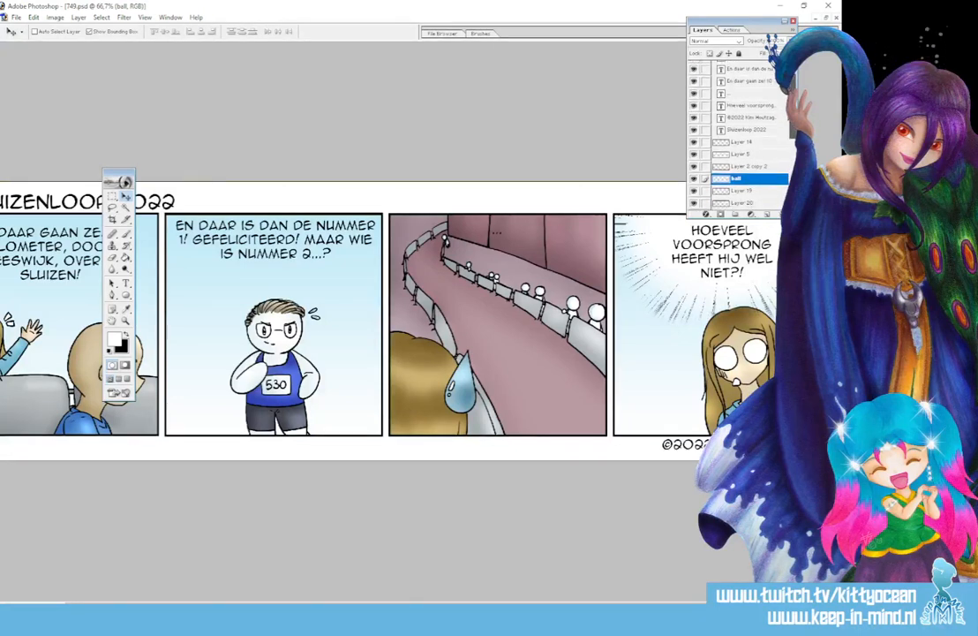
- Give the third panel's "..." text a 10 px white outside stroke and move it just above the brown-haired head
left_click(746, 92)
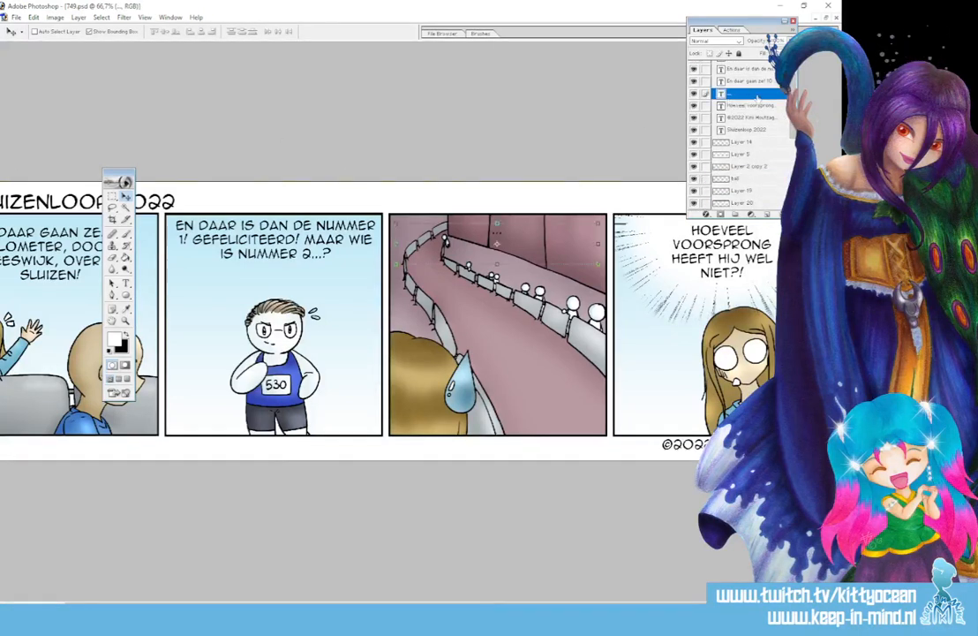
double_click(756, 97)
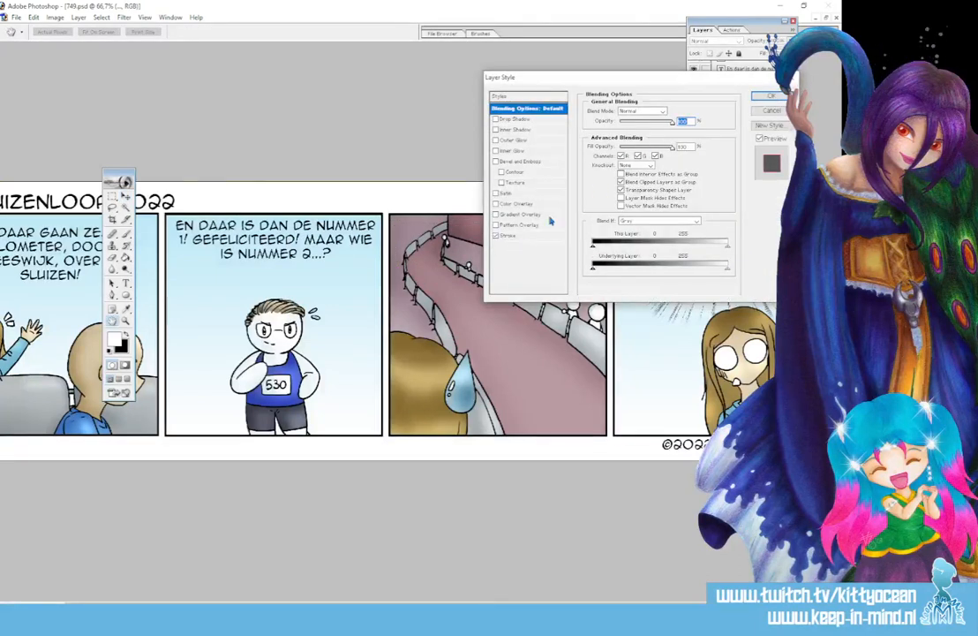
left_click(509, 236)
left_click_drag(622, 111, 624, 112)
mouse_move(688, 86)
left_mouse_down()
mouse_move(651, 266)
mouse_move(641, 234)
mouse_move(640, 267)
left_mouse_up()
left_click(561, 353)
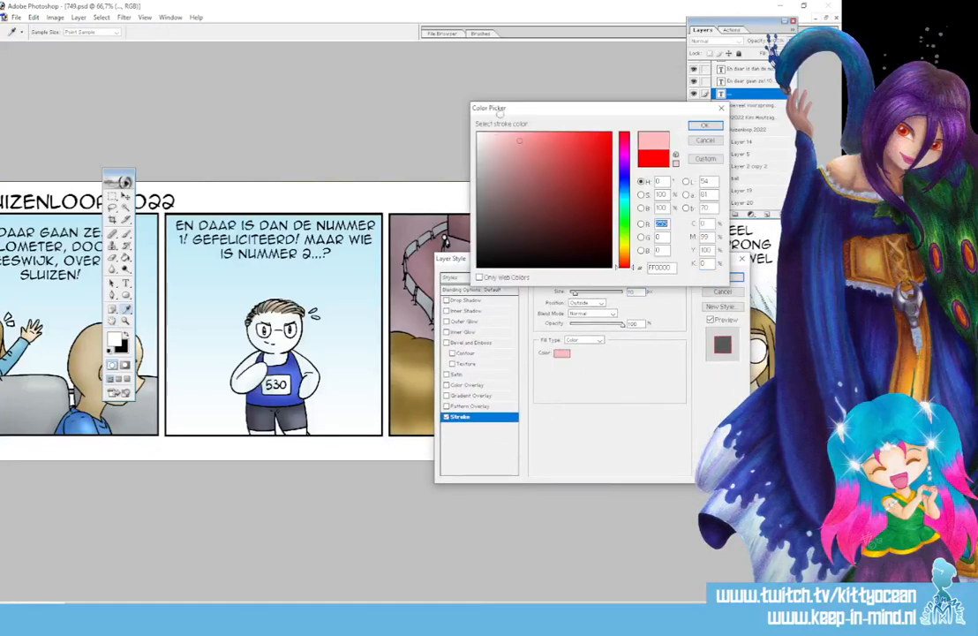
left_click(705, 126)
left_click(722, 277)
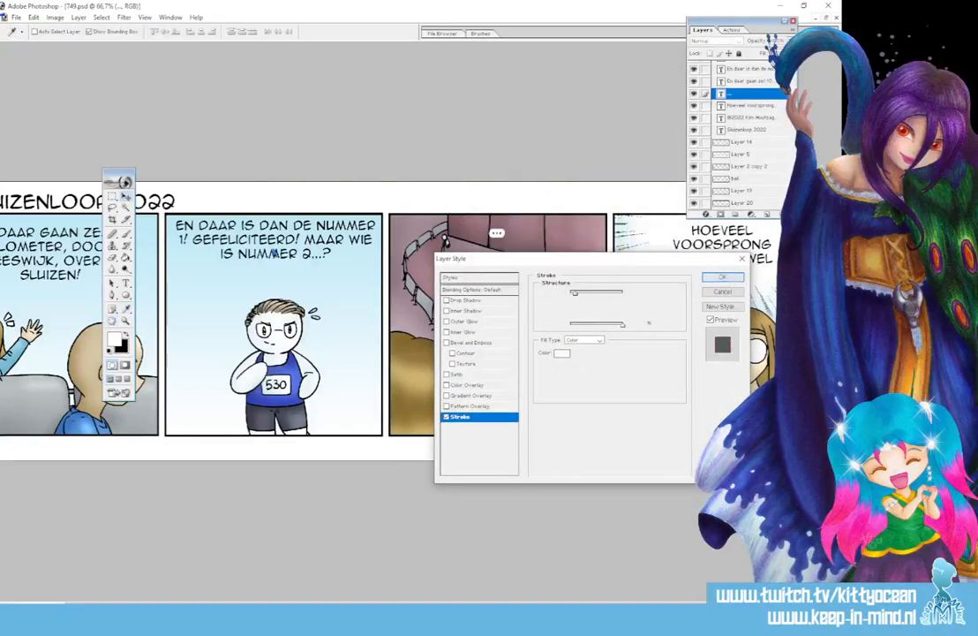
left_click_drag(500, 243, 456, 345)
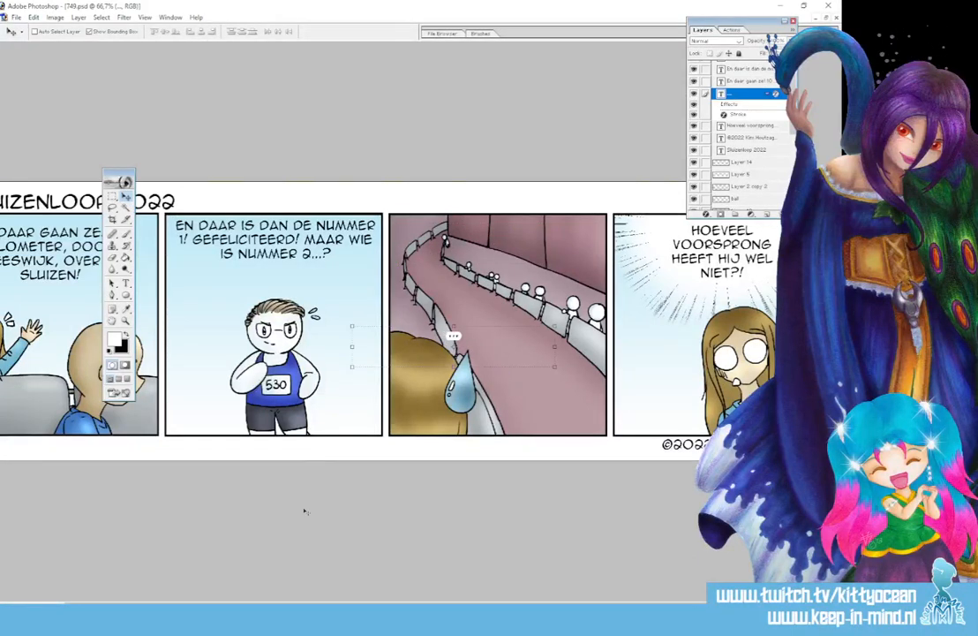
- Fill a rectangular band across the dialogue area of the first two panels with white on the "ball" layer
left_click_drag(296, 603, 236, 602)
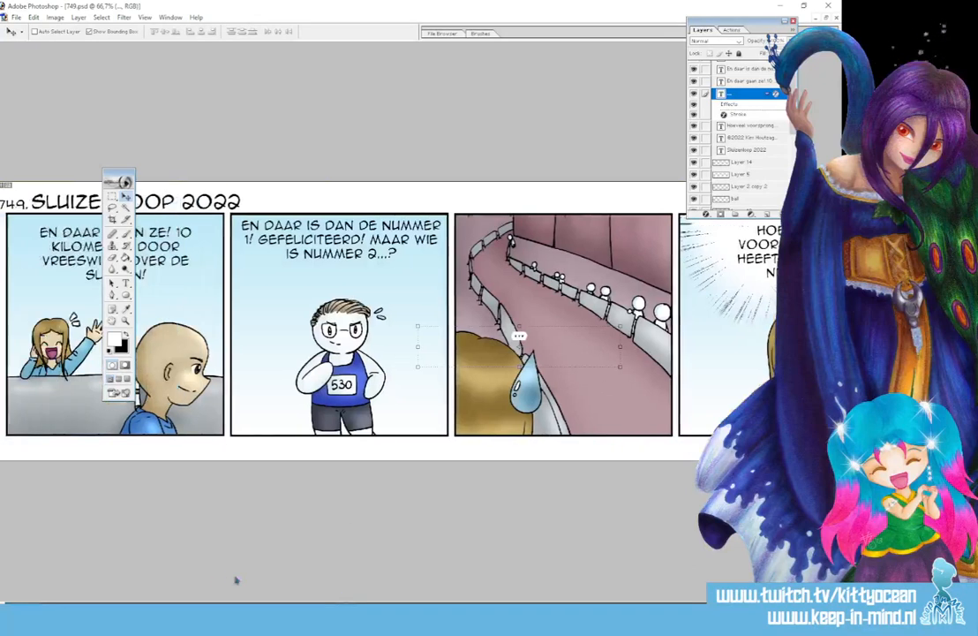
left_click(770, 94)
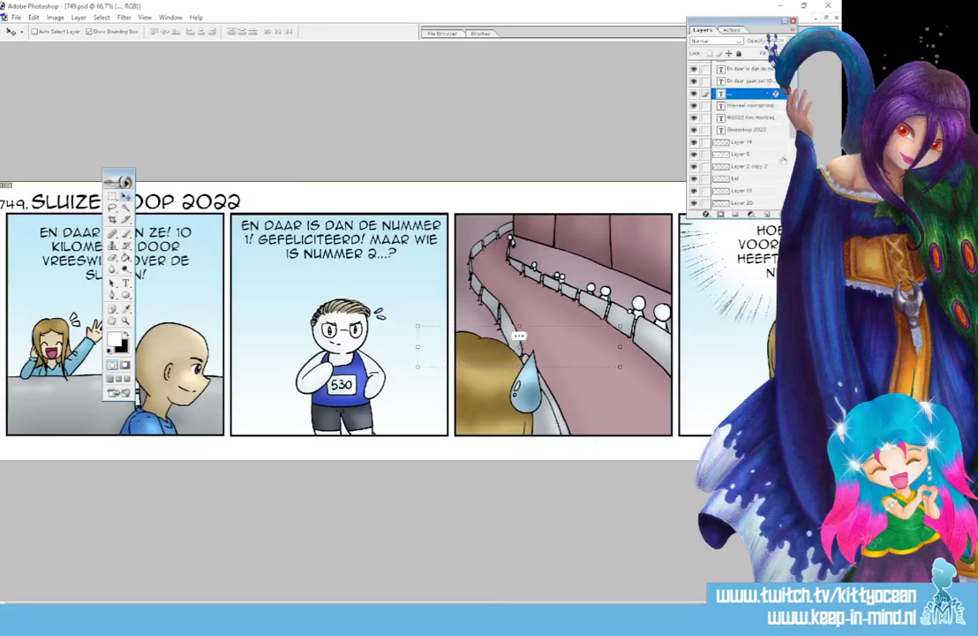
left_click(741, 178)
left_click(114, 199)
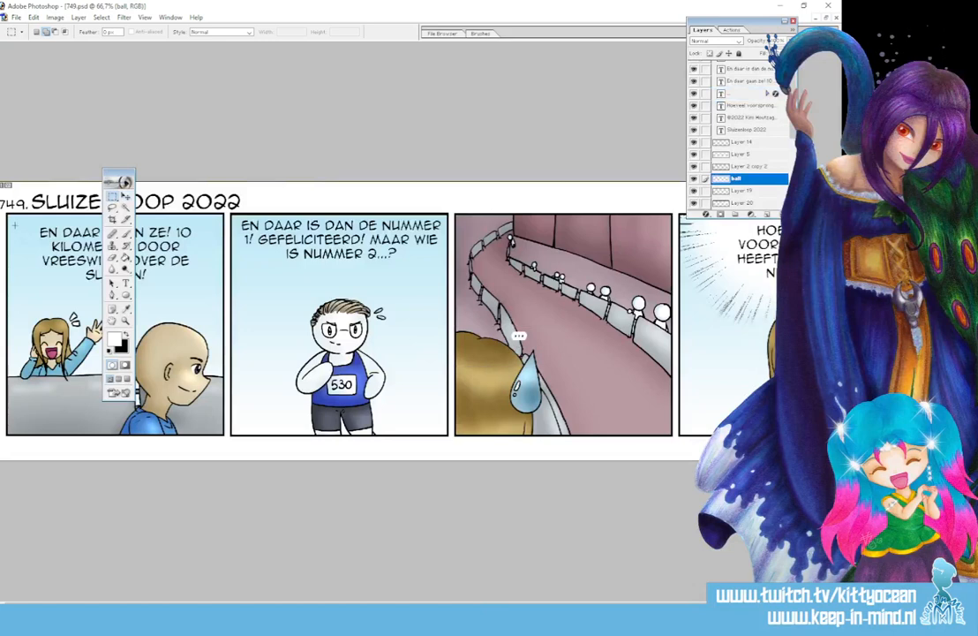
left_click_drag(8, 214, 449, 289)
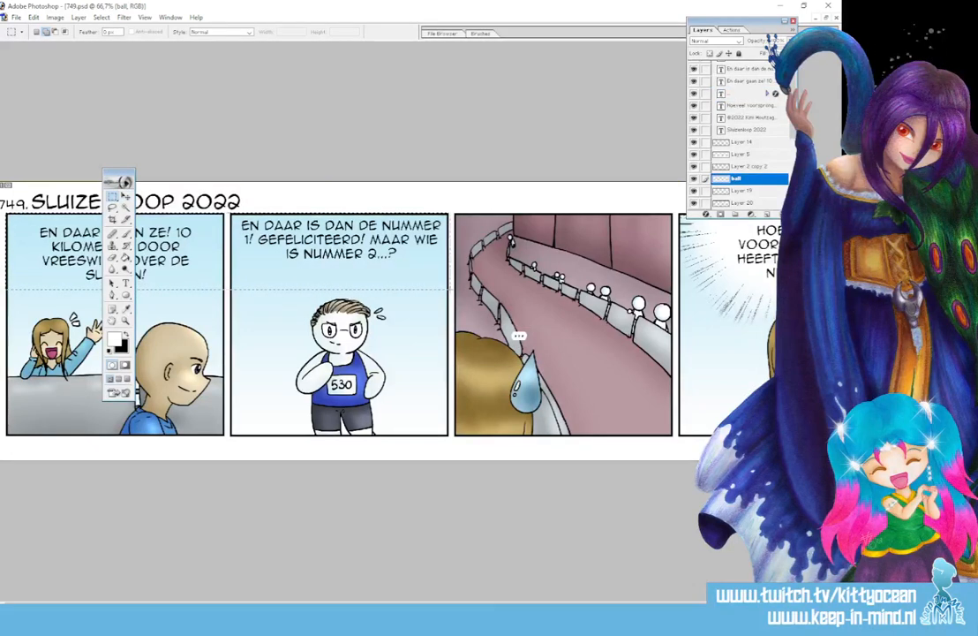
left_click(126, 258)
left_click(233, 253)
key("ctrl+d")
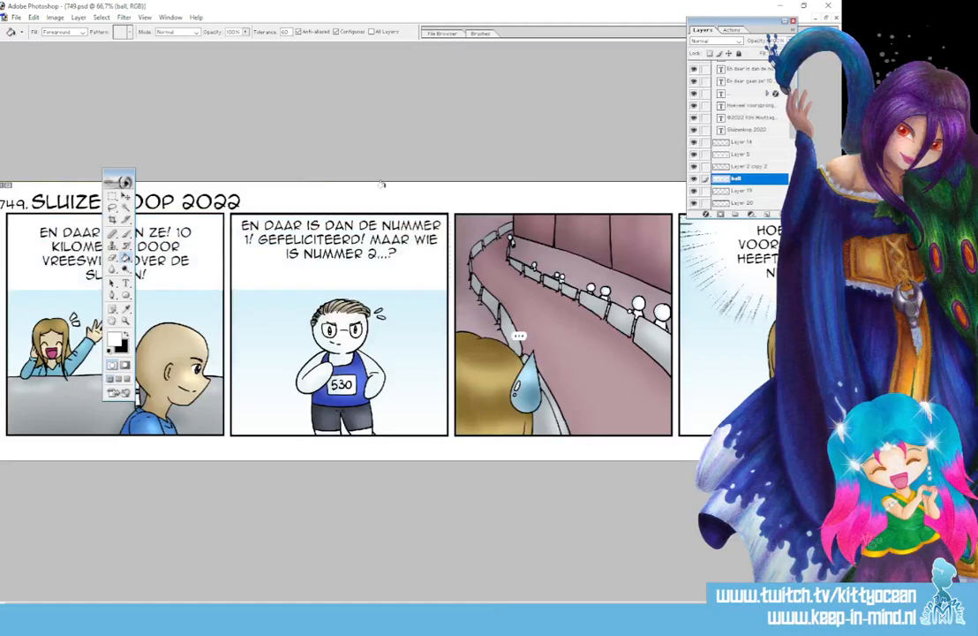
- Add a 4 px black outside stroke to the "ball" layer's white caption area and move the toolbox clear of the comic
double_click(733, 177)
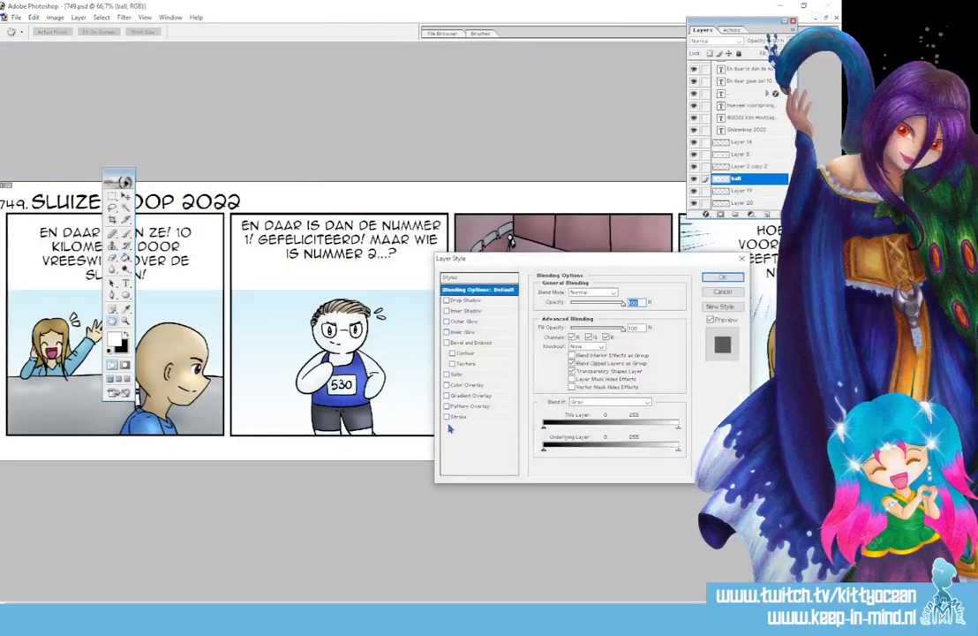
left_click(446, 417)
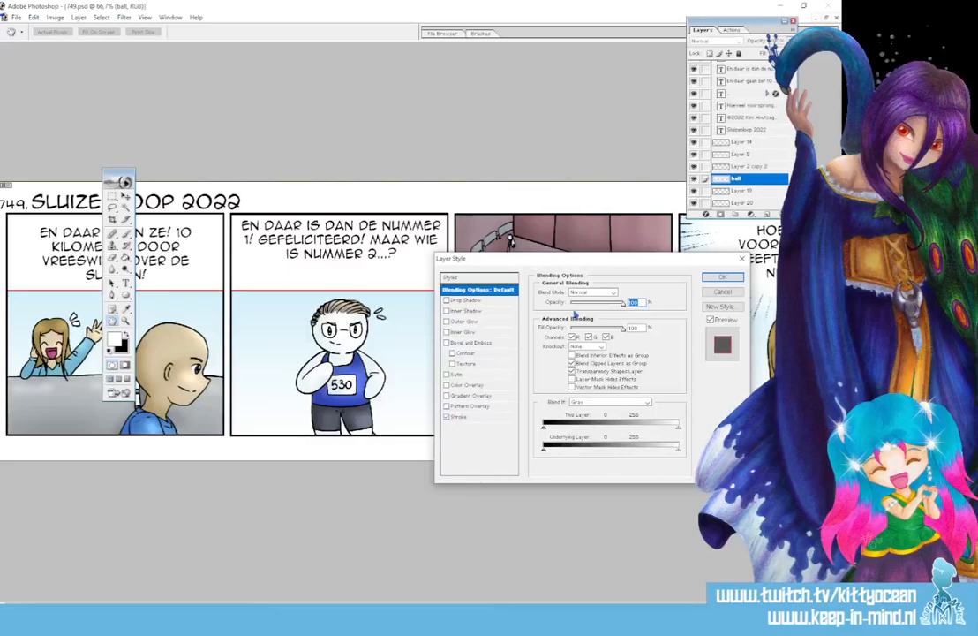
left_click(482, 418)
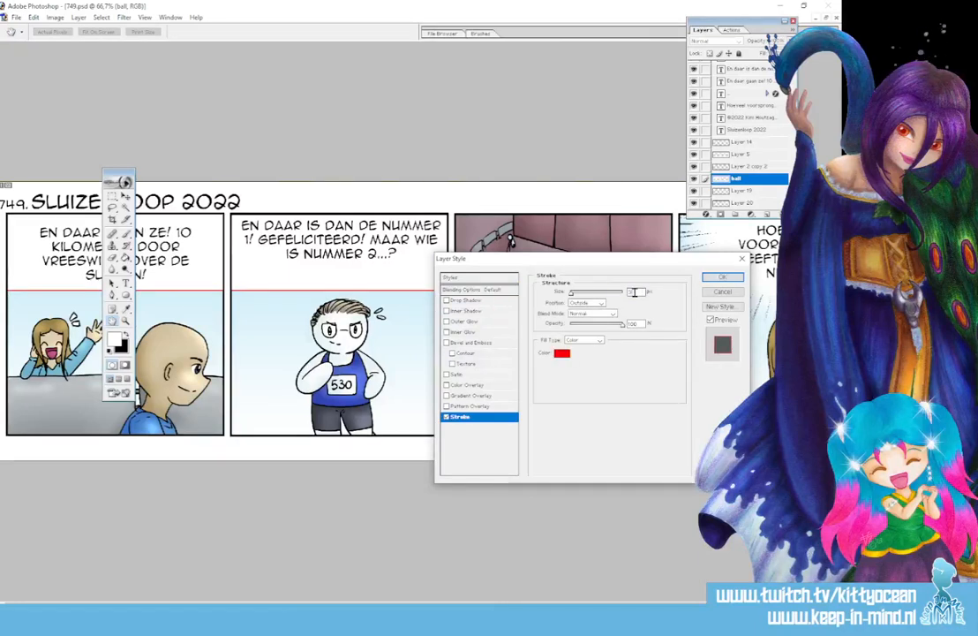
mouse_move(634, 292)
left_mouse_down()
mouse_move(589, 293)
mouse_move(611, 297)
left_mouse_up()
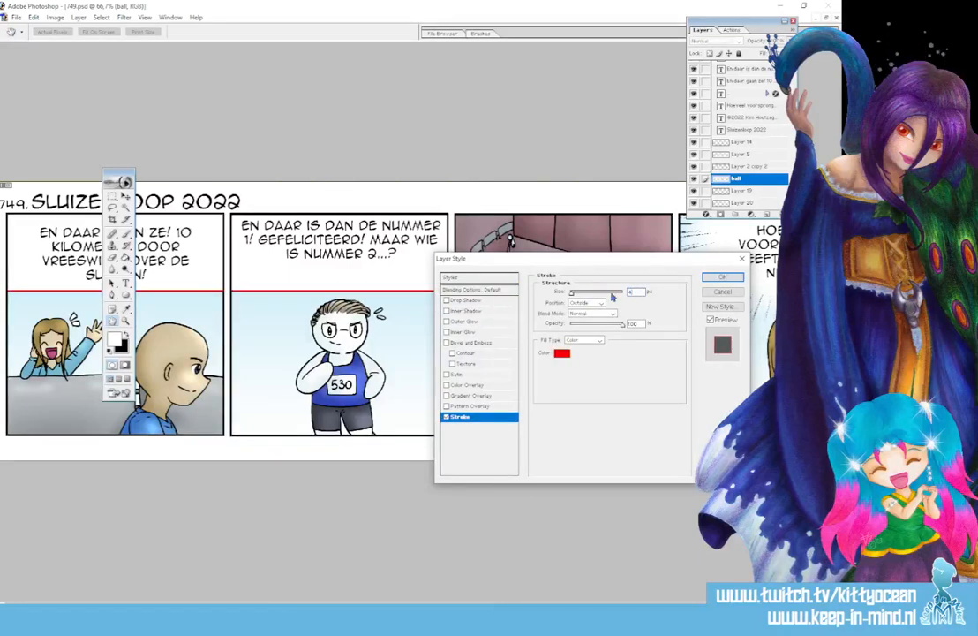
left_click(561, 354)
left_click(610, 265)
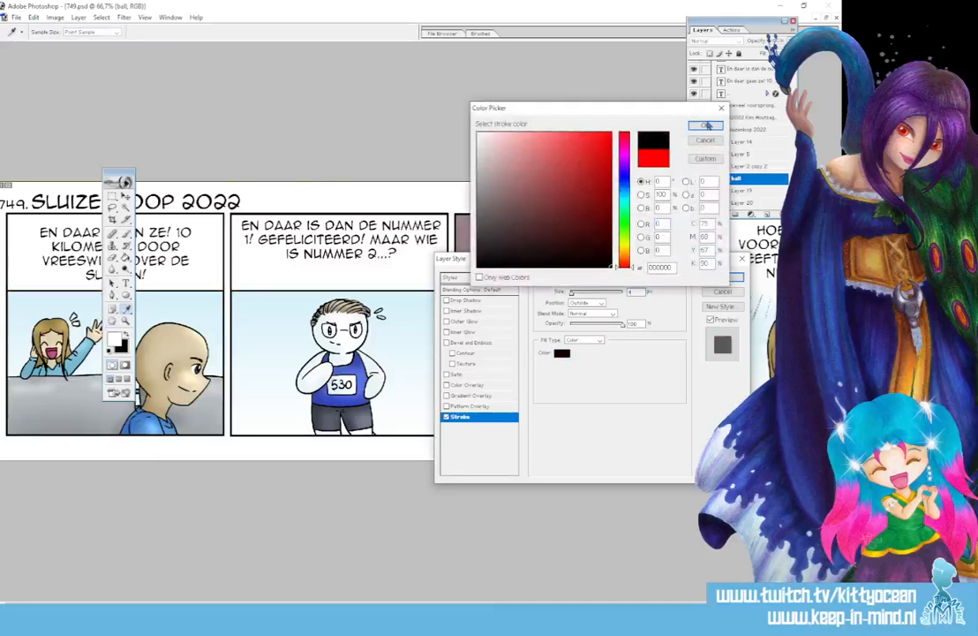
left_click(705, 125)
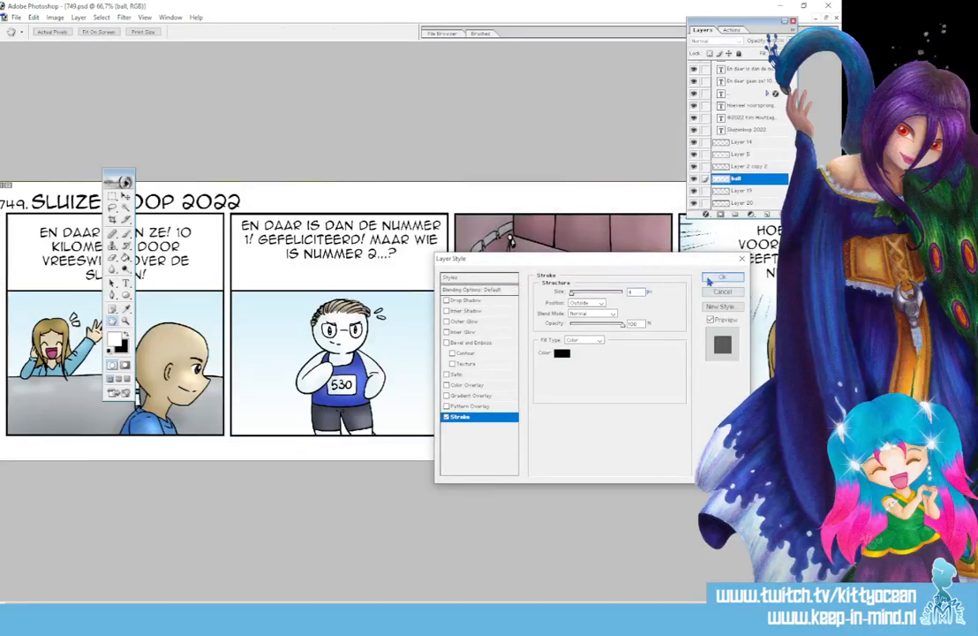
left_click(712, 278)
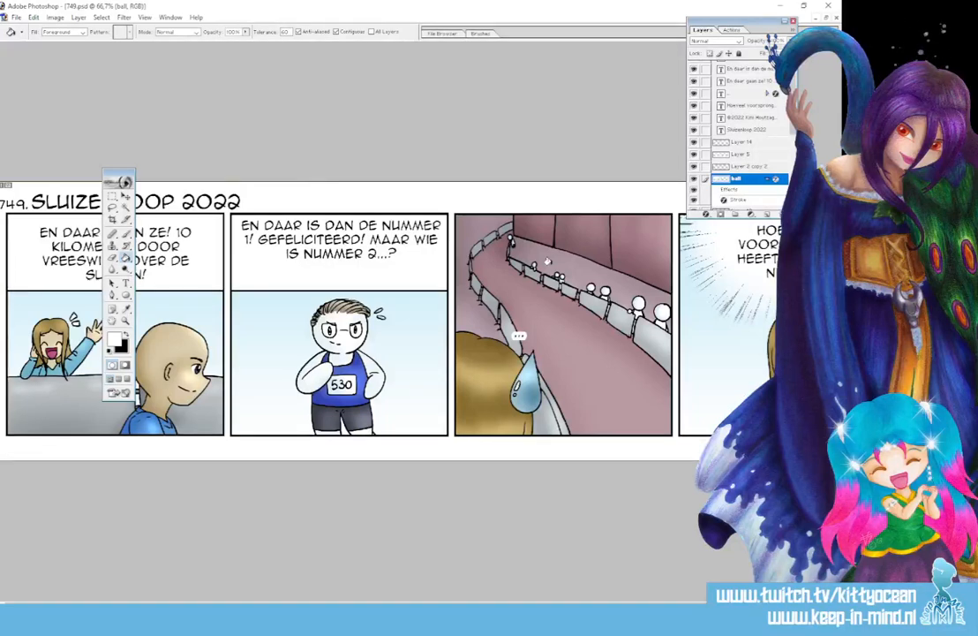
key("ctrl+minus")
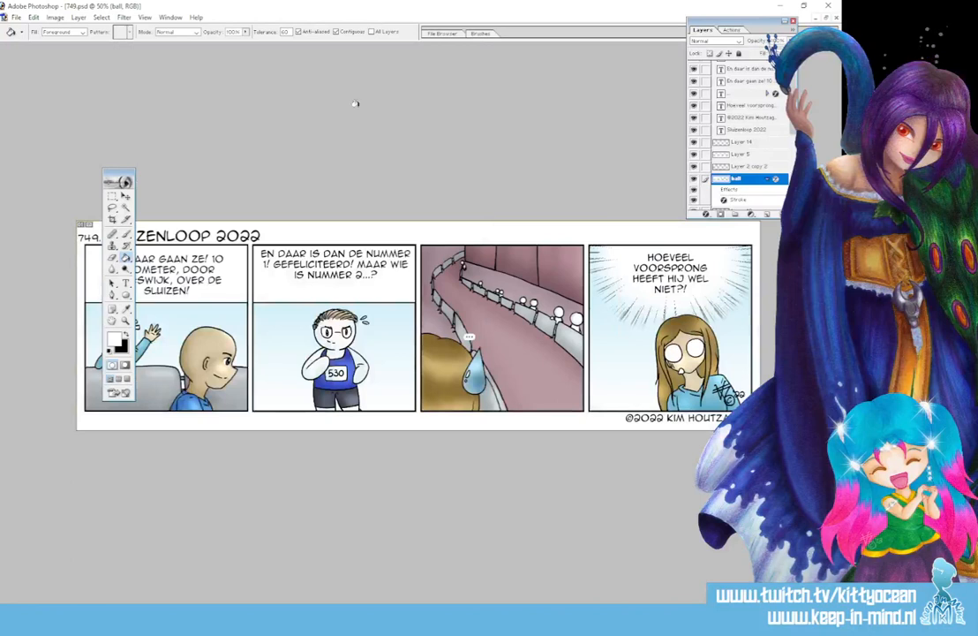
left_click_drag(51, 116, 52, 91)
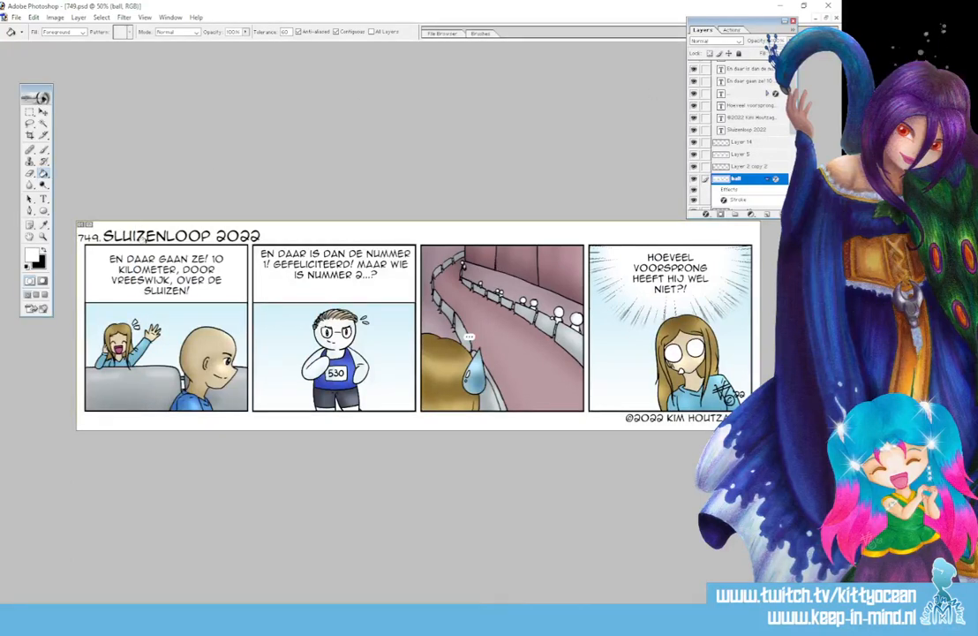
- Move the second panel's dialogue text slightly lower within its white caption area
left_click(42, 113)
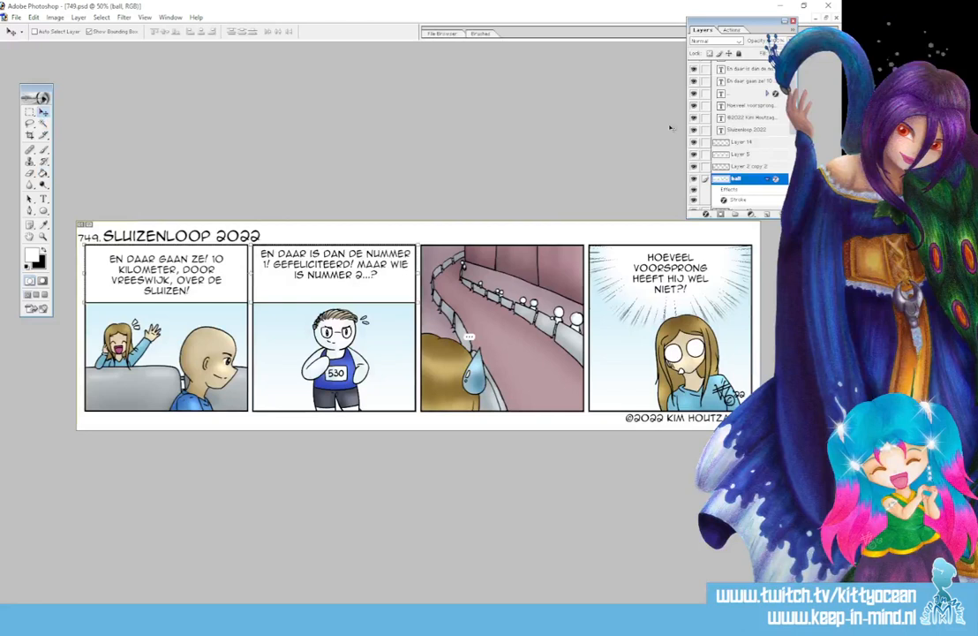
left_click(738, 70)
left_click_drag(362, 273, 359, 279)
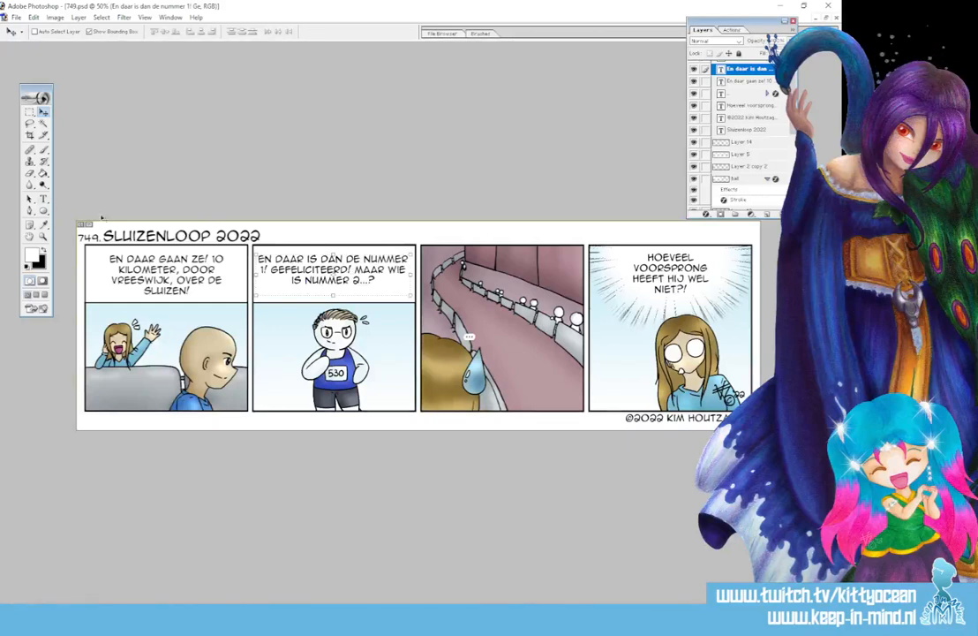
- Insert "Wat een prestatie!" before "Maar wie is nummer 2...?" in the second panel and shift that text slightly up to fit its caption area
left_click(43, 199)
left_click(346, 269)
type("W")
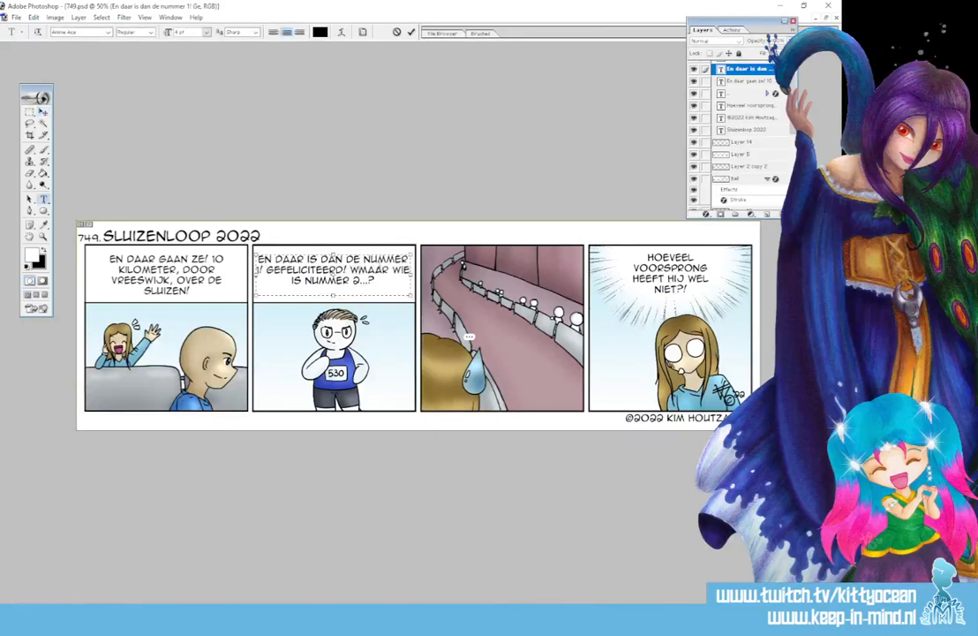
type("at een prestatie")
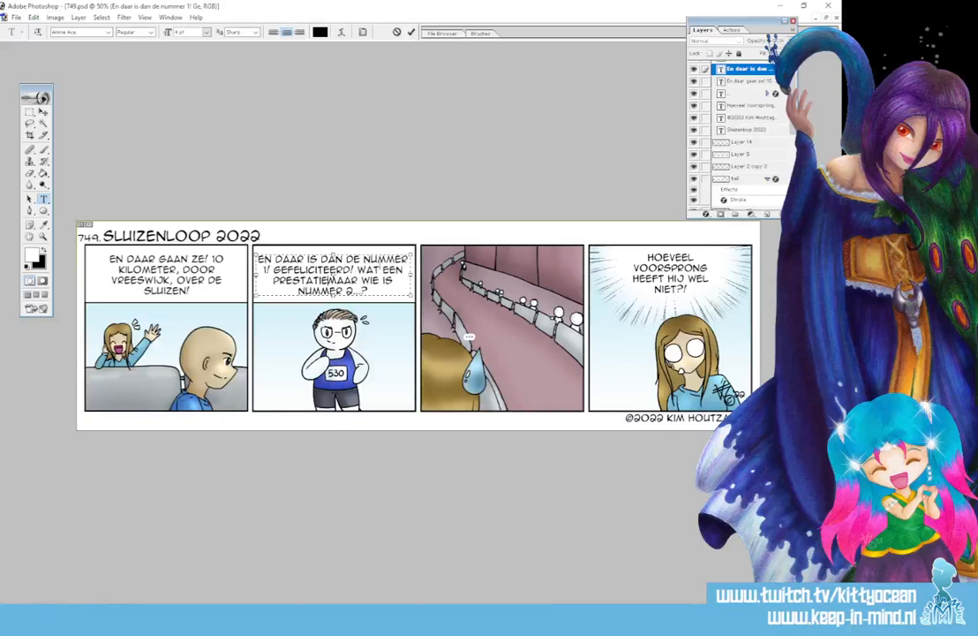
type("!")
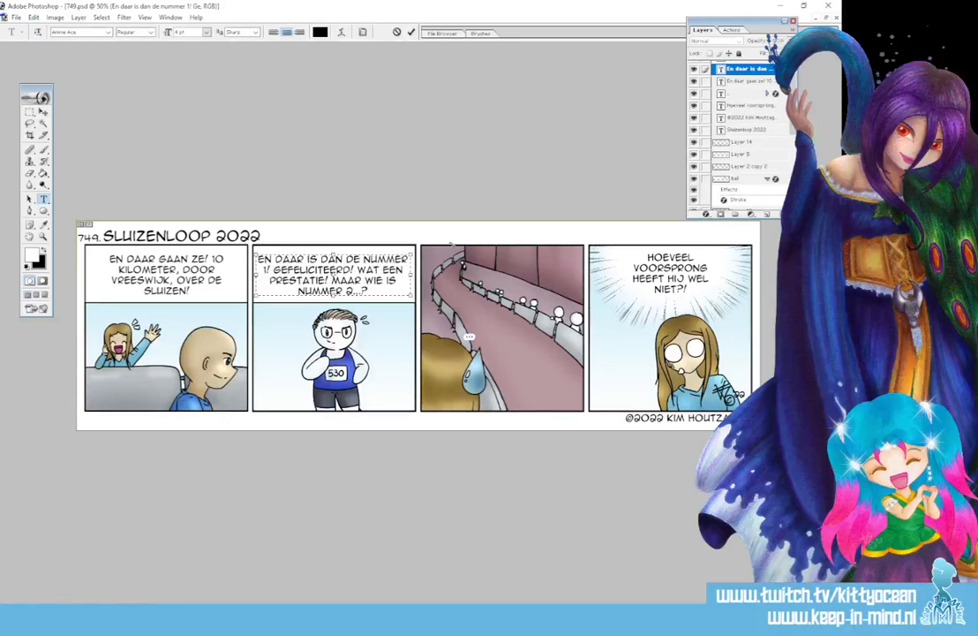
left_click_drag(413, 251, 414, 247)
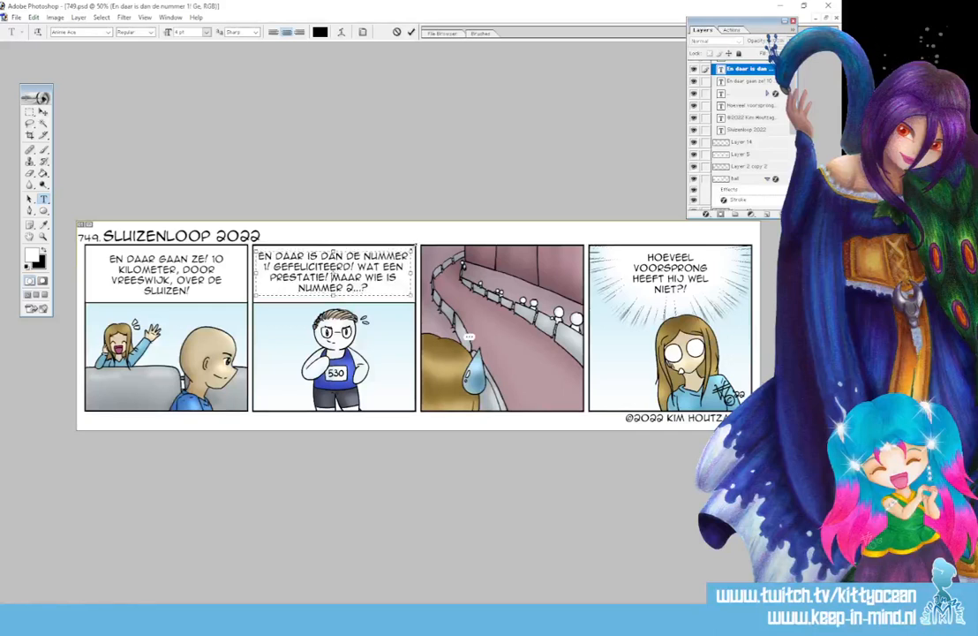
left_click(410, 32)
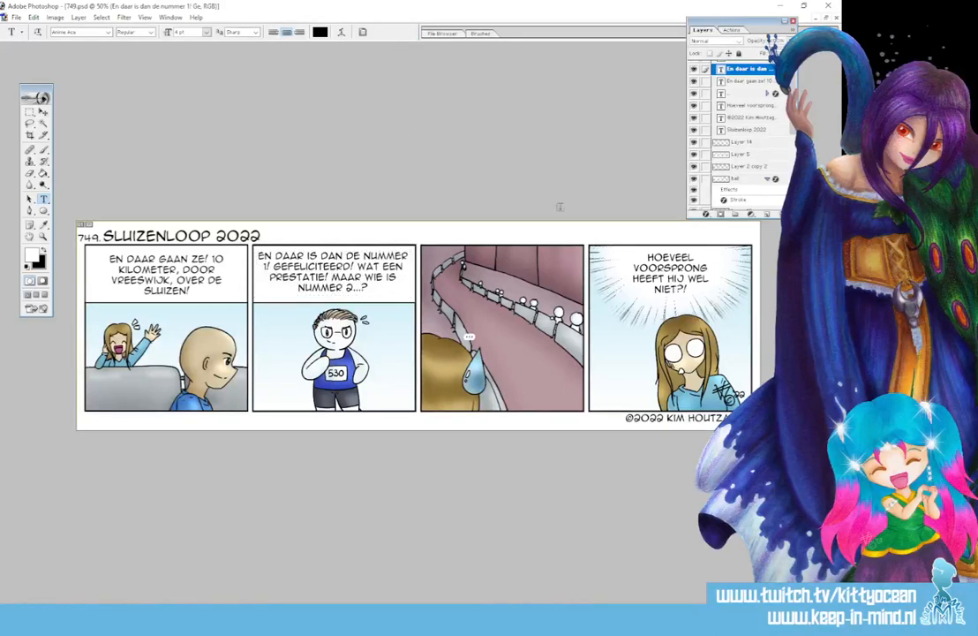
- Capture a snip of the whole comic strip with Snipping Tool and close the capture window
left_click(743, 81)
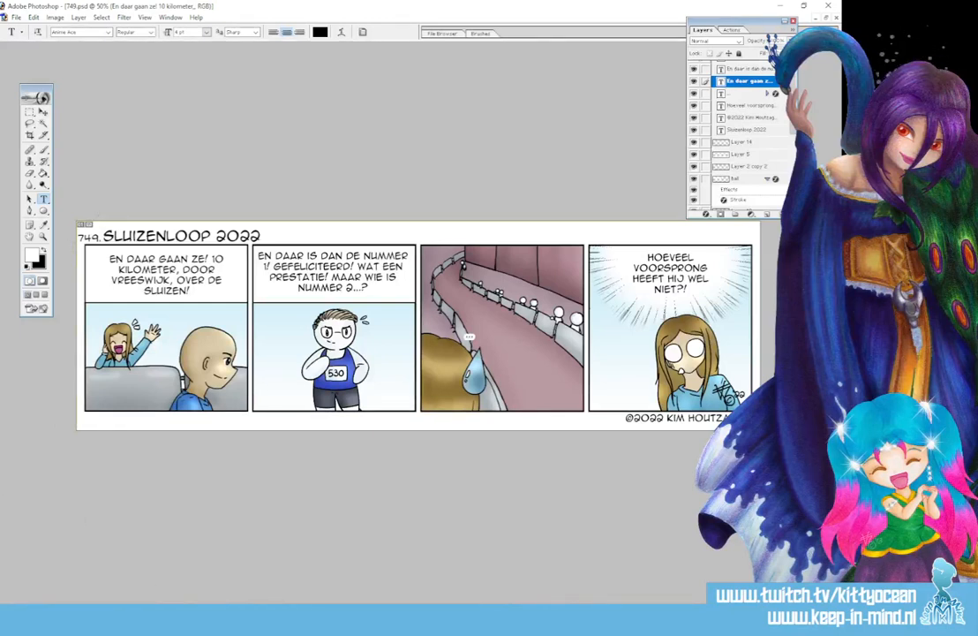
left_click(408, 618)
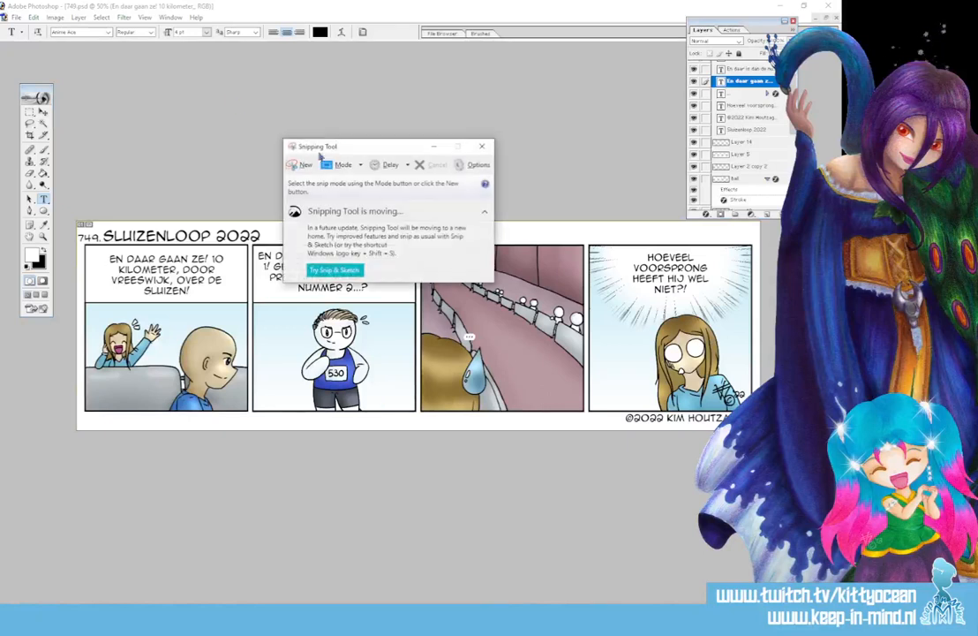
left_click(306, 165)
left_click_drag(70, 218, 764, 433)
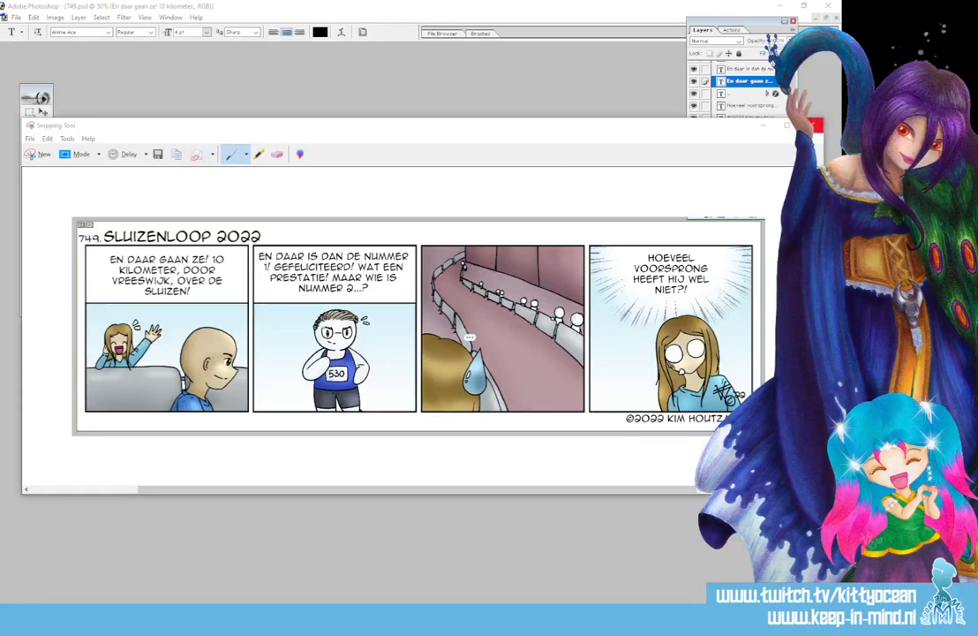
left_click(813, 125)
left_click(463, 318)
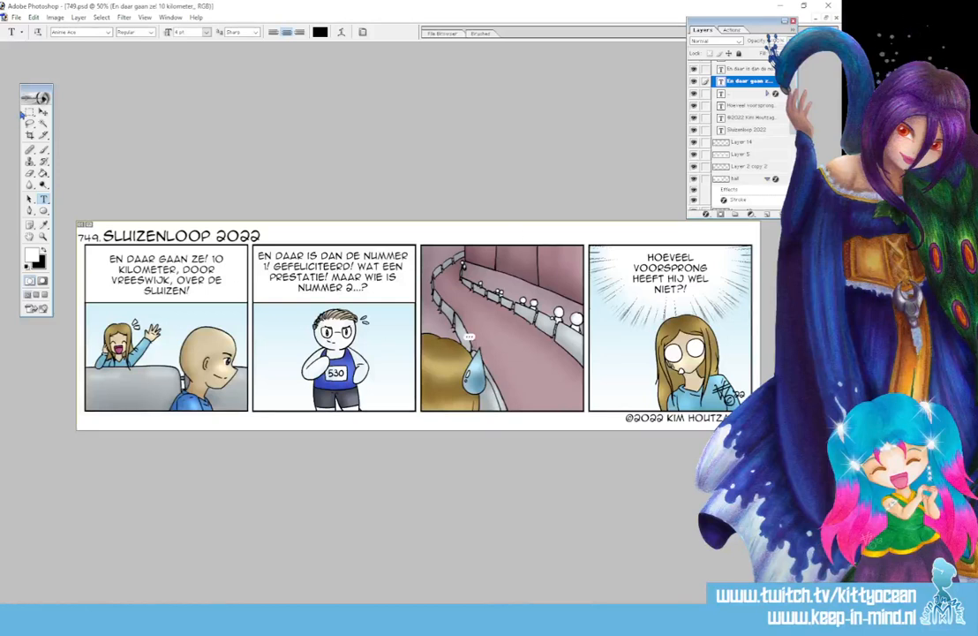
- Export the comic for web as the high-quality JPEG 749 in the Jaar 15 folder and close the comic document
left_click(16, 17)
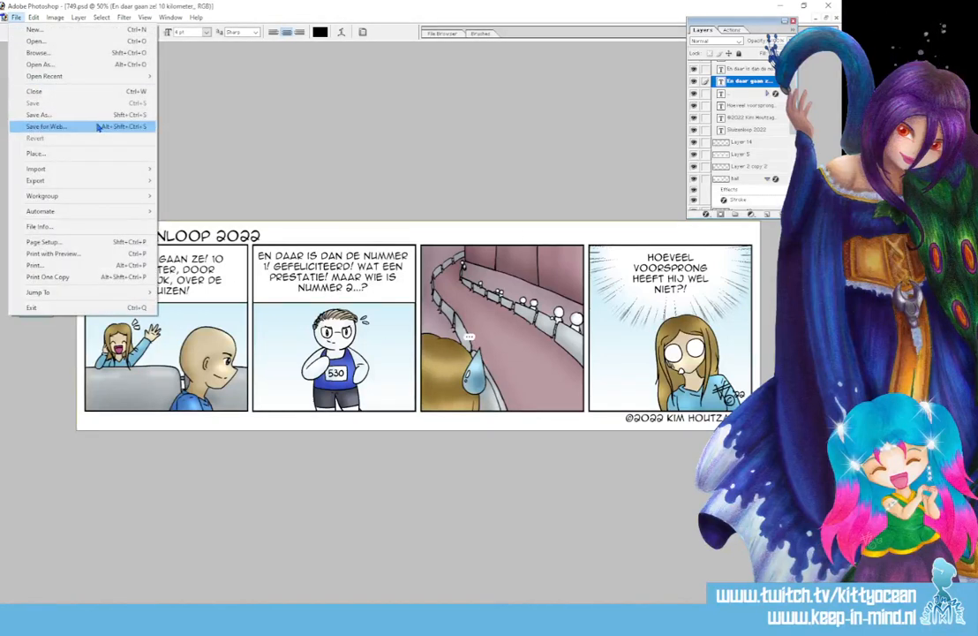
left_click(95, 127)
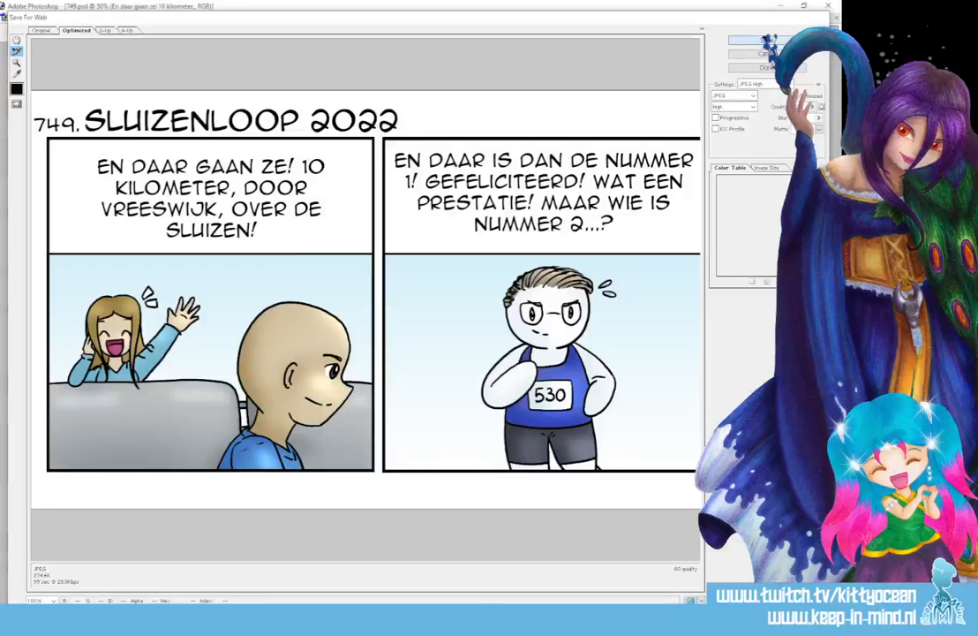
left_click(766, 41)
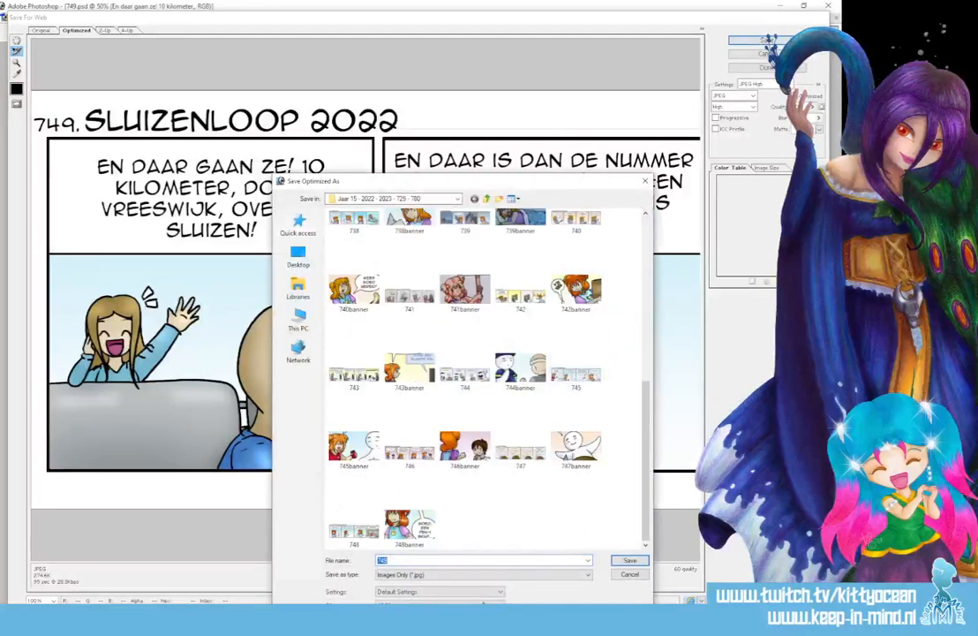
left_click(629, 559)
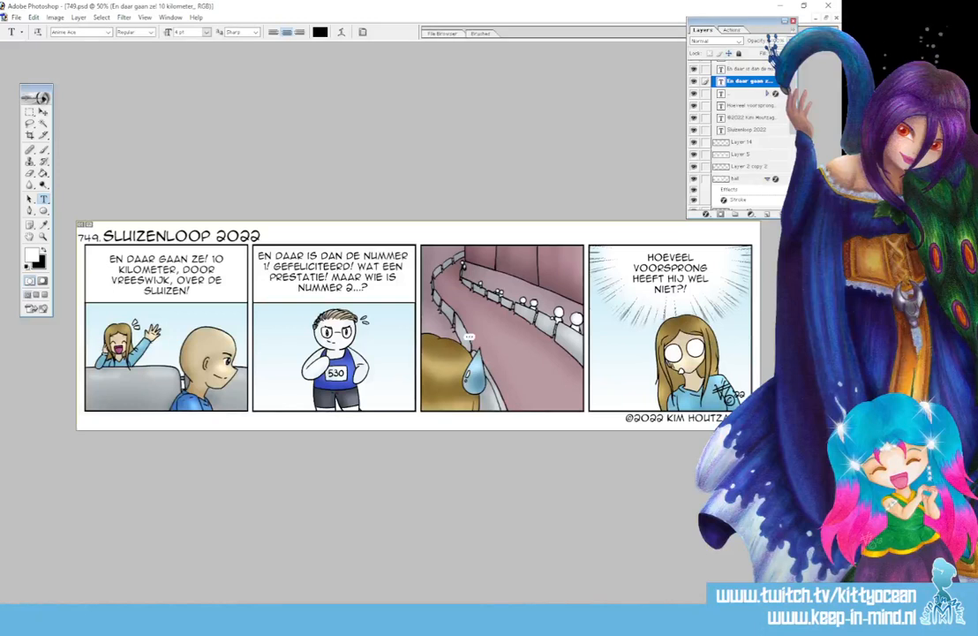
left_click(836, 18)
left_click(408, 239)
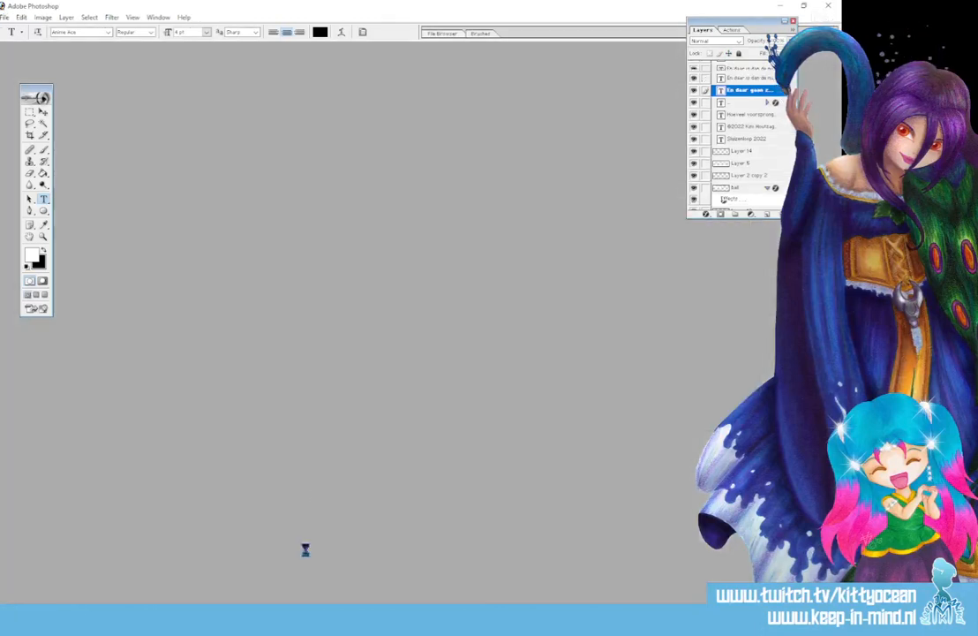
- Open the NewBanner file from the Pen-i Overall folder and the exported 749 JPEG from the Jaar 15 folder in Photoshop
left_click(163, 620)
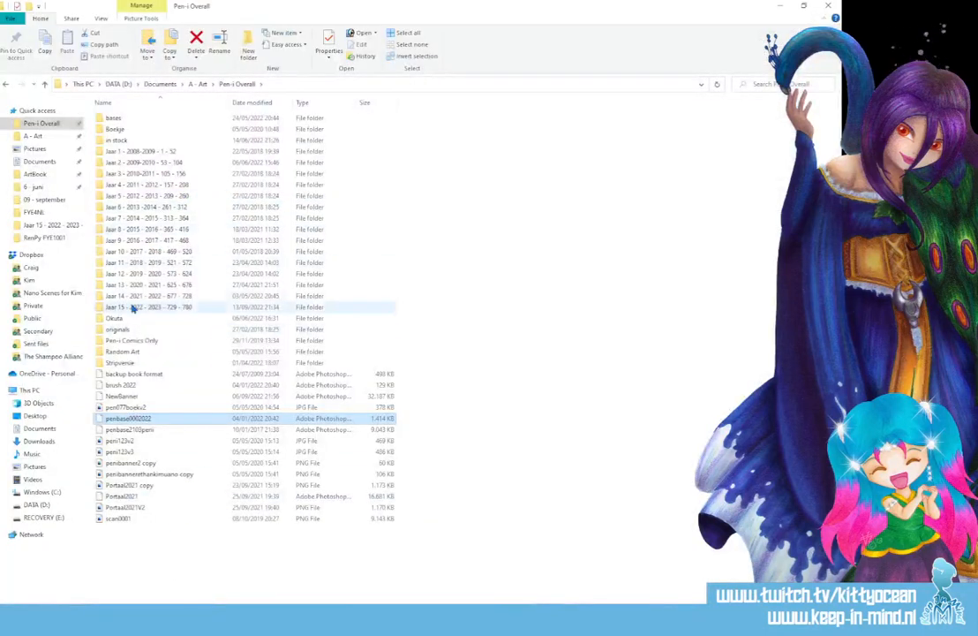
left_click(122, 395)
key("Return")
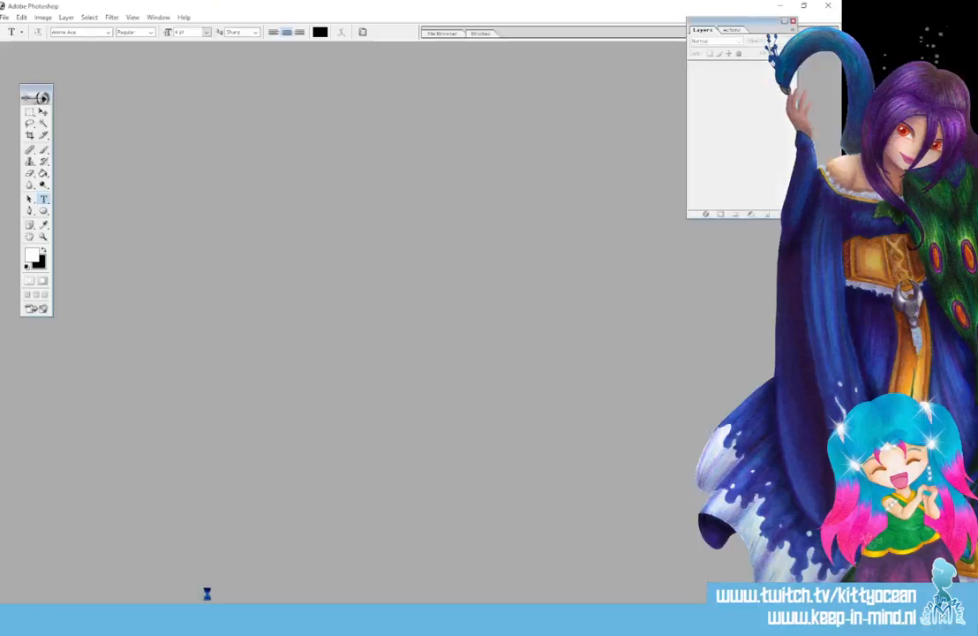
left_click(163, 619)
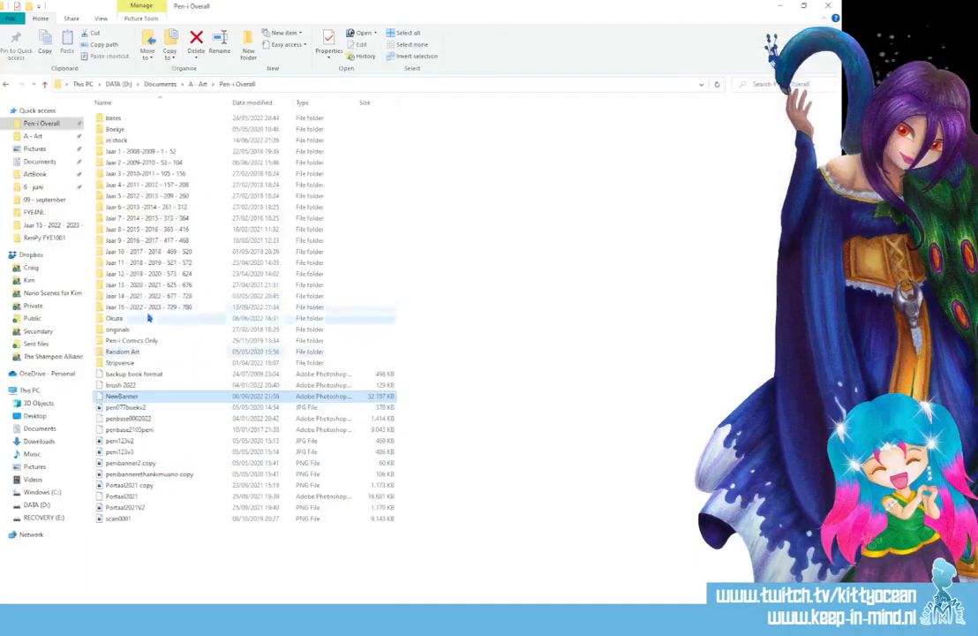
double_click(149, 308)
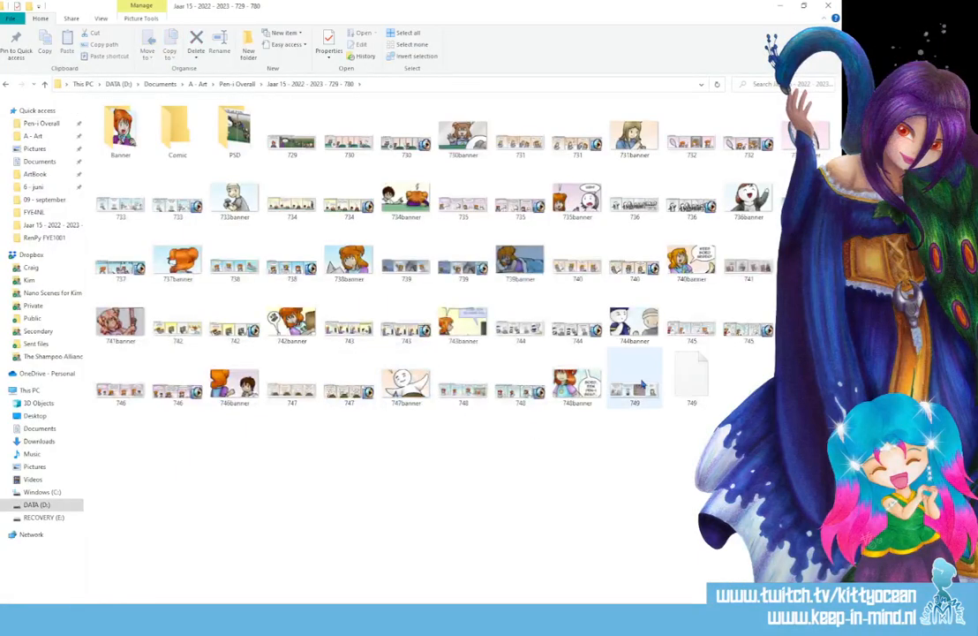
left_click(633, 387)
left_click_drag(633, 388, 211, 388)
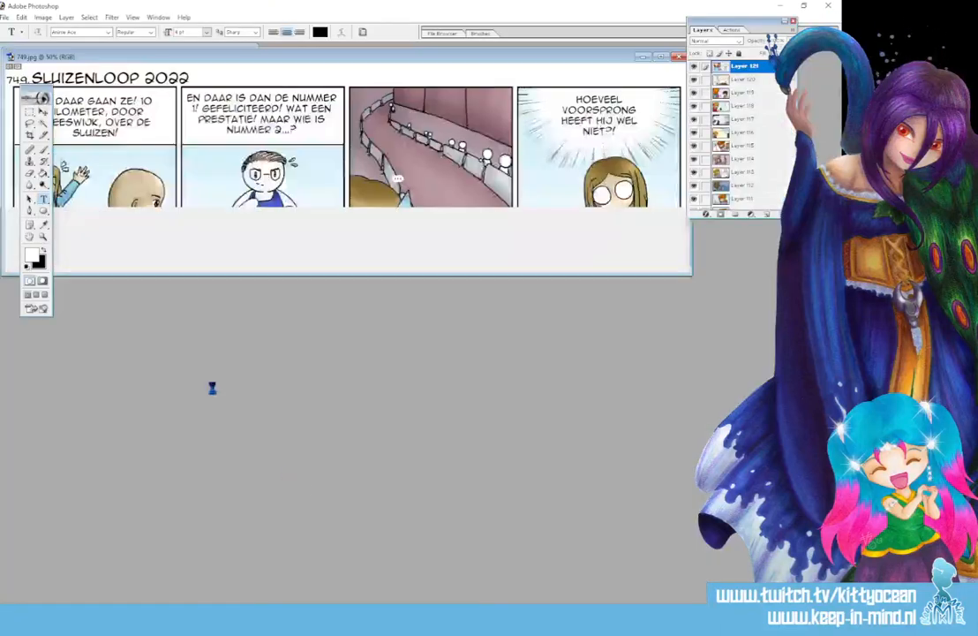
- Copy the comic image into the banner document and position it so the first panel's waving girl and bald figure fill the banner
left_click(43, 112)
left_click_drag(109, 55, 241, 187)
left_click_drag(228, 261, 129, 88)
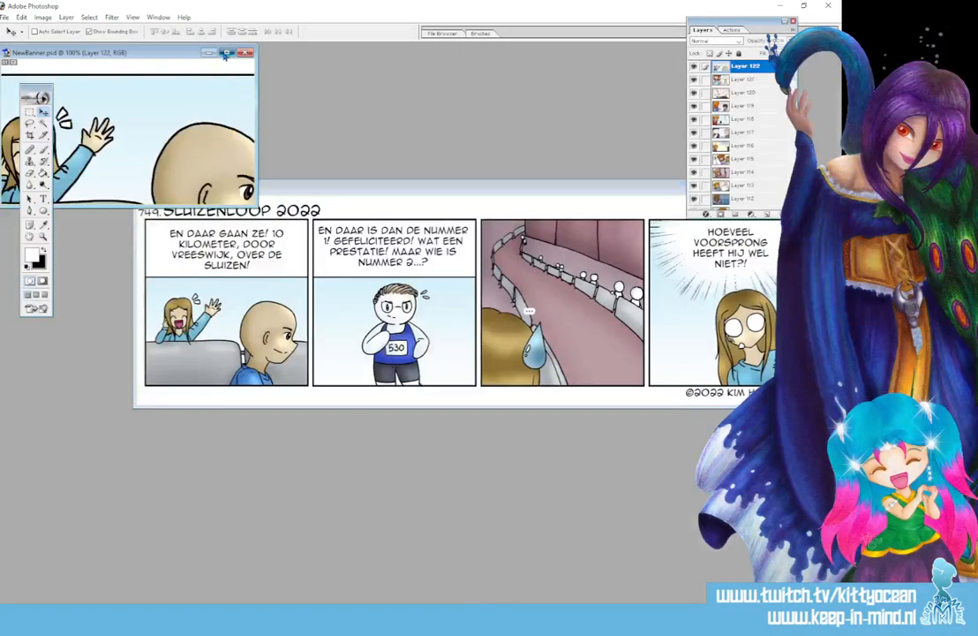
left_click(226, 53)
left_click_drag(374, 320, 353, 257)
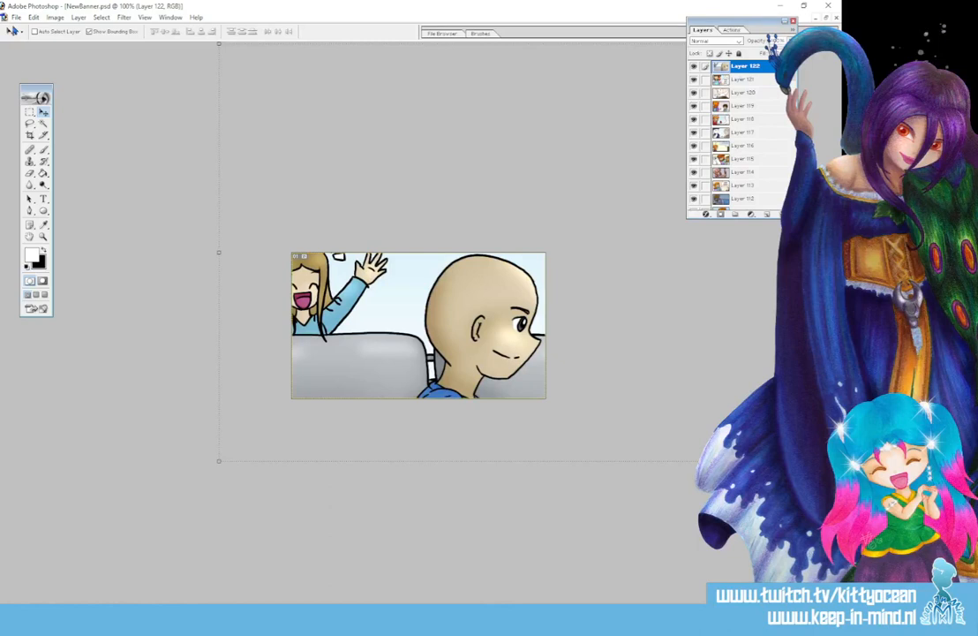
- Export the banner for web as a high-quality JPEG named 749banner in the Jaar 15 folder
left_click(16, 17)
left_click(70, 127)
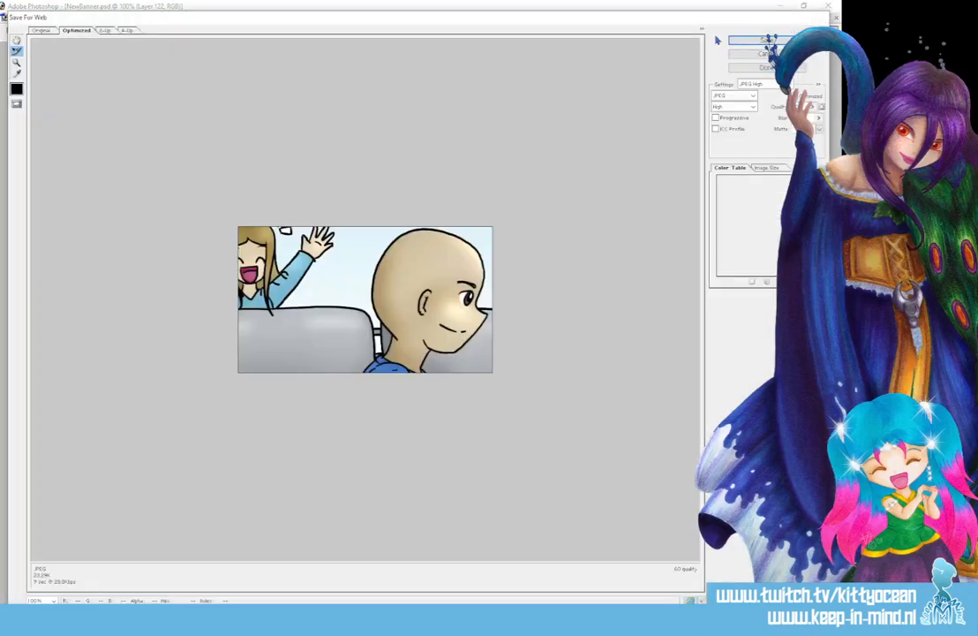
left_click(744, 40)
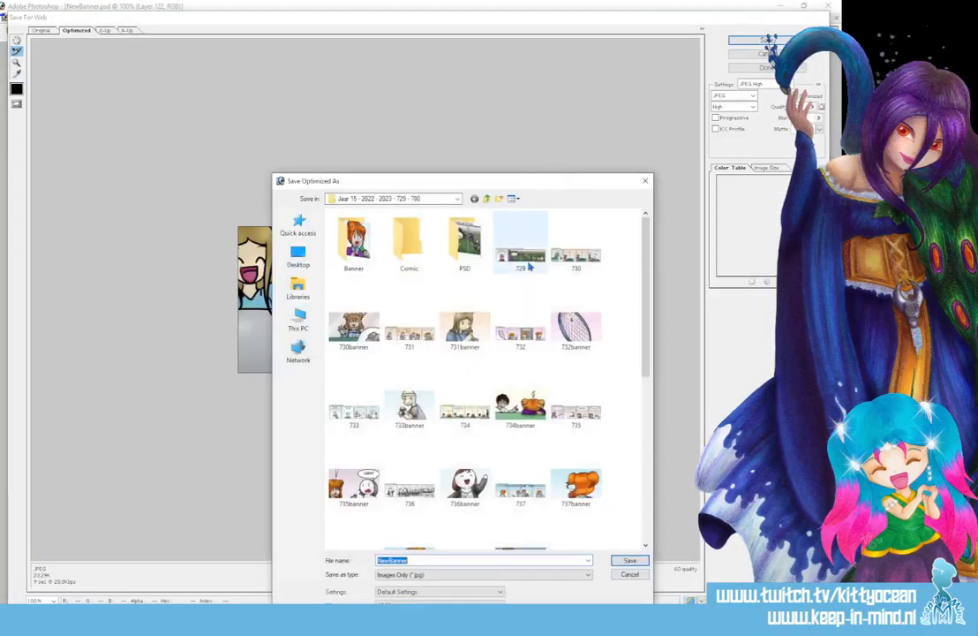
scroll(476, 530, "down", 5)
left_click(465, 528)
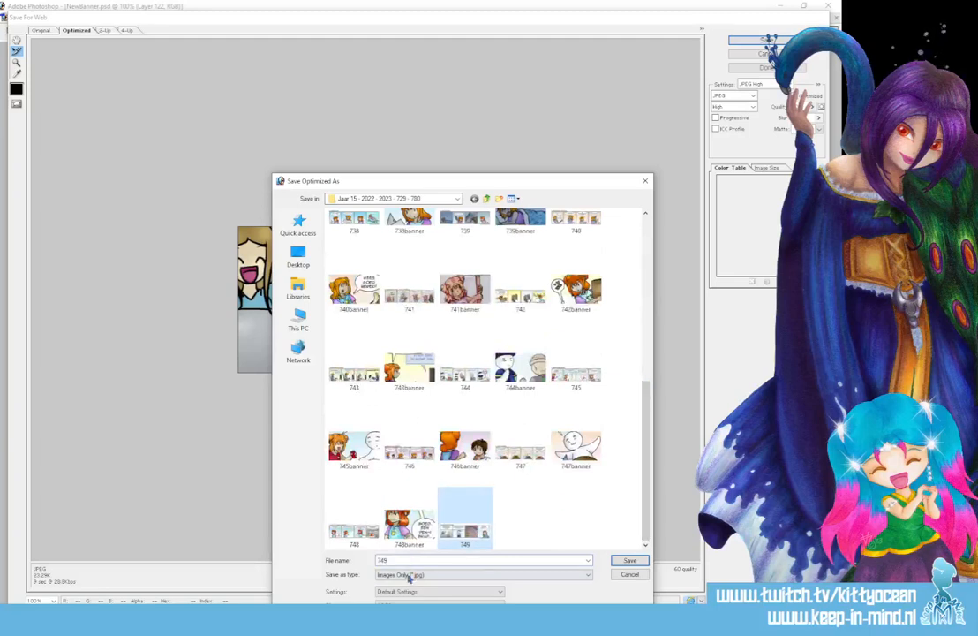
type("banner")
key("Return")
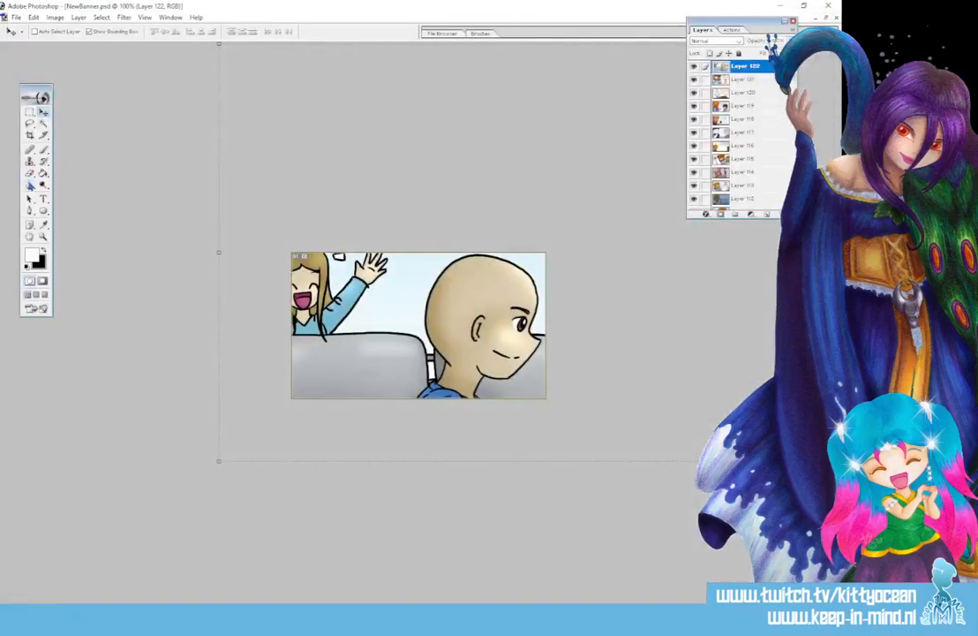
- Crop the banner document to its canvas area, save NewBanner.psd and exit Photoshop
left_click(30, 135)
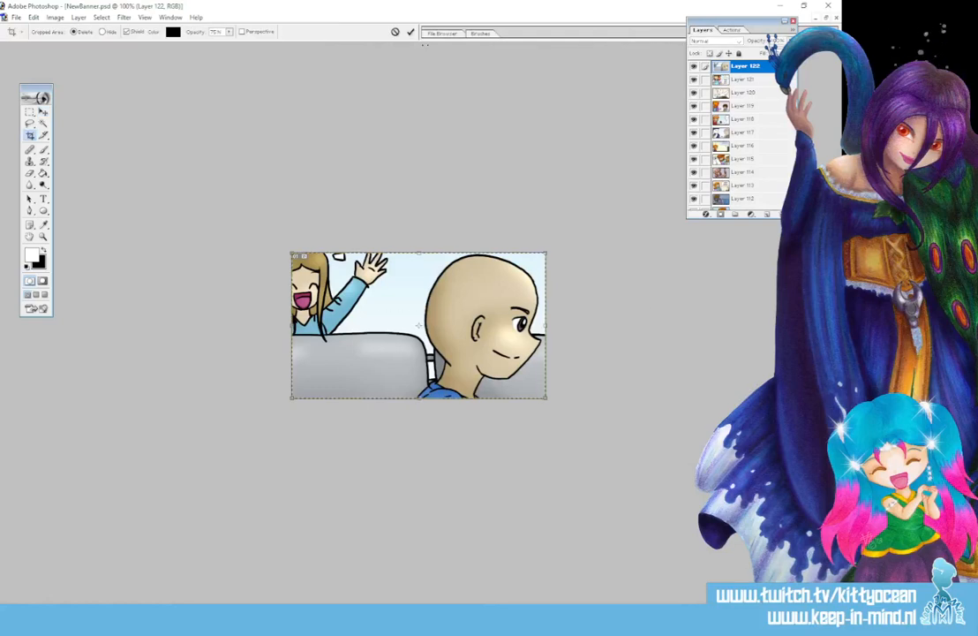
key("ctrl+s")
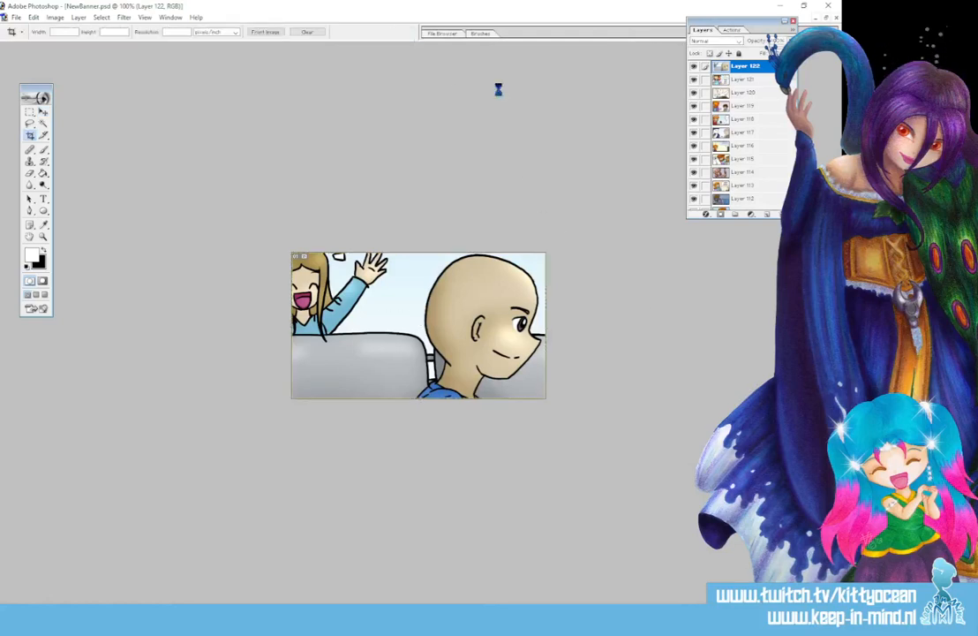
left_click(827, 7)
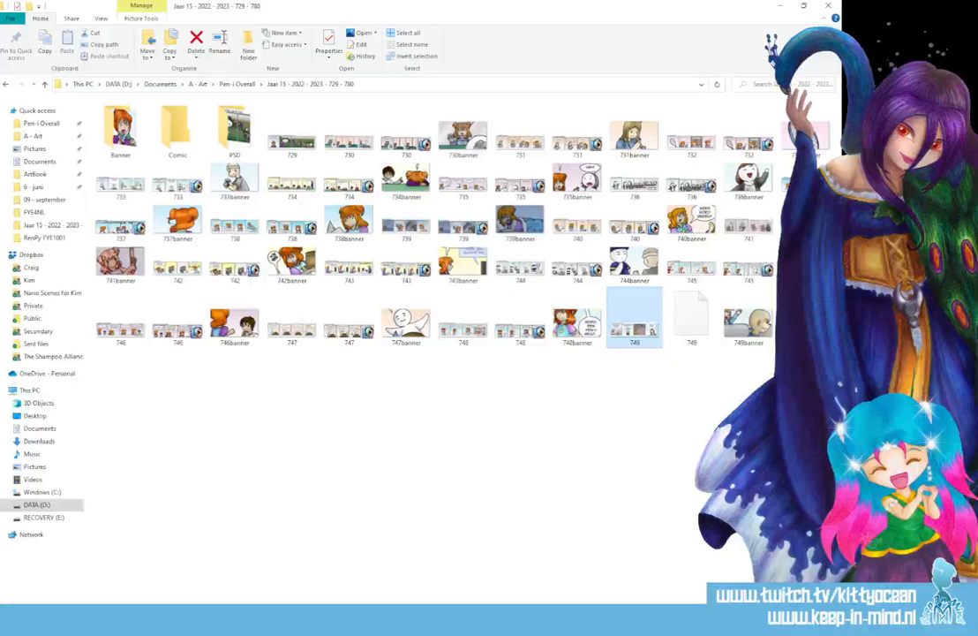
right_click(706, 618)
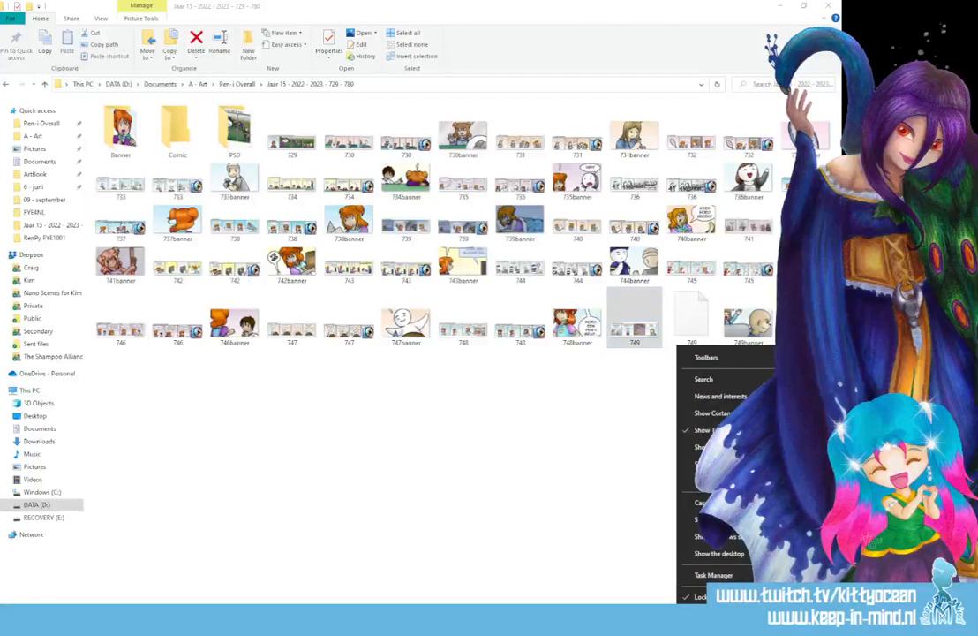
left_click(636, 599)
left_click(717, 618)
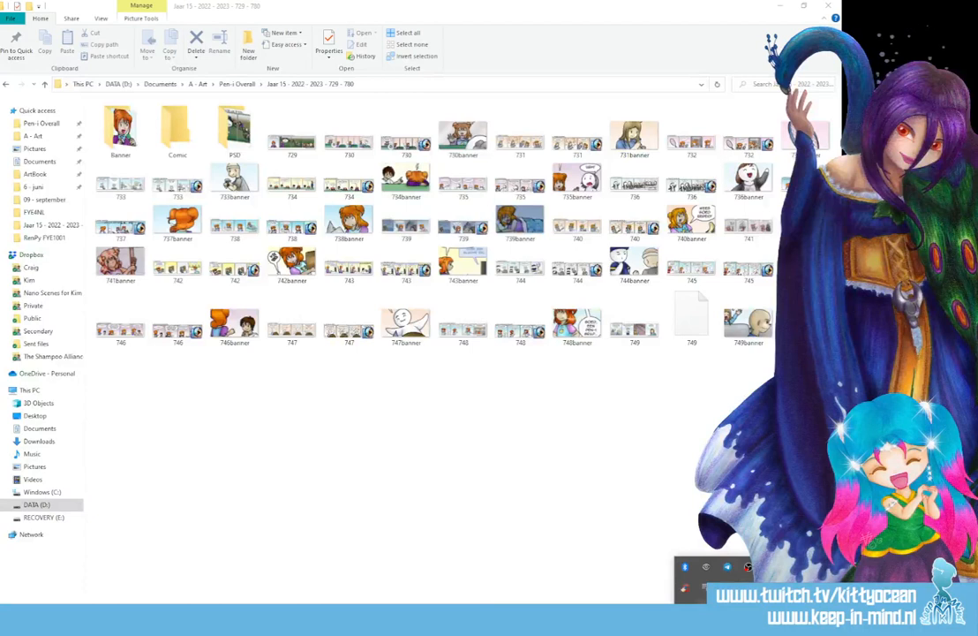
left_click(726, 566)
left_click(649, 365)
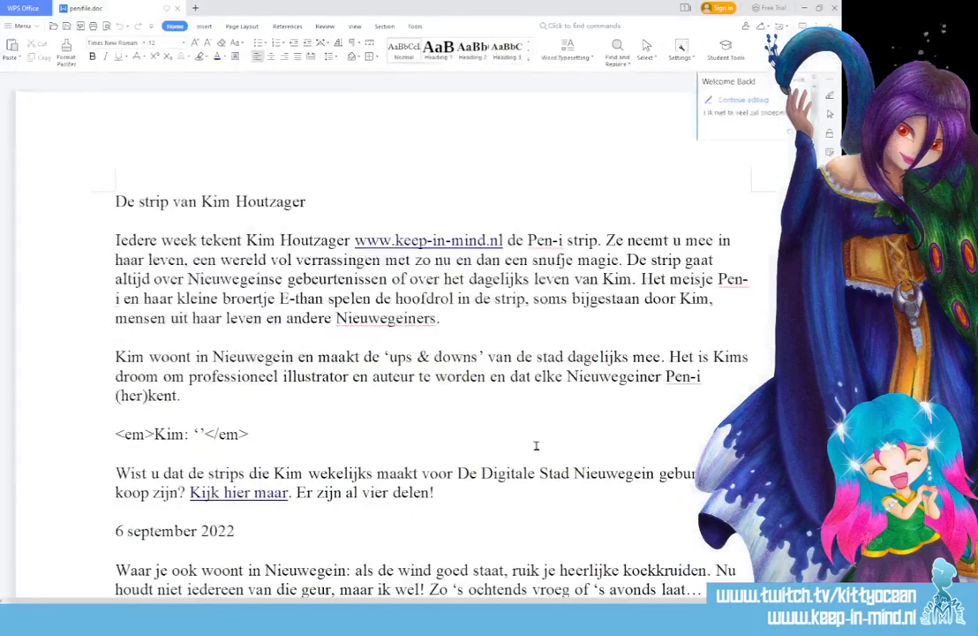
- Add the date heading "13 september 2022" on its own line above the 6 september 2022 entry
left_click(450, 492)
key("Return")
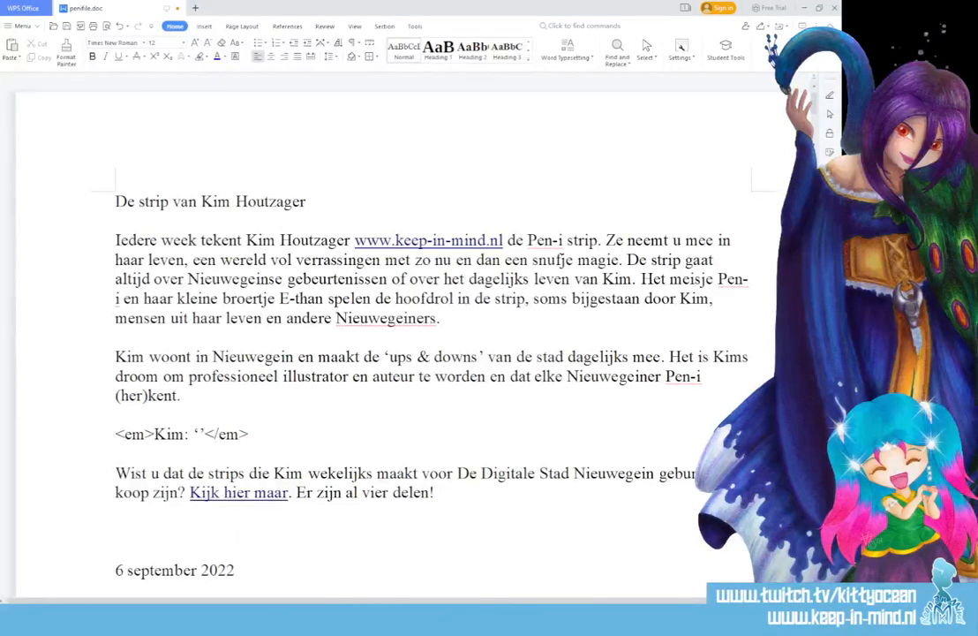
type("13 september")
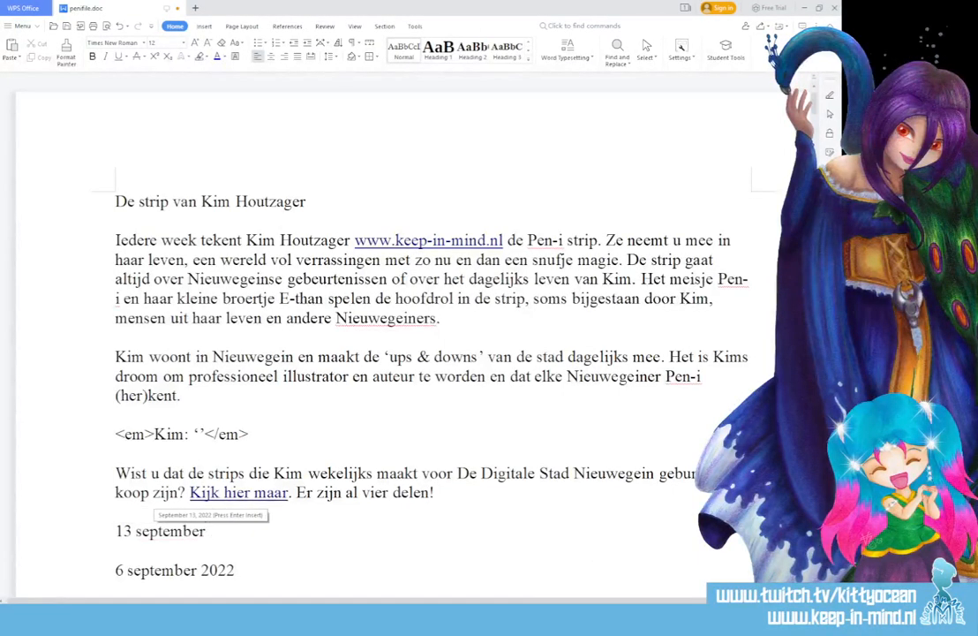
type(" 2022")
key("Return")
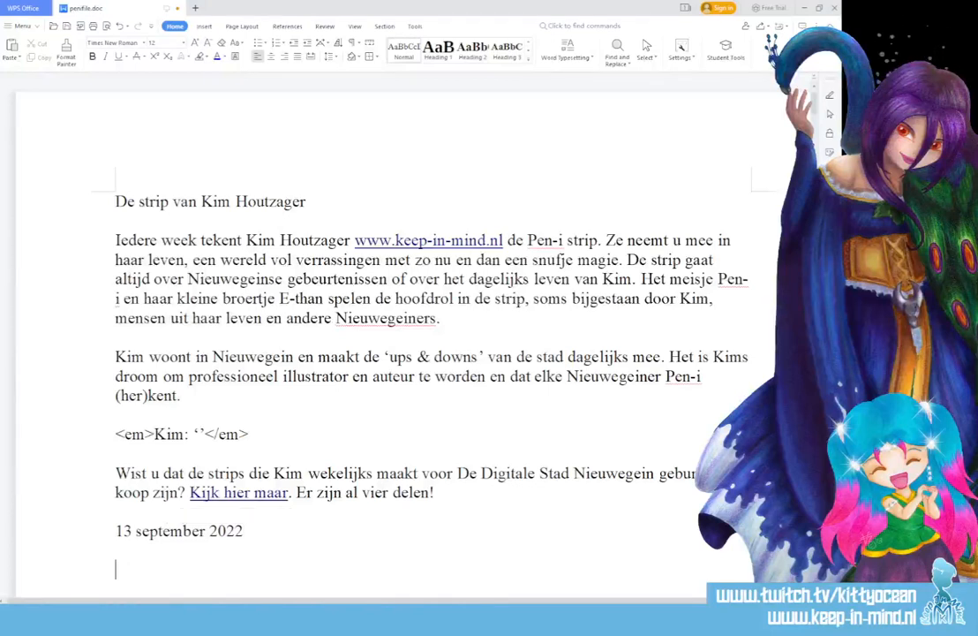
- Begin the 13 september entry with "De 46e Sluizenloop!", capitalizing the event name
scroll(256, 337, "down", 5)
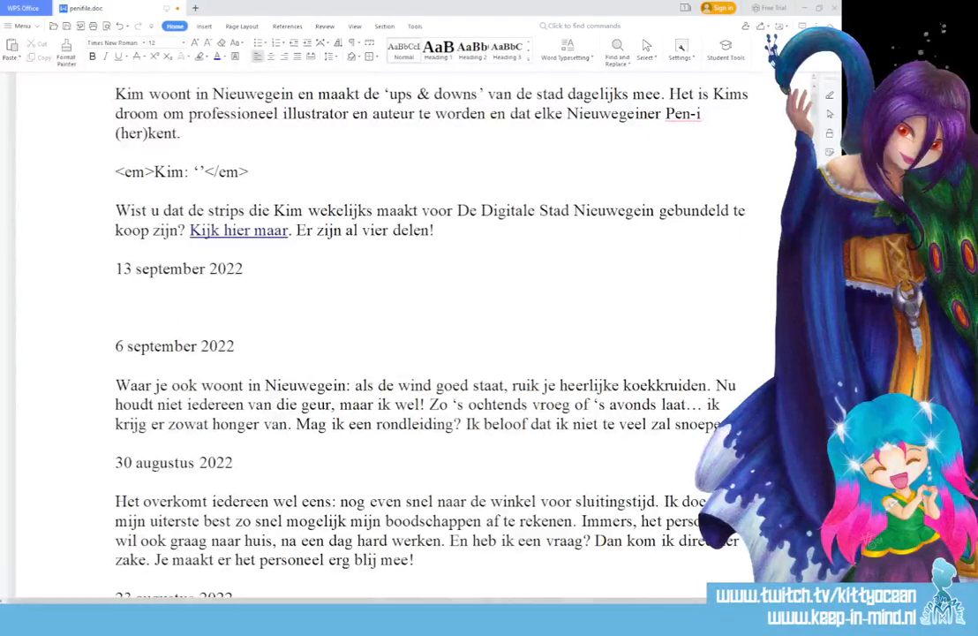
type("De 46e sluizenl")
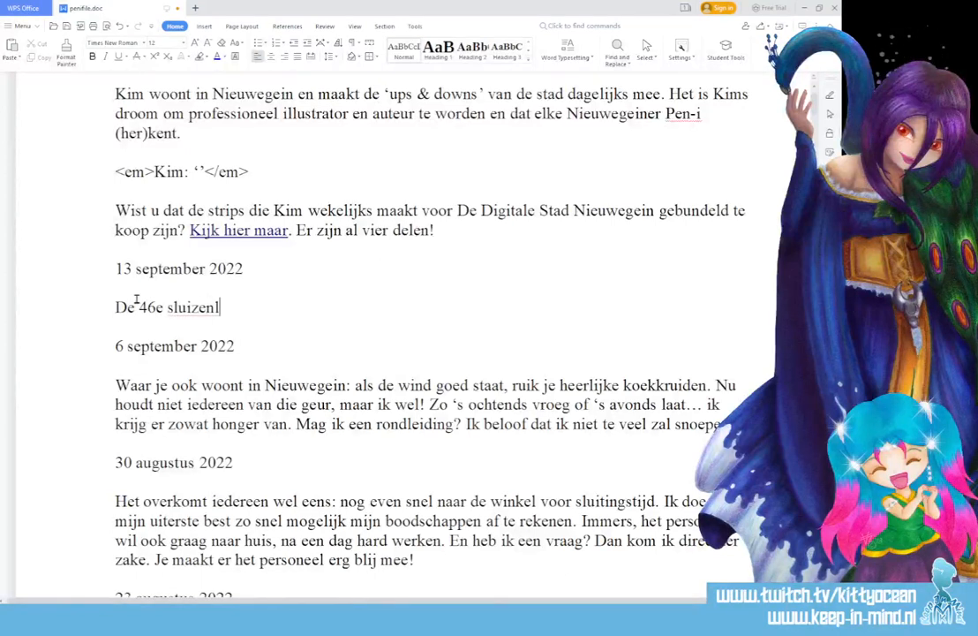
type("oop!")
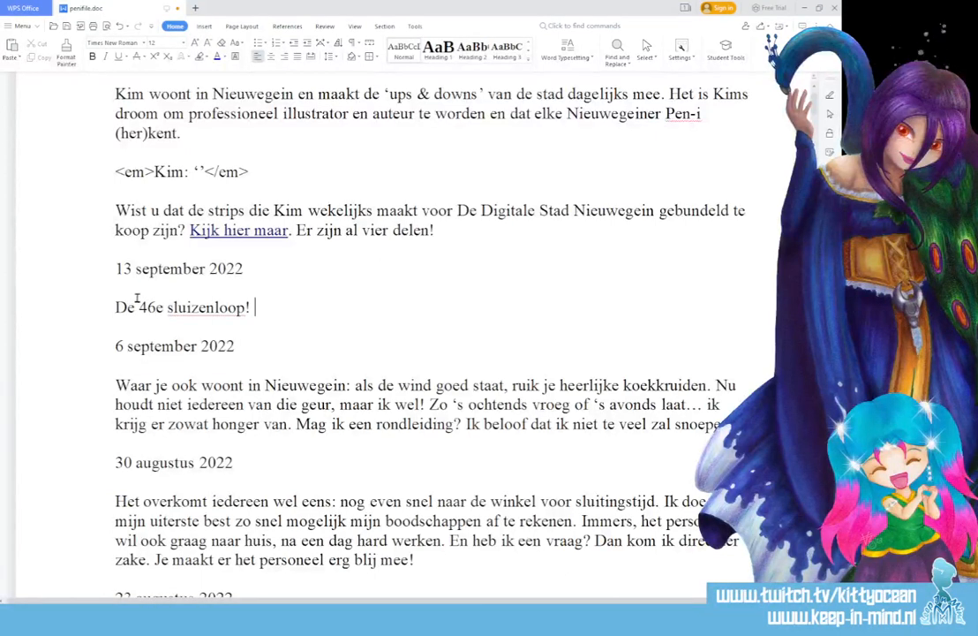
left_click_drag(168, 307, 175, 307)
type("S")
left_click(260, 308)
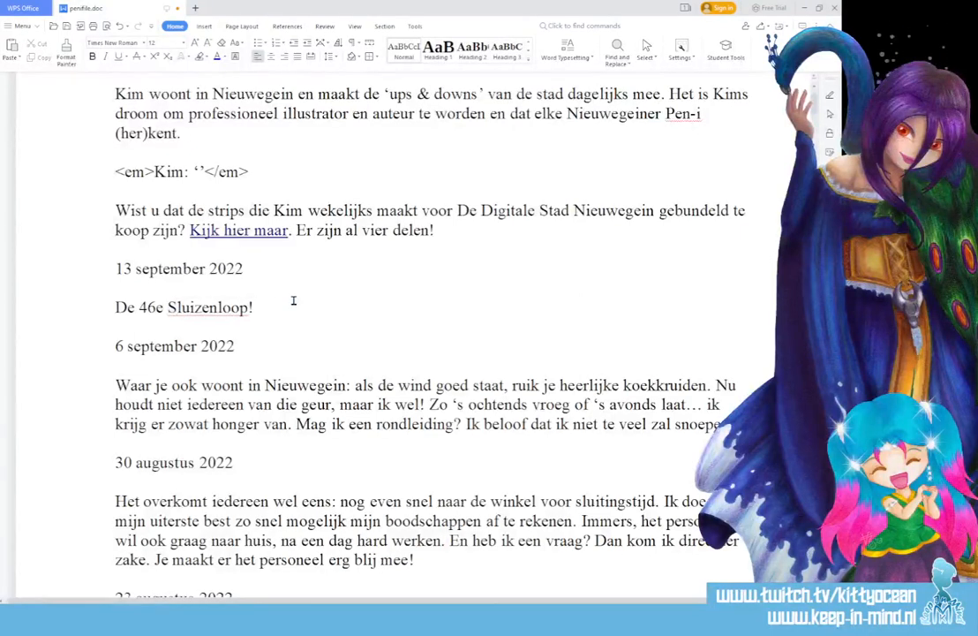
- Continue the entry with "We hebben er twee jaar op moeten wachten, maar"
type("We hebben er twe")
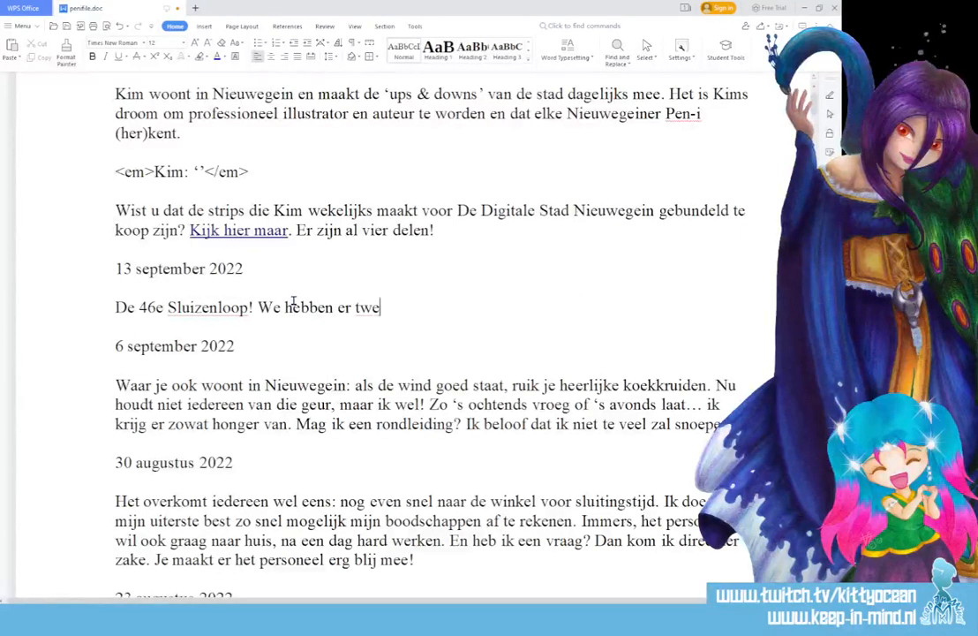
type("e jaar op moete")
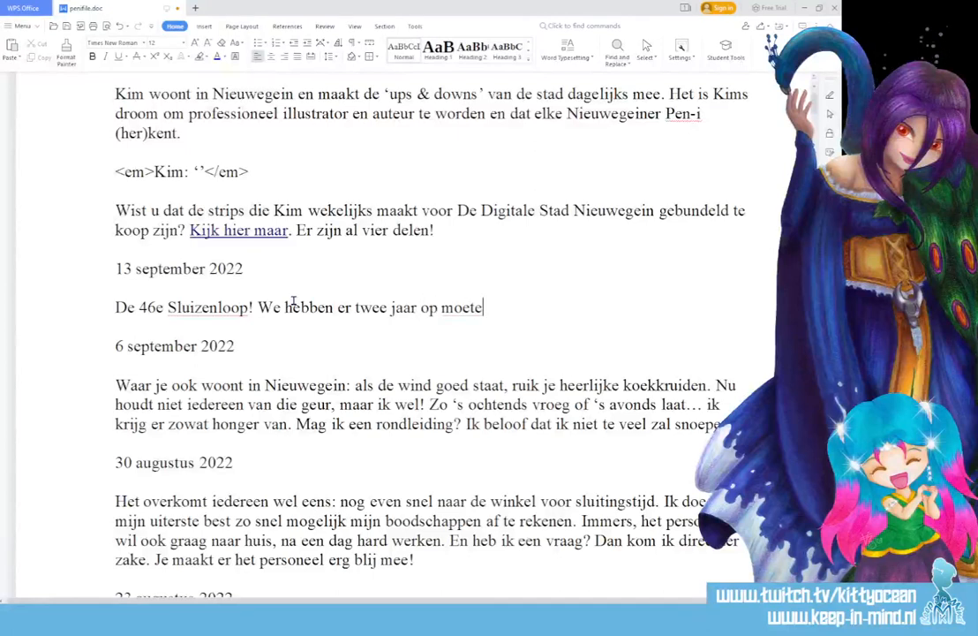
type("n wachten")
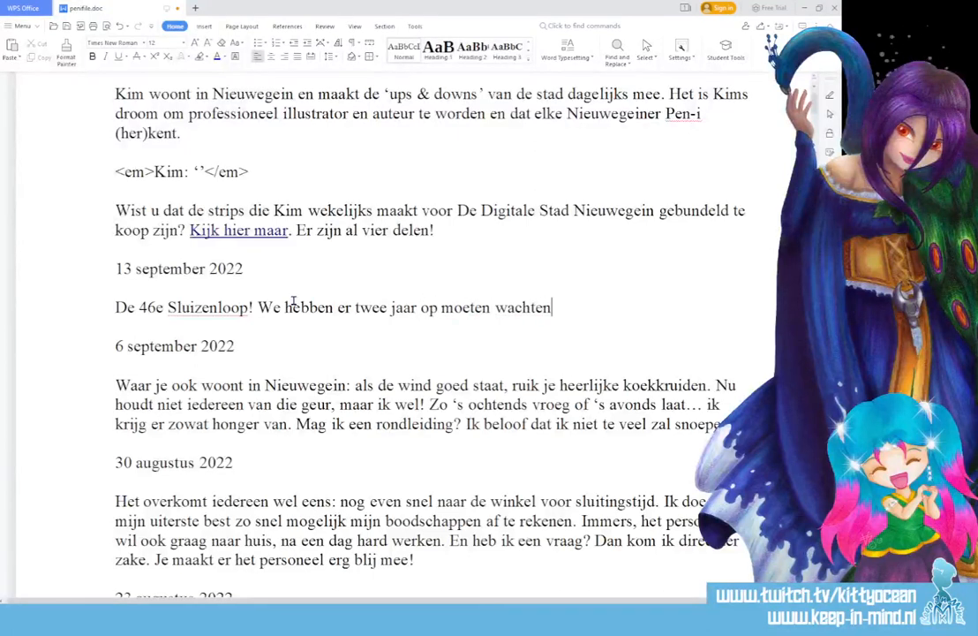
type(", maar daar ")
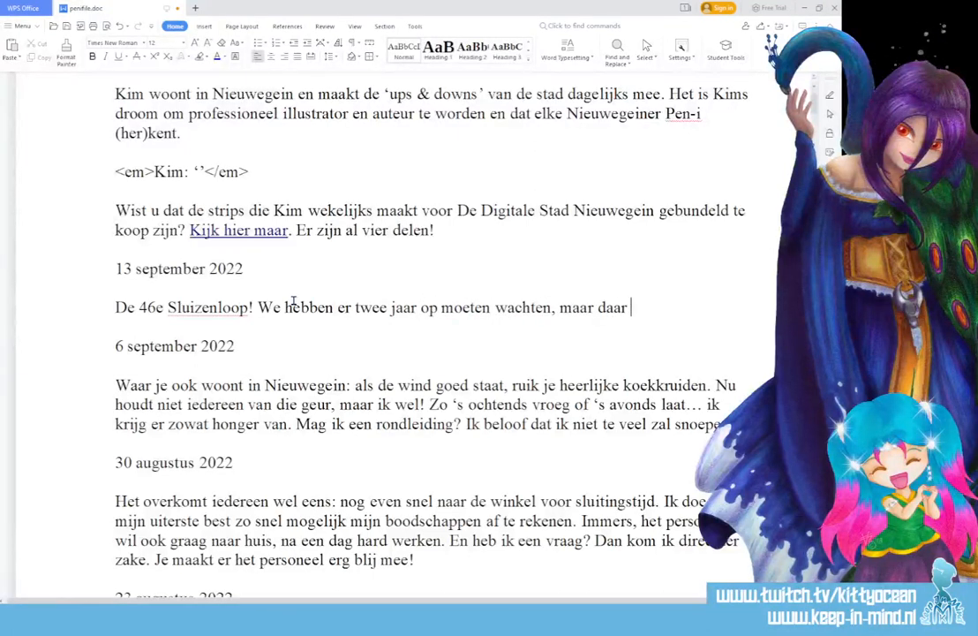
type("was het dan")
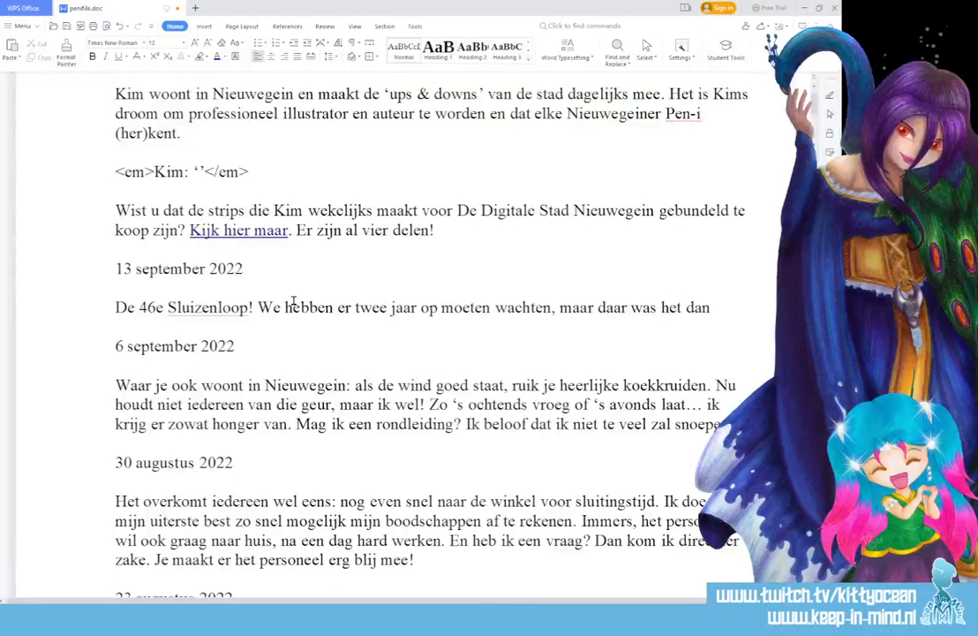
key("BackSpace")
key("BackSpace")
key("BackSpace")
key("BackSpace")
key("BackSpace")
key("BackSpace")
key("BackSpace")
key("BackSpace")
key("BackSpace")
key("BackSpace")
key("BackSpace")
key("BackSpace")
key("BackSpace")
key("BackSpace")
key("BackSpace")
key("BackSpace")
key("BackSpace")
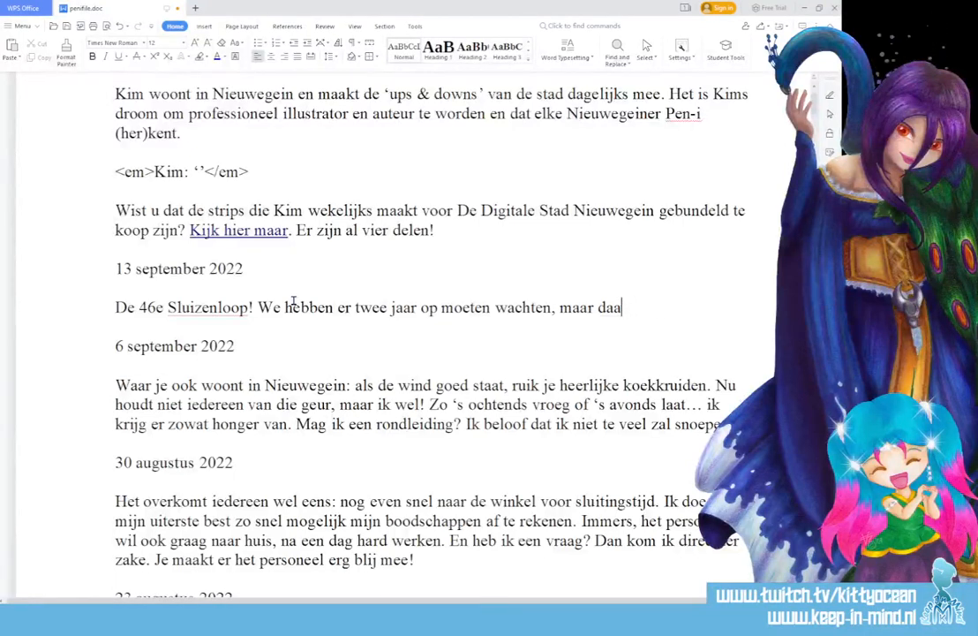
- Complete the sentence about the two-year wait with "eindelijk was het weer zo ver."
type("eindelijk w")
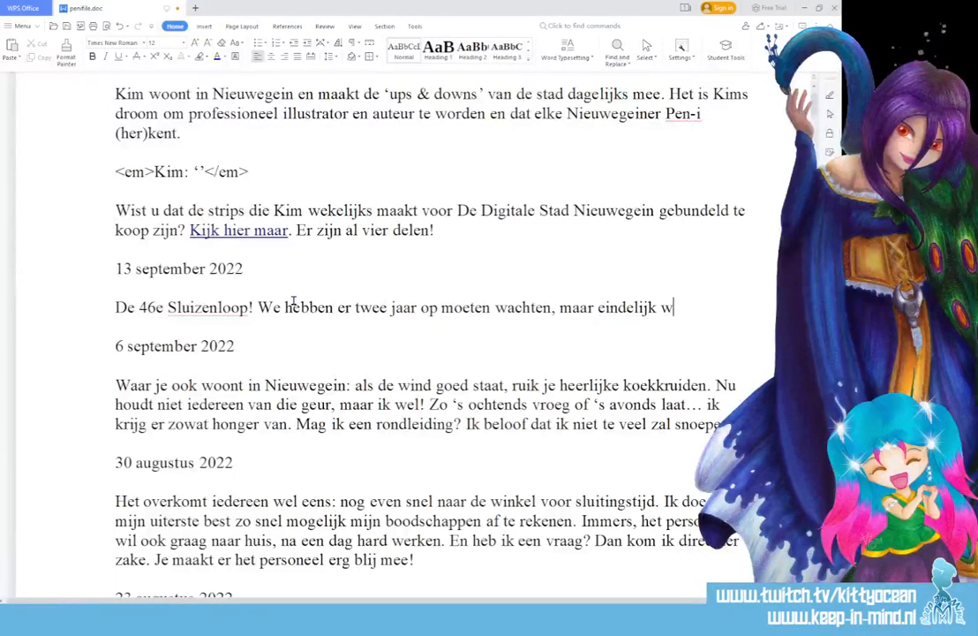
type("as het weer zo ")
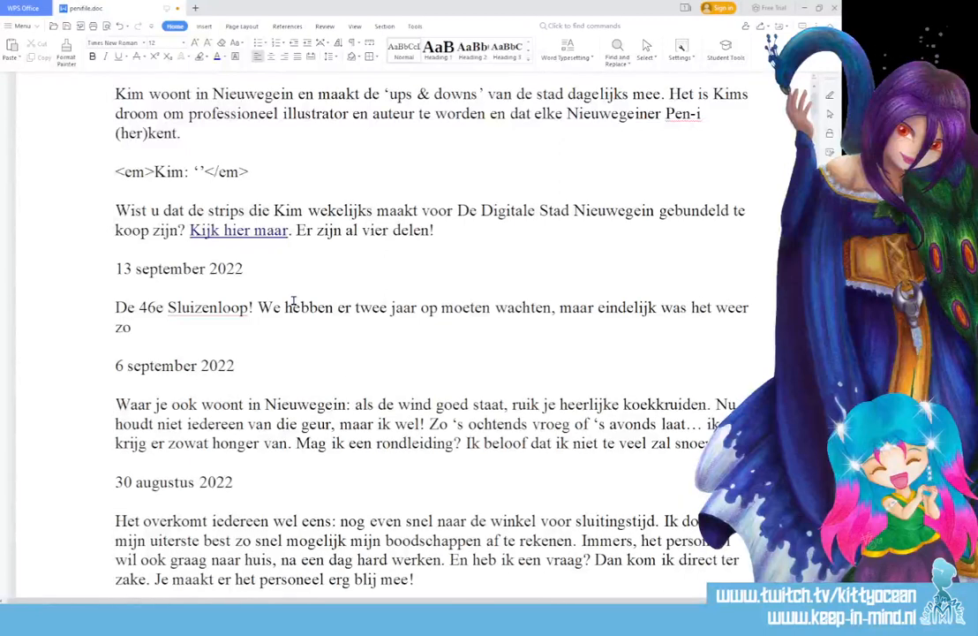
type("ver.")
- Add "Groot respect, voor zowel de nummer 1 als de nummer 25" to the end of the entry
left_click(193, 327)
type("Groot resp")
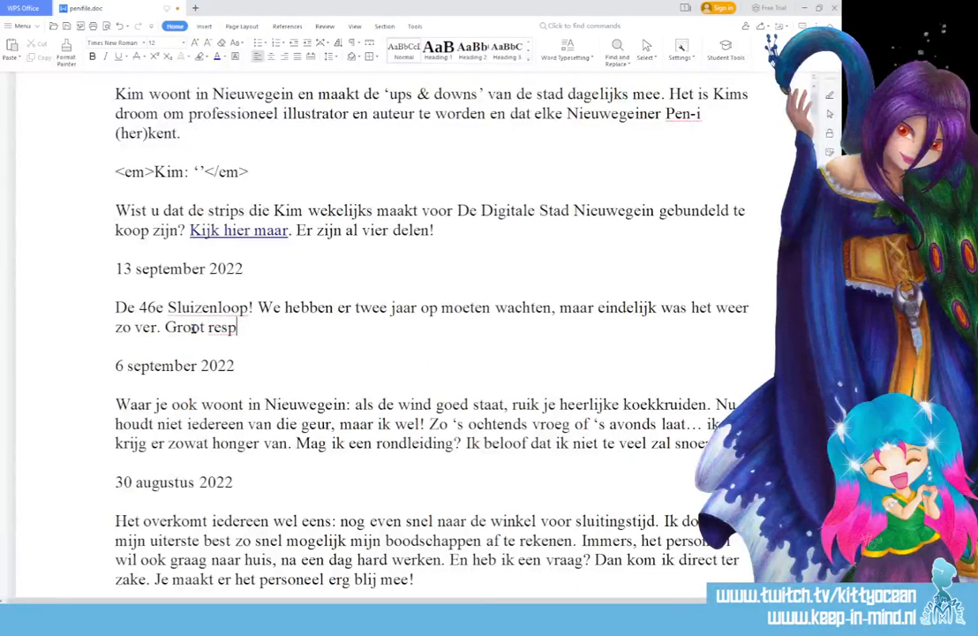
type("ectm,")
key("BackSpace")
key("BackSpace")
type(", voor zowel de")
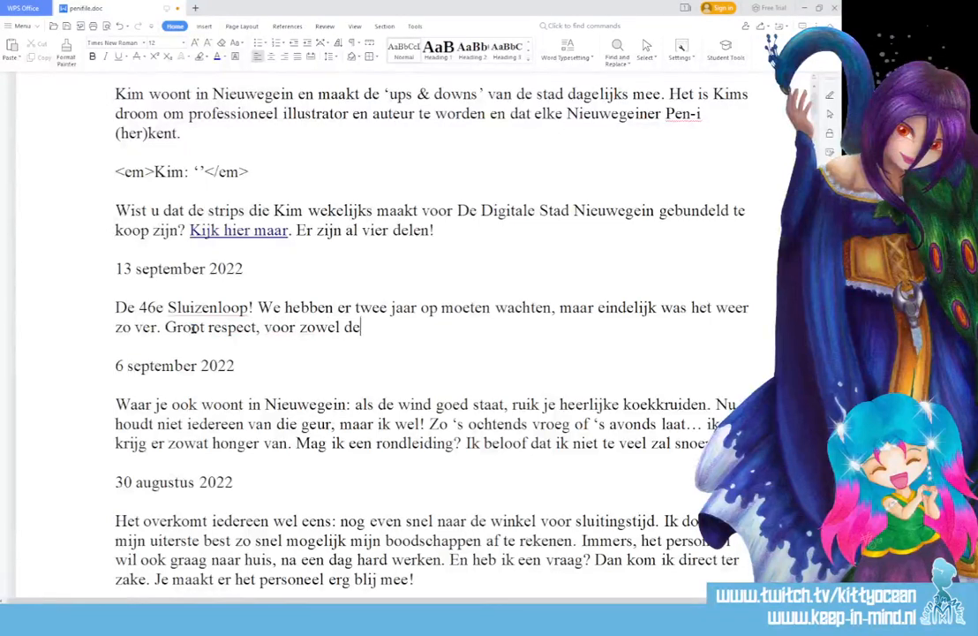
type(" nummer 1 als ")
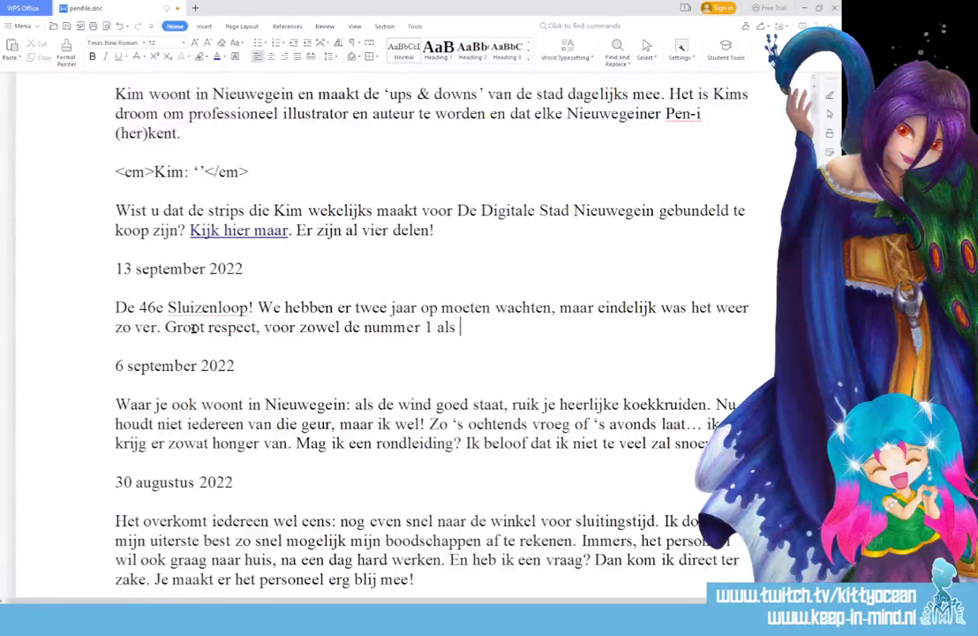
type("de nummer")
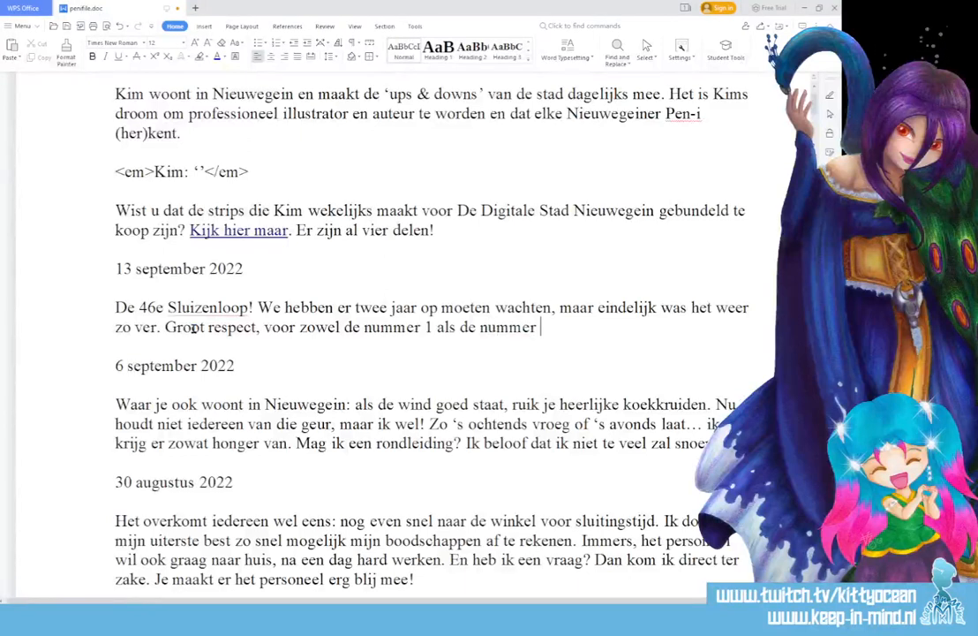
type(" 25")
- Replace "zowel de nummer 1 als de nummer 25" with "iedereen die heeft meegerend."
left_click_drag(364, 328, 556, 327)
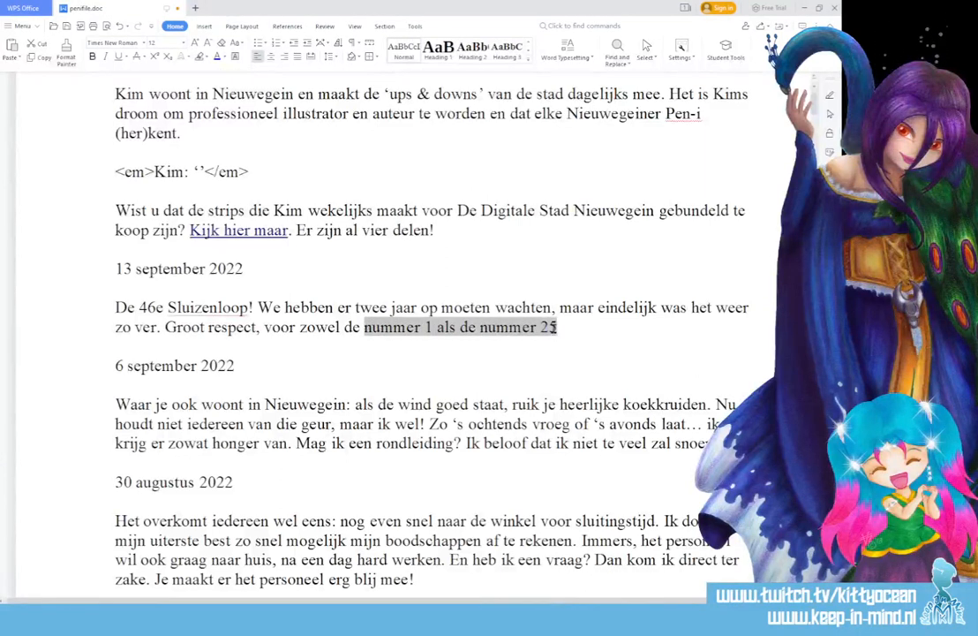
left_click(350, 326)
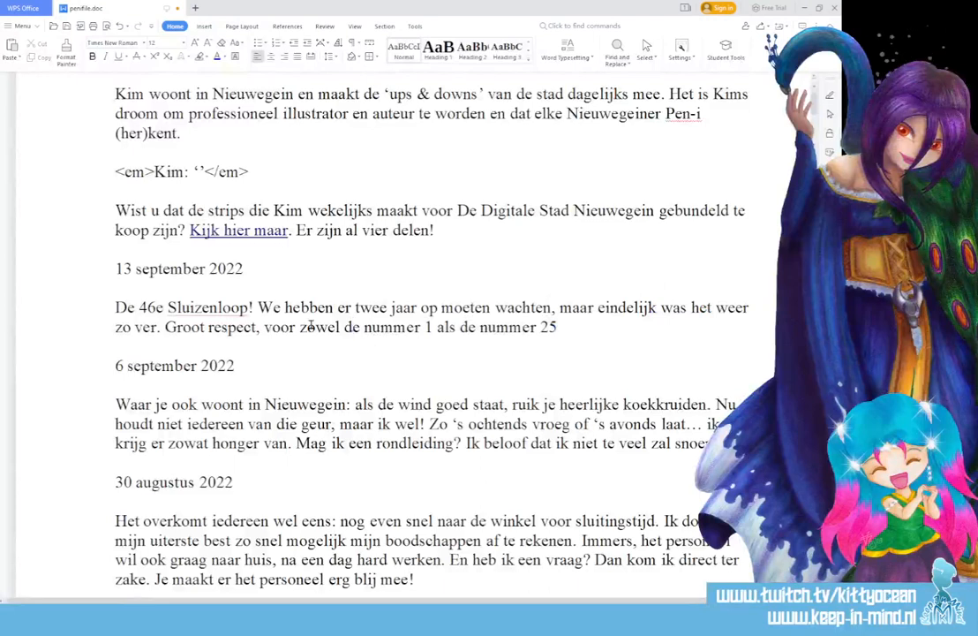
left_click_drag(300, 327, 556, 327)
type("ie")
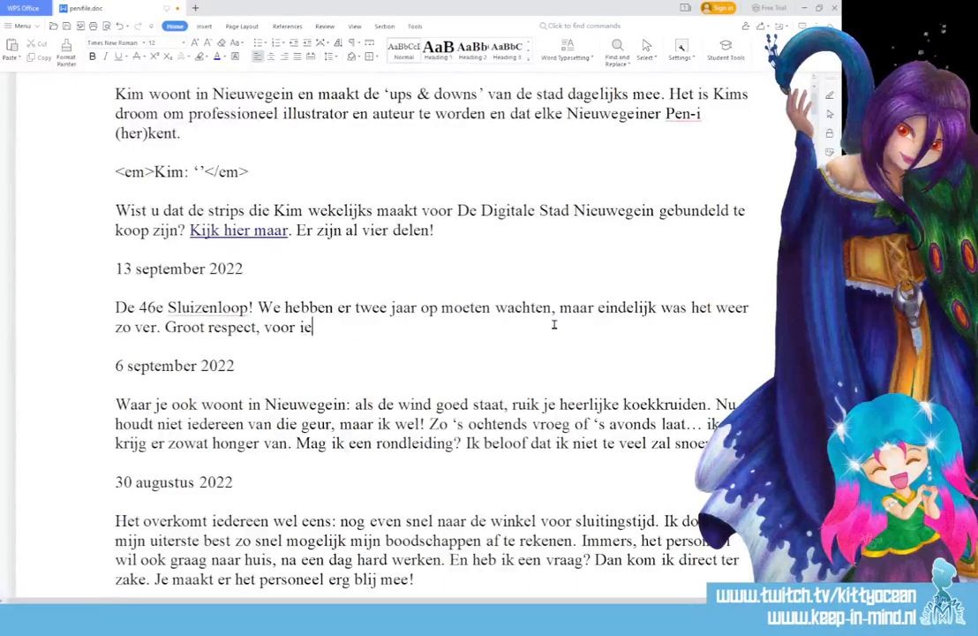
type("dereen die heeft")
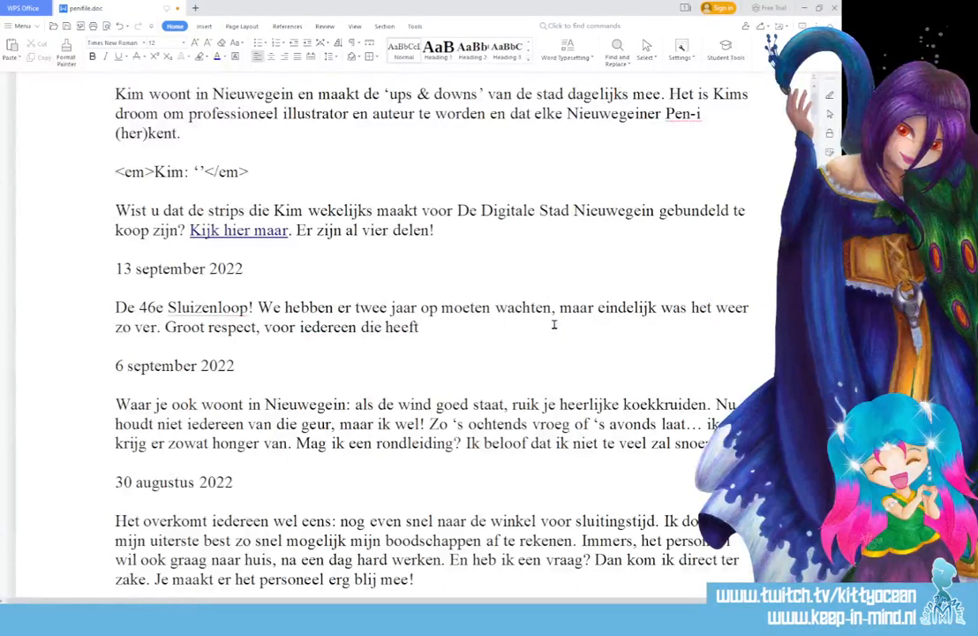
type(" meegerend.")
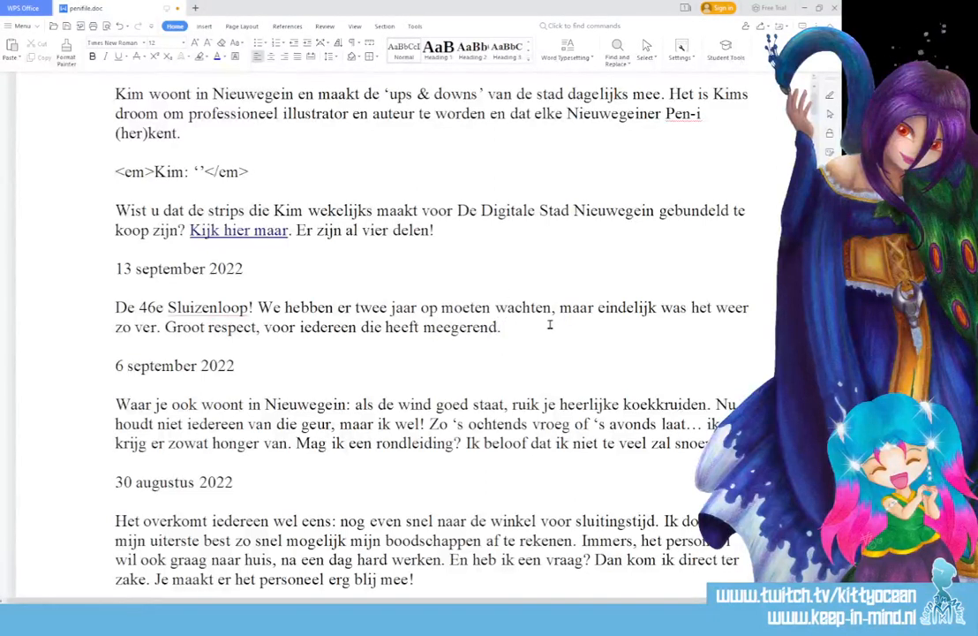
- Extend the "Groot respect" sentence with ", maar ook voor iedereen die heeft meegeholpen met organiseren."
key("BackSpace")
type(", maar ook voor iederee.")
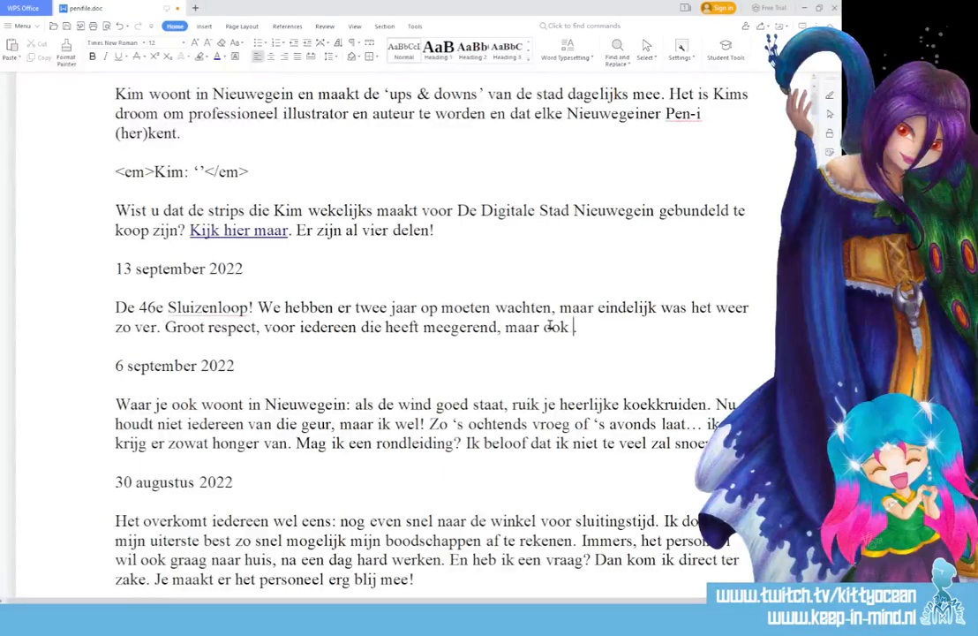
type("n die heeft me")
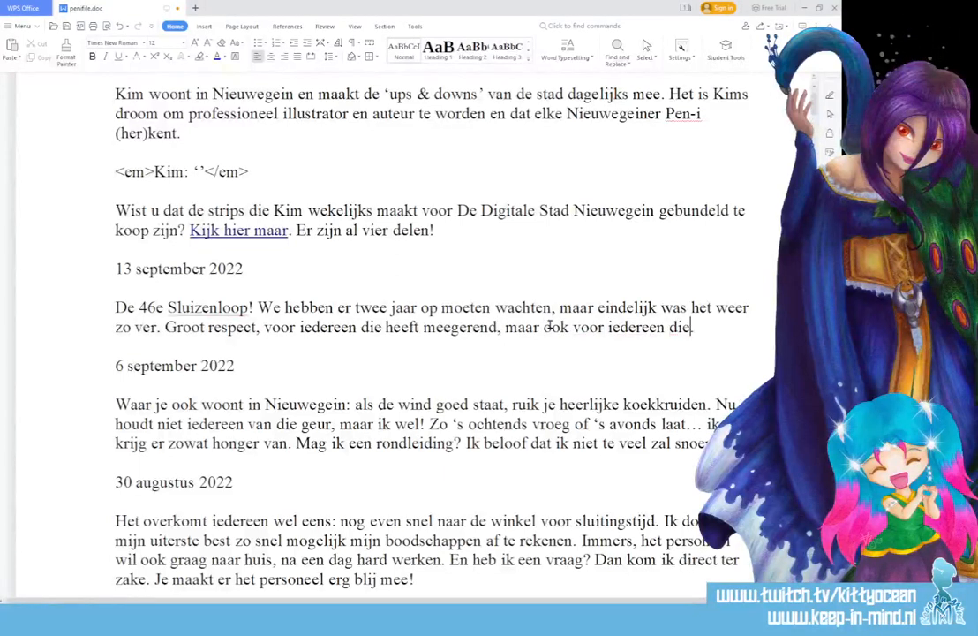
type("egeholpen.")
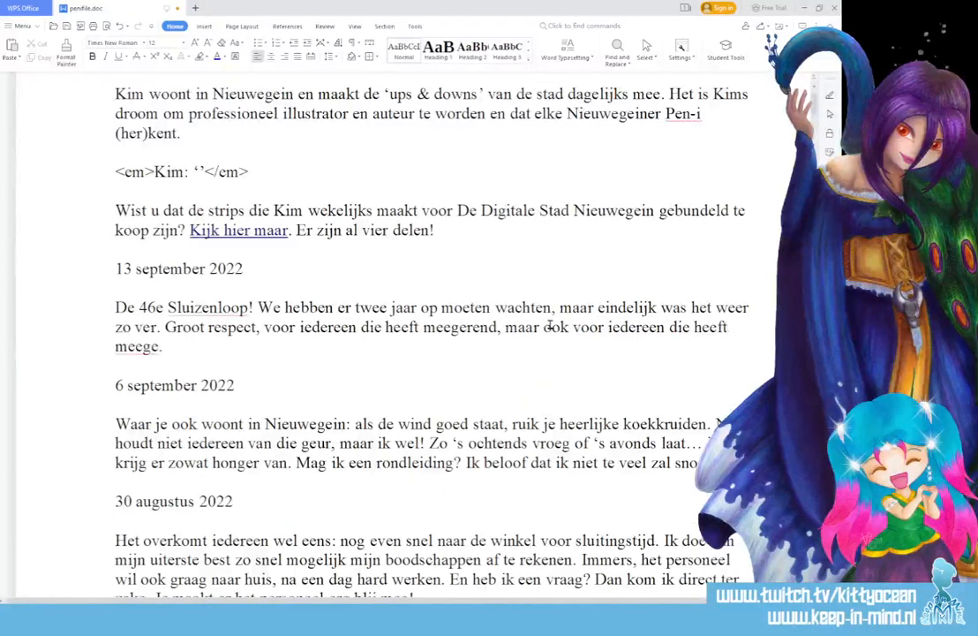
key("BackSpace")
type("met organis")
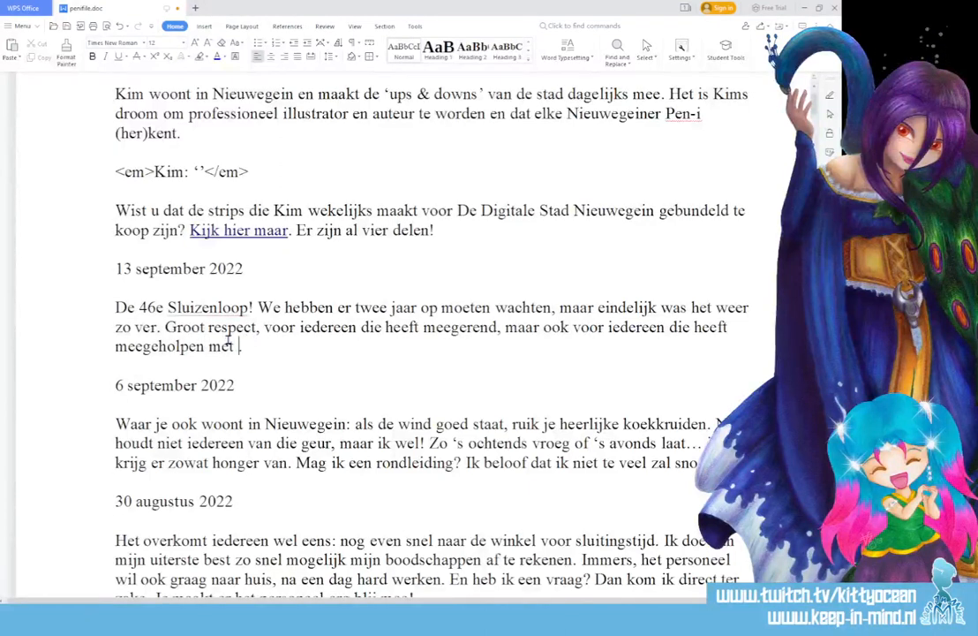
type("eren")
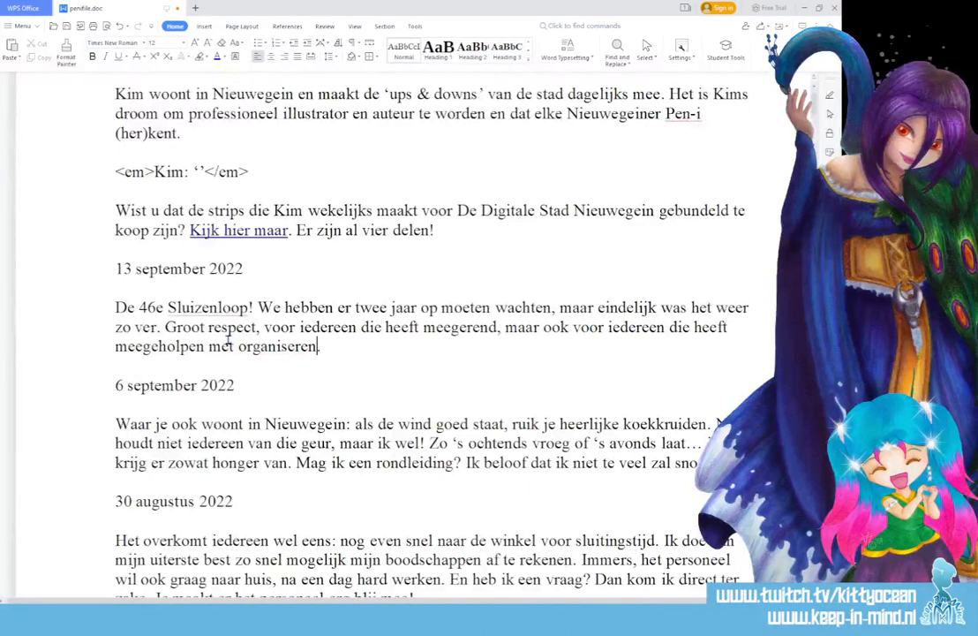
- Add the sentence "Als het aan ons ligt, staan wij er volgend jaar weer." to the entry
left_click(326, 347)
type("Als het aan on")
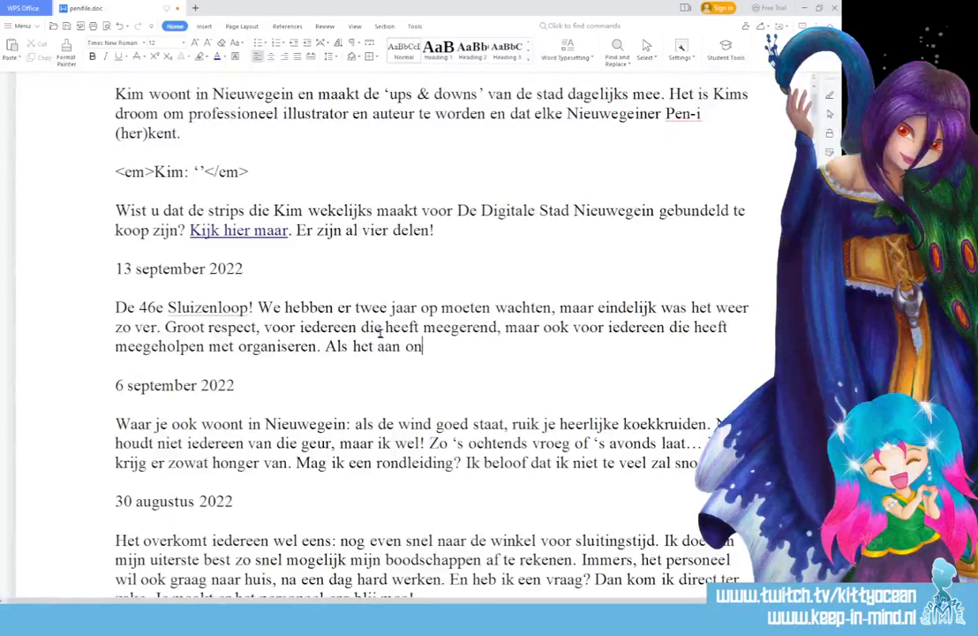
type("s ligt, staan")
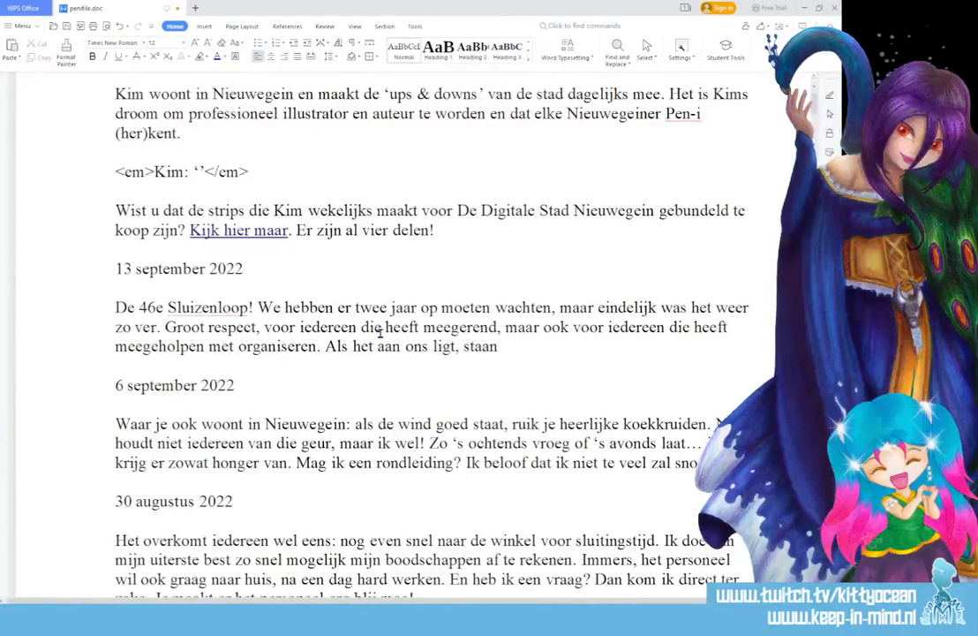
type(" wij er volgend")
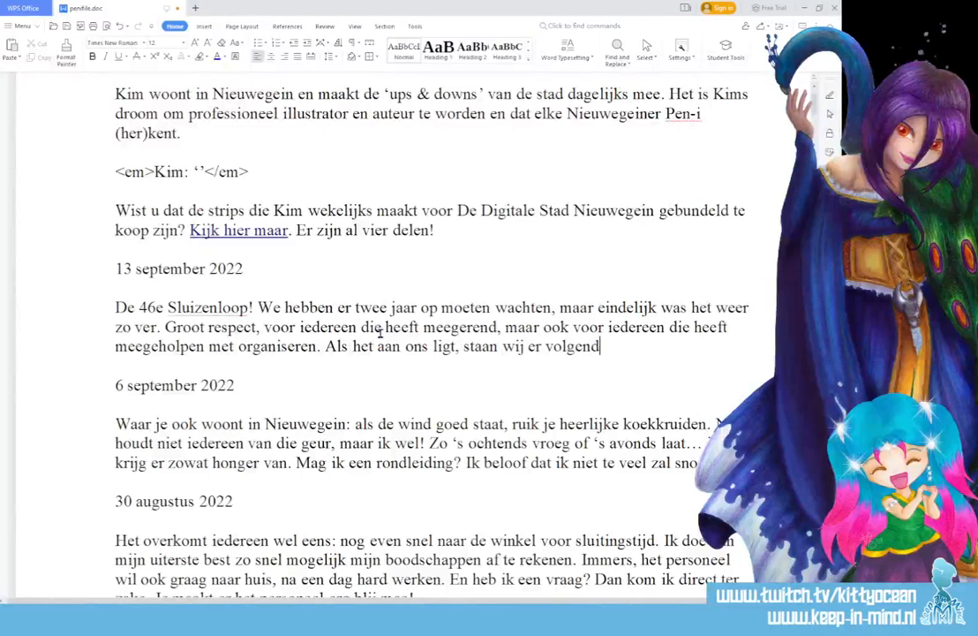
type(" jaar weer. ")
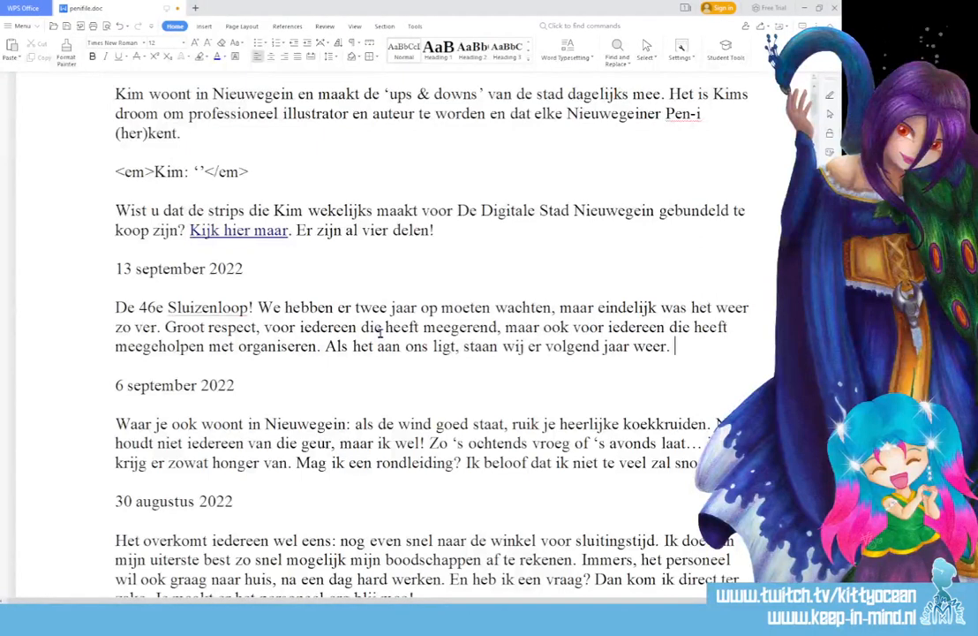
- Close the entry with "Ik achter het hek, onze eigen", the acquaintance's handle and "voor het hek."
type("Ik achter he")
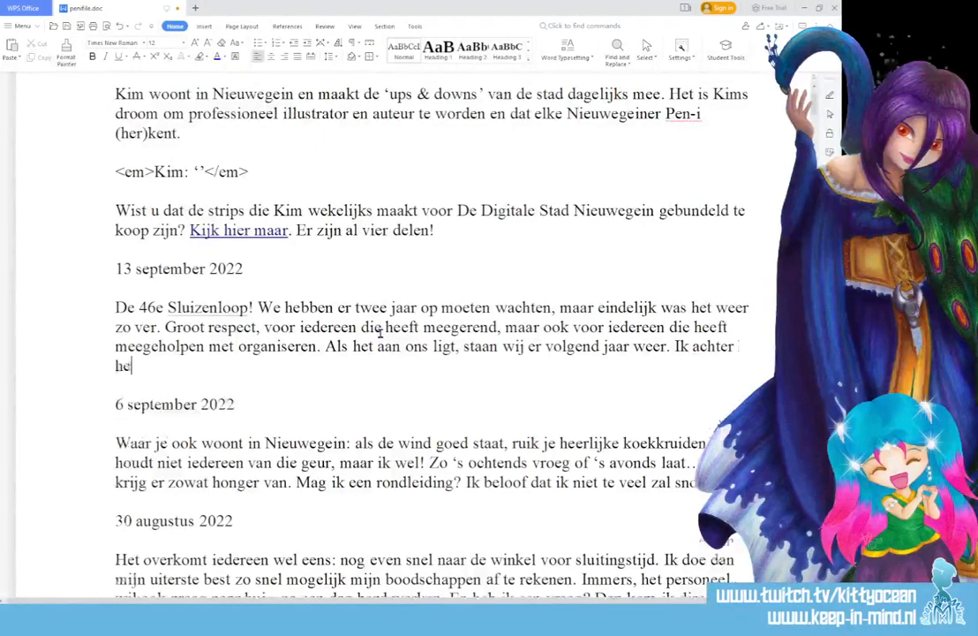
type("t hek, onze")
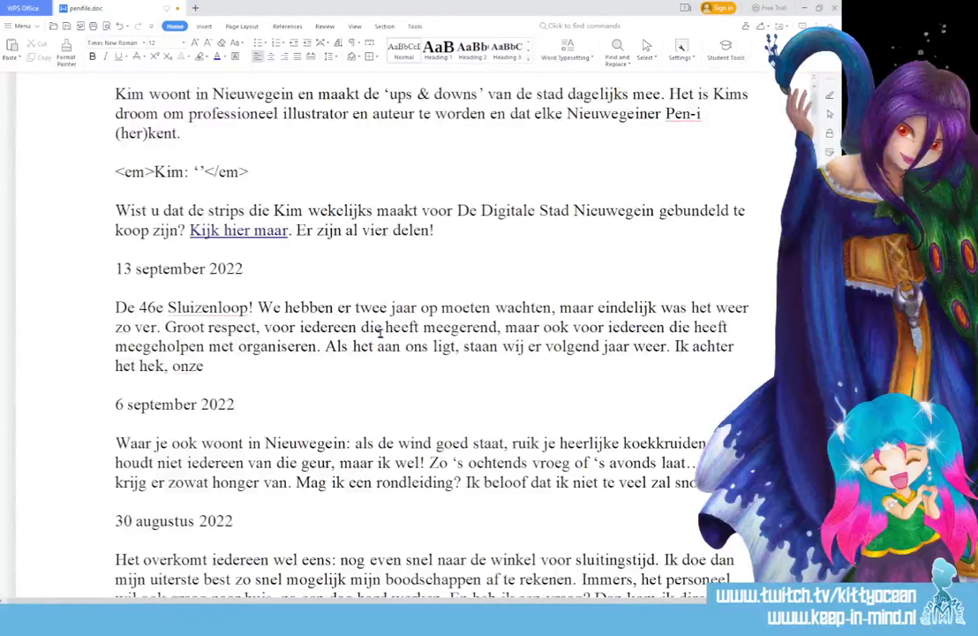
type(" eigen @lex")
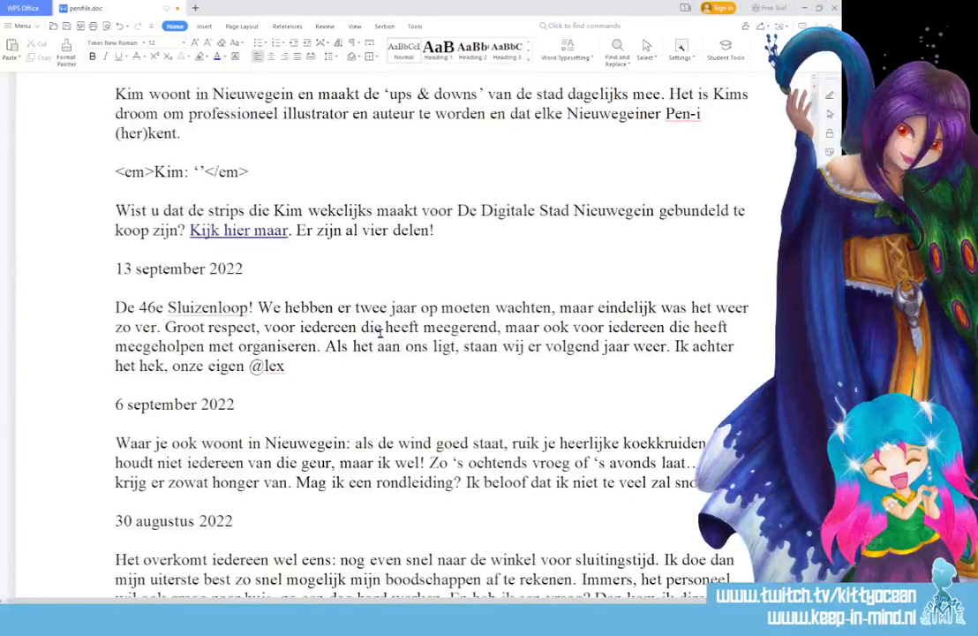
type(" voor het hek.")
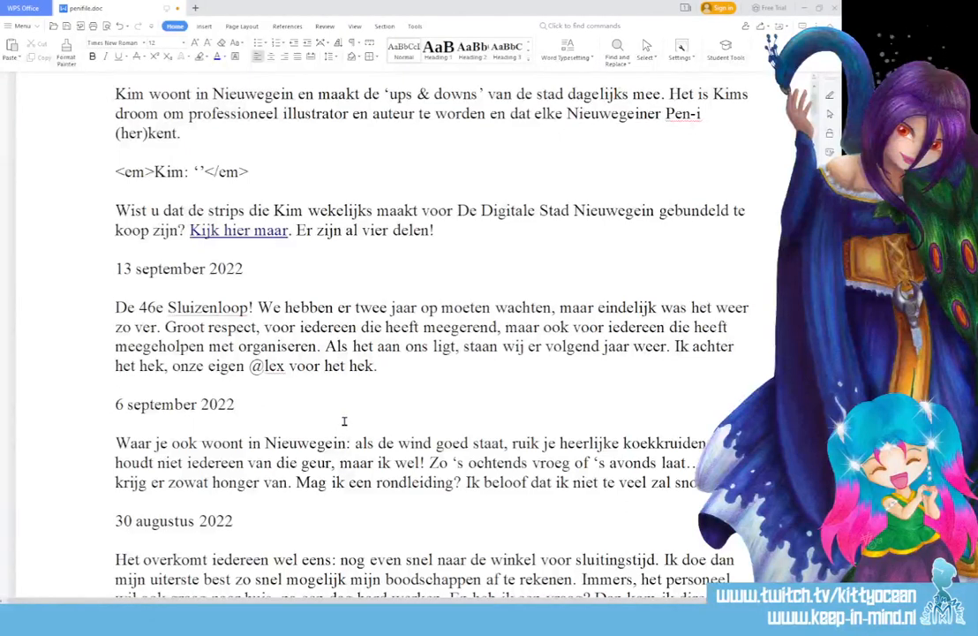
- Select the whole paragraph under the 13 september 2022 heading
left_click_drag(378, 365, 162, 326)
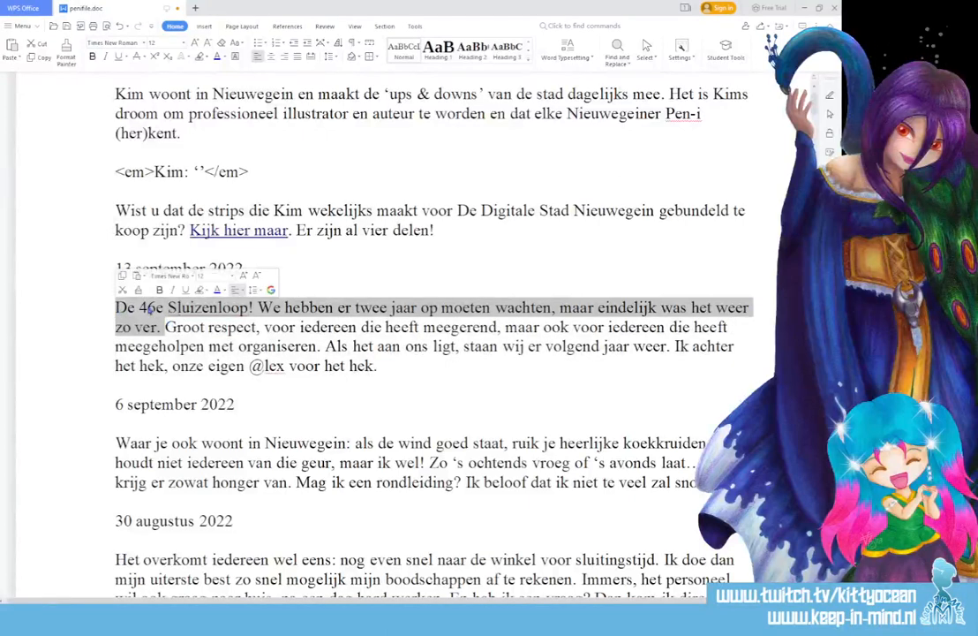
left_click_drag(378, 365, 92, 310)
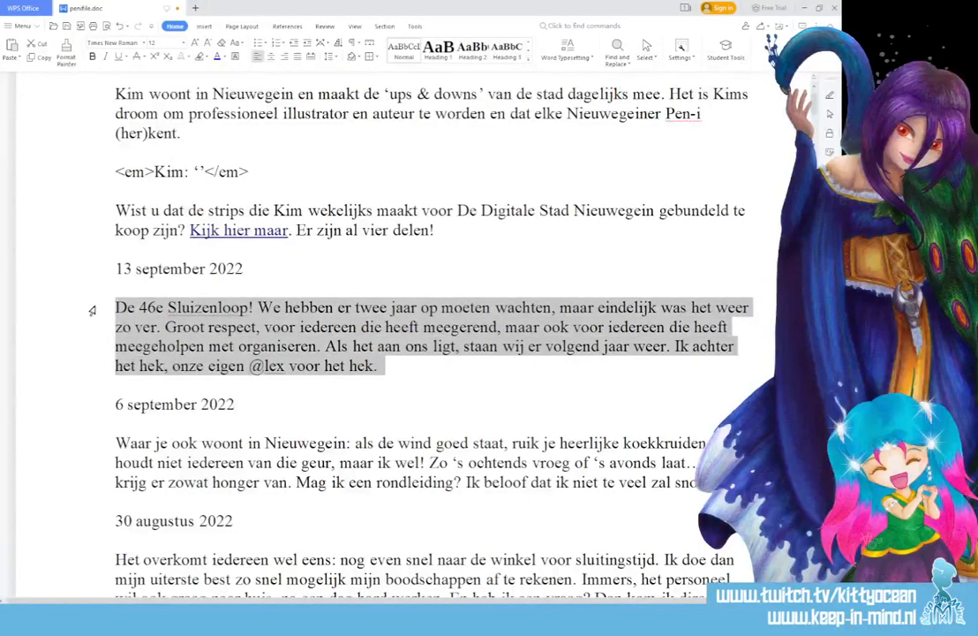